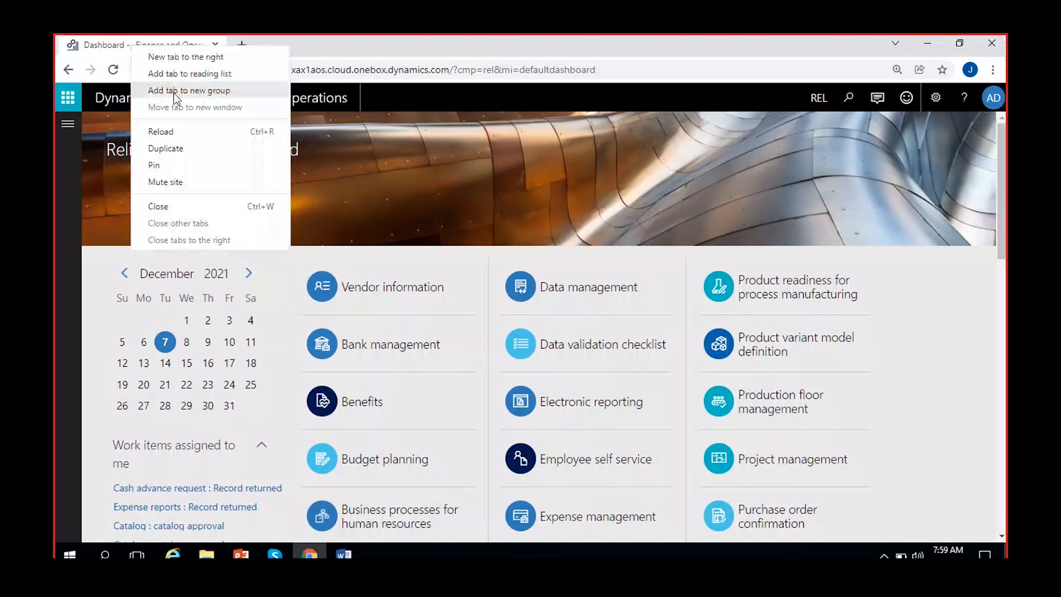
Duplicate the browser tab and open Item groups from the Inventory setup of Inventory management in the copy.
{"action": "left_click", "coordinate": [169, 148]}
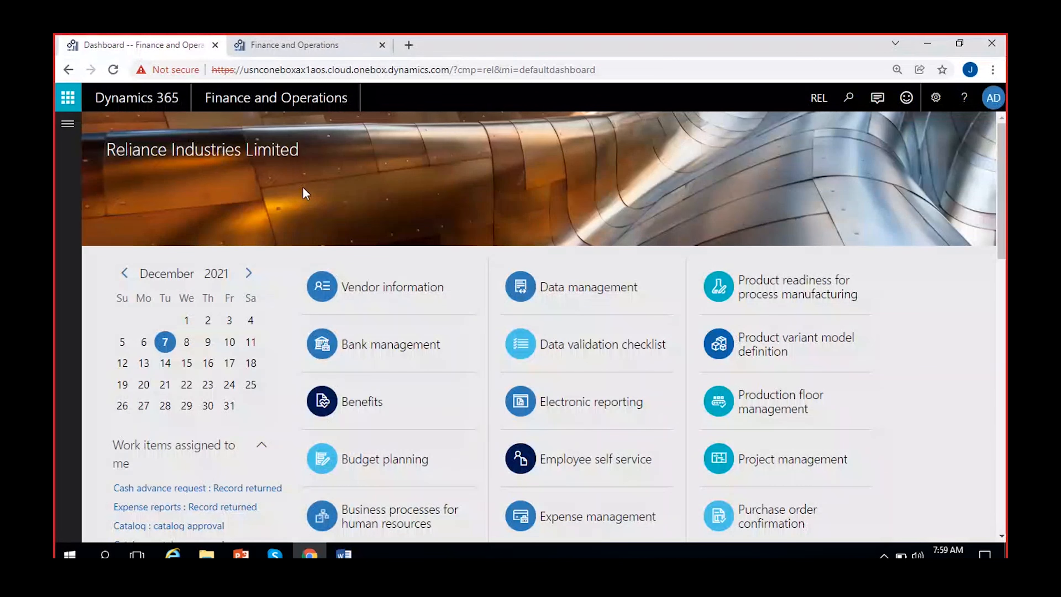
{"action": "left_click", "coordinate": [304, 42]}
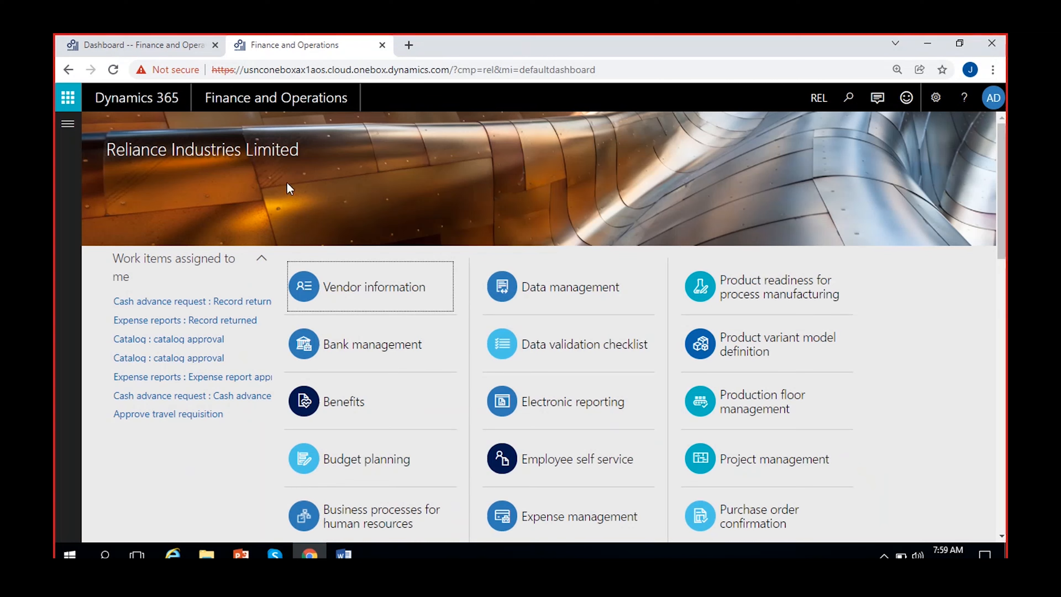
{"action": "left_click", "coordinate": [68, 124]}
{"action": "scroll", "coordinate": [71, 251], "scroll_direction": "down", "scroll_amount": 5}
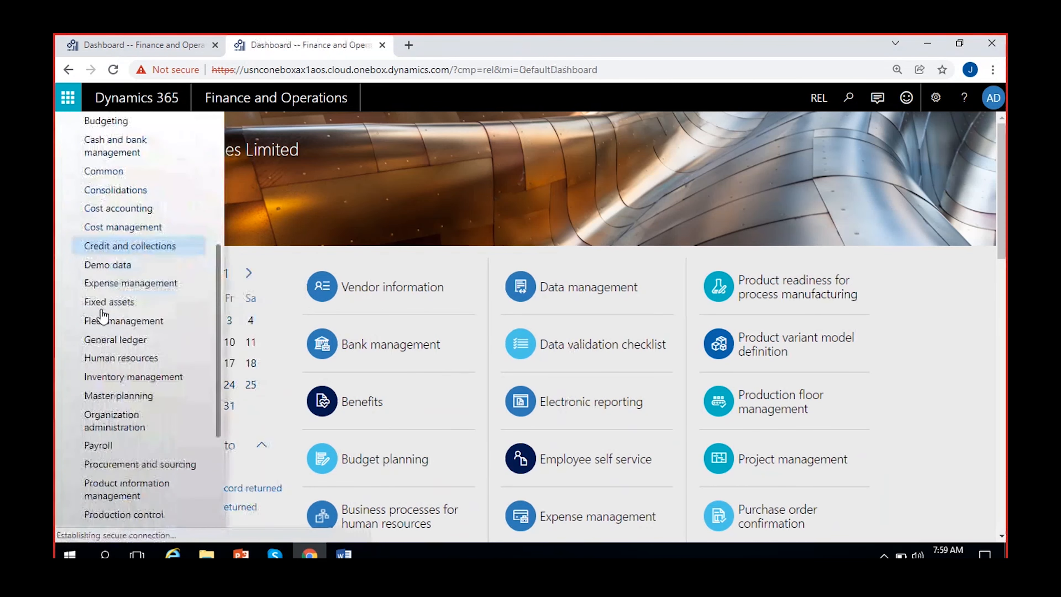
{"action": "scroll", "coordinate": [90, 374], "scroll_direction": "down", "scroll_amount": 5}
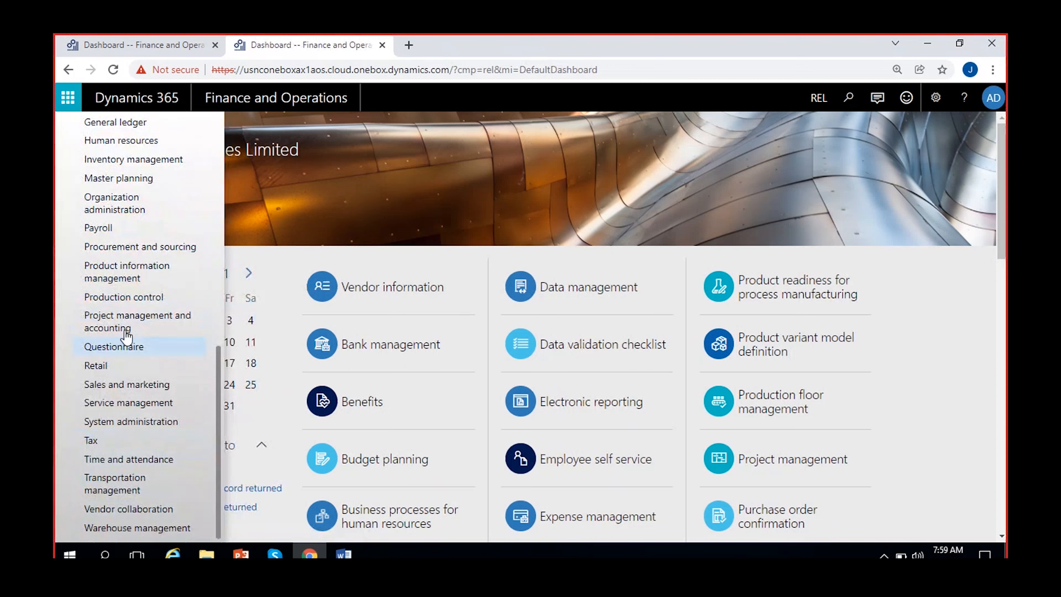
{"action": "scroll", "coordinate": [119, 208], "scroll_direction": "up", "scroll_amount": 2}
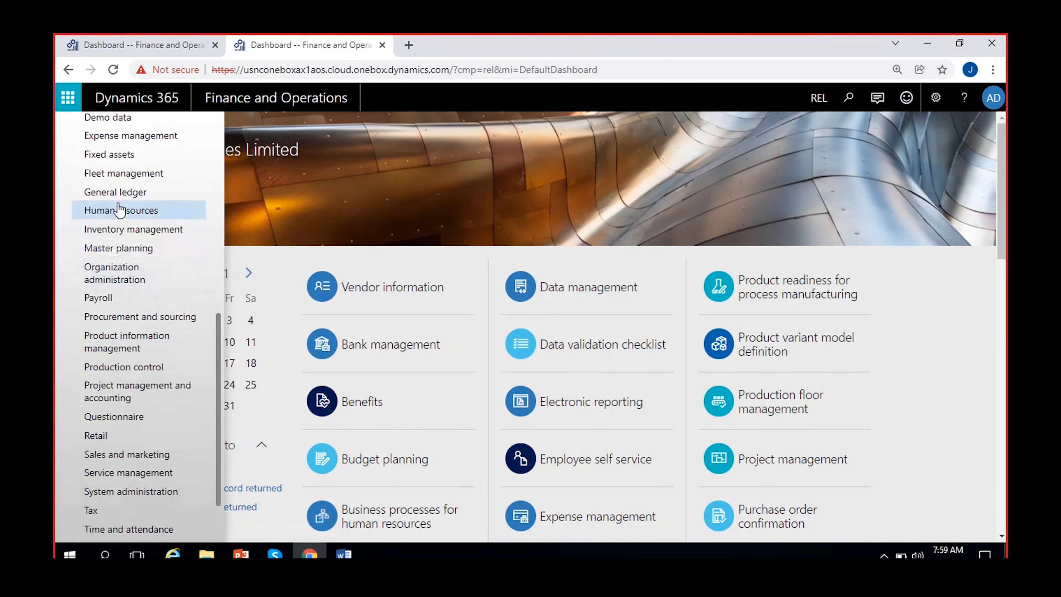
{"action": "left_click", "coordinate": [121, 231]}
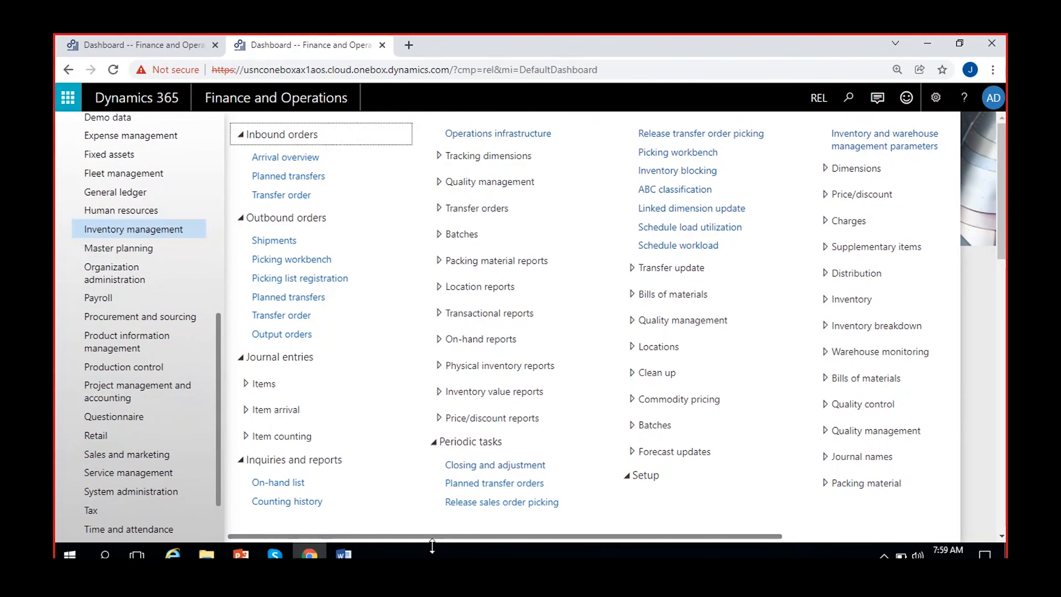
{"action": "left_click_drag", "start_coordinate": [459, 538], "coordinate": [643, 537]}
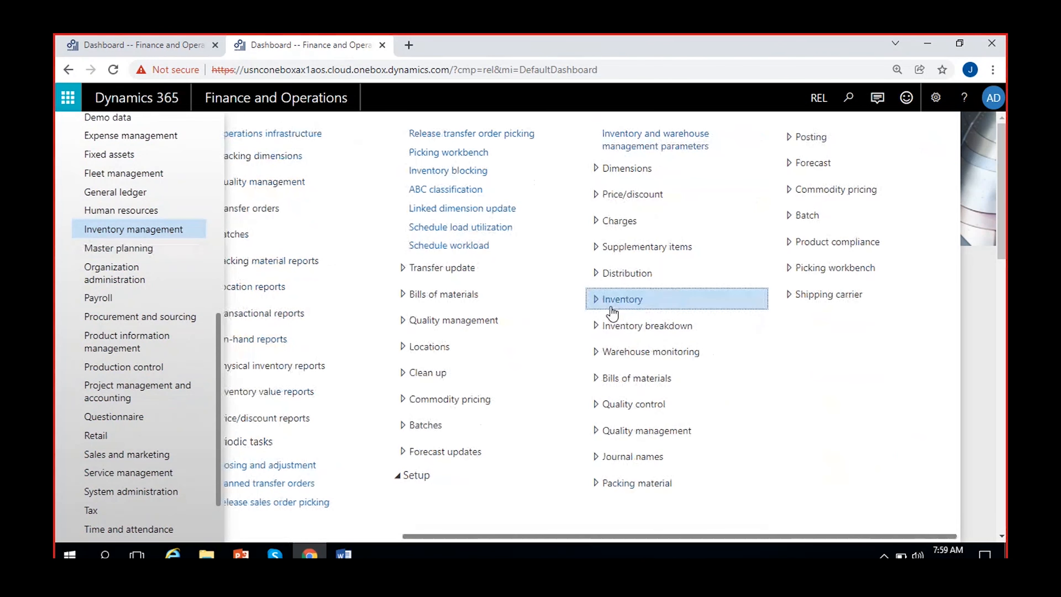
{"action": "left_click", "coordinate": [623, 300]}
{"action": "left_click", "coordinate": [627, 323]}
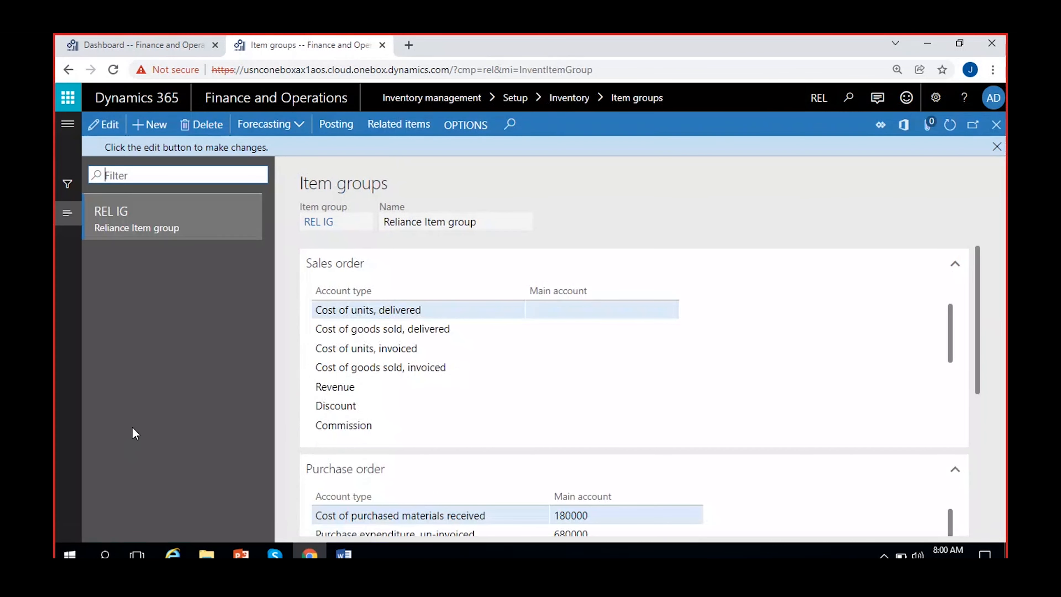
Clear the main account for Purchase expenditure, un-invoiced in the REL IG item group's purchase order postings and save the group.
{"action": "scroll", "coordinate": [434, 430], "scroll_direction": "down", "scroll_amount": 3}
{"action": "scroll", "coordinate": [433, 431], "scroll_direction": "down", "scroll_amount": 1}
{"action": "scroll", "coordinate": [433, 431], "scroll_direction": "up", "scroll_amount": 4}
{"action": "scroll", "coordinate": [531, 476], "scroll_direction": "down", "scroll_amount": 3}
{"action": "key", "text": "F2"}
{"action": "scroll", "coordinate": [670, 411], "scroll_direction": "down", "scroll_amount": 5}
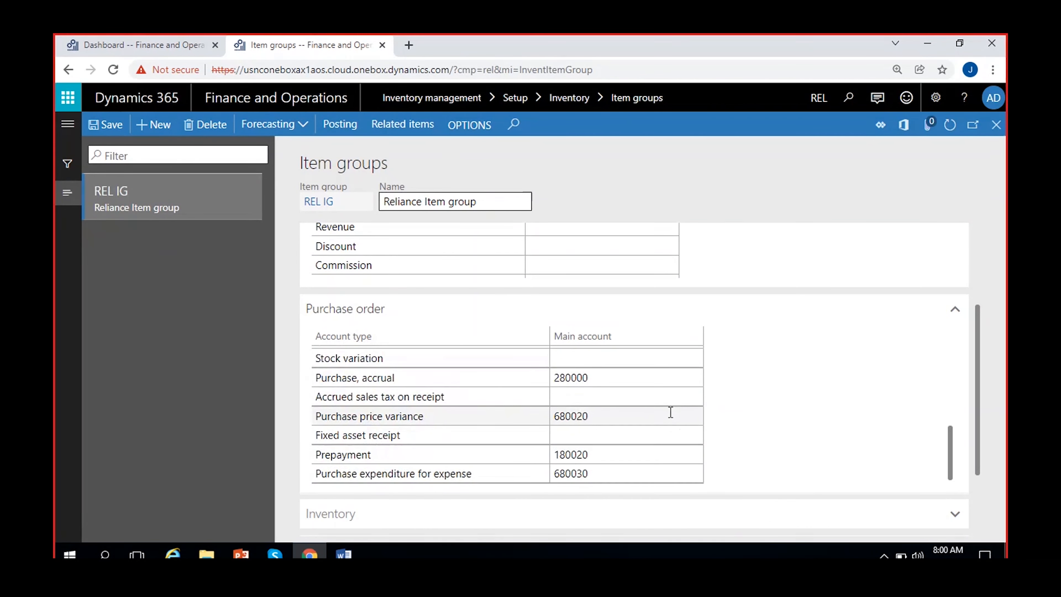
{"action": "scroll", "coordinate": [671, 411], "scroll_direction": "up", "scroll_amount": 5}
{"action": "left_click", "coordinate": [630, 375]}
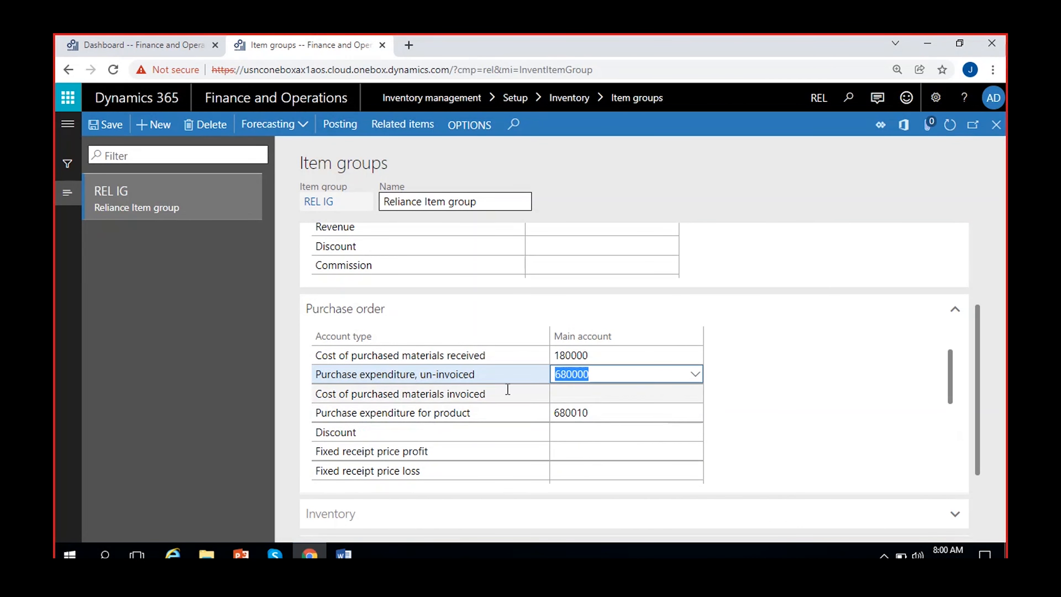
{"action": "key", "text": "BackSpace"}
{"action": "scroll", "coordinate": [422, 414], "scroll_direction": "down", "scroll_amount": 5}
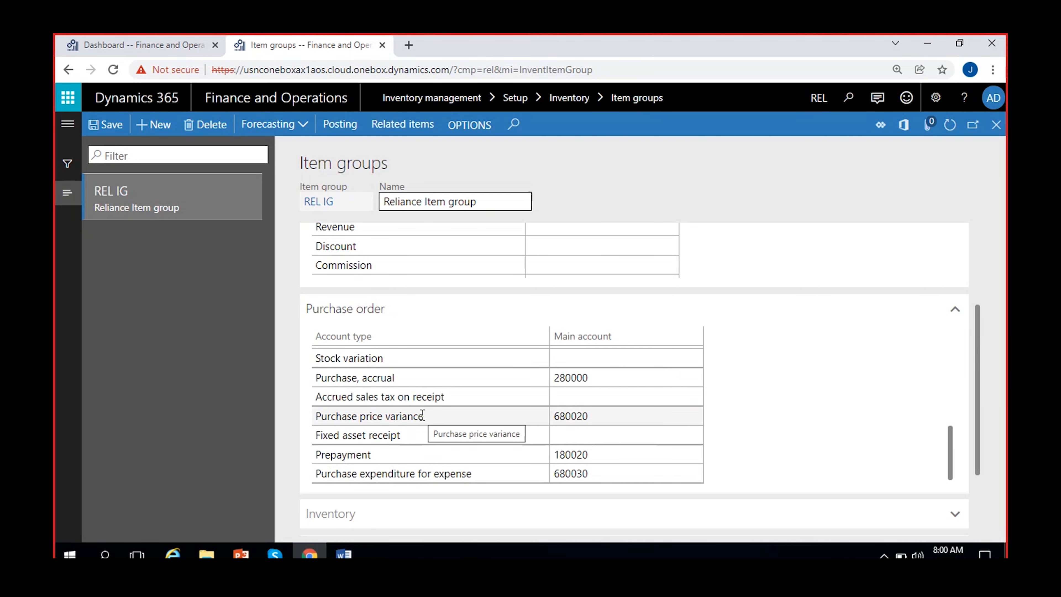
{"action": "scroll", "coordinate": [422, 414], "scroll_direction": "up", "scroll_amount": 5}
{"action": "left_click", "coordinate": [108, 125]}
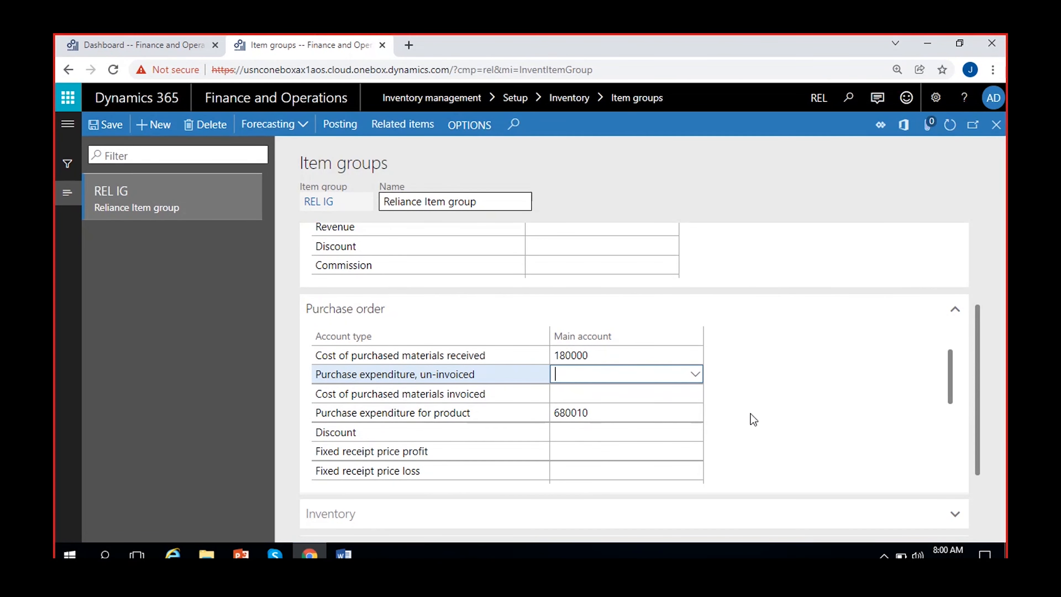
{"action": "left_click", "coordinate": [790, 405]}
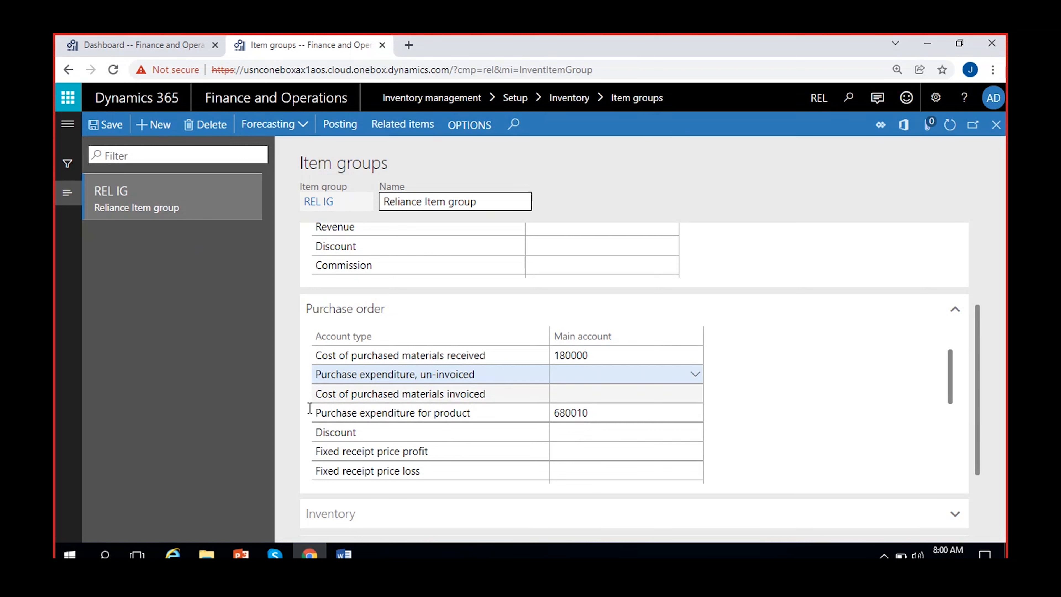
{"action": "scroll", "coordinate": [420, 423], "scroll_direction": "down", "scroll_amount": 3}
{"action": "scroll", "coordinate": [420, 423], "scroll_direction": "down", "scroll_amount": 2}
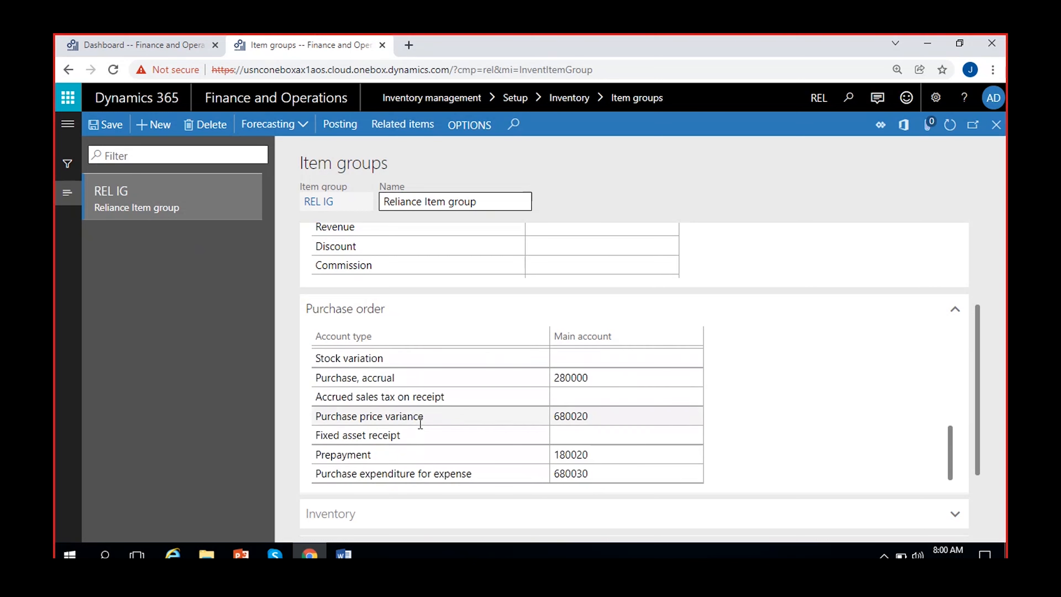
Return to the dashboard tab, switch to Word and review the notes on purchase order stages, product receipt and invoice entries.
{"action": "left_click", "coordinate": [109, 47]}
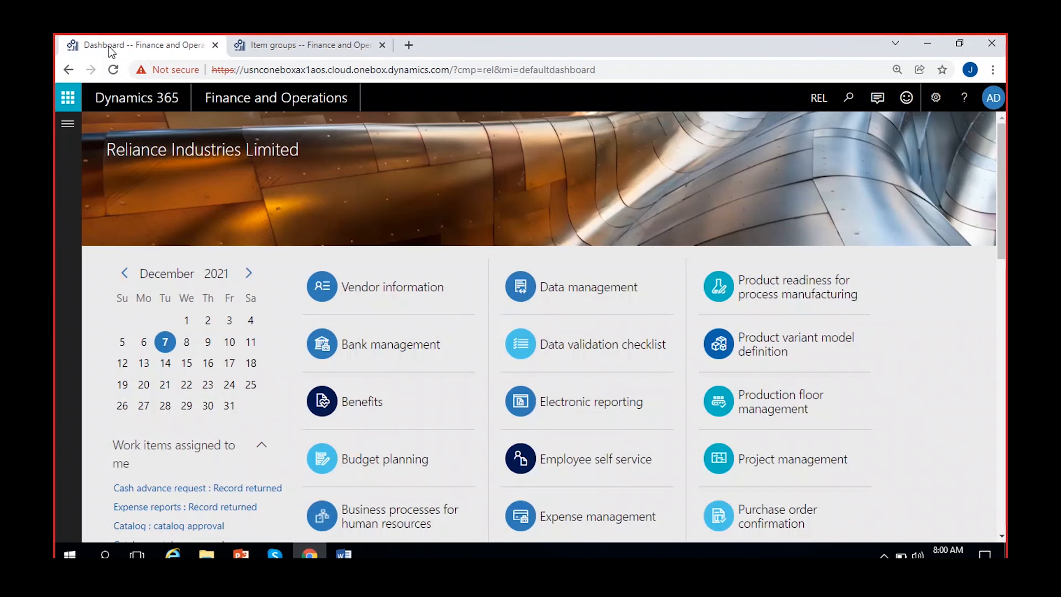
{"action": "left_click", "coordinate": [68, 123]}
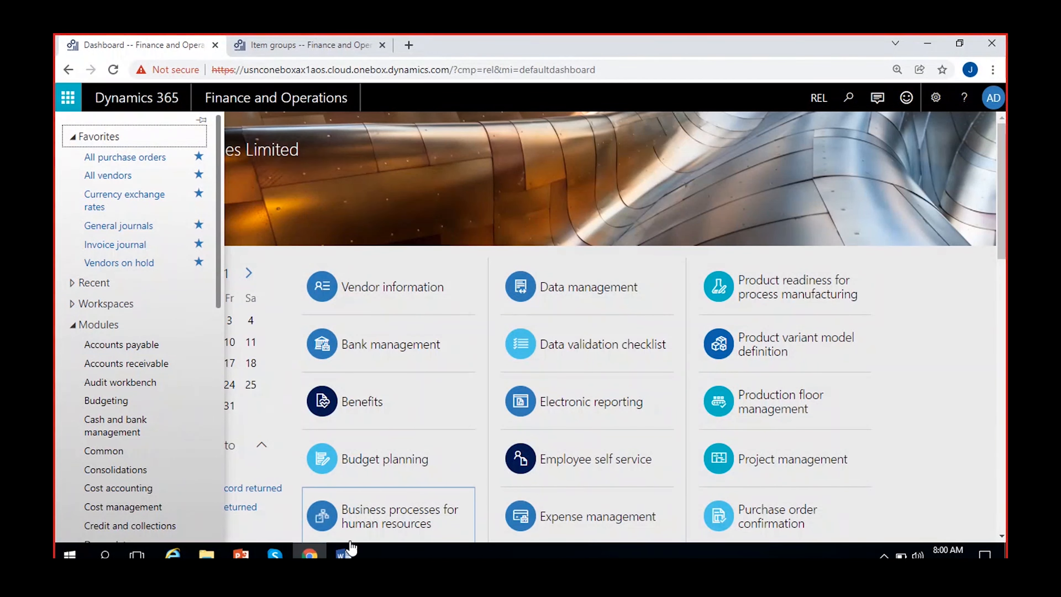
{"action": "left_click", "coordinate": [344, 554]}
{"action": "scroll", "coordinate": [358, 316], "scroll_direction": "up", "scroll_amount": 3}
{"action": "scroll", "coordinate": [357, 317], "scroll_direction": "up", "scroll_amount": 3}
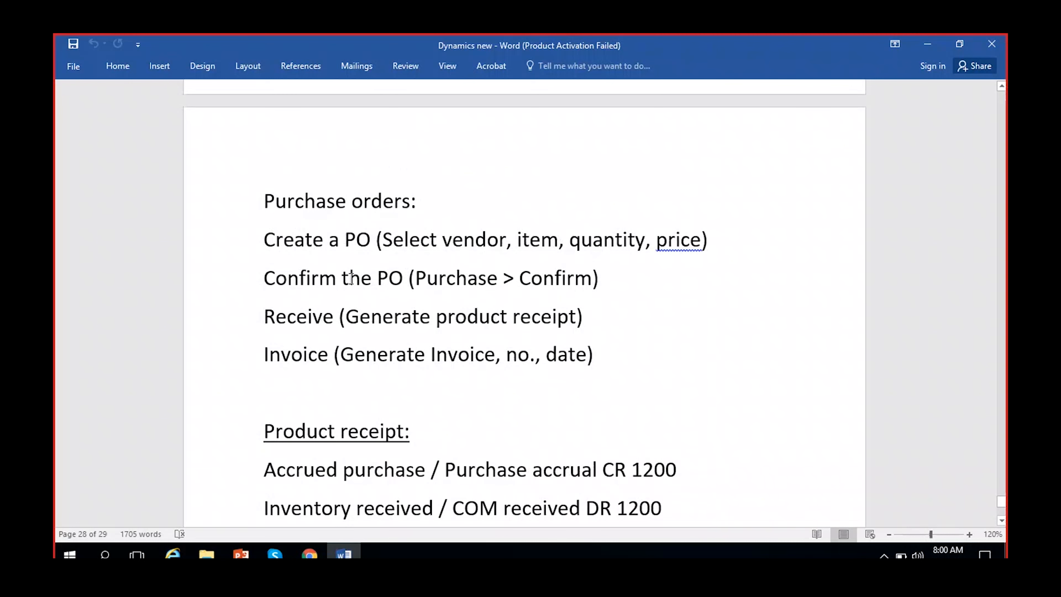
{"action": "scroll", "coordinate": [428, 364], "scroll_direction": "down", "scroll_amount": 1}
{"action": "scroll", "coordinate": [427, 365], "scroll_direction": "down", "scroll_amount": 3}
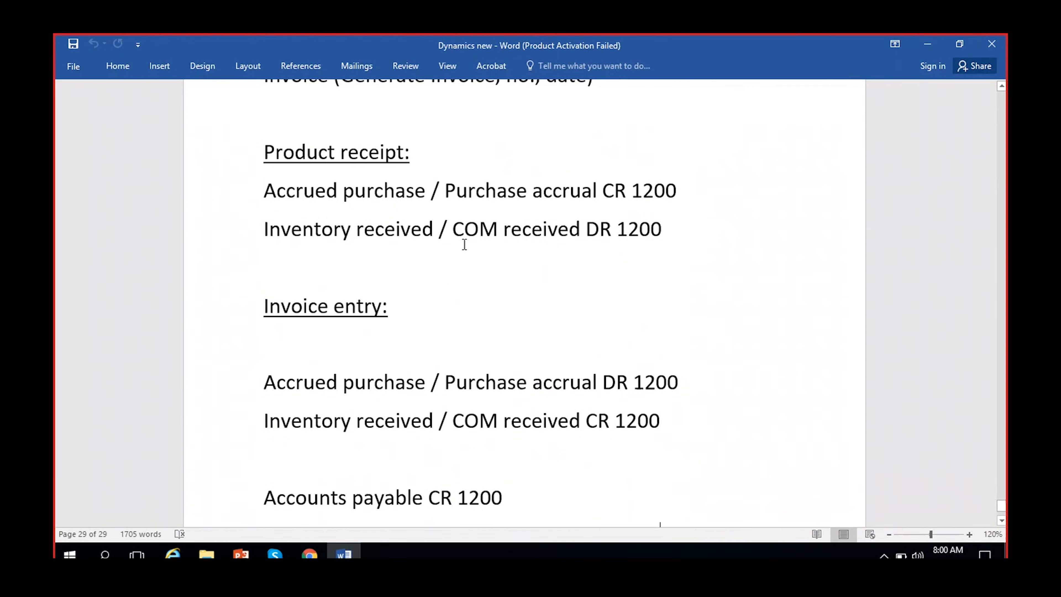
{"action": "scroll", "coordinate": [493, 322], "scroll_direction": "down", "scroll_amount": 2}
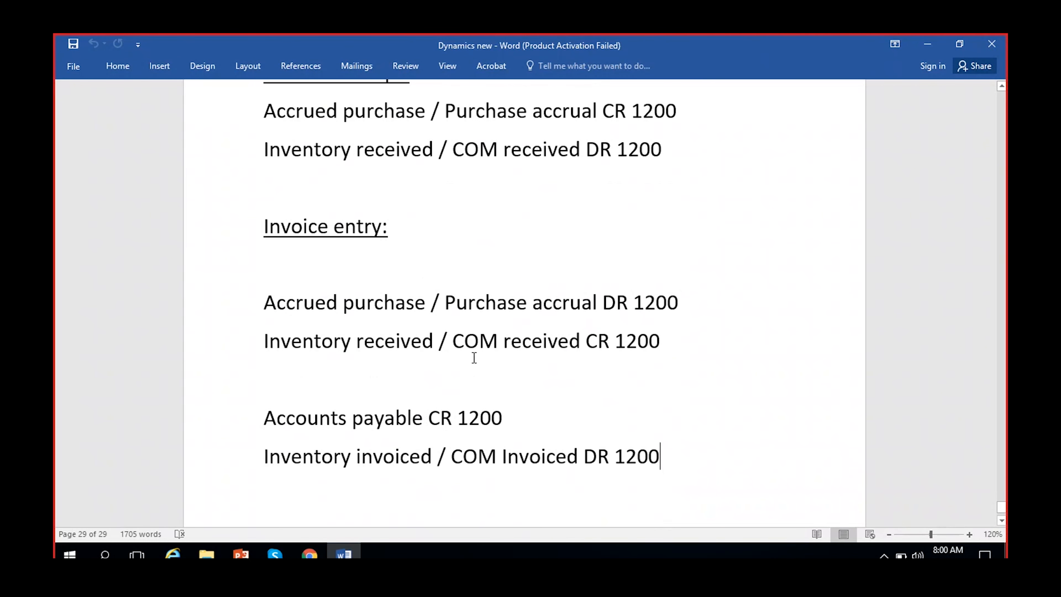
{"action": "scroll", "coordinate": [474, 357], "scroll_direction": "down", "scroll_amount": 1}
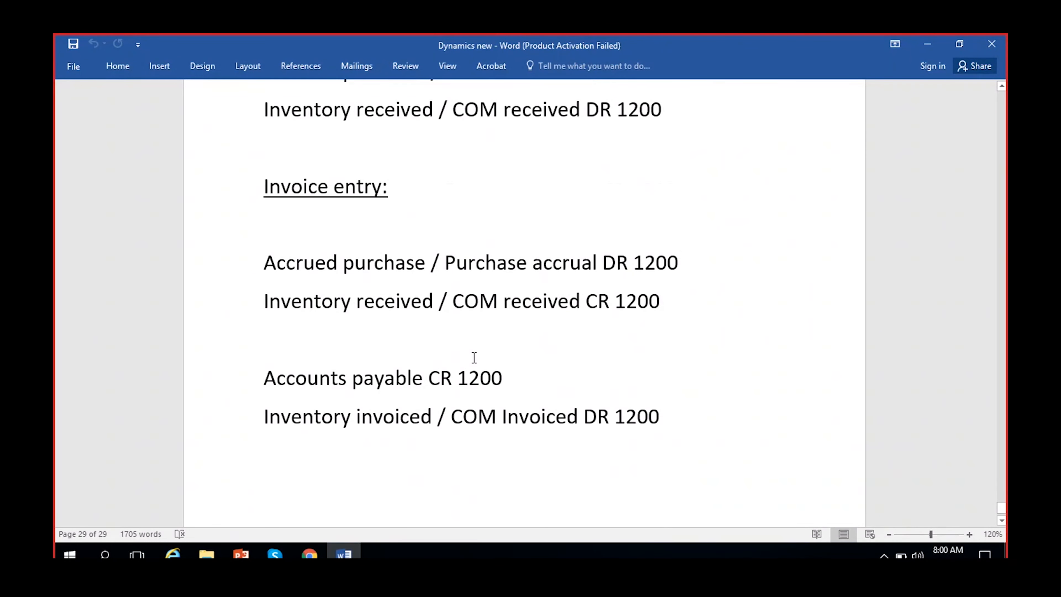
Switch back to Chrome and open the All purchase orders list of Accounts payable.
{"action": "left_click", "coordinate": [325, 555]}
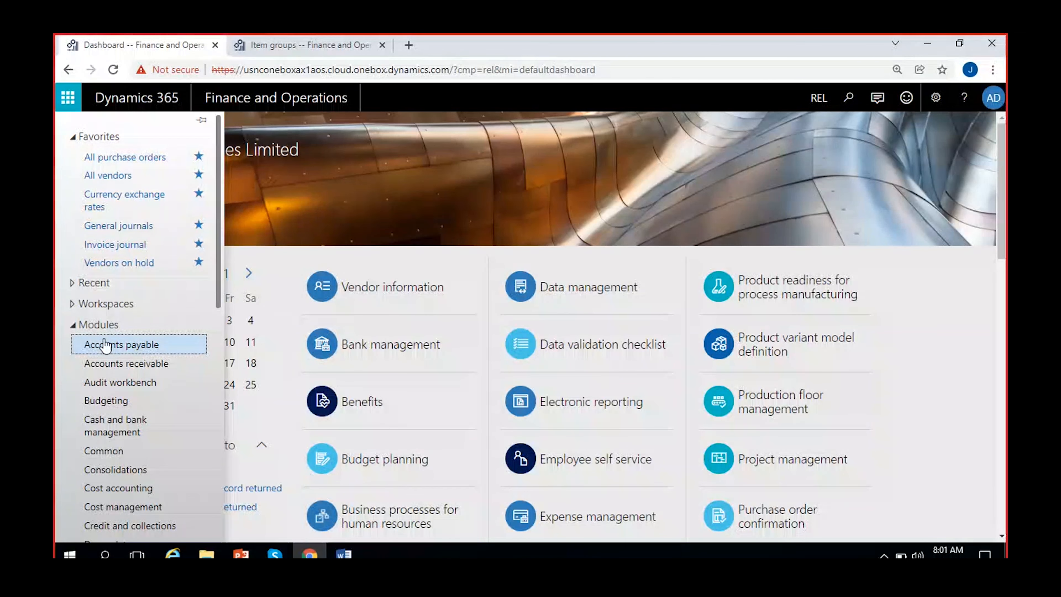
{"action": "left_click", "coordinate": [105, 345]}
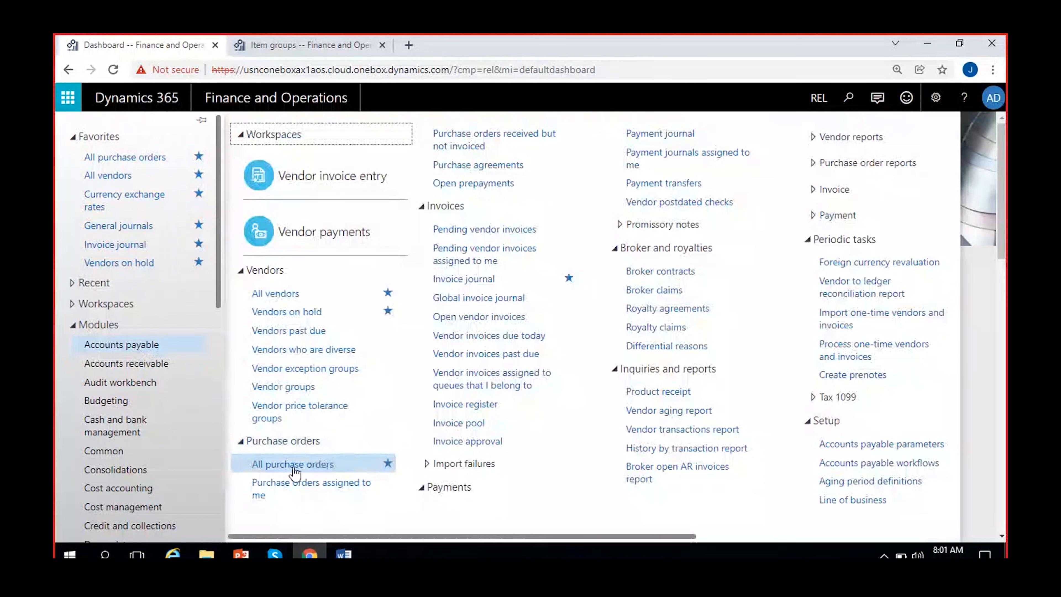
{"action": "left_click", "coordinate": [259, 470]}
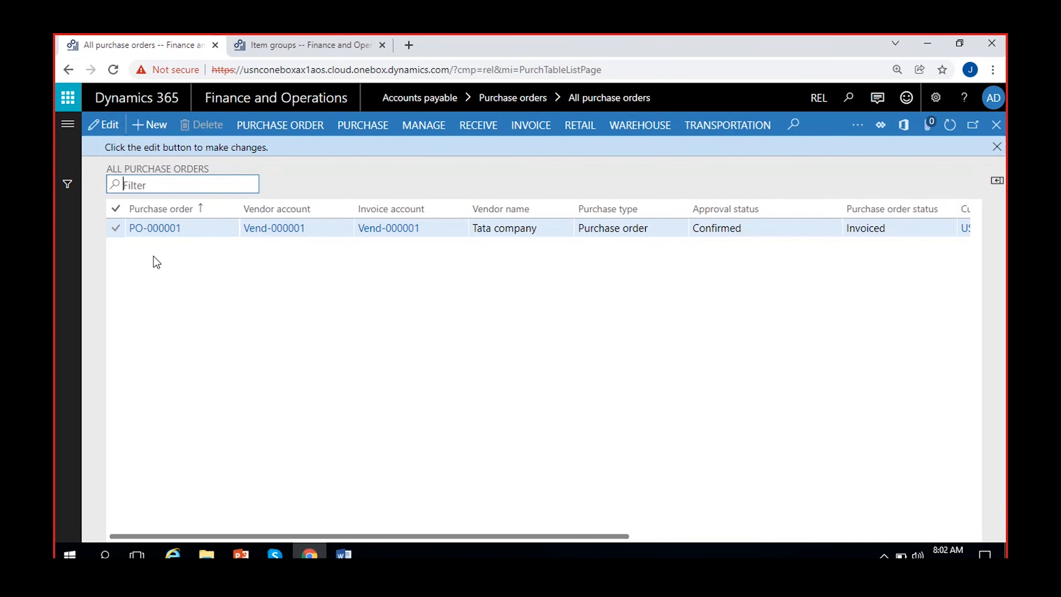
Examine the purchase type, approval status and order status of the existing Tata company purchase order, dismissing the edit notice.
{"action": "left_click", "coordinate": [558, 232]}
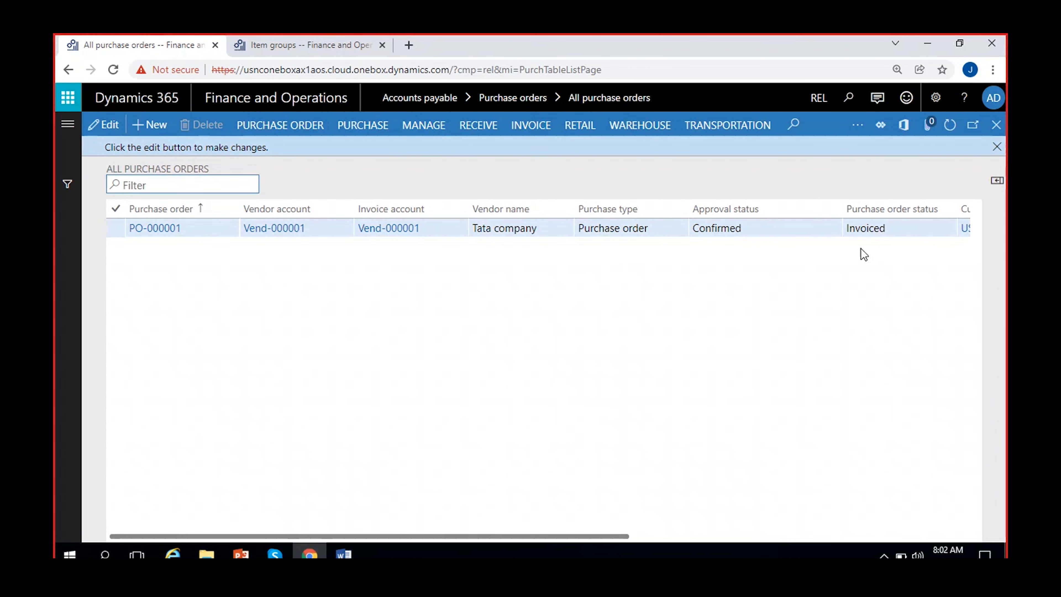
{"action": "left_click", "coordinate": [771, 227]}
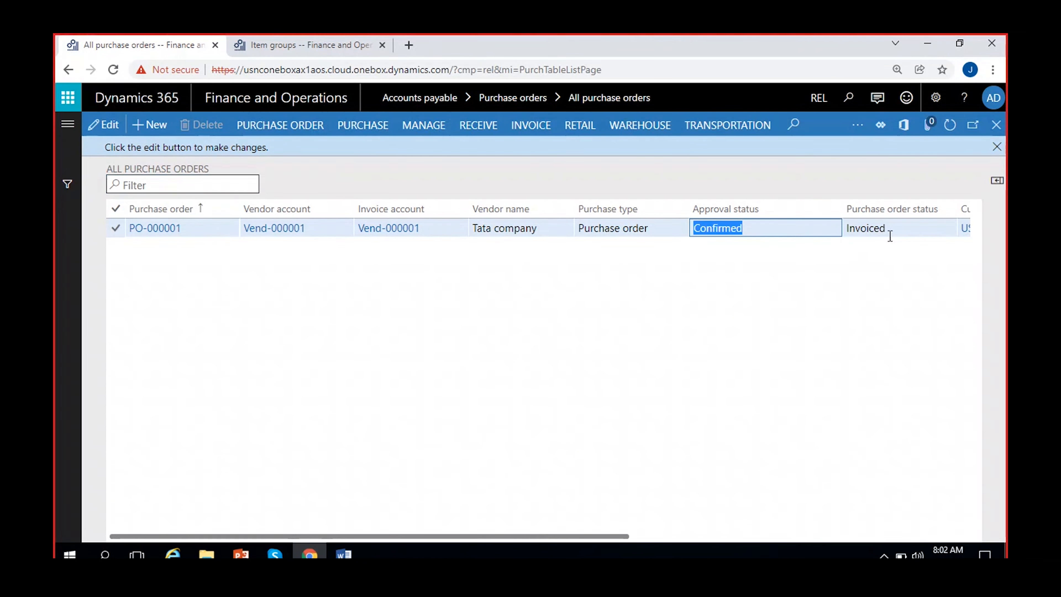
{"action": "left_click", "coordinate": [898, 230]}
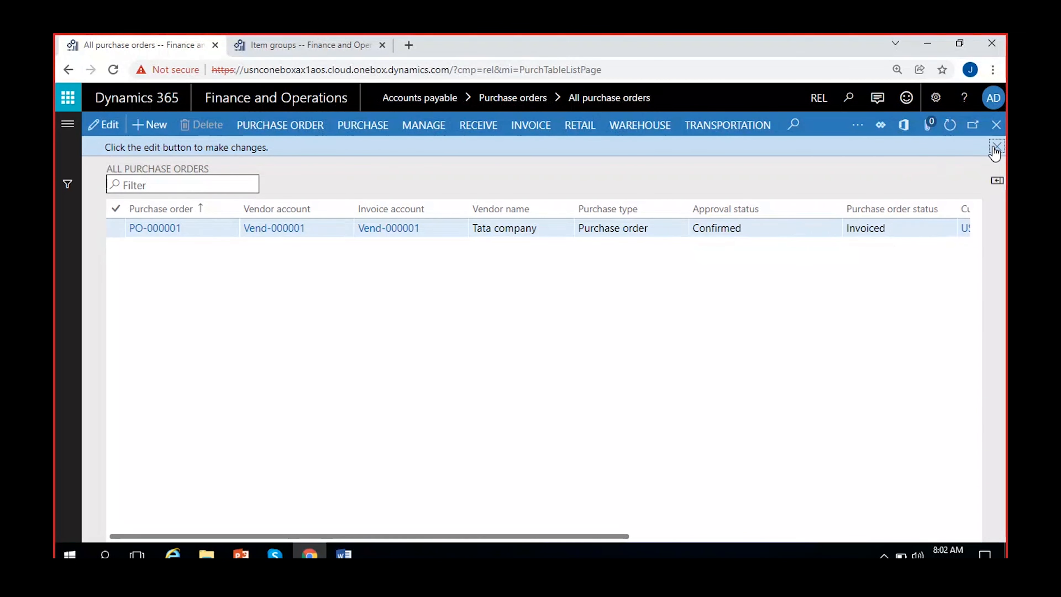
{"action": "left_click", "coordinate": [996, 147]}
{"action": "scroll", "coordinate": [846, 283], "scroll_direction": "right", "scroll_amount": 5}
{"action": "scroll", "coordinate": [831, 285], "scroll_direction": "left", "scroll_amount": 5}
Start a new purchase order for the vendor Tata company with the purchase type Purchase order.
{"action": "left_click", "coordinate": [147, 128]}
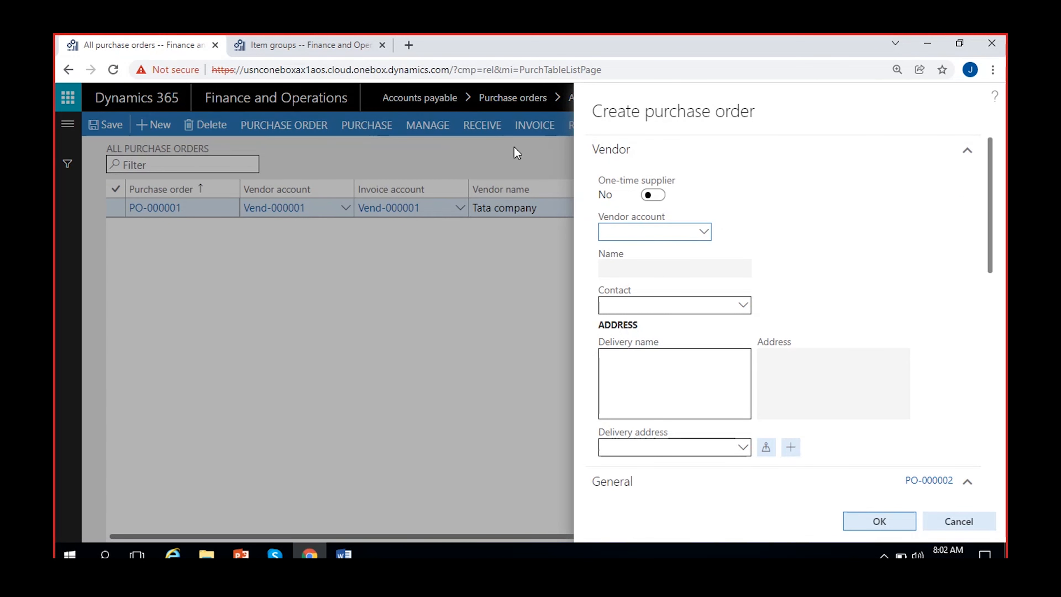
{"action": "left_click", "coordinate": [704, 232]}
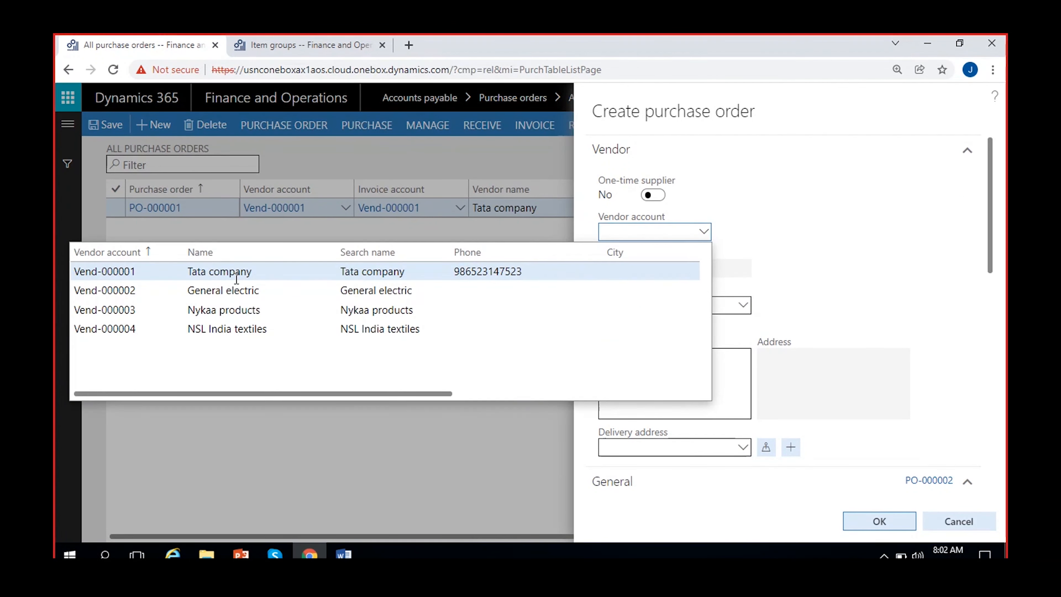
{"action": "left_click", "coordinate": [230, 275]}
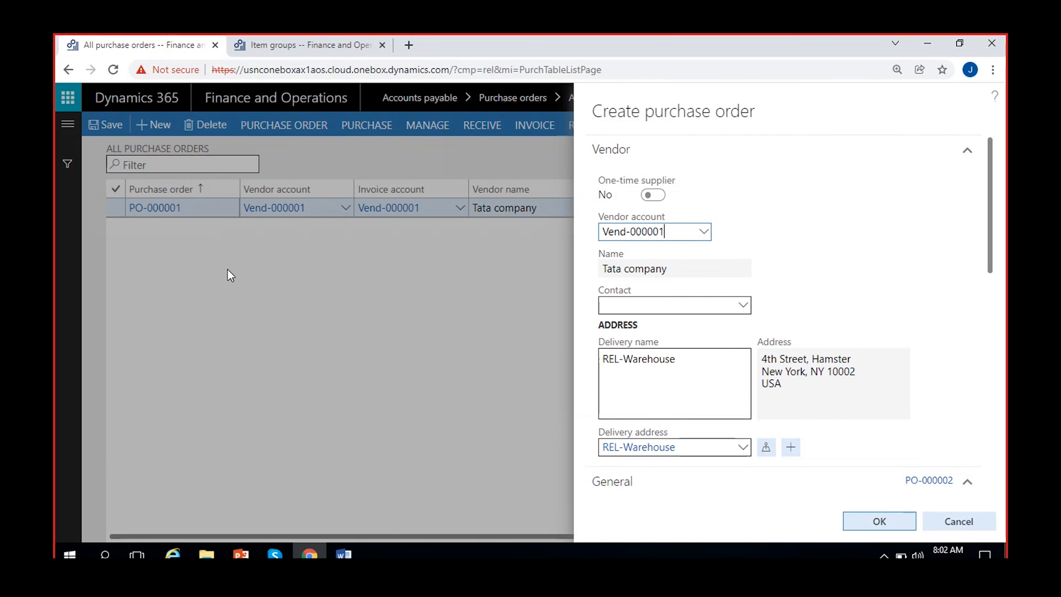
{"action": "scroll", "coordinate": [817, 238], "scroll_direction": "down", "scroll_amount": 2}
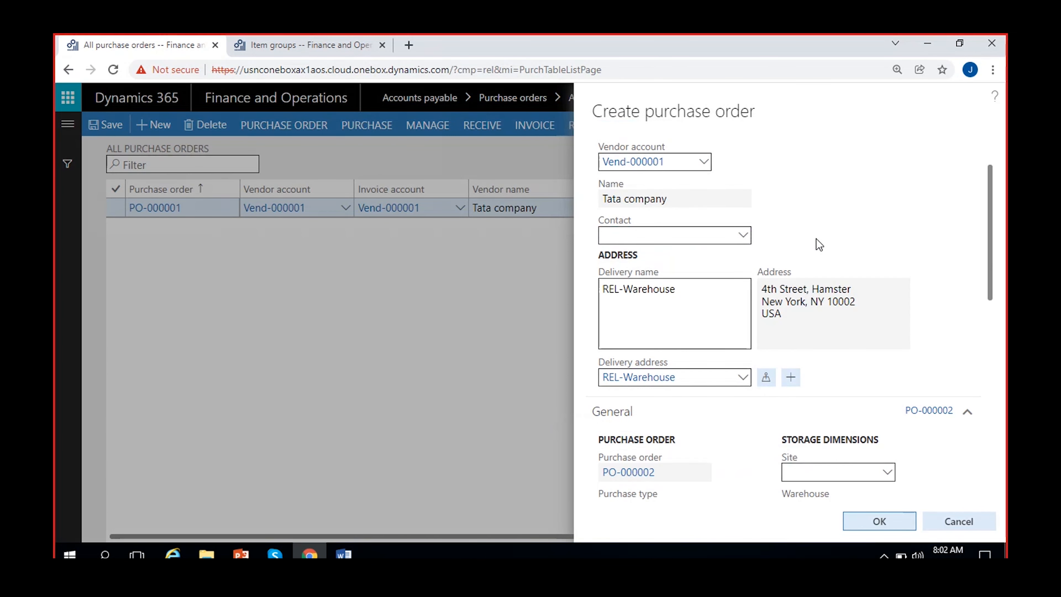
{"action": "scroll", "coordinate": [819, 304], "scroll_direction": "down", "scroll_amount": 5}
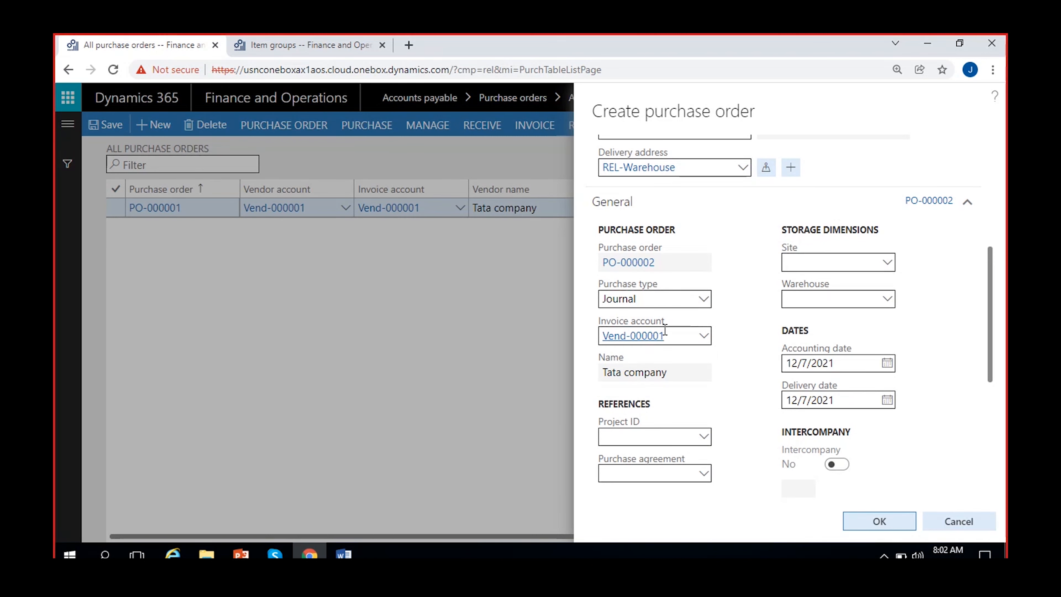
{"action": "left_click", "coordinate": [703, 299]}
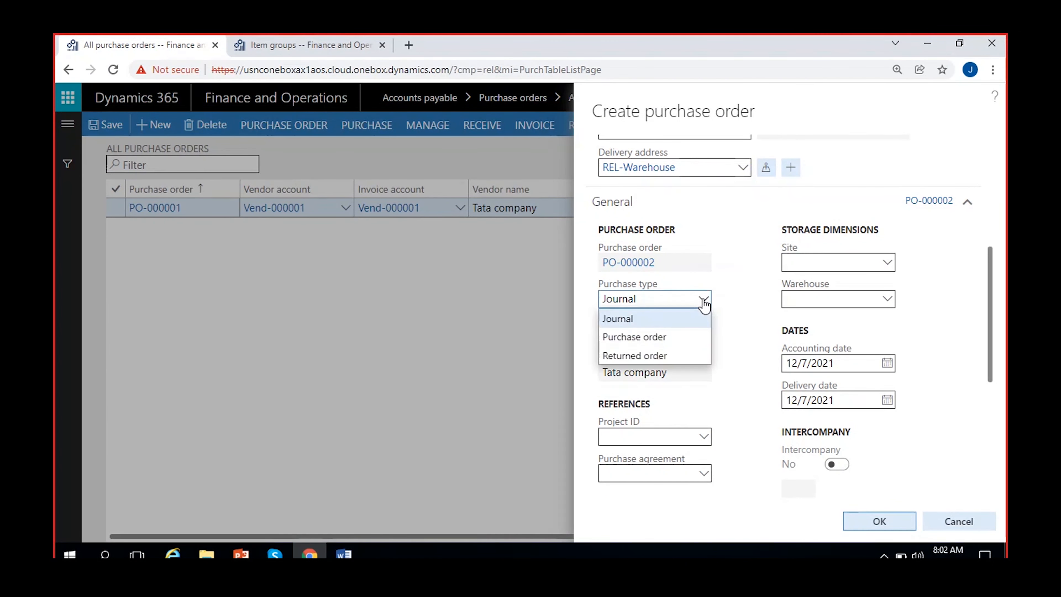
{"action": "left_click", "coordinate": [680, 336]}
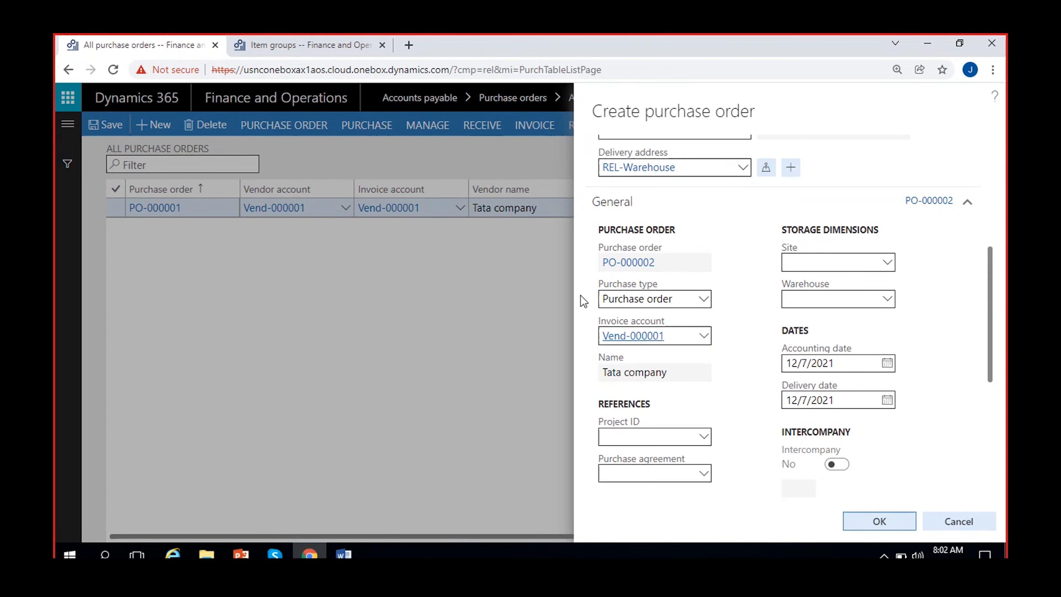
Switch to the Item groups tab, open the Procurement and sourcing parameters and set the default purchase type to Purchase order.
{"action": "left_click", "coordinate": [318, 45]}
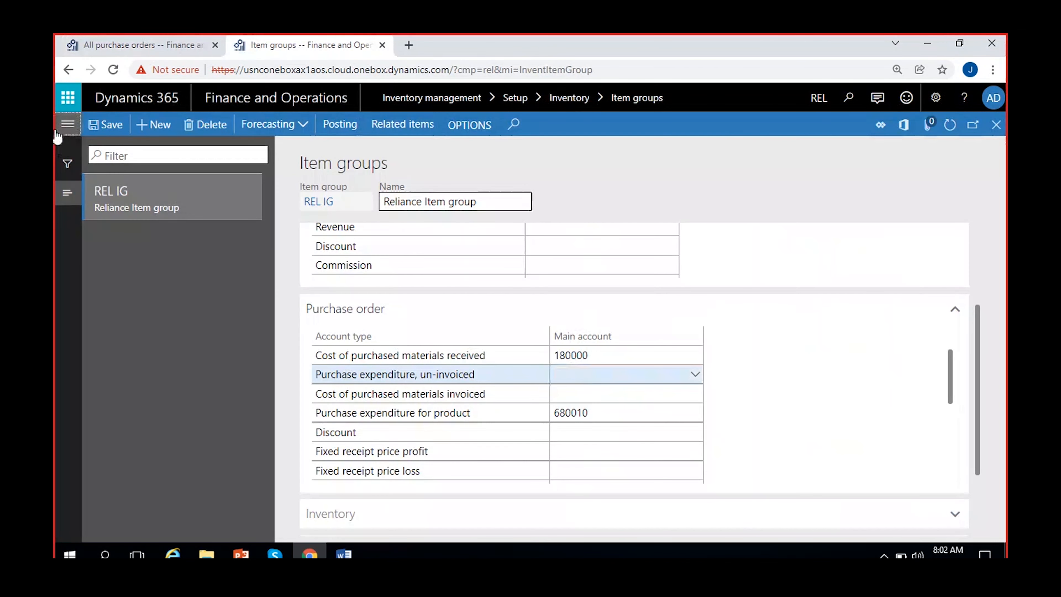
{"action": "left_click", "coordinate": [68, 124]}
{"action": "scroll", "coordinate": [140, 370], "scroll_direction": "down", "scroll_amount": 5}
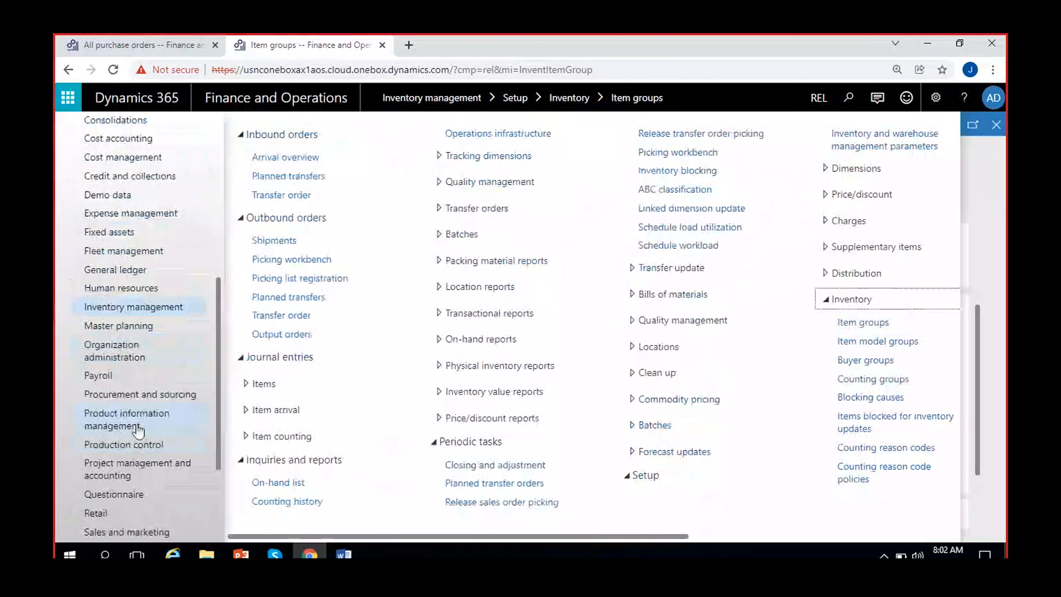
{"action": "left_click", "coordinate": [138, 394]}
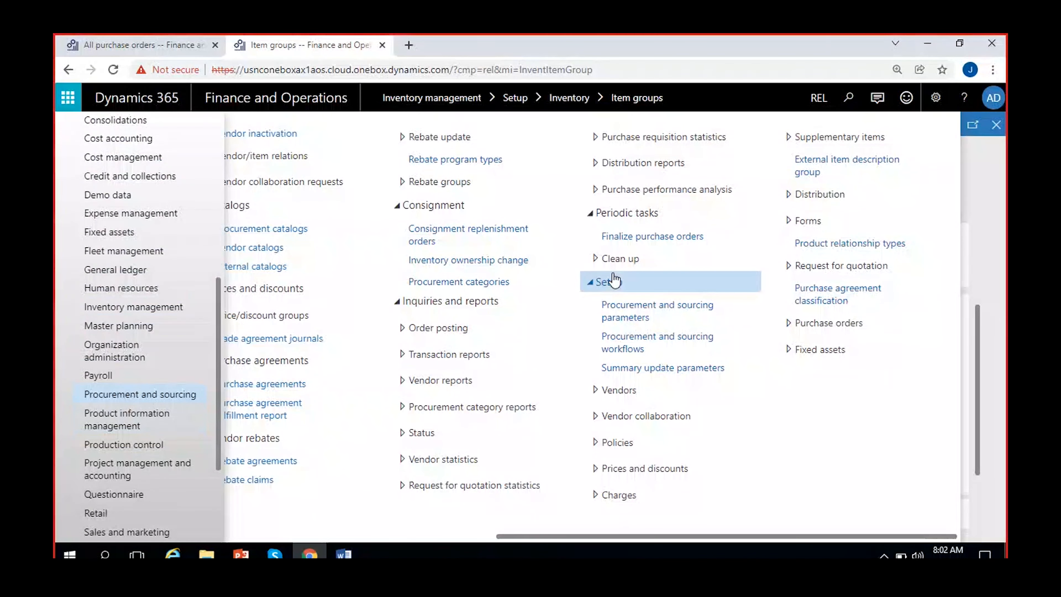
{"action": "left_click", "coordinate": [633, 314]}
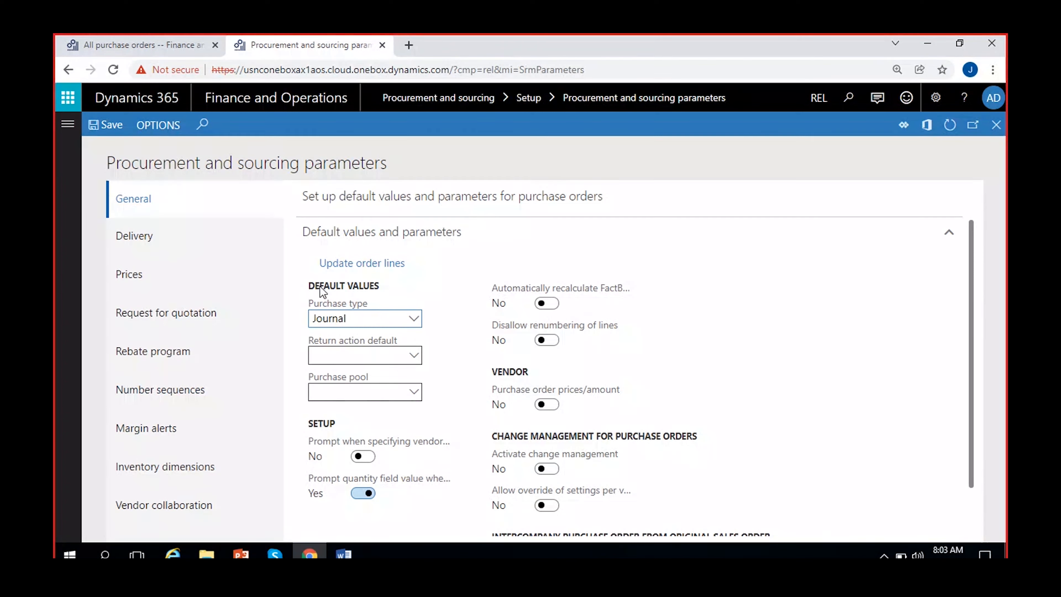
{"action": "left_click", "coordinate": [413, 321]}
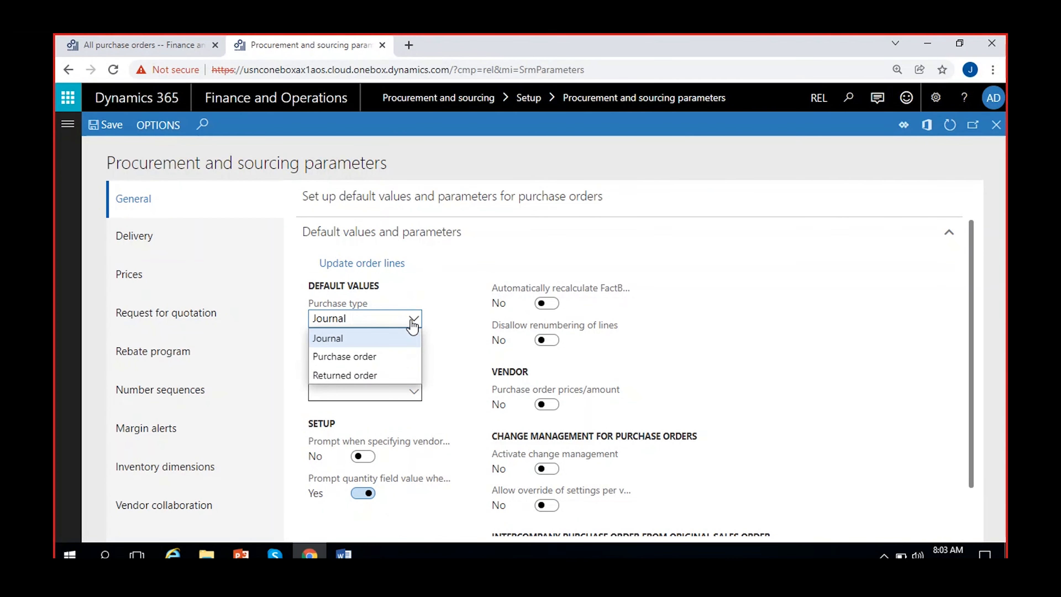
{"action": "left_click", "coordinate": [353, 356]}
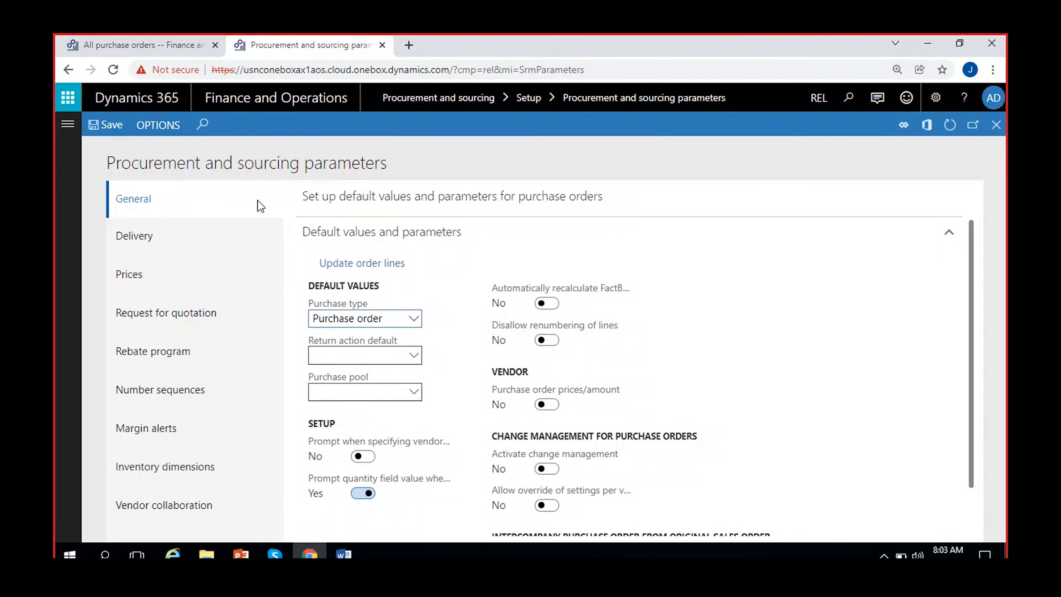
Return to the new Tata company purchase order, set its warehouse to 11 and create the order.
{"action": "left_click", "coordinate": [133, 45]}
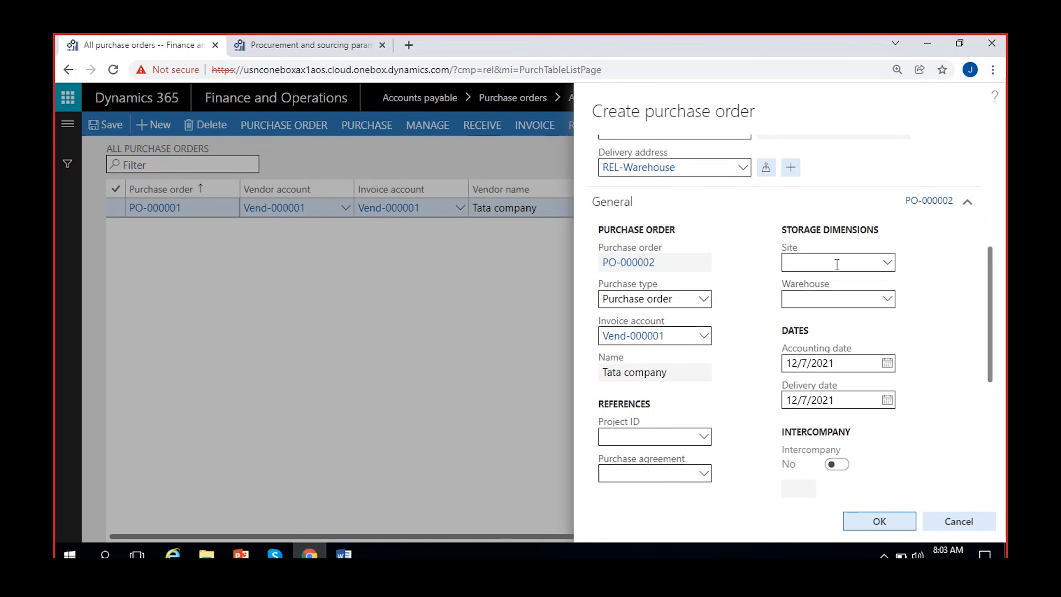
{"action": "left_click", "coordinate": [805, 293]}
{"action": "type", "text": "11"}
{"action": "scroll", "coordinate": [741, 443], "scroll_direction": "down", "scroll_amount": 7}
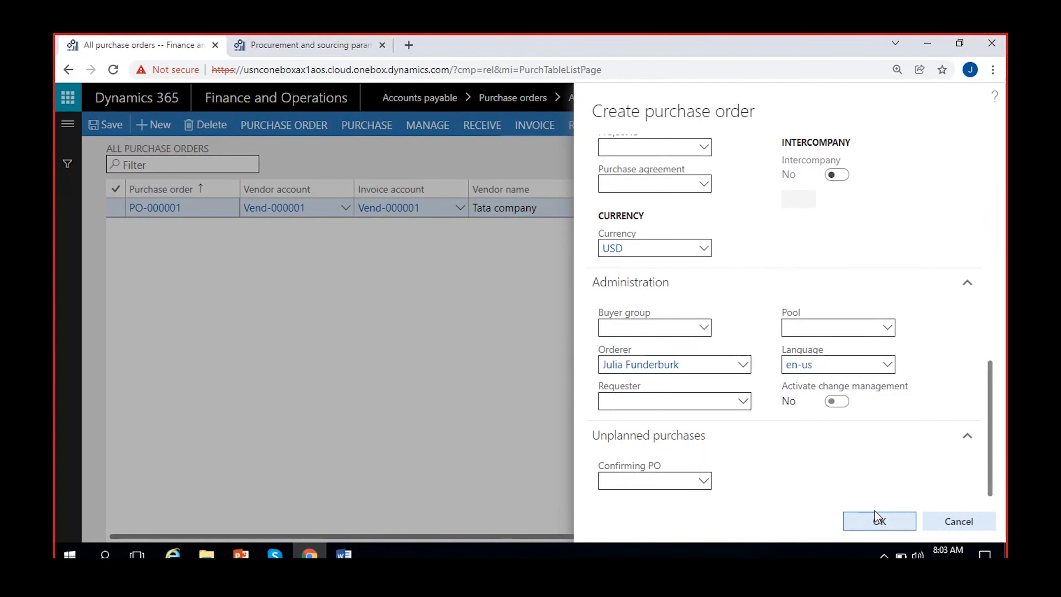
{"action": "left_click", "coordinate": [878, 522]}
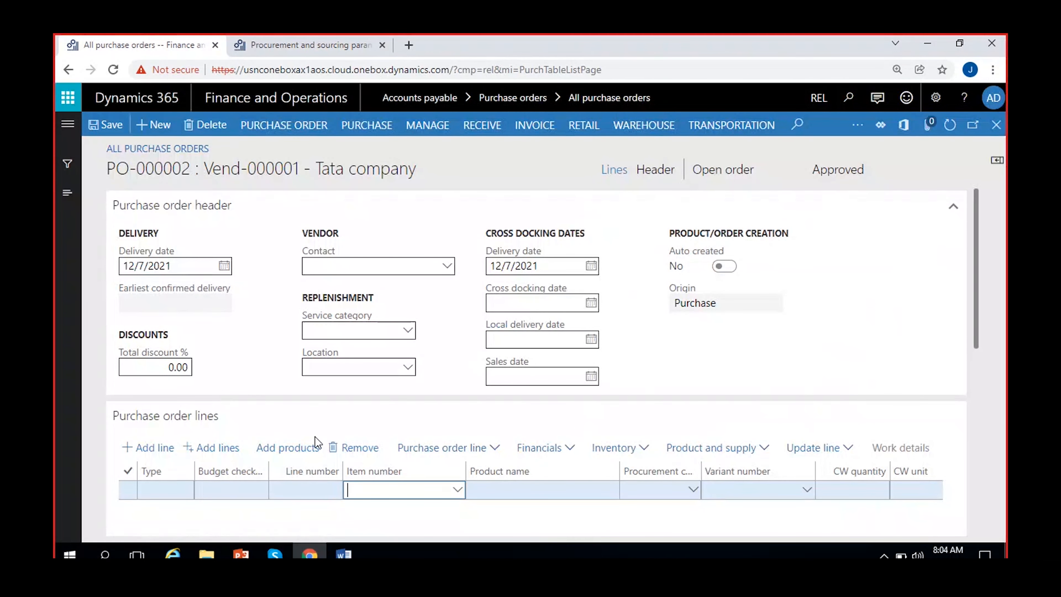
Enter item 0060 Cricket Ball on the first purchase order line with a quantity of 10.
{"action": "scroll", "coordinate": [466, 349], "scroll_direction": "down", "scroll_amount": 3}
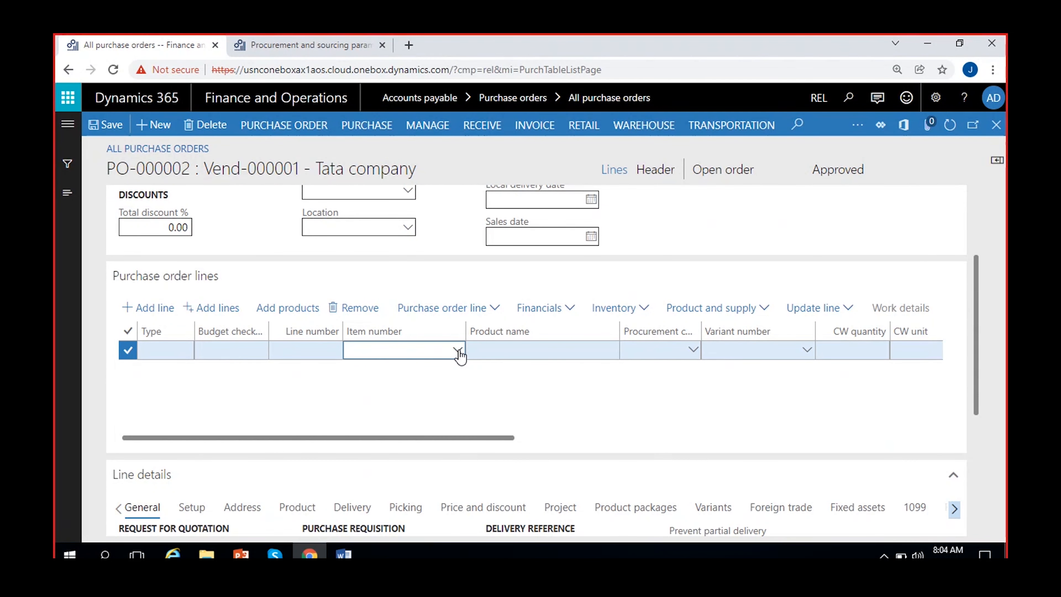
{"action": "left_click", "coordinate": [457, 351]}
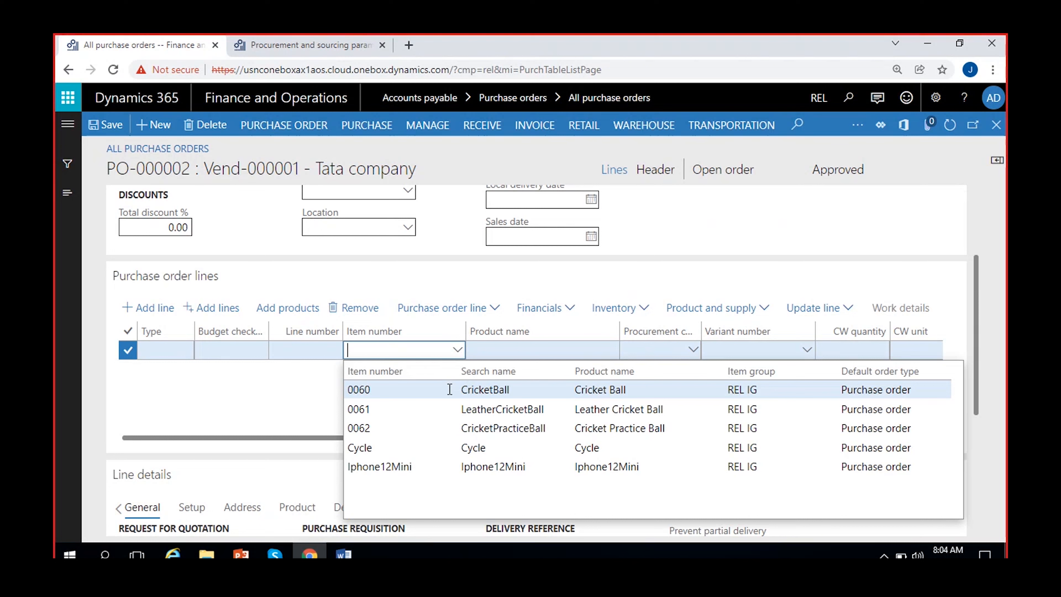
{"action": "left_click", "coordinate": [442, 395]}
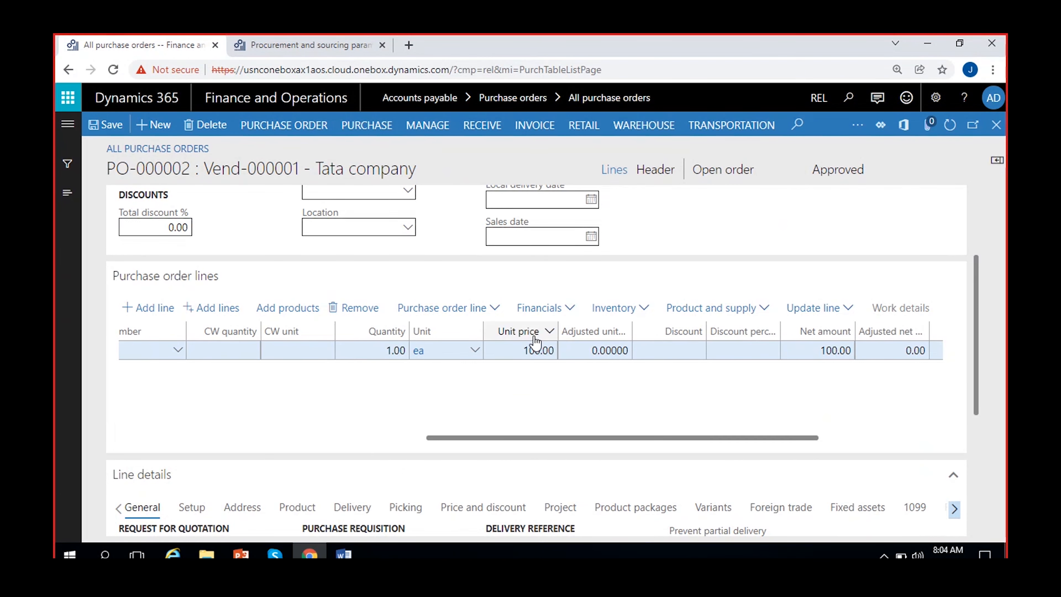
{"action": "left_click", "coordinate": [392, 351]}
{"action": "type", "text": "0"}
{"action": "left_click", "coordinate": [475, 400]}
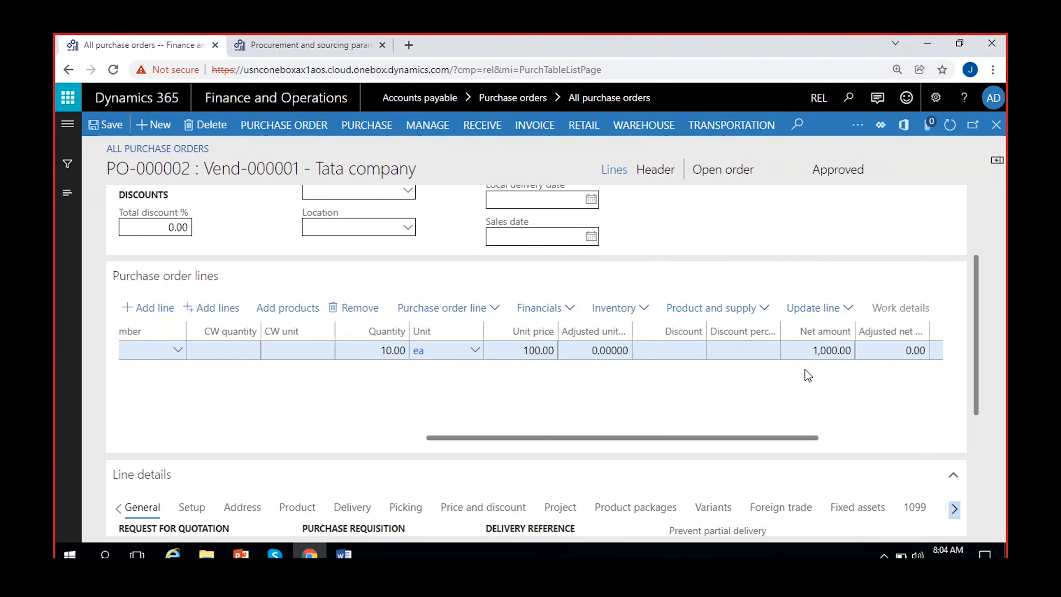
{"action": "scroll", "coordinate": [807, 374], "scroll_direction": "right", "scroll_amount": 5}
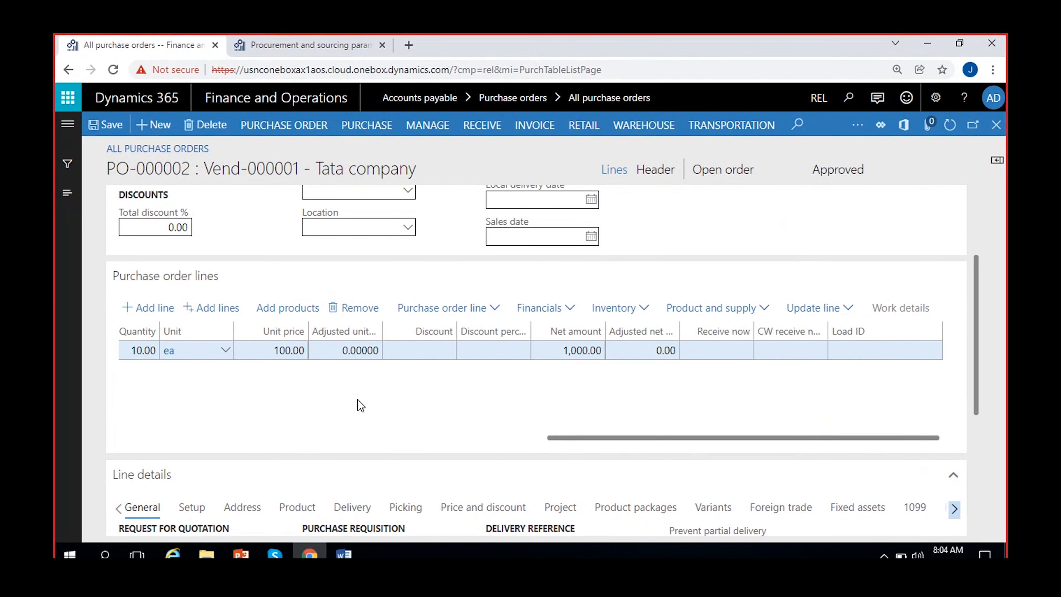
Add a second purchase order line for the item Iphone12Mini.
{"action": "scroll", "coordinate": [358, 401], "scroll_direction": "left", "scroll_amount": 10}
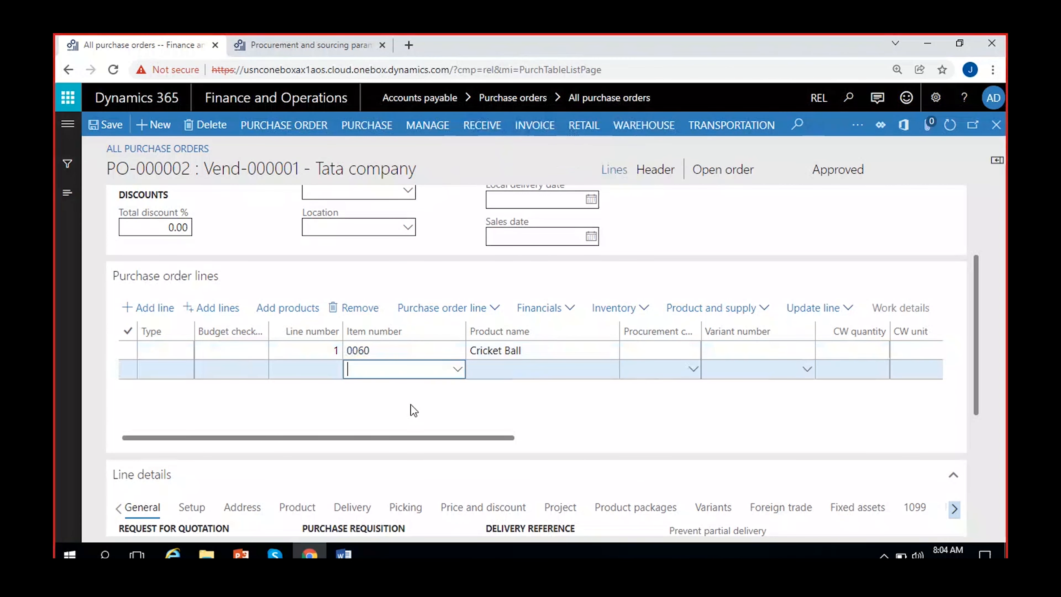
{"action": "left_click", "coordinate": [458, 370]}
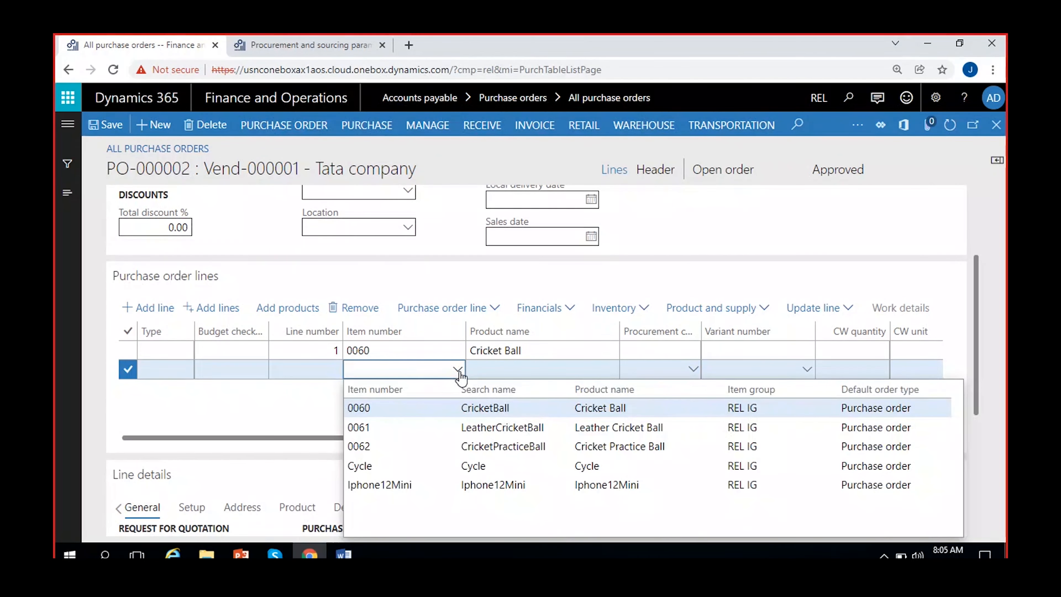
{"action": "left_click", "coordinate": [489, 486]}
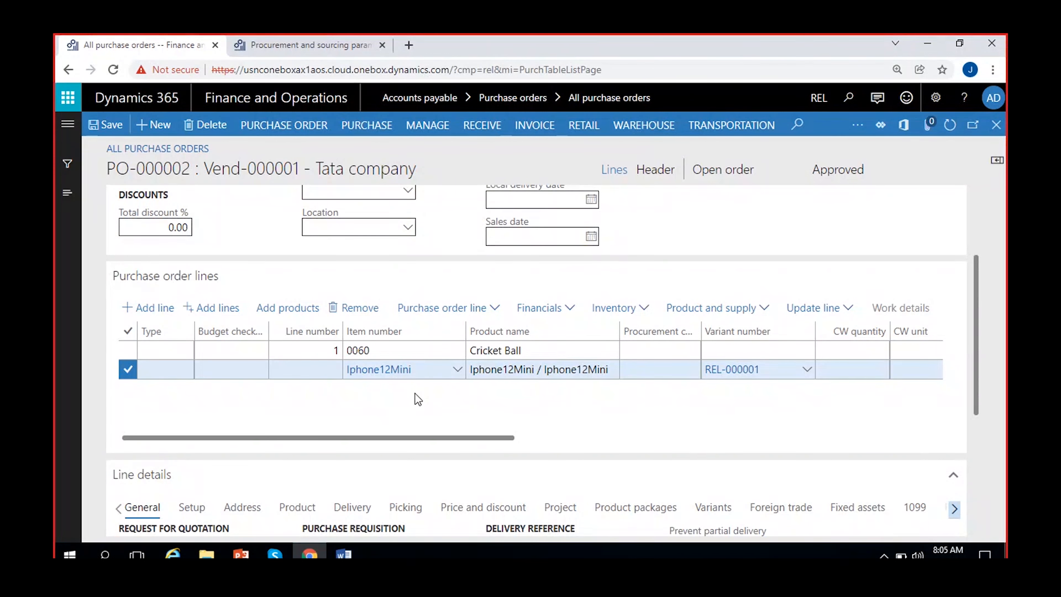
{"action": "scroll", "coordinate": [399, 398], "scroll_direction": "right", "scroll_amount": 3}
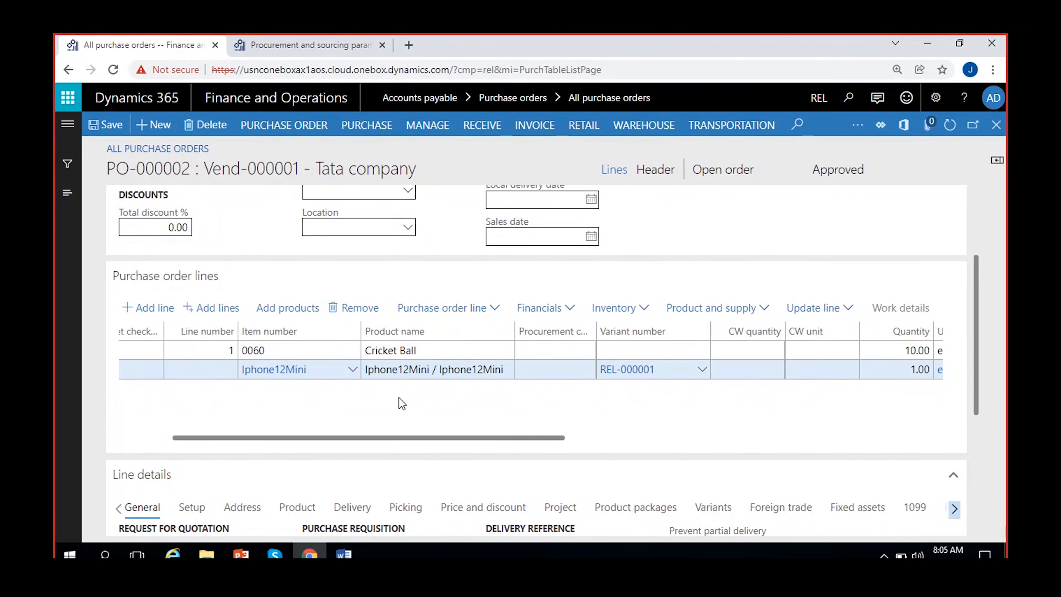
{"action": "scroll", "coordinate": [398, 404], "scroll_direction": "right", "scroll_amount": 3}
{"action": "scroll", "coordinate": [326, 407], "scroll_direction": "left", "scroll_amount": 8}
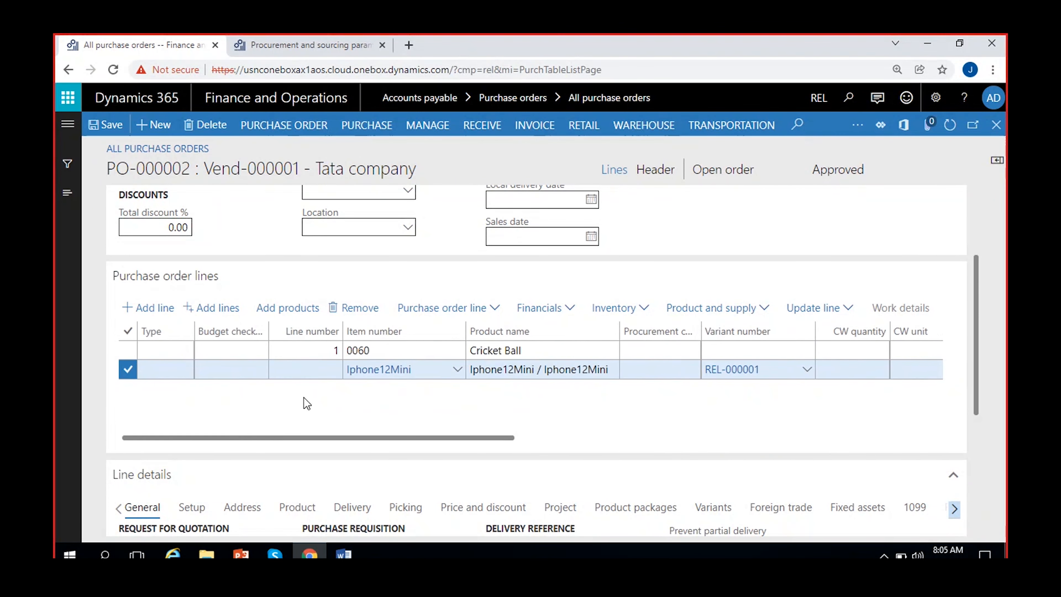
Set the configuration of the Iphone12Mini line to 32GB in its product dimensions and check the available combinations and colors.
{"action": "scroll", "coordinate": [381, 375], "scroll_direction": "down", "scroll_amount": 5}
{"action": "left_click", "coordinate": [288, 269]}
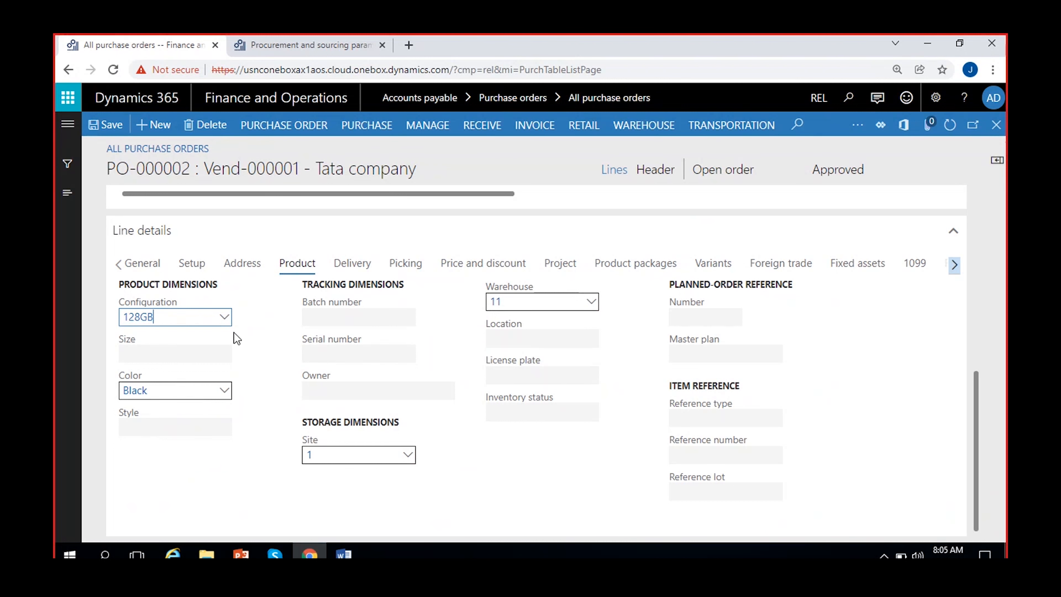
{"action": "left_click", "coordinate": [224, 318]}
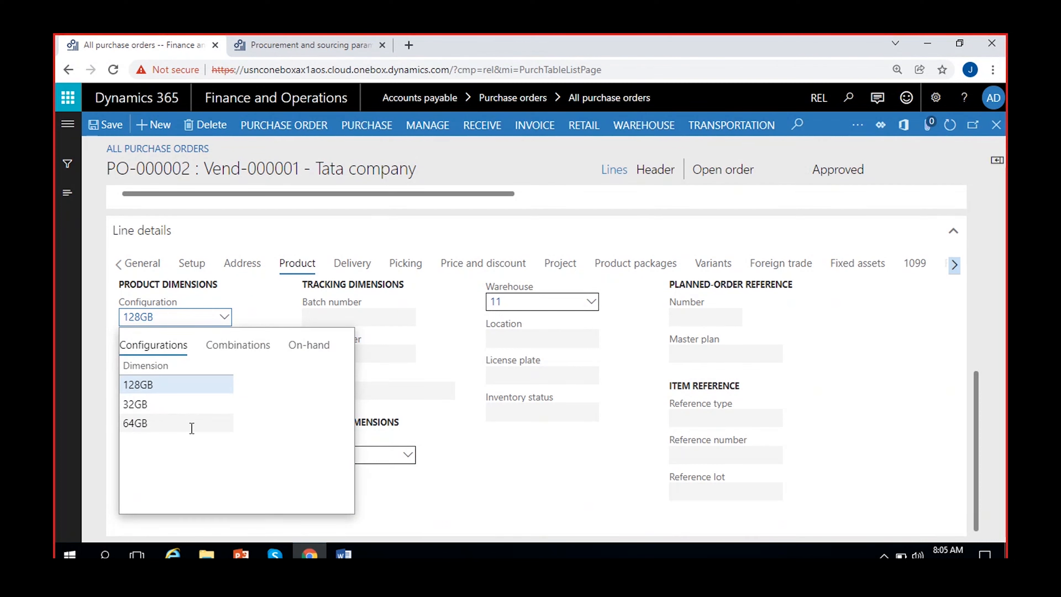
{"action": "left_click", "coordinate": [247, 350]}
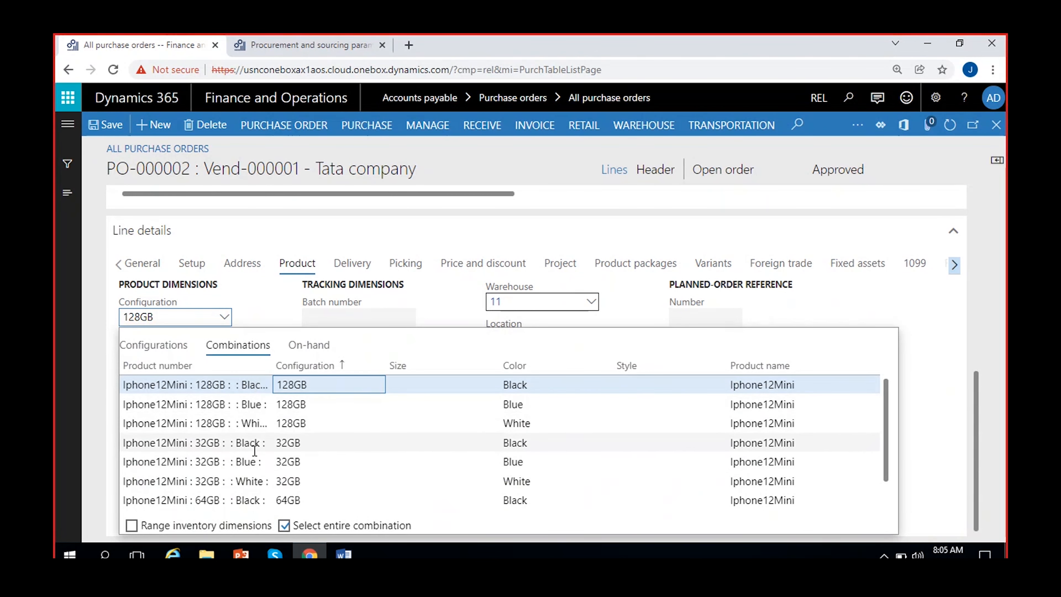
{"action": "left_click", "coordinate": [158, 349]}
{"action": "left_click", "coordinate": [161, 405]}
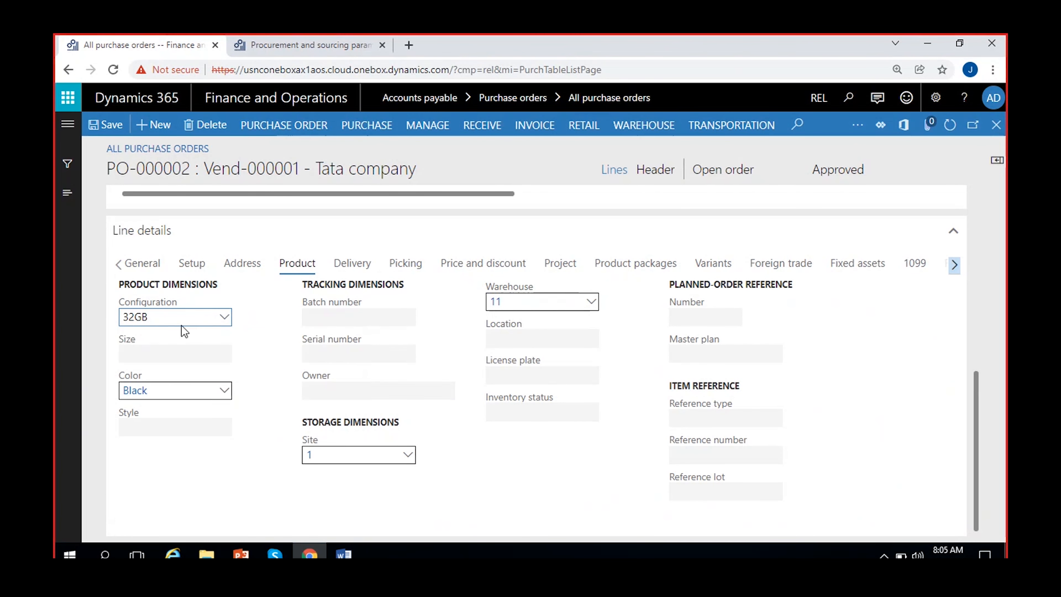
{"action": "left_click", "coordinate": [223, 396]}
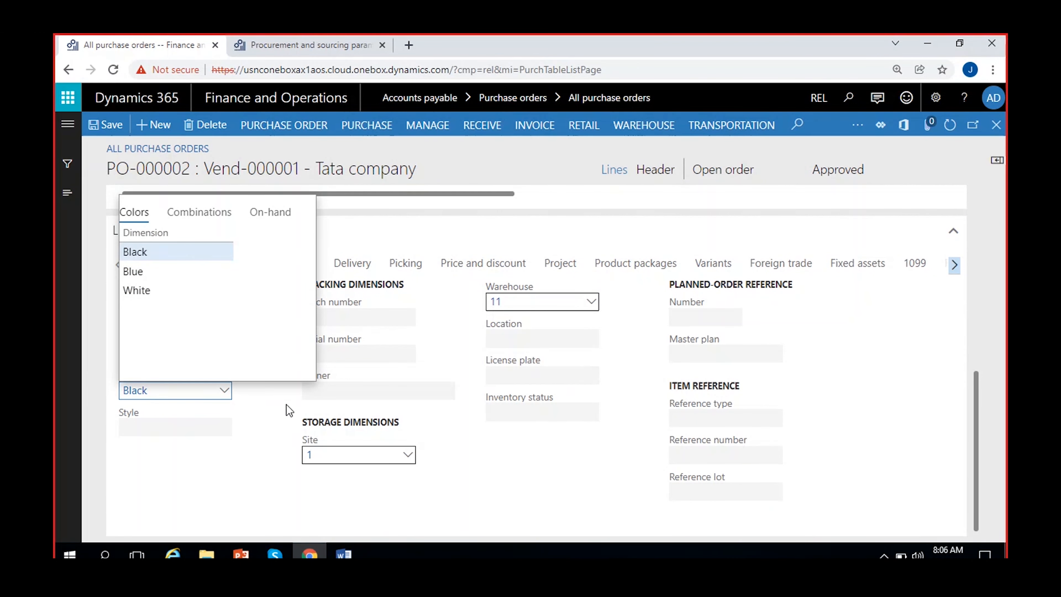
{"action": "left_click", "coordinate": [267, 403]}
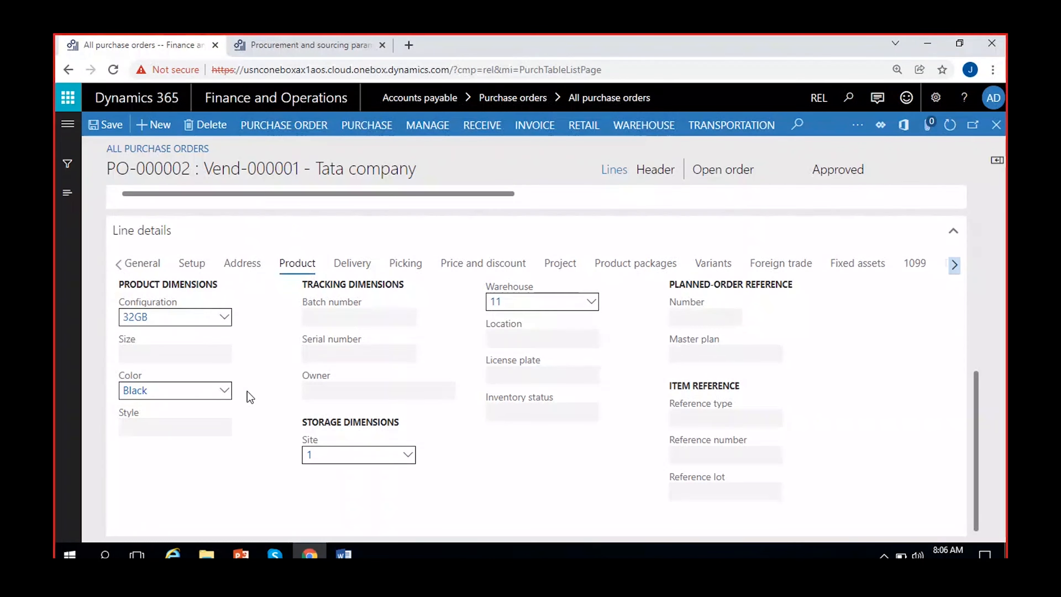
Set the quantity of the Iphone12Mini line to 5 and its unit price to 20,000.
{"action": "scroll", "coordinate": [248, 394], "scroll_direction": "up", "scroll_amount": 3}
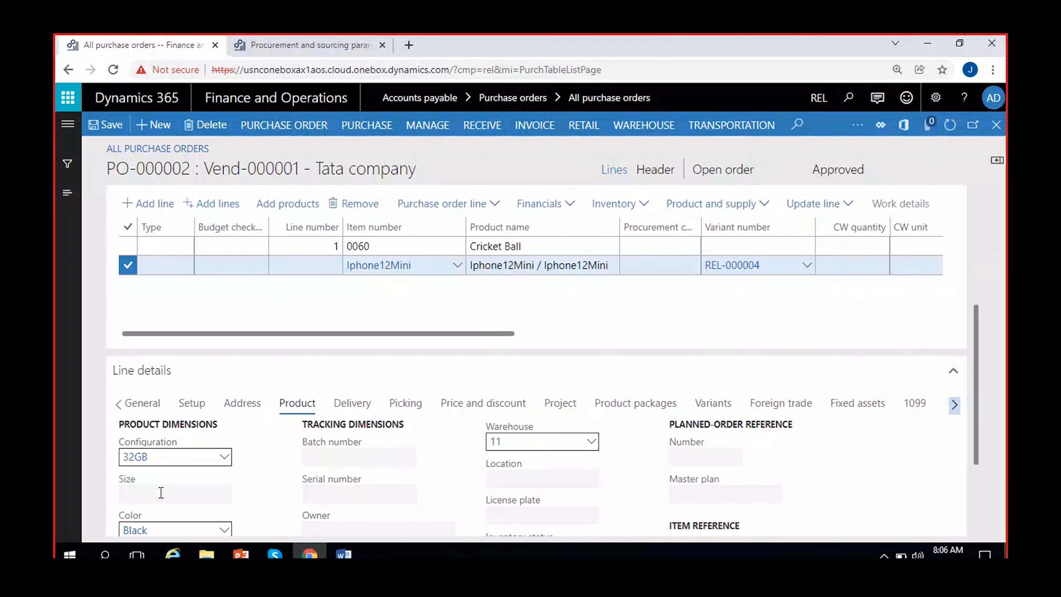
{"action": "scroll", "coordinate": [473, 309], "scroll_direction": "right", "scroll_amount": 5}
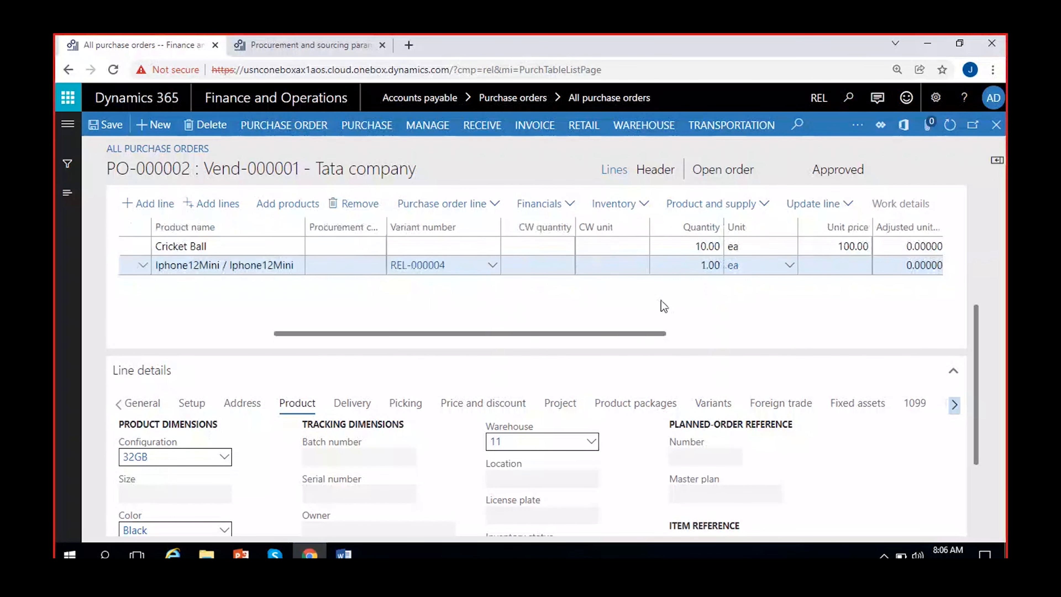
{"action": "left_click", "coordinate": [709, 266]}
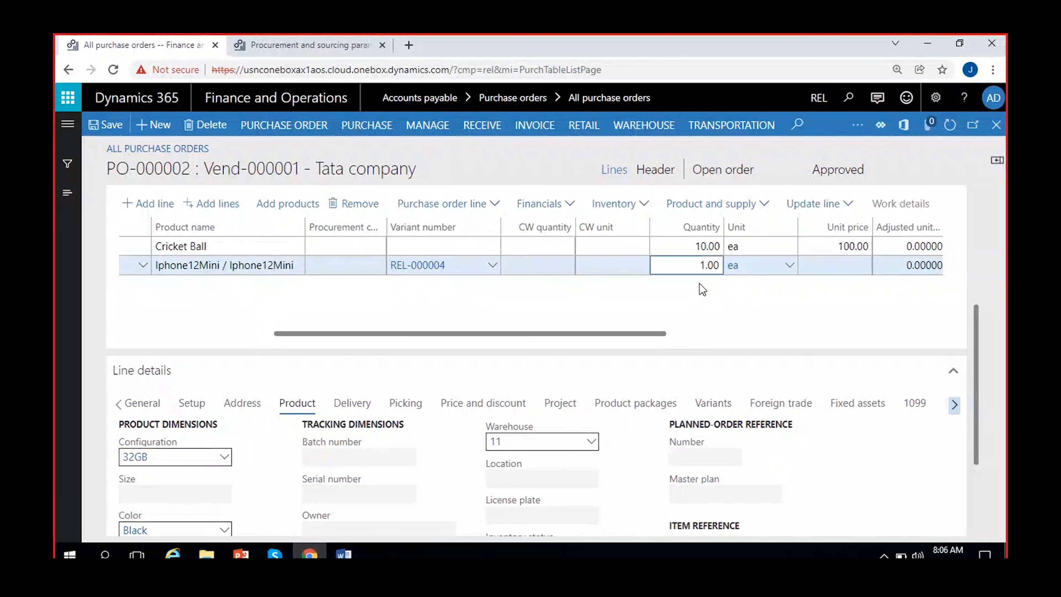
{"action": "key", "text": "BackSpace"}
{"action": "scroll", "coordinate": [701, 288], "scroll_direction": "right", "scroll_amount": 2}
{"action": "left_click", "coordinate": [726, 269]}
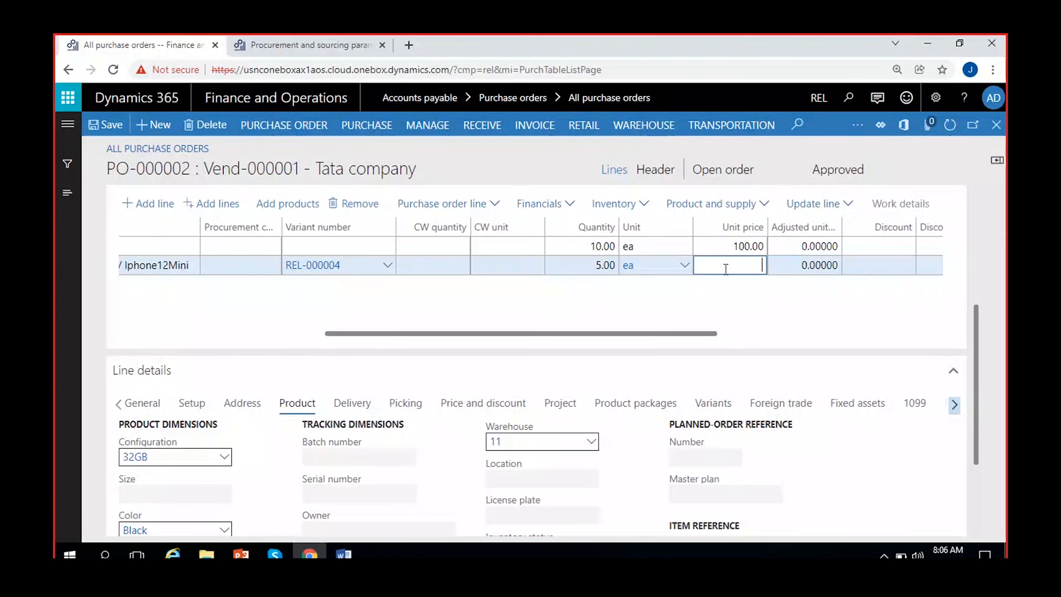
{"action": "type", "text": "20,000"}
{"action": "left_click", "coordinate": [694, 308]}
Examine the quantities, unit prices and net amounts of both purchase order lines.
{"action": "scroll", "coordinate": [734, 311], "scroll_direction": "right", "scroll_amount": 3}
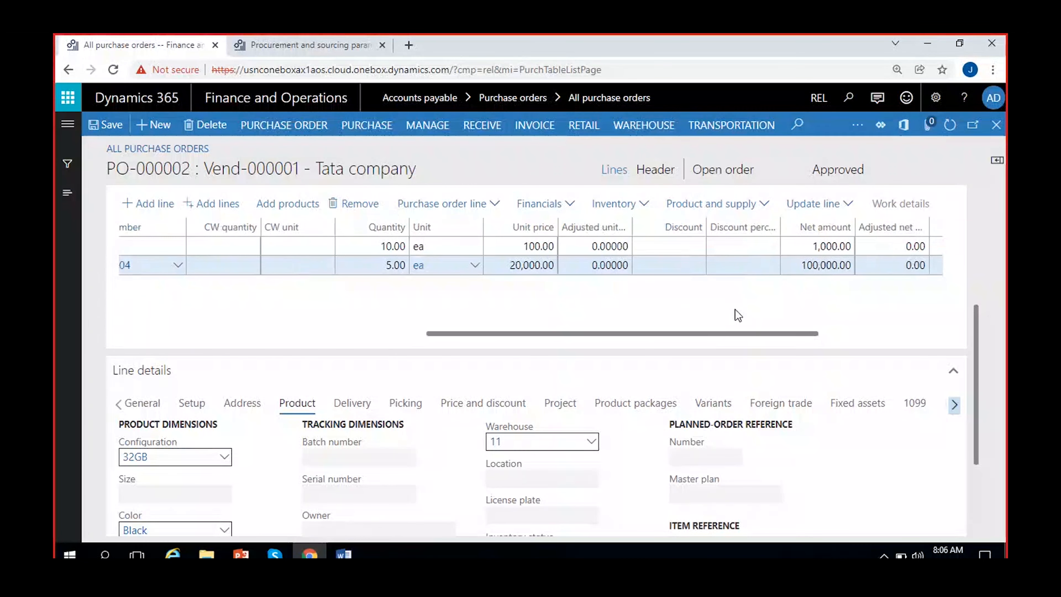
{"action": "scroll", "coordinate": [736, 310], "scroll_direction": "right", "scroll_amount": 3}
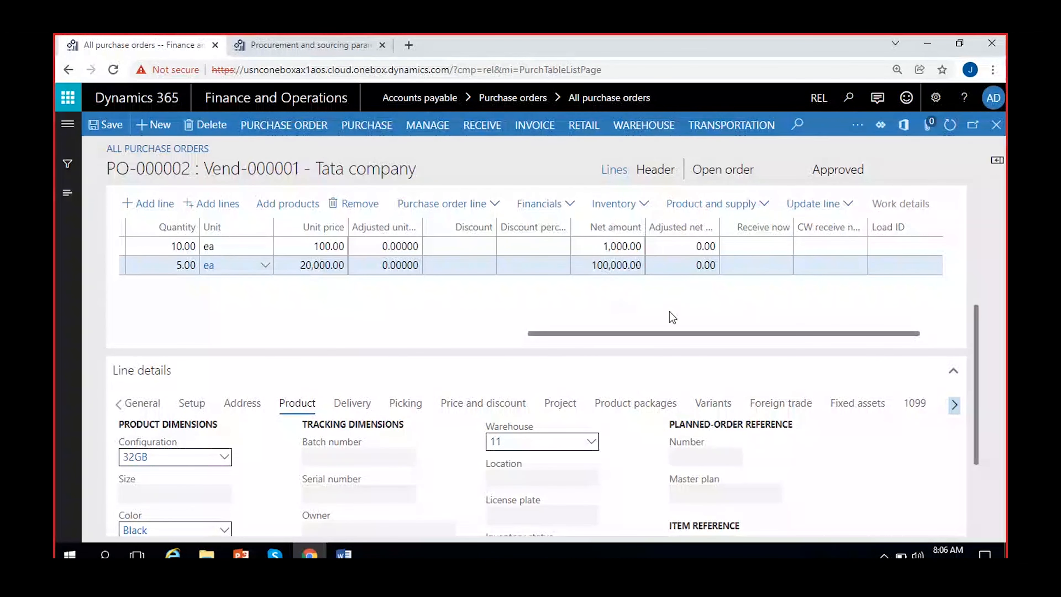
{"action": "scroll", "coordinate": [434, 305], "scroll_direction": "left", "scroll_amount": 5}
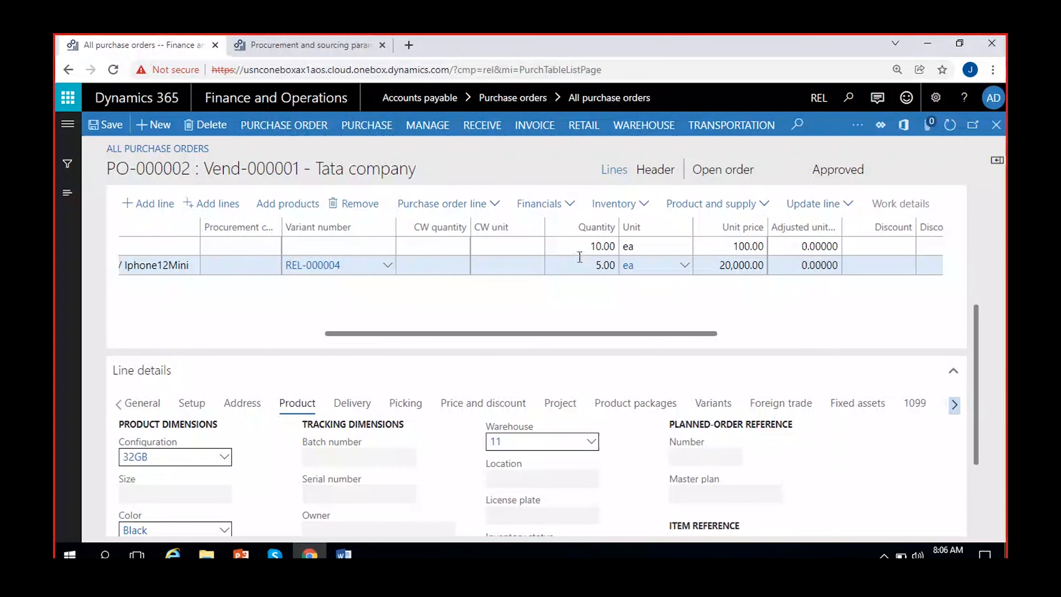
{"action": "scroll", "coordinate": [779, 285], "scroll_direction": "right", "scroll_amount": 6}
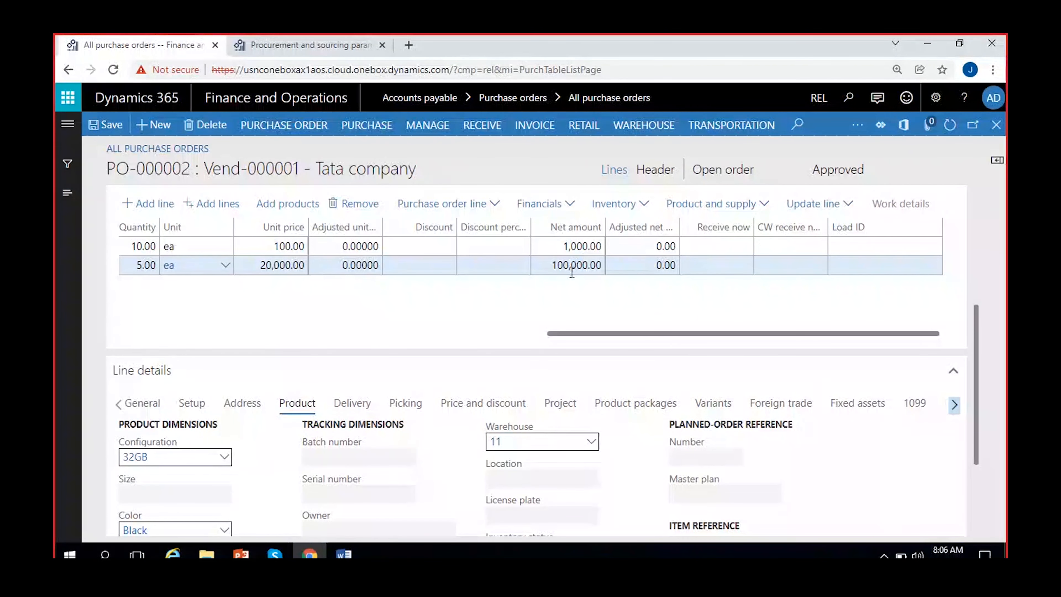
{"action": "scroll", "coordinate": [572, 273], "scroll_direction": "left", "scroll_amount": 5}
{"action": "scroll", "coordinate": [257, 330], "scroll_direction": "left", "scroll_amount": 5}
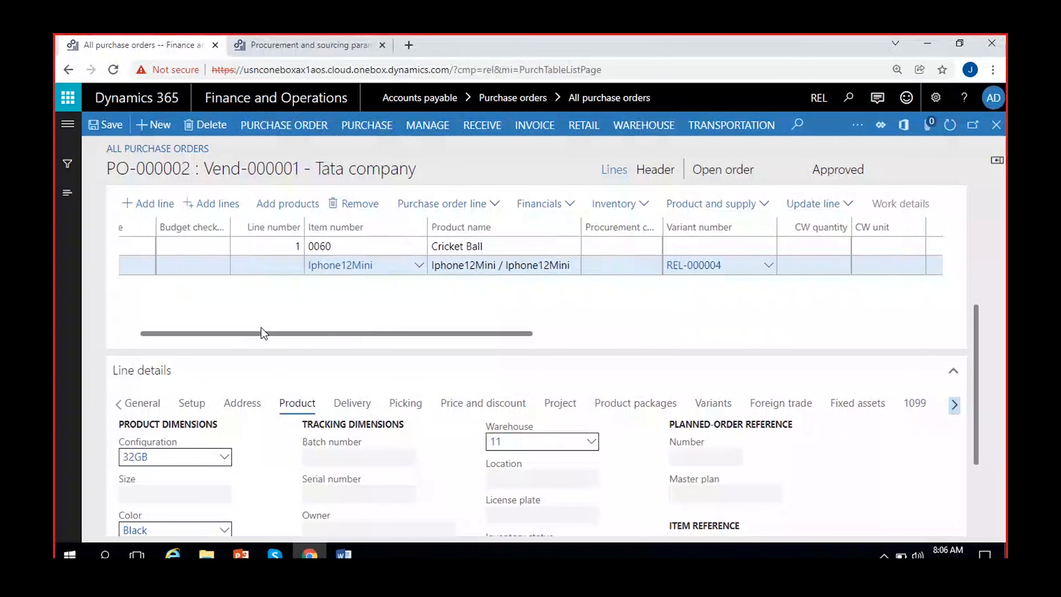
{"action": "left_click_drag", "start_coordinate": [979, 368], "coordinate": [982, 317]}
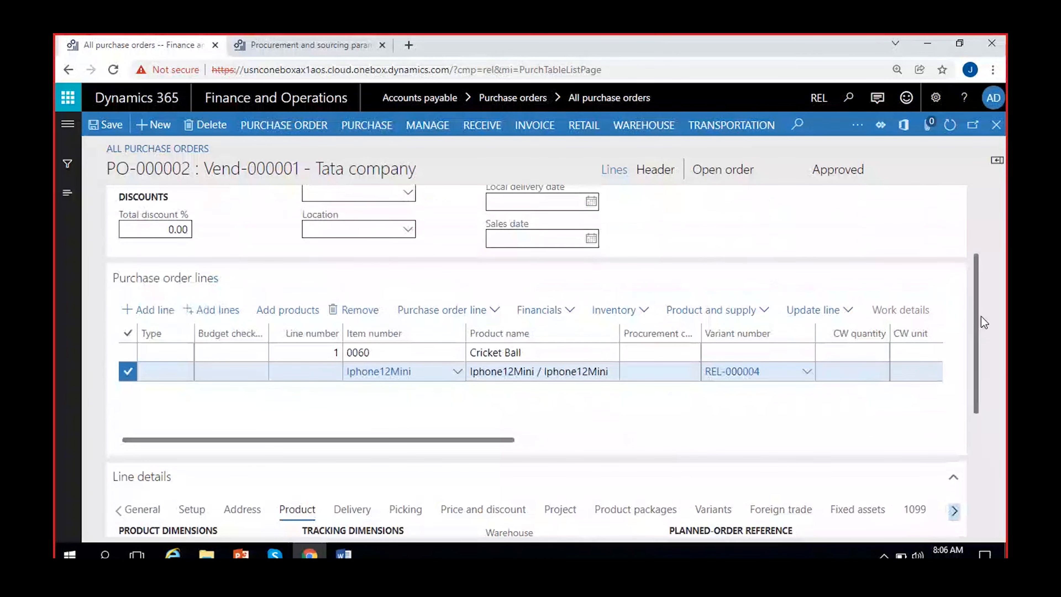
Compare the product, tracking and storage dimensions of the Cricket Ball and Iphone12Mini purchase order lines.
{"action": "scroll", "coordinate": [983, 339], "scroll_direction": "down", "scroll_amount": 5}
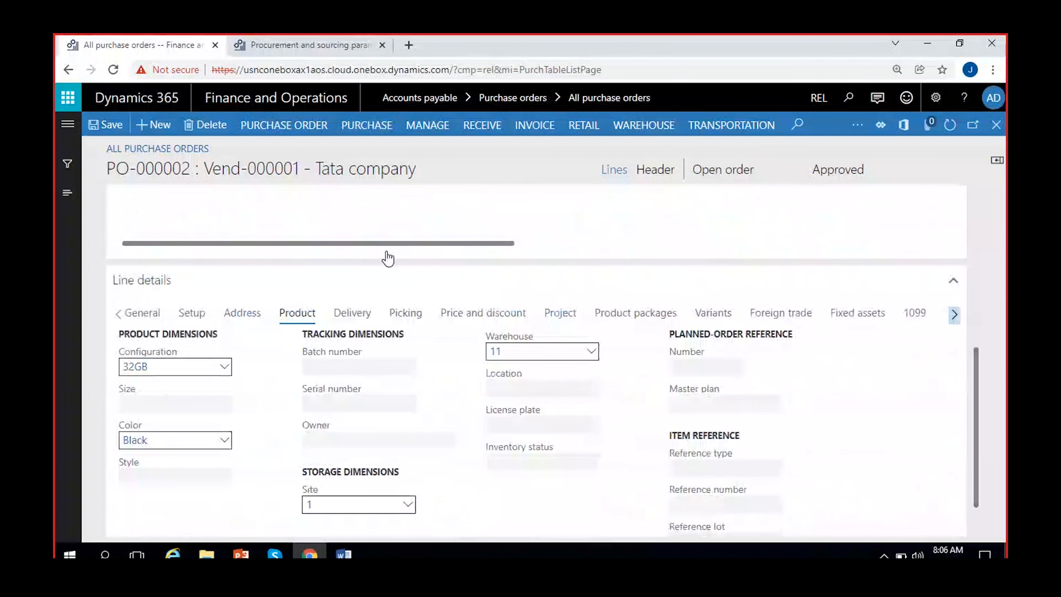
{"action": "left_click_drag", "start_coordinate": [984, 378], "coordinate": [982, 343]}
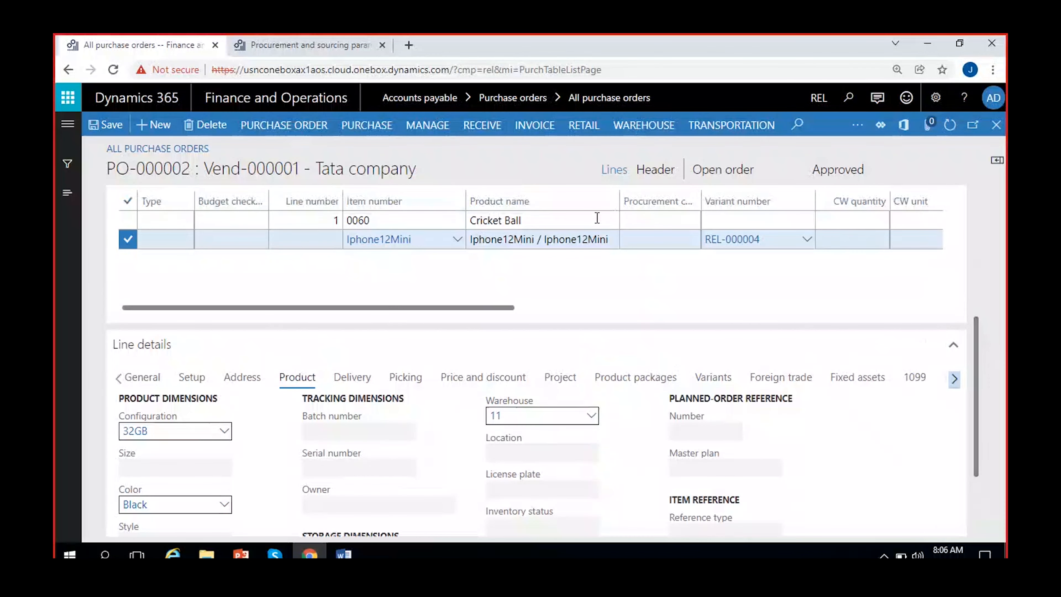
{"action": "left_click", "coordinate": [574, 221]}
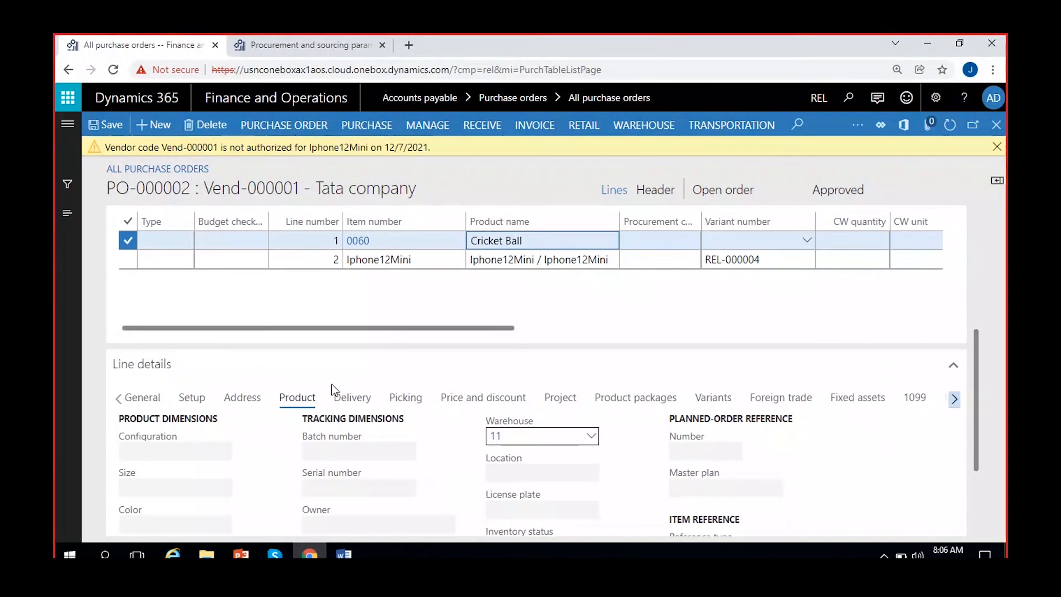
{"action": "scroll", "coordinate": [715, 327], "scroll_direction": "down", "scroll_amount": 3}
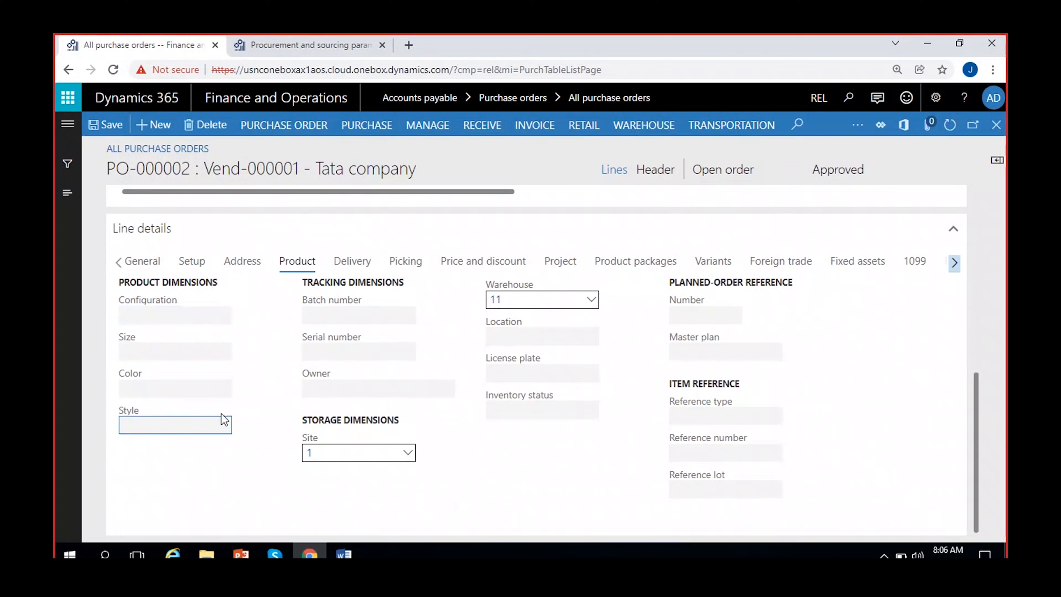
{"action": "scroll", "coordinate": [237, 404], "scroll_direction": "up", "scroll_amount": 3}
{"action": "left_click", "coordinate": [498, 333]}
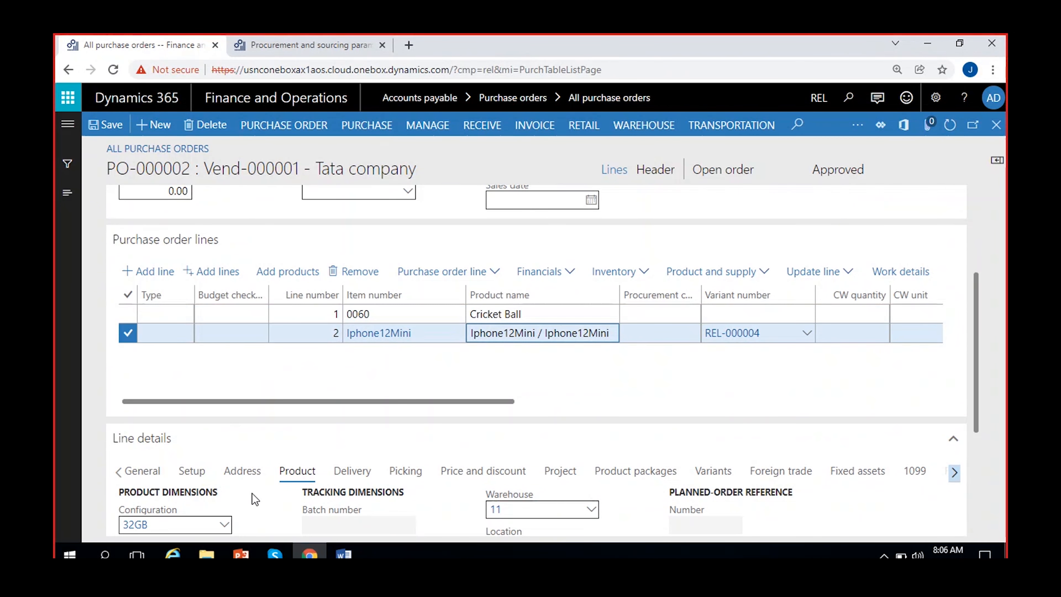
{"action": "scroll", "coordinate": [252, 493], "scroll_direction": "down", "scroll_amount": 2}
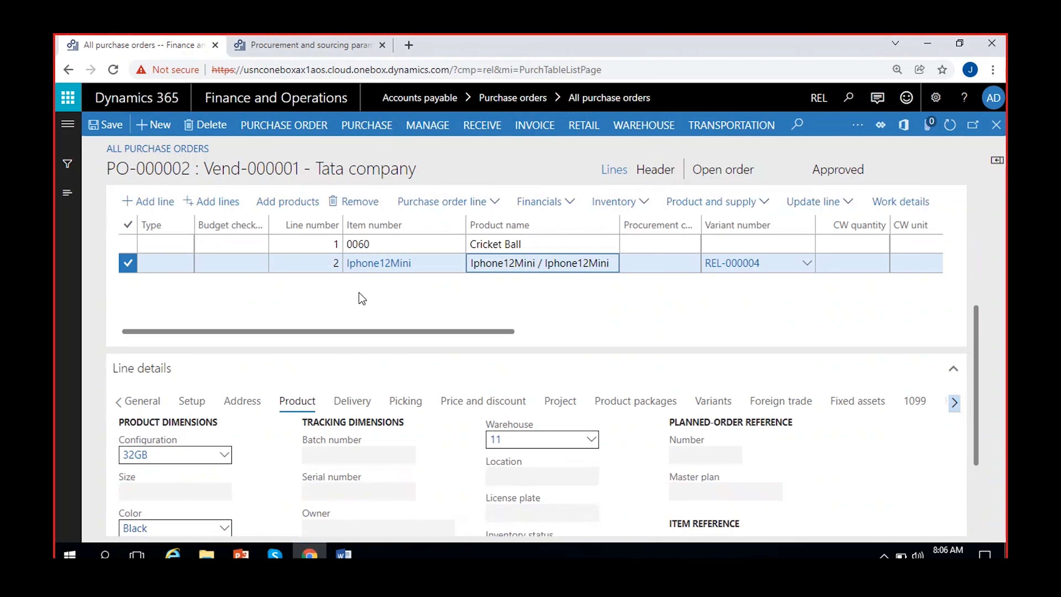
Save the purchase order and open the approved vendor list for Iphone12Mini from its released product details.
{"action": "left_click", "coordinate": [111, 130]}
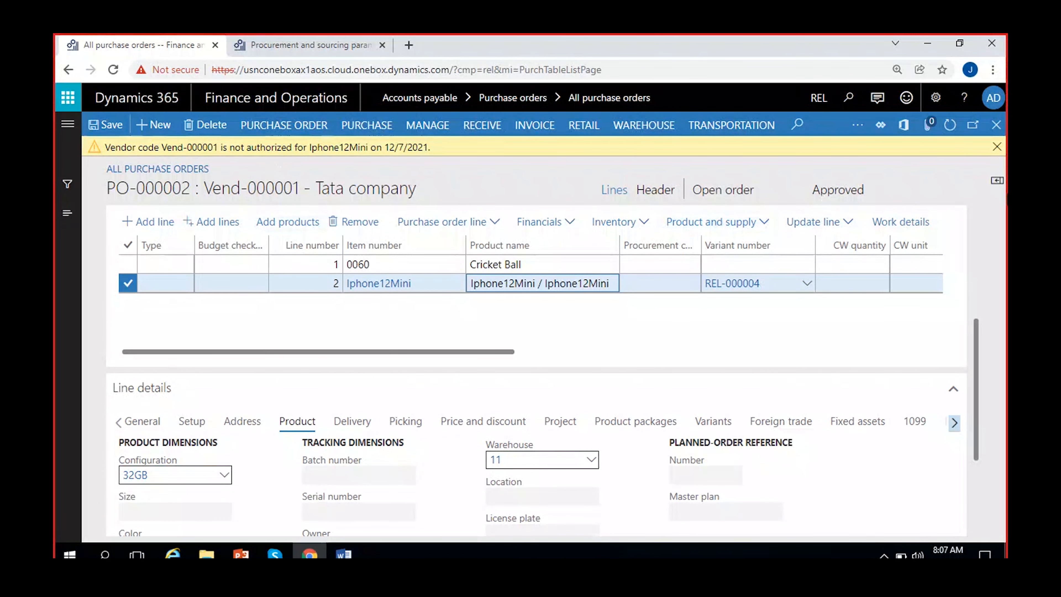
{"action": "left_click", "coordinate": [997, 147]}
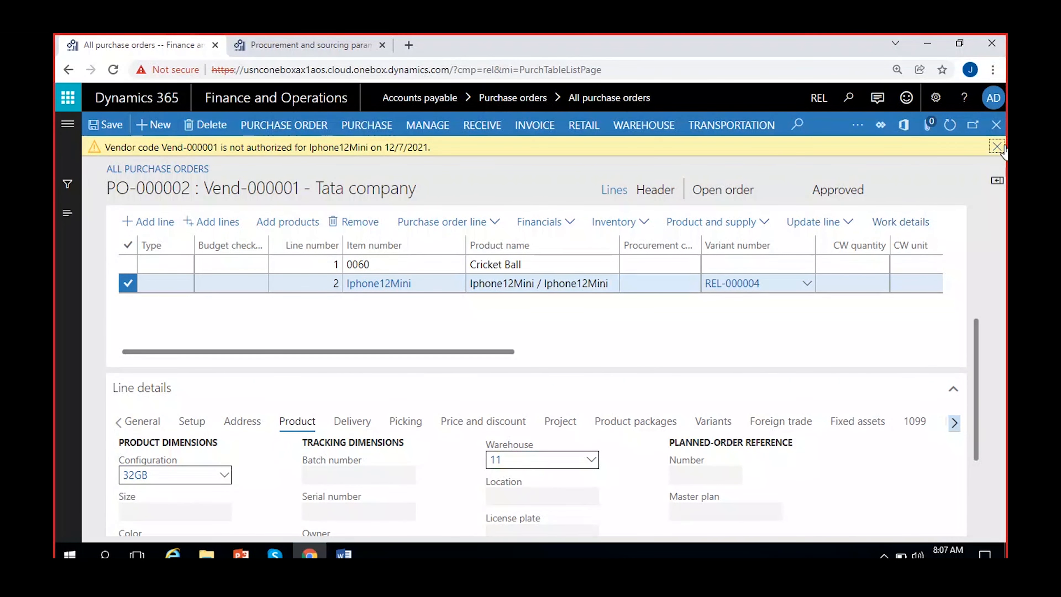
{"action": "left_click", "coordinate": [380, 264]}
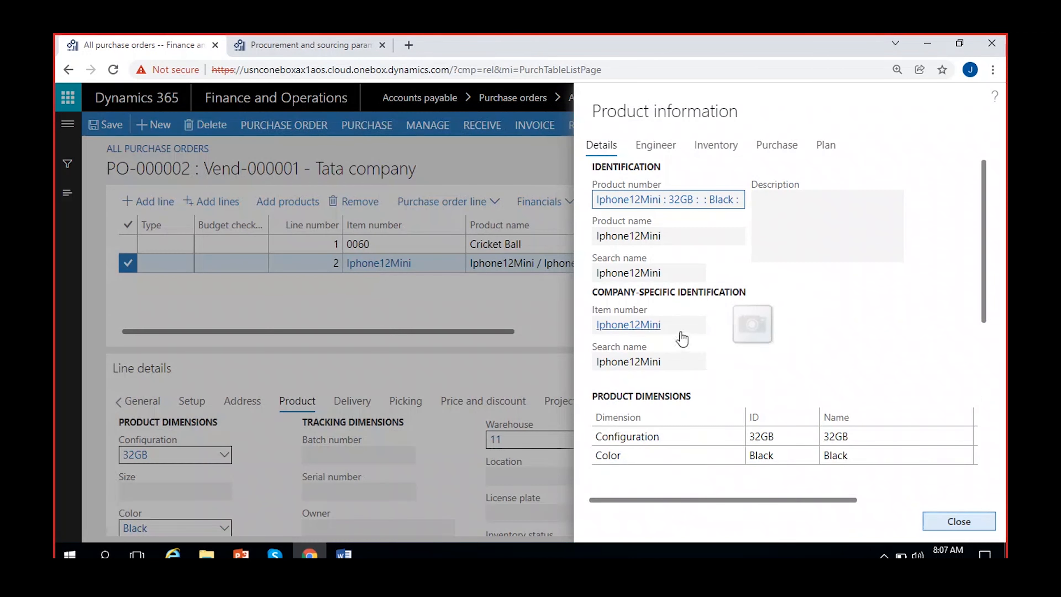
{"action": "left_click", "coordinate": [634, 325]}
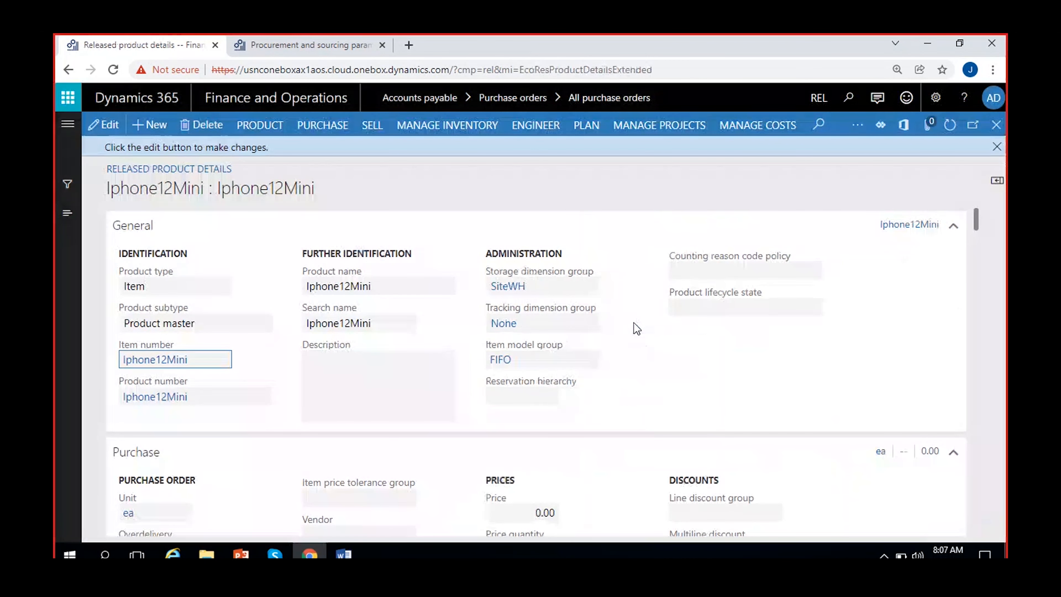
{"action": "left_click", "coordinate": [259, 125]}
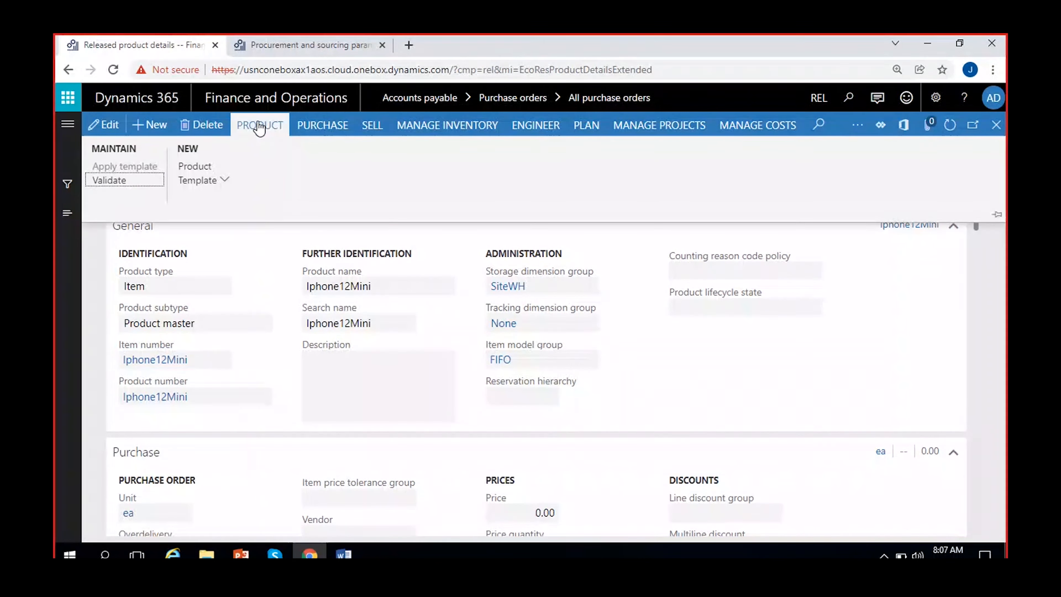
{"action": "left_click", "coordinate": [328, 127]}
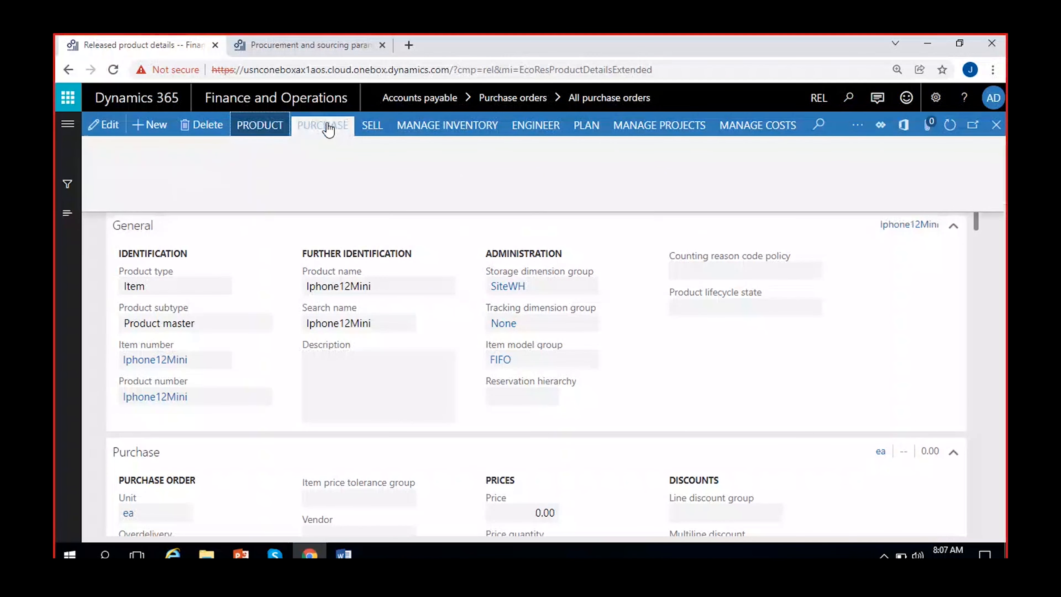
{"action": "left_click", "coordinate": [417, 168]}
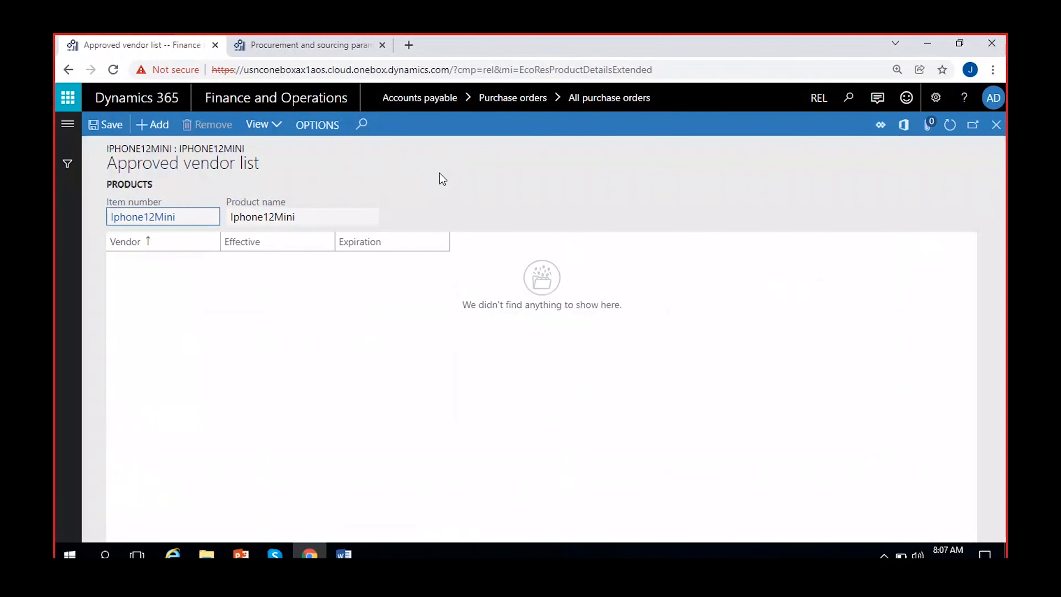
Add Tata company and General electric as approved vendors for Iphone12Mini, effective 12/7/2021 with no expiration.
{"action": "left_click", "coordinate": [150, 125]}
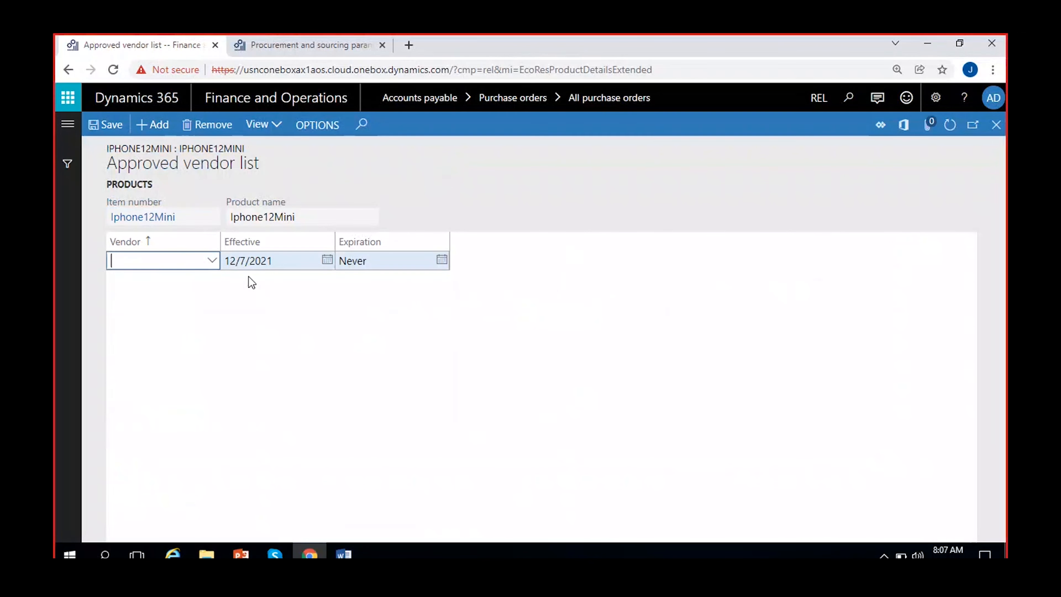
{"action": "left_click", "coordinate": [213, 263]}
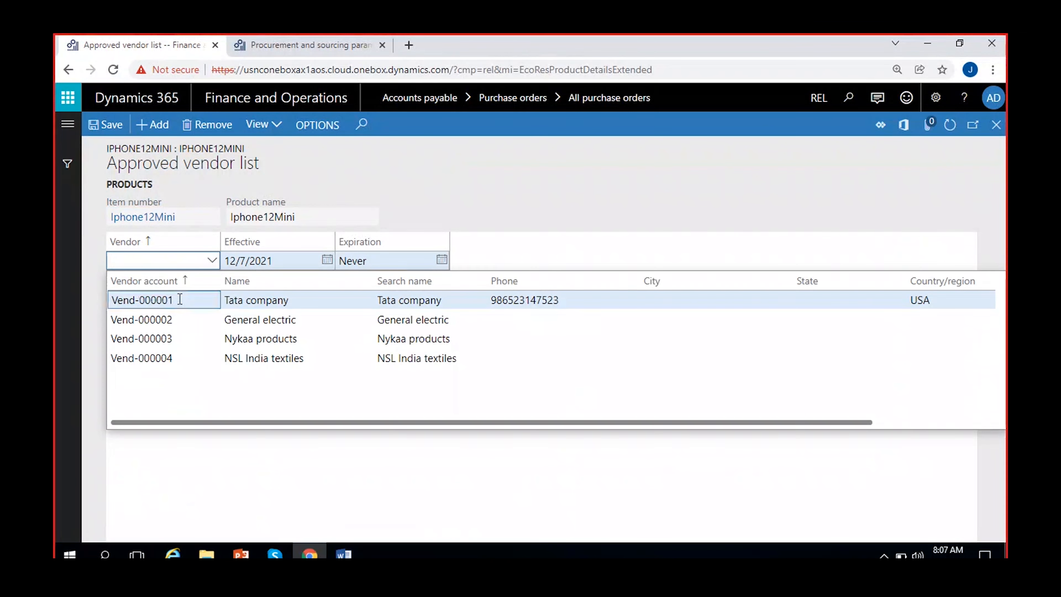
{"action": "left_click", "coordinate": [180, 299]}
{"action": "left_click", "coordinate": [150, 124]}
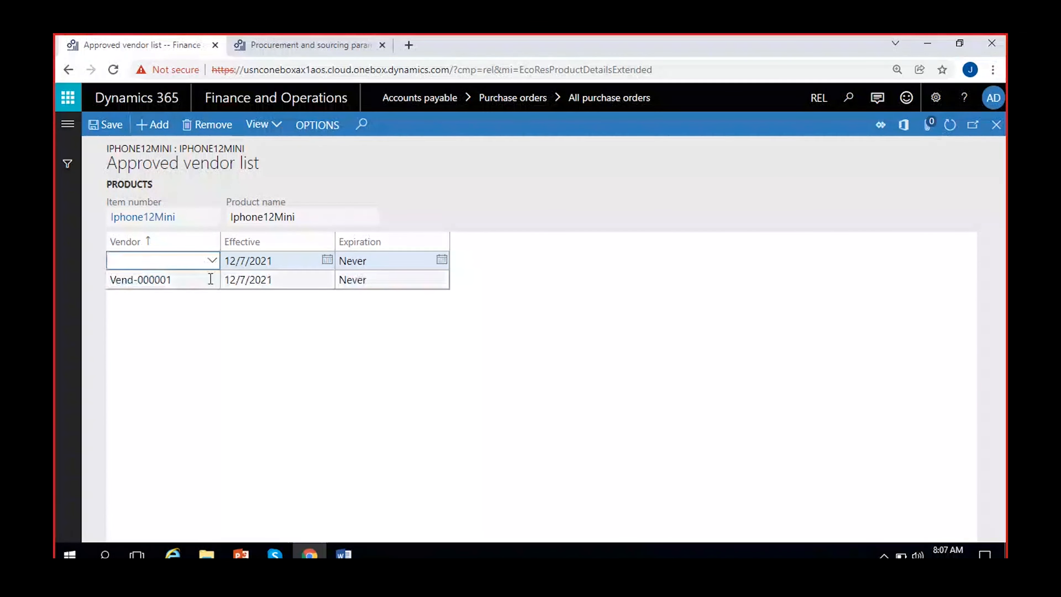
{"action": "left_click", "coordinate": [211, 260]}
{"action": "left_click", "coordinate": [225, 315]}
Add Nykaa products and NSL India textiles to the approved vendors for Iphone12Mini and save the list.
{"action": "left_click", "coordinate": [151, 125]}
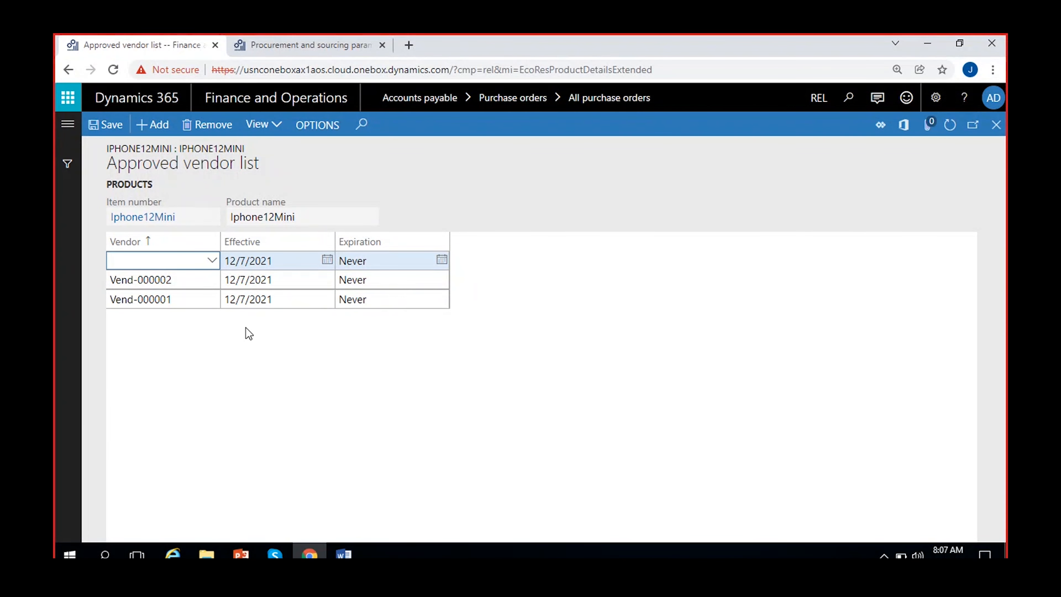
{"action": "left_click", "coordinate": [211, 260]}
{"action": "left_click", "coordinate": [250, 339]}
{"action": "left_click", "coordinate": [151, 125]}
{"action": "left_click", "coordinate": [212, 260]}
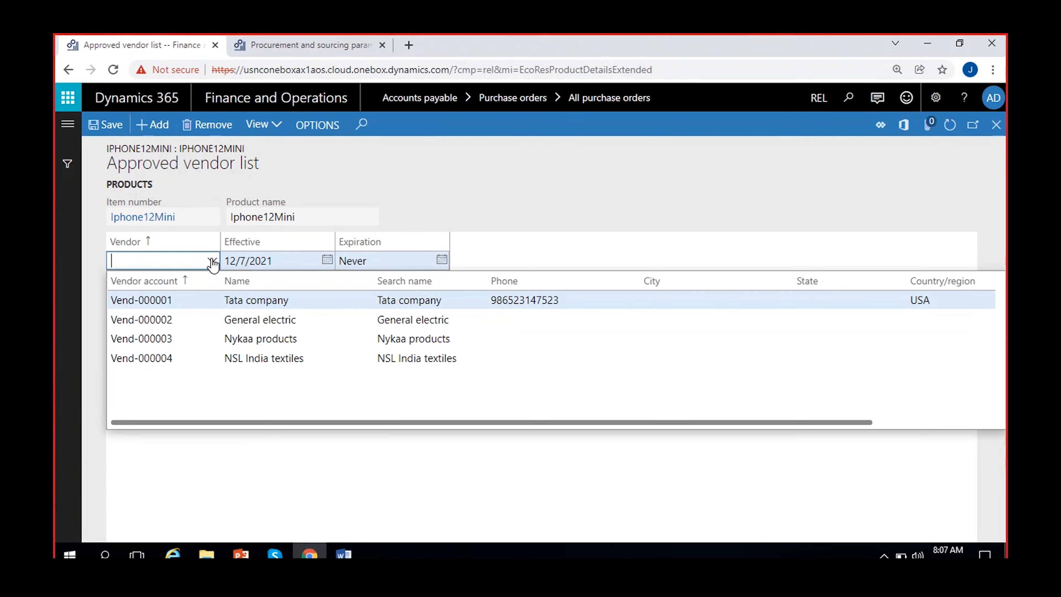
{"action": "left_click", "coordinate": [255, 358]}
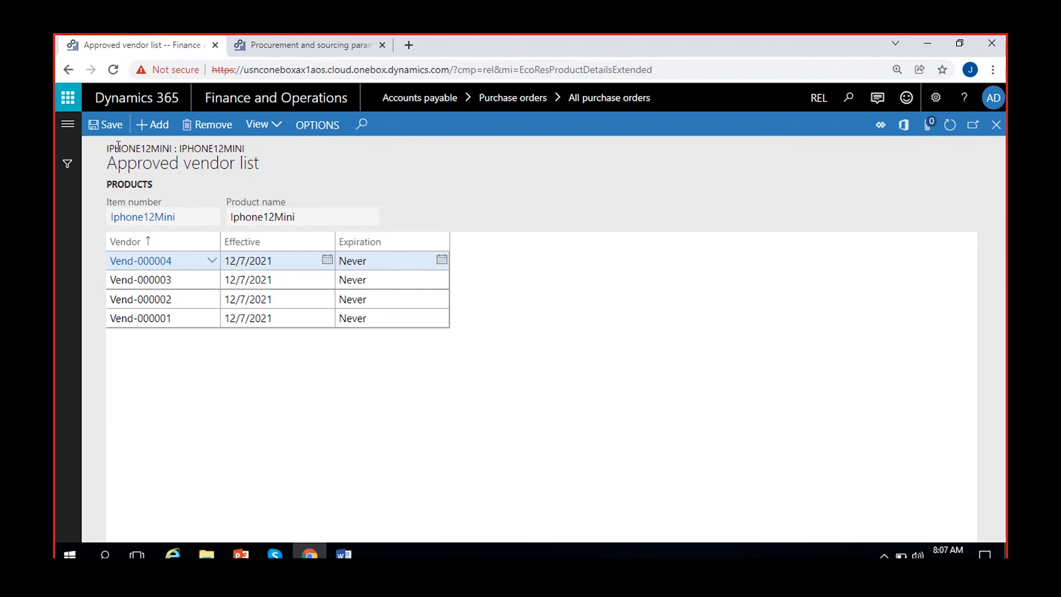
{"action": "left_click", "coordinate": [113, 133]}
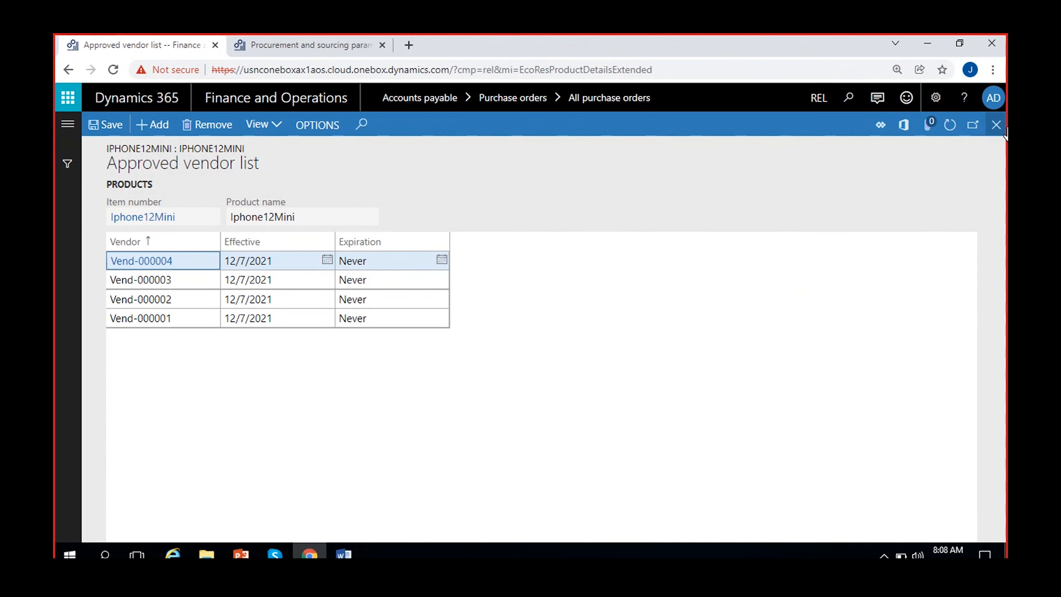
Return from the approved vendor list to the purchase order for Tata company and save it.
{"action": "left_click", "coordinate": [1002, 129]}
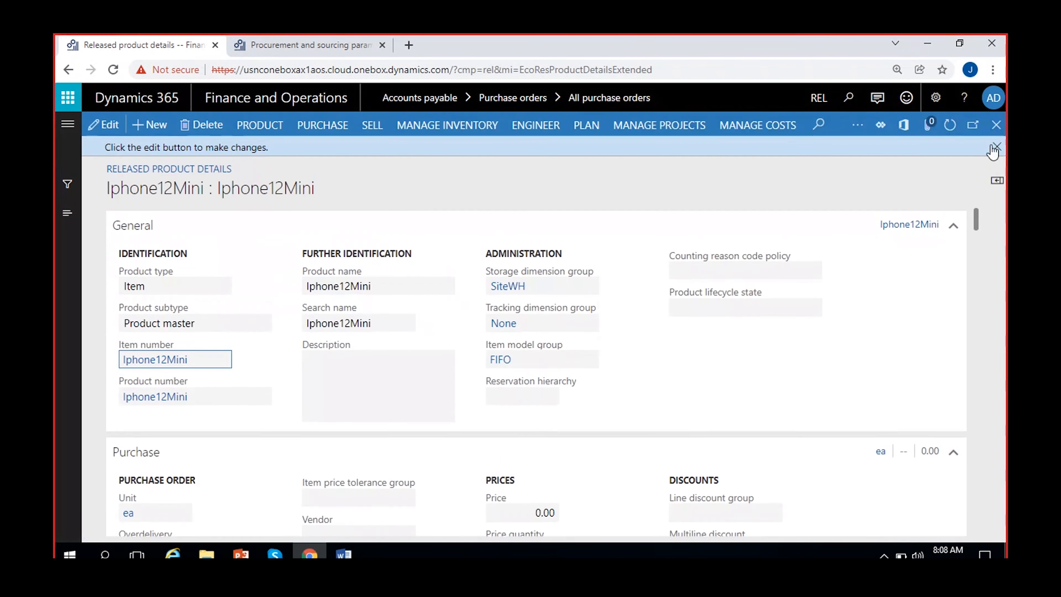
{"action": "left_click", "coordinate": [996, 126]}
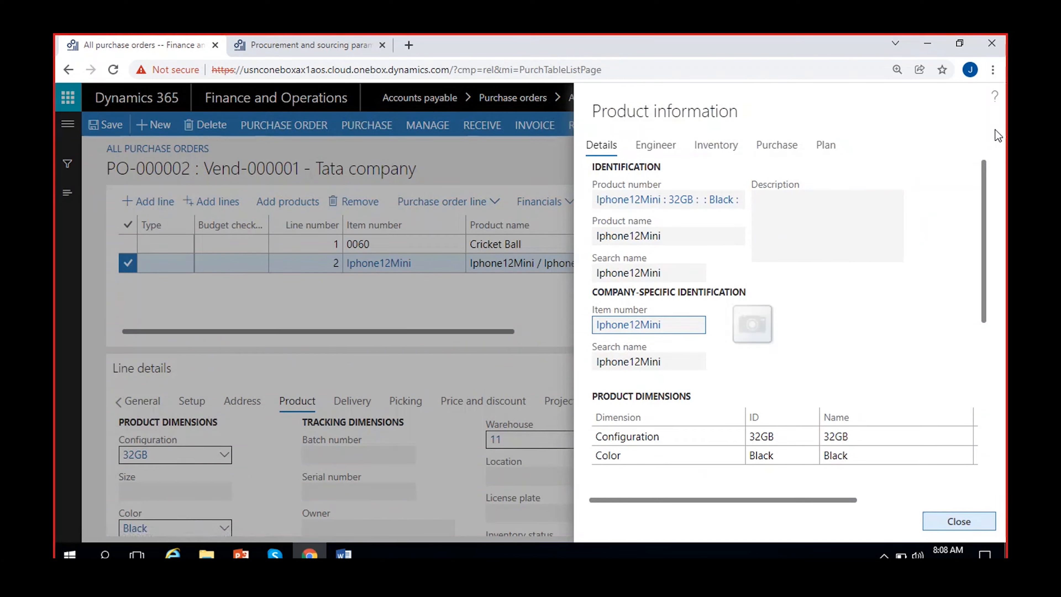
{"action": "left_click", "coordinate": [974, 519]}
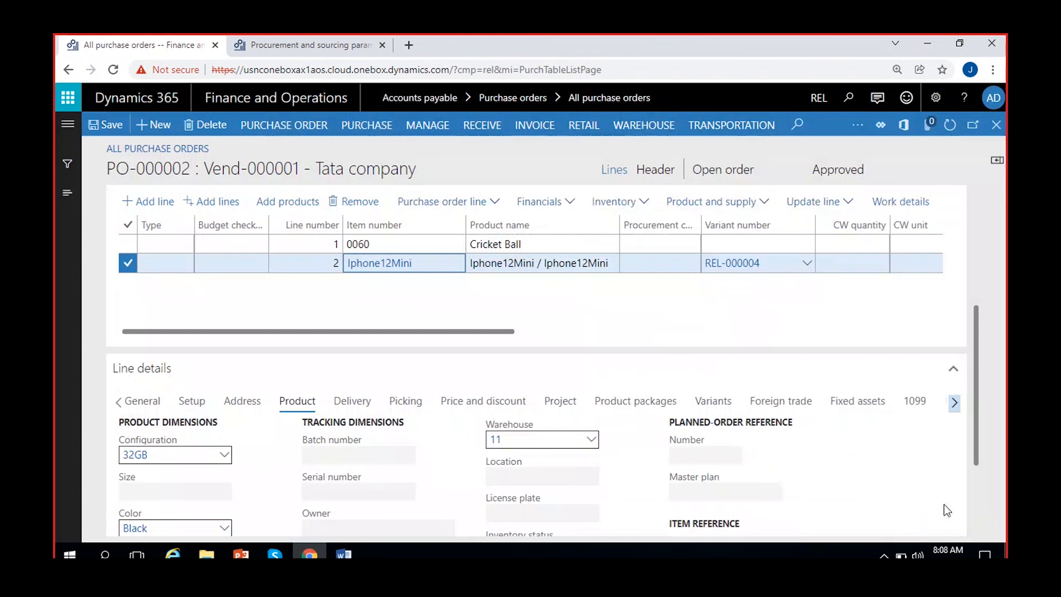
{"action": "left_click", "coordinate": [103, 128]}
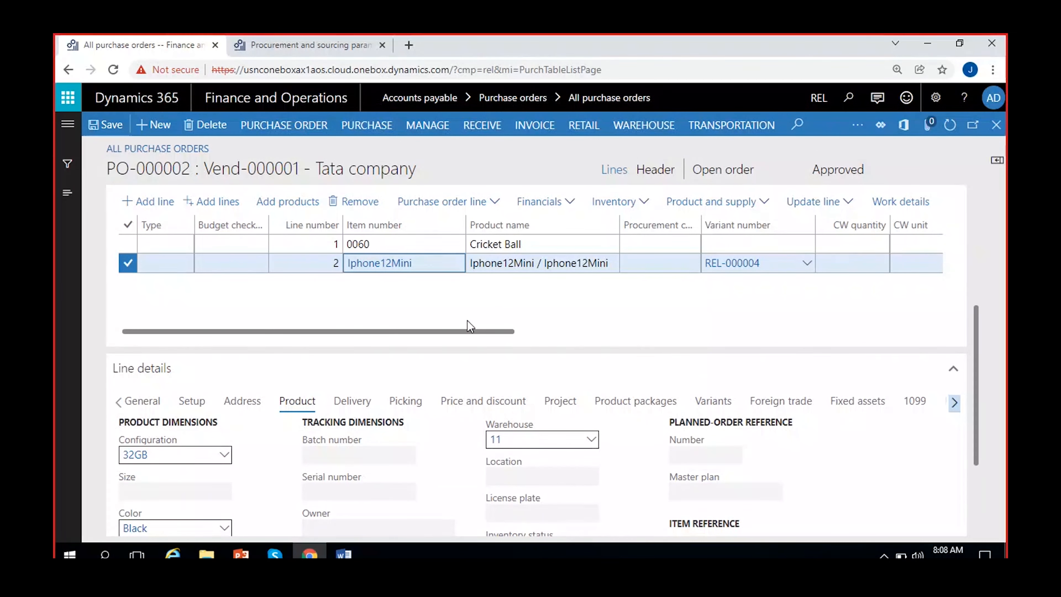
Review the quantities and unit prices of both order lines and the product dimensions of the Iphone12Mini line.
{"action": "left_click_drag", "start_coordinate": [977, 367], "coordinate": [978, 343]}
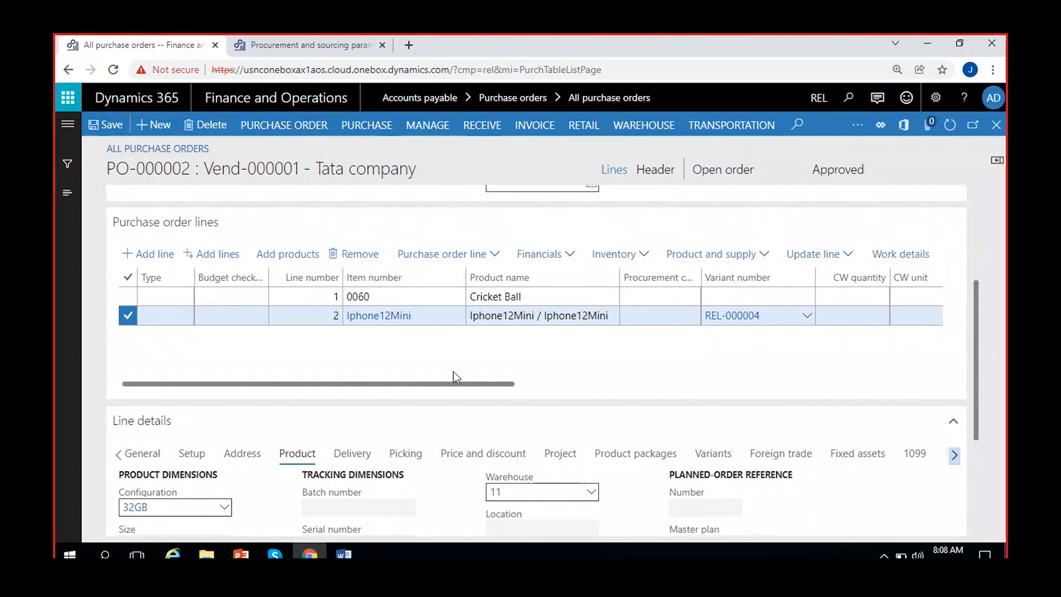
{"action": "scroll", "coordinate": [436, 354], "scroll_direction": "right", "scroll_amount": 5}
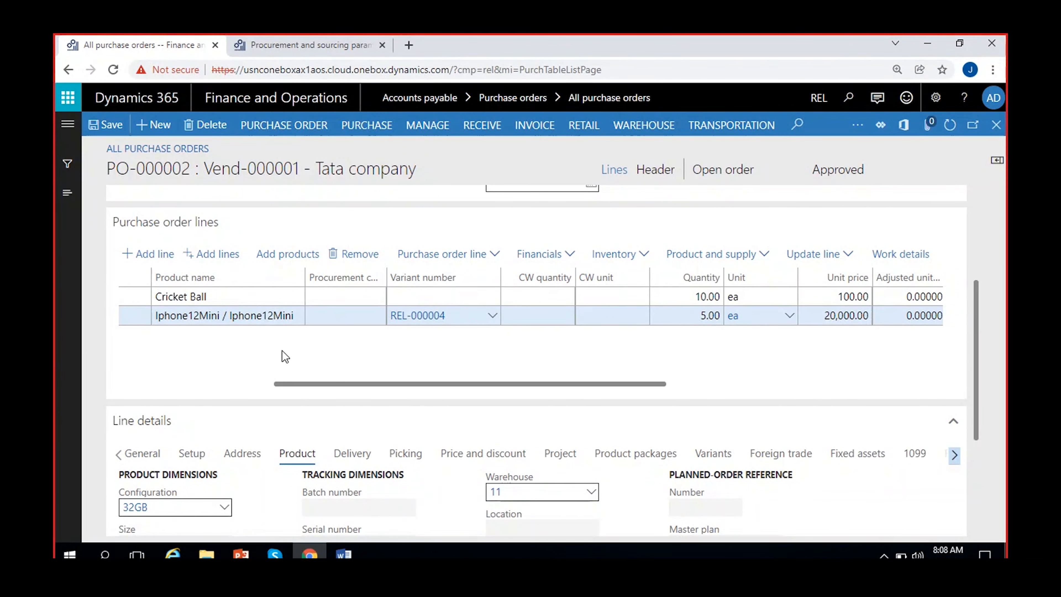
{"action": "scroll", "coordinate": [282, 351], "scroll_direction": "left", "scroll_amount": 5}
{"action": "scroll", "coordinate": [324, 456], "scroll_direction": "down", "scroll_amount": 3}
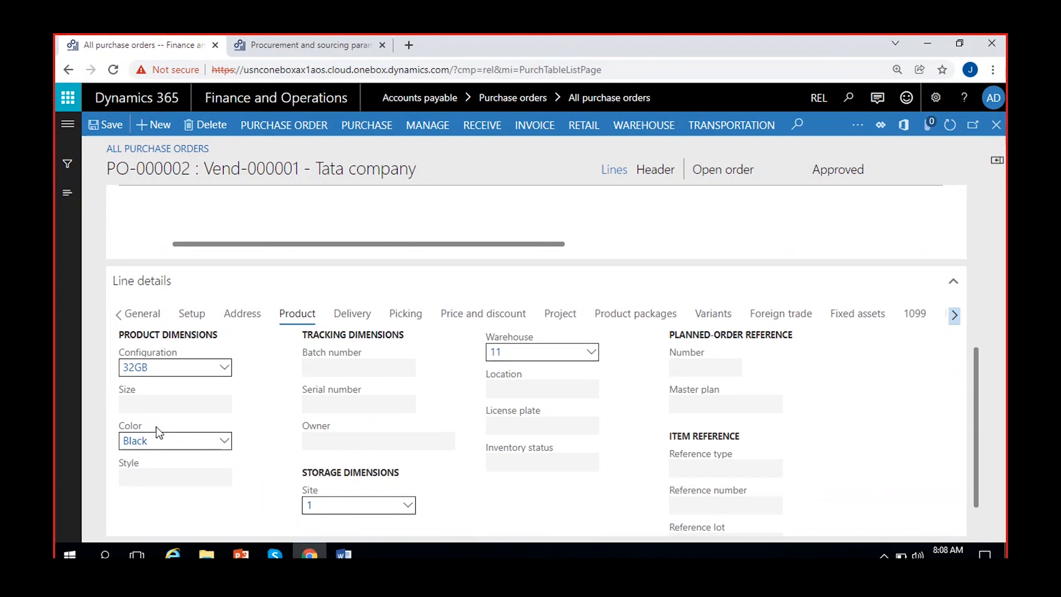
{"action": "scroll", "coordinate": [420, 424], "scroll_direction": "up", "scroll_amount": 5}
{"action": "scroll", "coordinate": [428, 425], "scroll_direction": "right", "scroll_amount": 5}
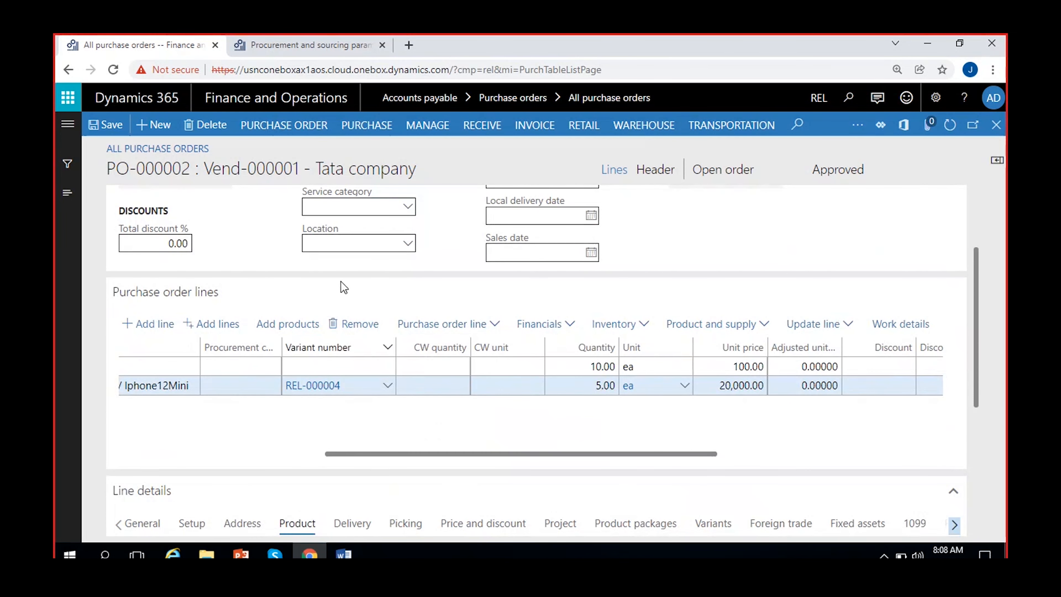
Consult the purchase order process notes in the Word document for the stage after creating a PO, and return to the order in Chrome.
{"action": "left_click", "coordinate": [353, 555]}
{"action": "scroll", "coordinate": [257, 307], "scroll_direction": "up", "scroll_amount": 10}
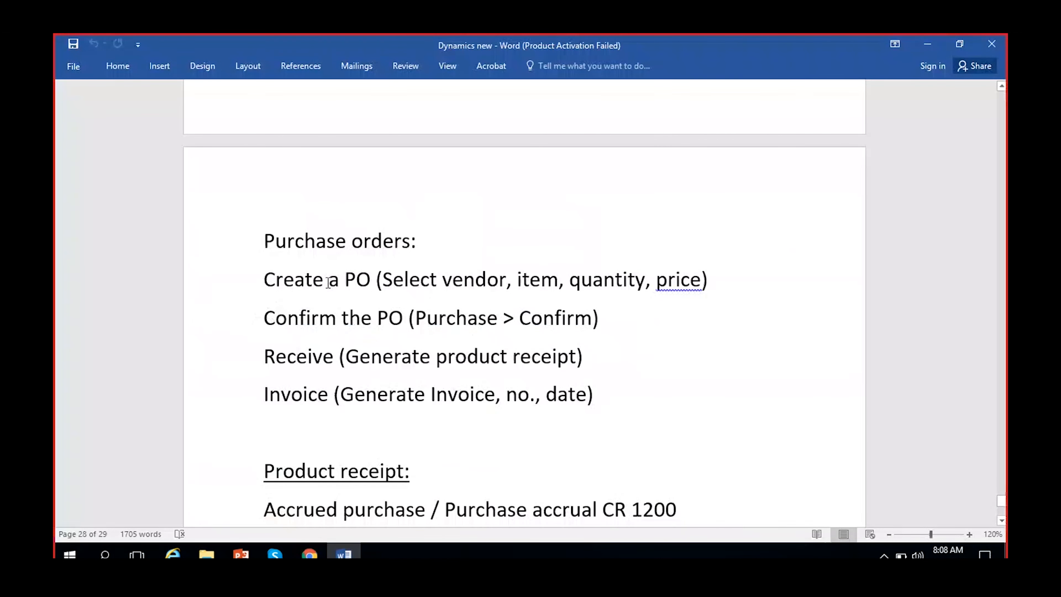
{"action": "left_click_drag", "start_coordinate": [262, 279], "coordinate": [720, 281]}
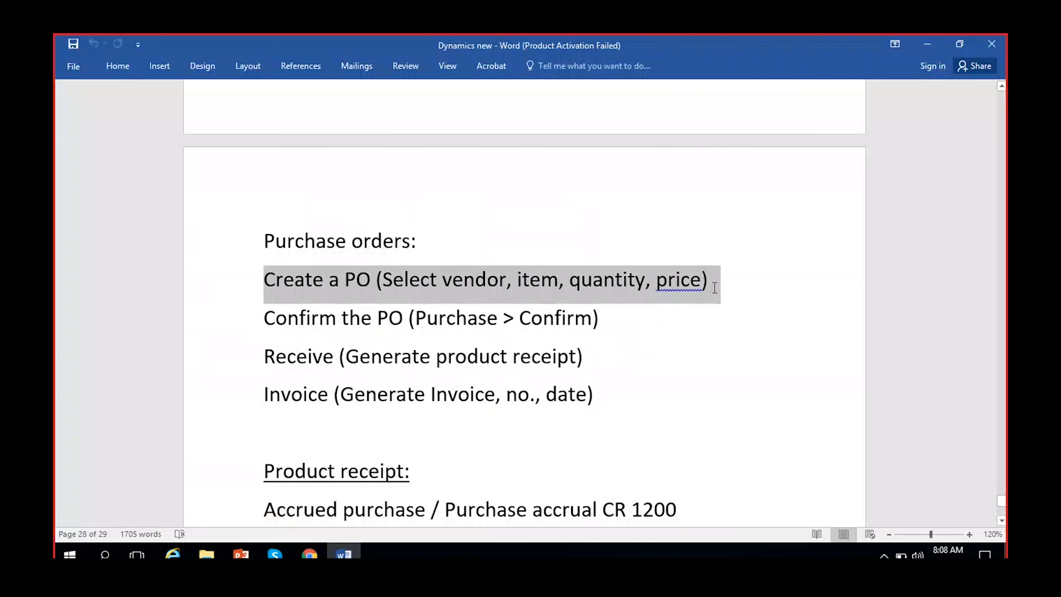
{"action": "left_click", "coordinate": [355, 320]}
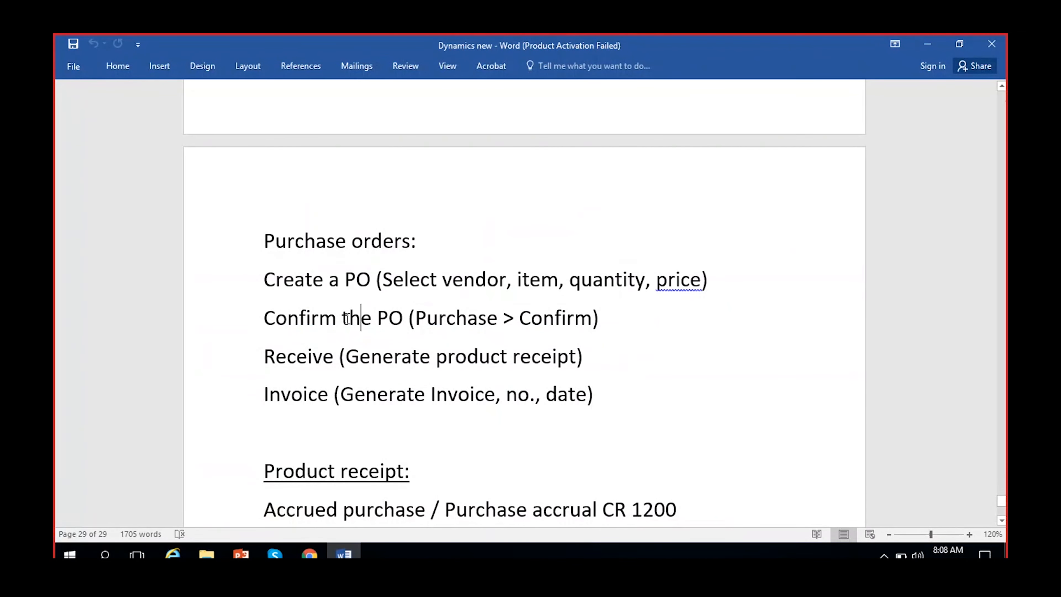
{"action": "key", "text": "alt+Tab"}
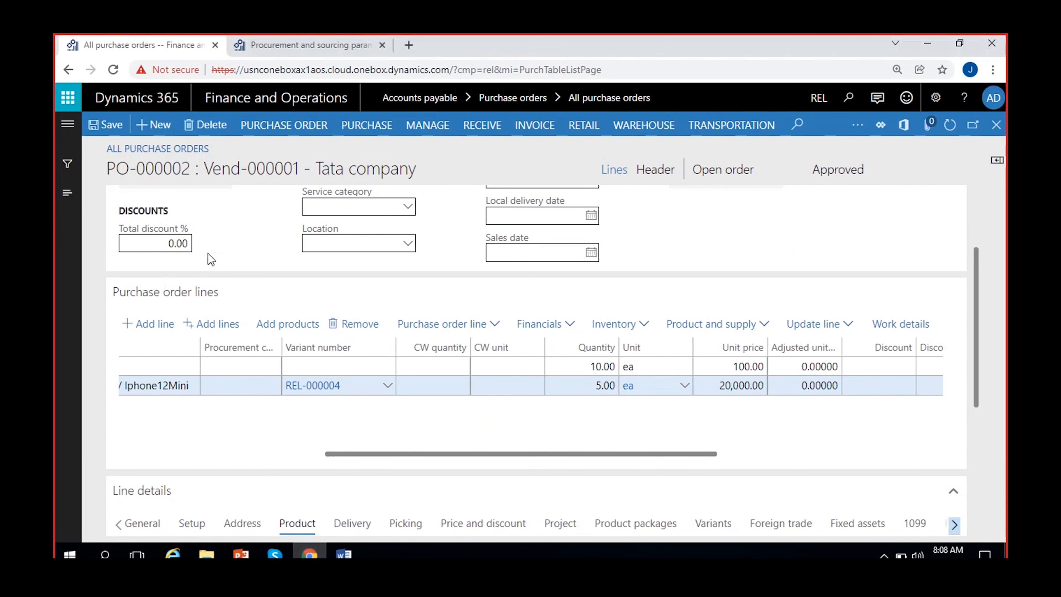
Confirm the purchase order and check its approval status.
{"action": "left_click", "coordinate": [359, 130]}
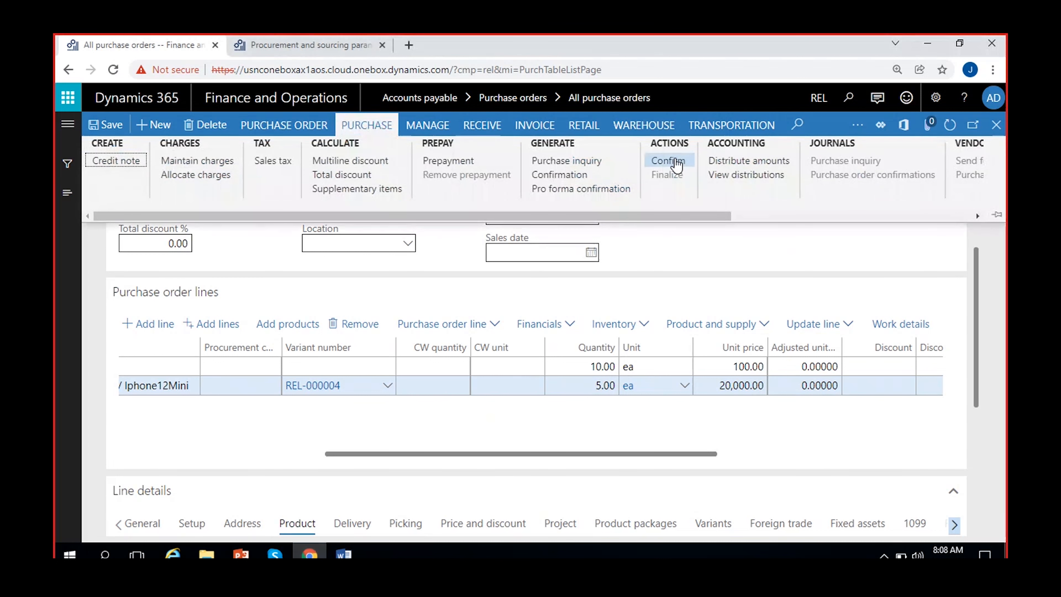
{"action": "left_click", "coordinate": [677, 163]}
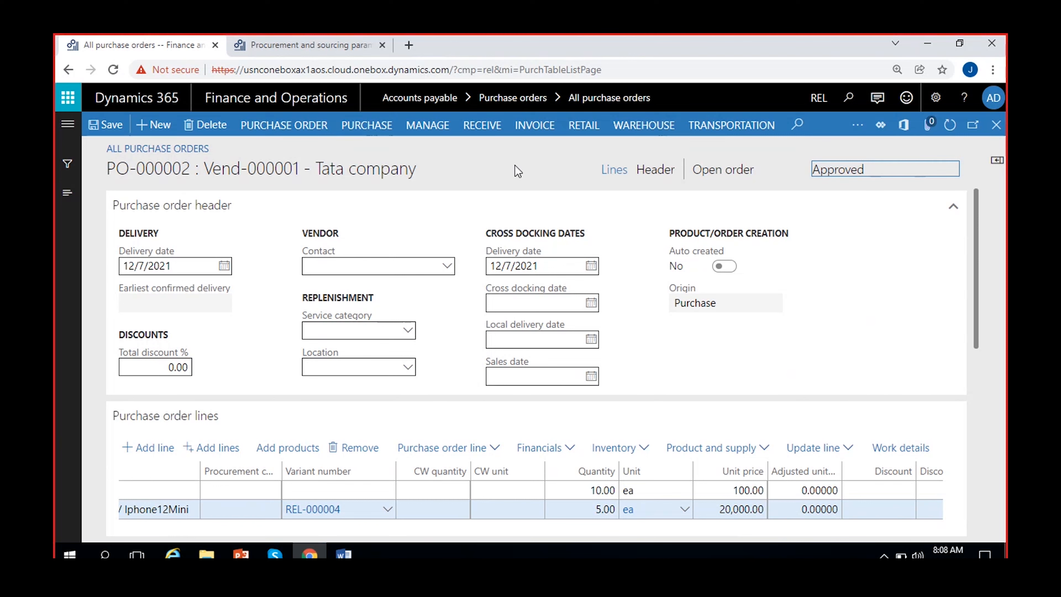
{"action": "double_click", "coordinate": [830, 171]}
{"action": "left_click", "coordinate": [815, 171]}
{"action": "double_click", "coordinate": [839, 173]}
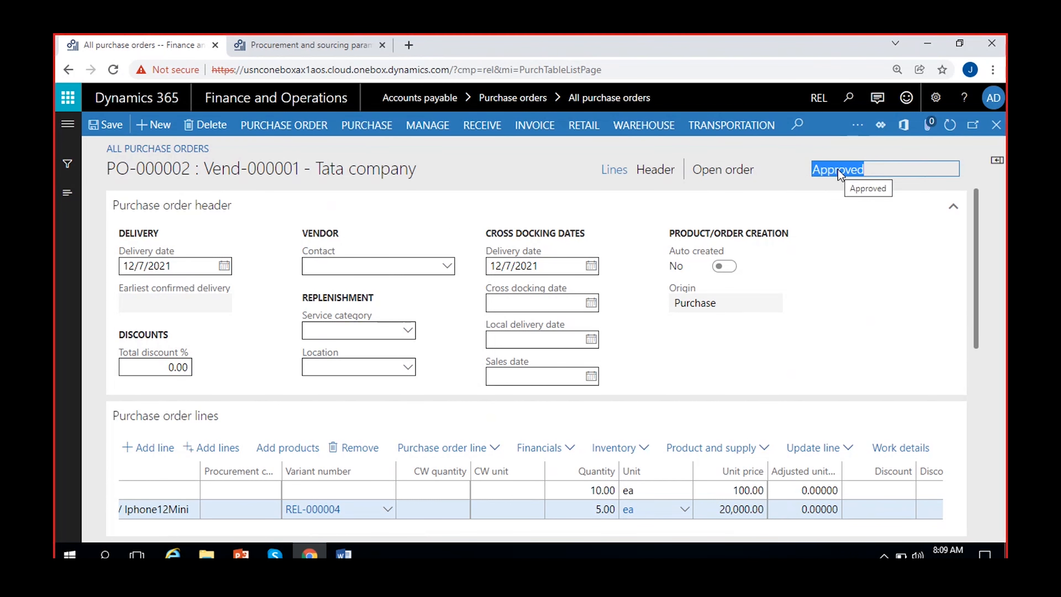
Run the purchase order confirmation for the approved Tata company order, check the document status, and dismiss the message.
{"action": "left_click", "coordinate": [831, 175]}
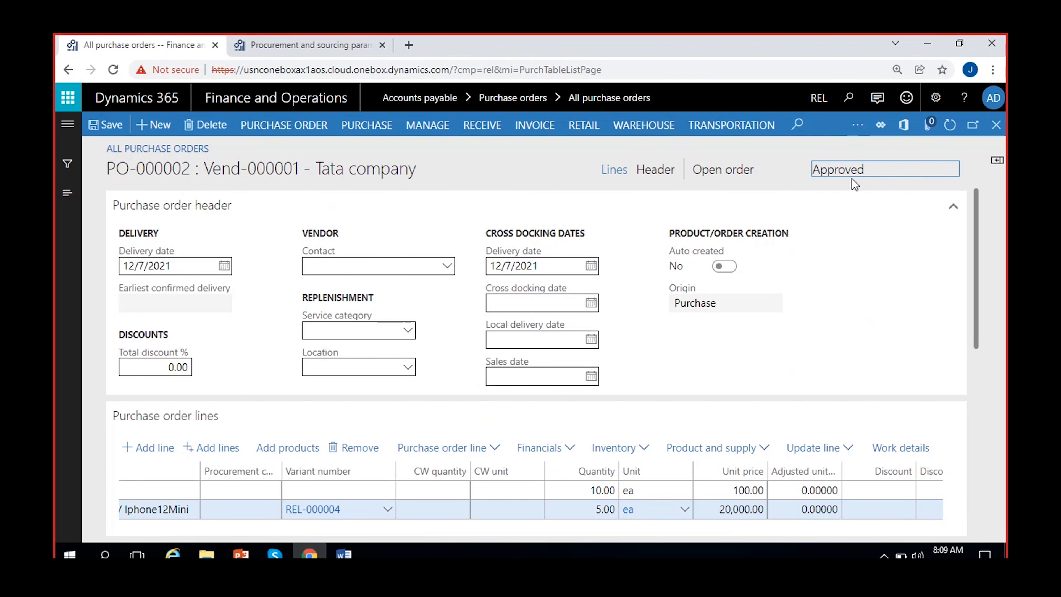
{"action": "left_click", "coordinate": [366, 125]}
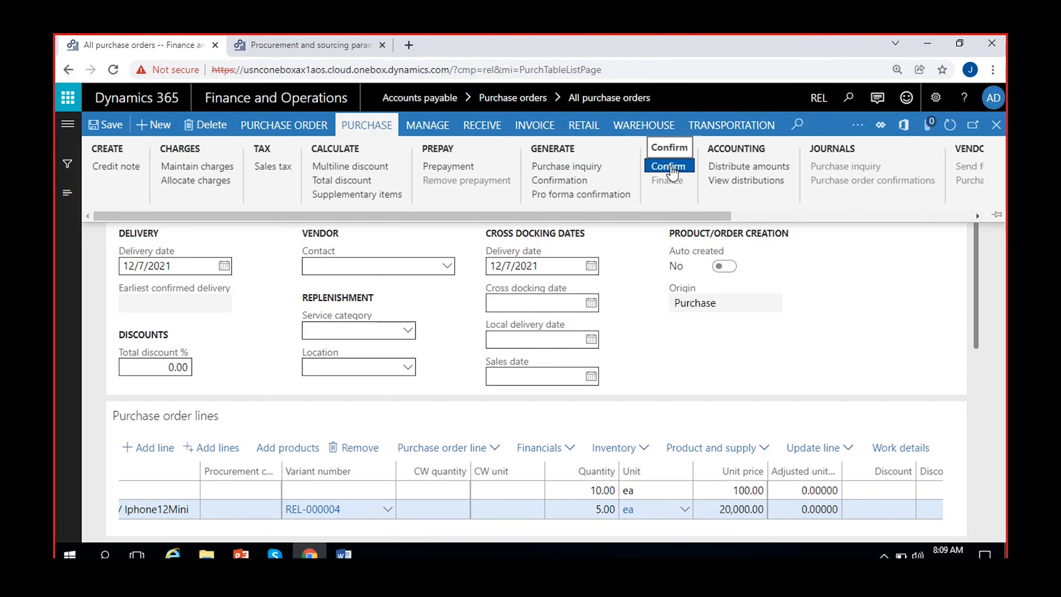
{"action": "left_click", "coordinate": [670, 167]}
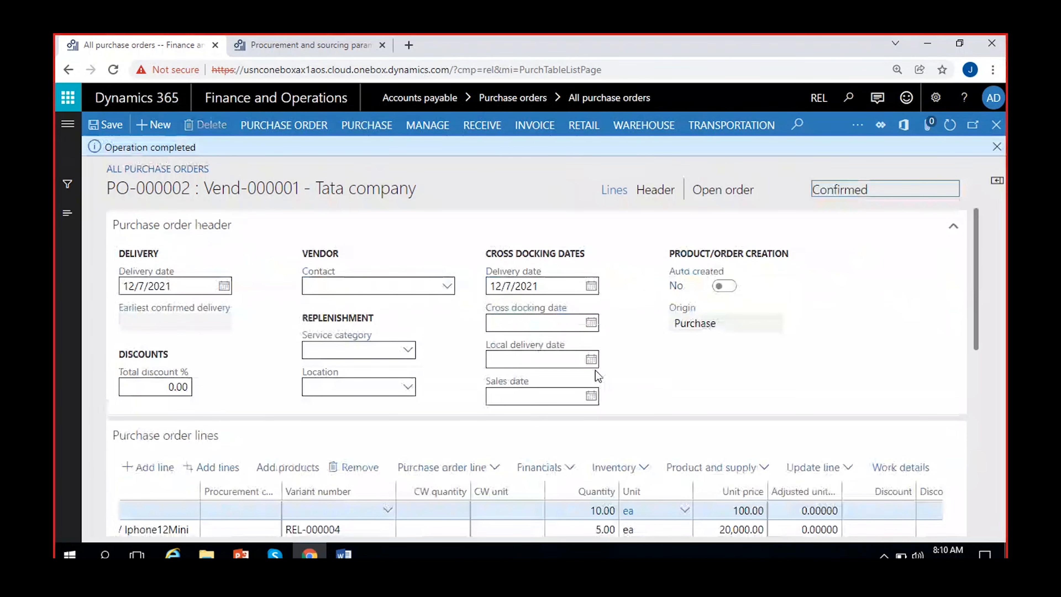
{"action": "double_click", "coordinate": [848, 193]}
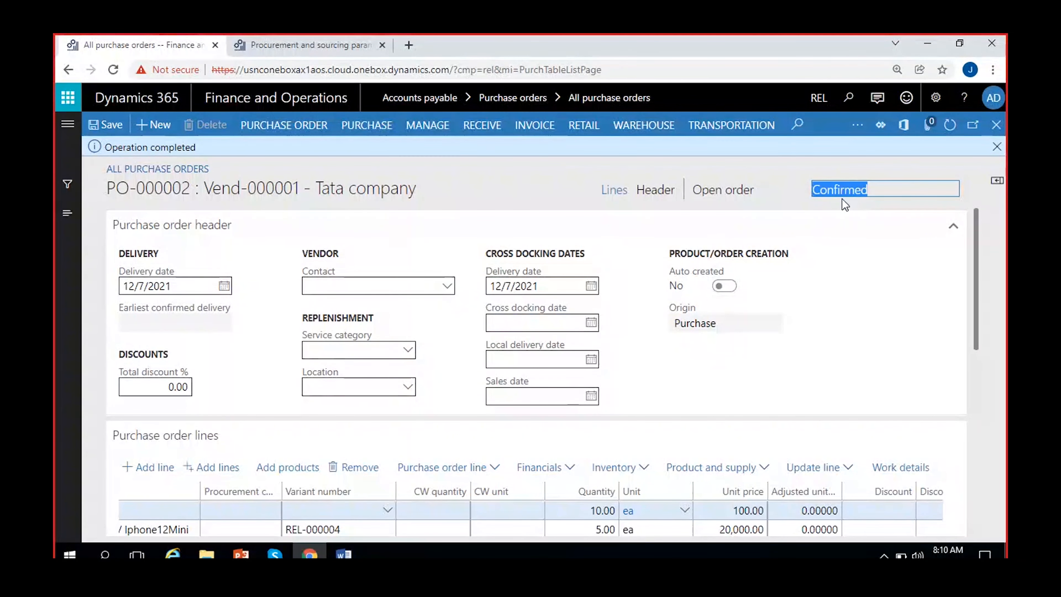
{"action": "left_click", "coordinate": [997, 146]}
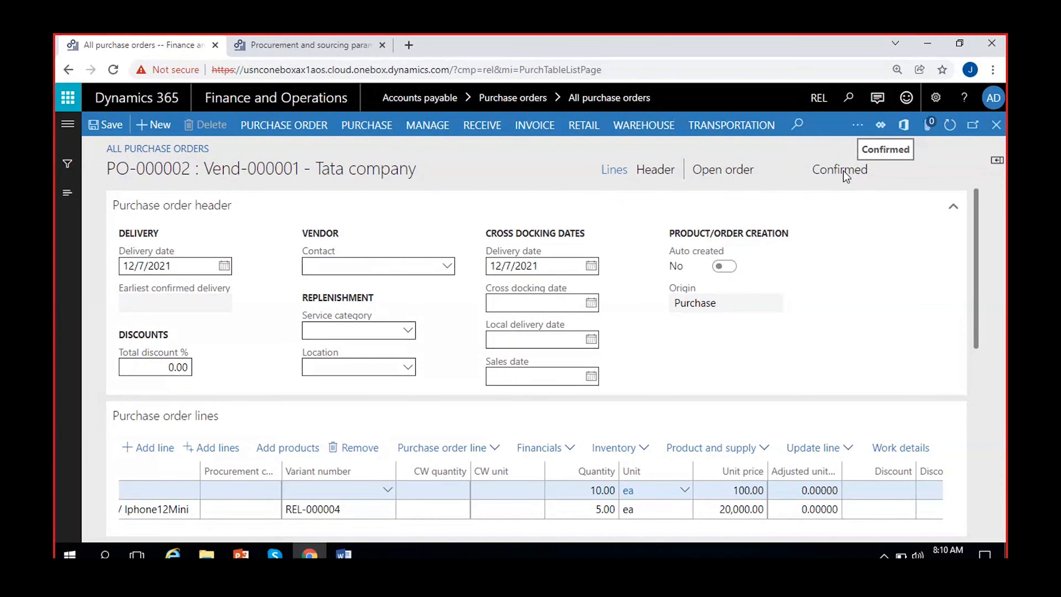
Consult the Word process notes for the receiving stage that follows confirmation, and return to the purchase order in Chrome.
{"action": "left_click", "coordinate": [344, 554]}
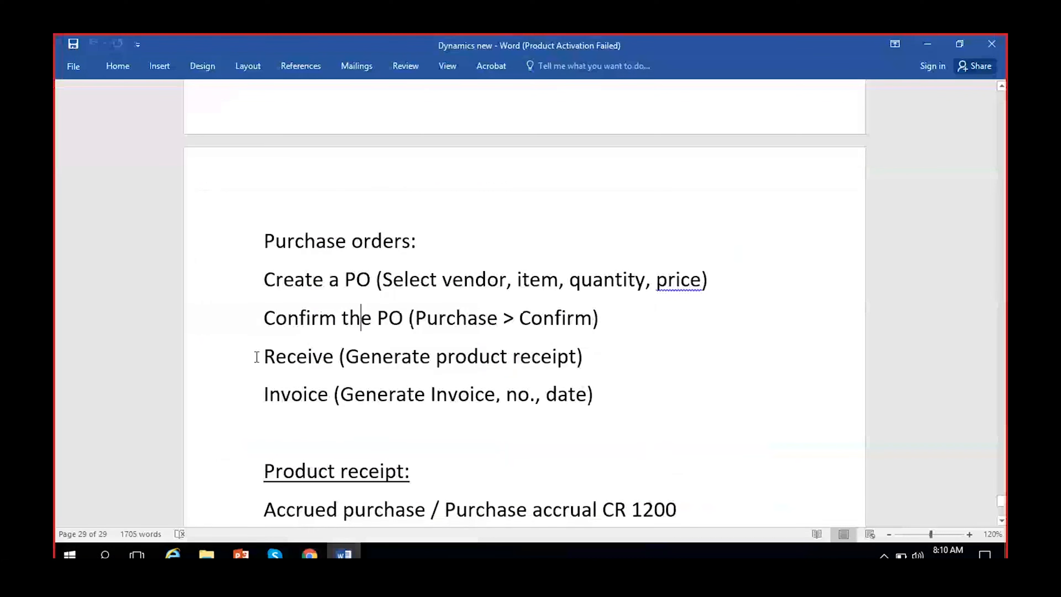
{"action": "left_click_drag", "start_coordinate": [256, 356], "coordinate": [586, 356]}
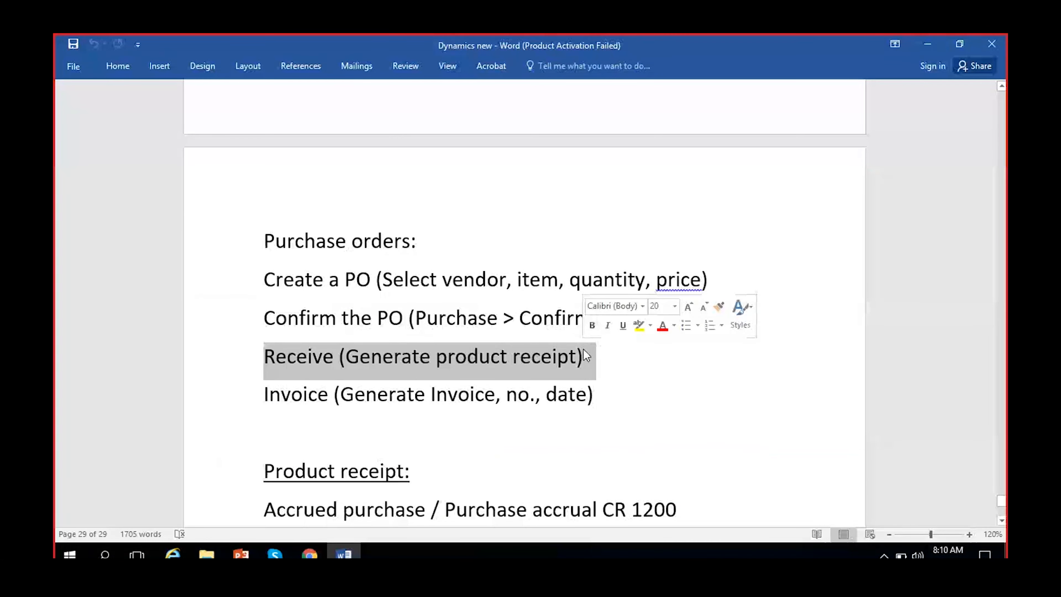
{"action": "left_click", "coordinate": [927, 43]}
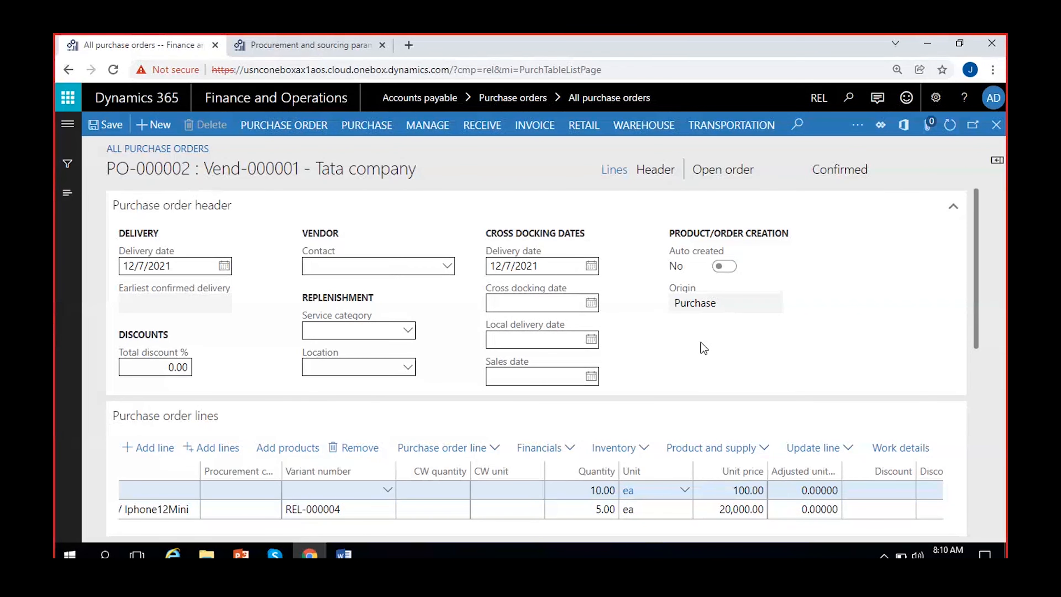
Start posting a product receipt for the Tata company purchase order and enter PRN-2 as the product receipt number.
{"action": "left_click", "coordinate": [482, 124]}
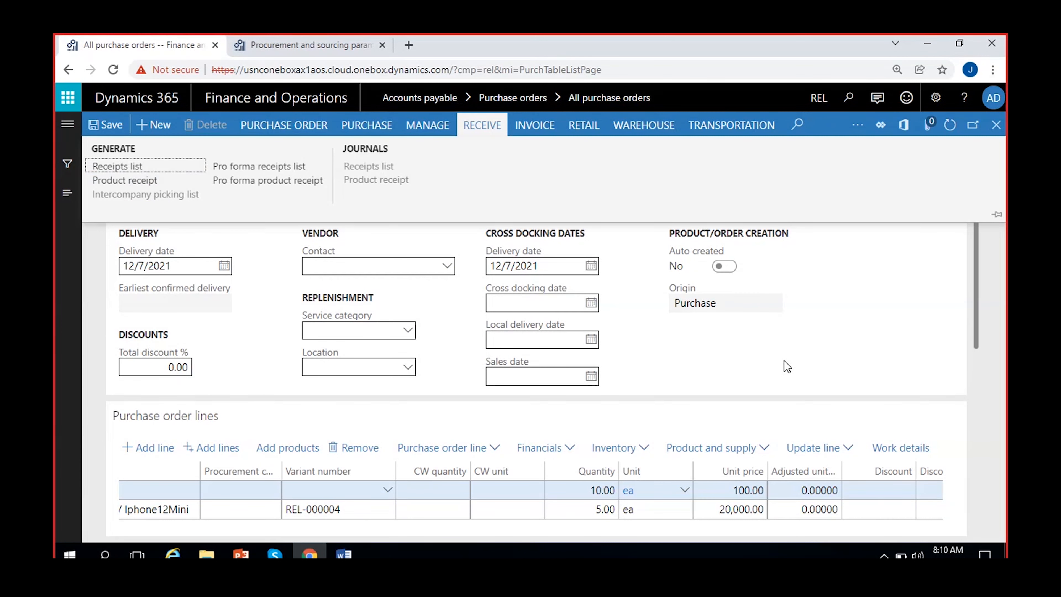
{"action": "left_click", "coordinate": [721, 348]}
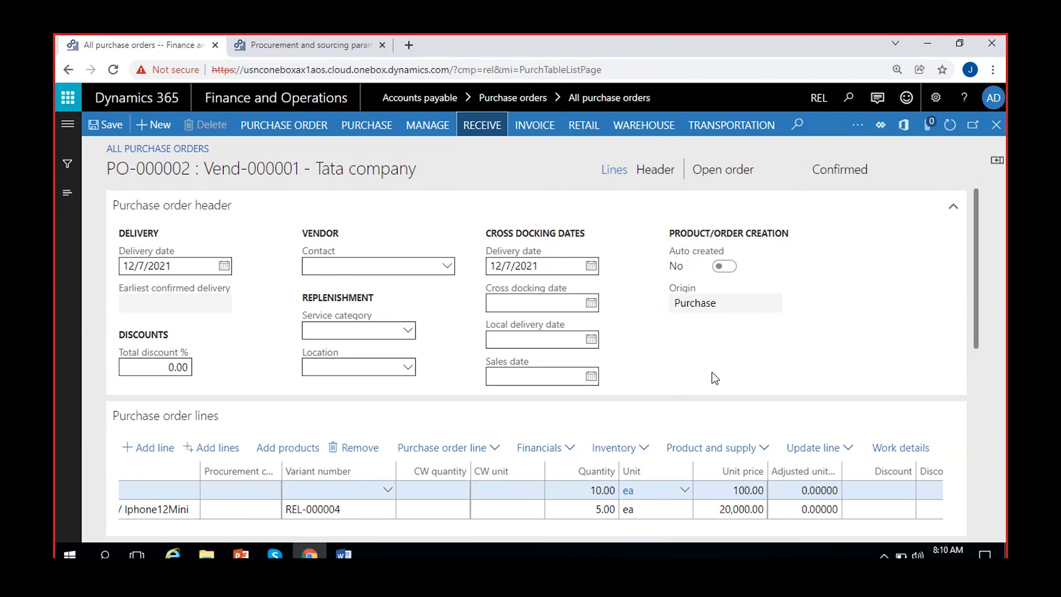
{"action": "left_click", "coordinate": [482, 127]}
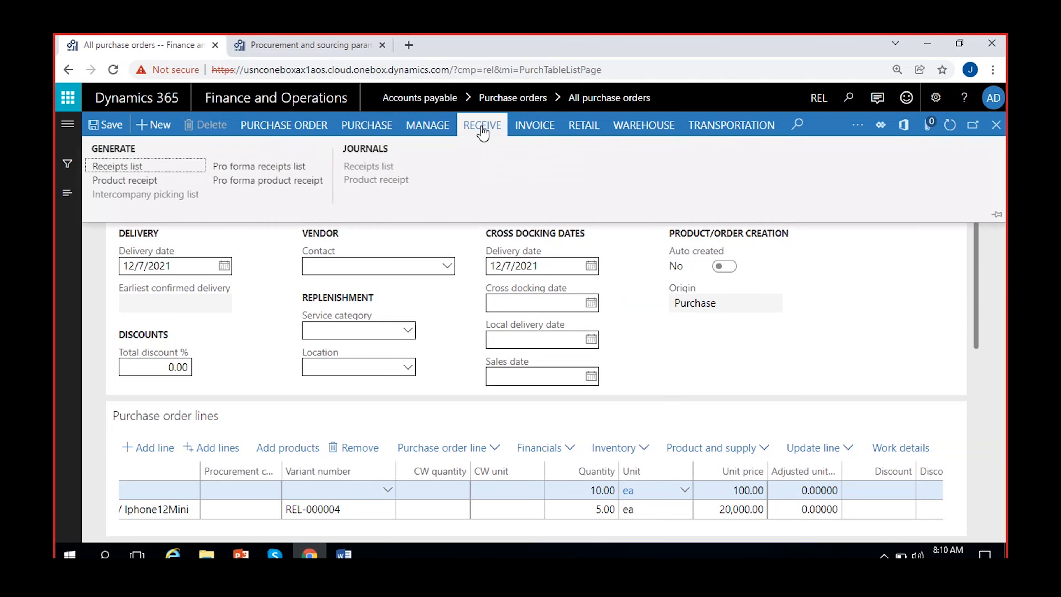
{"action": "left_click", "coordinate": [126, 181]}
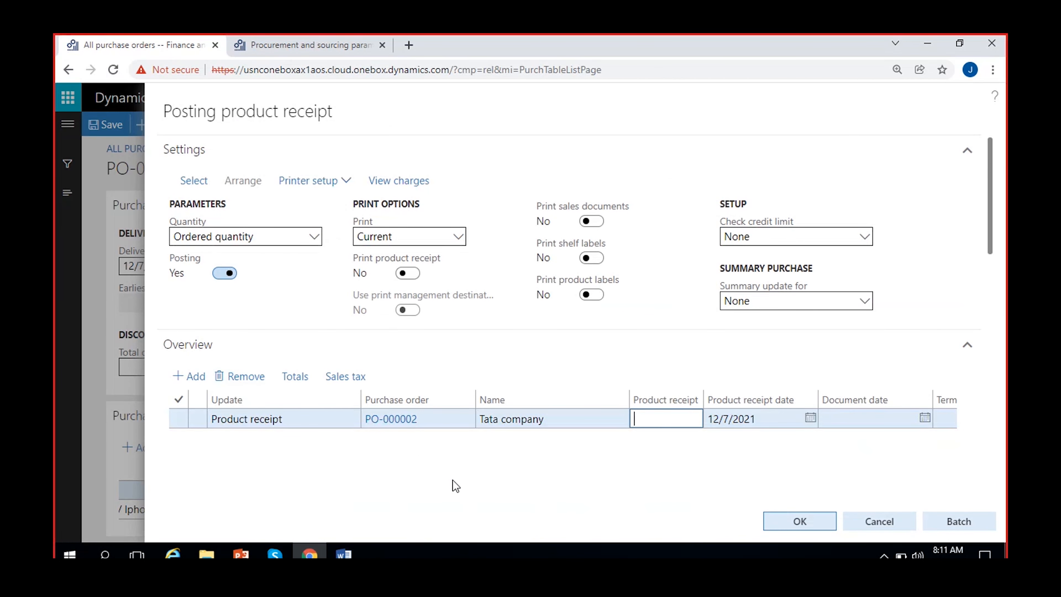
{"action": "type", "text": "PRN-2"}
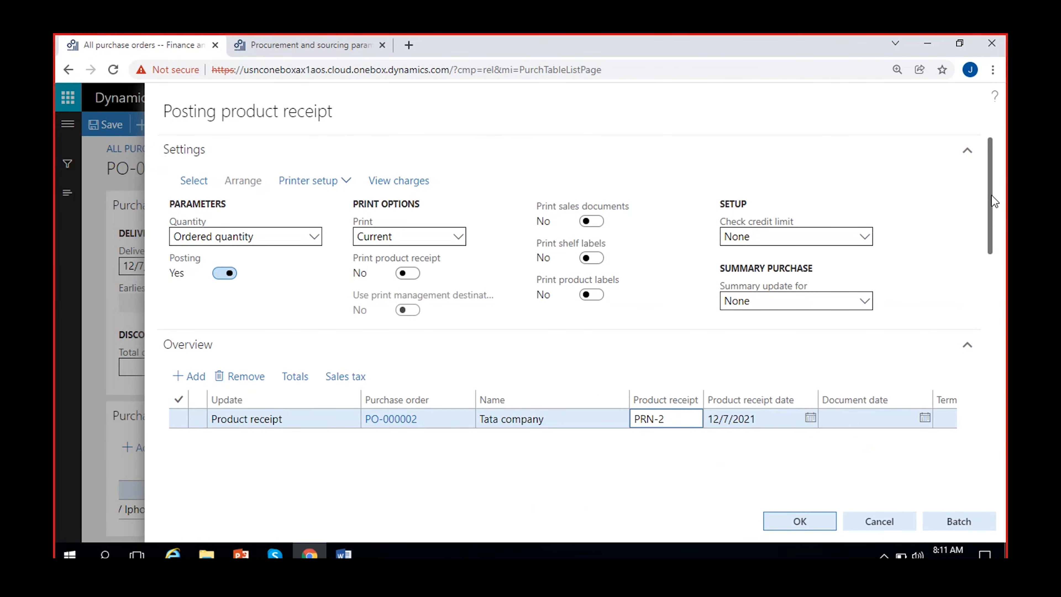
Set the received quantities on the product receipt lines to 8 for Cricket Ball and 3 for Iphone12Mini.
{"action": "scroll", "coordinate": [998, 233], "scroll_direction": "down", "scroll_amount": 7}
{"action": "scroll", "coordinate": [996, 305], "scroll_direction": "down", "scroll_amount": 1}
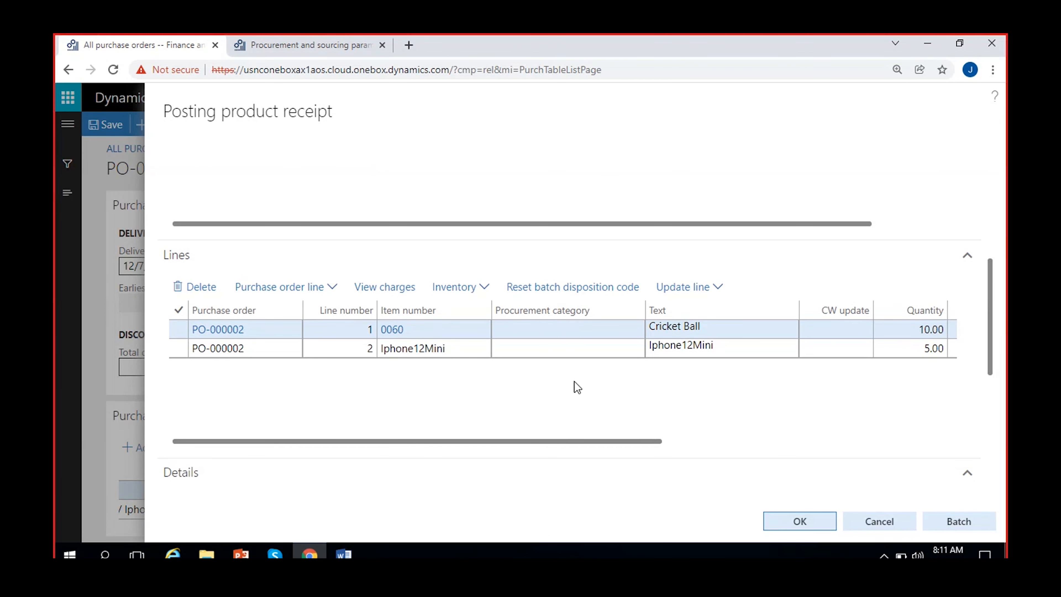
{"action": "scroll", "coordinate": [577, 387], "scroll_direction": "right", "scroll_amount": 5}
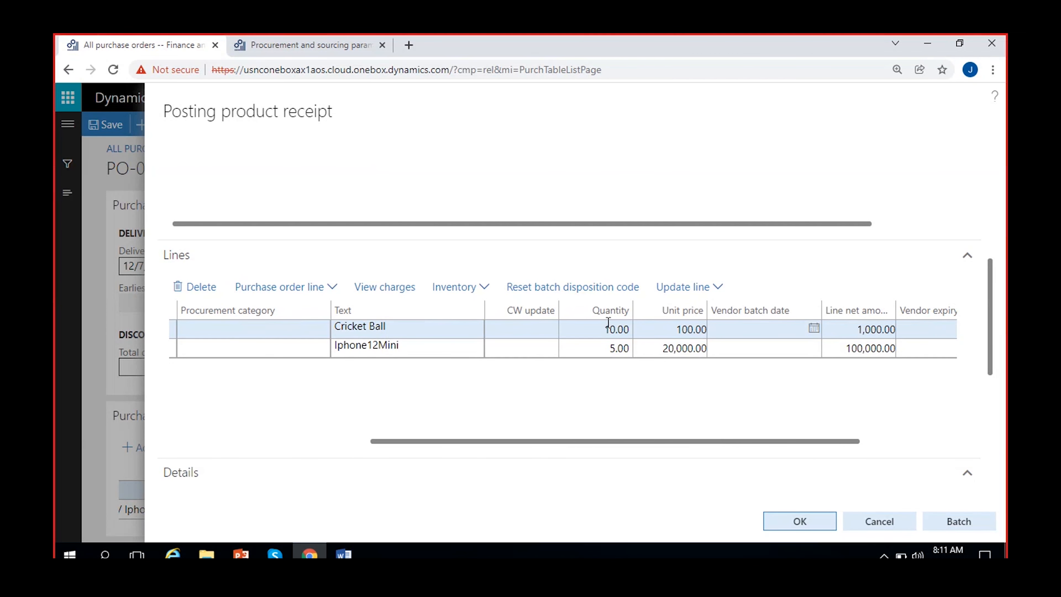
{"action": "left_click", "coordinate": [613, 348]}
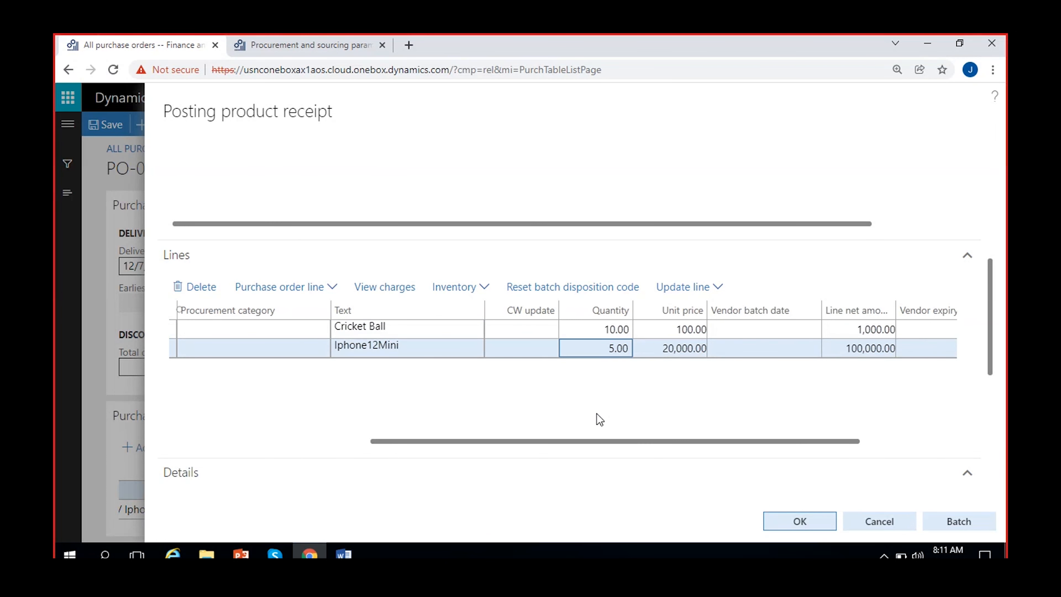
{"action": "left_click", "coordinate": [614, 329]}
{"action": "key", "text": "BackSpace"}
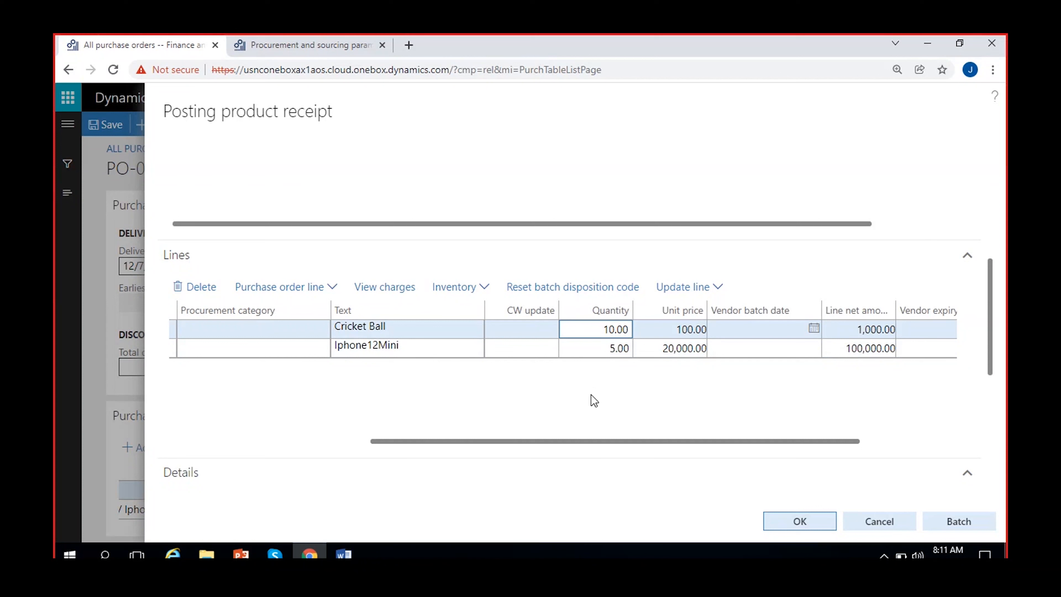
{"action": "key", "text": "BackSpace"}
{"action": "type", "text": "8"}
{"action": "left_click", "coordinate": [612, 350]}
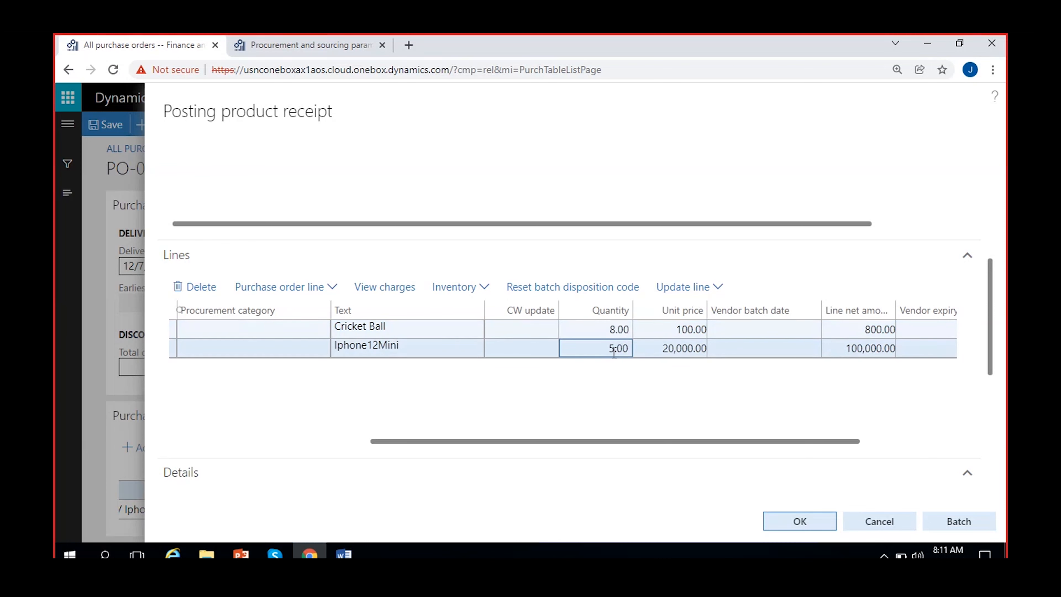
{"action": "key", "text": "BackSpace"}
{"action": "type", "text": "3"}
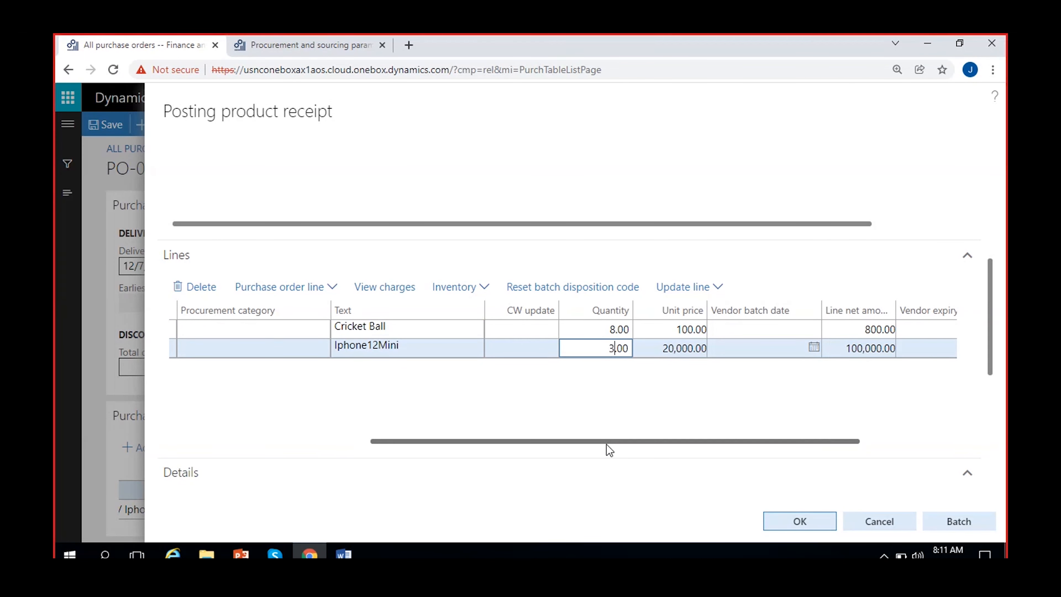
{"action": "left_click", "coordinate": [607, 384]}
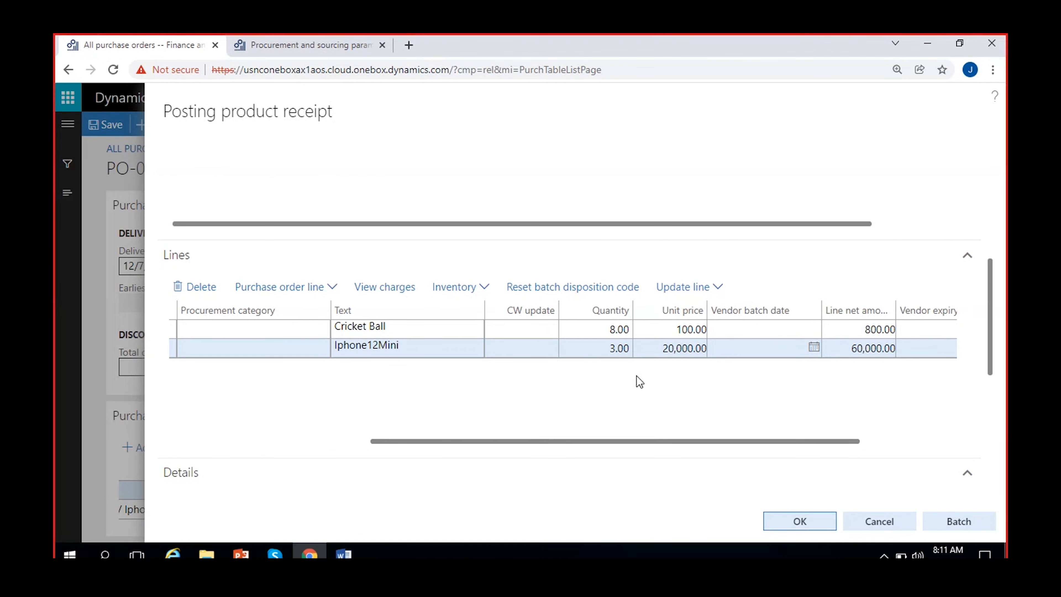
Review the updated receipt lines and set the product receipt date to 12/9/2021.
{"action": "scroll", "coordinate": [615, 394], "scroll_direction": "right", "scroll_amount": 3}
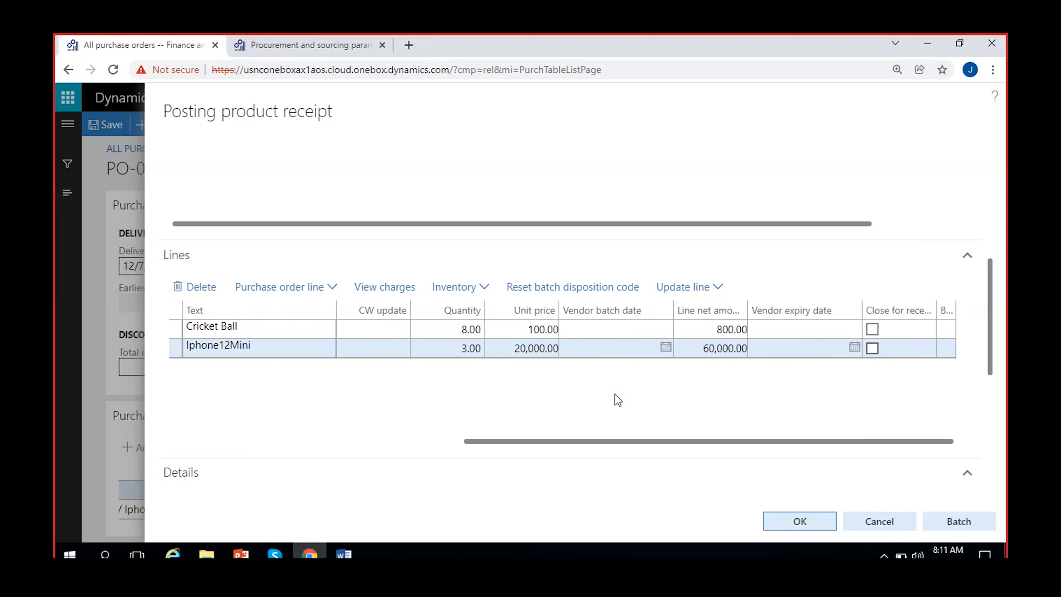
{"action": "scroll", "coordinate": [615, 395], "scroll_direction": "left", "scroll_amount": 5}
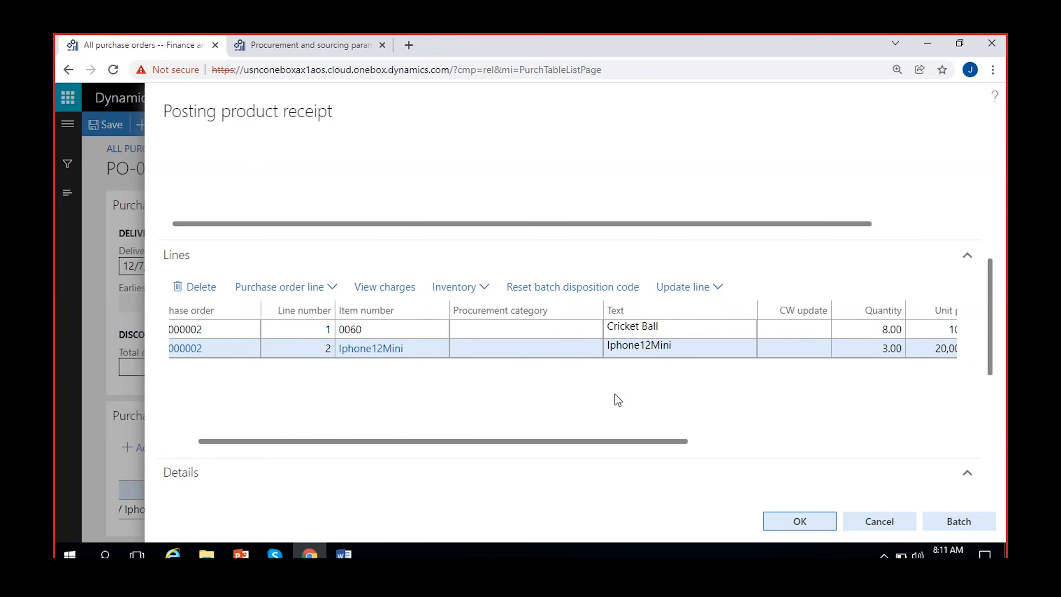
{"action": "scroll", "coordinate": [631, 391], "scroll_direction": "right", "scroll_amount": 3}
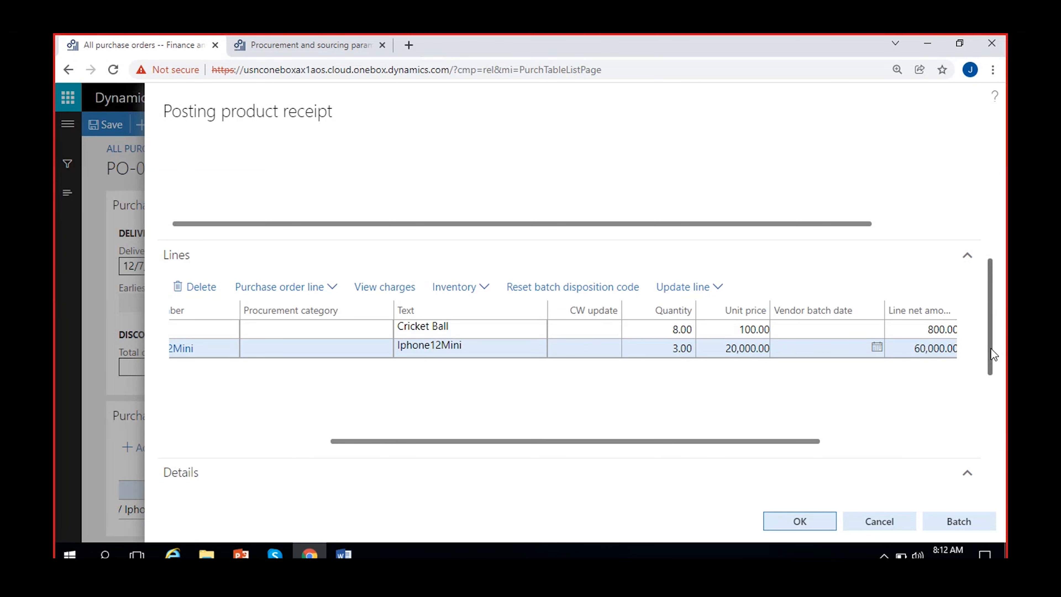
{"action": "scroll", "coordinate": [997, 290], "scroll_direction": "up", "scroll_amount": 4}
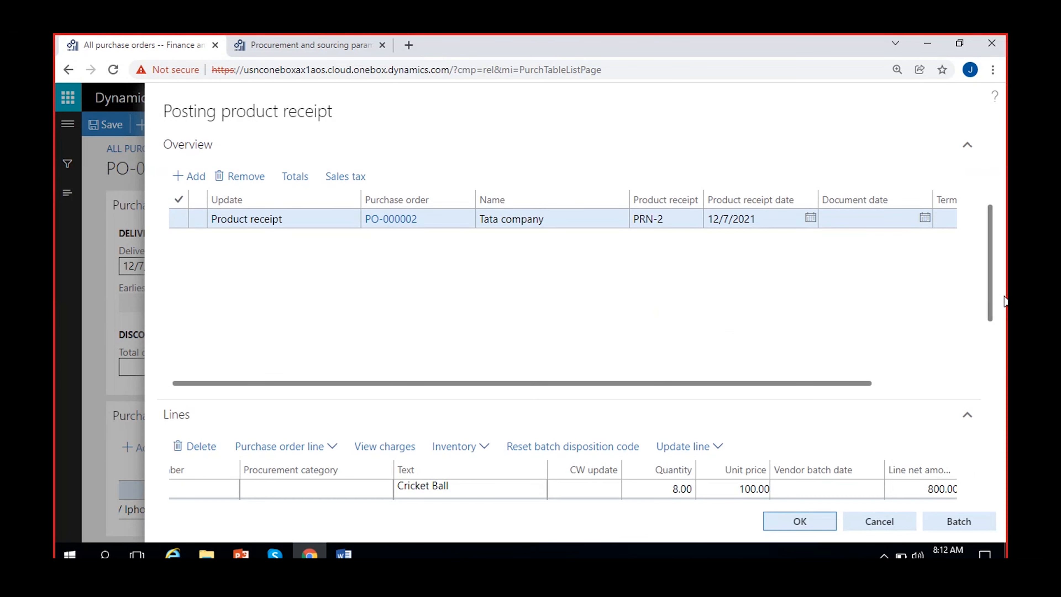
{"action": "left_click", "coordinate": [808, 220]}
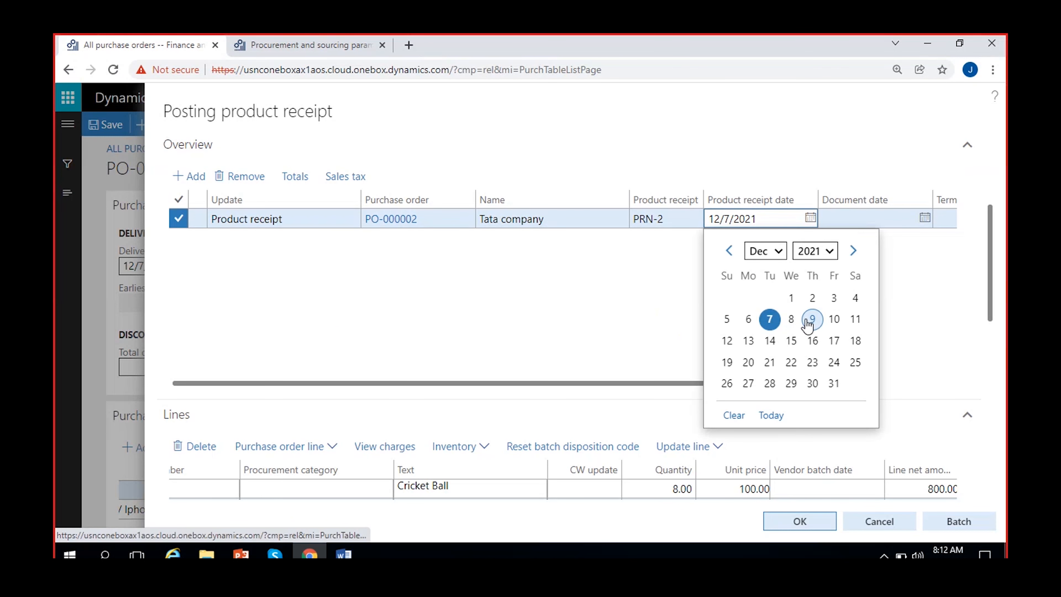
{"action": "left_click", "coordinate": [812, 321]}
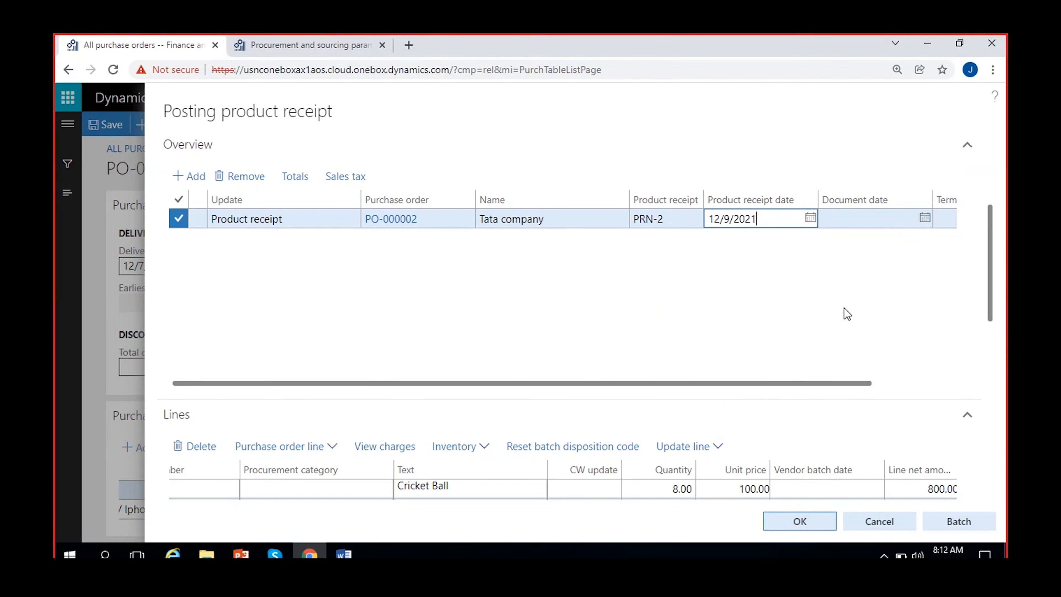
Check the net amount and deliver remainder of the Iphone12Mini and Cricket Ball lines, and try to post the product receipt.
{"action": "left_click", "coordinate": [993, 245]}
{"action": "left_click_drag", "start_coordinate": [993, 246], "coordinate": [992, 318]}
{"action": "scroll", "coordinate": [860, 352], "scroll_direction": "right", "scroll_amount": 5}
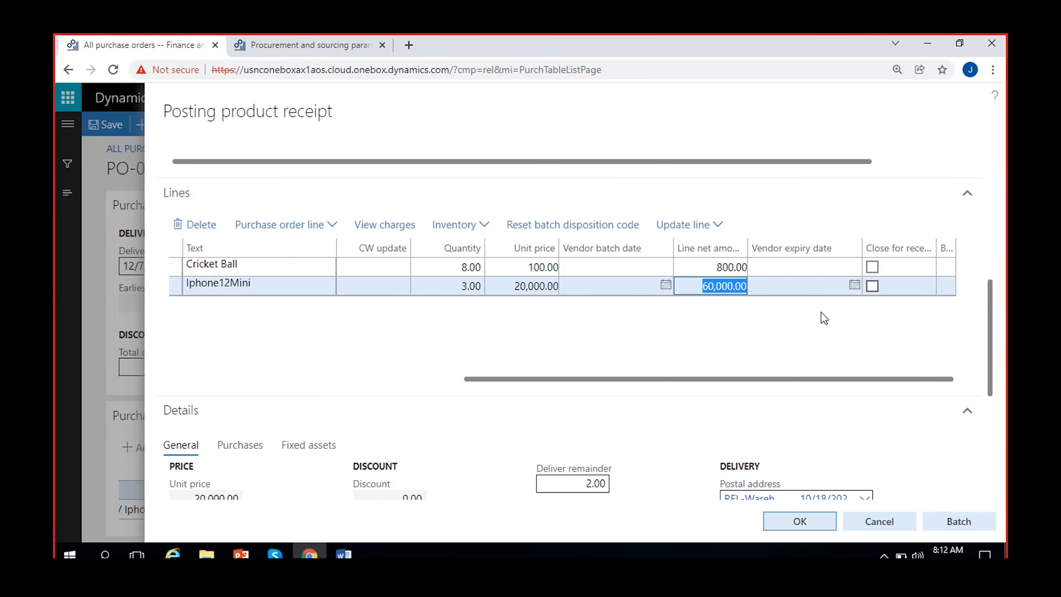
{"action": "scroll", "coordinate": [935, 344], "scroll_direction": "down", "scroll_amount": 1}
{"action": "left_click", "coordinate": [718, 244]}
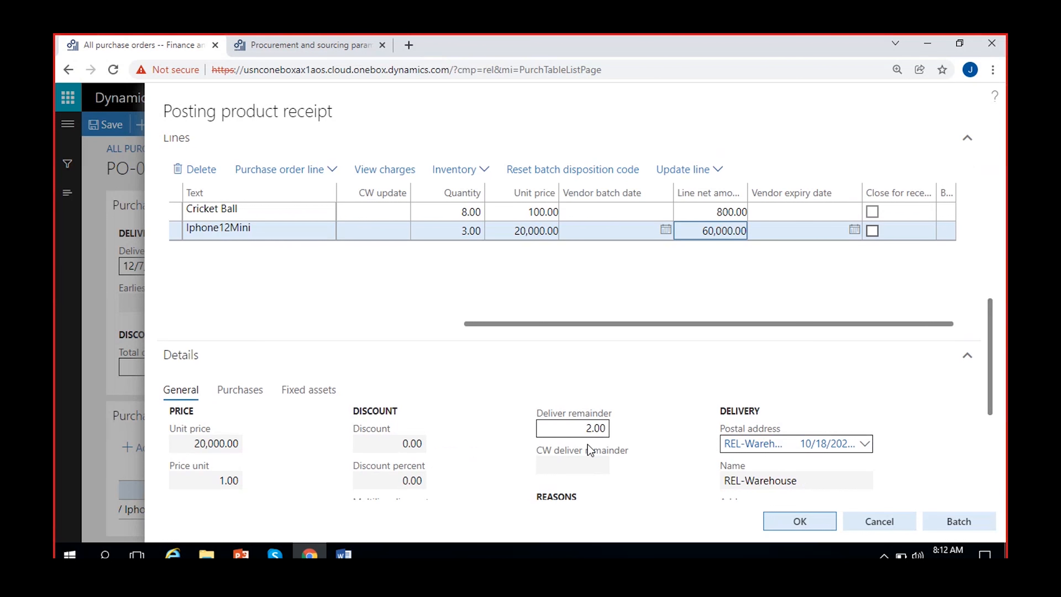
{"action": "left_click", "coordinate": [702, 211]}
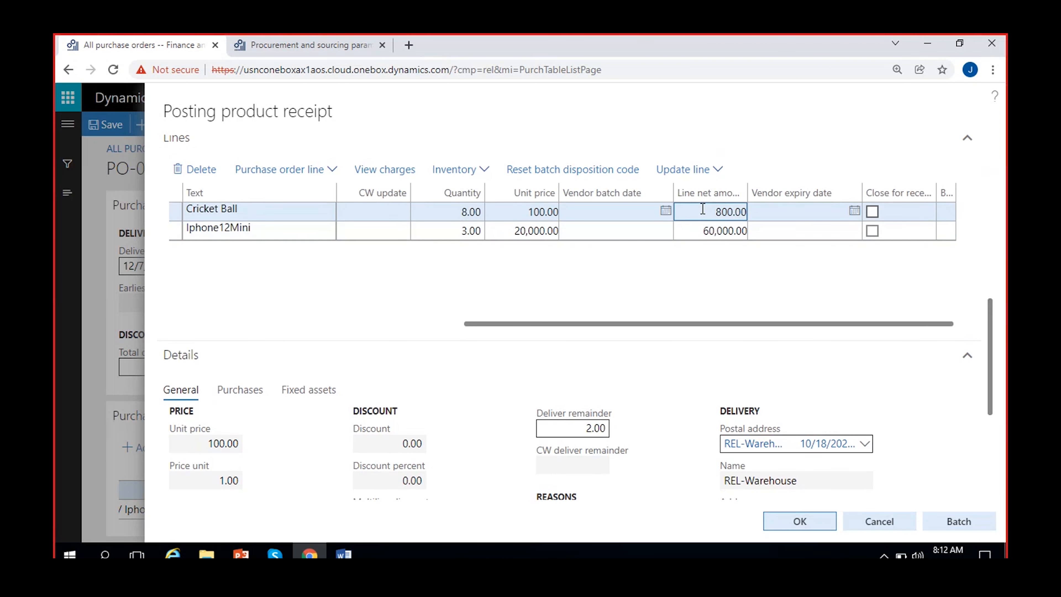
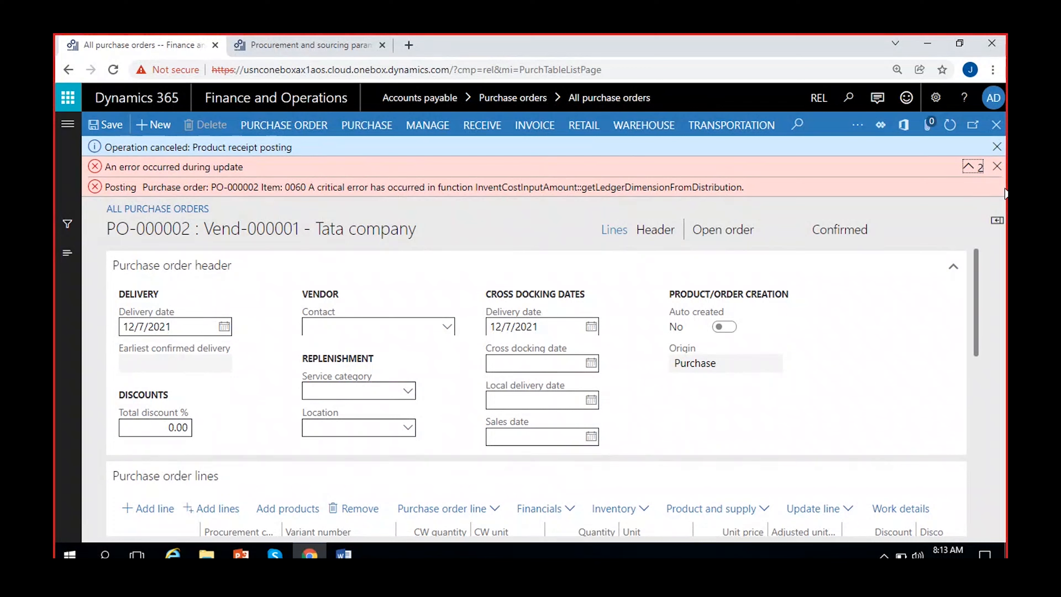
Open the Item groups setup page of Inventory management in the second browser tab.
{"action": "left_click", "coordinate": [294, 46]}
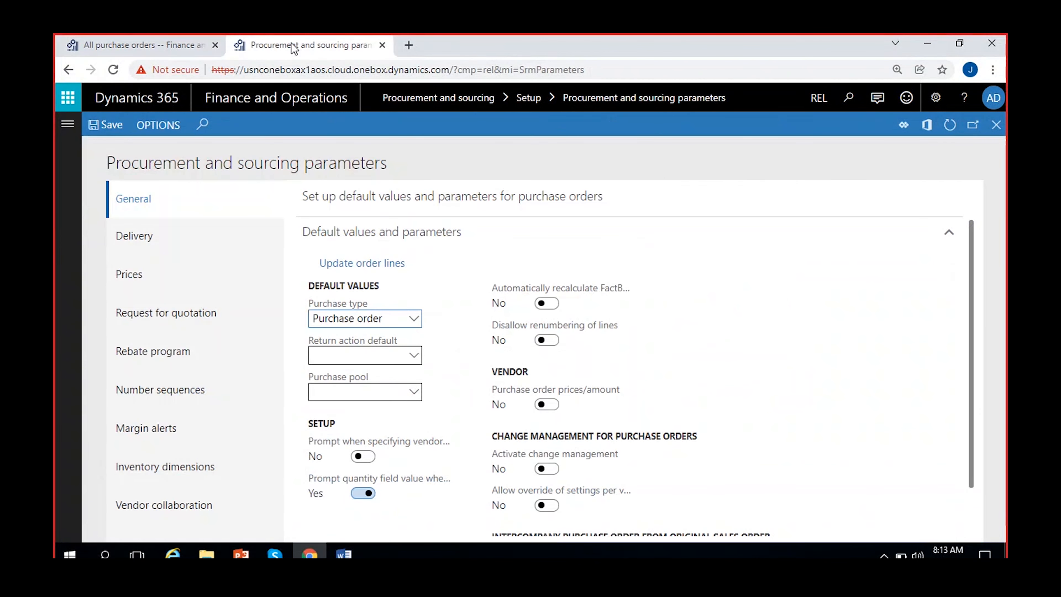
{"action": "left_click", "coordinate": [68, 125]}
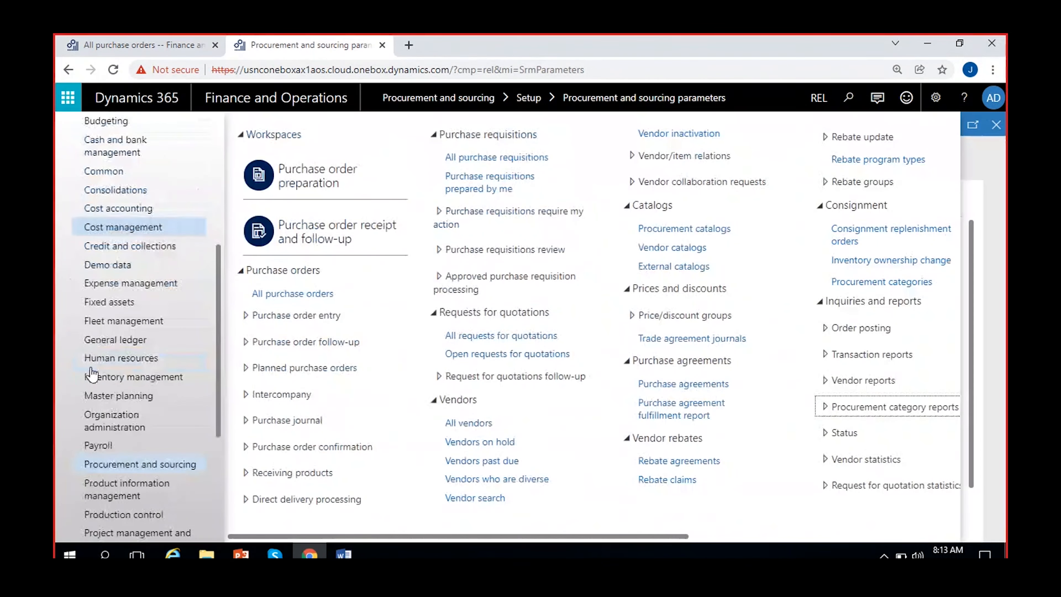
{"action": "scroll", "coordinate": [180, 452], "scroll_direction": "down", "scroll_amount": 3}
{"action": "scroll", "coordinate": [180, 452], "scroll_direction": "down", "scroll_amount": 2}
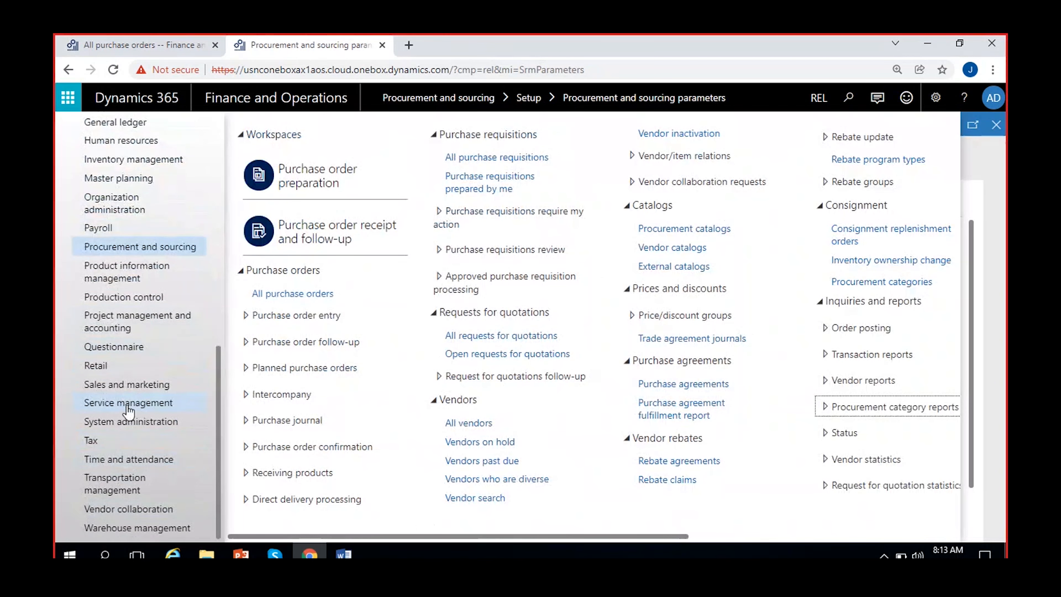
{"action": "scroll", "coordinate": [126, 267], "scroll_direction": "up", "scroll_amount": 3}
{"action": "left_click", "coordinate": [132, 300]}
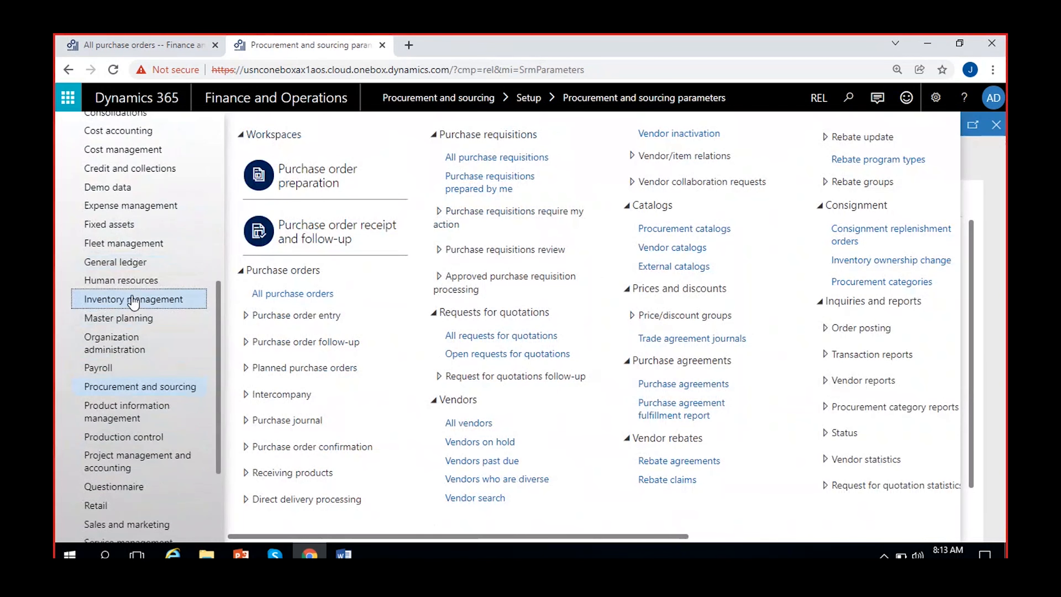
{"action": "left_click_drag", "start_coordinate": [554, 536], "coordinate": [873, 542]}
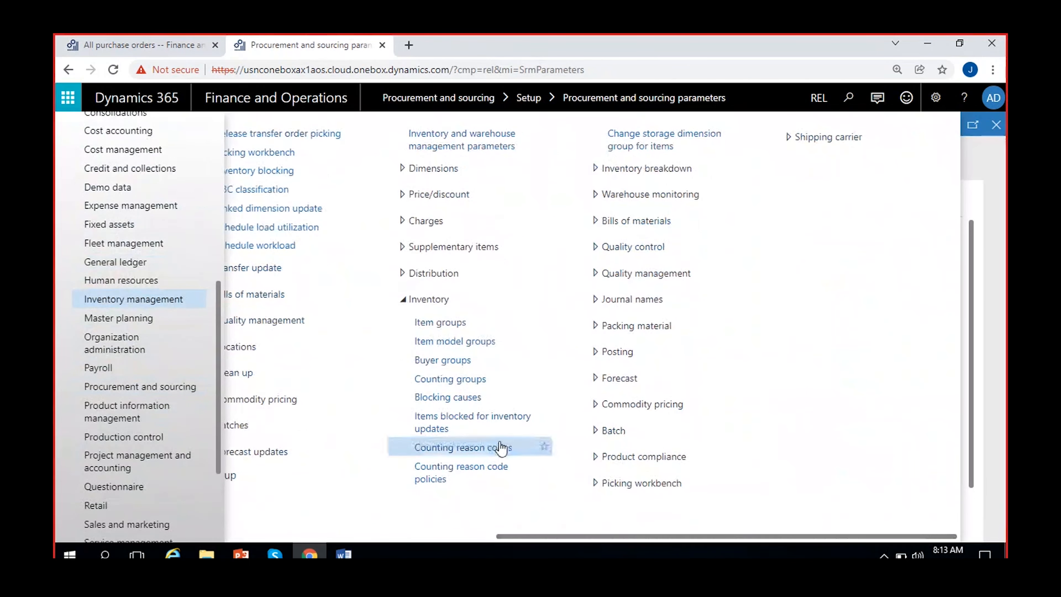
{"action": "left_click", "coordinate": [459, 327]}
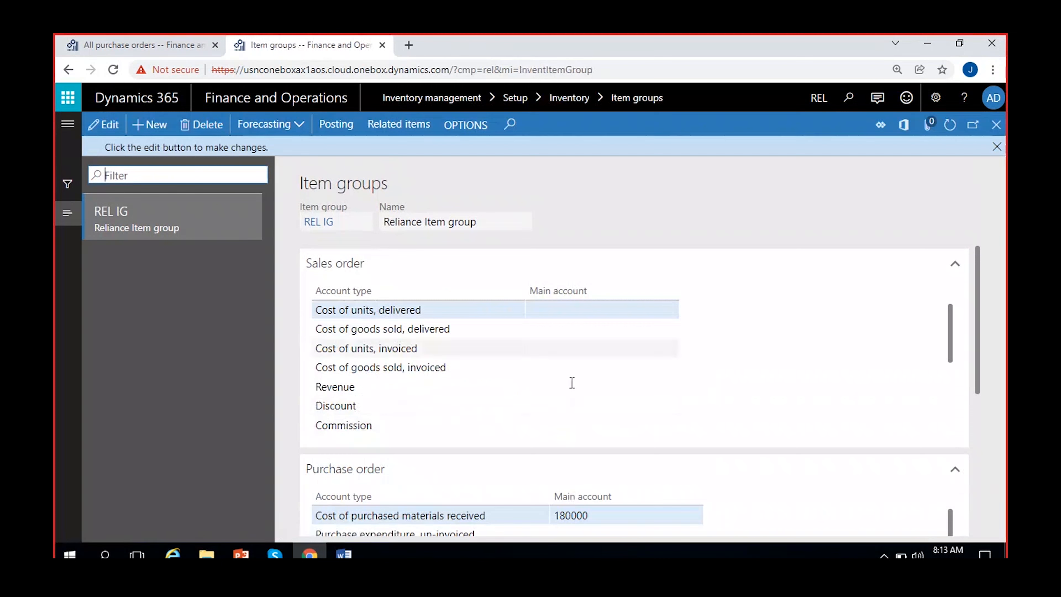
Set the main account for Purchase expenditure, un-invoiced to 680000 in the REL IG item group's purchase order postings and save.
{"action": "left_click", "coordinate": [117, 130]}
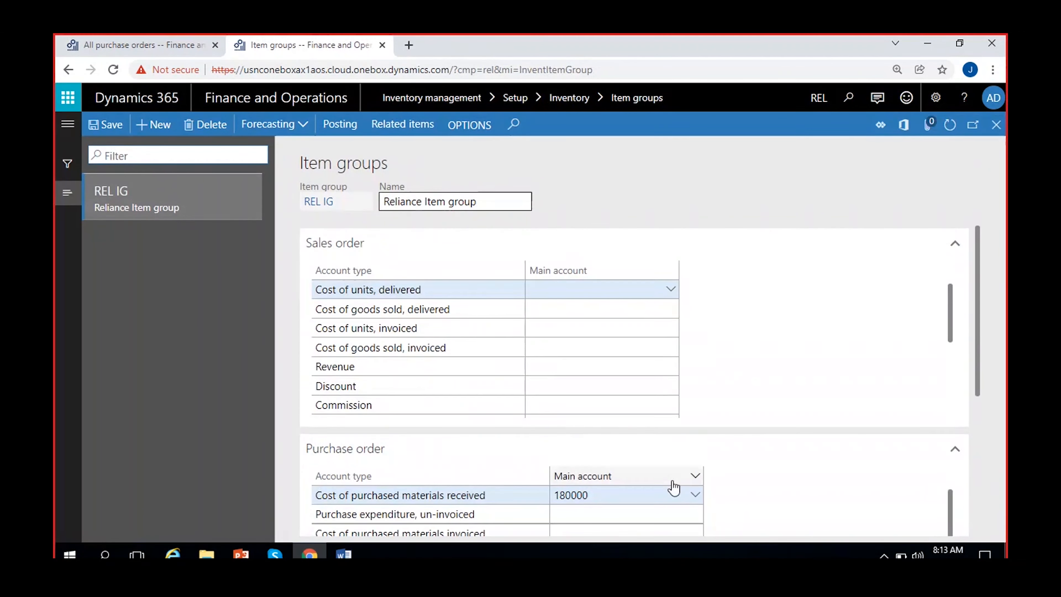
{"action": "scroll", "coordinate": [673, 485], "scroll_direction": "down", "scroll_amount": 2}
{"action": "left_click", "coordinate": [601, 444]}
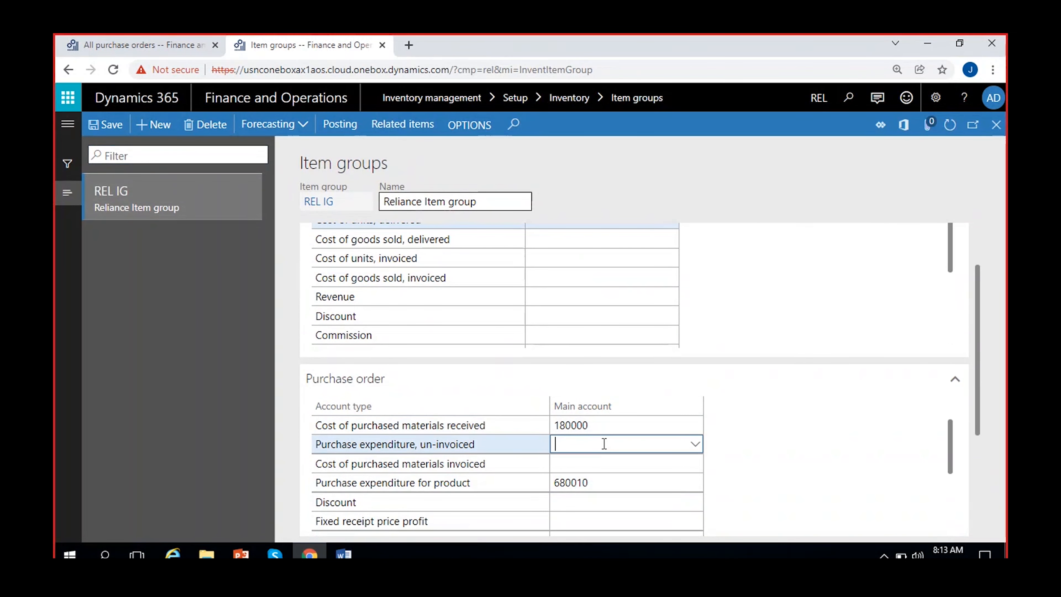
{"action": "left_click", "coordinate": [695, 444]}
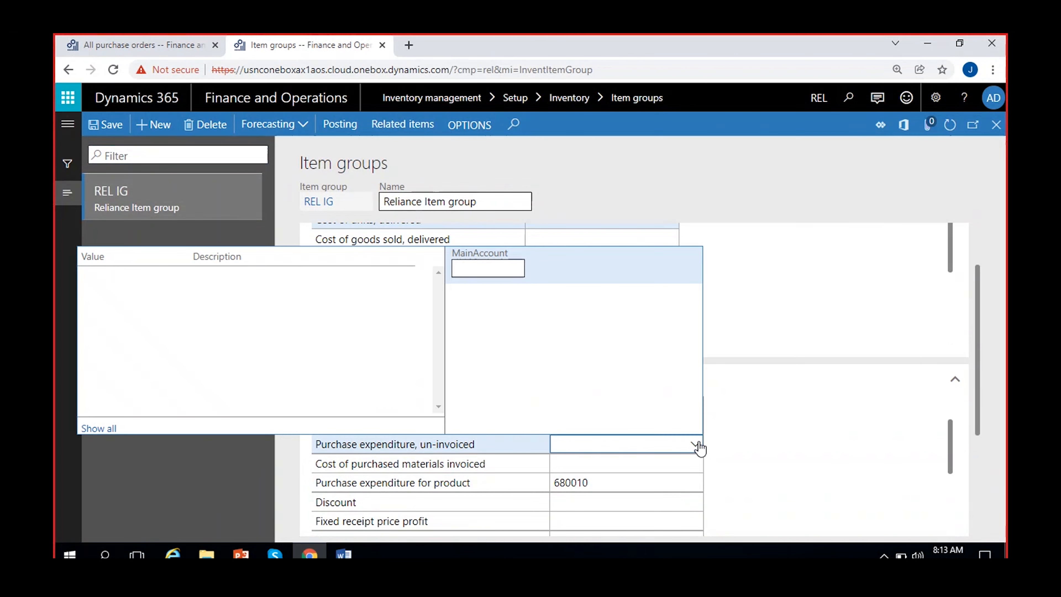
{"action": "left_click", "coordinate": [485, 270]}
{"action": "type", "text": "6"}
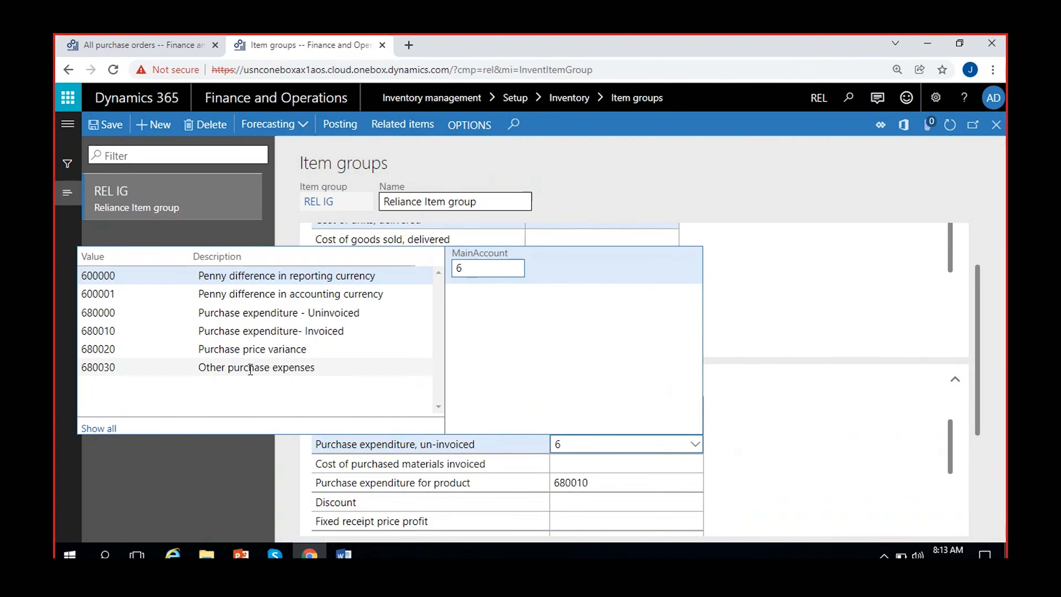
{"action": "left_click", "coordinate": [311, 312]}
{"action": "left_click", "coordinate": [104, 125]}
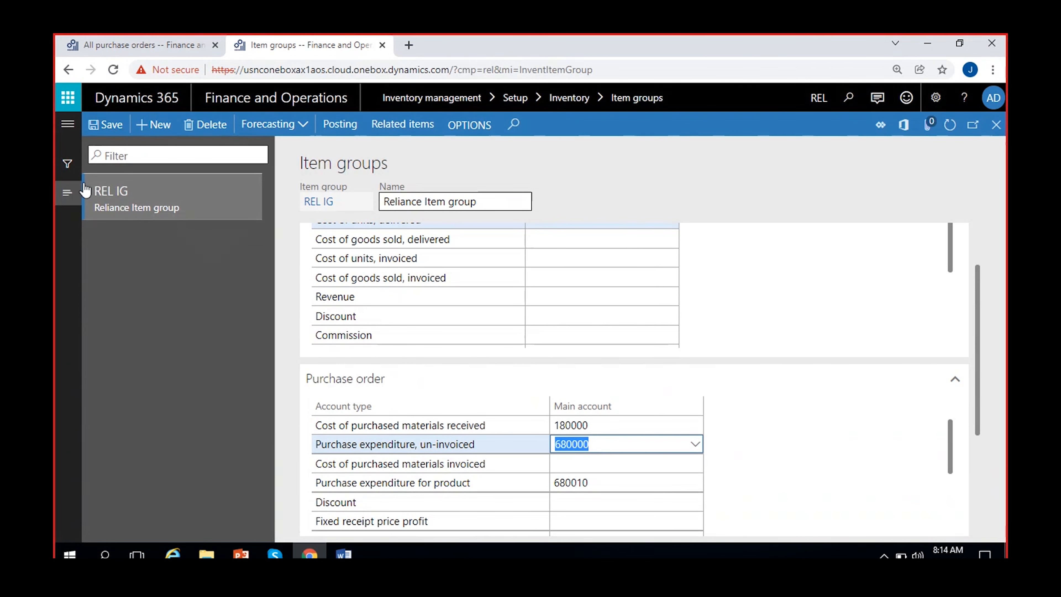
Return to the Tata company purchase order, clear its posting messages and refresh the page.
{"action": "left_click", "coordinate": [158, 44]}
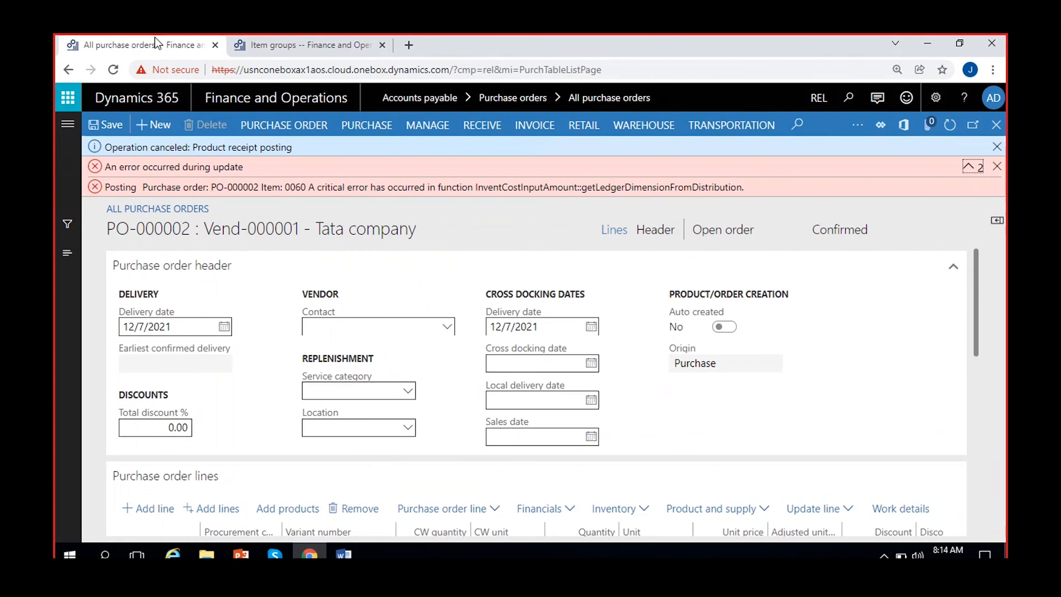
{"action": "left_click", "coordinate": [997, 167]}
{"action": "left_click", "coordinate": [997, 147]}
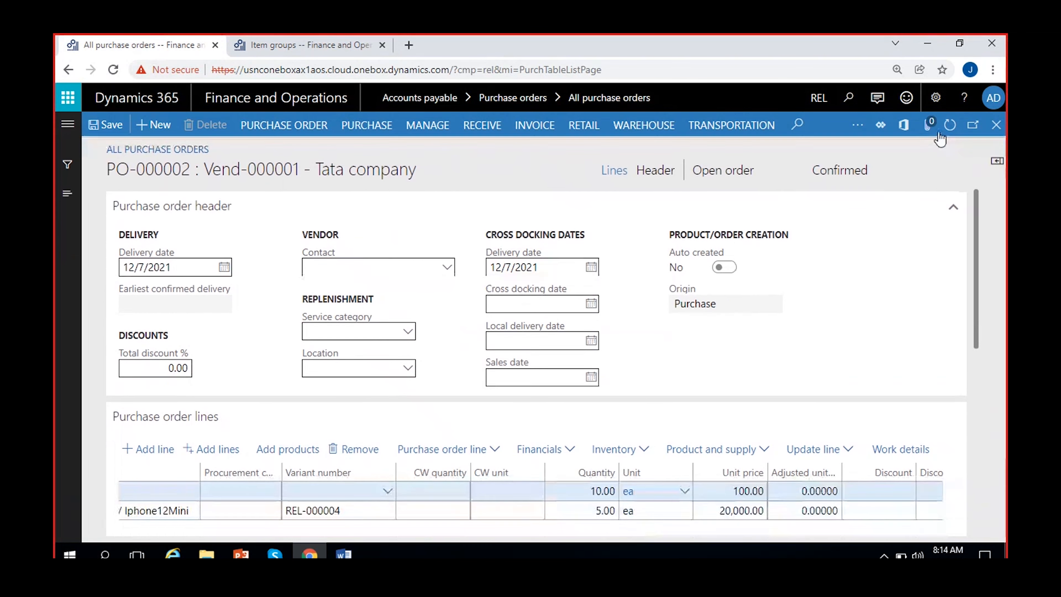
{"action": "left_click", "coordinate": [950, 125]}
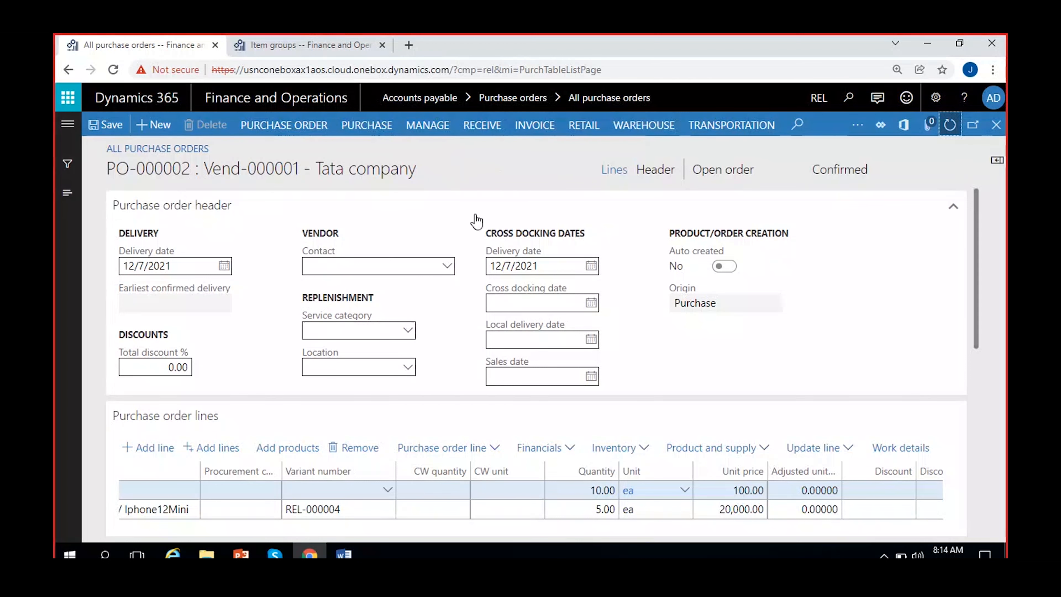
Start posting a product receipt for the purchase order with product receipt number PRN-2 and pick its receipt date.
{"action": "left_click", "coordinate": [493, 126]}
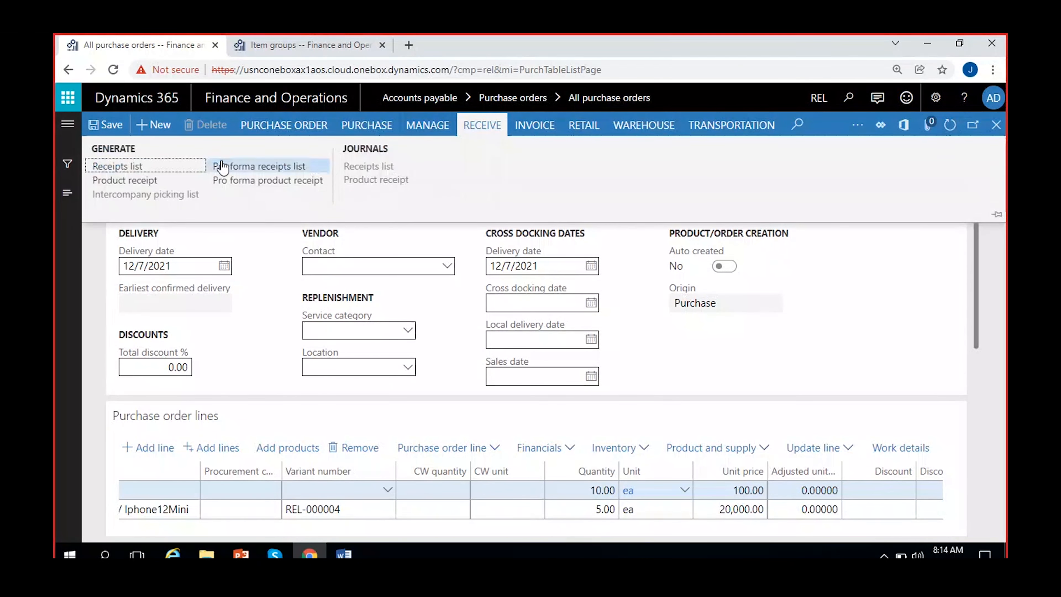
{"action": "left_click", "coordinate": [139, 180]}
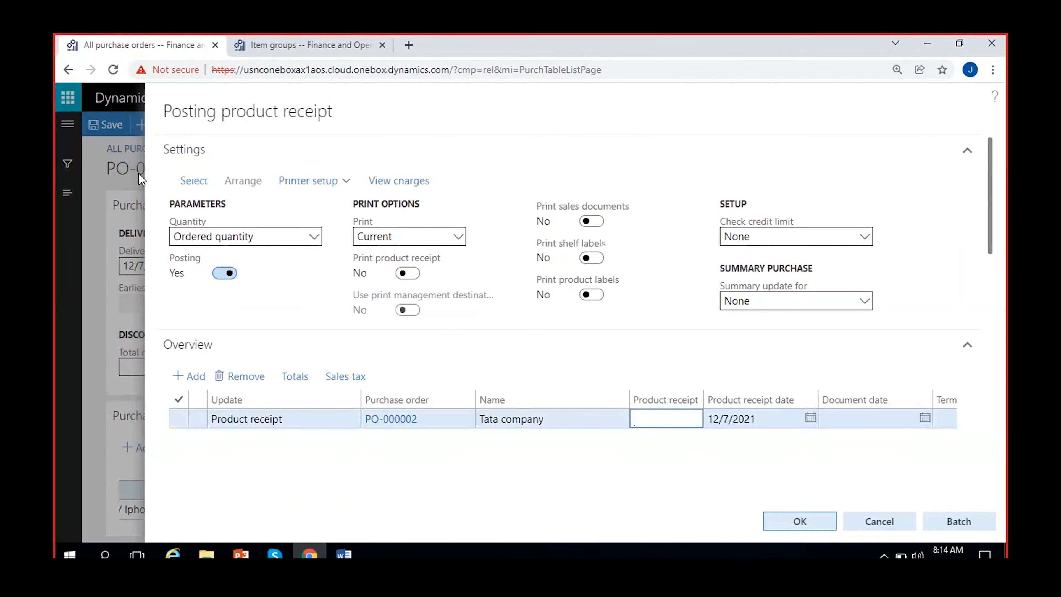
{"action": "type", "text": "PRN-2"}
{"action": "left_click", "coordinate": [811, 418]}
{"action": "left_click", "coordinate": [812, 302]}
{"action": "left_click_drag", "start_coordinate": [990, 211], "coordinate": [997, 332]}
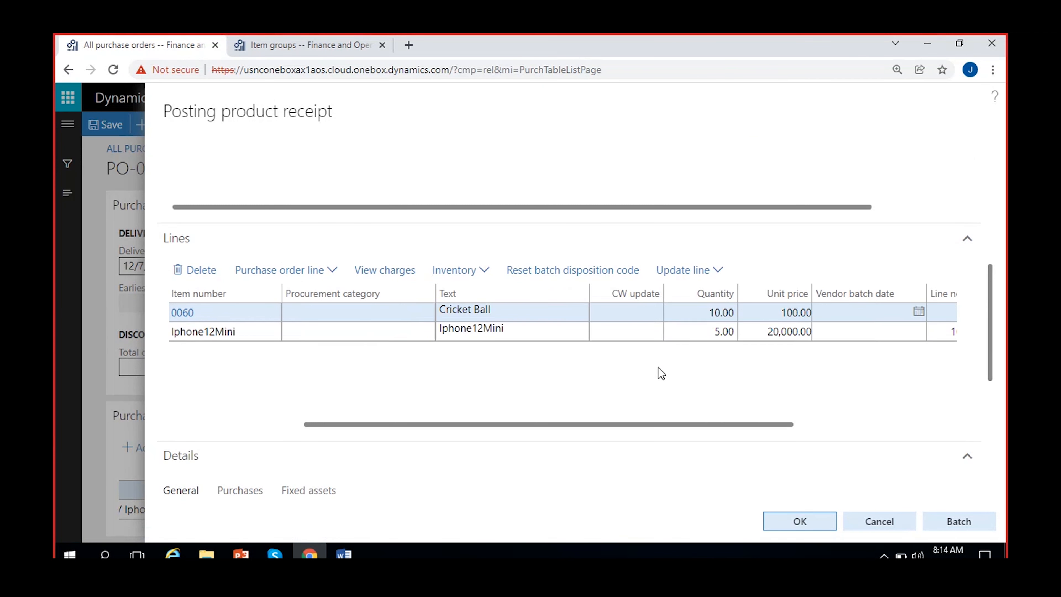
Set the received quantities to 8 for Cricket Ball and 3 for Iphone12Mini, and post the product receipt.
{"action": "left_click", "coordinate": [717, 312]}
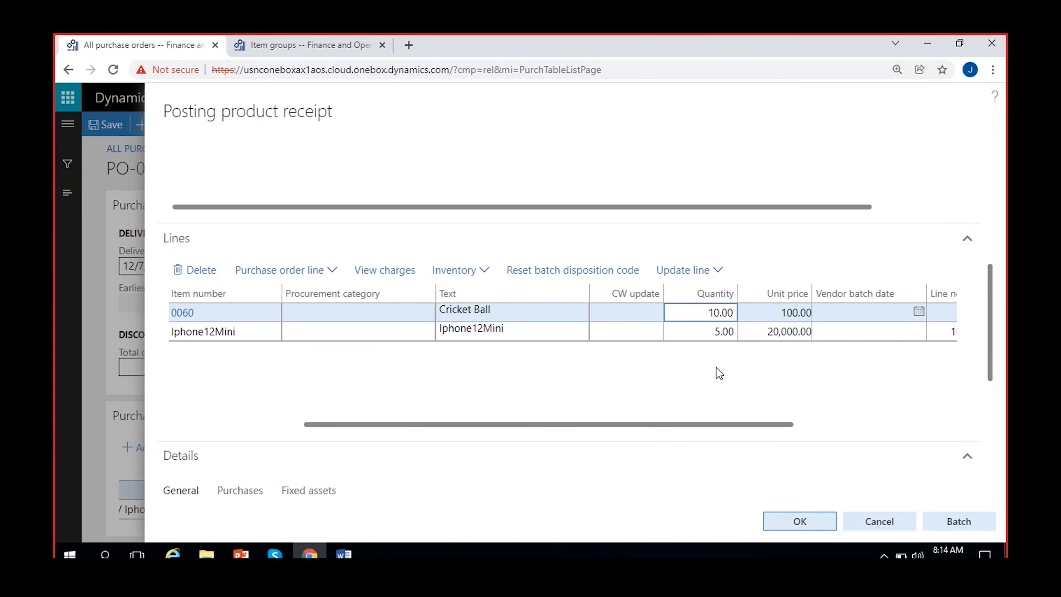
{"action": "left_click", "coordinate": [716, 313]}
{"action": "key", "text": "BackSpace"}
{"action": "key", "text": "Delete"}
{"action": "type", "text": "8"}
{"action": "left_click", "coordinate": [718, 331]}
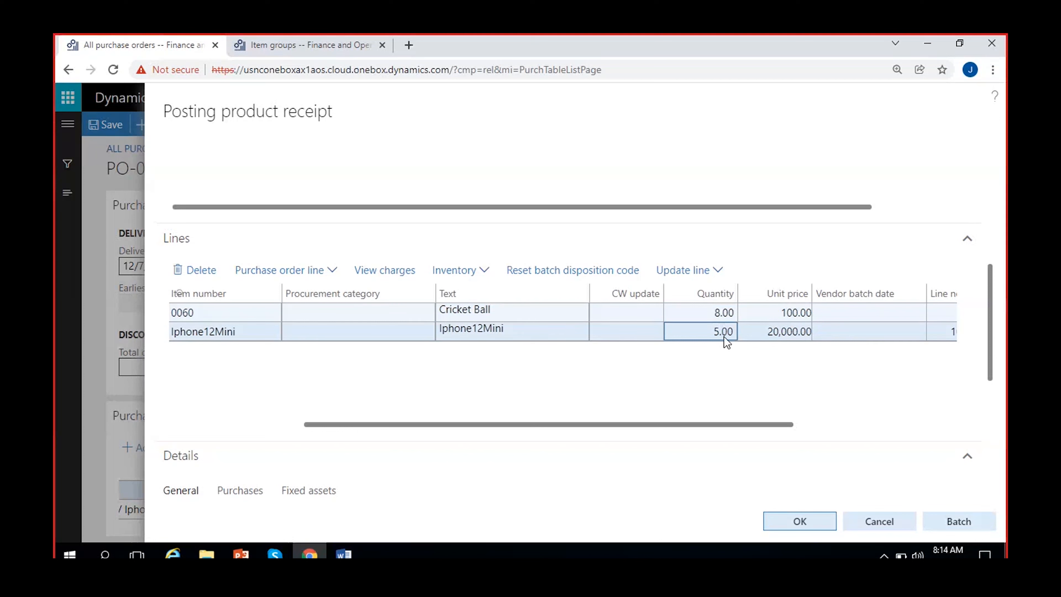
{"action": "key", "text": "BackSpace"}
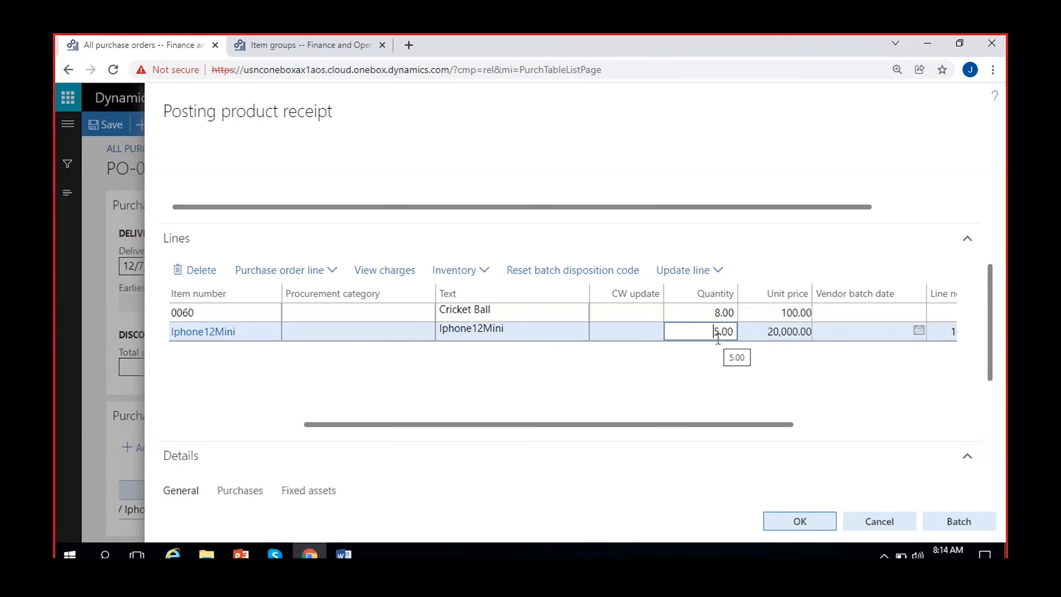
{"action": "type", "text": "3"}
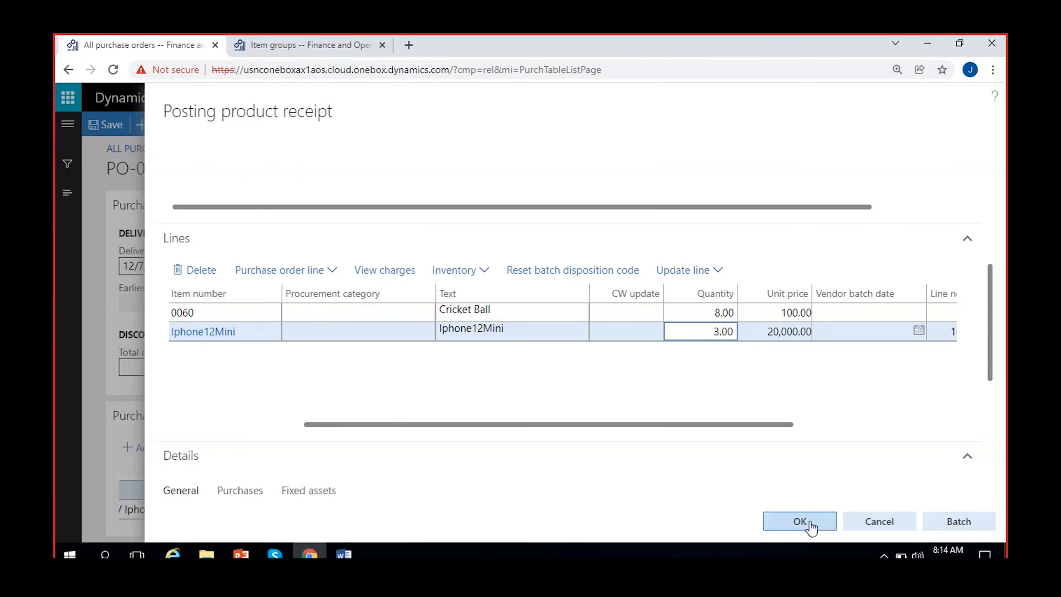
{"action": "scroll", "coordinate": [797, 407], "scroll_direction": "right", "scroll_amount": 3}
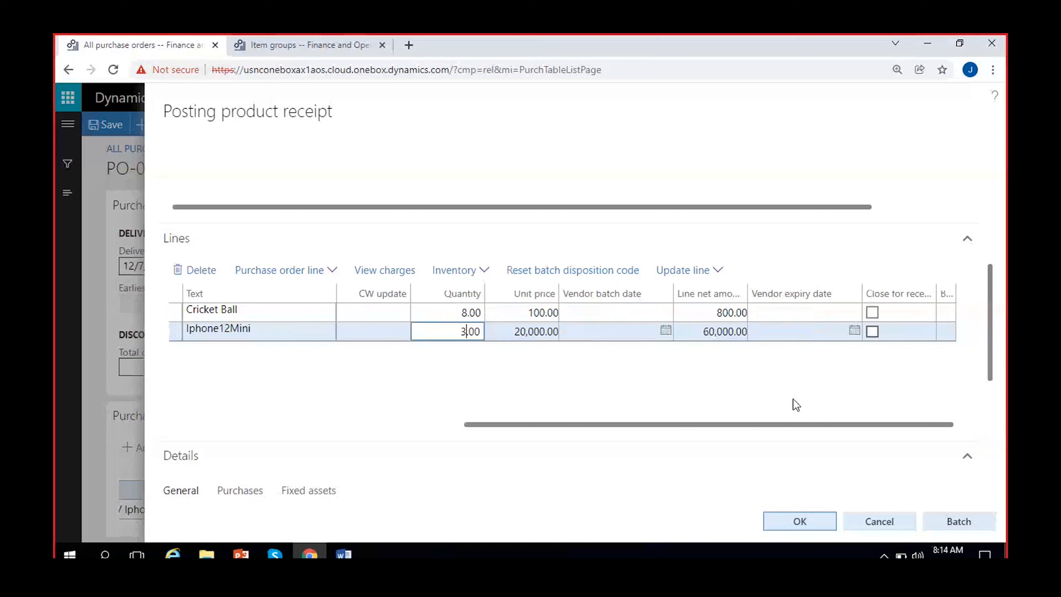
{"action": "left_click", "coordinate": [799, 524]}
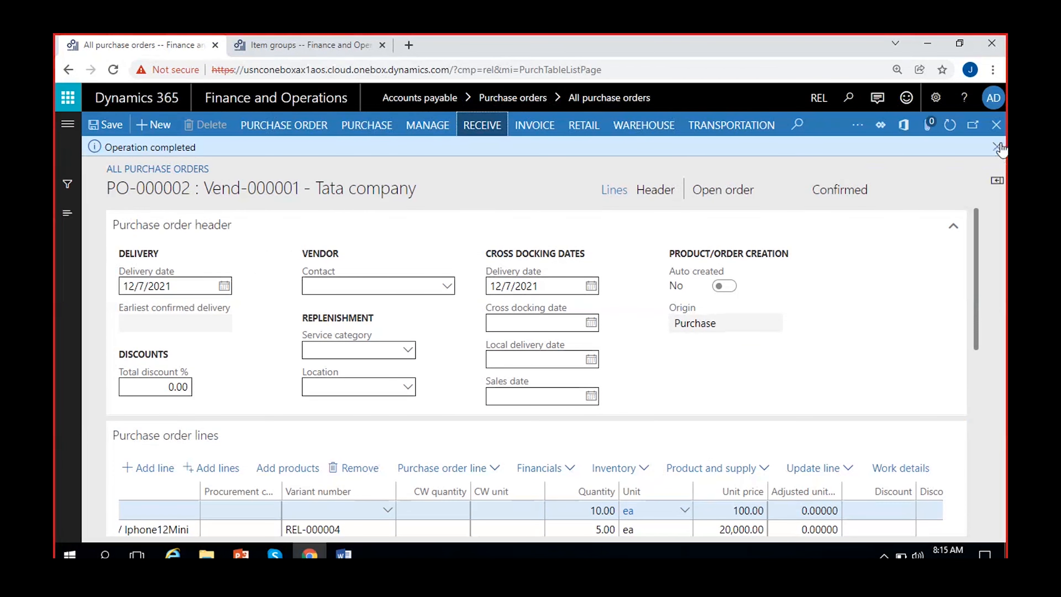
Dismiss the posting message and examine the purchase order's status after the partial receipt.
{"action": "left_click", "coordinate": [997, 147]}
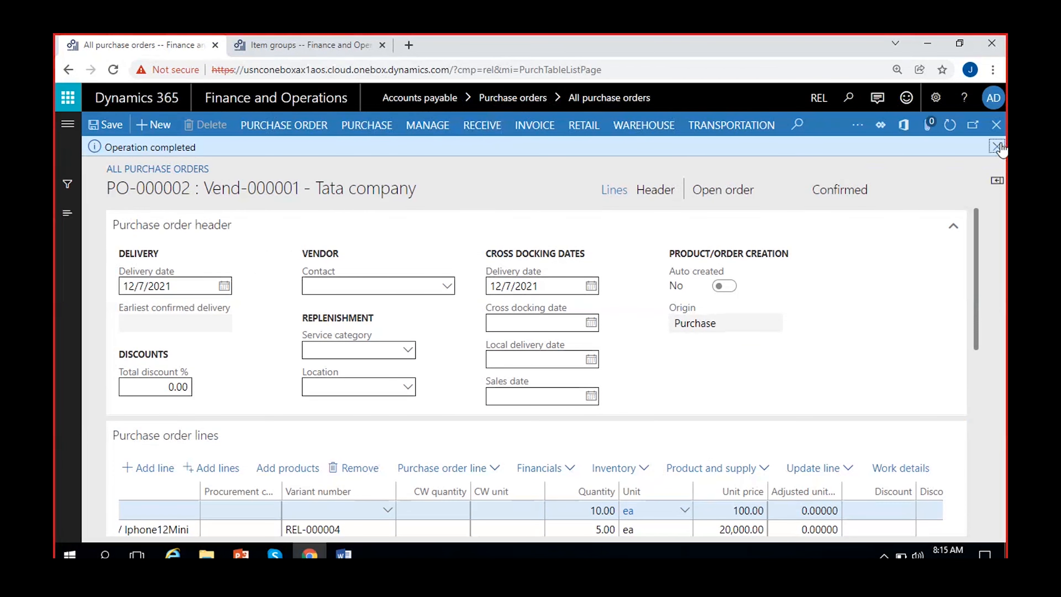
{"action": "left_click", "coordinate": [766, 172]}
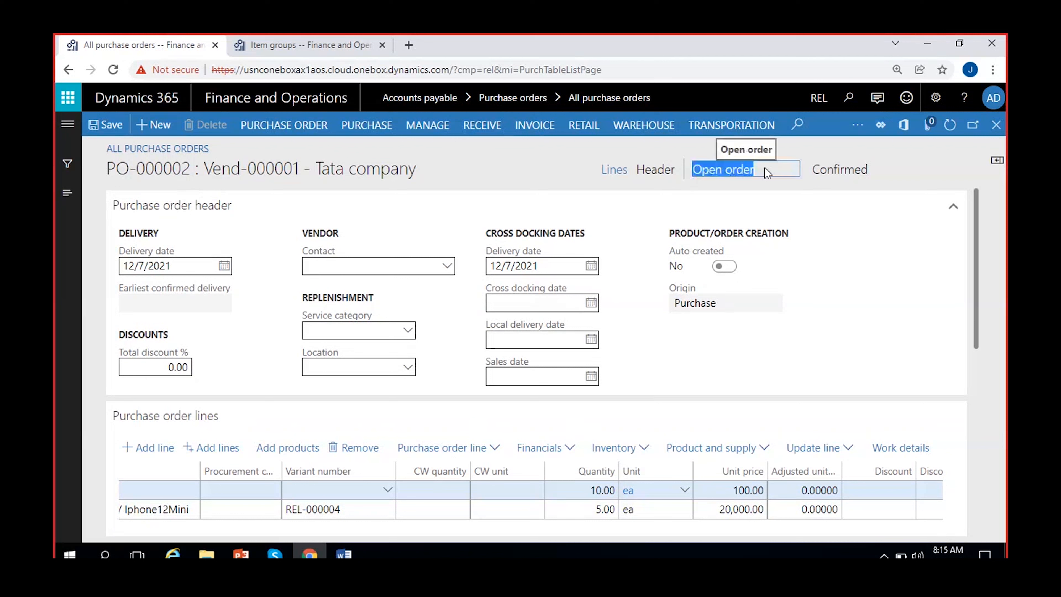
{"action": "left_click", "coordinate": [750, 182]}
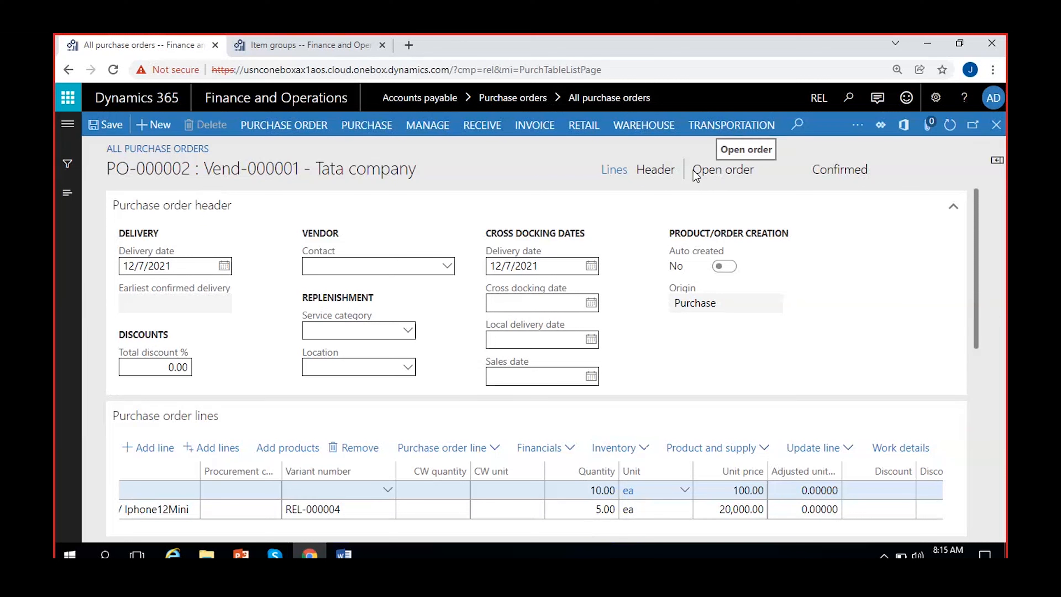
{"action": "left_click_drag", "start_coordinate": [699, 171], "coordinate": [764, 175]}
{"action": "left_click", "coordinate": [729, 186]}
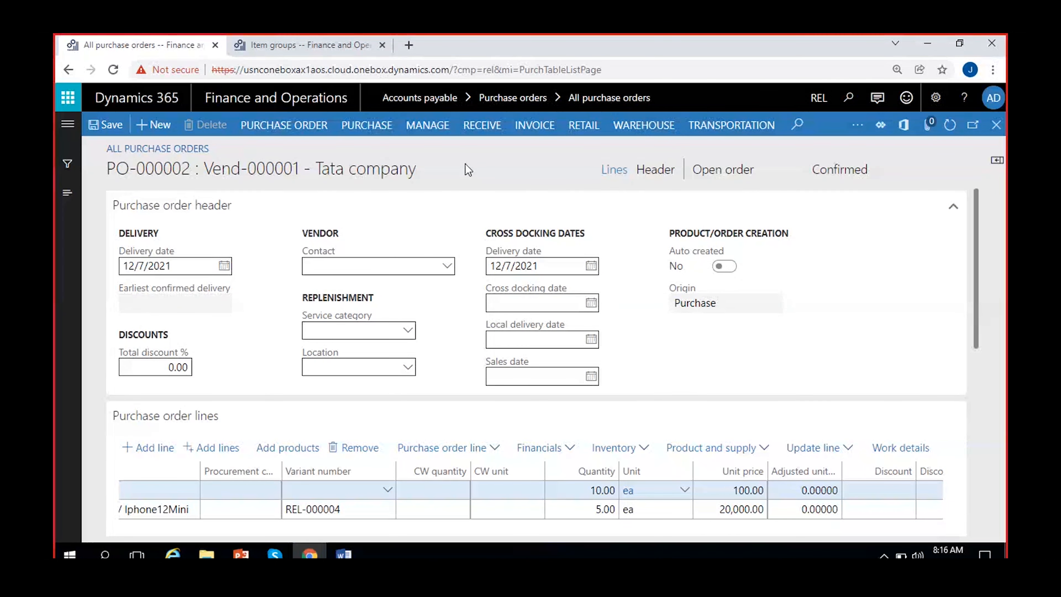
Start posting a second product receipt for the same purchase order and enter PRN-2.2 as the product receipt number.
{"action": "left_click", "coordinate": [479, 126]}
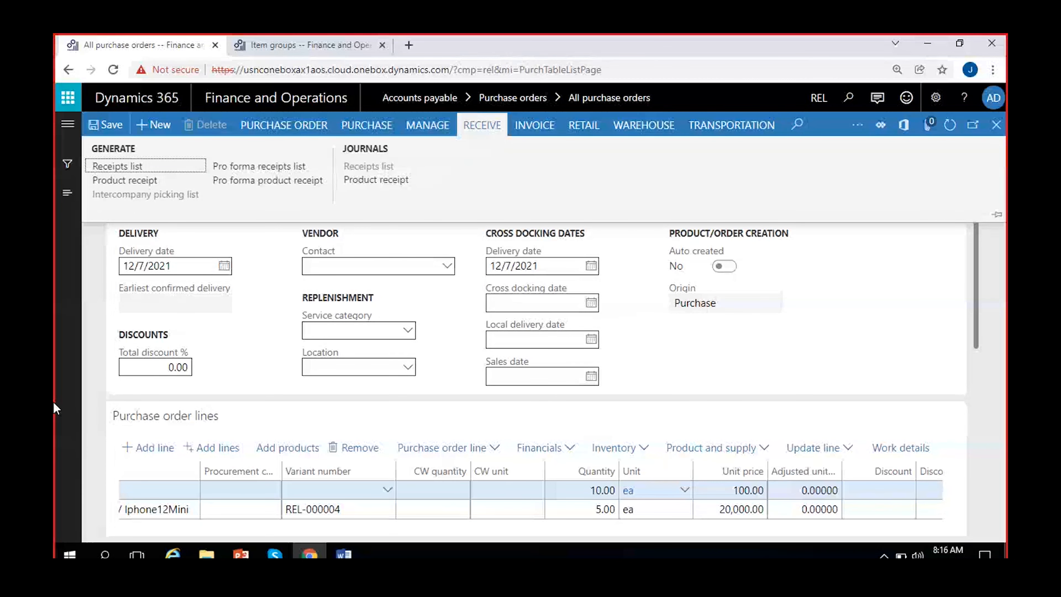
{"action": "left_click", "coordinate": [131, 187]}
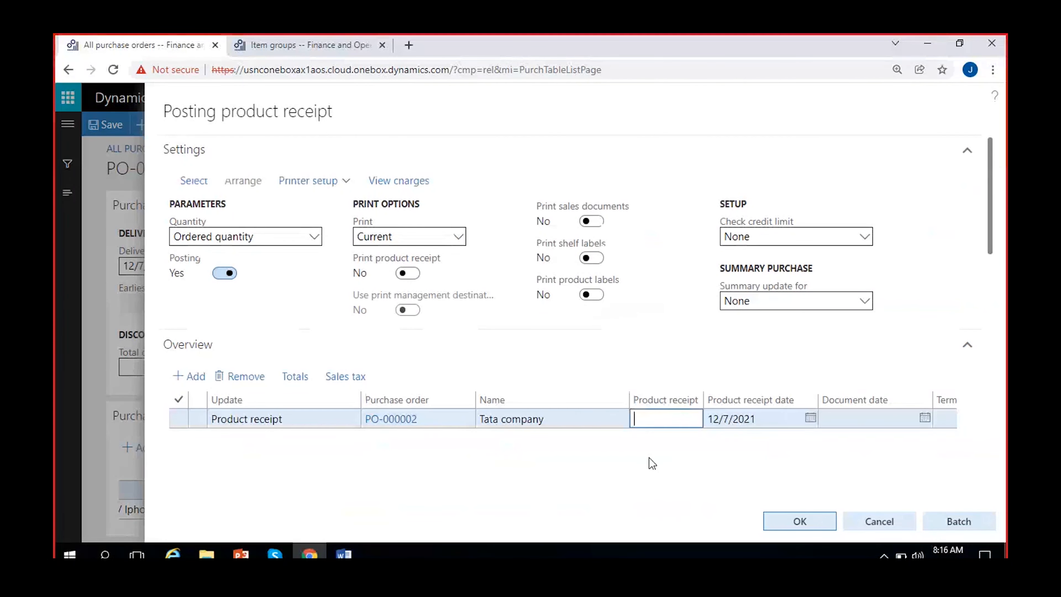
{"action": "type", "text": "PRN-2-2"}
{"action": "key", "text": "BackSpace"}
{"action": "key", "text": "BackSpace"}
{"action": "type", "text": ".2"}
Review the remaining quantities, unit prices and line net amounts of the Cricket Ball and Iphone12Mini receipt lines.
{"action": "left_click_drag", "start_coordinate": [990, 224], "coordinate": [994, 325]}
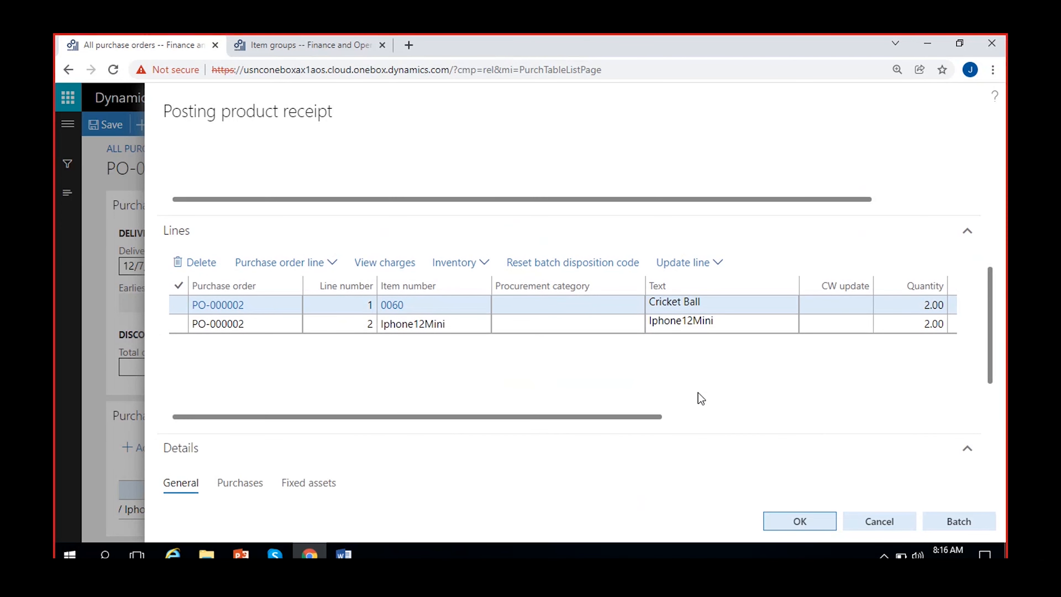
{"action": "scroll", "coordinate": [682, 370], "scroll_direction": "right", "scroll_amount": 5}
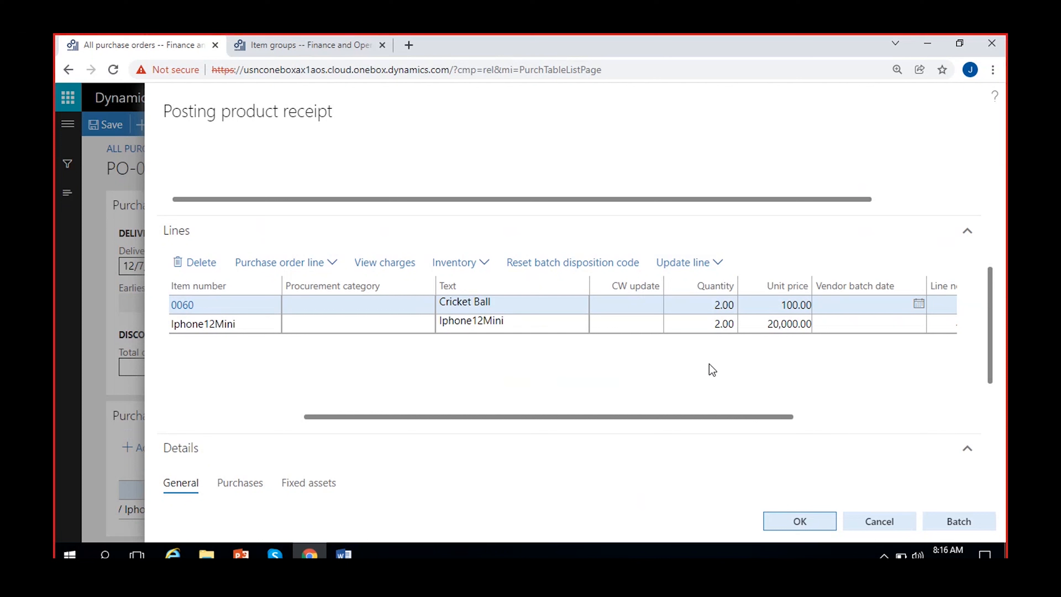
{"action": "scroll", "coordinate": [524, 371], "scroll_direction": "right", "scroll_amount": 3}
{"action": "scroll", "coordinate": [523, 370], "scroll_direction": "left", "scroll_amount": 5}
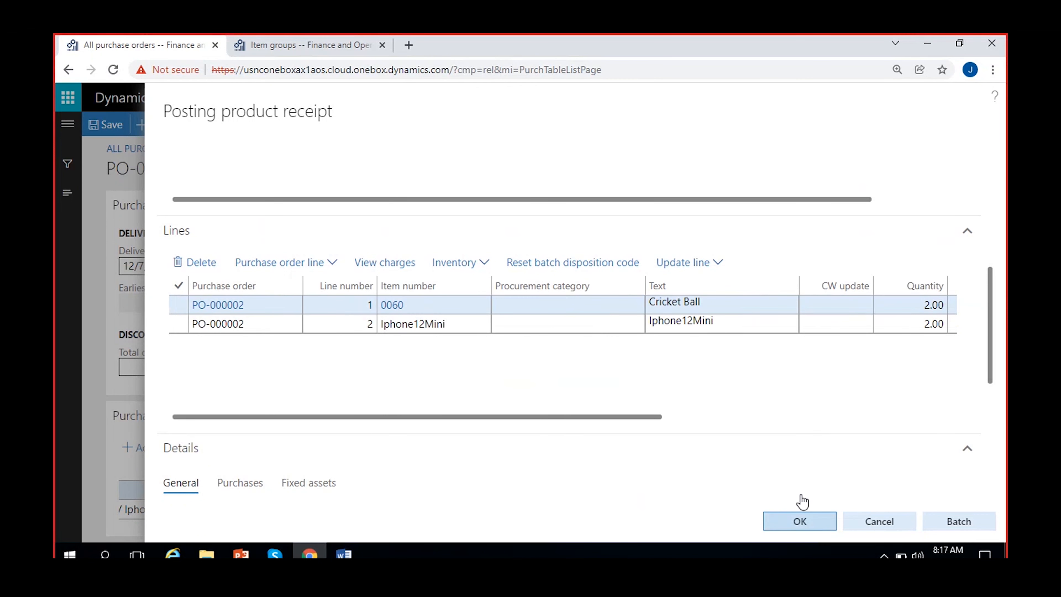
{"action": "scroll", "coordinate": [705, 380], "scroll_direction": "right", "scroll_amount": 3}
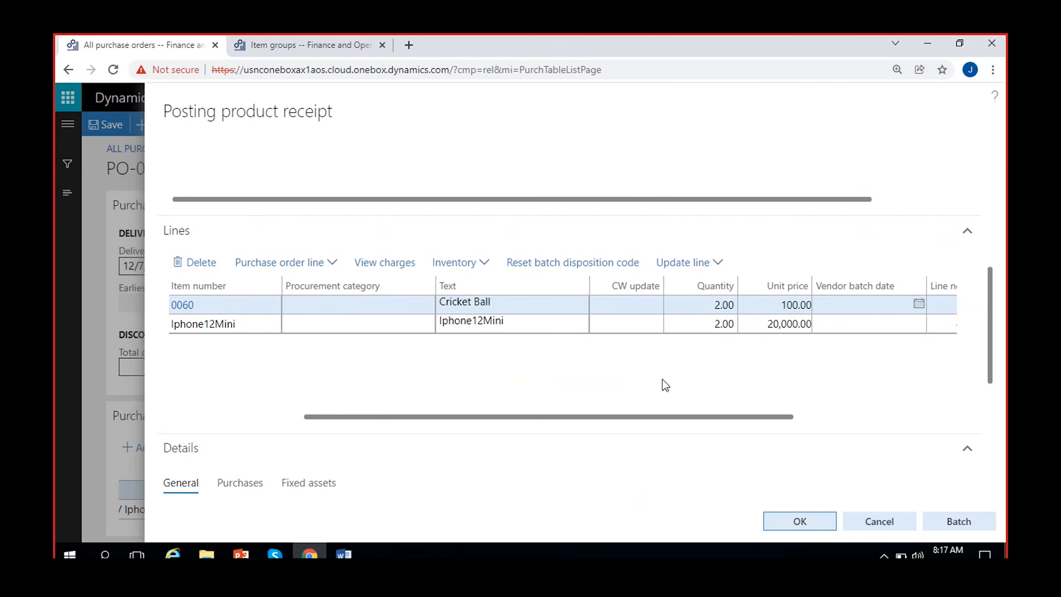
{"action": "scroll", "coordinate": [664, 383], "scroll_direction": "right", "scroll_amount": 2}
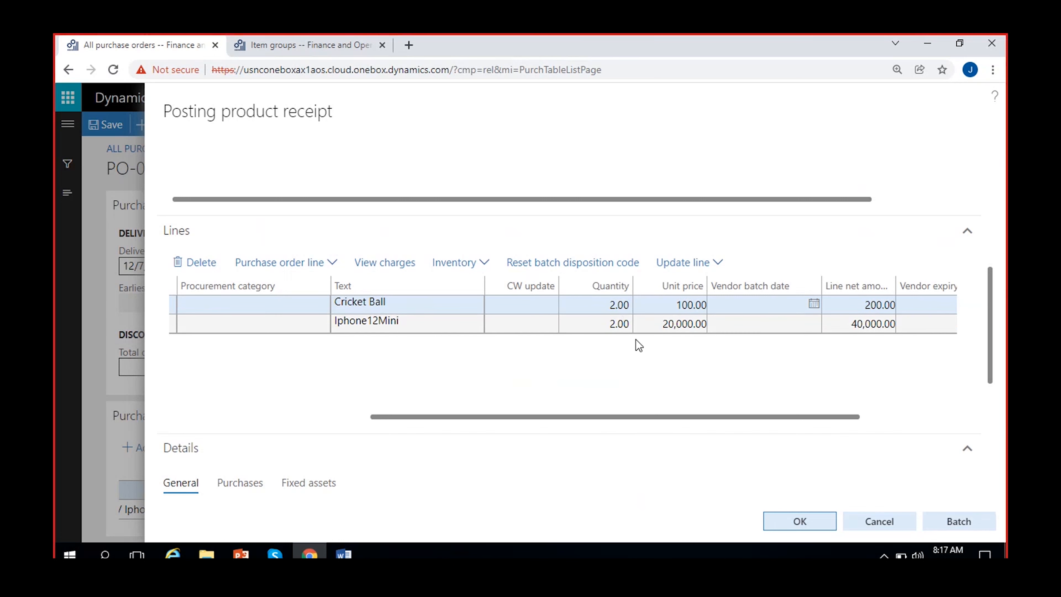
{"action": "scroll", "coordinate": [682, 372], "scroll_direction": "right", "scroll_amount": 1}
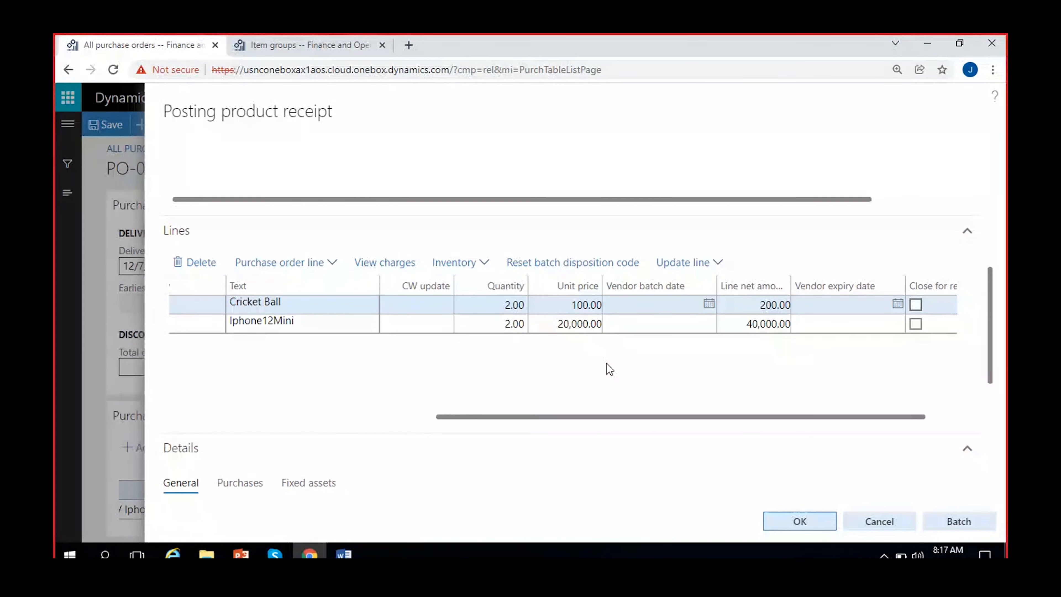
Mark the Cricket Ball line as closed for receipt, set its quantity to 1, and try to post the product receipt.
{"action": "scroll", "coordinate": [507, 364], "scroll_direction": "right", "scroll_amount": 2}
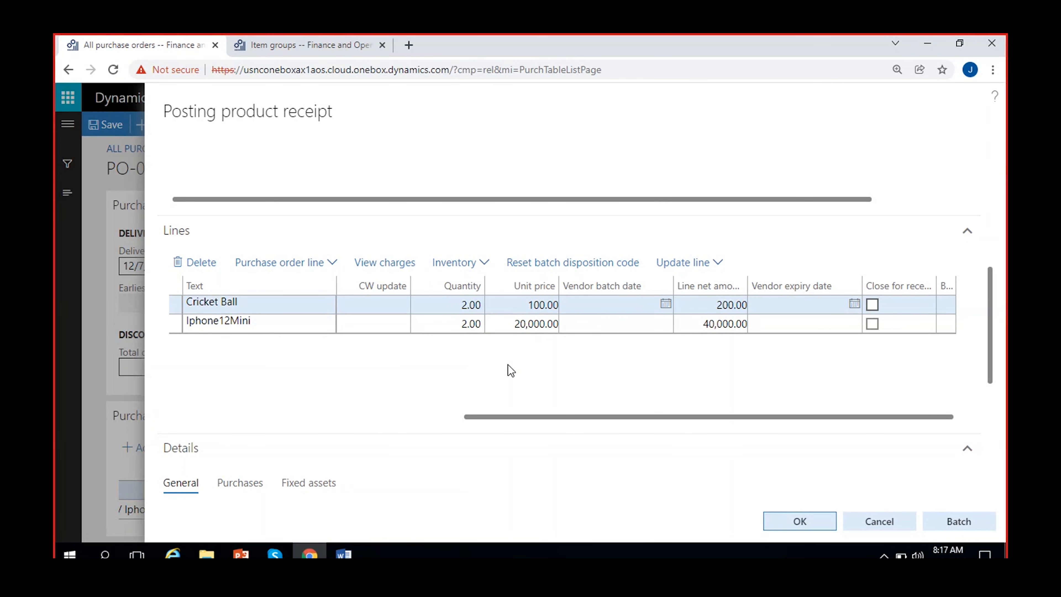
{"action": "left_click", "coordinate": [407, 324]}
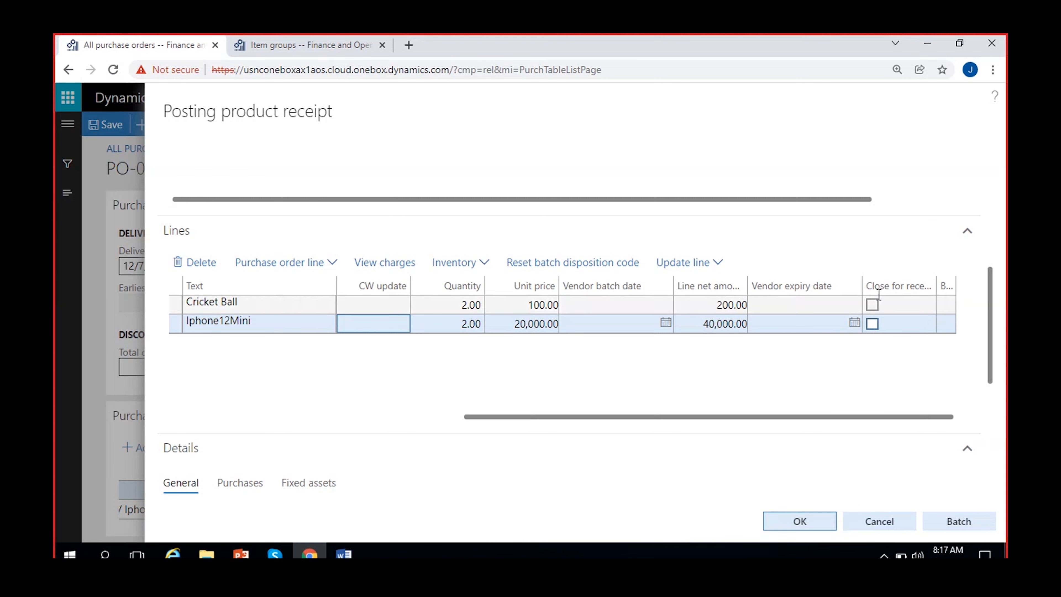
{"action": "mouse_move", "coordinate": [895, 289]}
{"action": "left_click", "coordinate": [873, 305]}
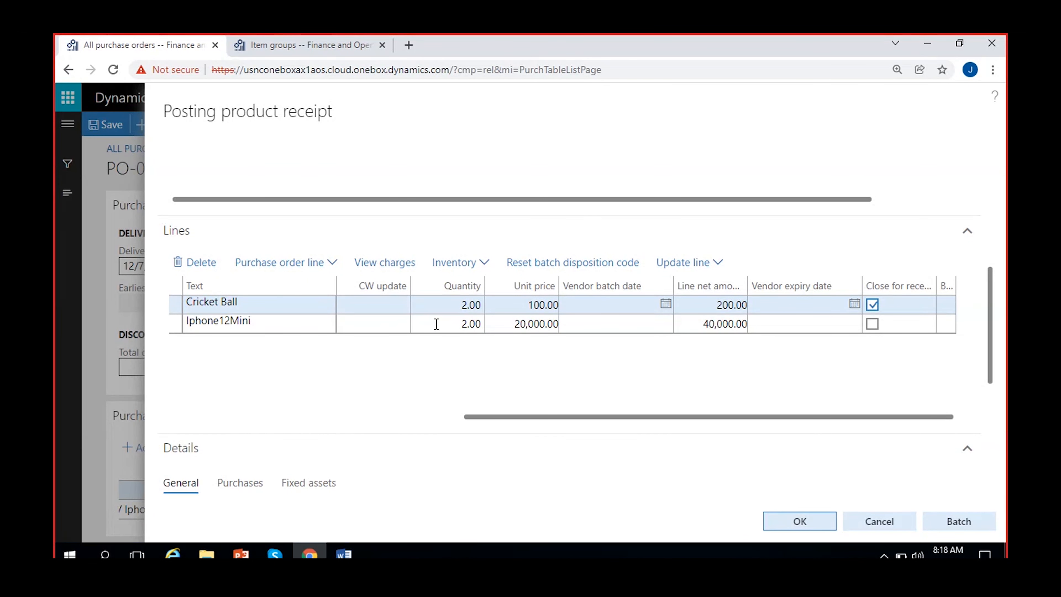
{"action": "left_click", "coordinate": [469, 307]}
{"action": "key", "text": "BackSpace"}
{"action": "type", "text": "1"}
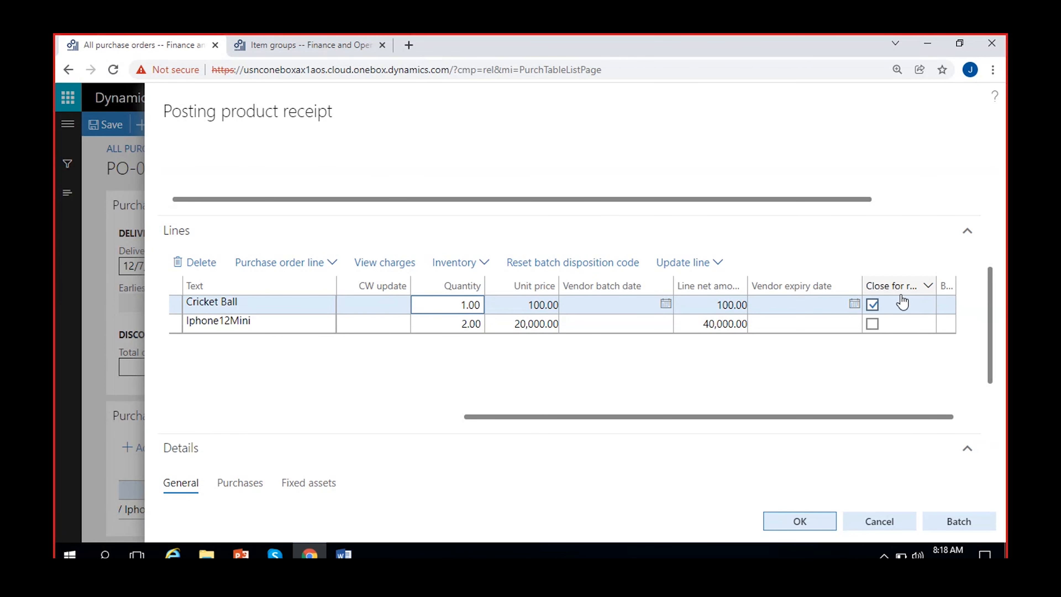
{"action": "mouse_move", "coordinate": [909, 298]}
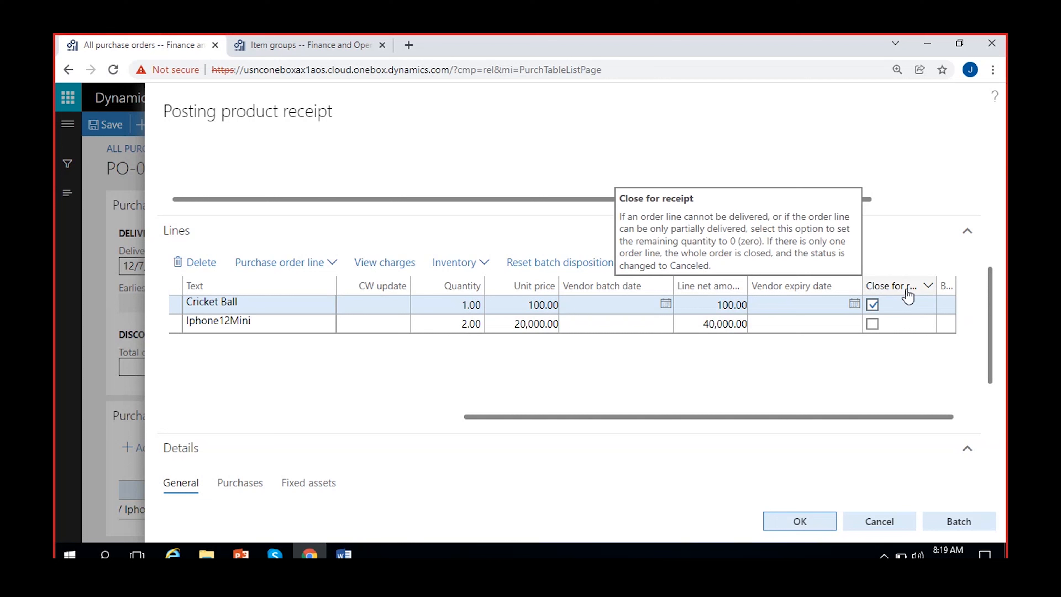
{"action": "left_click", "coordinate": [418, 323]}
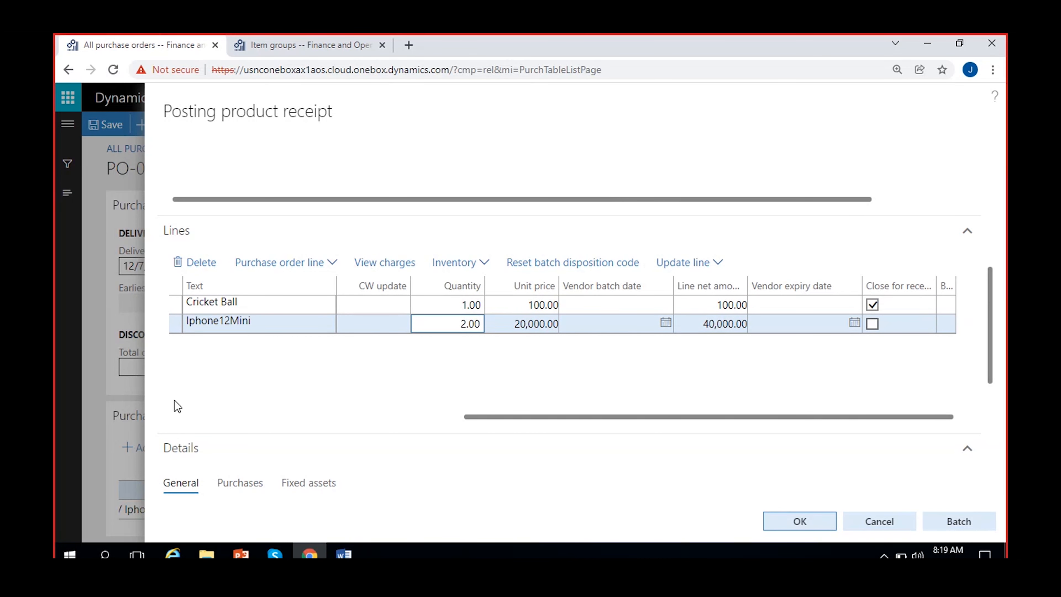
{"action": "left_click", "coordinate": [808, 522]}
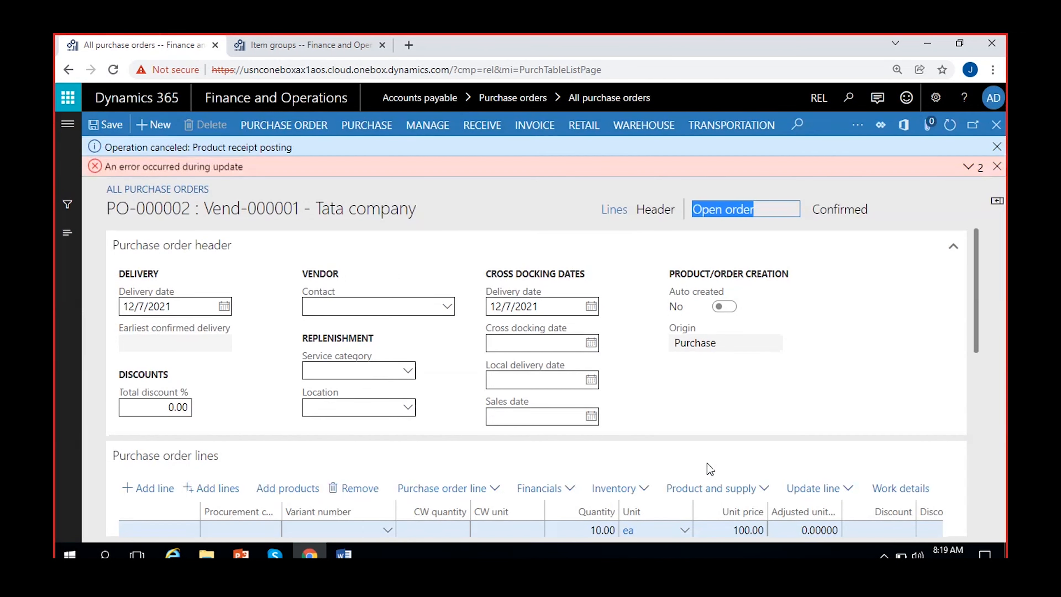
Examine the posting error details for the purchase order's rejected product receipt.
{"action": "left_click", "coordinate": [968, 167]}
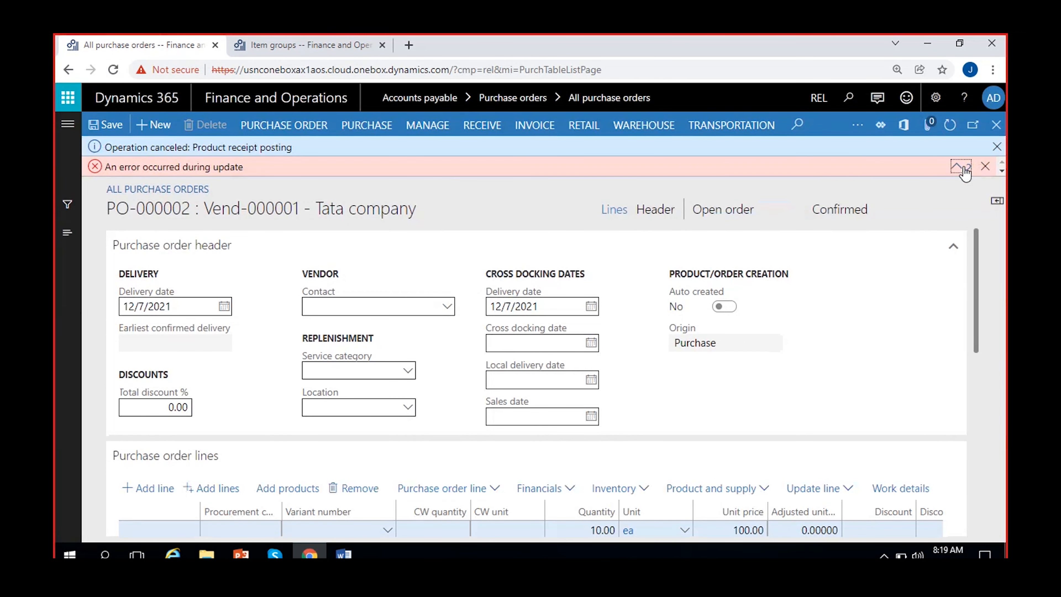
{"action": "left_click", "coordinate": [964, 188]}
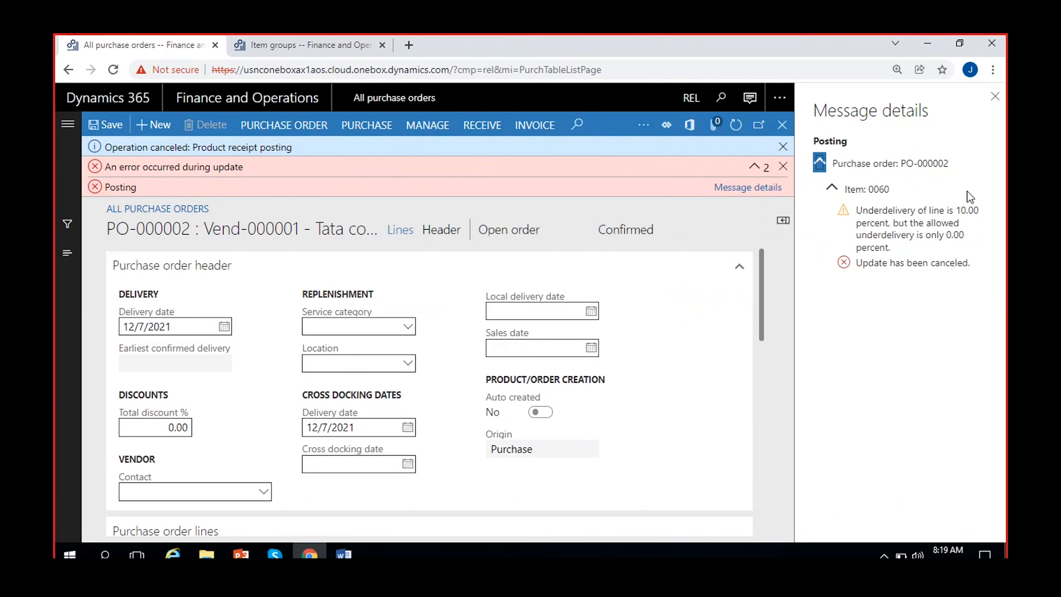
{"action": "left_click_drag", "start_coordinate": [856, 209], "coordinate": [907, 256]}
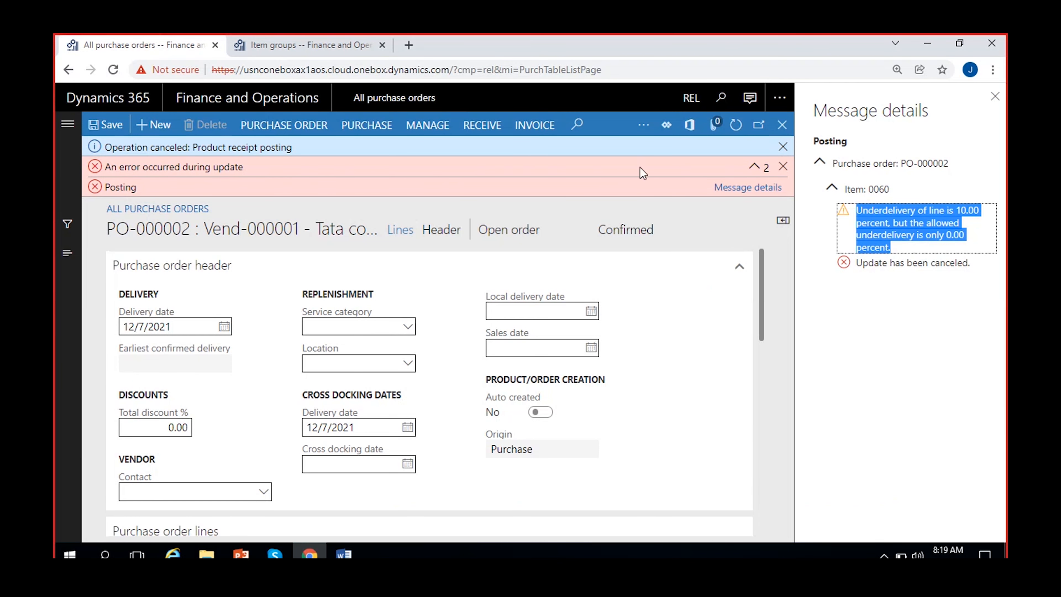
Switch to the Item groups browser tab and open the Procurement and sourcing parameters there.
{"action": "left_click", "coordinate": [311, 44]}
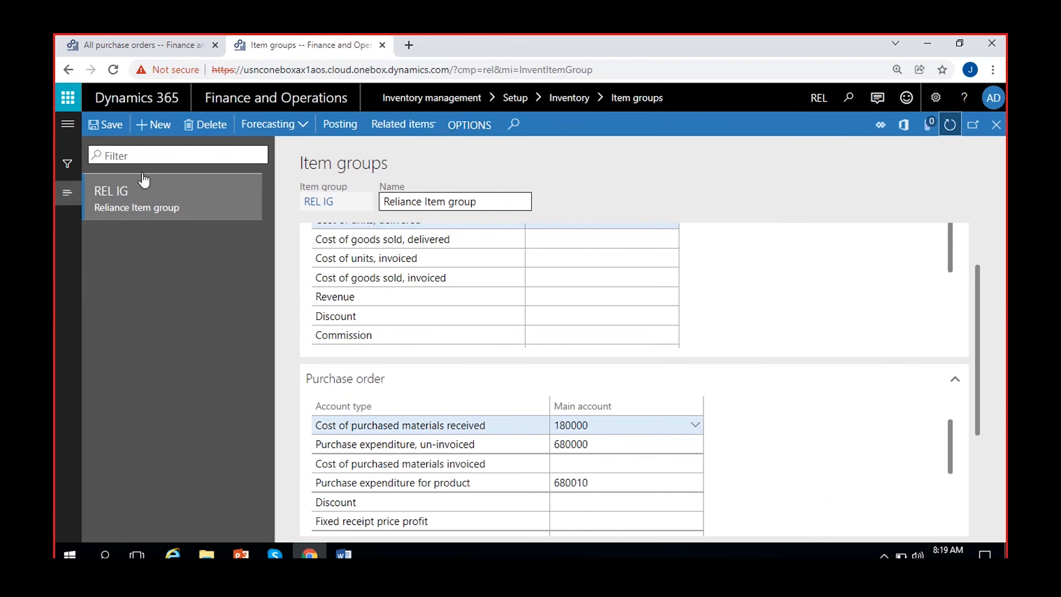
{"action": "left_click", "coordinate": [66, 131]}
{"action": "scroll", "coordinate": [110, 403], "scroll_direction": "down", "scroll_amount": 6}
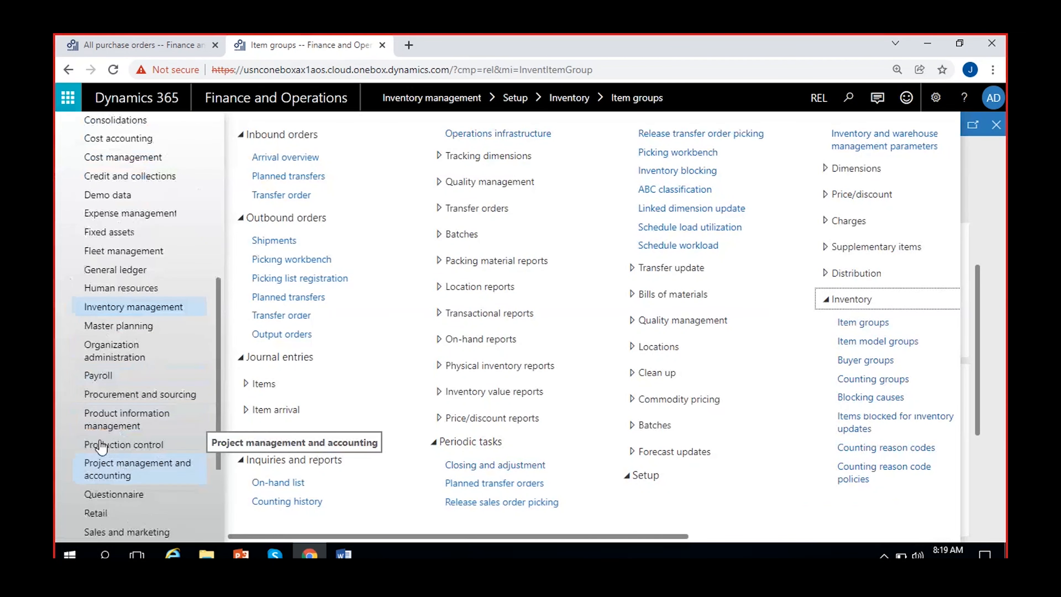
{"action": "left_click", "coordinate": [110, 398]}
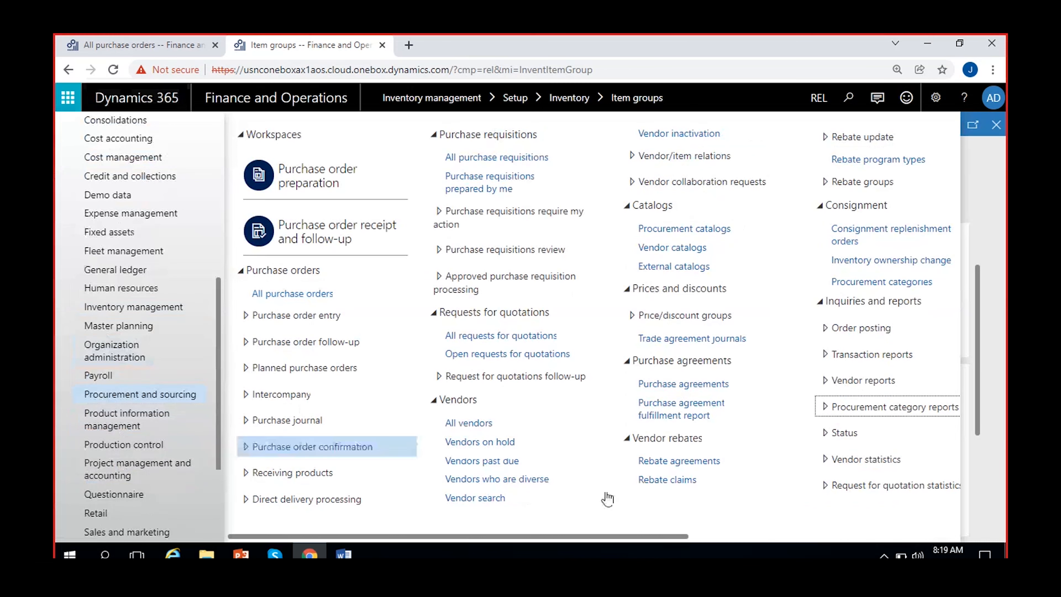
{"action": "left_click_drag", "start_coordinate": [555, 537], "coordinate": [839, 536]}
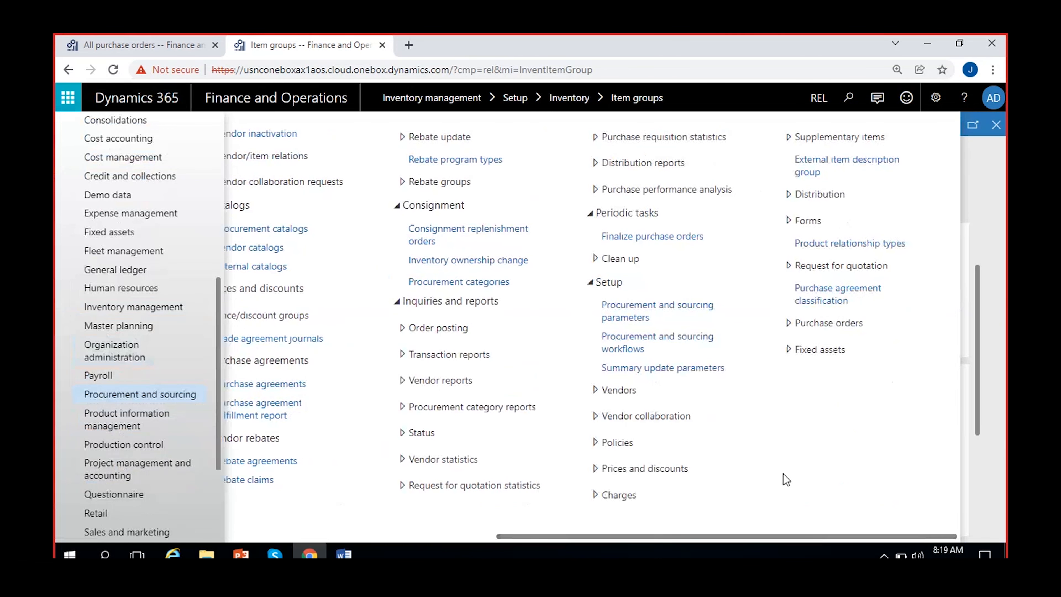
{"action": "left_click", "coordinate": [650, 311]}
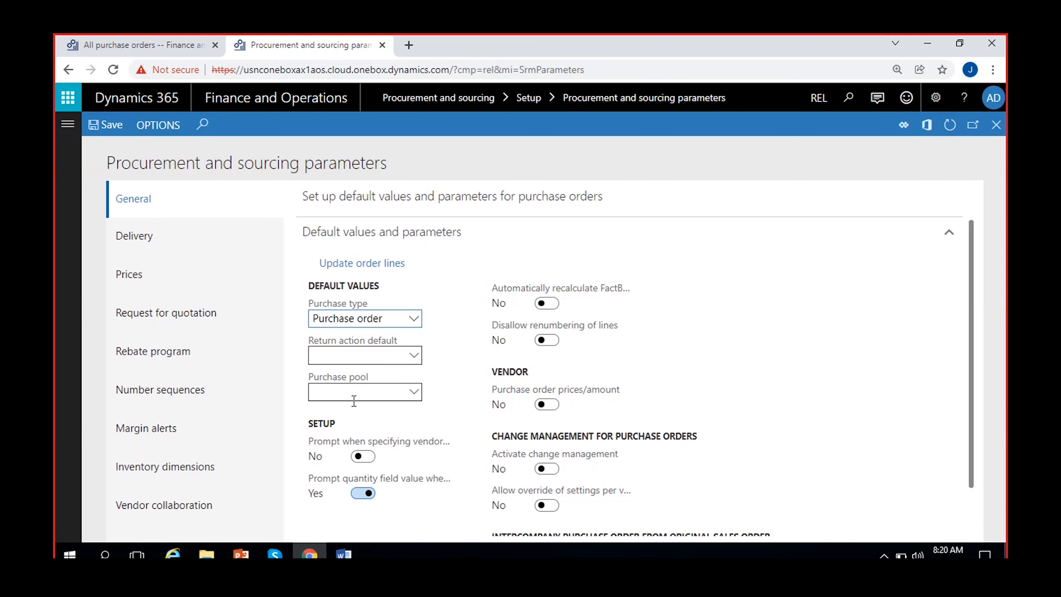
Set Accept underdelivery and Accept overdelivery to Yes in the product delivery parameters.
{"action": "left_click", "coordinate": [166, 243]}
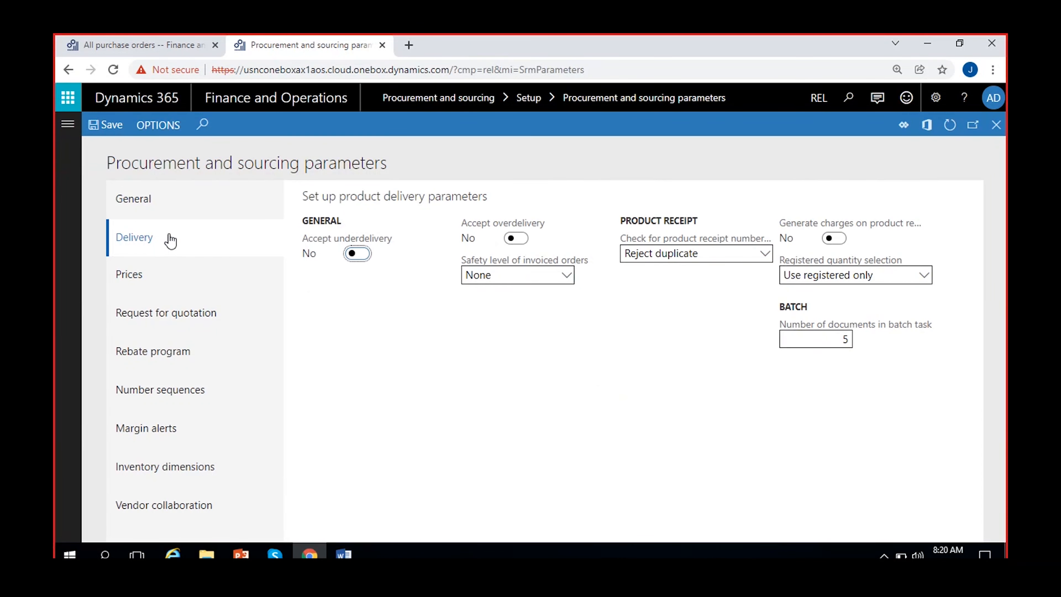
{"action": "left_click", "coordinate": [358, 253]}
{"action": "left_click", "coordinate": [520, 239]}
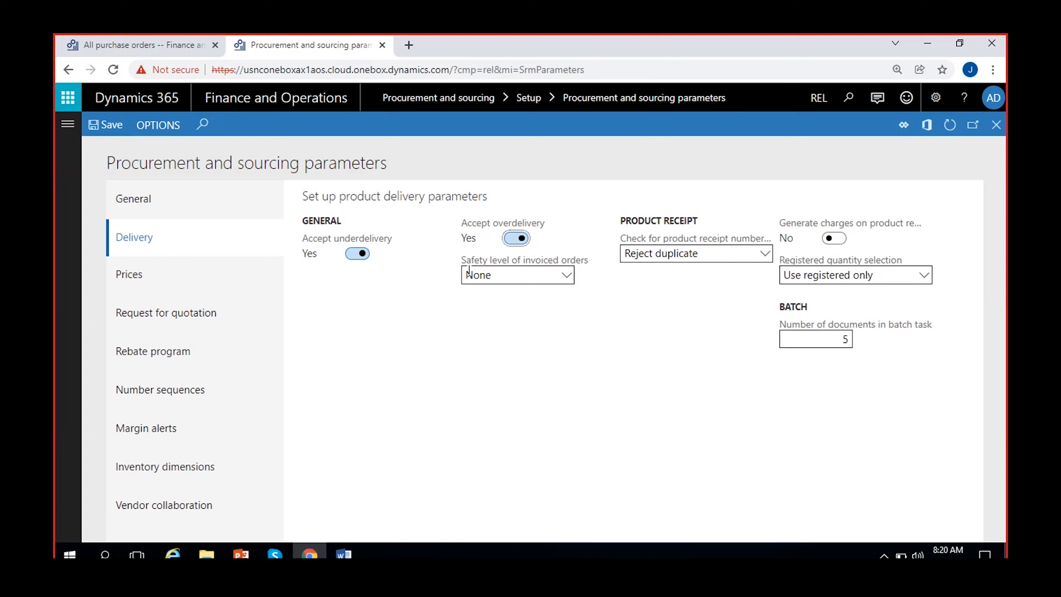
Return to the purchase order, show the Cricket Ball line's delivery details, and dismiss the posting messages.
{"action": "left_click", "coordinate": [162, 41]}
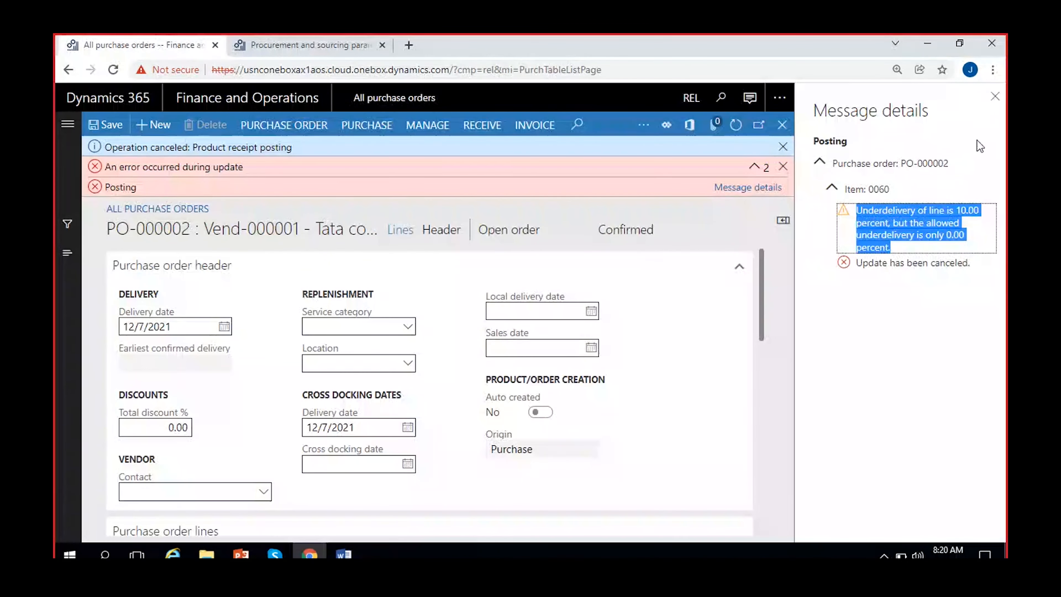
{"action": "scroll", "coordinate": [452, 421], "scroll_direction": "down", "scroll_amount": 5}
{"action": "left_click", "coordinate": [399, 413]}
{"action": "scroll", "coordinate": [388, 459], "scroll_direction": "down", "scroll_amount": 5}
{"action": "scroll", "coordinate": [386, 462], "scroll_direction": "up", "scroll_amount": 1}
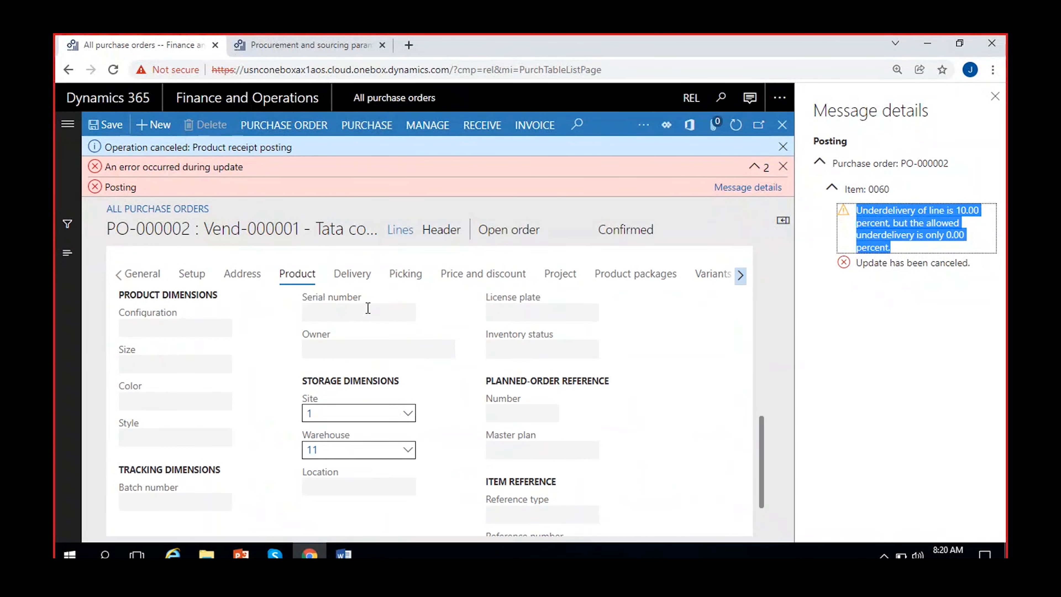
{"action": "left_click", "coordinate": [353, 274]}
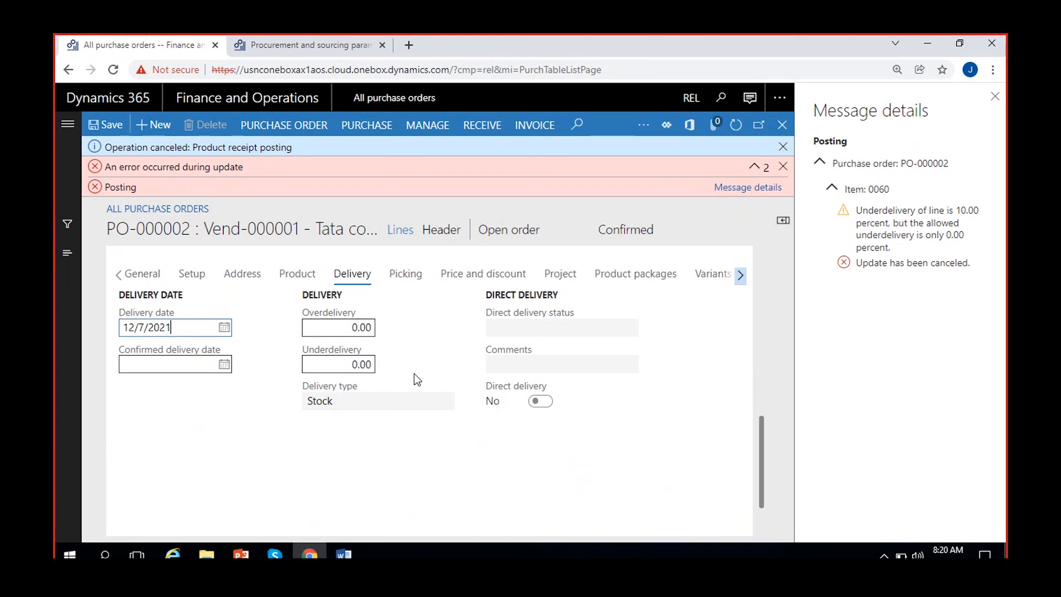
{"action": "left_click", "coordinate": [783, 167]}
{"action": "left_click", "coordinate": [783, 146]}
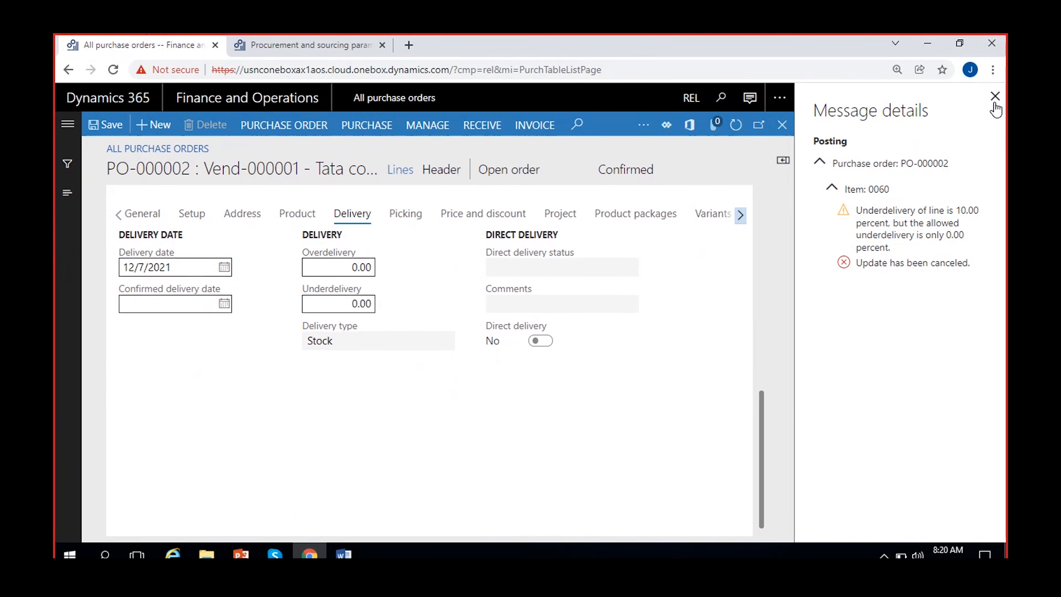
{"action": "left_click", "coordinate": [768, 293]}
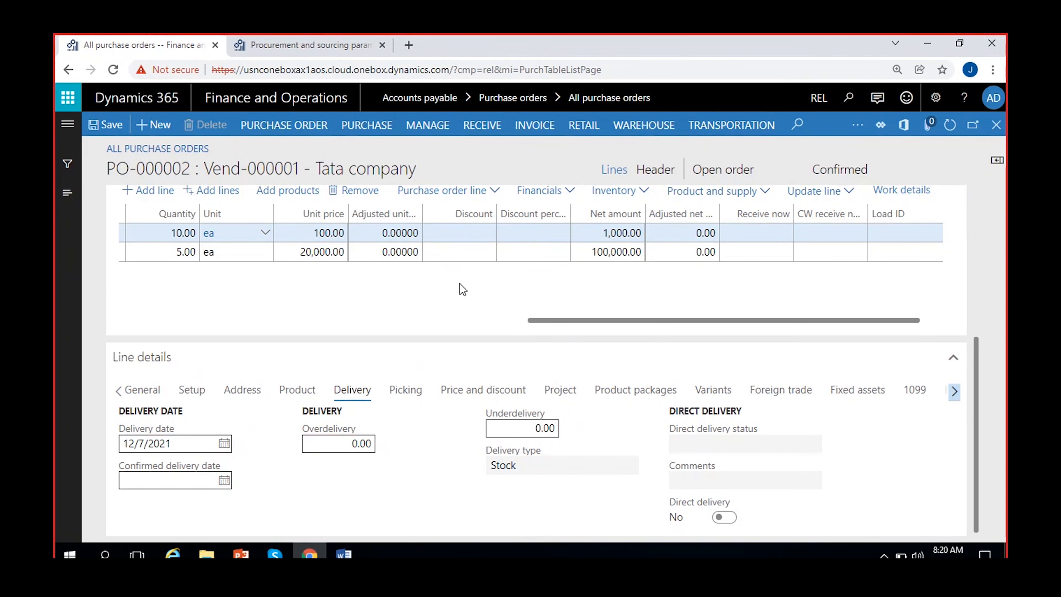
Start a new product receipt for the order with number PRN-2.2 and product receipt date 12/10/2021.
{"action": "left_click", "coordinate": [480, 126]}
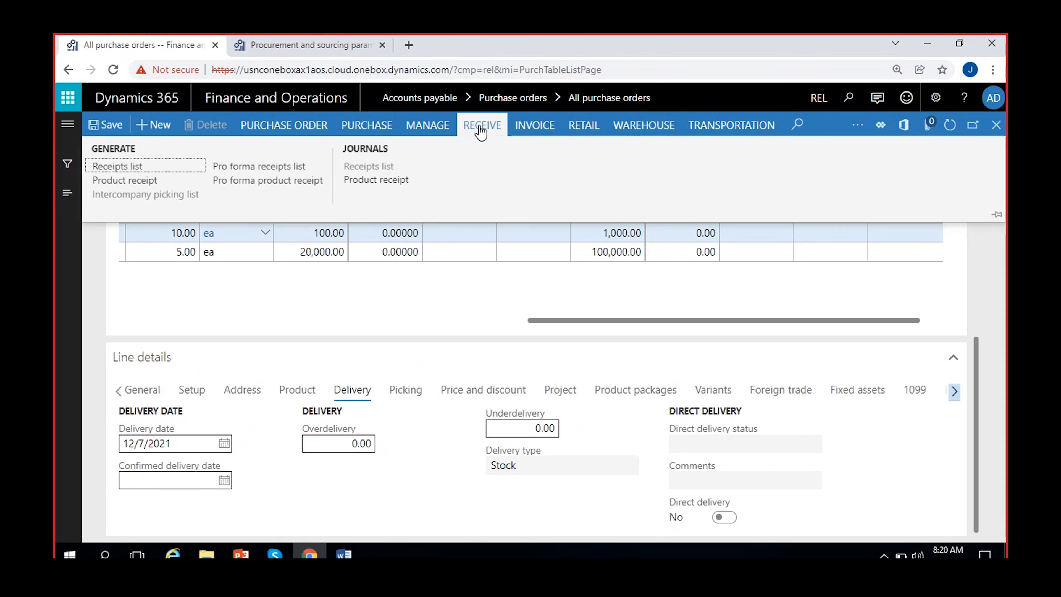
{"action": "left_click", "coordinate": [126, 182]}
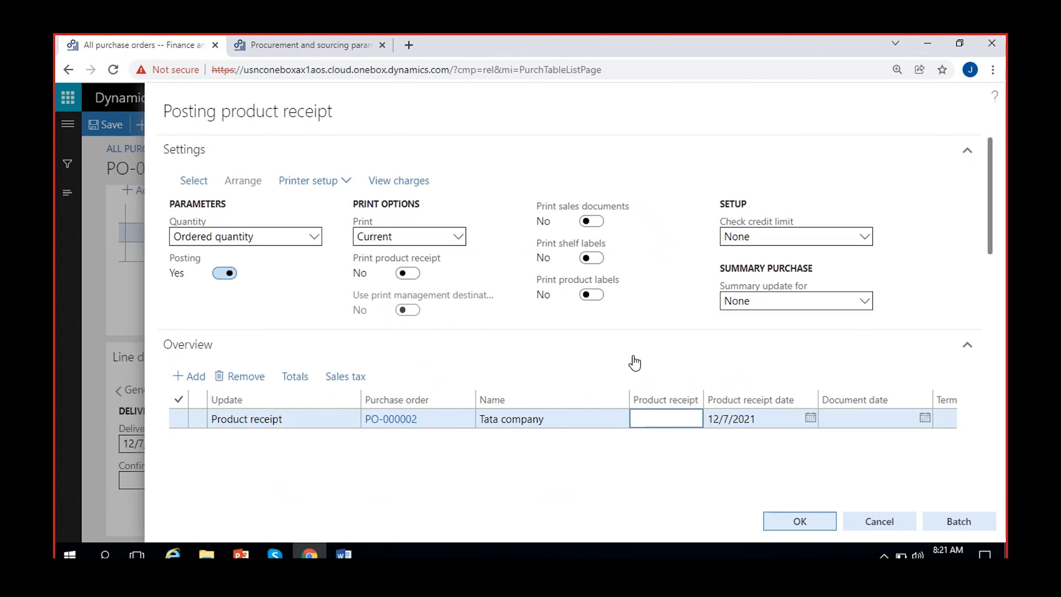
{"action": "type", "text": "PRN-2.2"}
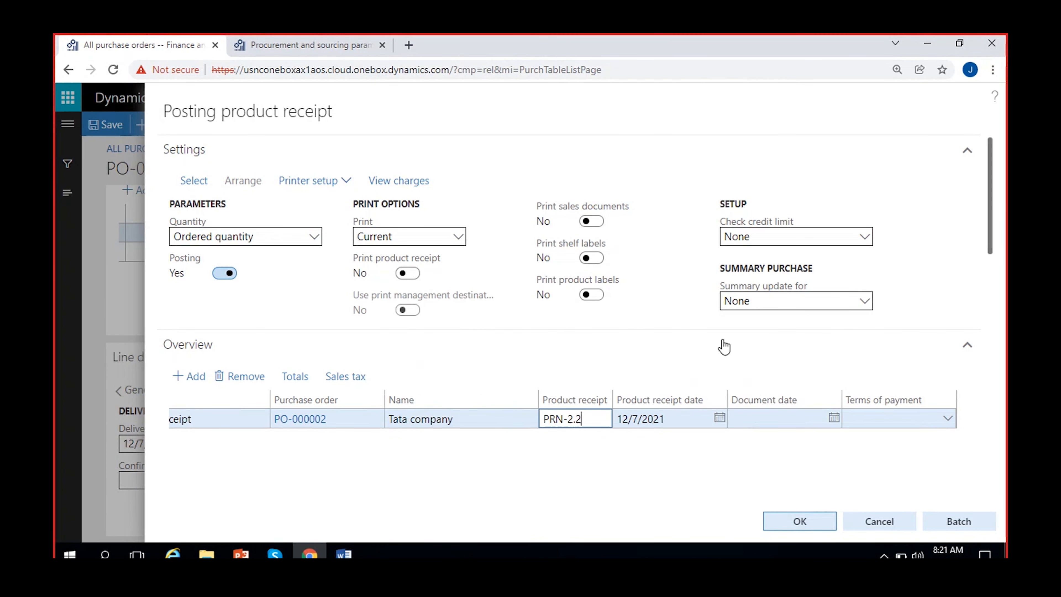
{"action": "left_click", "coordinate": [719, 417]}
{"action": "left_click", "coordinate": [741, 299]}
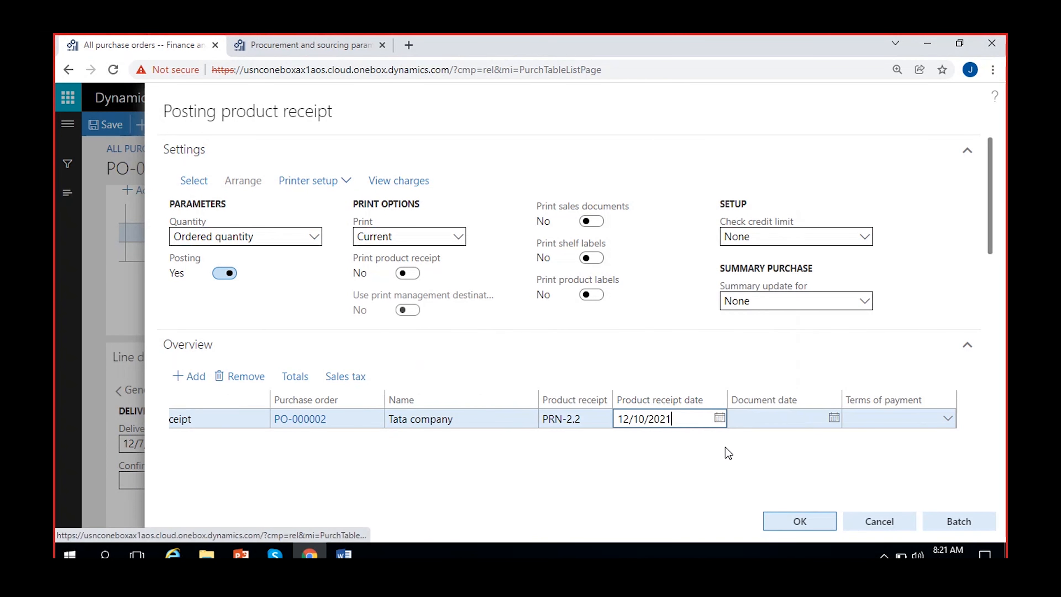
Set the Cricket Ball receipt quantity to 1, close that line for receipt, and try to post receipt PRN-2.2.
{"action": "left_click_drag", "start_coordinate": [989, 204], "coordinate": [996, 334]}
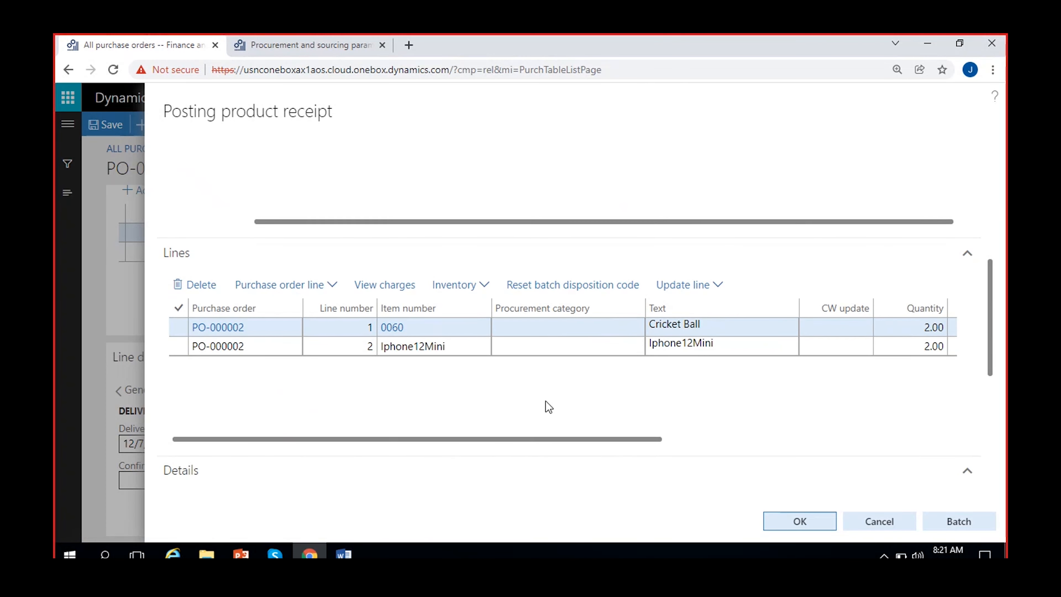
{"action": "scroll", "coordinate": [554, 389], "scroll_direction": "right", "scroll_amount": 5}
{"action": "left_click", "coordinate": [510, 326]}
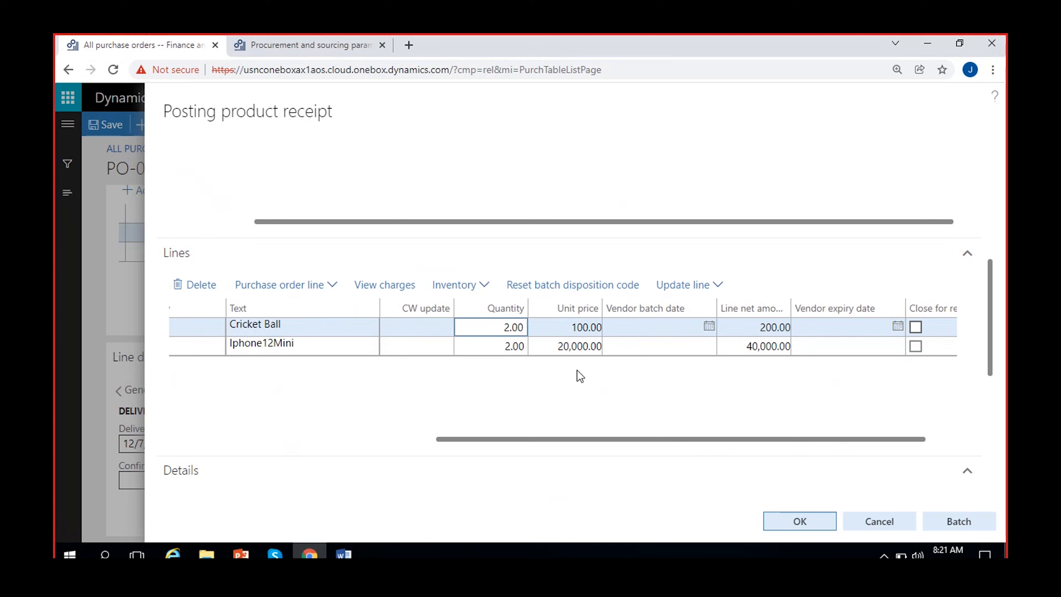
{"action": "key", "text": "BackSpace"}
{"action": "type", "text": "1"}
{"action": "left_click", "coordinate": [915, 327]}
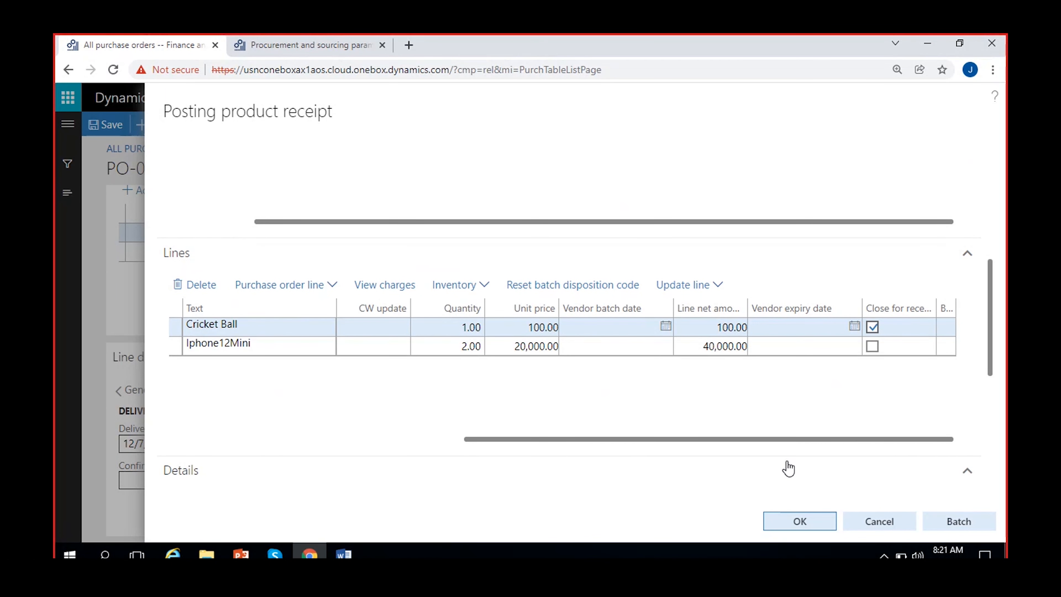
{"action": "left_click", "coordinate": [799, 523]}
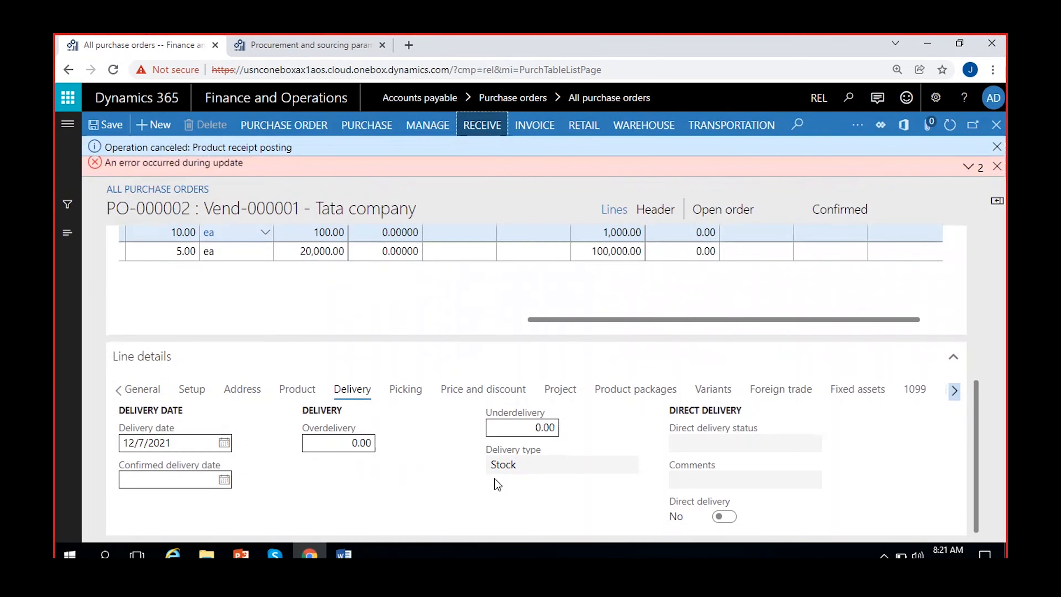
Examine the error details of the second posting attempt and dismiss the messages.
{"action": "left_click", "coordinate": [969, 167]}
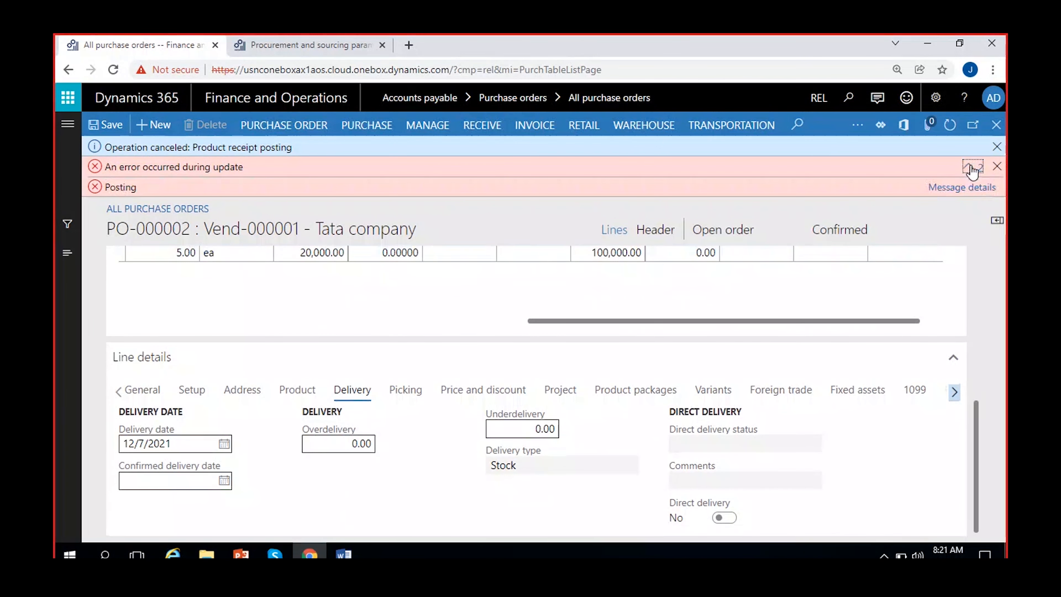
{"action": "left_click", "coordinate": [970, 186]}
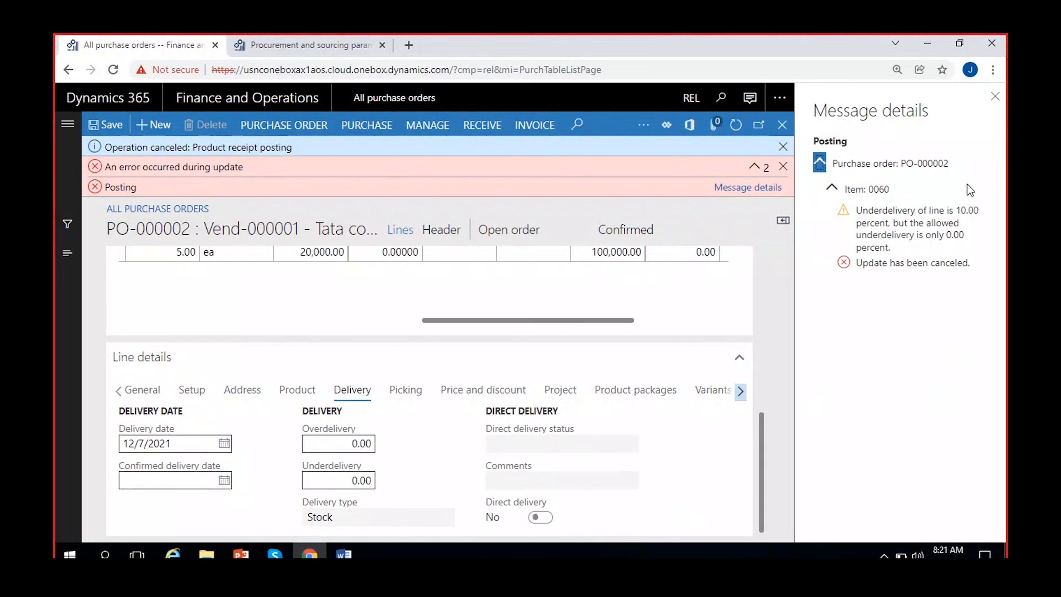
{"action": "left_click", "coordinate": [995, 96]}
{"action": "left_click", "coordinate": [997, 166]}
{"action": "left_click", "coordinate": [997, 146]}
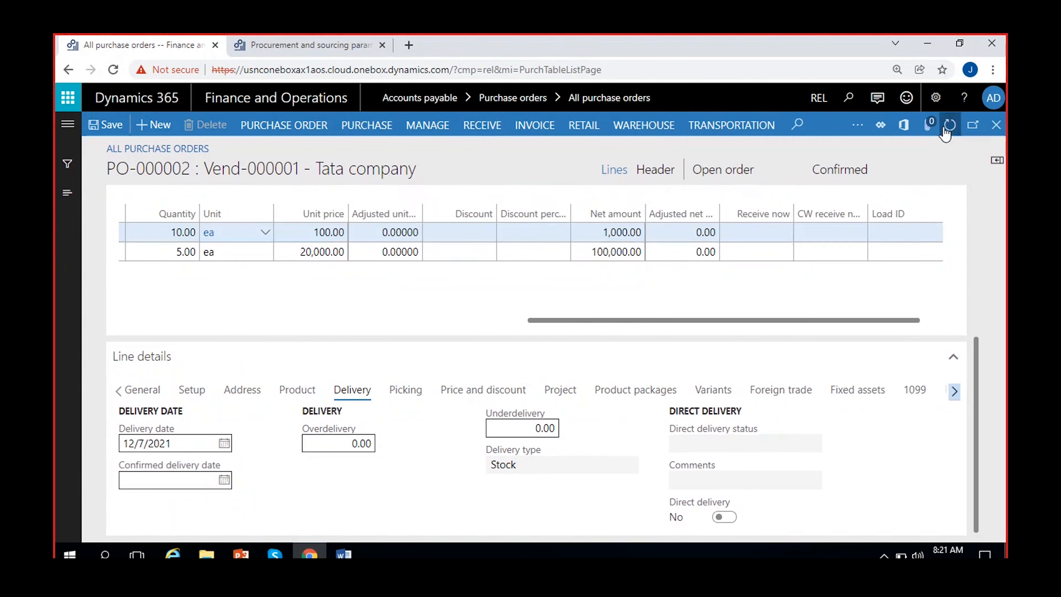
Refresh the purchase order and set the Cricket Ball line's Underdelivery percentage to 50.
{"action": "left_click", "coordinate": [943, 127]}
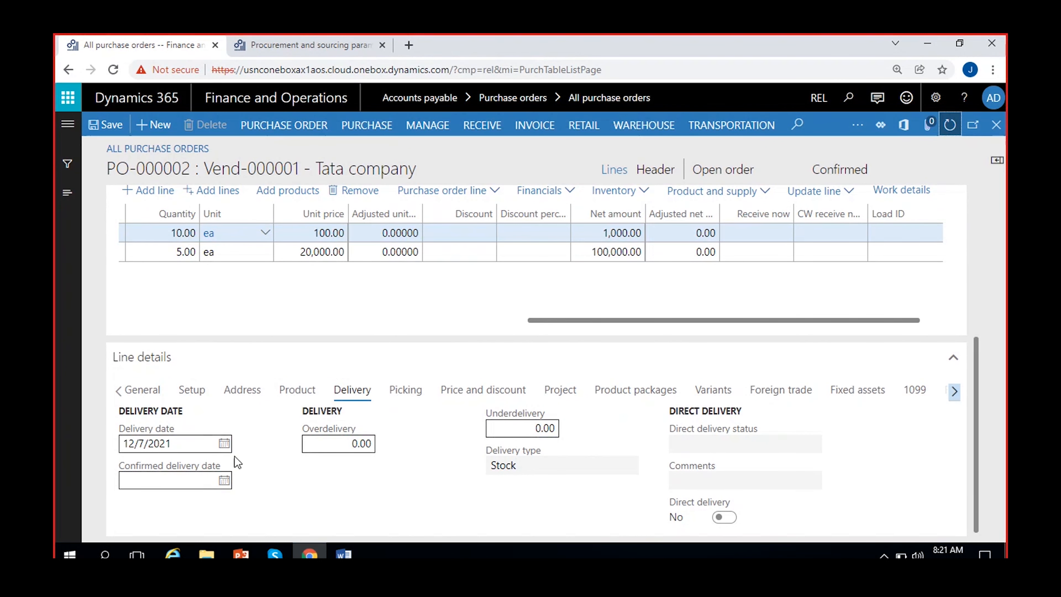
{"action": "left_click", "coordinate": [354, 444]}
{"action": "left_click", "coordinate": [510, 430]}
{"action": "type", "text": "5"}
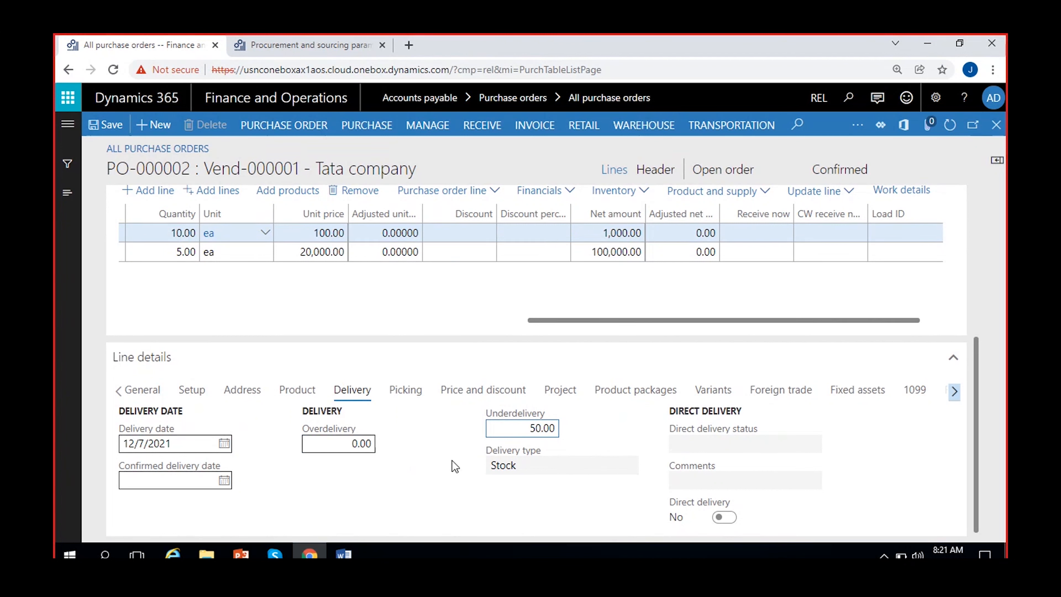
Save the purchase order's underdelivery change, confirm the order again, and dismiss the message.
{"action": "left_click", "coordinate": [113, 128]}
{"action": "left_click", "coordinate": [824, 169]}
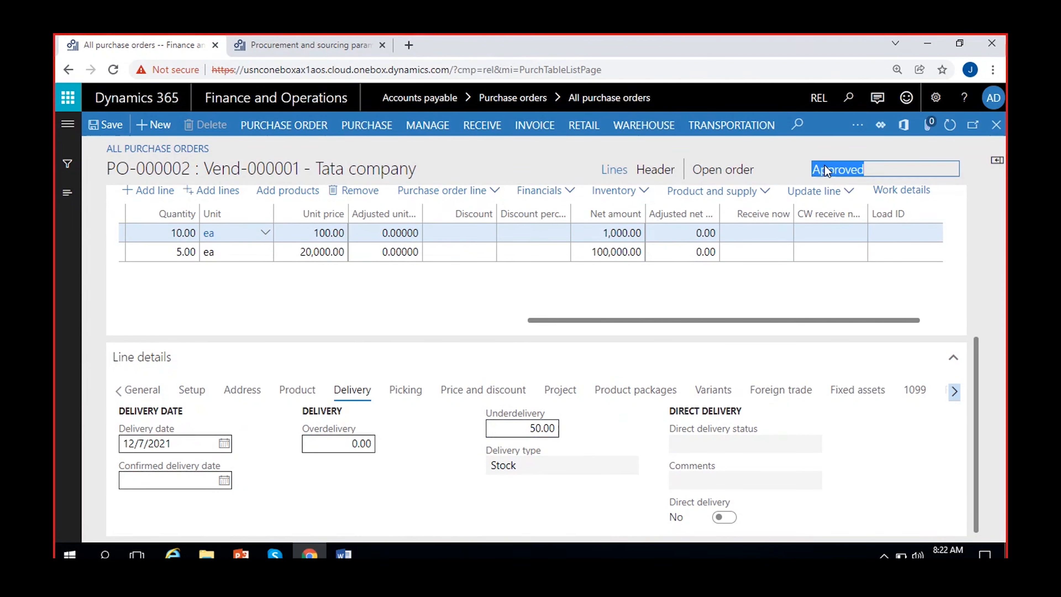
{"action": "left_click", "coordinate": [289, 128]}
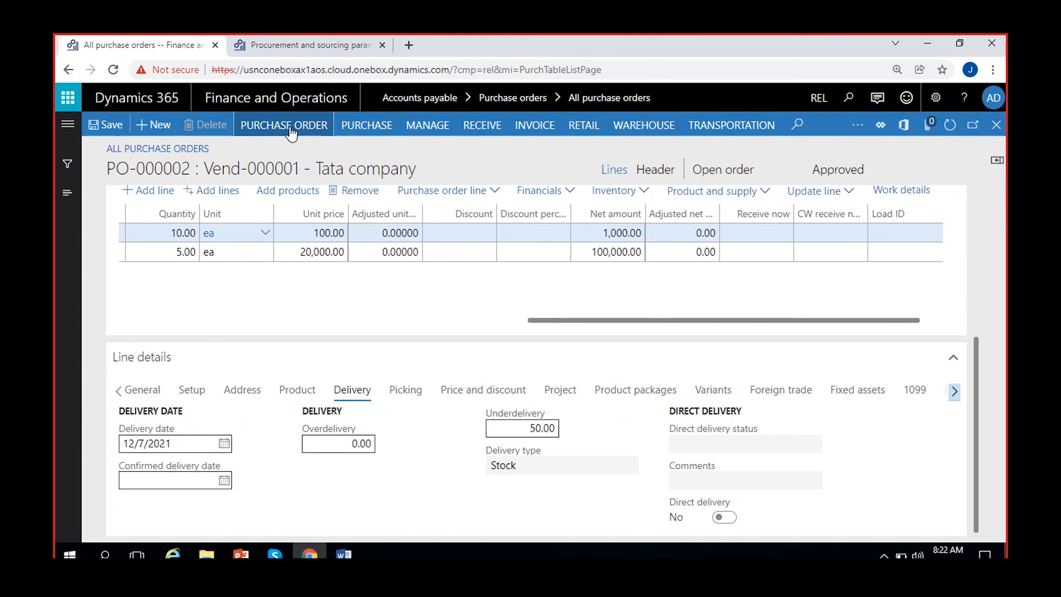
{"action": "left_click", "coordinate": [359, 125]}
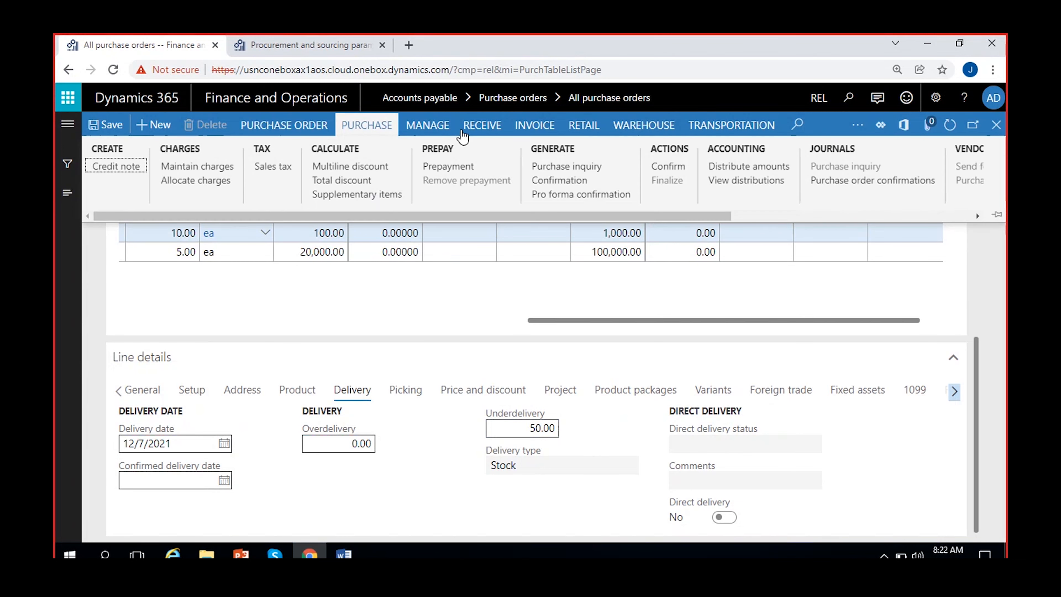
{"action": "left_click", "coordinate": [672, 167]}
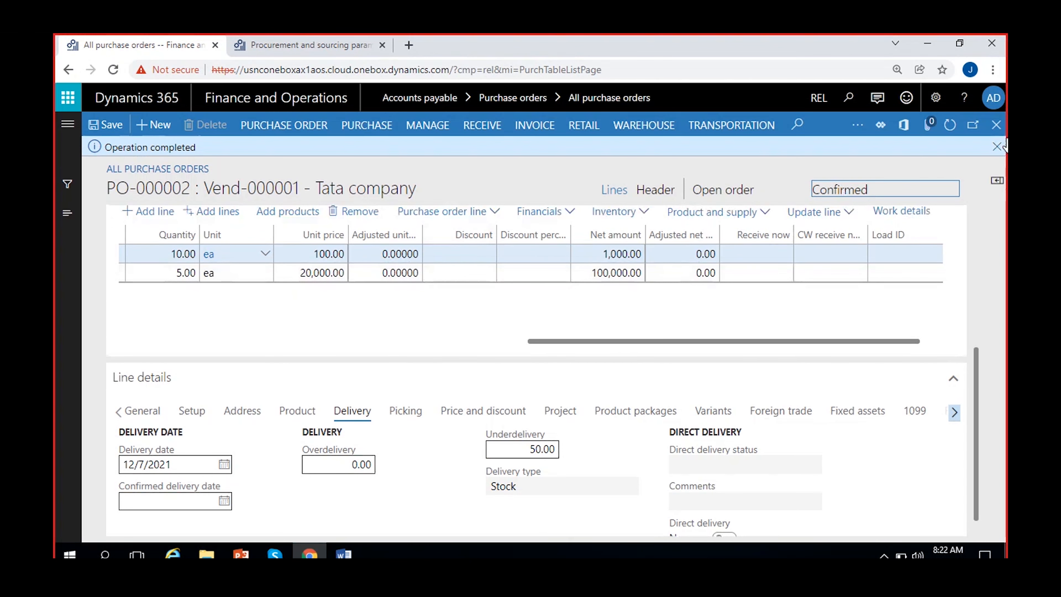
{"action": "left_click", "coordinate": [997, 146]}
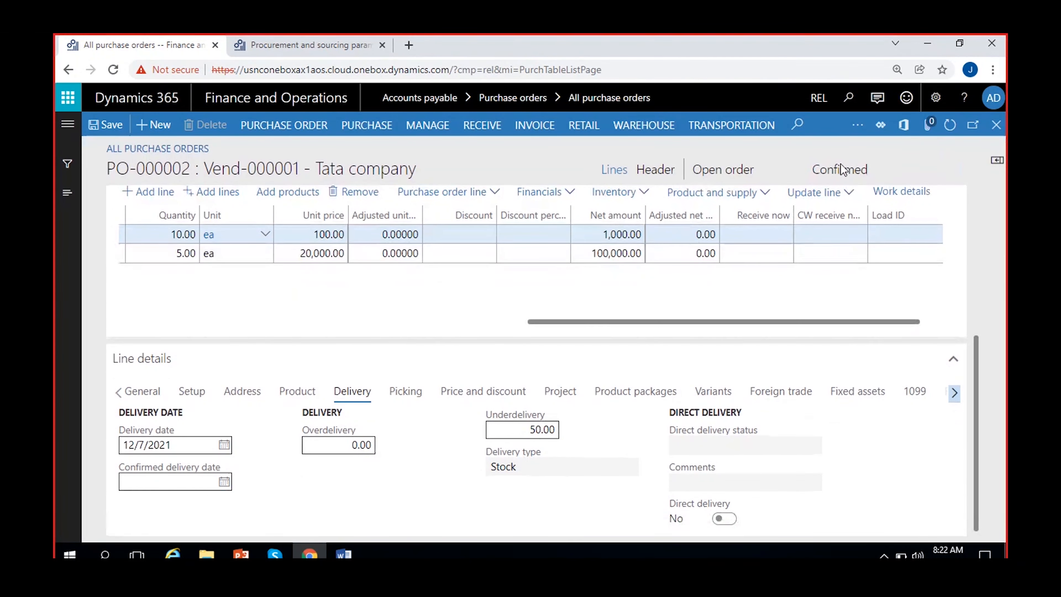
Start another product receipt for the order with number PRN-2.2 and product receipt date 12/10/2021.
{"action": "left_click", "coordinate": [284, 125]}
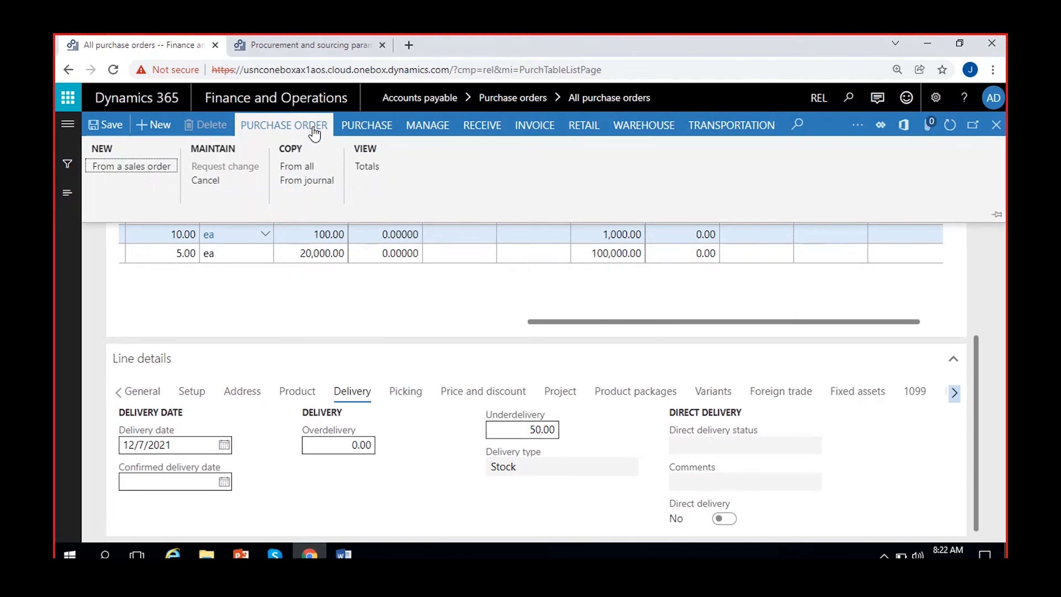
{"action": "left_click", "coordinate": [482, 124]}
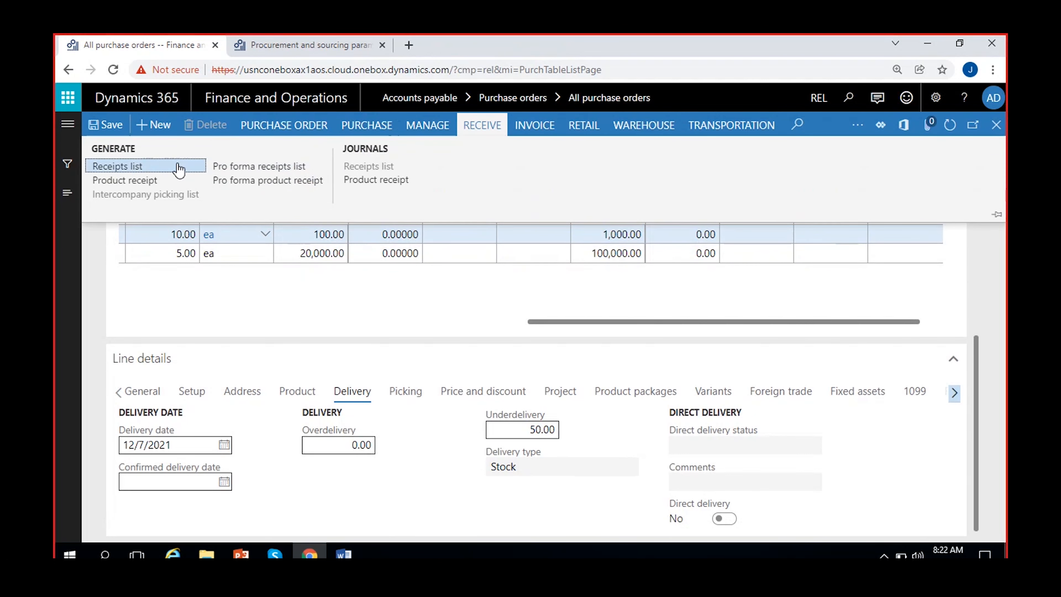
{"action": "left_click", "coordinate": [142, 177]}
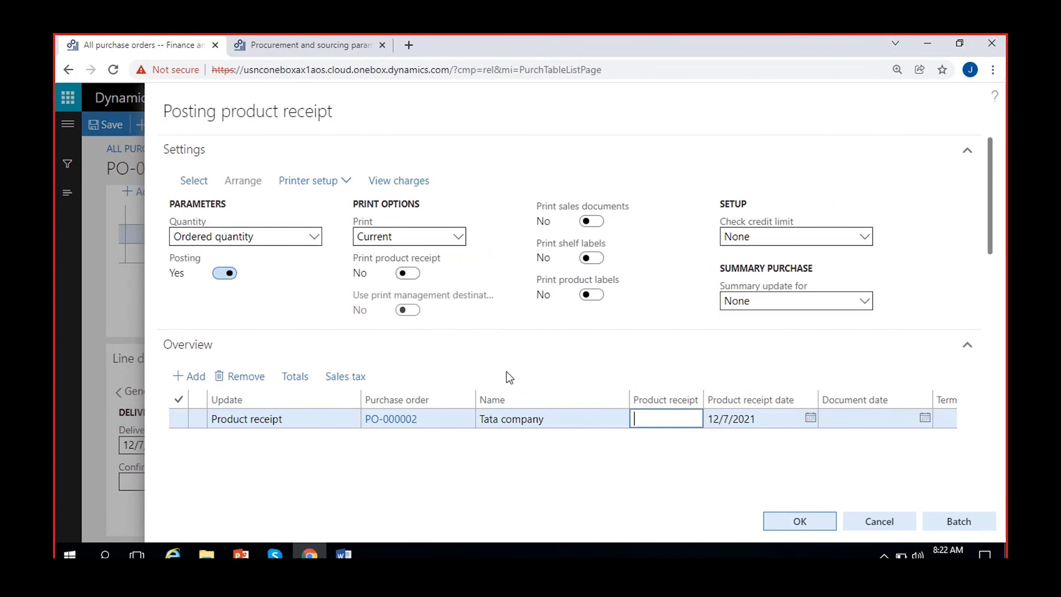
{"action": "type", "text": "RN-2.2"}
{"action": "left_click", "coordinate": [811, 417]}
{"action": "left_click", "coordinate": [834, 301]}
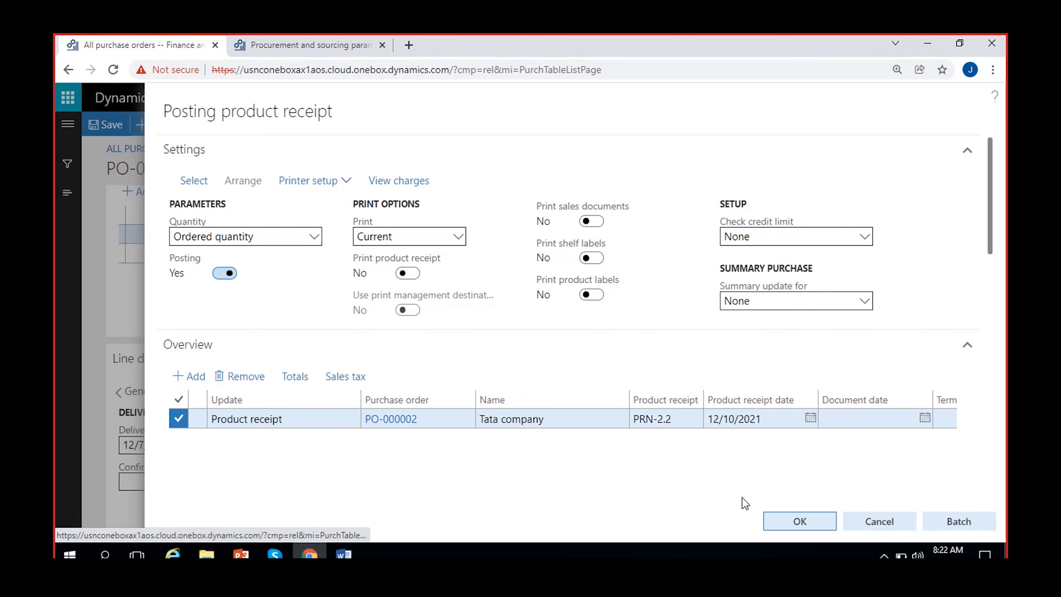
Set the Cricket Ball receipt quantity to 1, close that line for receipt, and post the product receipt.
{"action": "left_click_drag", "start_coordinate": [986, 204], "coordinate": [985, 330]}
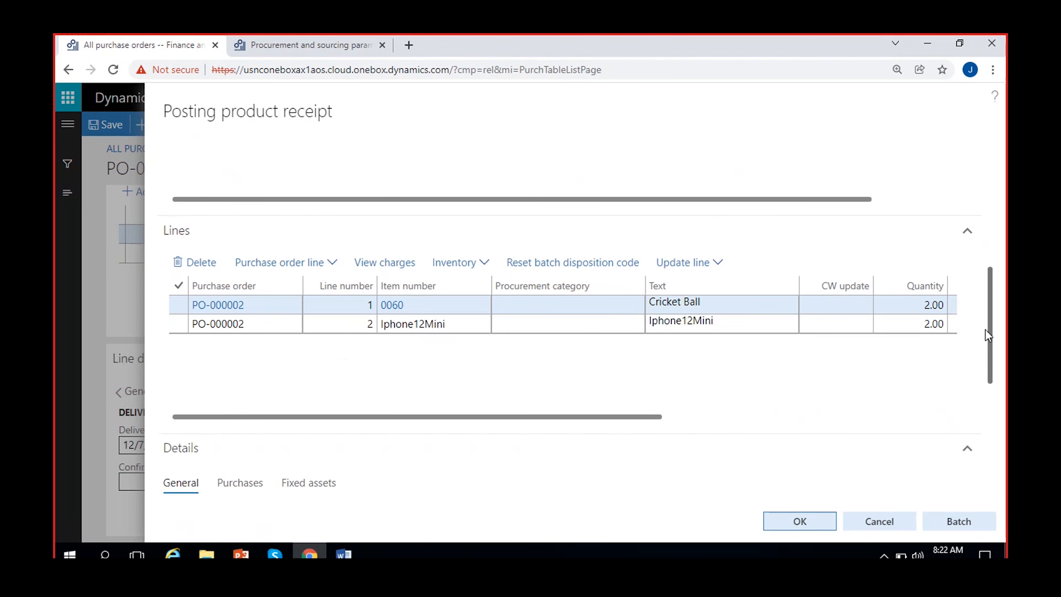
{"action": "scroll", "coordinate": [554, 376], "scroll_direction": "right", "scroll_amount": 5}
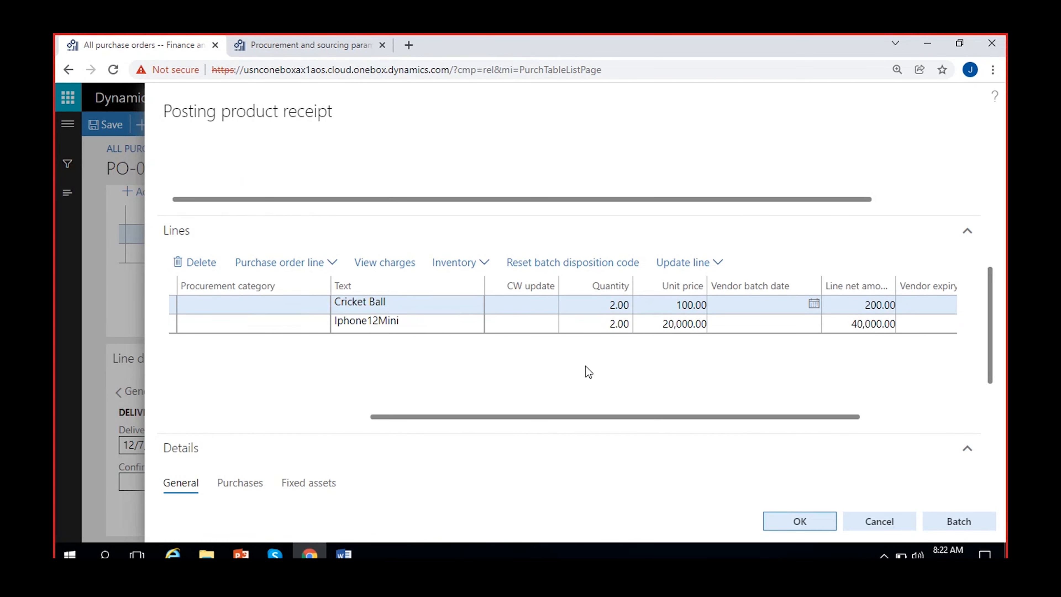
{"action": "left_click", "coordinate": [614, 305]}
{"action": "scroll", "coordinate": [733, 377], "scroll_direction": "right", "scroll_amount": 2}
{"action": "left_click", "coordinate": [872, 304]}
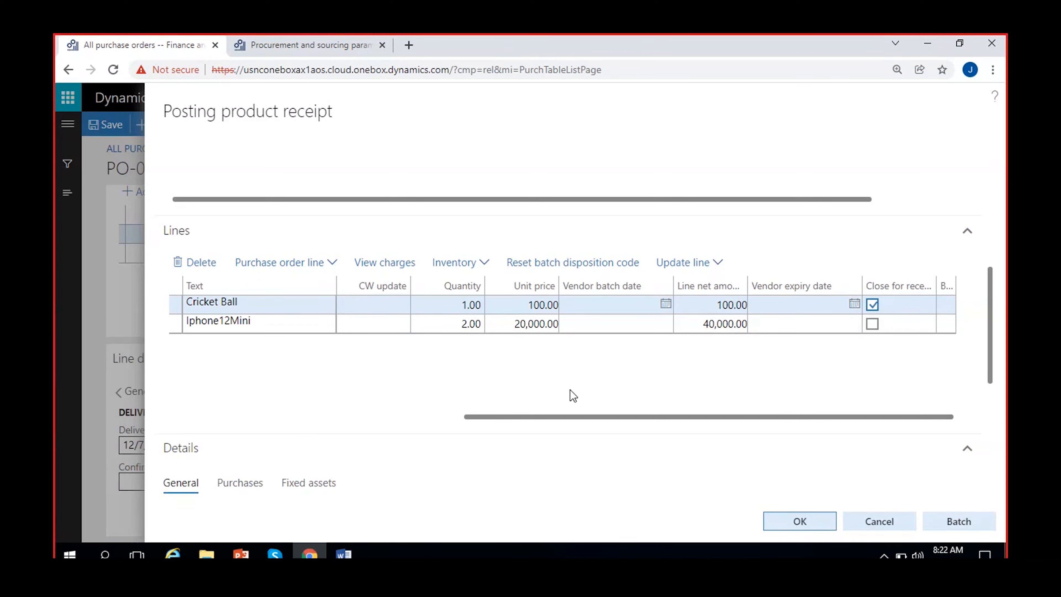
{"action": "left_click", "coordinate": [793, 520]}
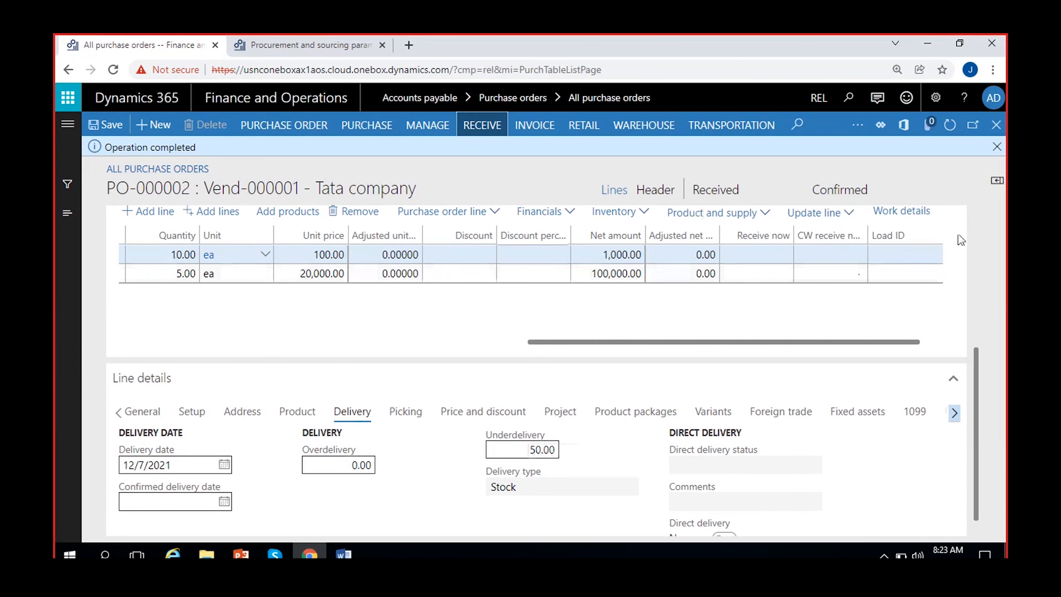
{"action": "left_click", "coordinate": [996, 147]}
Check the purchase order's document status and open its product receipt journal.
{"action": "double_click", "coordinate": [718, 170]}
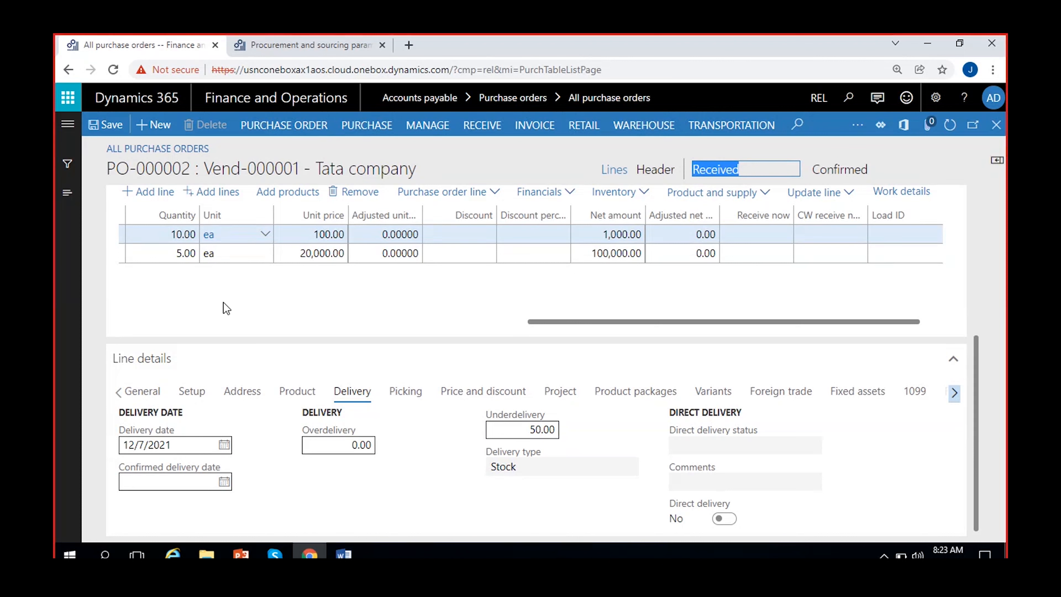
{"action": "scroll", "coordinate": [241, 299], "scroll_direction": "right", "scroll_amount": 1}
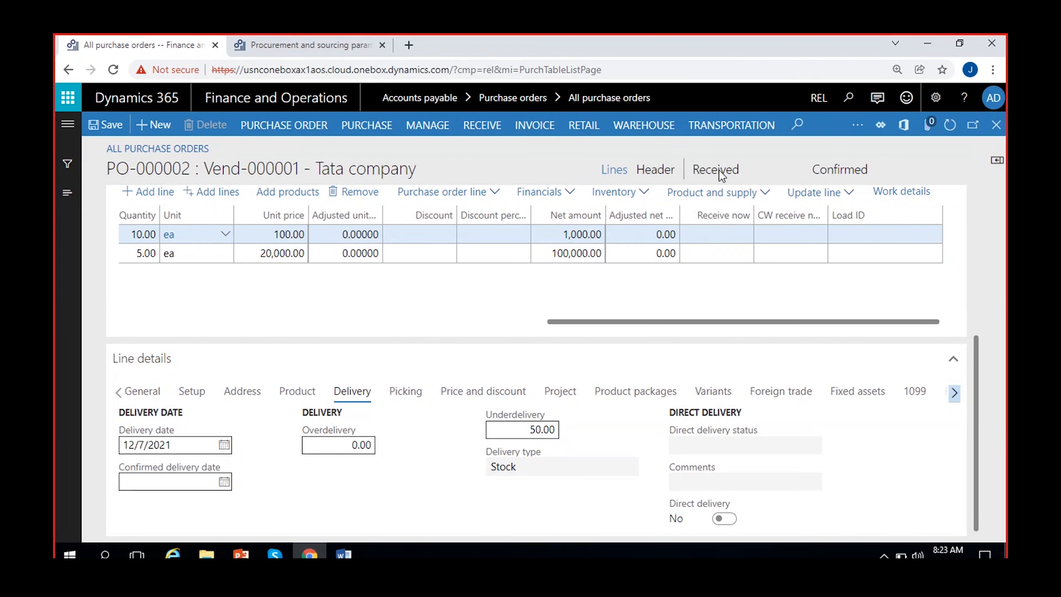
{"action": "left_click", "coordinate": [476, 126]}
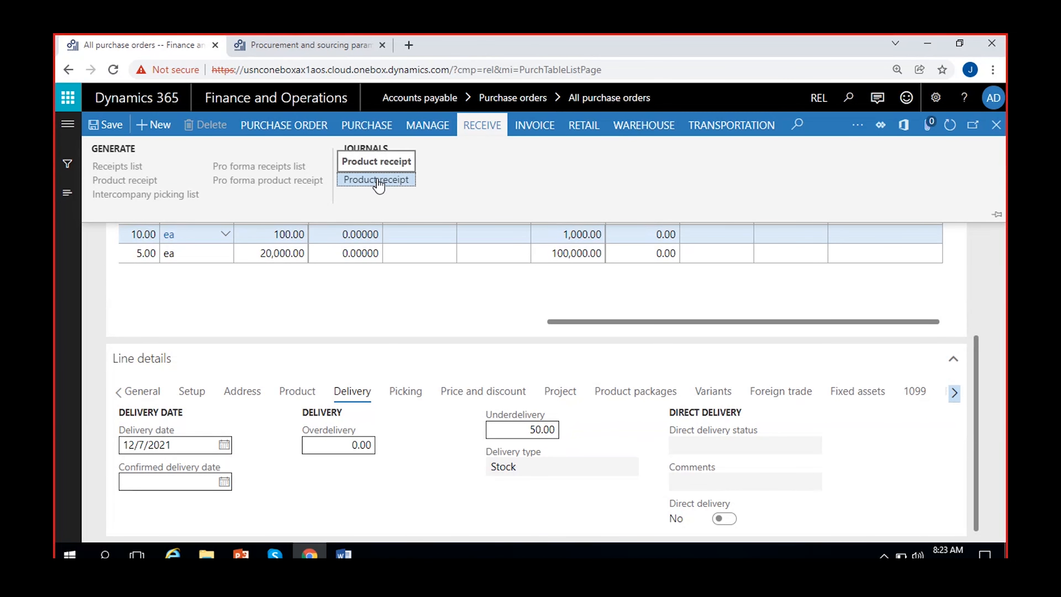
{"action": "left_click", "coordinate": [410, 180]}
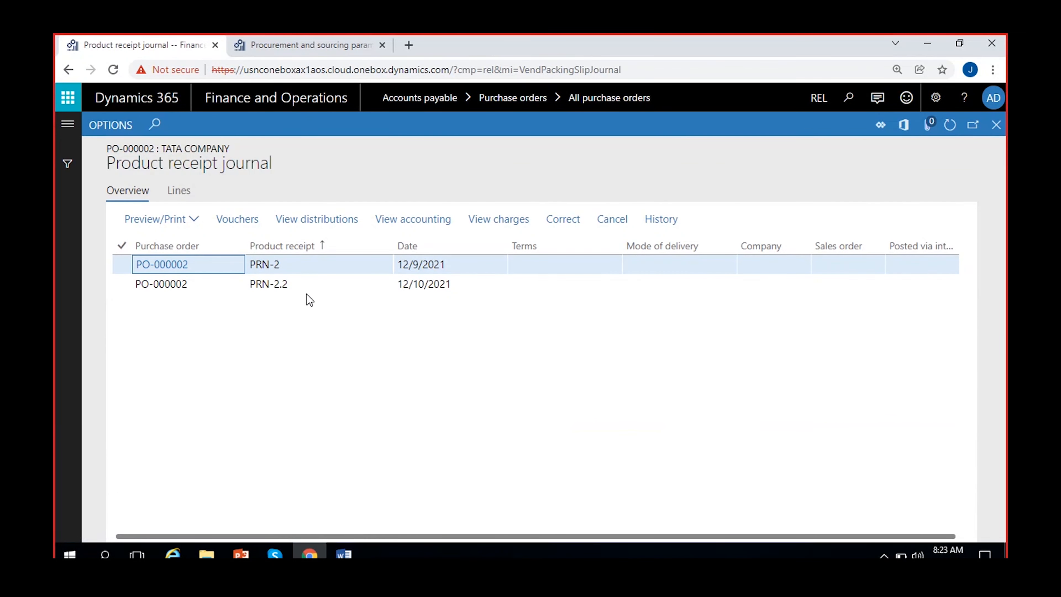
Open the voucher transactions of receipt PRN-2 and examine the Purchase expenditure - Uninvoiced line's amount in reporting currency.
{"action": "left_click", "coordinate": [311, 267]}
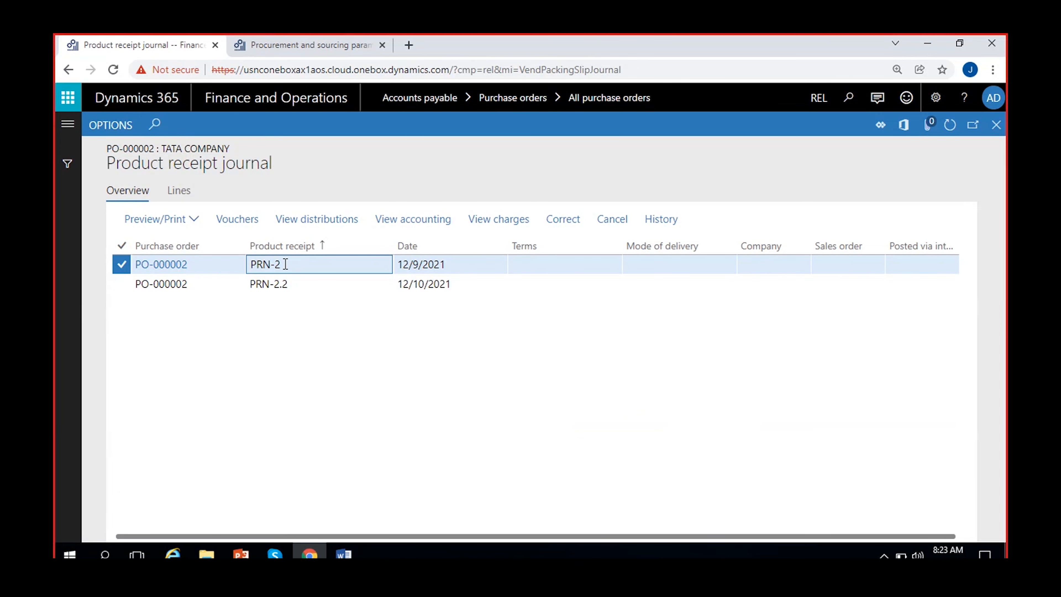
{"action": "left_click", "coordinate": [225, 222]}
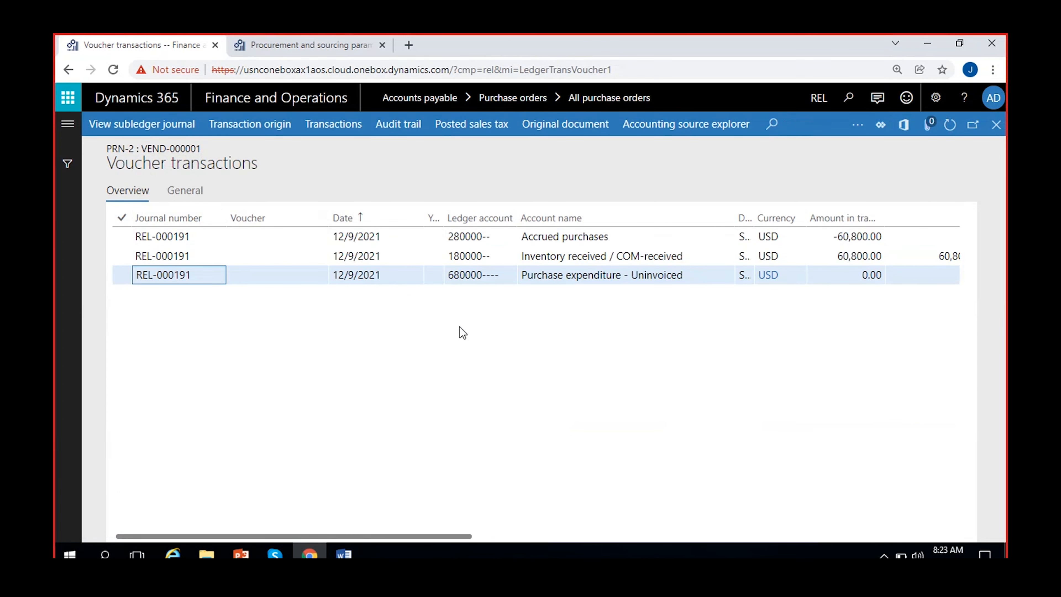
{"action": "scroll", "coordinate": [459, 327], "scroll_direction": "right", "scroll_amount": 3}
{"action": "left_click", "coordinate": [400, 279]}
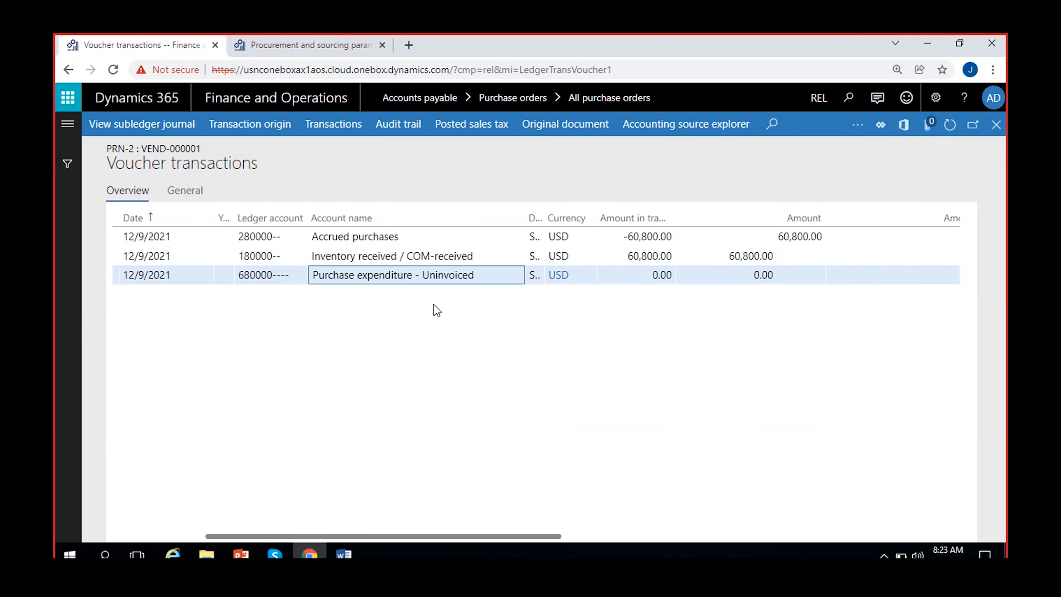
{"action": "scroll", "coordinate": [462, 325], "scroll_direction": "right", "scroll_amount": 3}
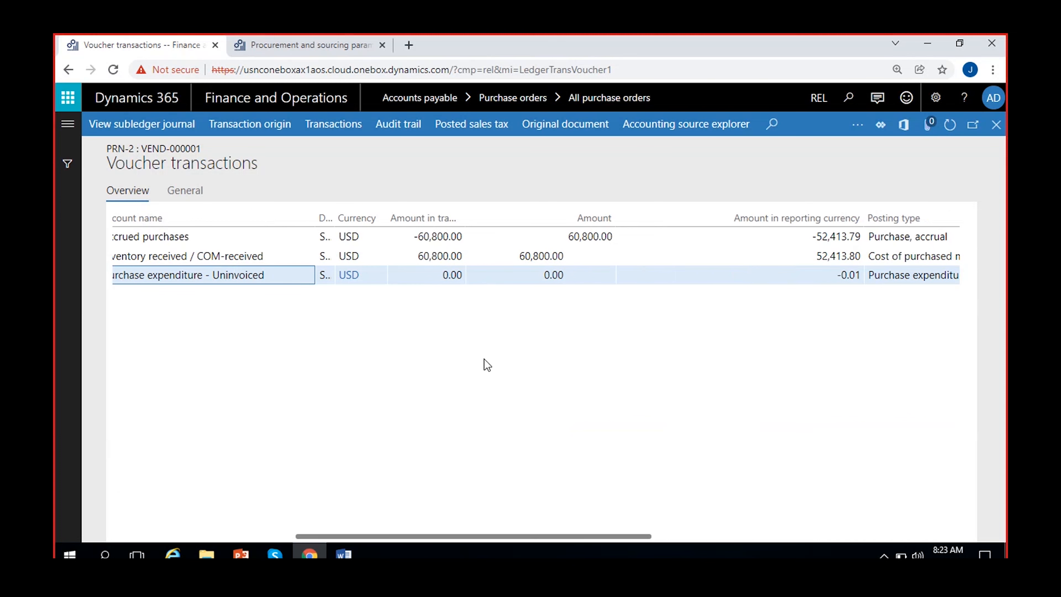
{"action": "left_click", "coordinate": [839, 274]}
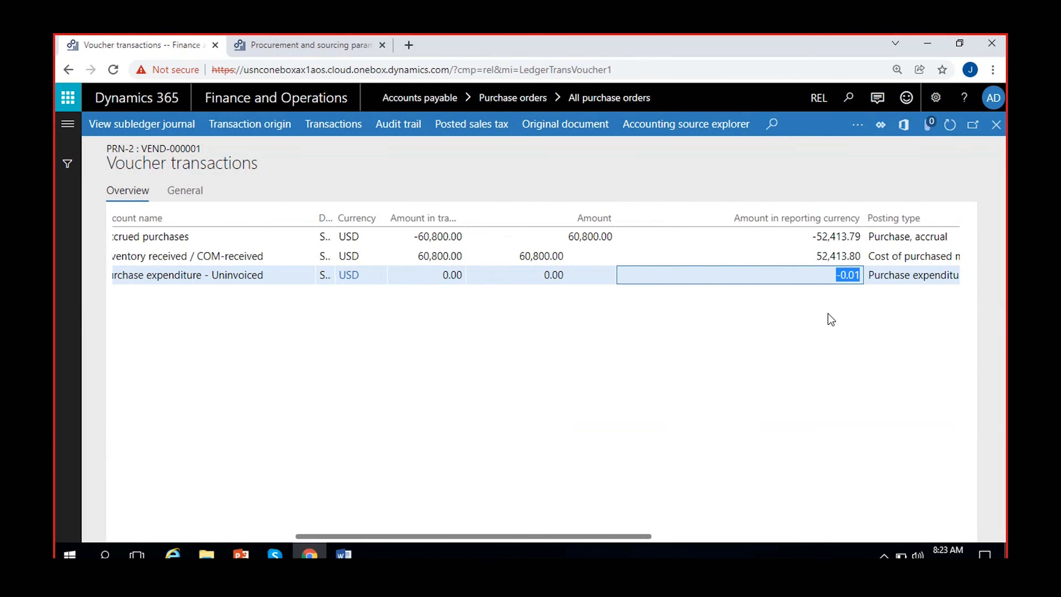
{"action": "left_click", "coordinate": [837, 278]}
{"action": "scroll", "coordinate": [404, 311], "scroll_direction": "left", "scroll_amount": 3}
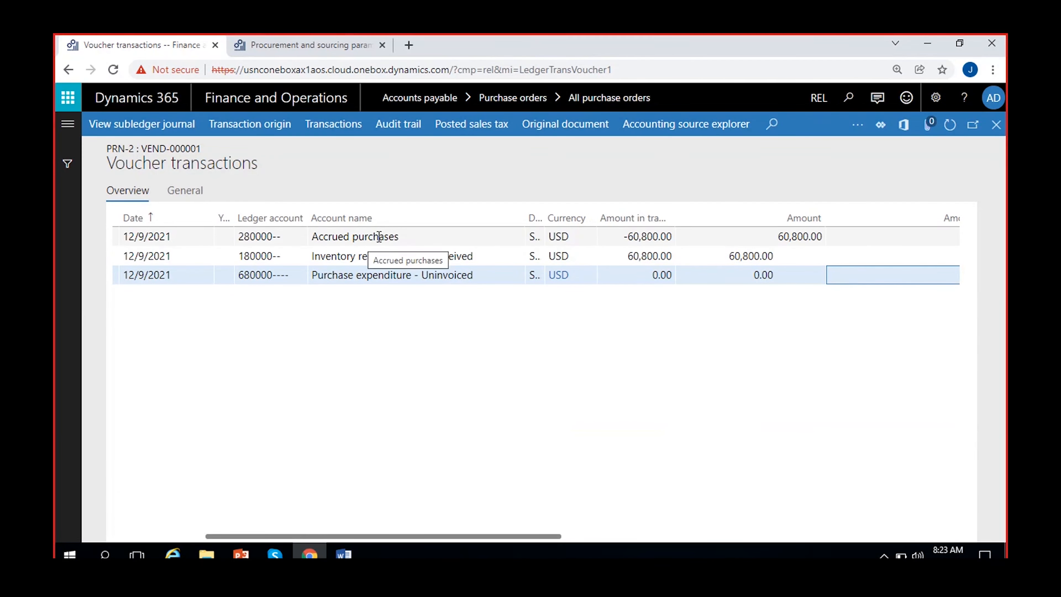
Compare the transaction currency amounts of the Accrued purchases and Inventory received lines in the PRN-2 voucher.
{"action": "left_click", "coordinate": [630, 238]}
{"action": "left_click_drag", "start_coordinate": [629, 238], "coordinate": [704, 239]}
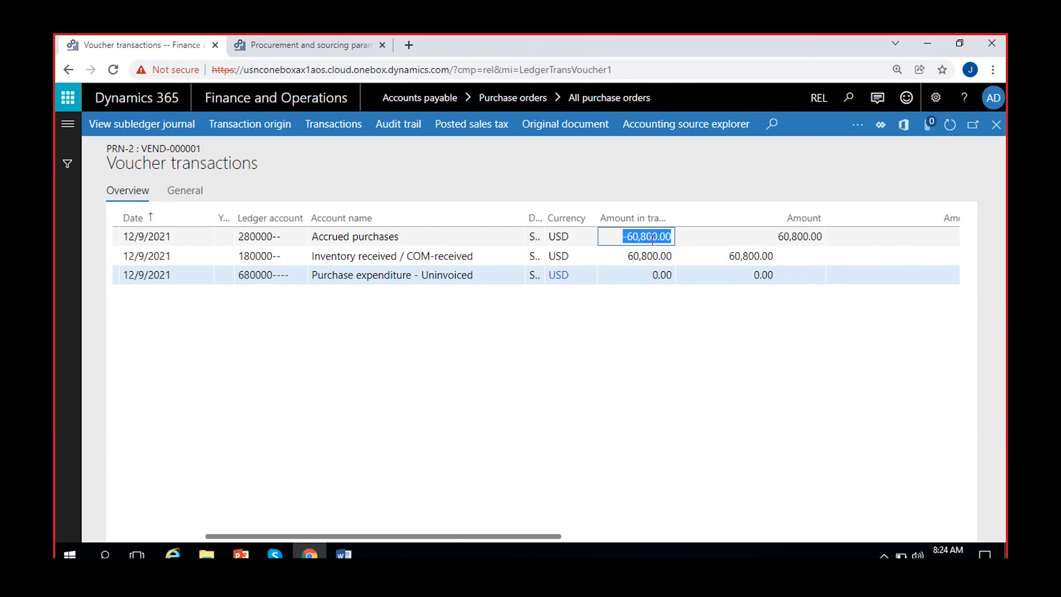
{"action": "left_click", "coordinate": [622, 256]}
{"action": "left_click_drag", "start_coordinate": [623, 256], "coordinate": [673, 255]}
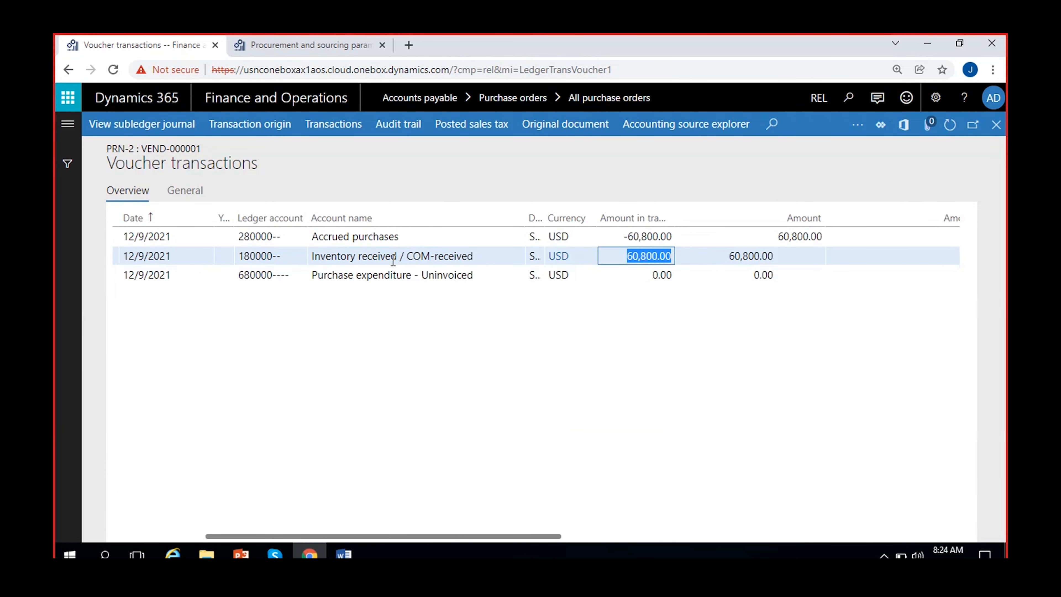
{"action": "left_click", "coordinate": [624, 255]}
{"action": "double_click", "coordinate": [627, 254]}
{"action": "left_click", "coordinate": [373, 235]}
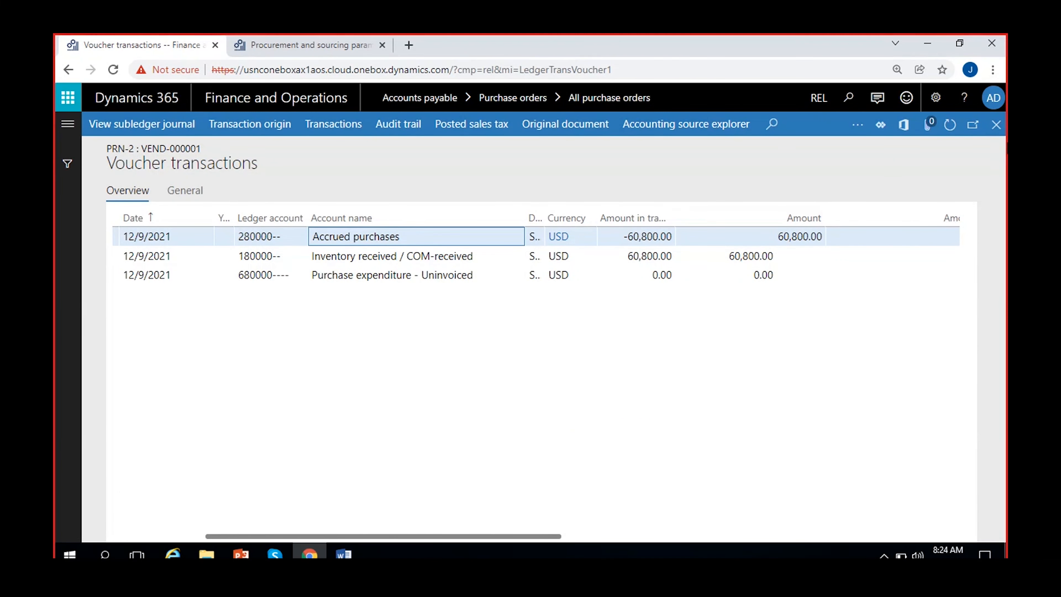
Review the Purchase expenditure - Uninvoiced line again, comparing its amounts and posting type with the other PRN-2 voucher lines.
{"action": "left_click", "coordinate": [407, 276]}
{"action": "scroll", "coordinate": [527, 326], "scroll_direction": "right", "scroll_amount": 5}
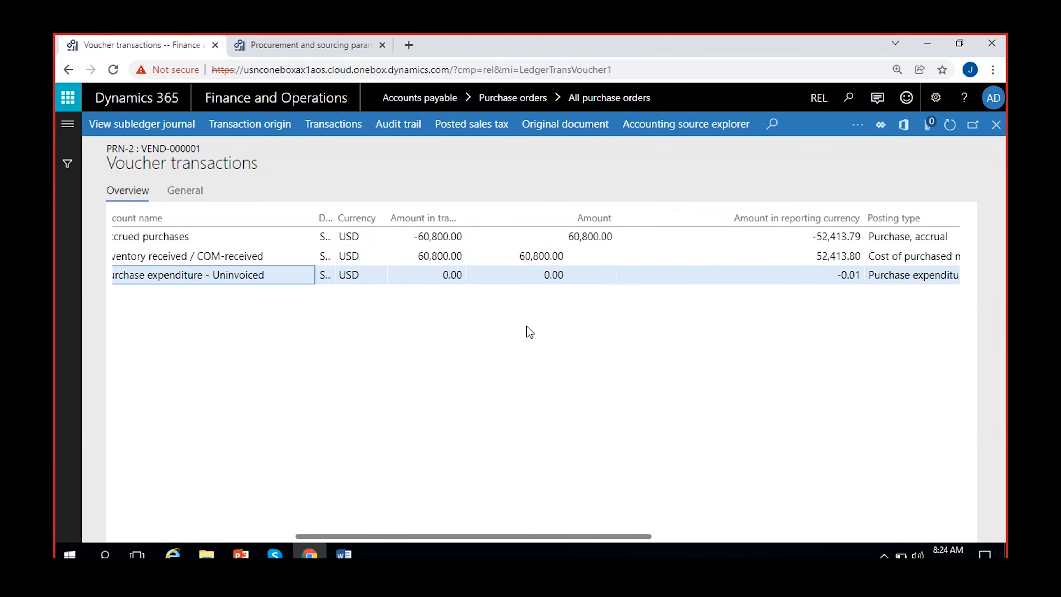
{"action": "left_click", "coordinate": [844, 282]}
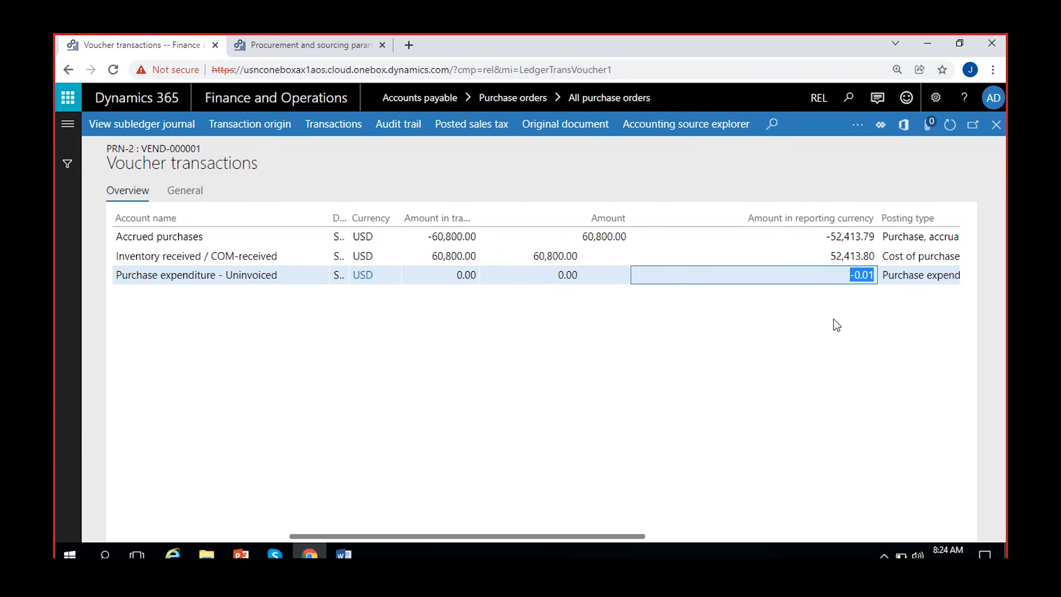
{"action": "scroll", "coordinate": [201, 397], "scroll_direction": "left", "scroll_amount": 5}
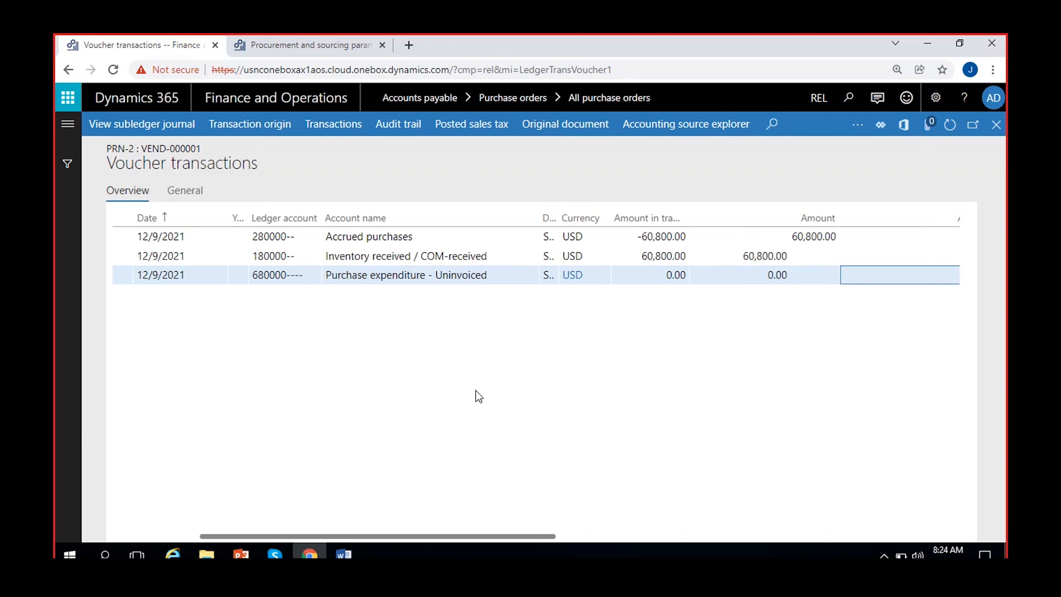
{"action": "scroll", "coordinate": [476, 391], "scroll_direction": "right", "scroll_amount": 5}
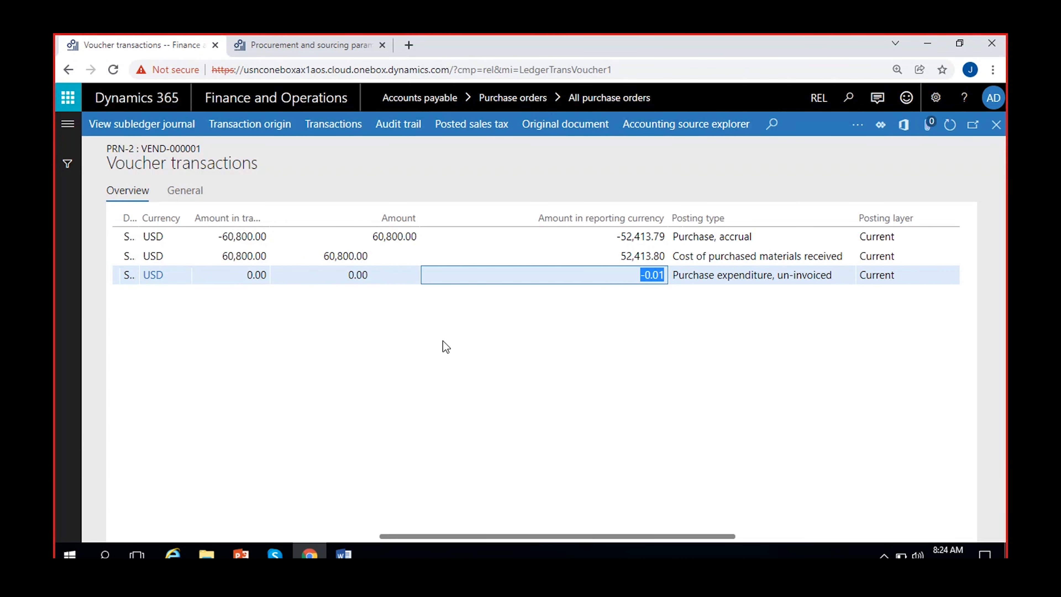
{"action": "scroll", "coordinate": [443, 346], "scroll_direction": "left", "scroll_amount": 5}
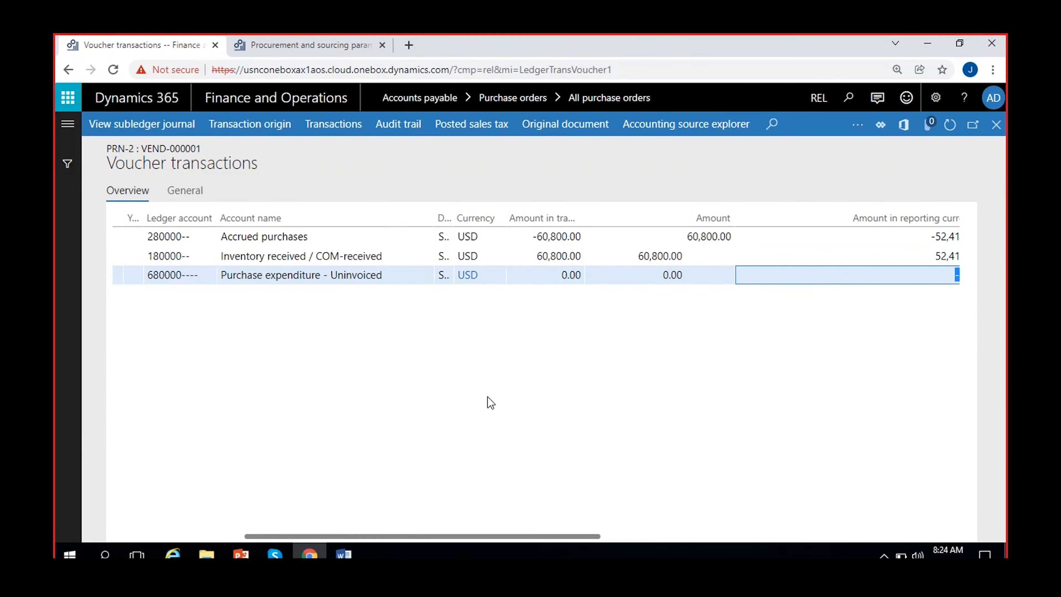
Open the voucher transactions of receipt PRN-2.2 and examine the Accrued purchases and Inventory received amounts.
{"action": "left_click", "coordinate": [996, 125]}
{"action": "left_click", "coordinate": [356, 284]}
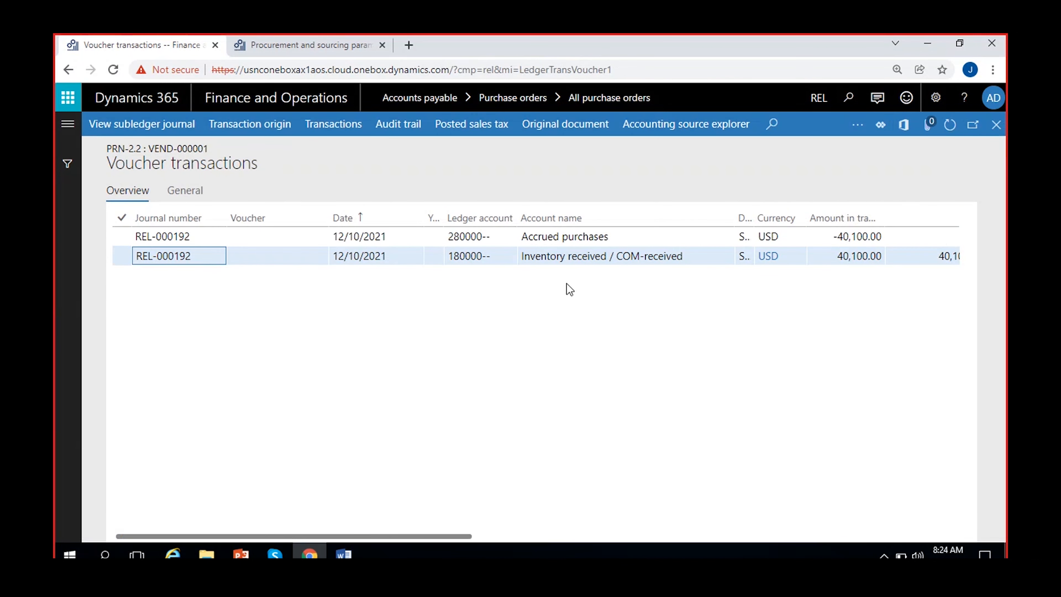
{"action": "scroll", "coordinate": [590, 320], "scroll_direction": "right", "scroll_amount": 5}
{"action": "scroll", "coordinate": [689, 283], "scroll_direction": "right", "scroll_amount": 2}
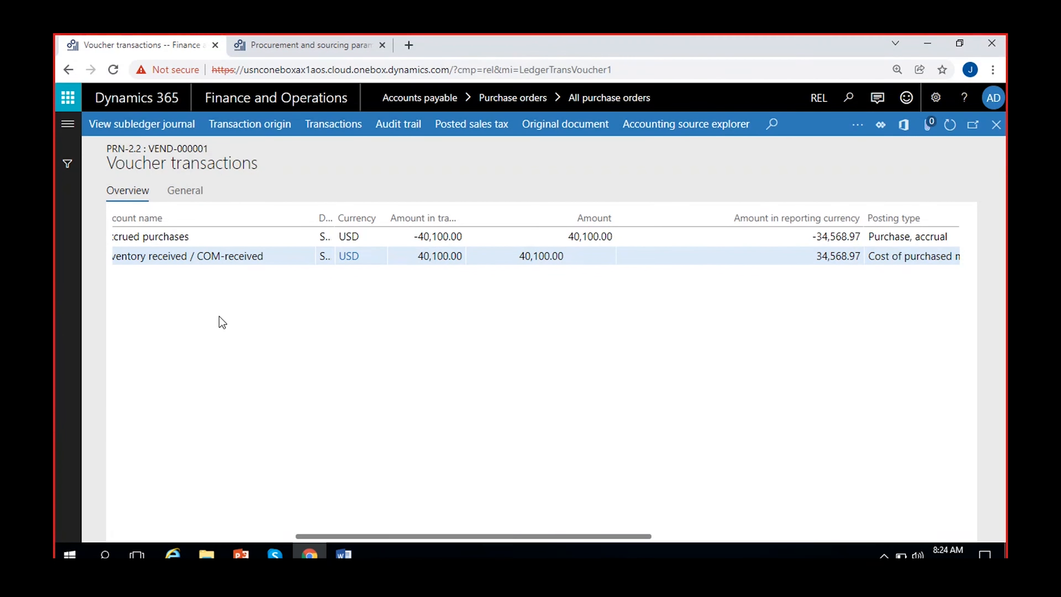
{"action": "scroll", "coordinate": [209, 313], "scroll_direction": "left", "scroll_amount": 5}
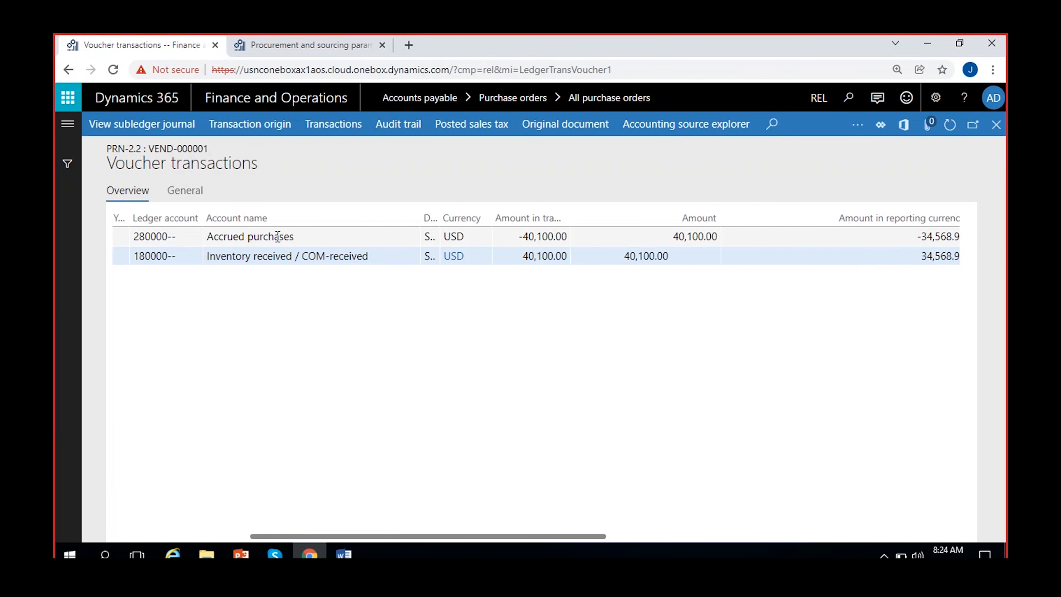
{"action": "left_click", "coordinate": [539, 237]}
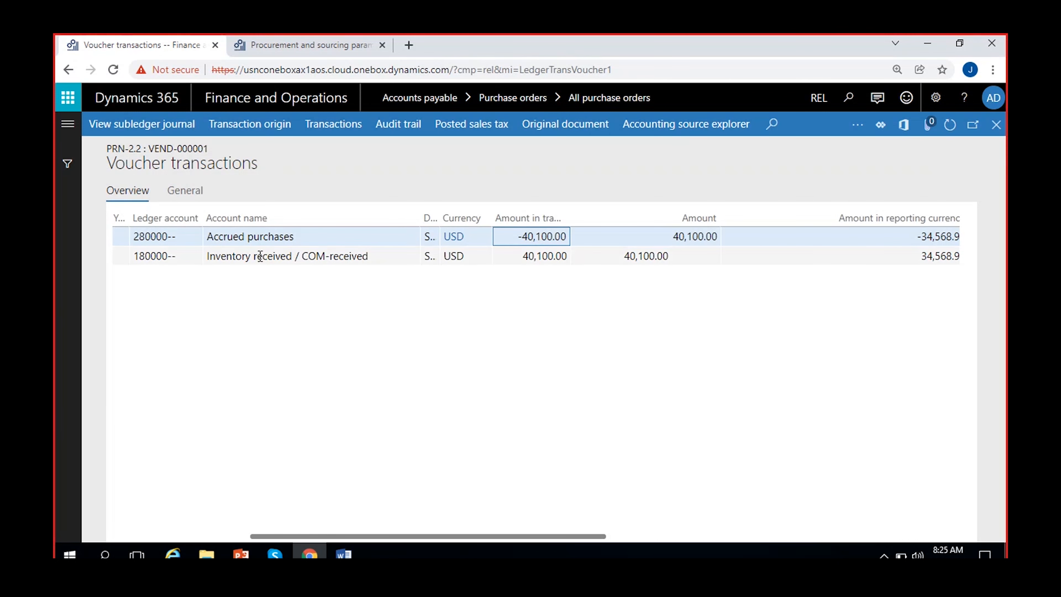
Check the Inventory received line's transaction currency amount and the posting types in the PRN-2.2 voucher, then close the voucher transactions.
{"action": "left_click", "coordinate": [534, 257]}
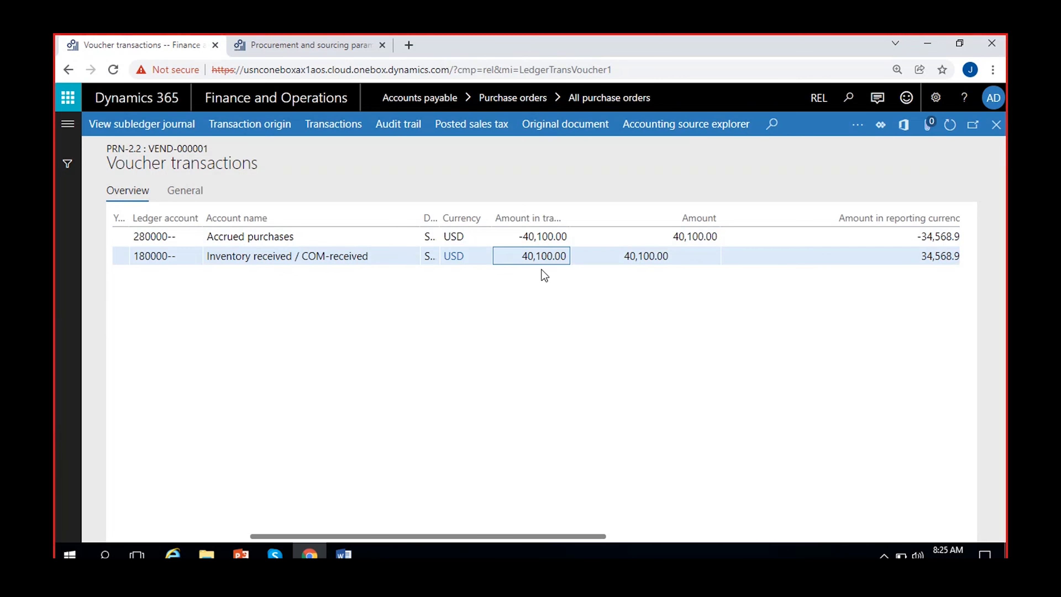
{"action": "scroll", "coordinate": [515, 298], "scroll_direction": "right", "scroll_amount": 10}
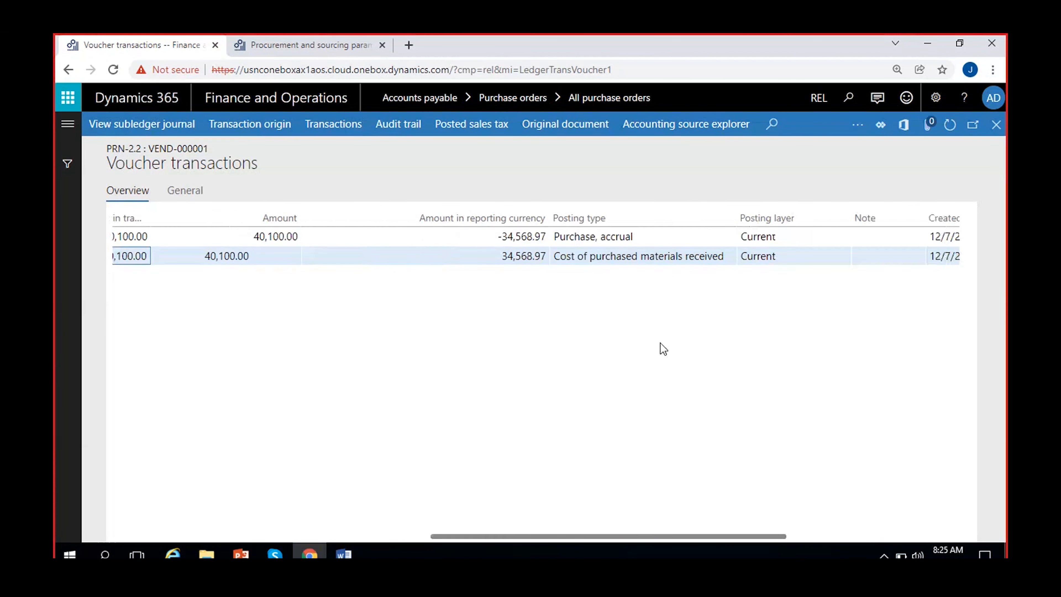
{"action": "left_click", "coordinate": [996, 125]}
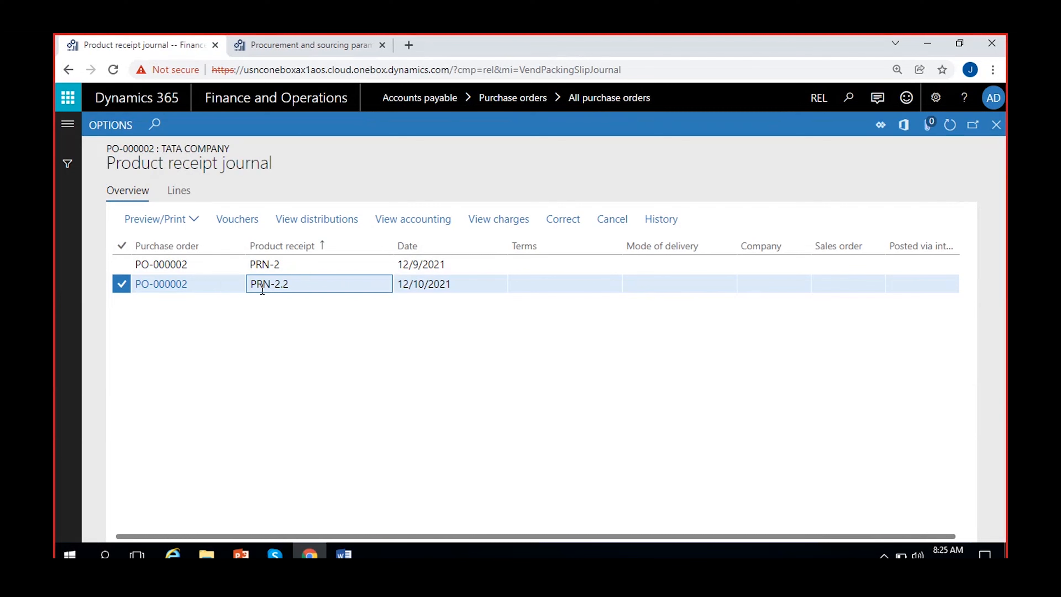
Examine the ordered quantities, received quantities and amounts of the Cricket Ball and Iphone12Mini lines on receipt PRN-2.2.
{"action": "left_click", "coordinate": [178, 196]}
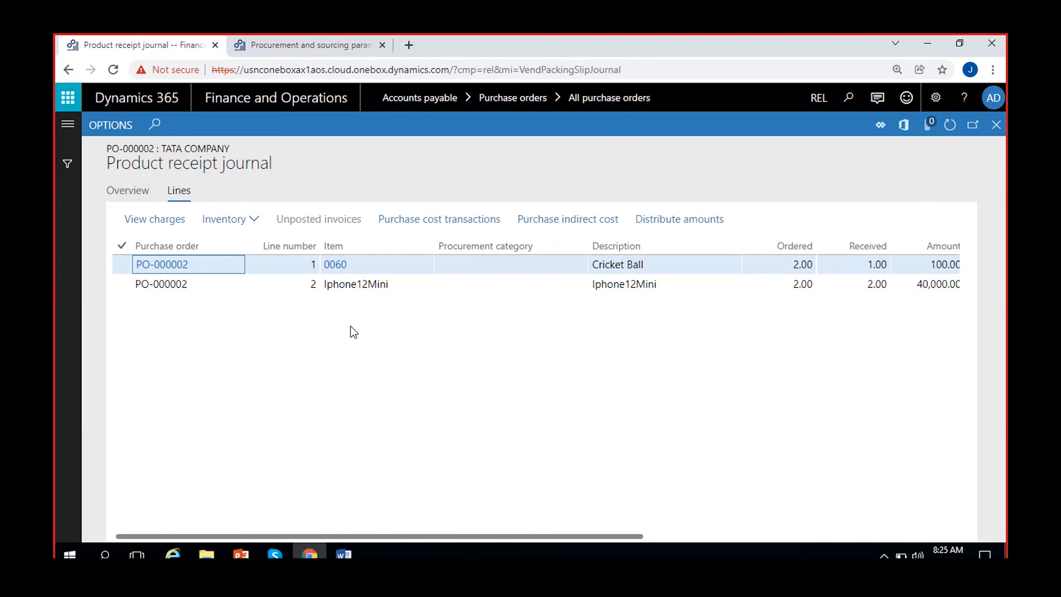
{"action": "scroll", "coordinate": [668, 296], "scroll_direction": "right", "scroll_amount": 5}
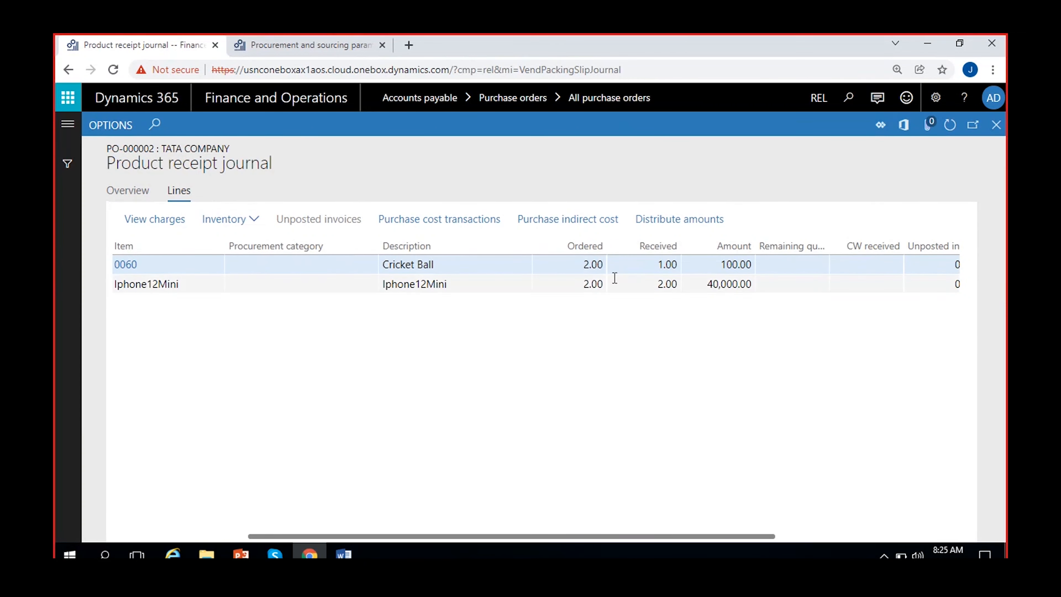
{"action": "left_click", "coordinate": [579, 266]}
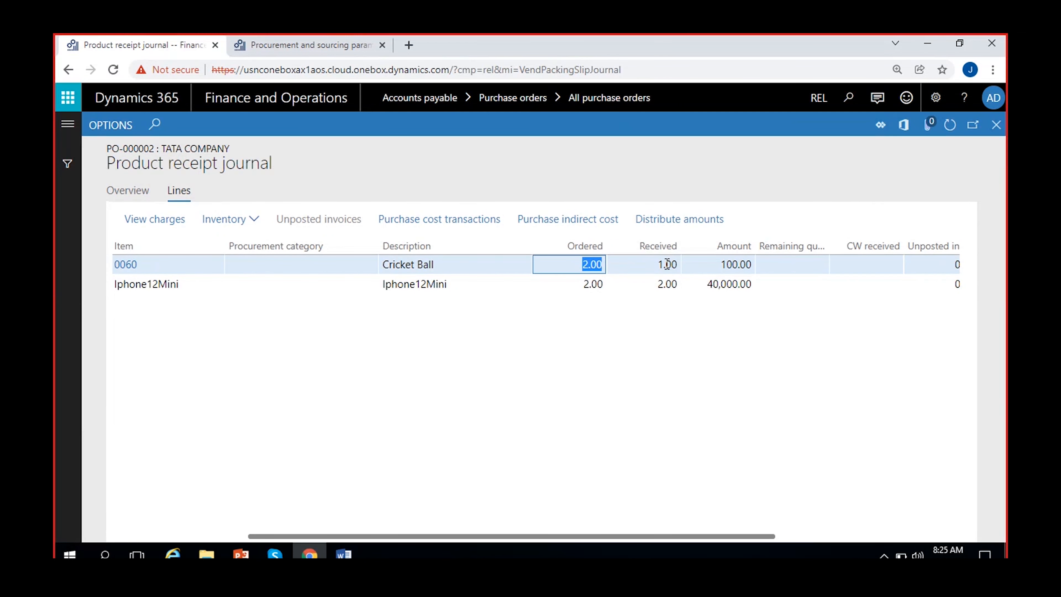
{"action": "left_click", "coordinate": [659, 263]}
{"action": "scroll", "coordinate": [703, 331], "scroll_direction": "right", "scroll_amount": 3}
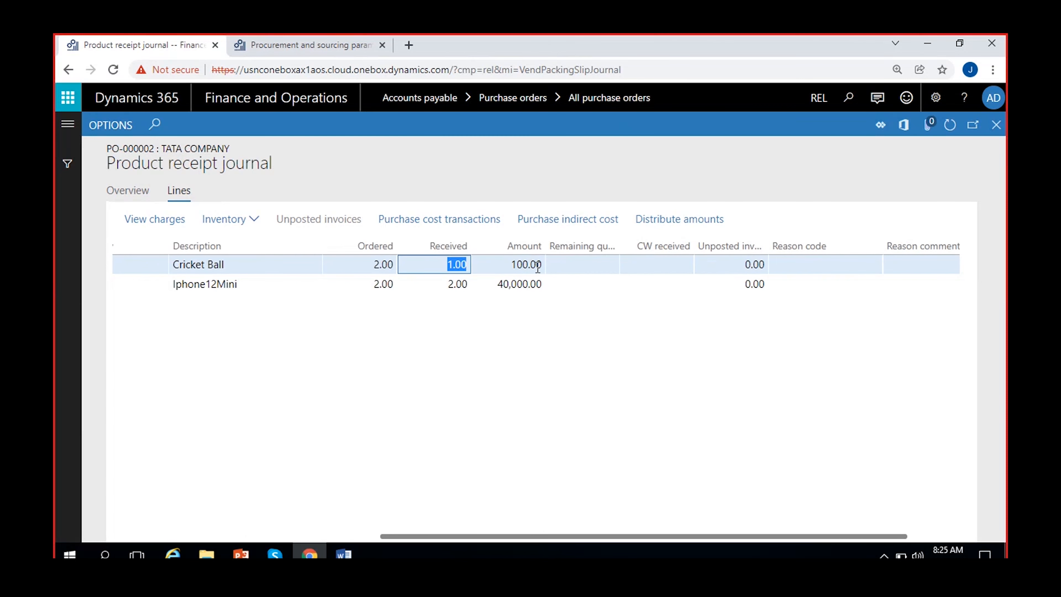
{"action": "left_click", "coordinate": [505, 265]}
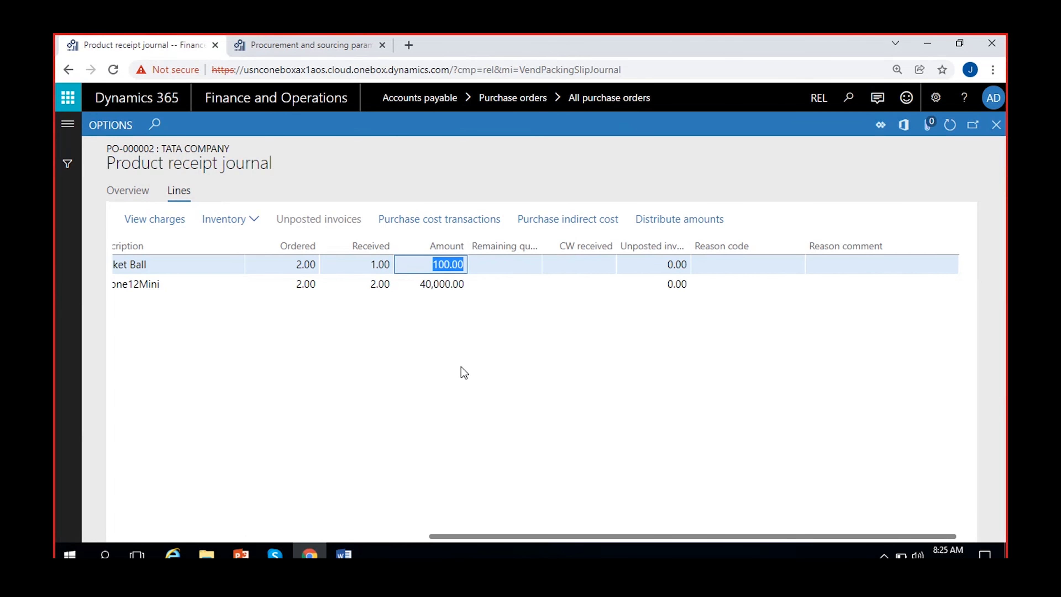
{"action": "left_click", "coordinate": [404, 284]}
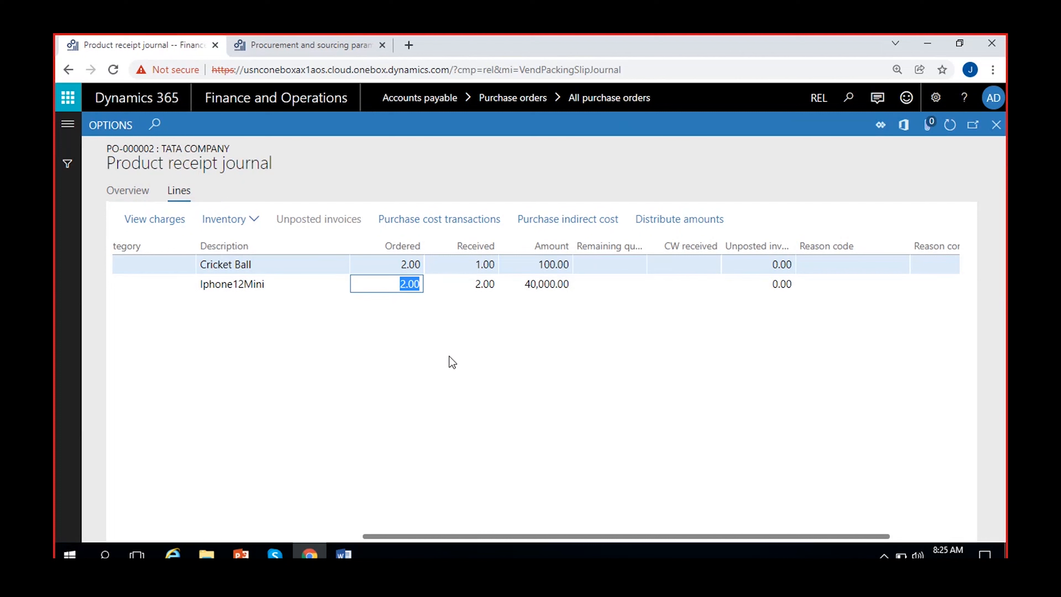
{"action": "left_click", "coordinate": [497, 286]}
{"action": "left_click", "coordinate": [522, 290]}
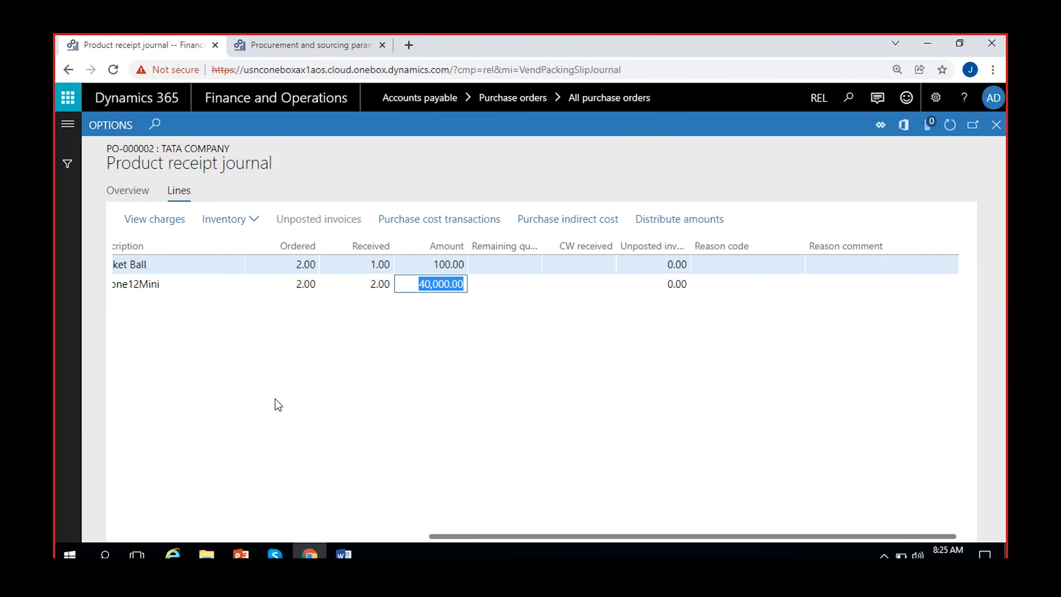
Review the ordered, received and remaining quantities of both item lines on receipt PRN-2, then return to the receipt overview.
{"action": "left_click", "coordinate": [130, 192]}
{"action": "left_click", "coordinate": [303, 268]}
{"action": "left_click", "coordinate": [179, 193]}
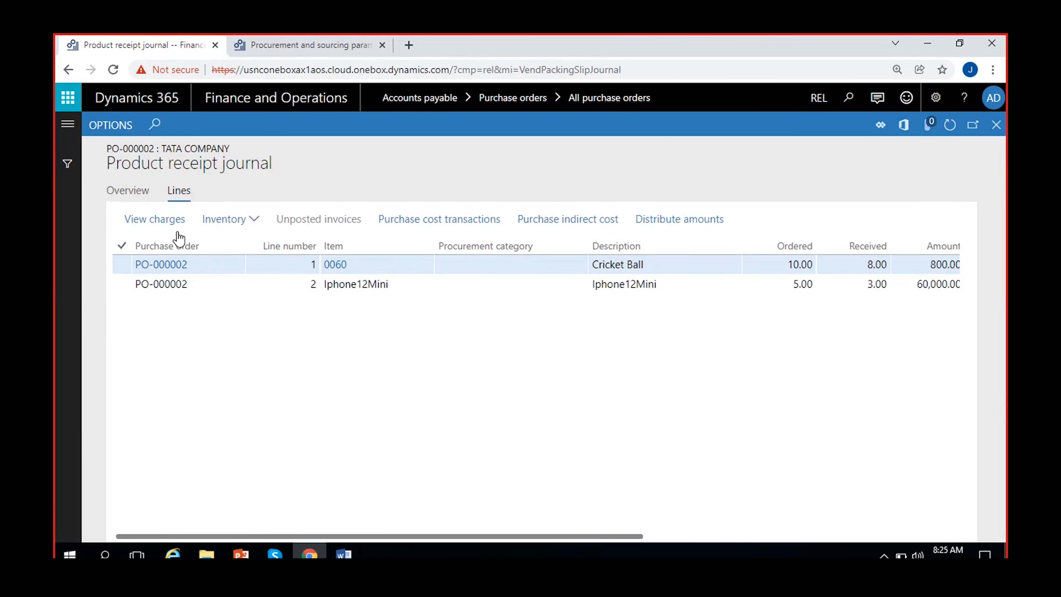
{"action": "scroll", "coordinate": [639, 346], "scroll_direction": "right", "scroll_amount": 5}
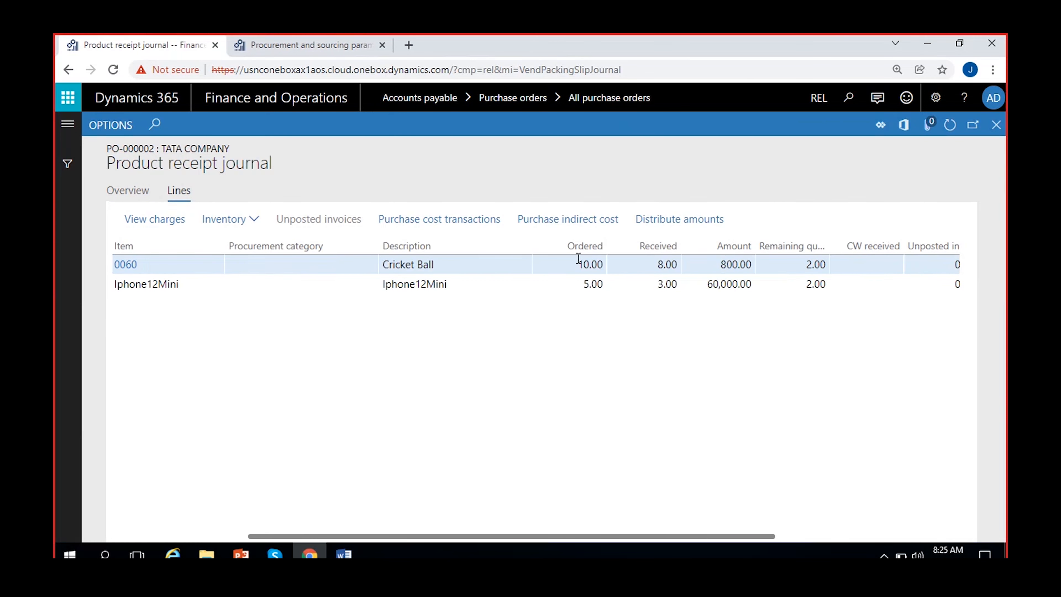
{"action": "left_click", "coordinate": [652, 264]}
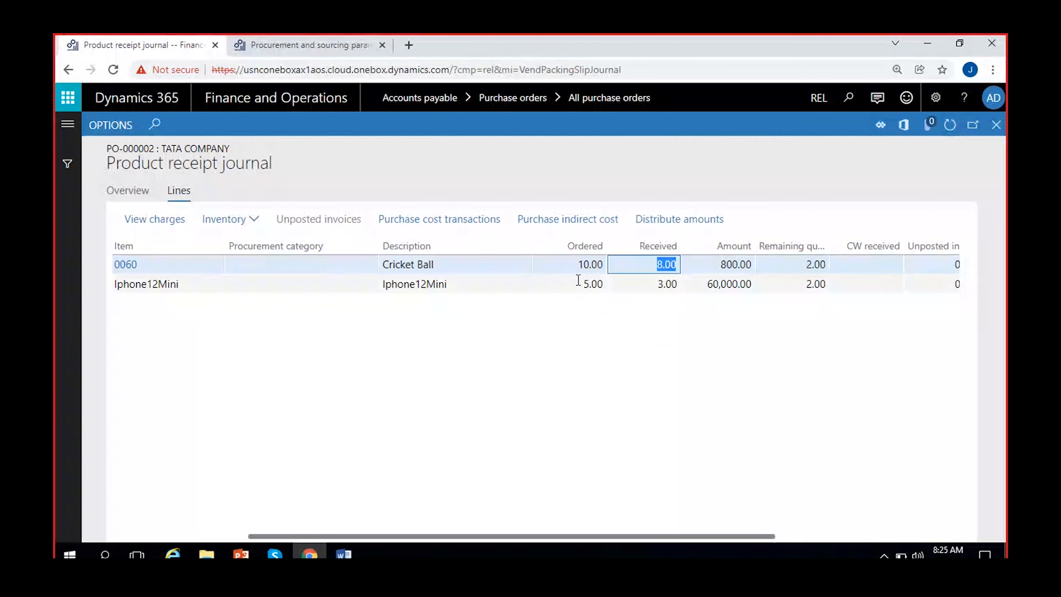
{"action": "left_click", "coordinate": [668, 286]}
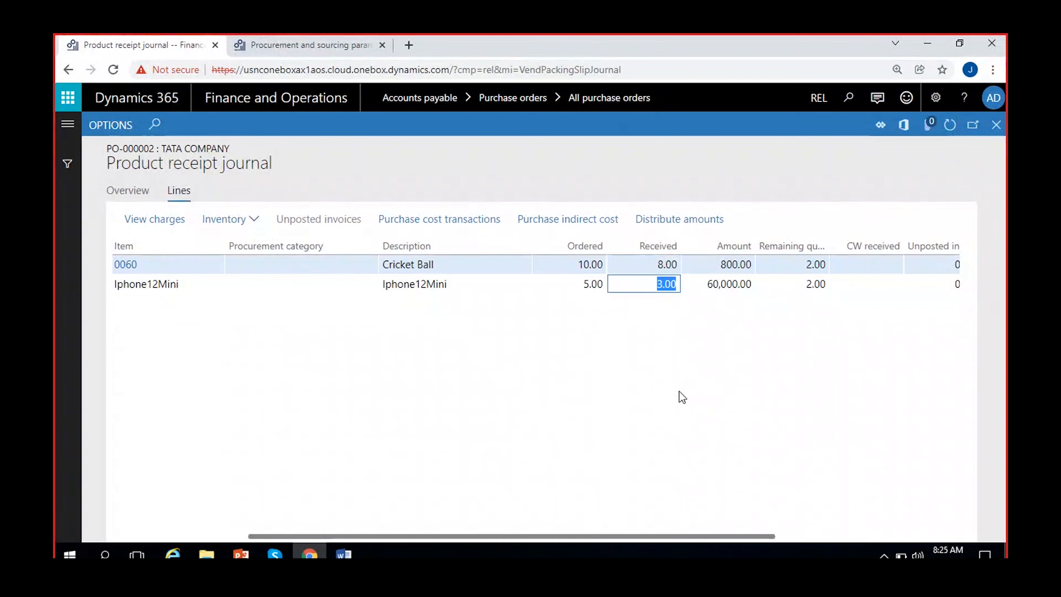
{"action": "scroll", "coordinate": [680, 396], "scroll_direction": "right", "scroll_amount": 2}
{"action": "scroll", "coordinate": [682, 397], "scroll_direction": "right", "scroll_amount": 2}
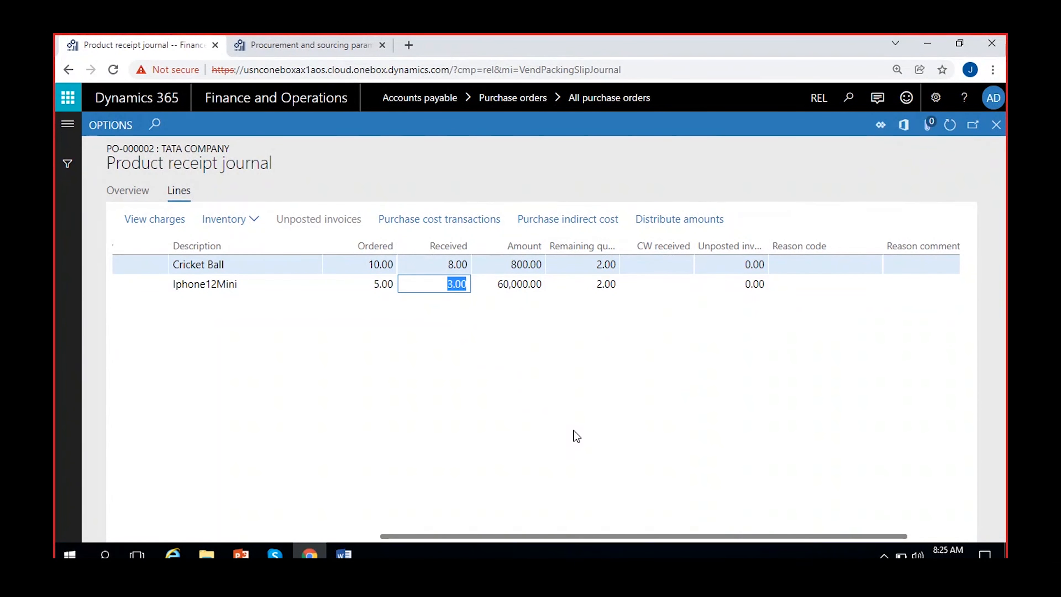
{"action": "left_click_drag", "start_coordinate": [409, 535], "coordinate": [189, 467]}
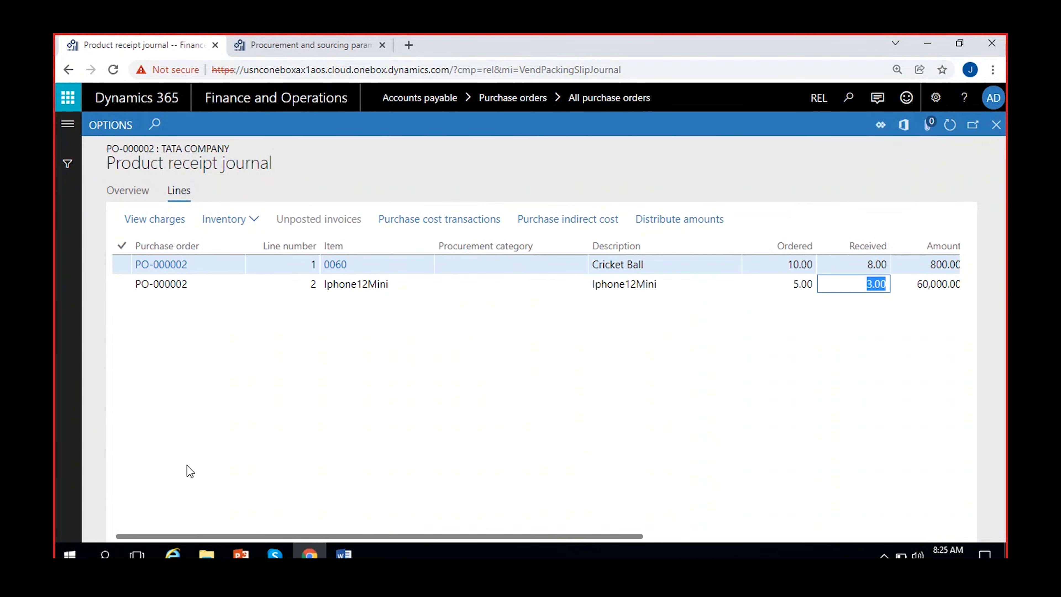
{"action": "left_click", "coordinate": [128, 195]}
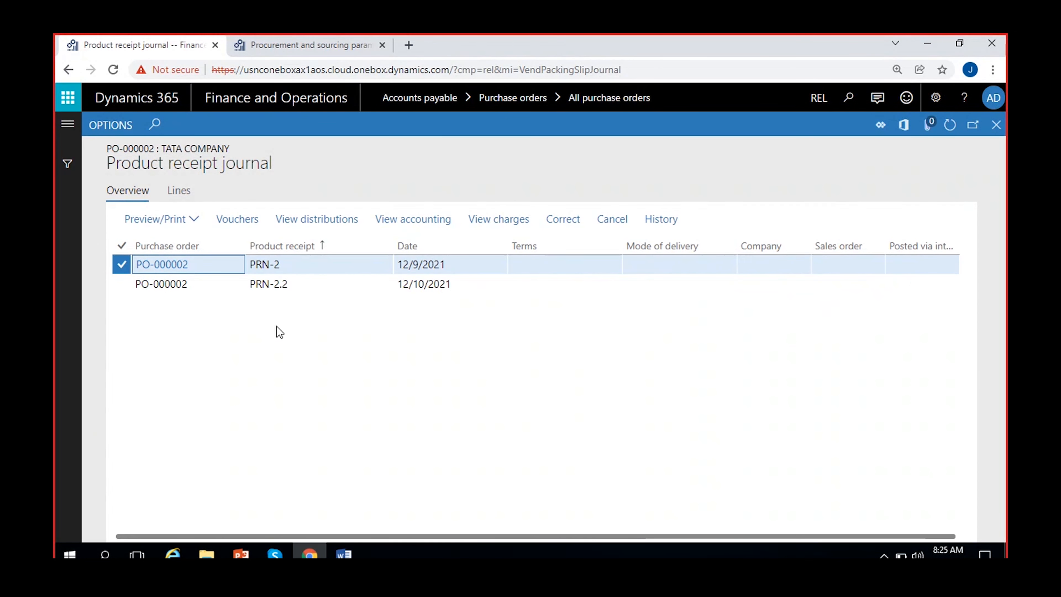
{"action": "left_click", "coordinate": [197, 221]}
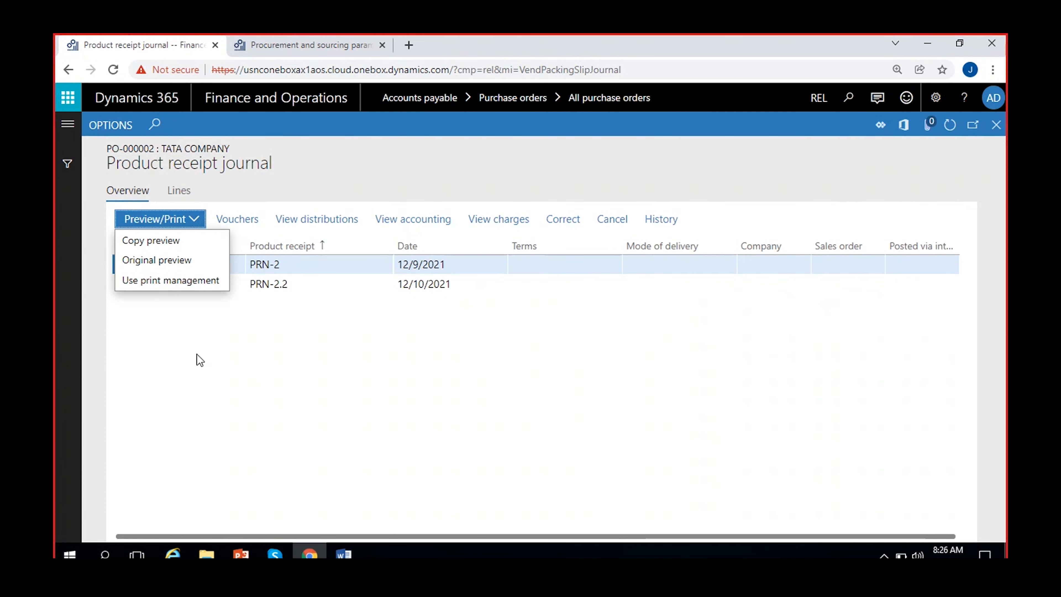
{"action": "left_click", "coordinate": [317, 378]}
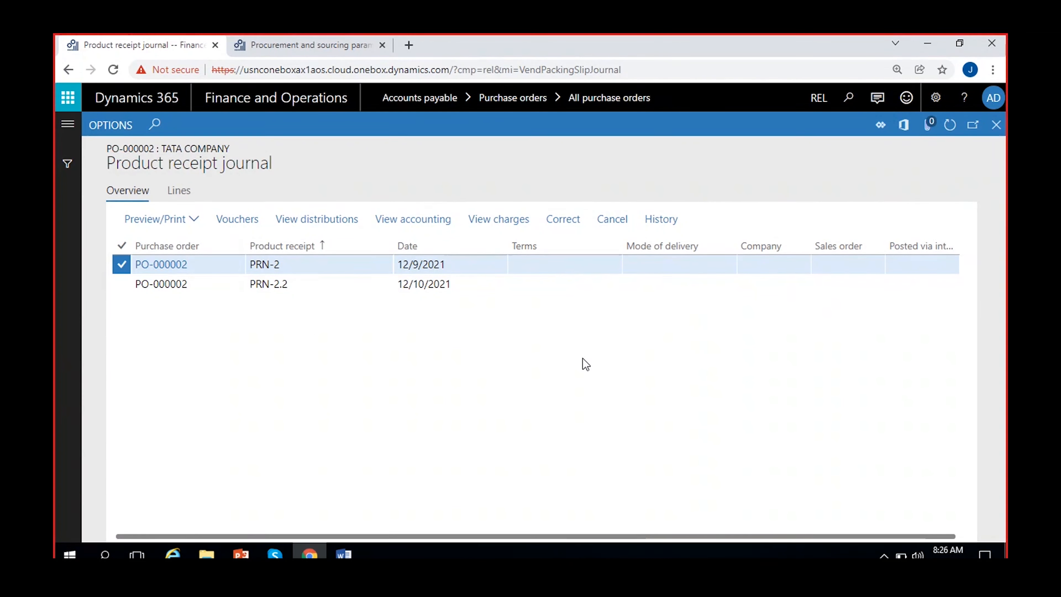
{"action": "left_click", "coordinate": [550, 263]}
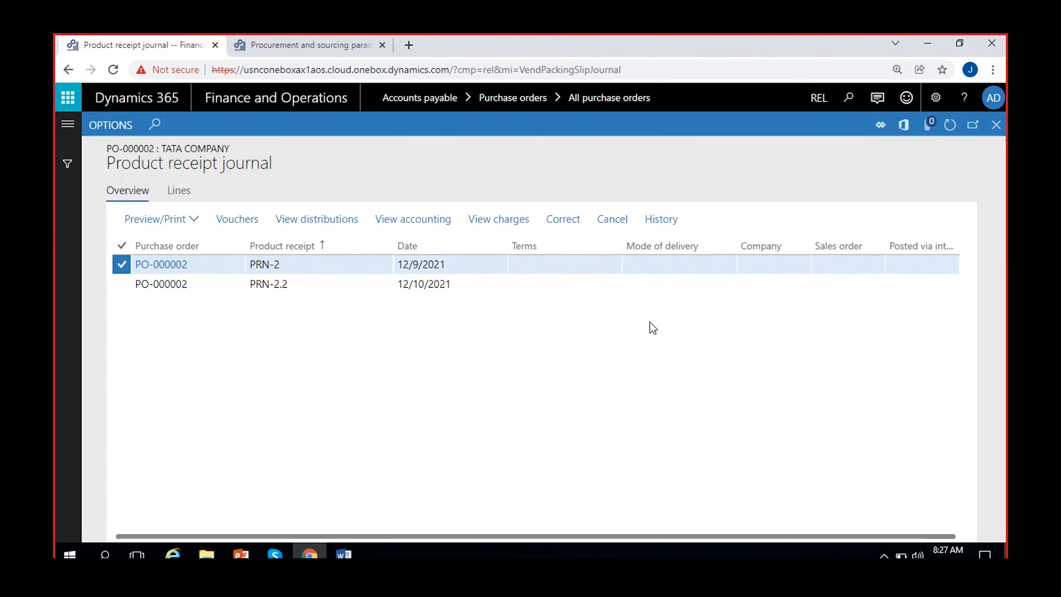
Close the product receipt journal and create a vendor invoice from the Tata company purchase order.
{"action": "left_click", "coordinate": [996, 125]}
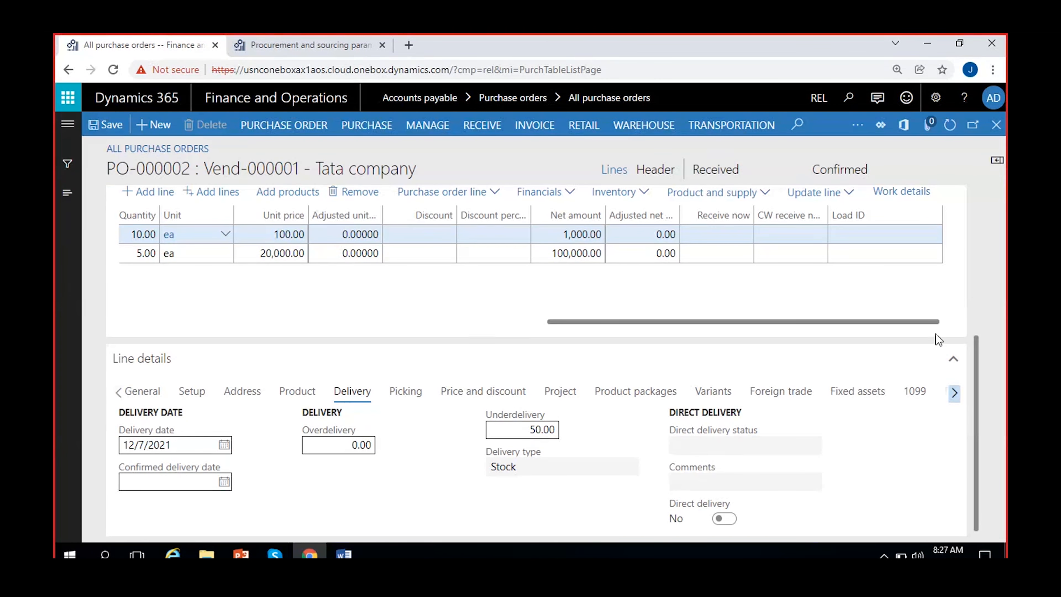
{"action": "left_click_drag", "start_coordinate": [972, 367], "coordinate": [978, 212]}
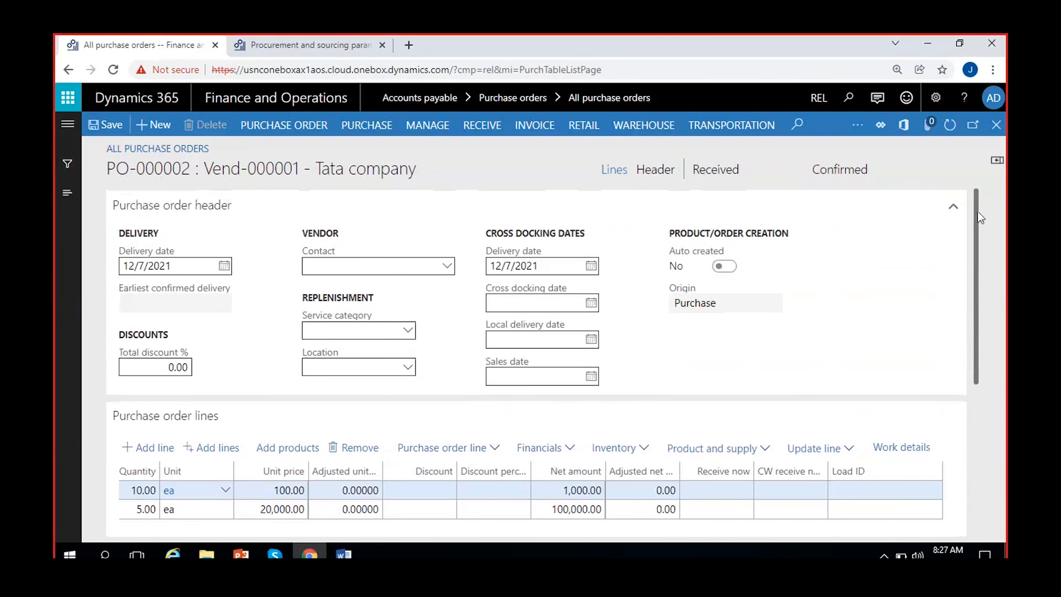
{"action": "left_click", "coordinate": [535, 128]}
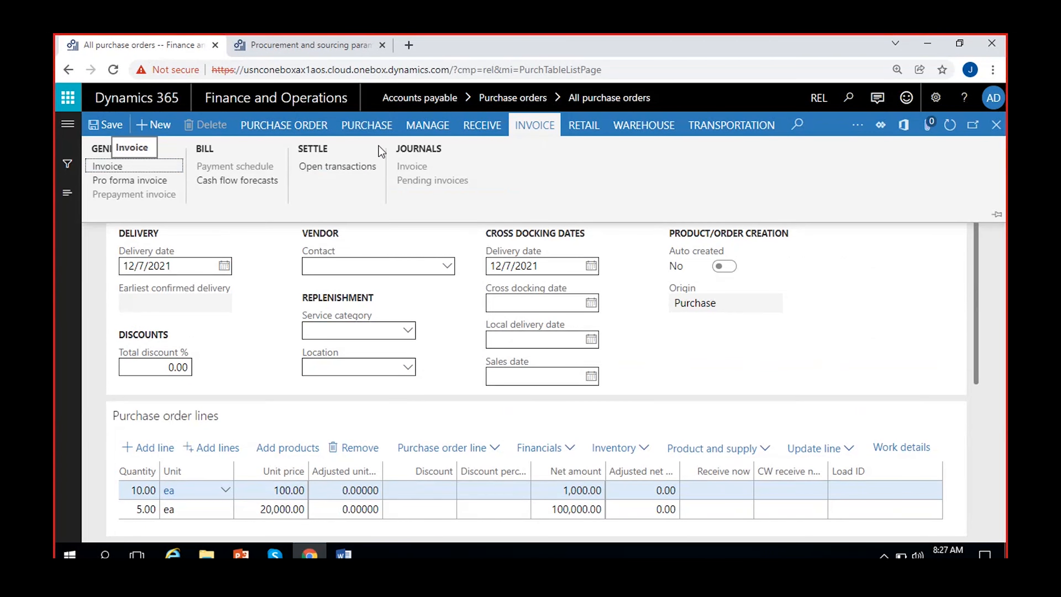
{"action": "left_click", "coordinate": [121, 170]}
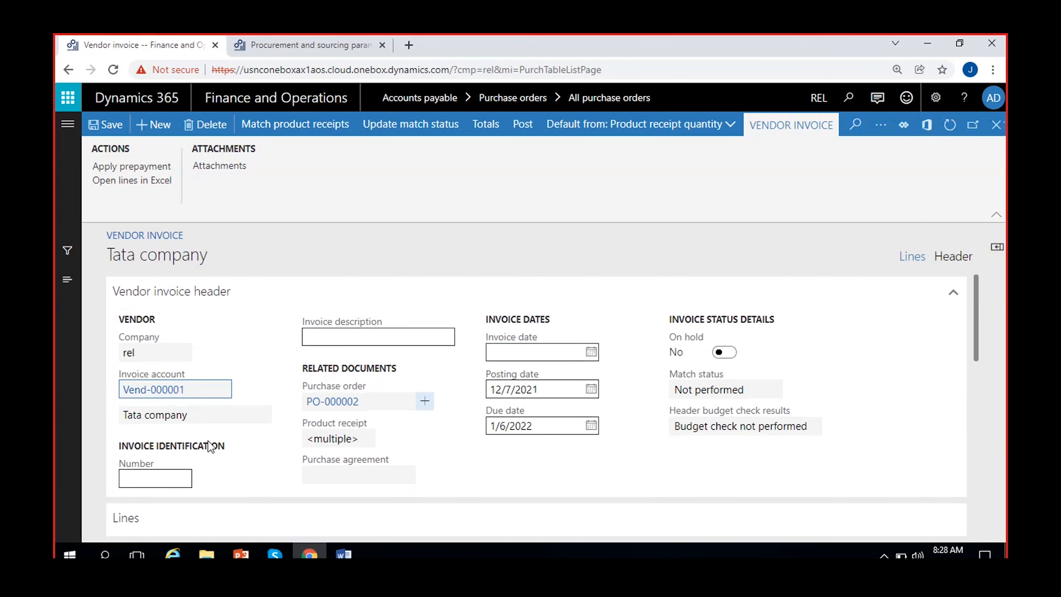
Enter TATAPOINV-2 as the vendor invoice number and set the invoice date to 12/13/2021.
{"action": "left_click", "coordinate": [168, 473]}
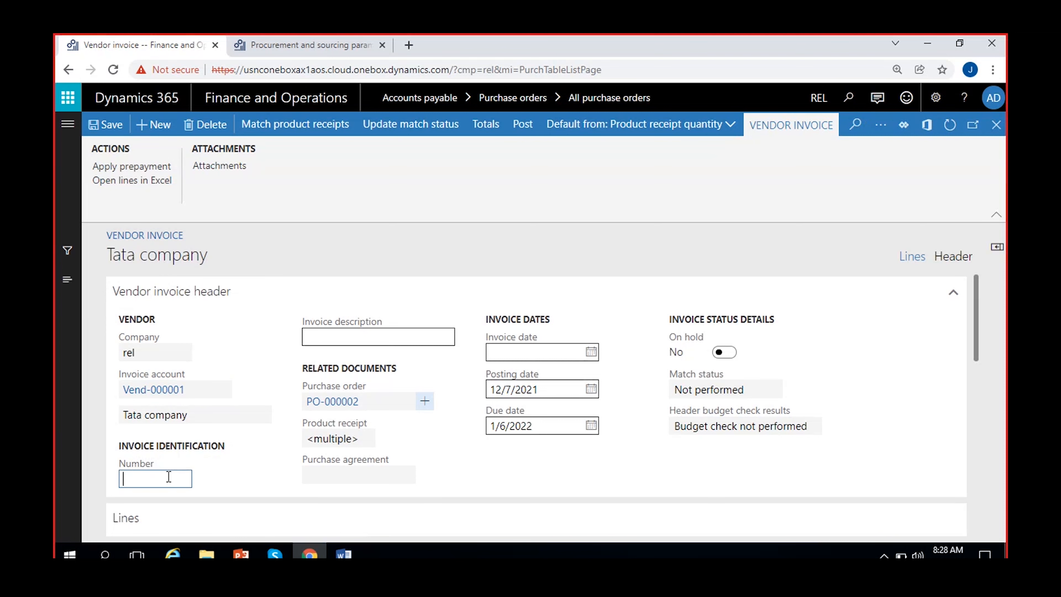
{"action": "left_click", "coordinate": [183, 476]}
{"action": "type", "text": "TATAPOINV-2"}
{"action": "left_click", "coordinate": [271, 470]}
{"action": "left_click", "coordinate": [385, 340]}
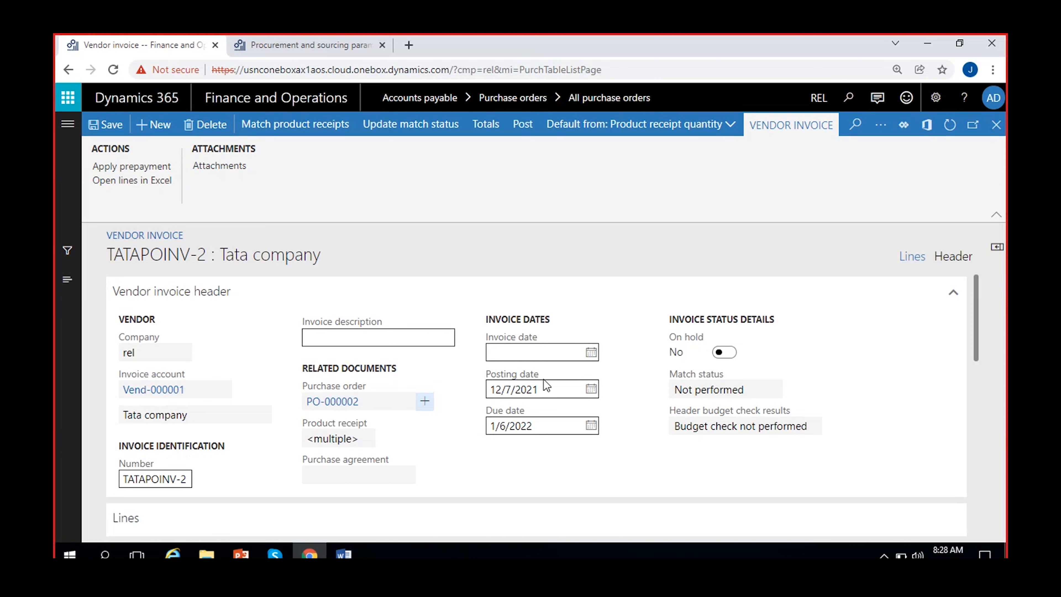
{"action": "left_click", "coordinate": [591, 353]}
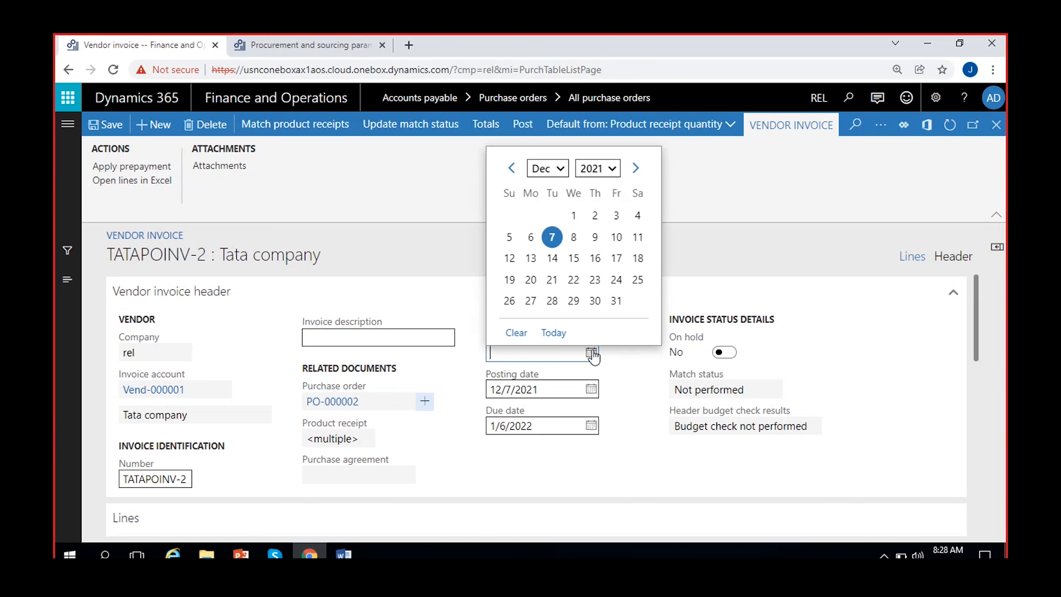
{"action": "left_click", "coordinate": [536, 259]}
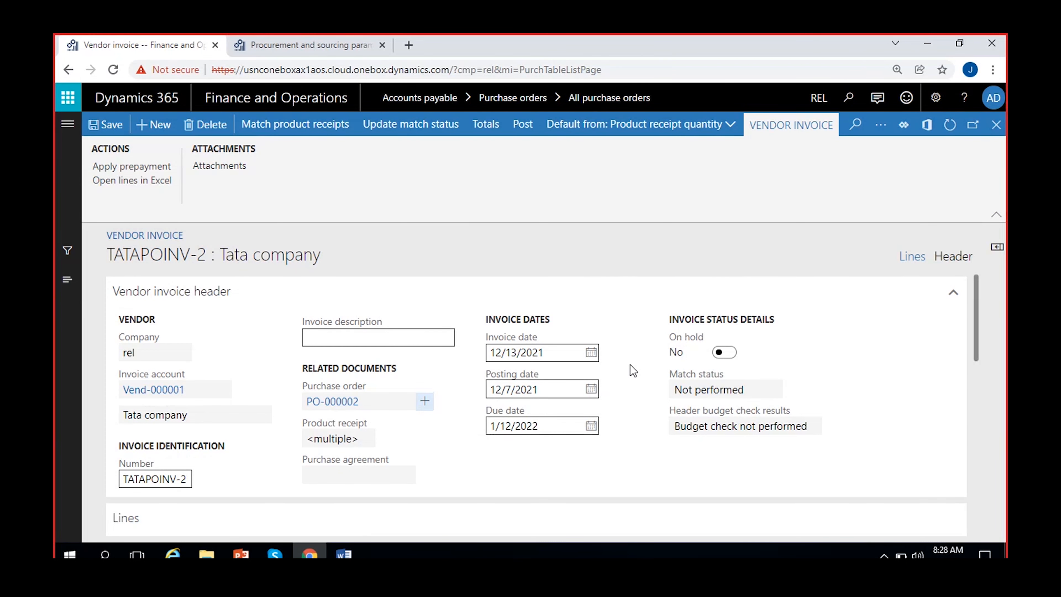
Review the quantities, unit prices and net amounts of the Cricket Ball and Iphone12Mini invoice lines.
{"action": "scroll", "coordinate": [632, 368], "scroll_direction": "down", "scroll_amount": 5}
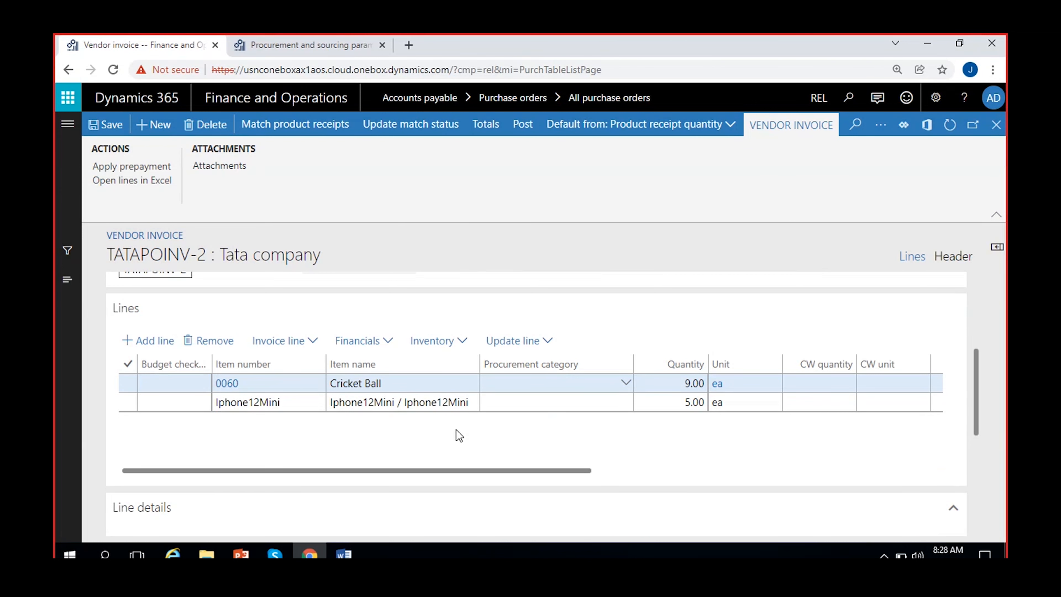
{"action": "left_click", "coordinate": [500, 402]}
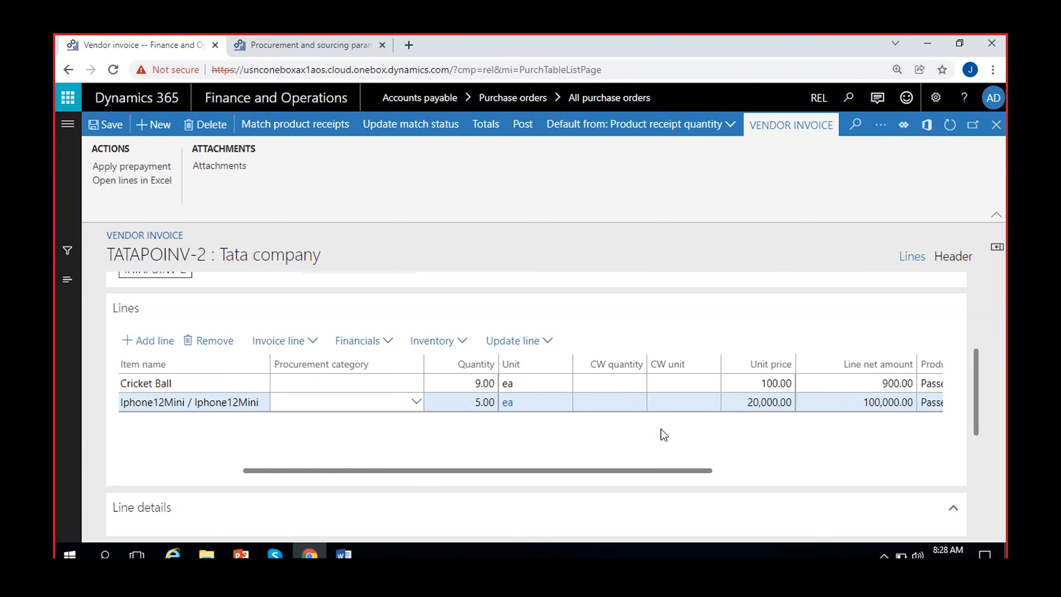
{"action": "left_click", "coordinate": [450, 383]}
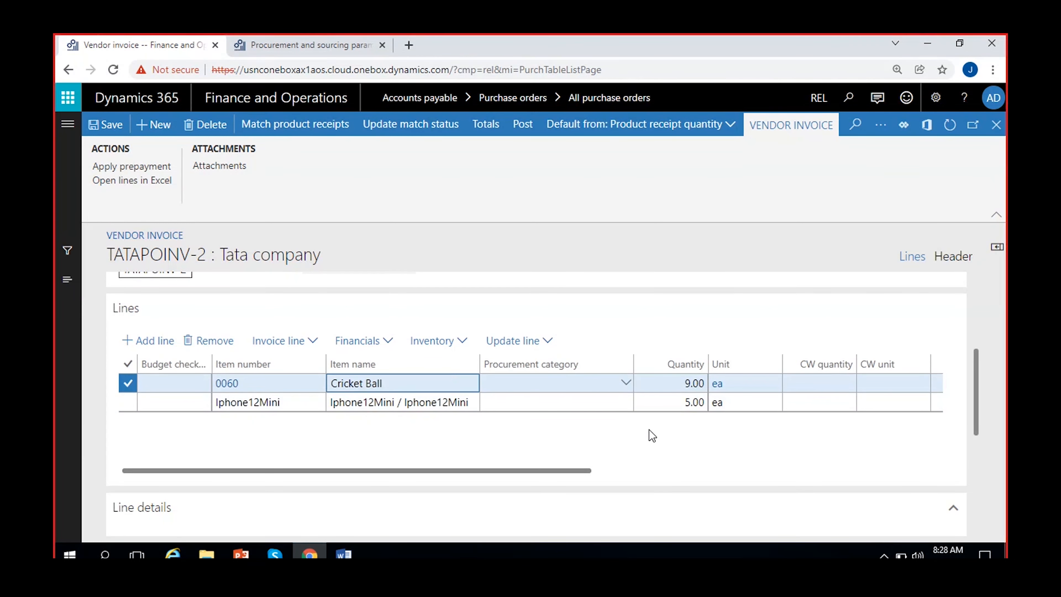
{"action": "scroll", "coordinate": [649, 430], "scroll_direction": "right", "scroll_amount": 2}
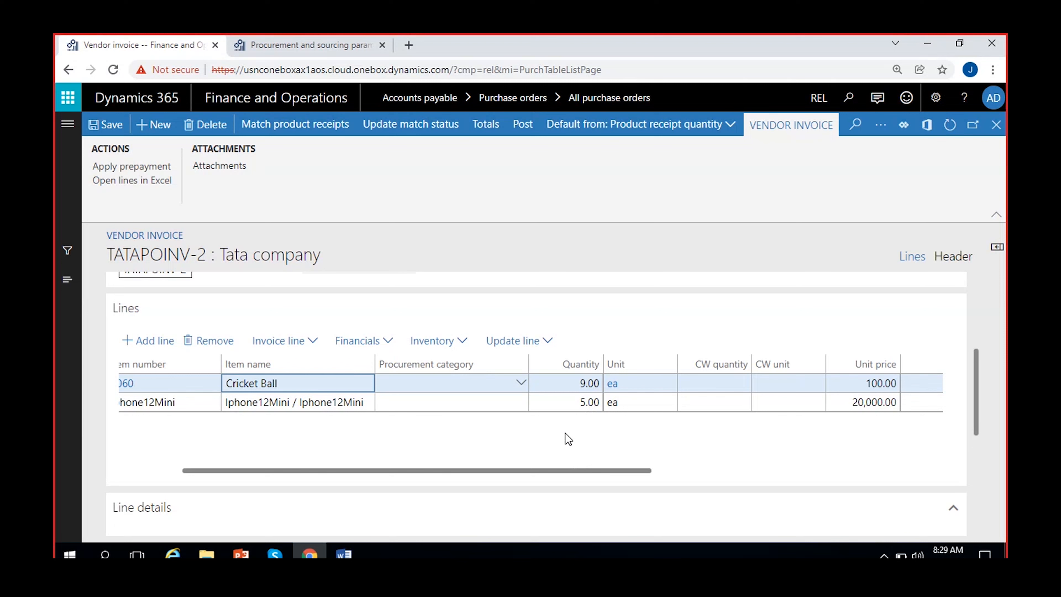
Set the invoice's default quantity for lines to Ordered quantity, refresh the invoice and check the line quantities and net amounts.
{"action": "left_click", "coordinate": [735, 127]}
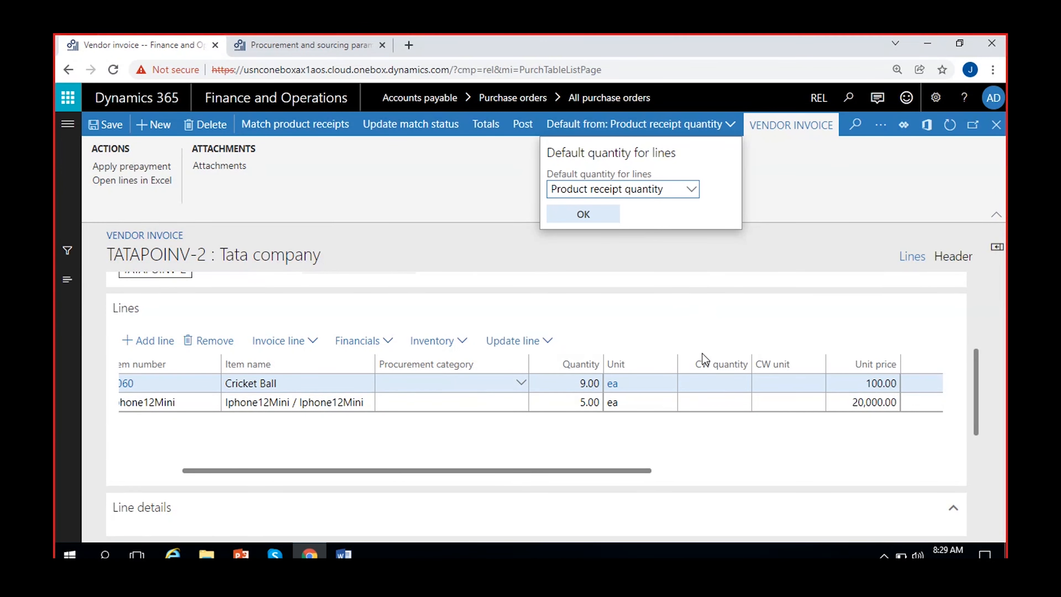
{"action": "left_click", "coordinate": [693, 190]}
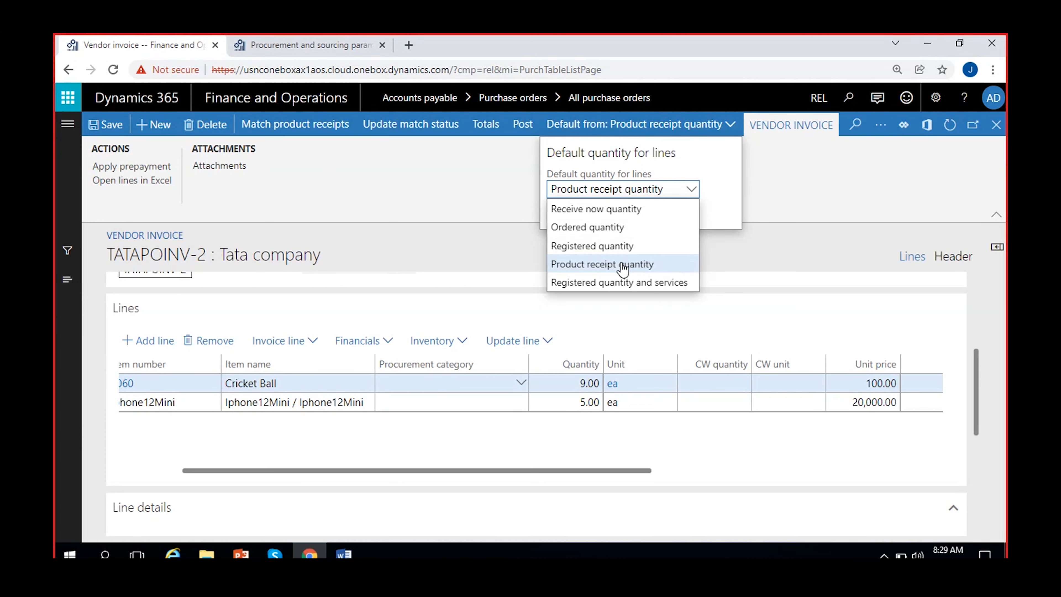
{"action": "left_click", "coordinate": [589, 227]}
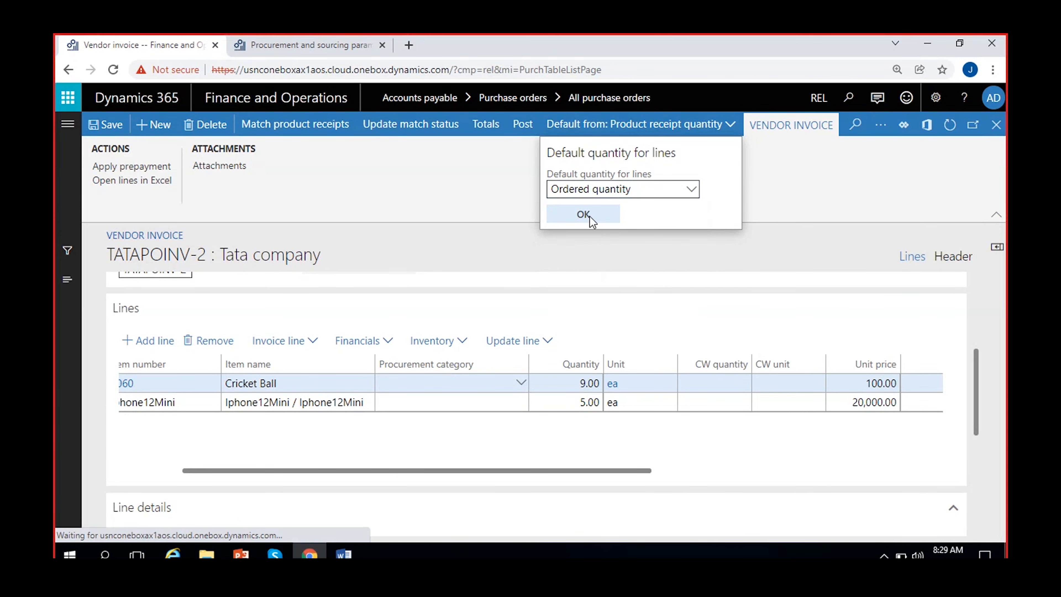
{"action": "left_click", "coordinate": [590, 216]}
{"action": "left_click", "coordinate": [661, 352]}
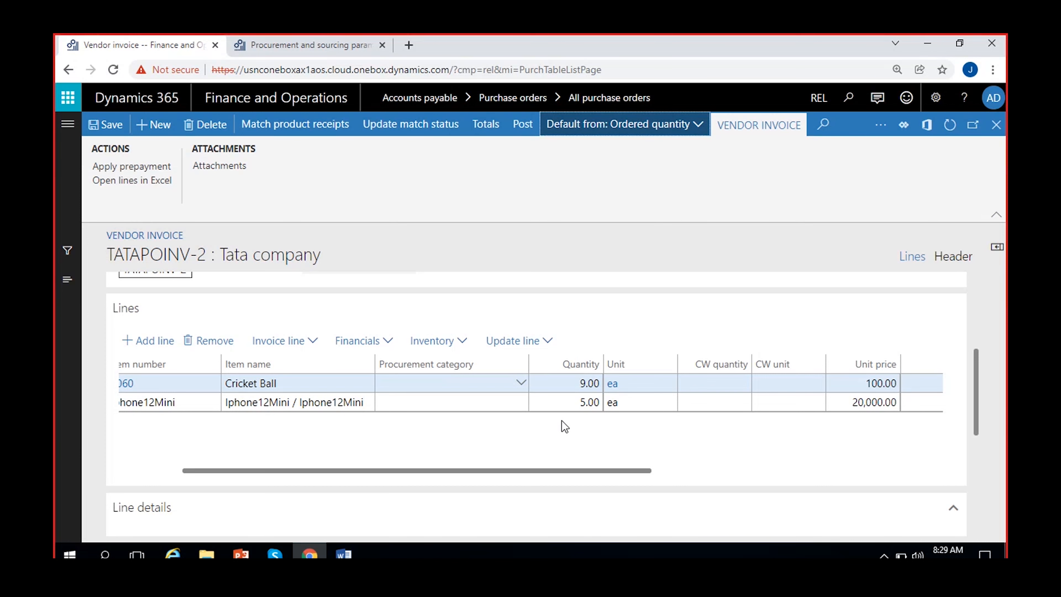
{"action": "scroll", "coordinate": [562, 421], "scroll_direction": "right", "scroll_amount": 5}
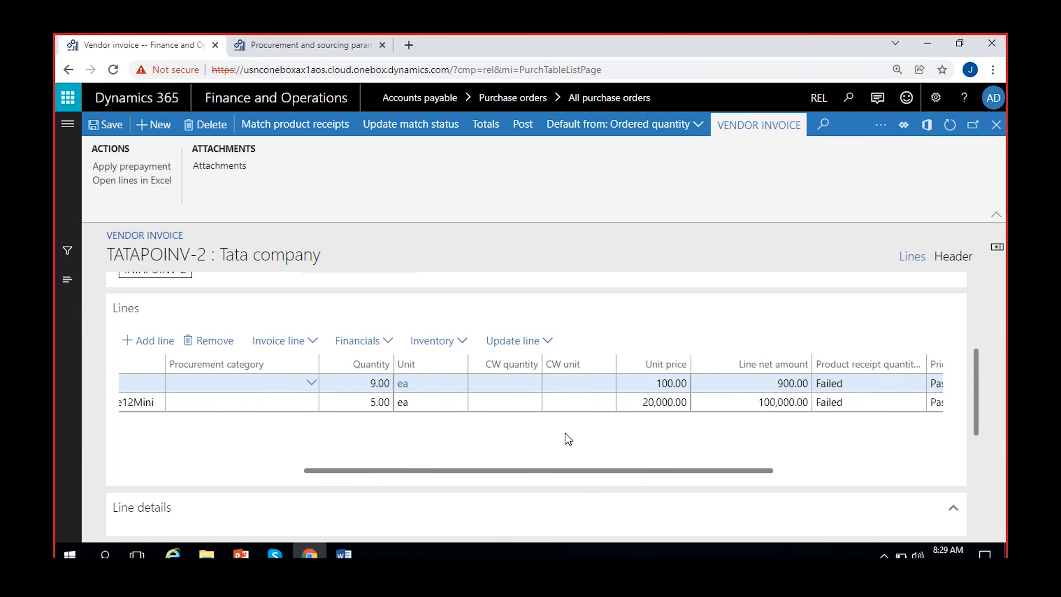
{"action": "scroll", "coordinate": [568, 439], "scroll_direction": "left", "scroll_amount": 5}
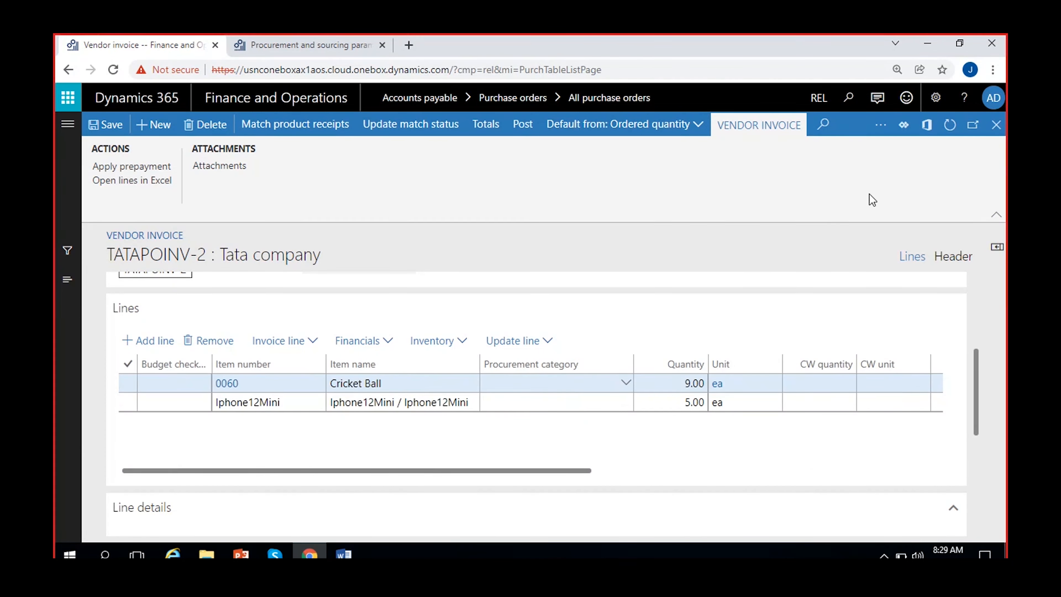
{"action": "left_click", "coordinate": [951, 124]}
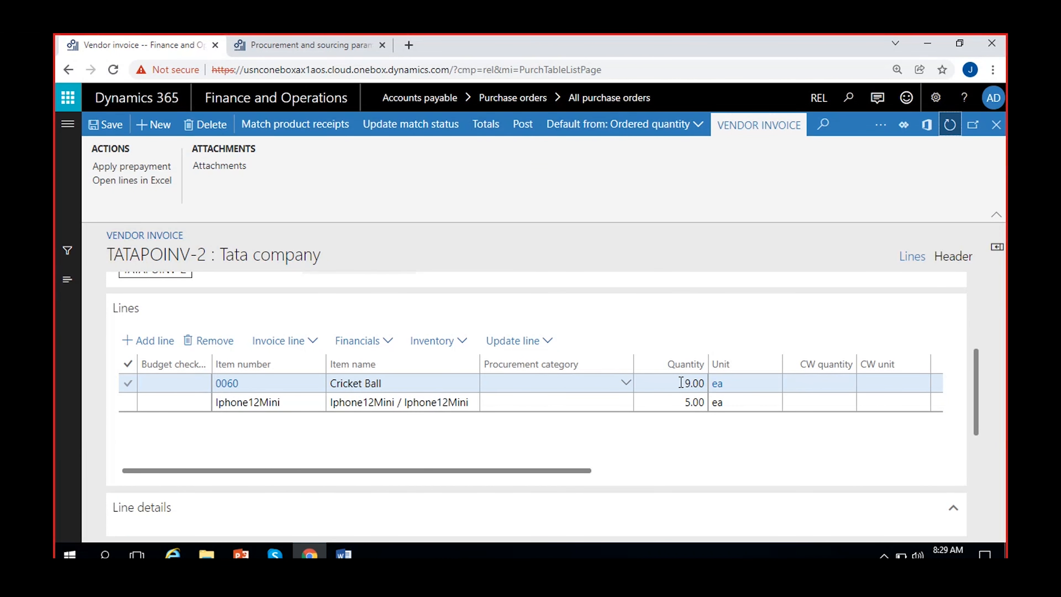
{"action": "scroll", "coordinate": [672, 433], "scroll_direction": "right", "scroll_amount": 5}
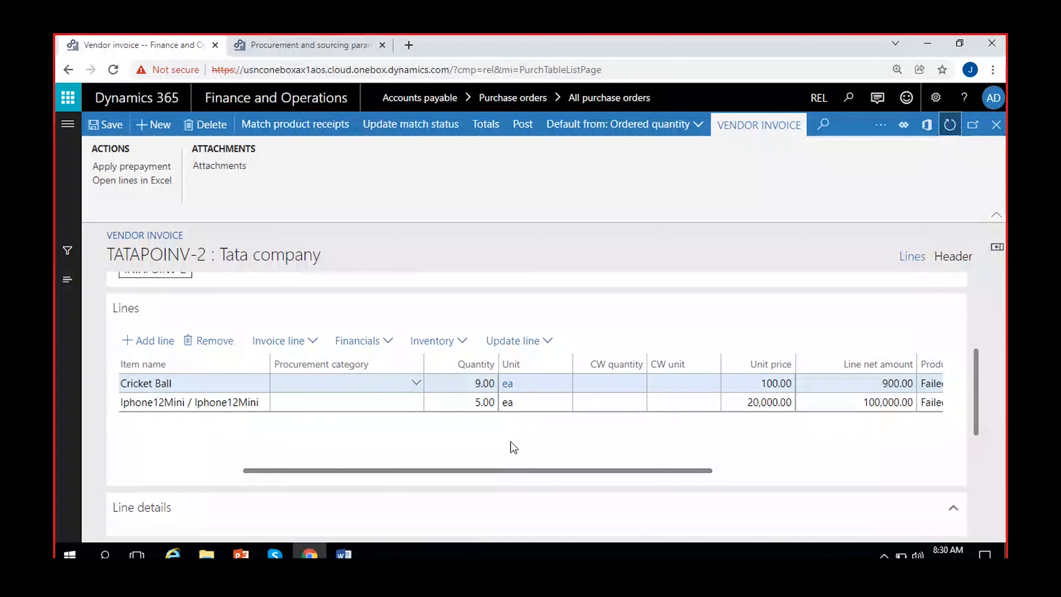
Set the invoice's default quantity for lines back to Product receipt quantity and accept discarding unsaved line changes.
{"action": "left_click", "coordinate": [697, 124]}
{"action": "left_click", "coordinate": [694, 190]}
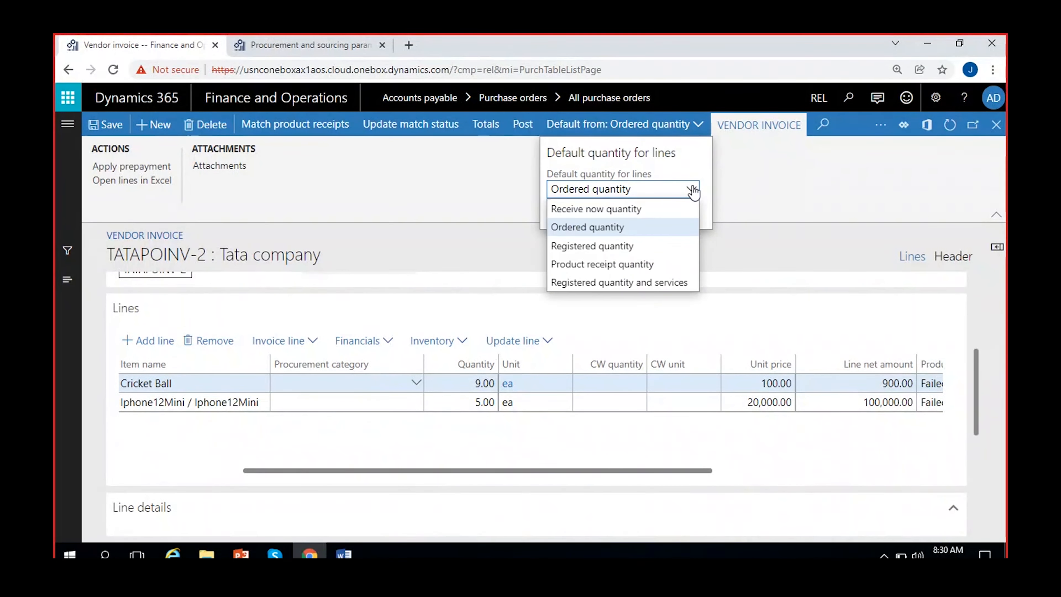
{"action": "left_click", "coordinate": [630, 265]}
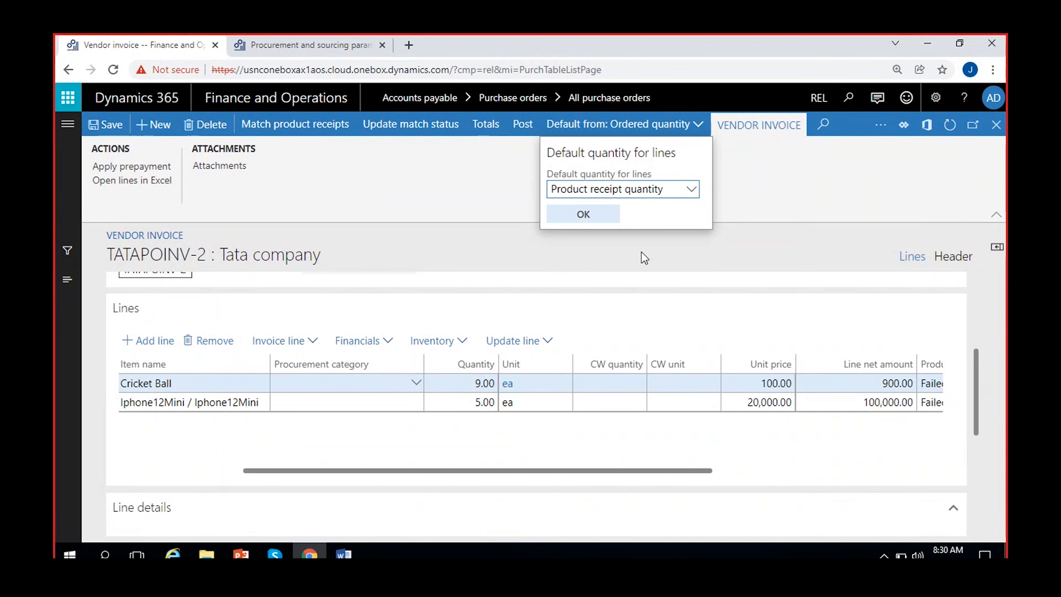
{"action": "left_click", "coordinate": [585, 218]}
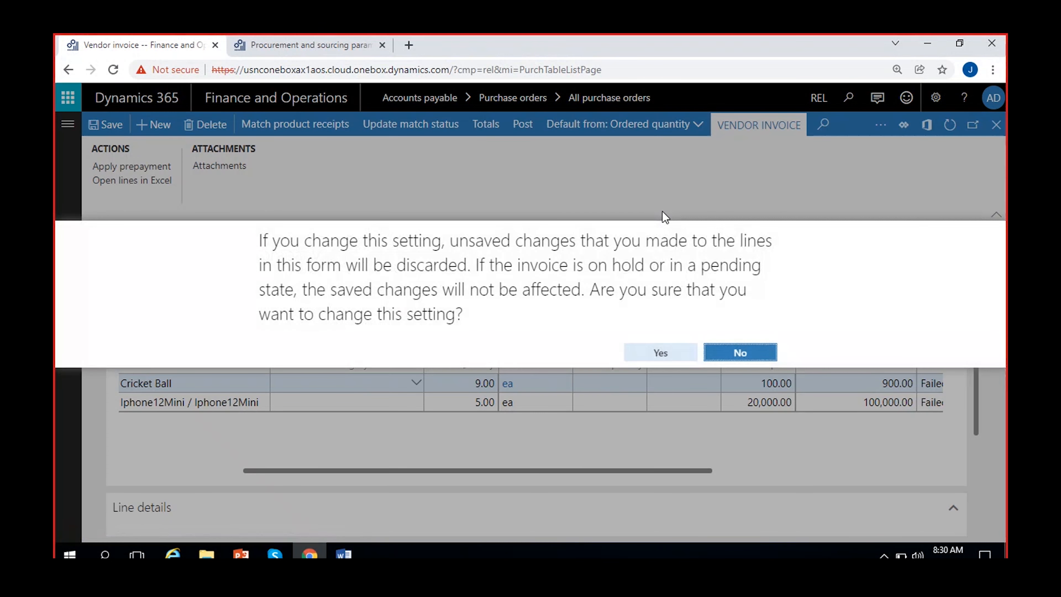
{"action": "left_click", "coordinate": [657, 353]}
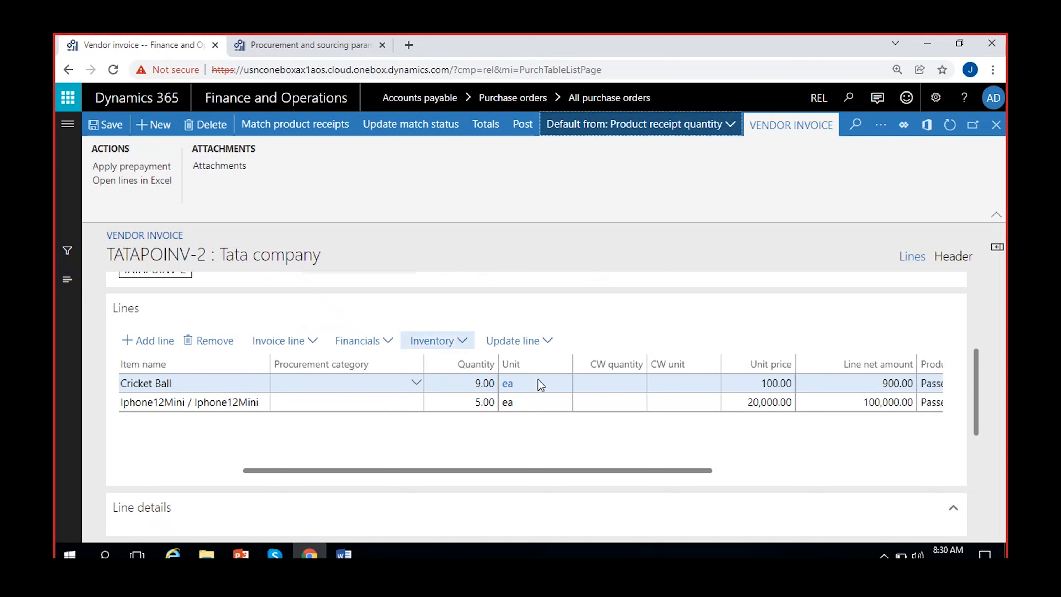
Open product receipt matching for the invoice and review the receipts matched to the Cricket Ball and Iphone12Mini lines.
{"action": "left_click", "coordinate": [295, 127]}
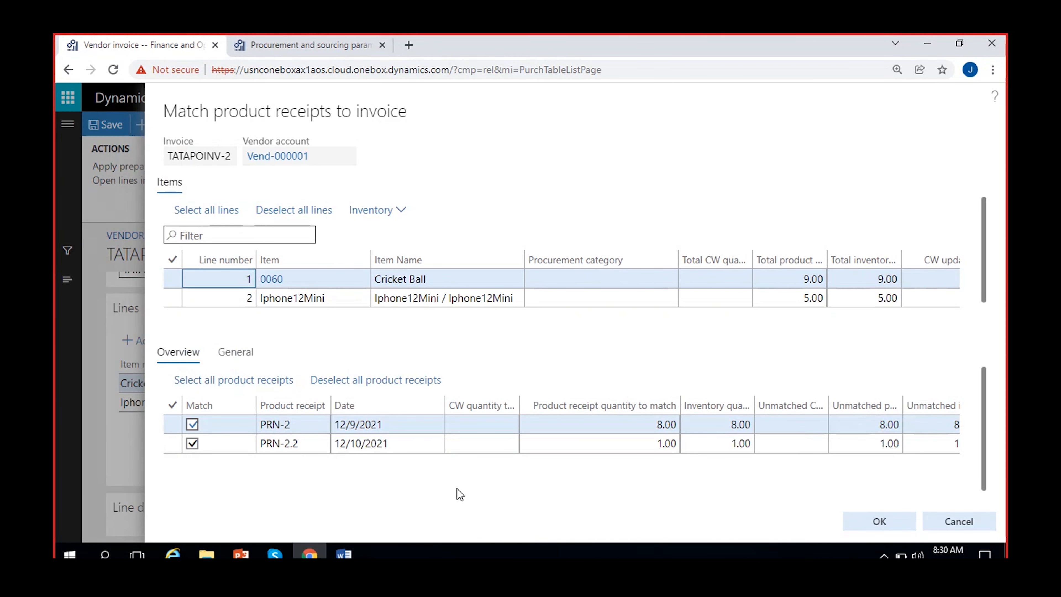
{"action": "left_click", "coordinate": [308, 443]}
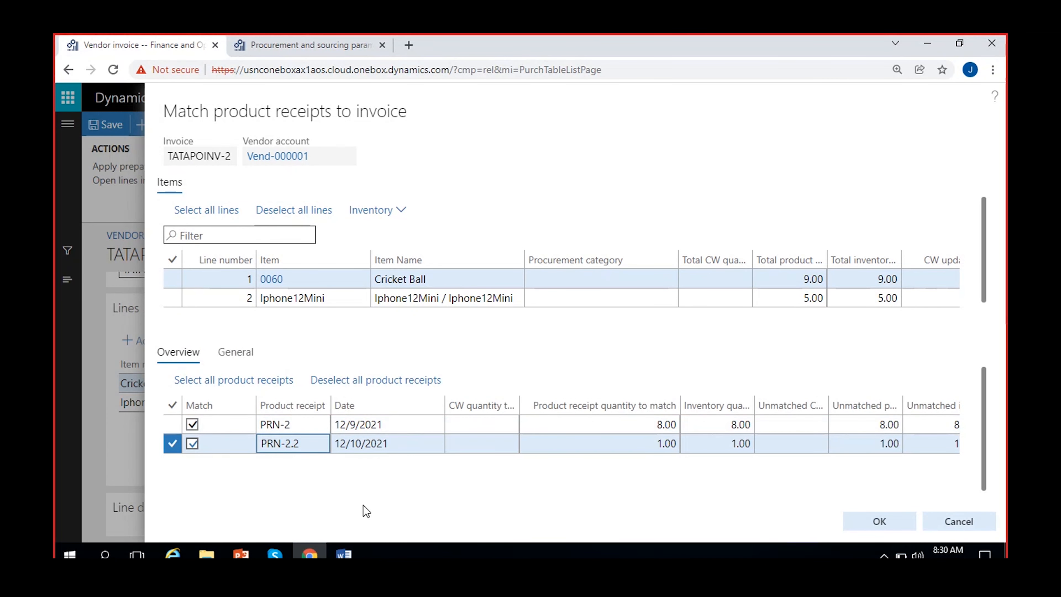
{"action": "left_click", "coordinate": [297, 425]}
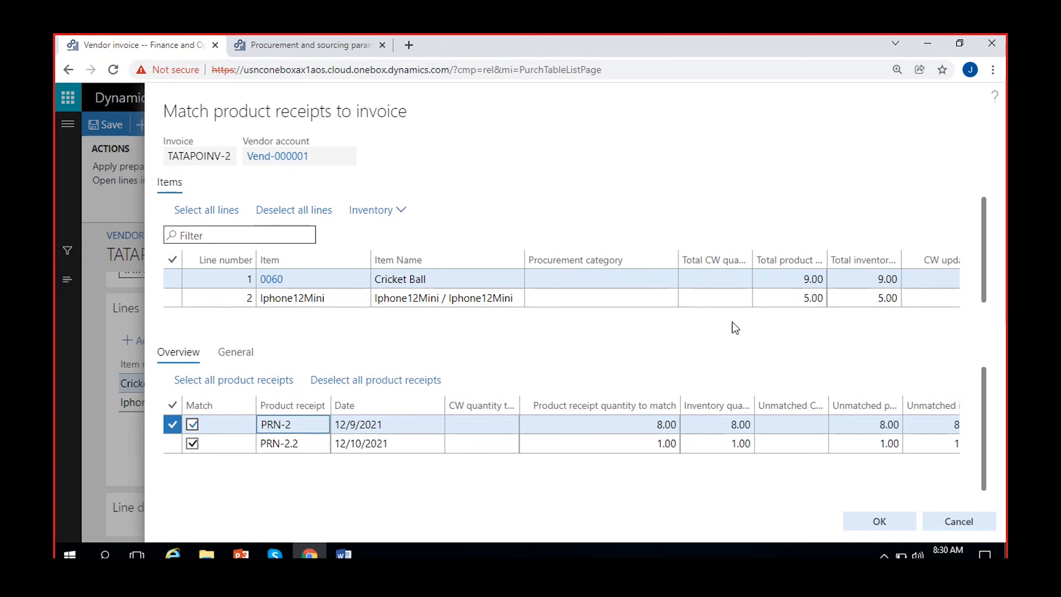
{"action": "left_click", "coordinate": [800, 280]}
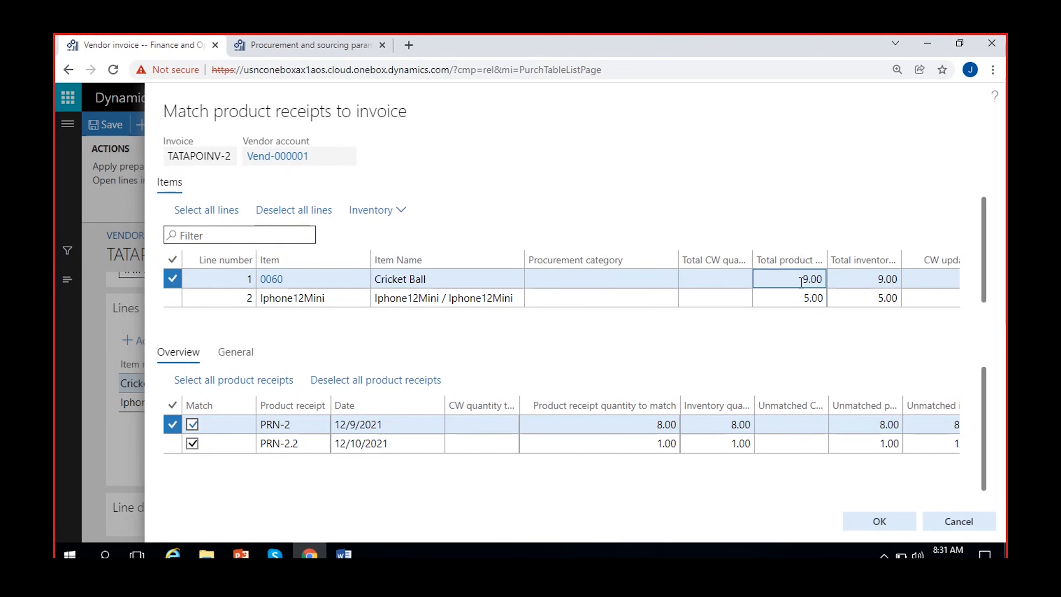
{"action": "left_click", "coordinate": [744, 295]}
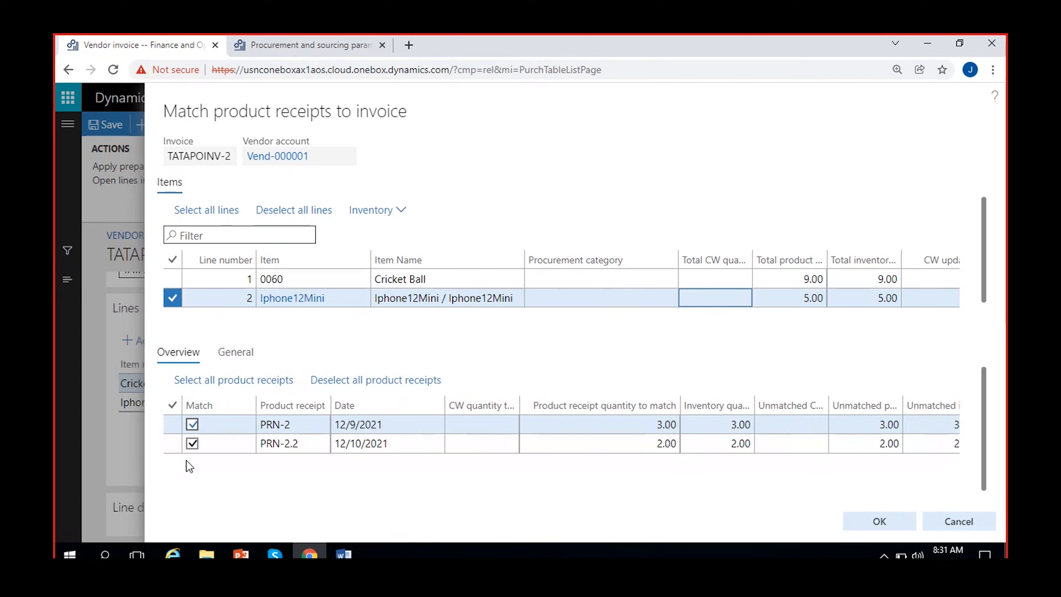
Unmatch receipt PRN-2.2 from the Iphone12Mini line, match it again, and check the matched quantities of Cricket Ball.
{"action": "left_click", "coordinate": [192, 444]}
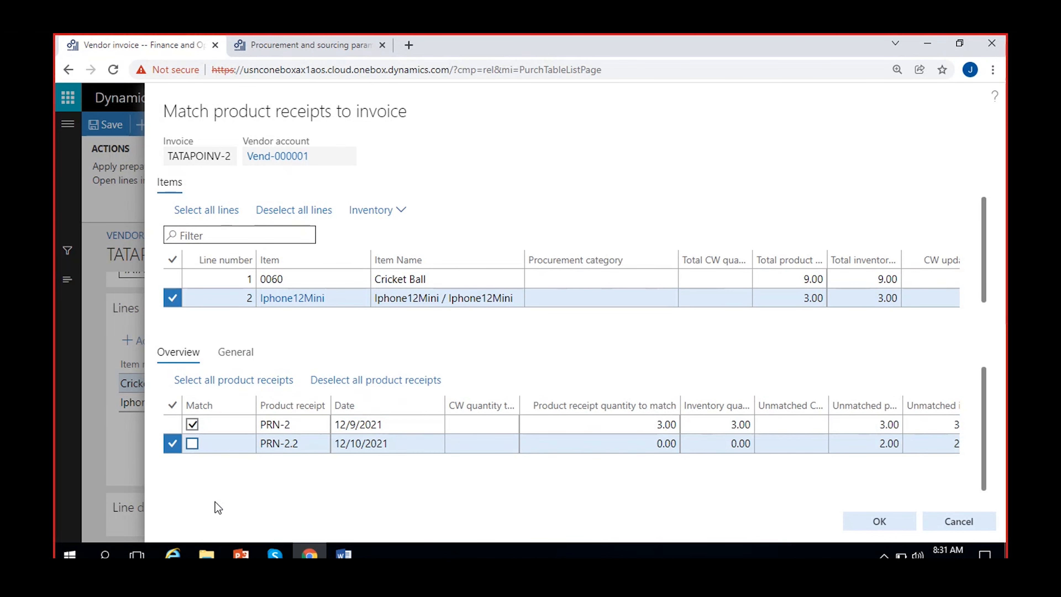
{"action": "left_click", "coordinate": [490, 423]}
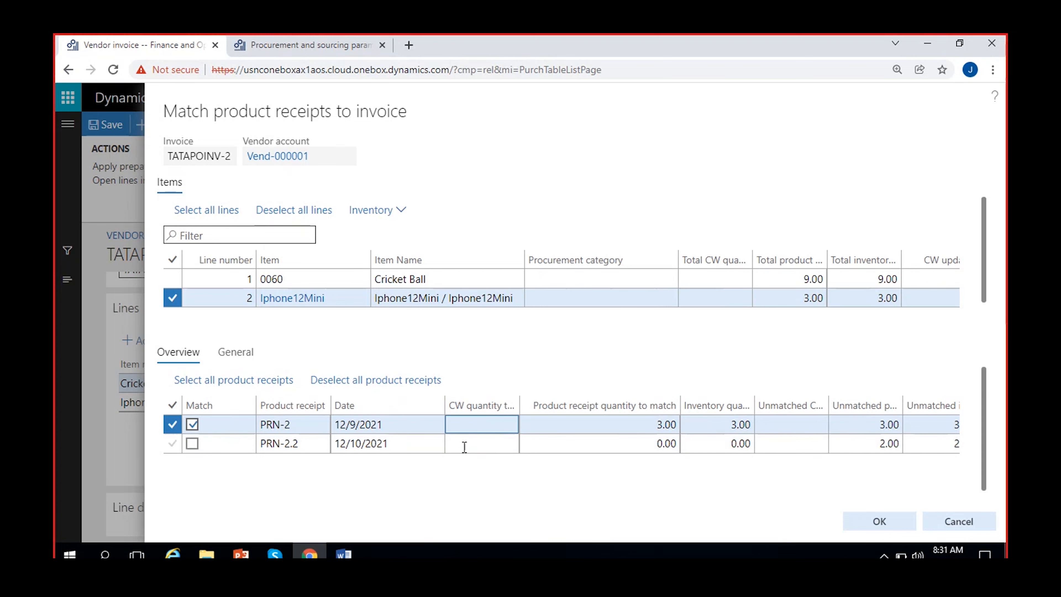
{"action": "left_click", "coordinate": [192, 443]}
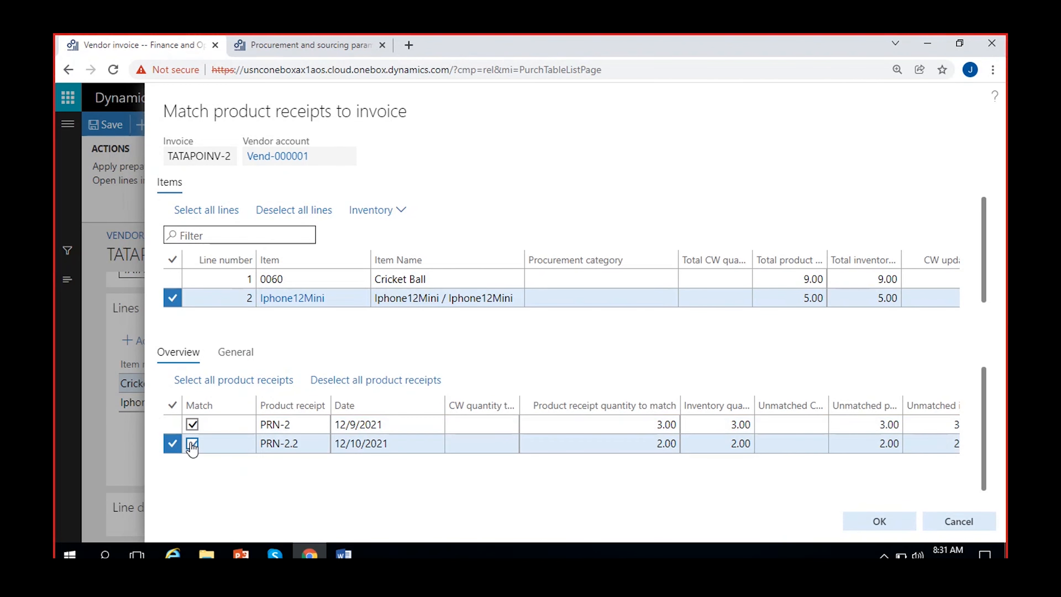
{"action": "left_click", "coordinate": [476, 278]}
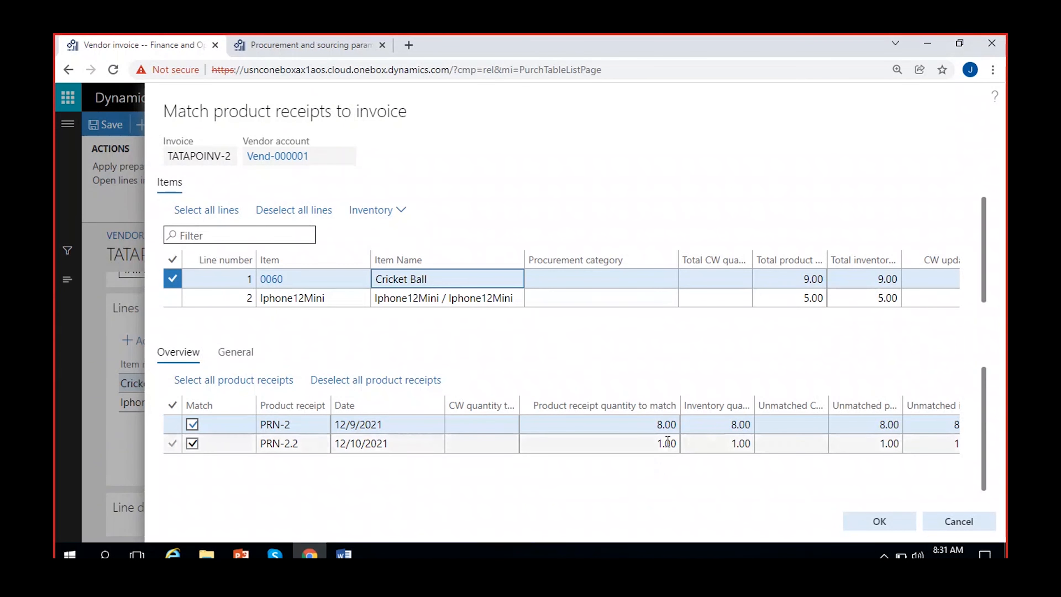
{"action": "left_click", "coordinate": [814, 282]}
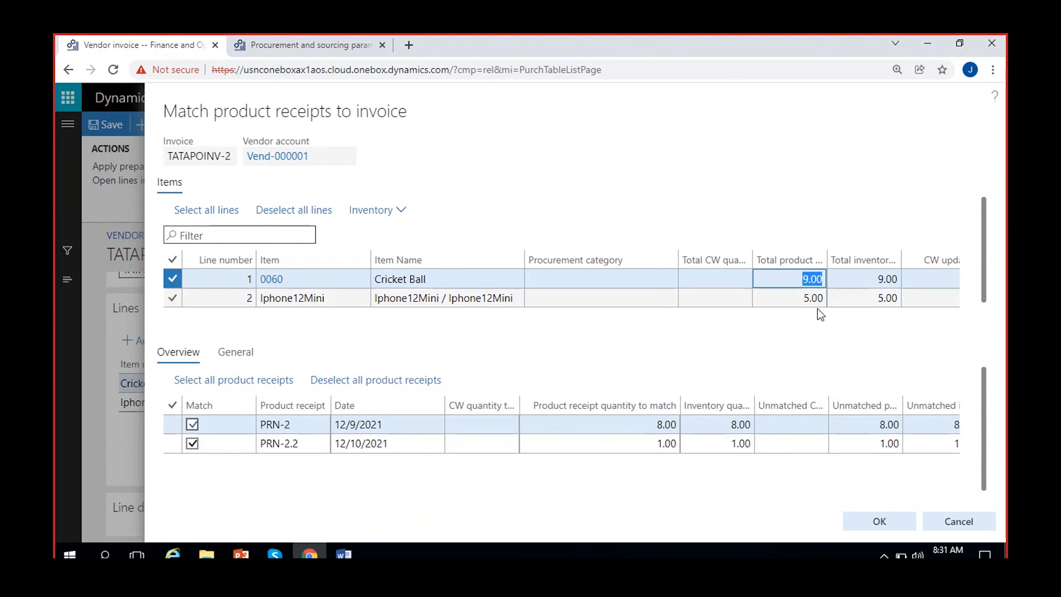
Deselect all matched product receipts for both the Iphone12Mini and Cricket Ball lines.
{"action": "left_click", "coordinate": [424, 296]}
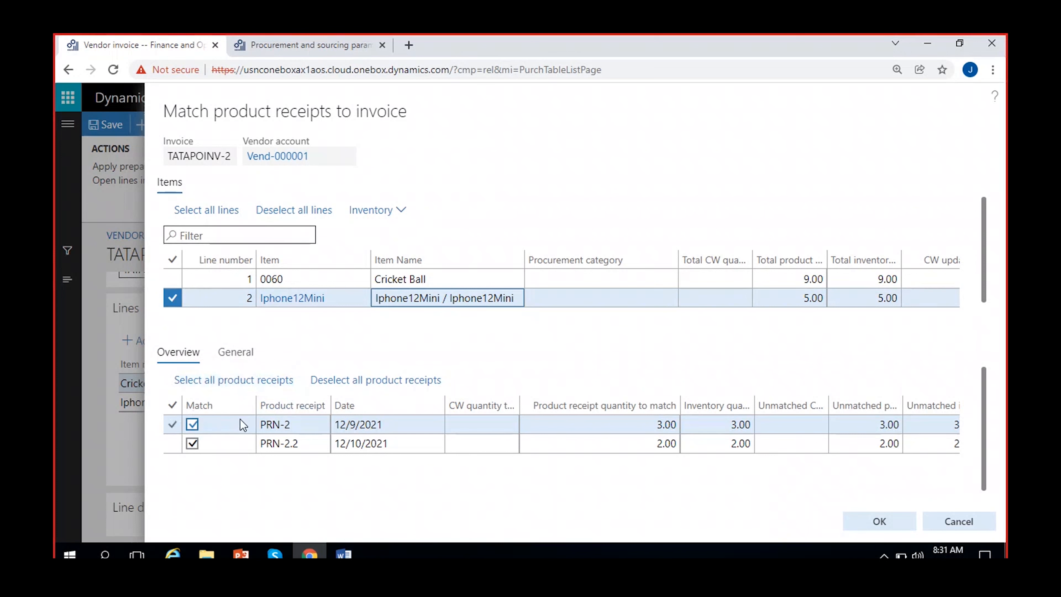
{"action": "left_click", "coordinate": [356, 387]}
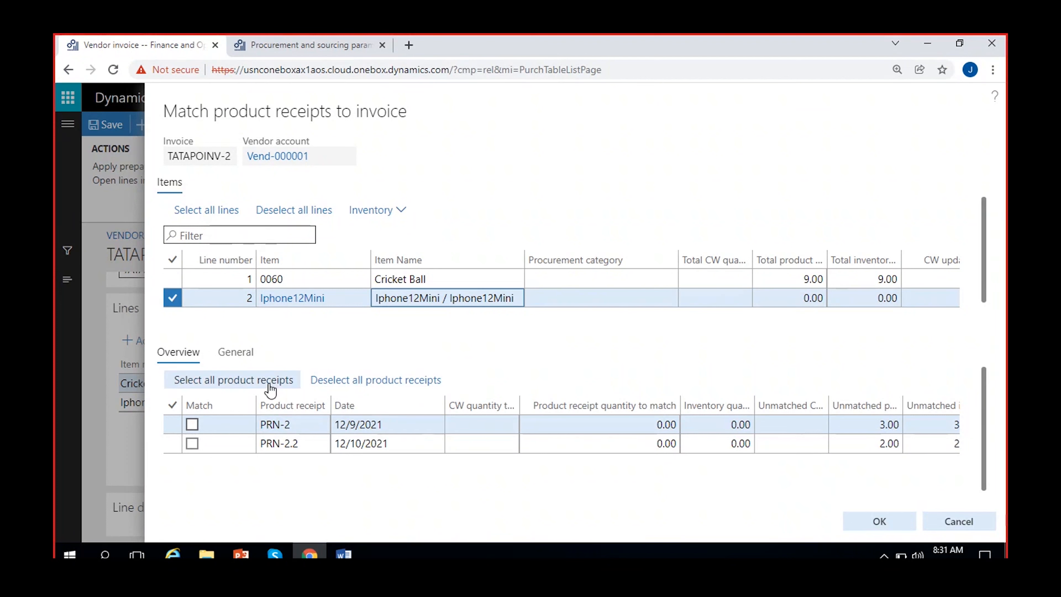
{"action": "left_click", "coordinate": [273, 280]}
{"action": "left_click", "coordinate": [371, 381]}
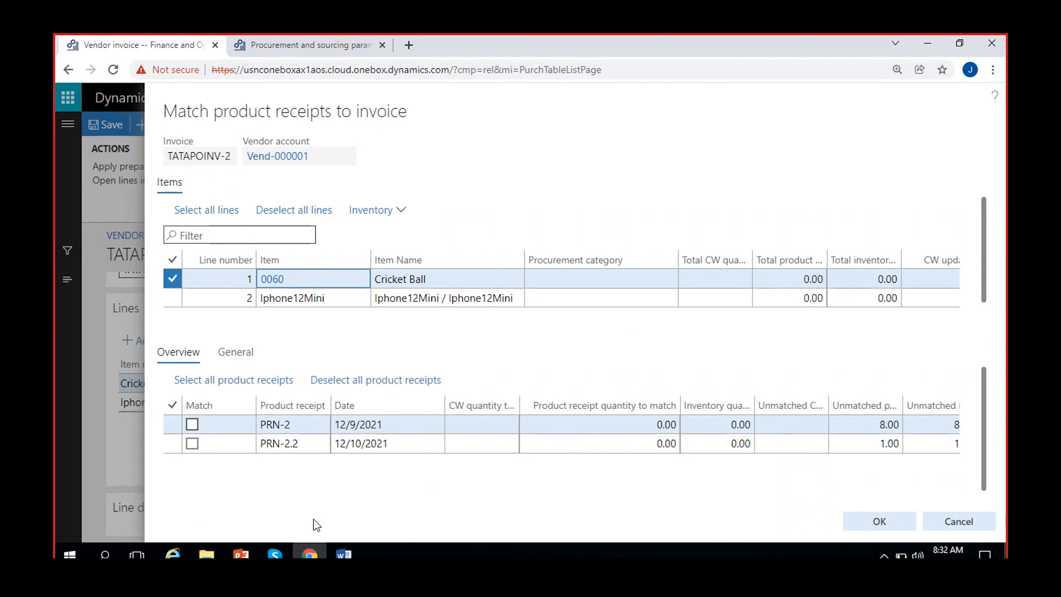
Match only product receipt PRN-2 to the Cricket Ball and Iphone12Mini lines and update the invoice quantities accordingly.
{"action": "left_click", "coordinate": [449, 284]}
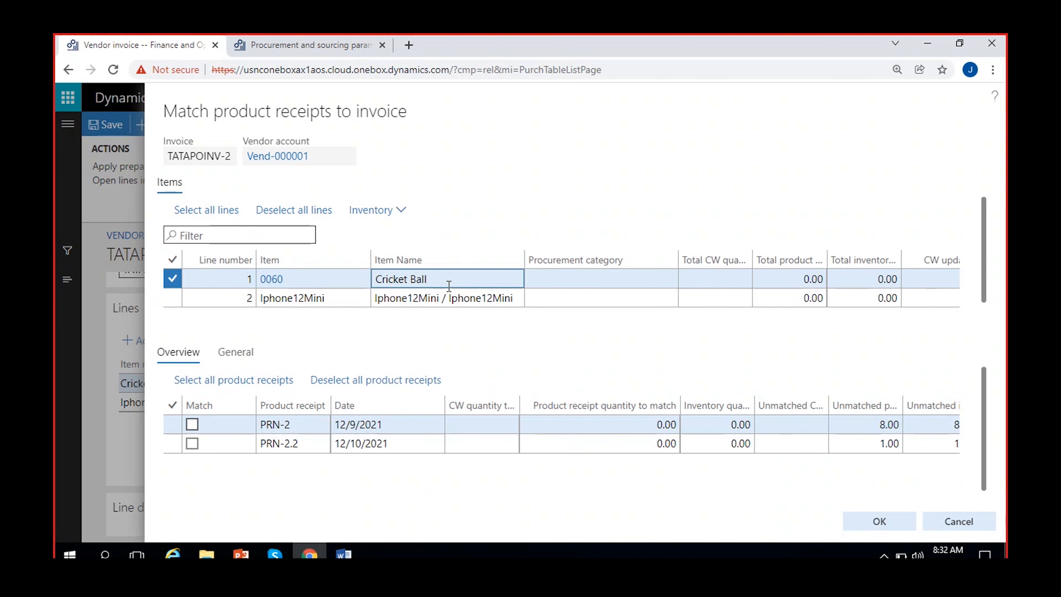
{"action": "left_click", "coordinate": [192, 425]}
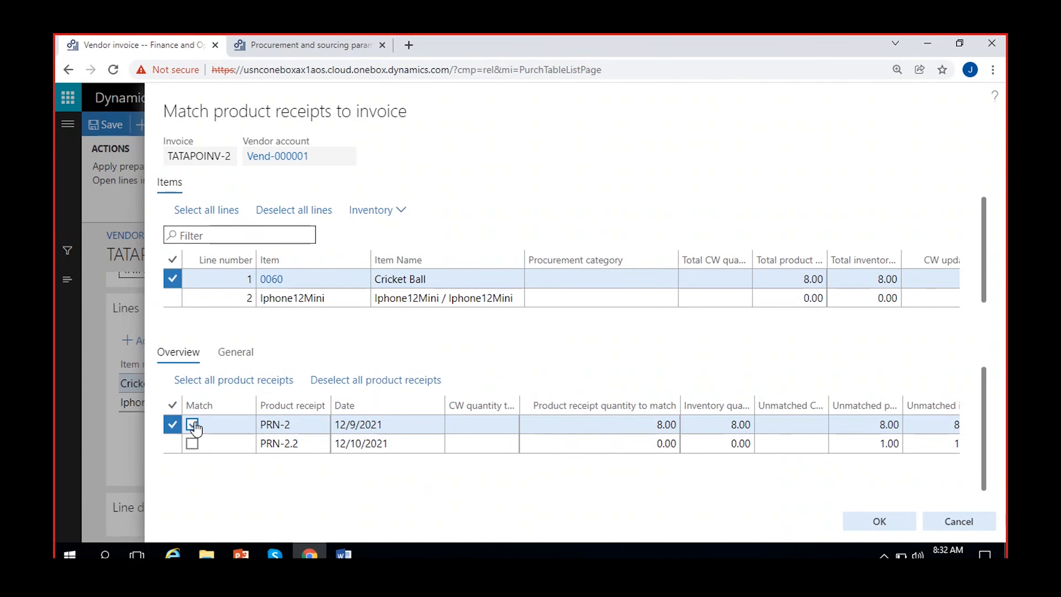
{"action": "left_click", "coordinate": [433, 300]}
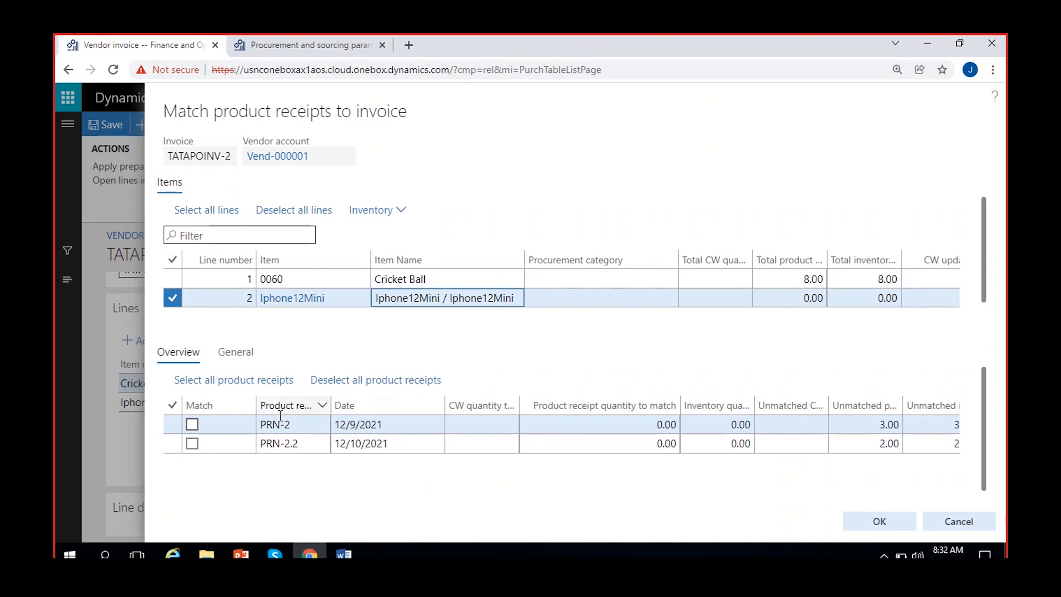
{"action": "left_click", "coordinate": [192, 424]}
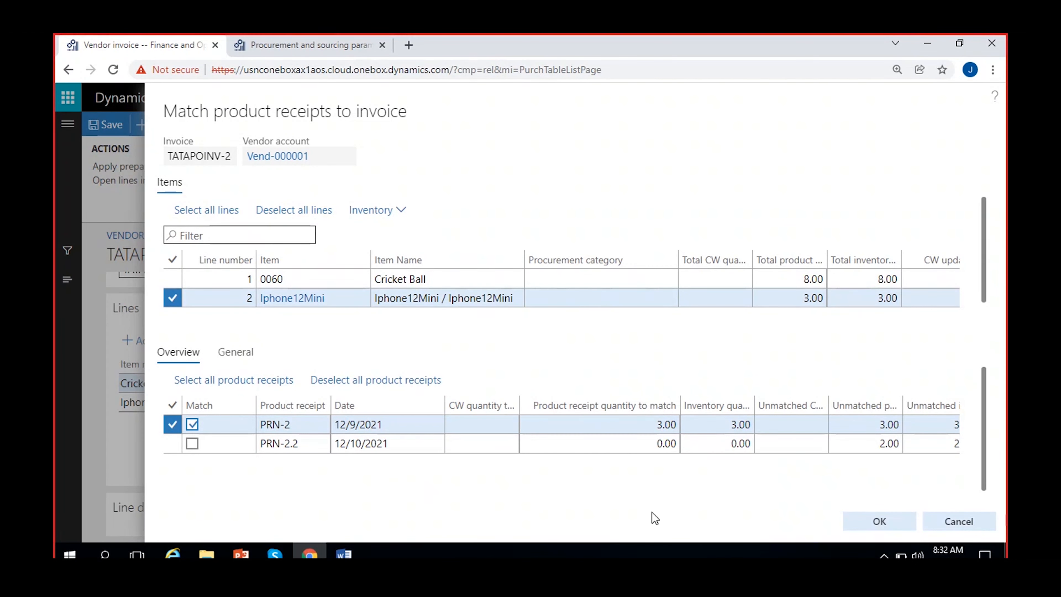
{"action": "left_click", "coordinate": [876, 521]}
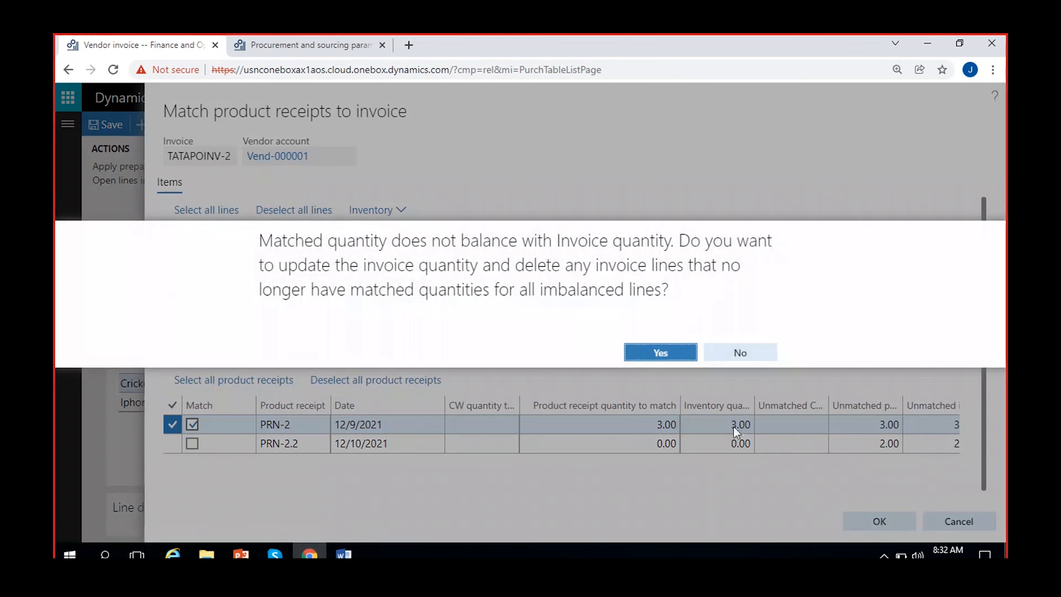
{"action": "left_click", "coordinate": [670, 352]}
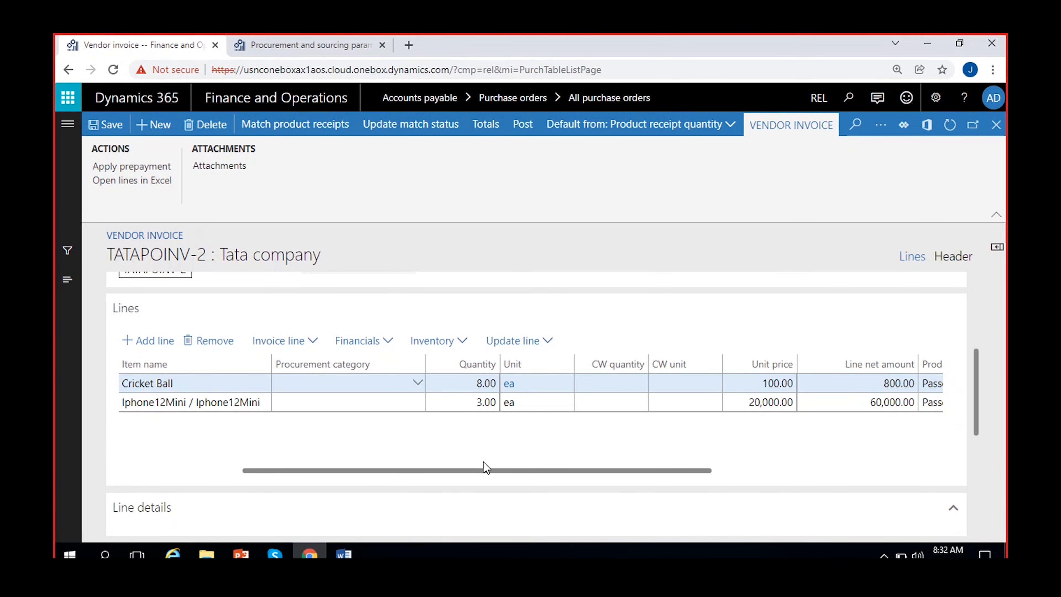
Match product receipt PRN-2.2 alongside PRN-2 on the Cricket Ball and Iphone12Mini lines, and update the invoice quantities to the matched quantities.
{"action": "left_click", "coordinate": [287, 126]}
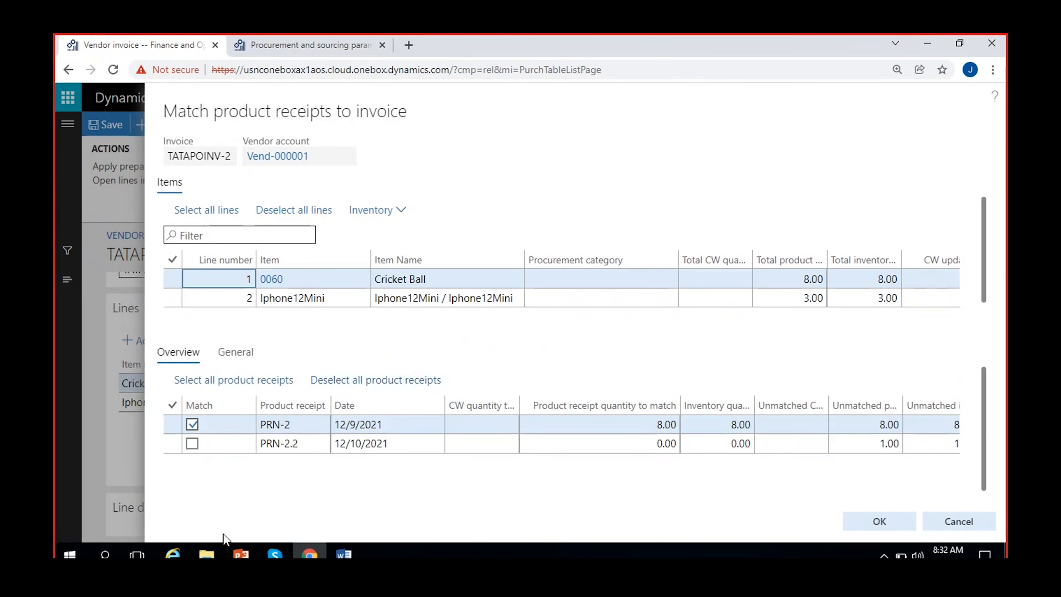
{"action": "left_click", "coordinate": [192, 443]}
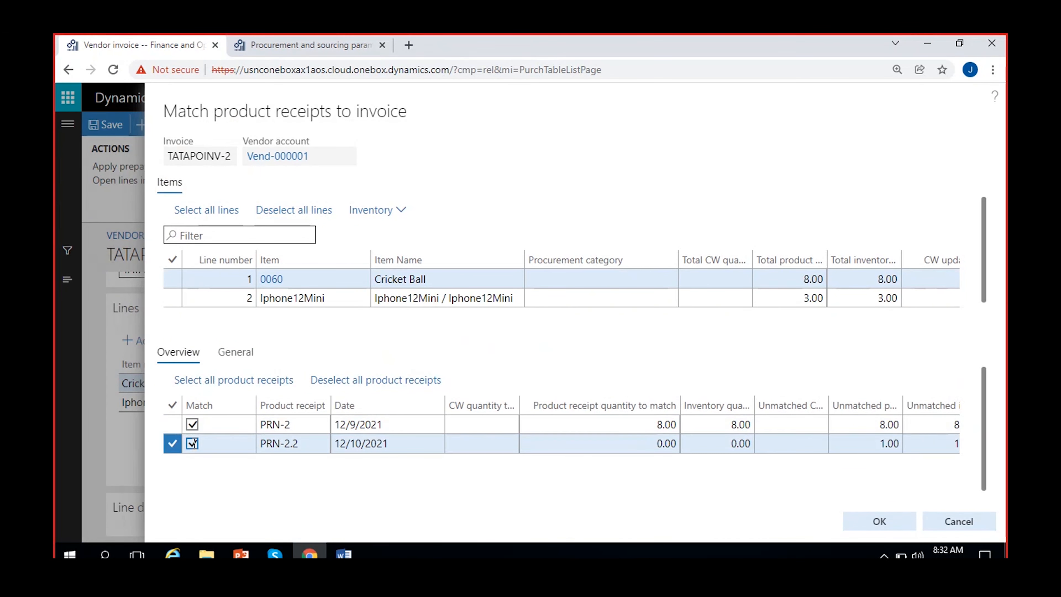
{"action": "left_click", "coordinate": [487, 297]}
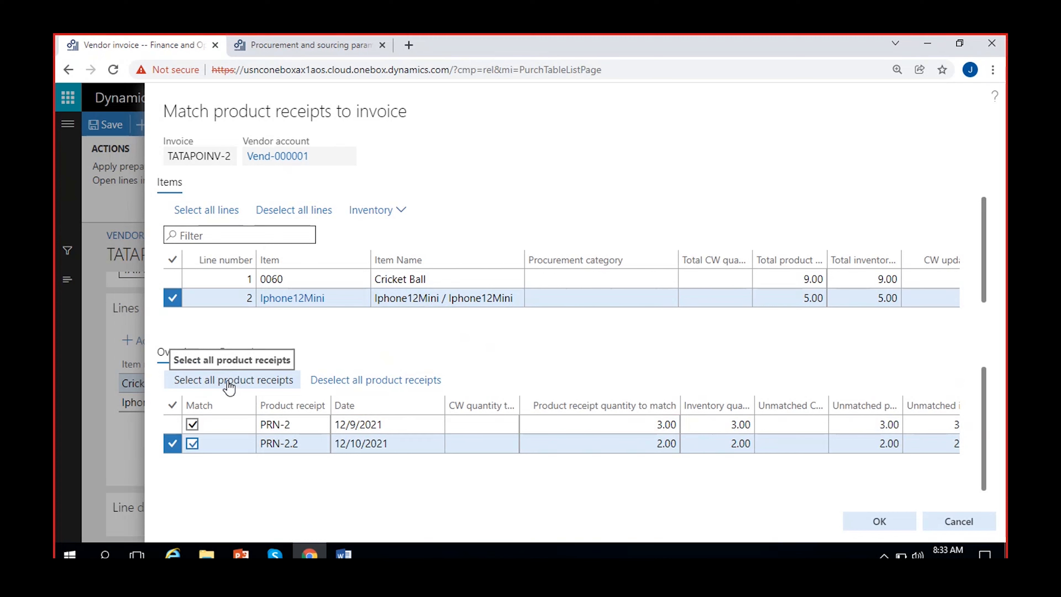
{"action": "left_click", "coordinate": [865, 523]}
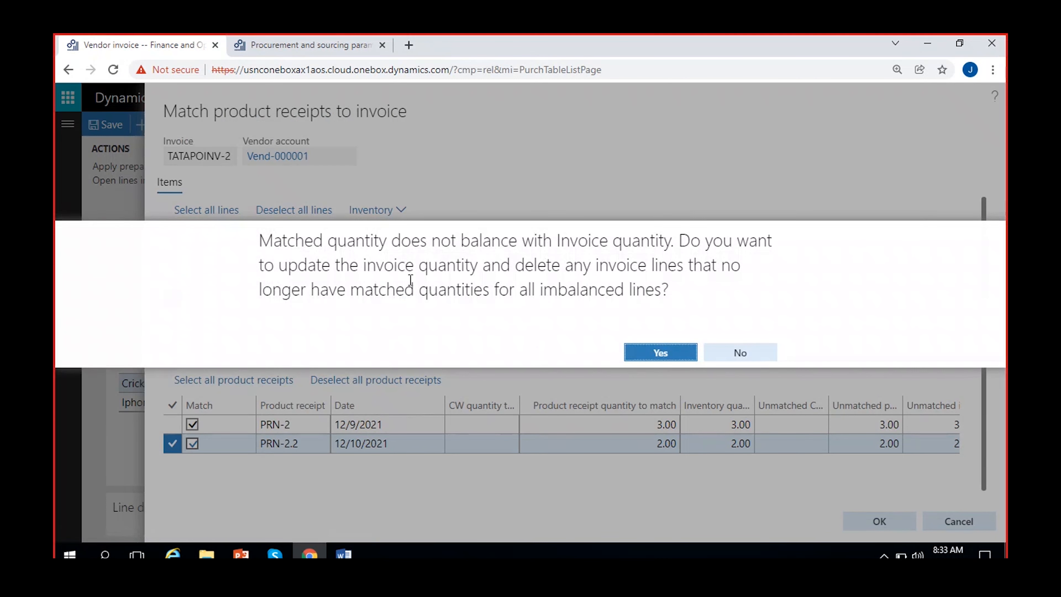
{"action": "left_click", "coordinate": [658, 353]}
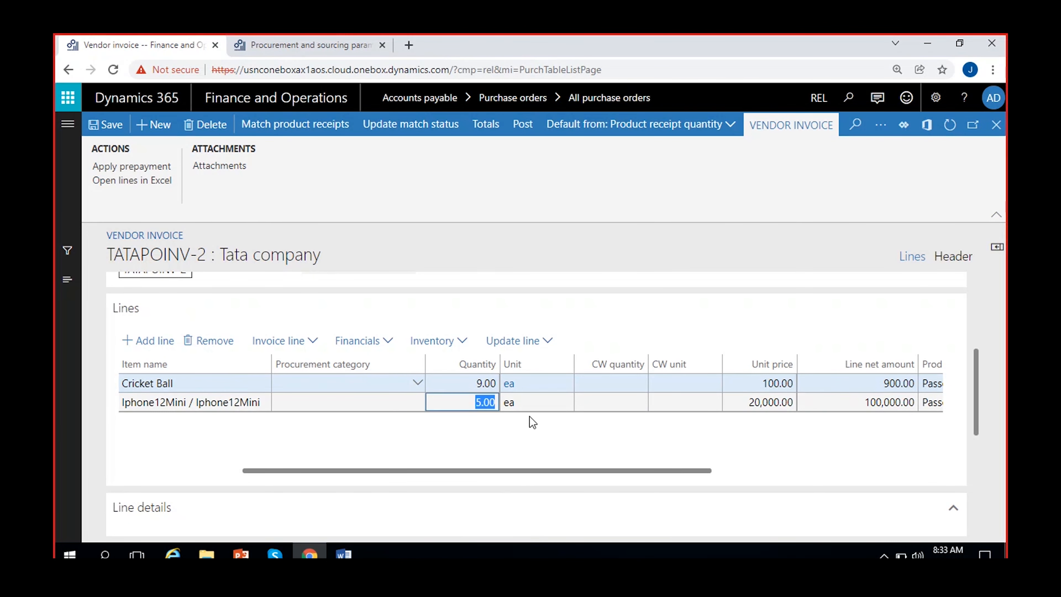
{"action": "scroll", "coordinate": [467, 437], "scroll_direction": "left", "scroll_amount": 5}
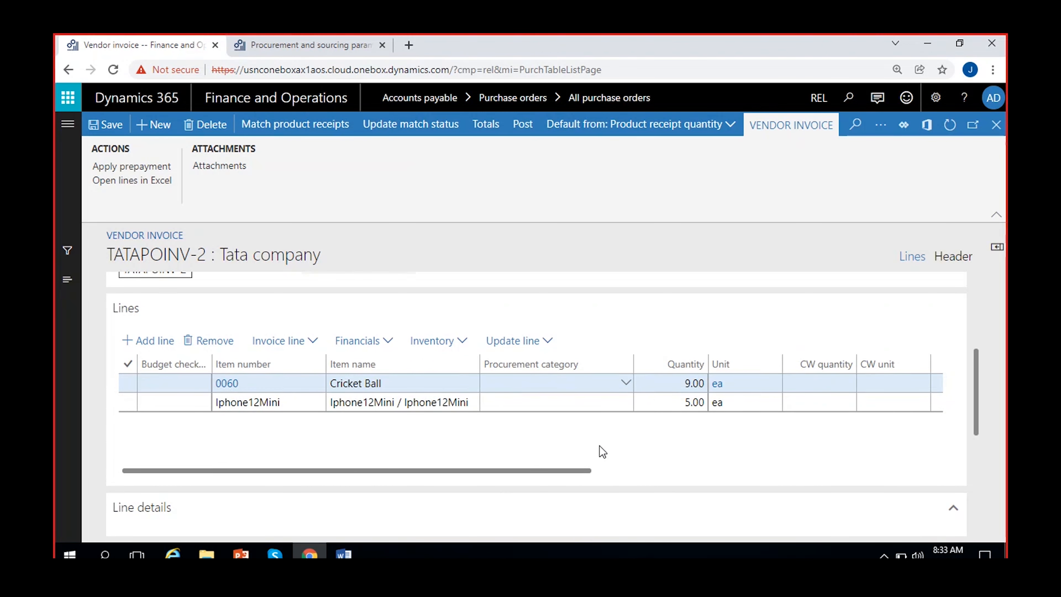
{"action": "scroll", "coordinate": [599, 446], "scroll_direction": "right", "scroll_amount": 5}
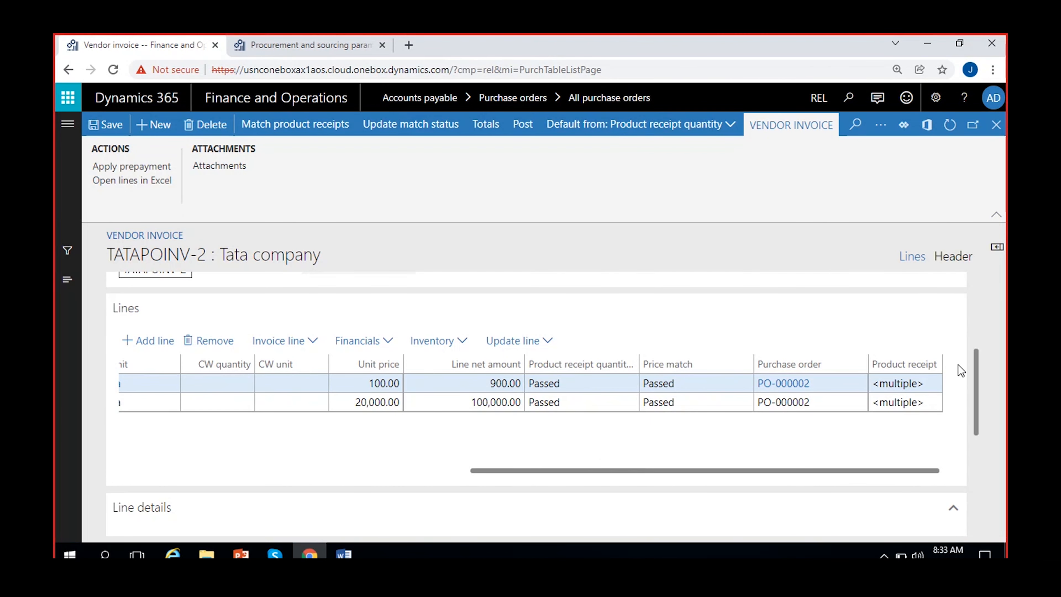
Update the vendor invoice's match status, then try to post the invoice and read the posting messages.
{"action": "left_click_drag", "start_coordinate": [978, 372], "coordinate": [978, 283]}
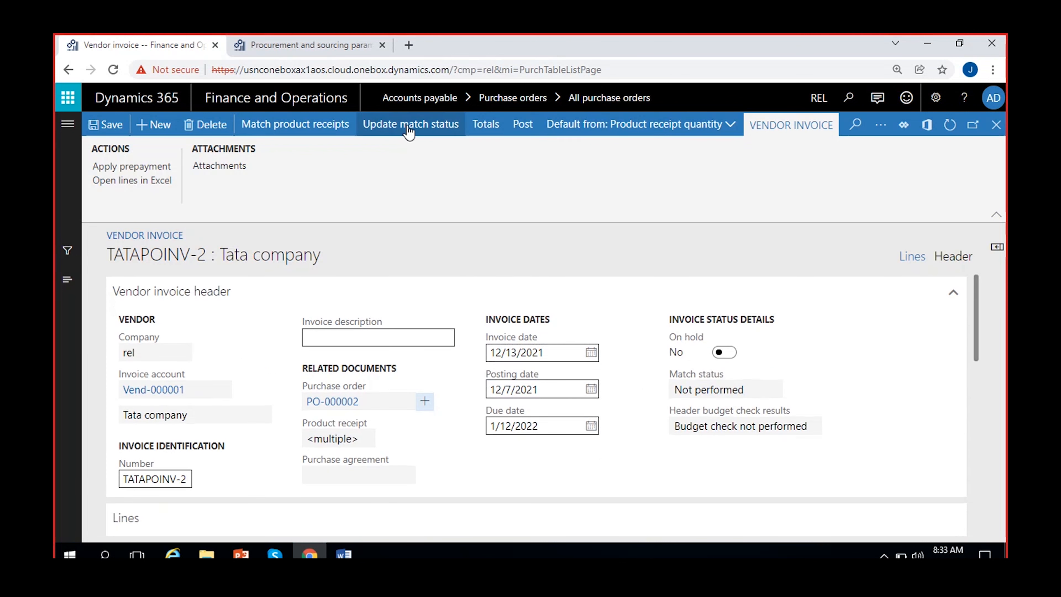
{"action": "left_click", "coordinate": [748, 389]}
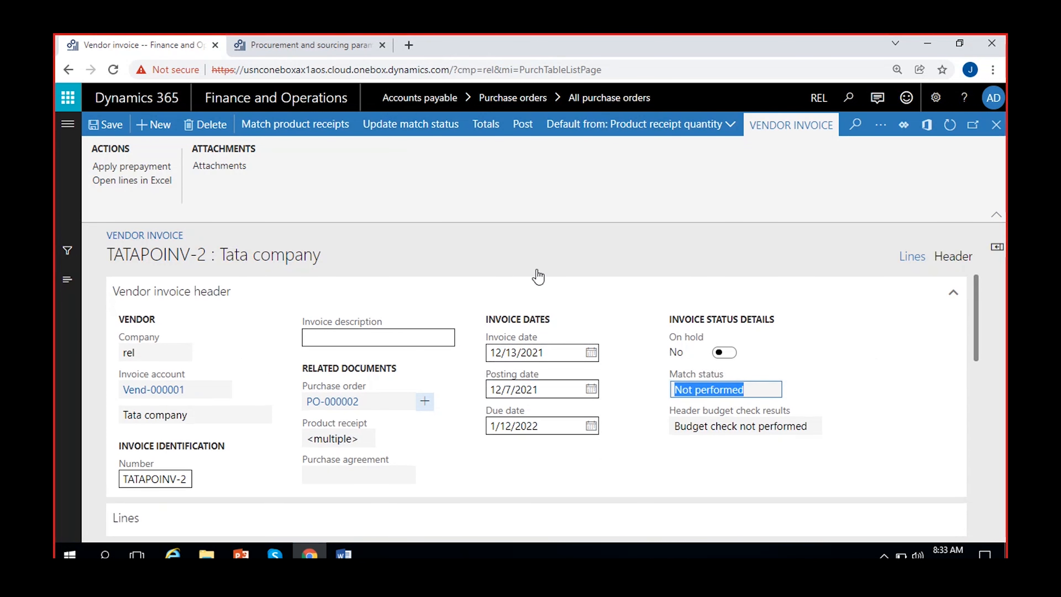
{"action": "left_click", "coordinate": [416, 132]}
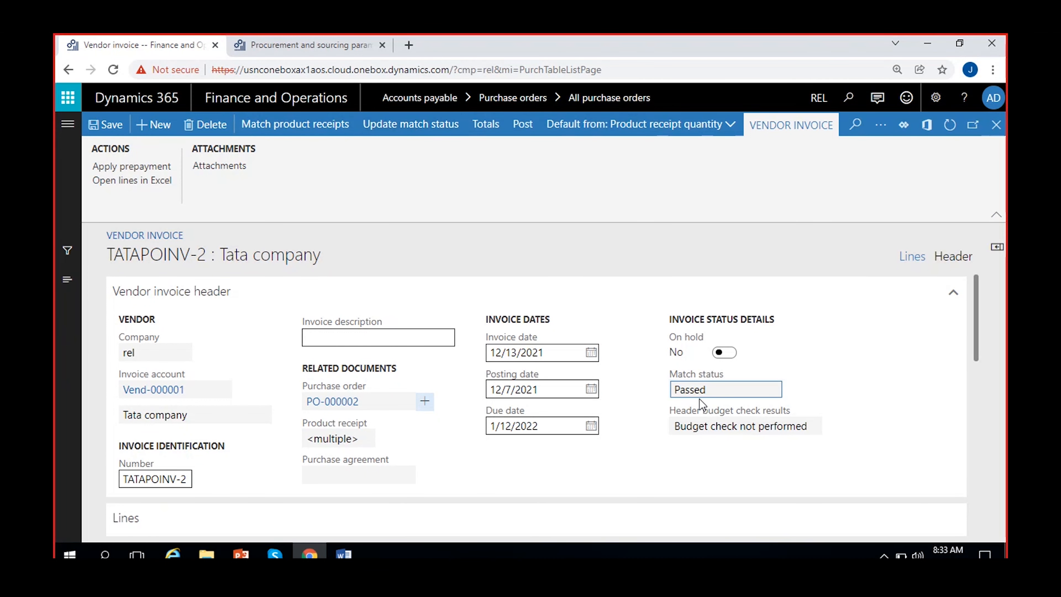
{"action": "double_click", "coordinate": [699, 388]}
{"action": "left_click", "coordinate": [527, 128]}
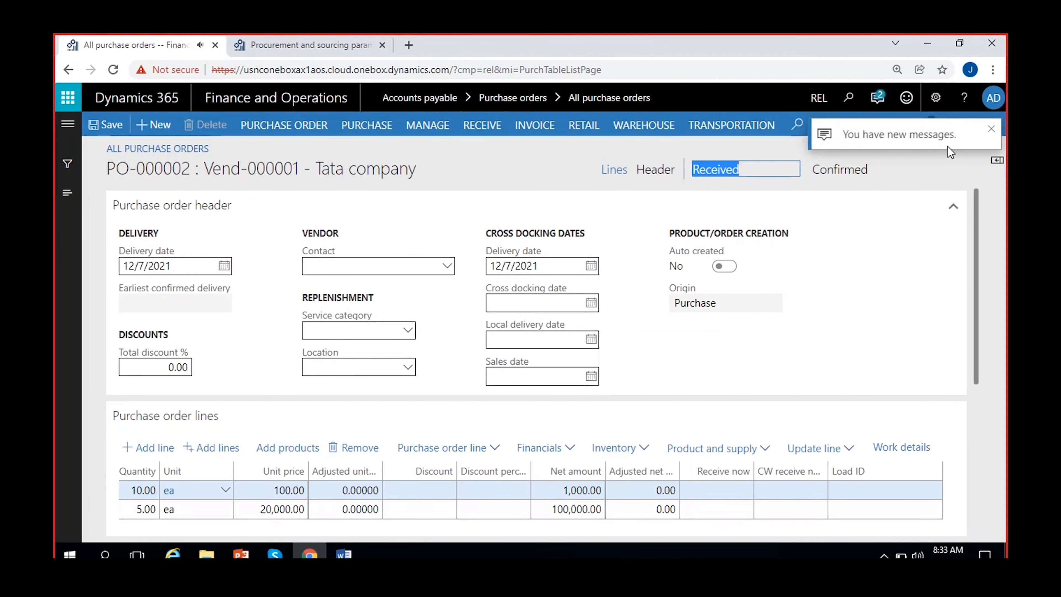
{"action": "left_click", "coordinate": [878, 99]}
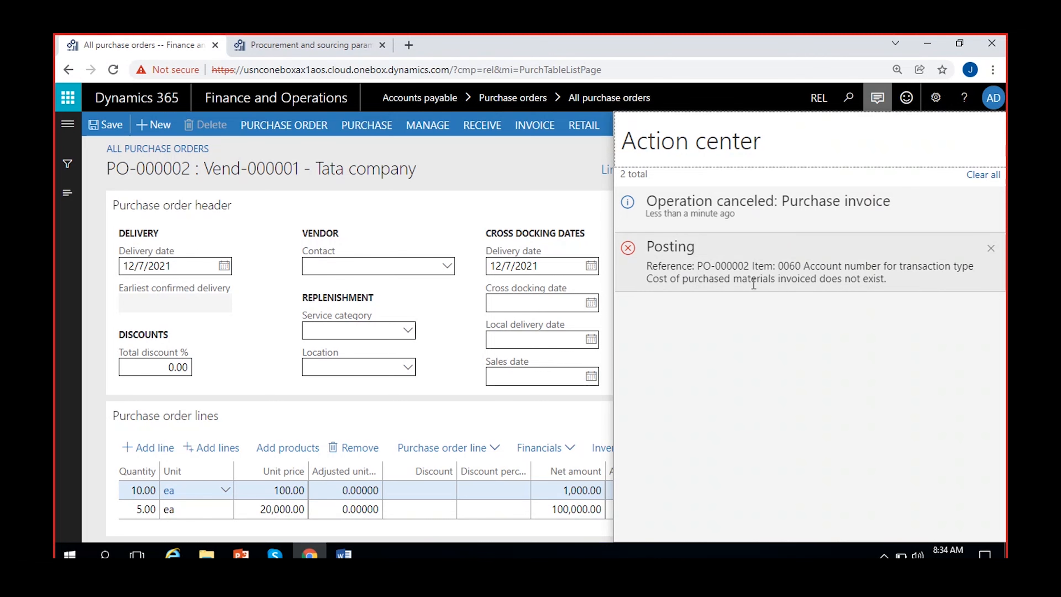
In the other browser tab, open the Item groups setup of Inventory management.
{"action": "left_click", "coordinate": [328, 42]}
{"action": "left_click", "coordinate": [62, 130]}
{"action": "scroll", "coordinate": [149, 408], "scroll_direction": "down", "scroll_amount": 5}
{"action": "left_click", "coordinate": [134, 446]}
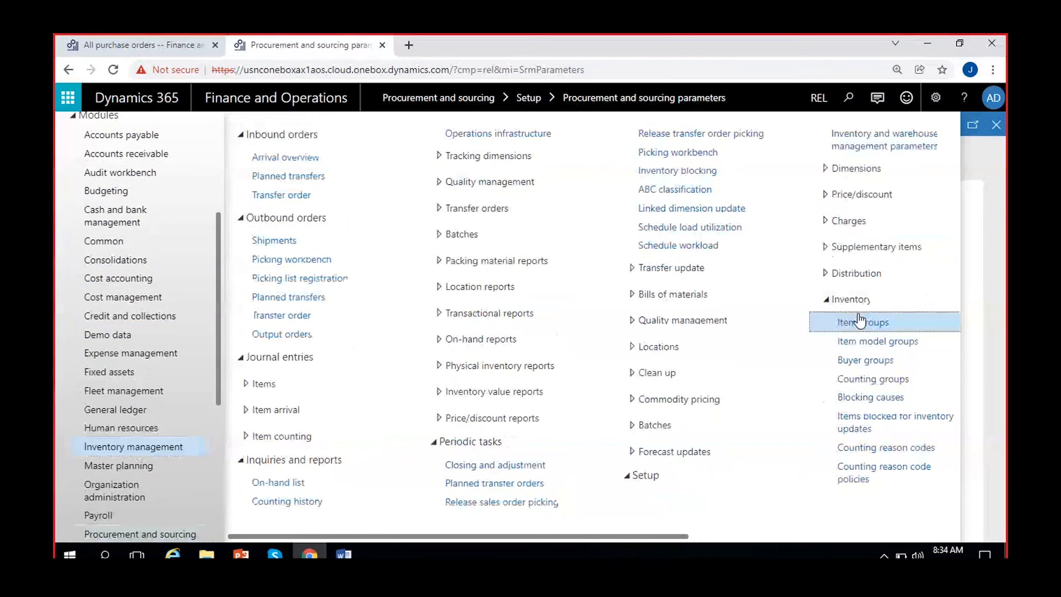
{"action": "left_click", "coordinate": [860, 321]}
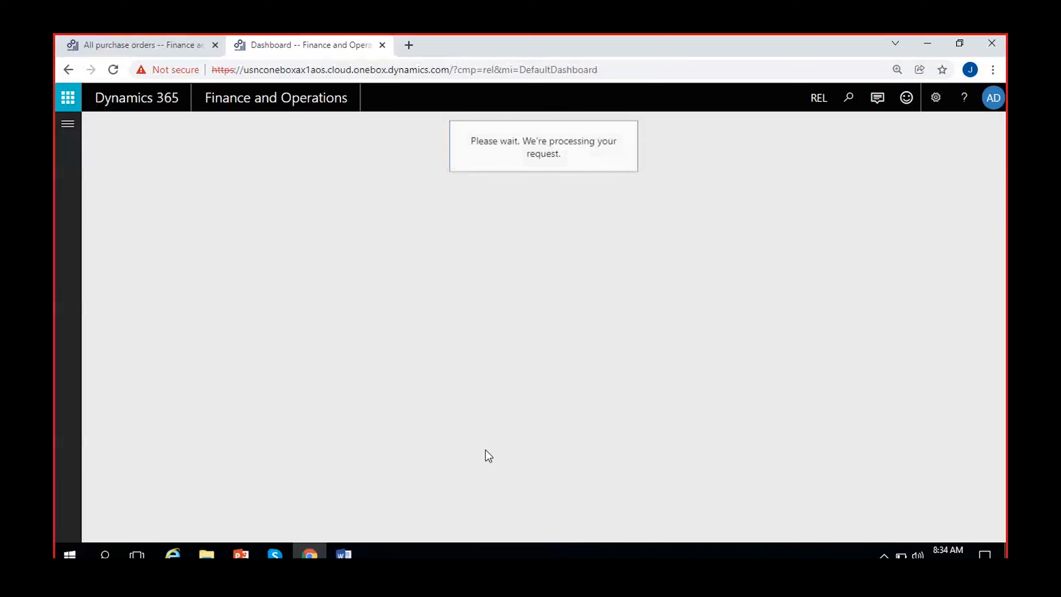
Set main account 180010 for Cost of purchased materials invoiced in REL IG's purchase order posting, save it, and return to the purchase order.
{"action": "scroll", "coordinate": [547, 436], "scroll_direction": "down", "scroll_amount": 5}
{"action": "scroll", "coordinate": [602, 536], "scroll_direction": "down", "scroll_amount": 3}
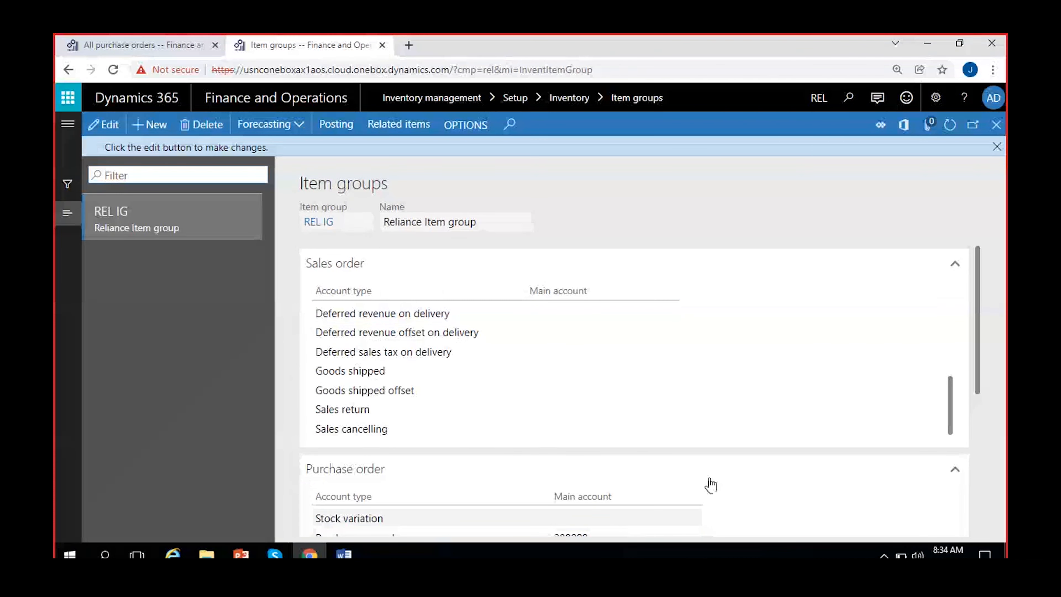
{"action": "scroll", "coordinate": [978, 389], "scroll_direction": "down", "scroll_amount": 3}
{"action": "scroll", "coordinate": [979, 389], "scroll_direction": "down", "scroll_amount": 2}
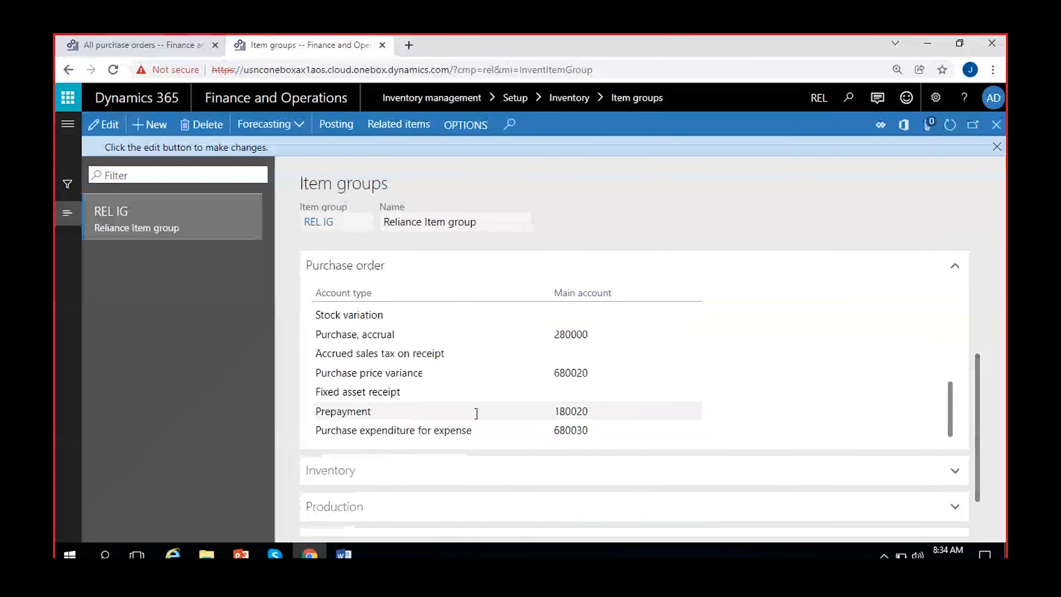
{"action": "scroll", "coordinate": [426, 409], "scroll_direction": "up", "scroll_amount": 5}
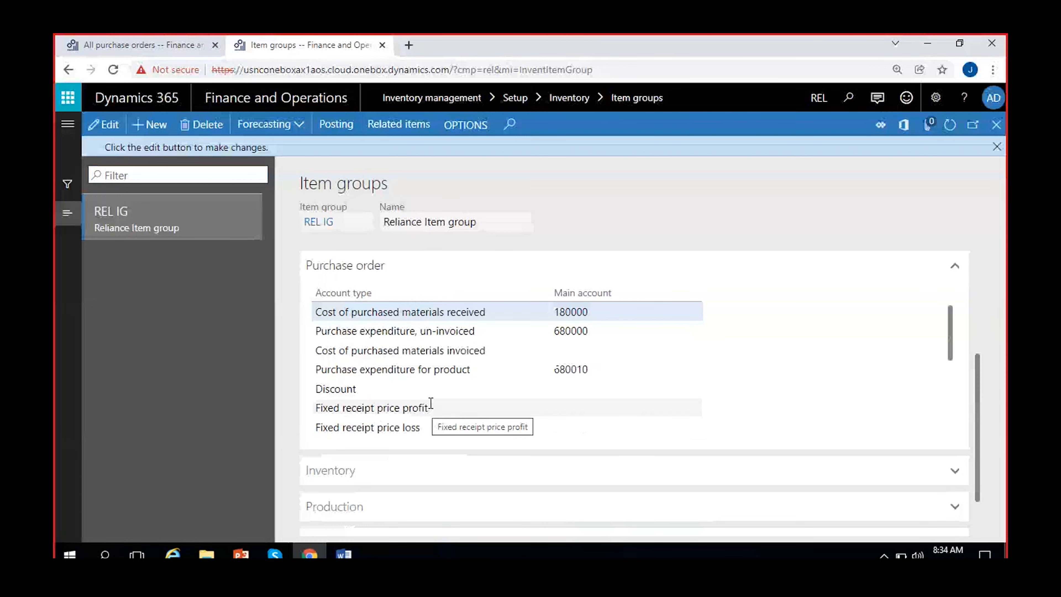
{"action": "left_click", "coordinate": [576, 351]}
{"action": "left_click", "coordinate": [102, 124]}
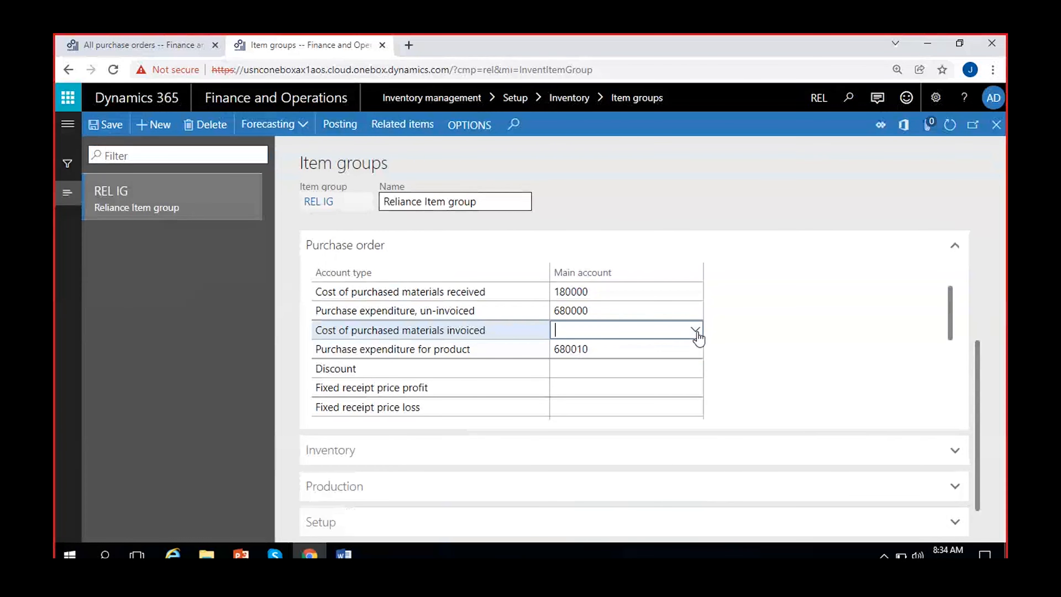
{"action": "left_click", "coordinate": [695, 330]}
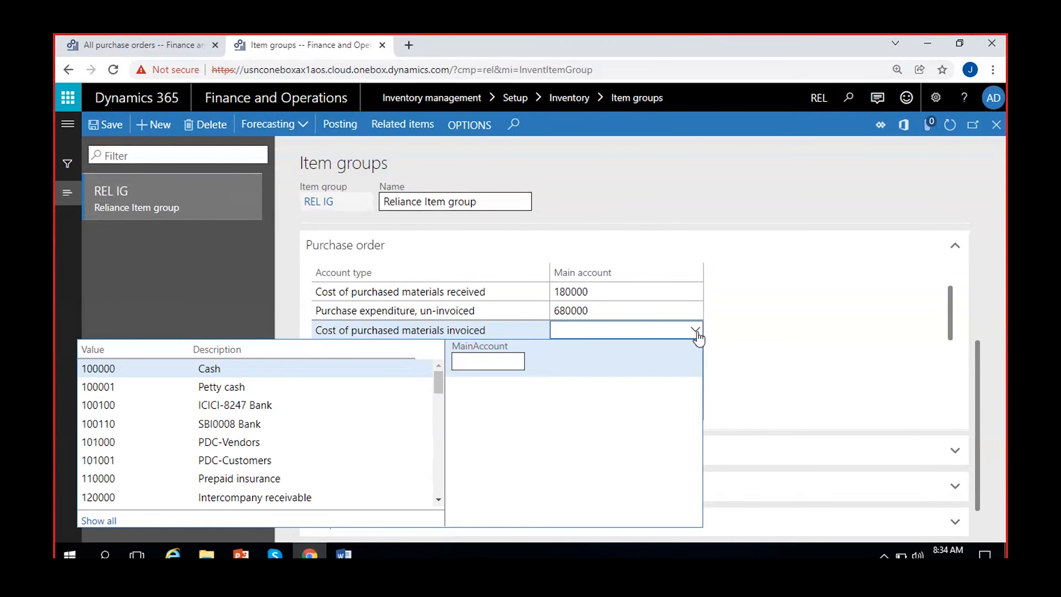
{"action": "type", "text": "18"}
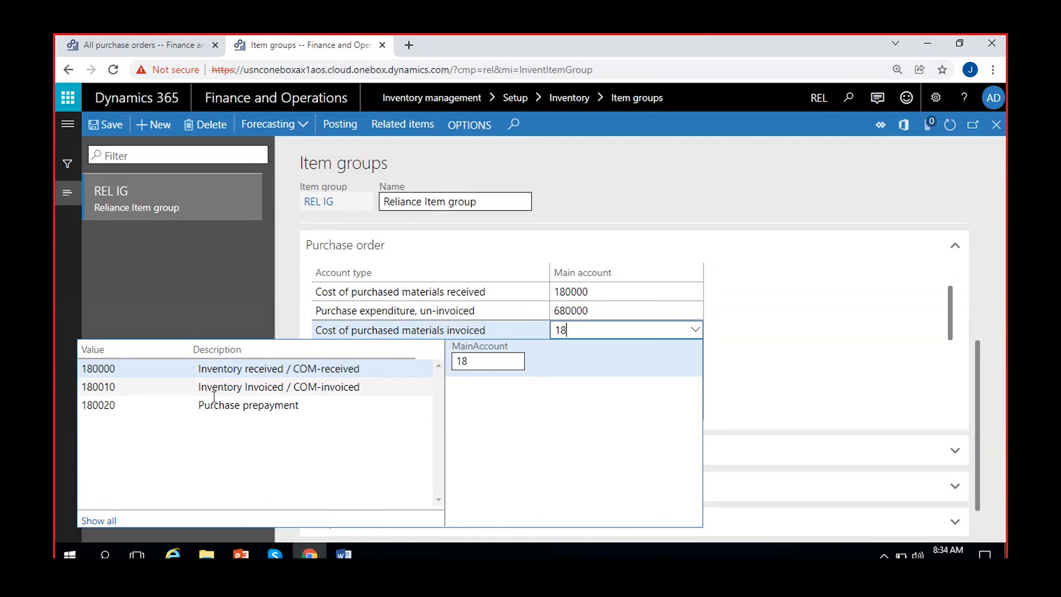
{"action": "left_click", "coordinate": [261, 388]}
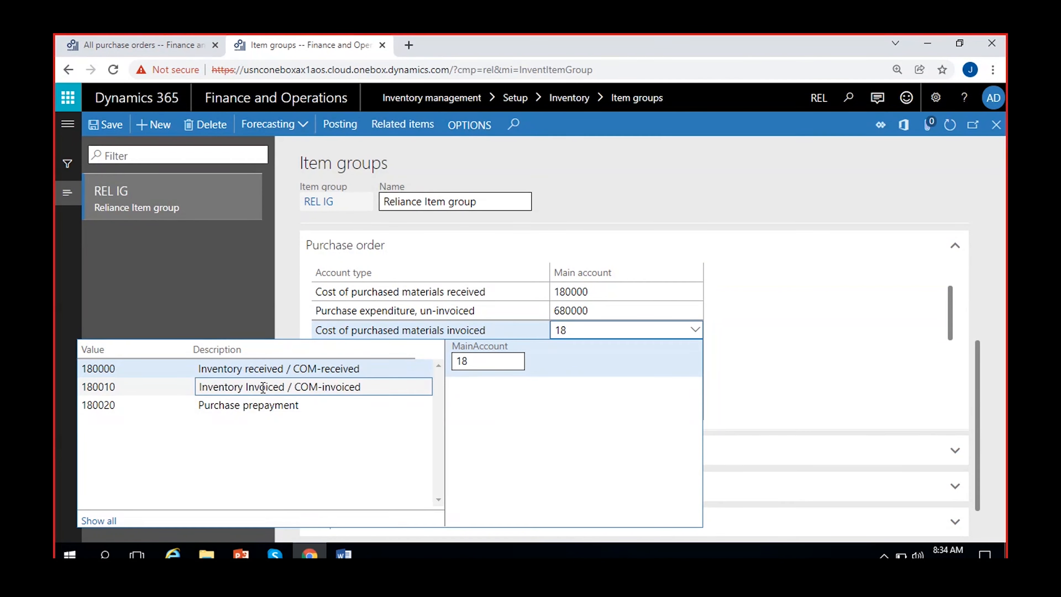
{"action": "left_click", "coordinate": [107, 124]}
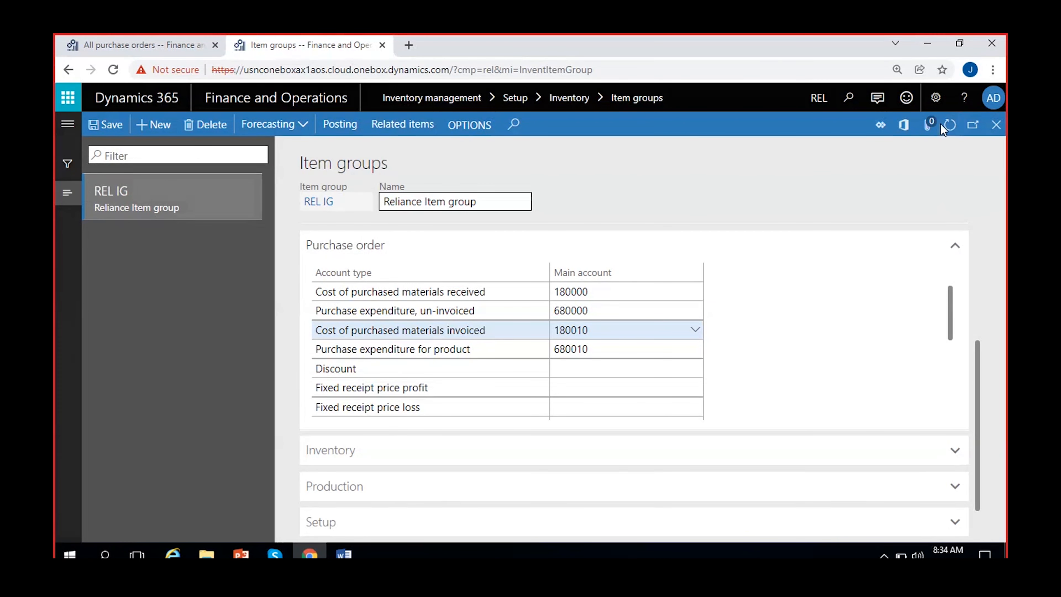
{"action": "left_click", "coordinate": [146, 48]}
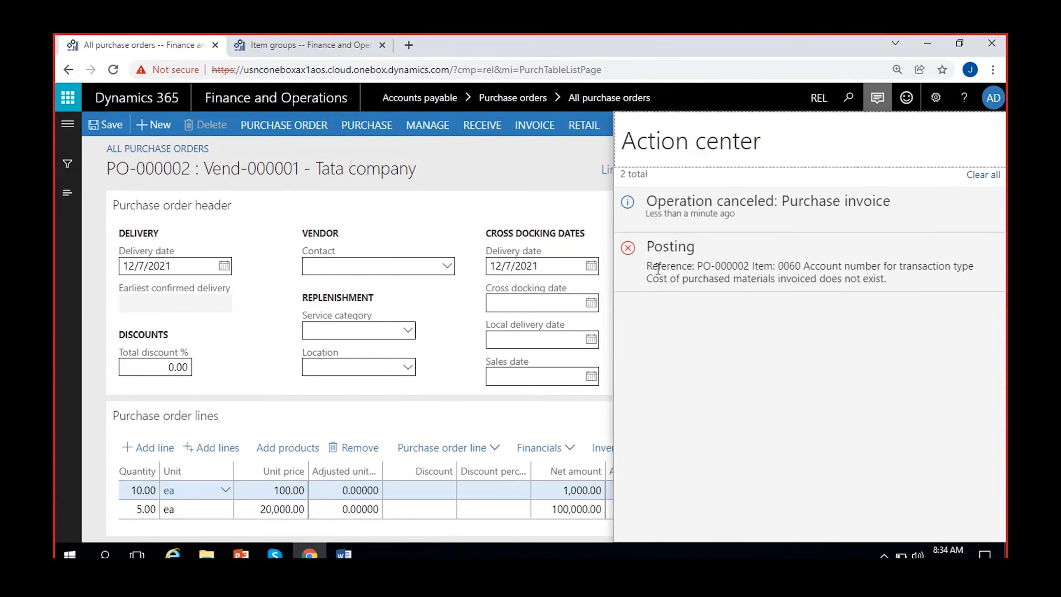
Clear the canceled purchase invoice notification, close the Action center and check the purchase order's document status.
{"action": "left_click", "coordinate": [991, 204]}
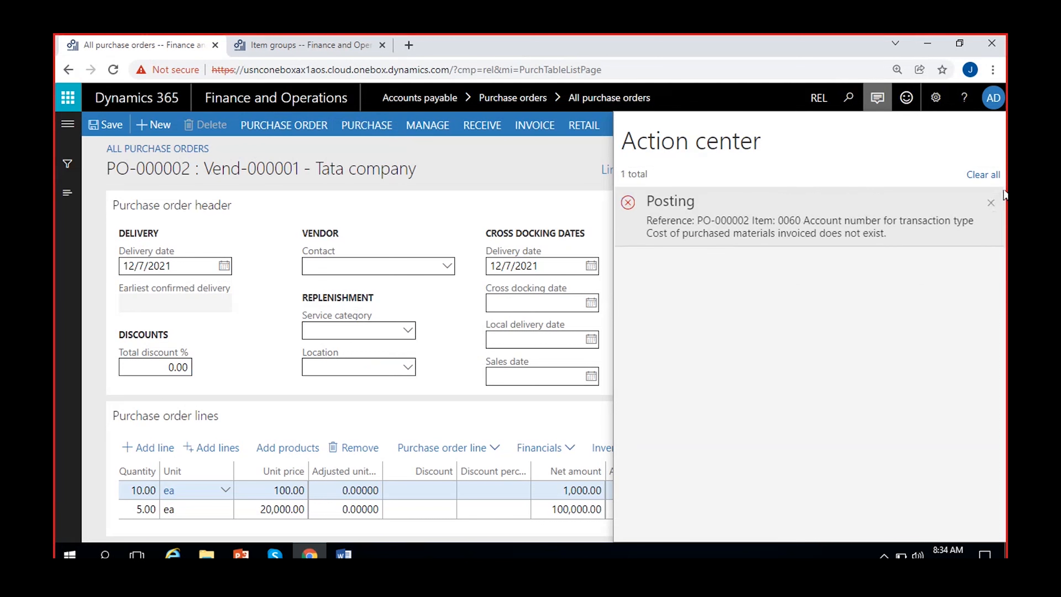
{"action": "left_click", "coordinate": [548, 174]}
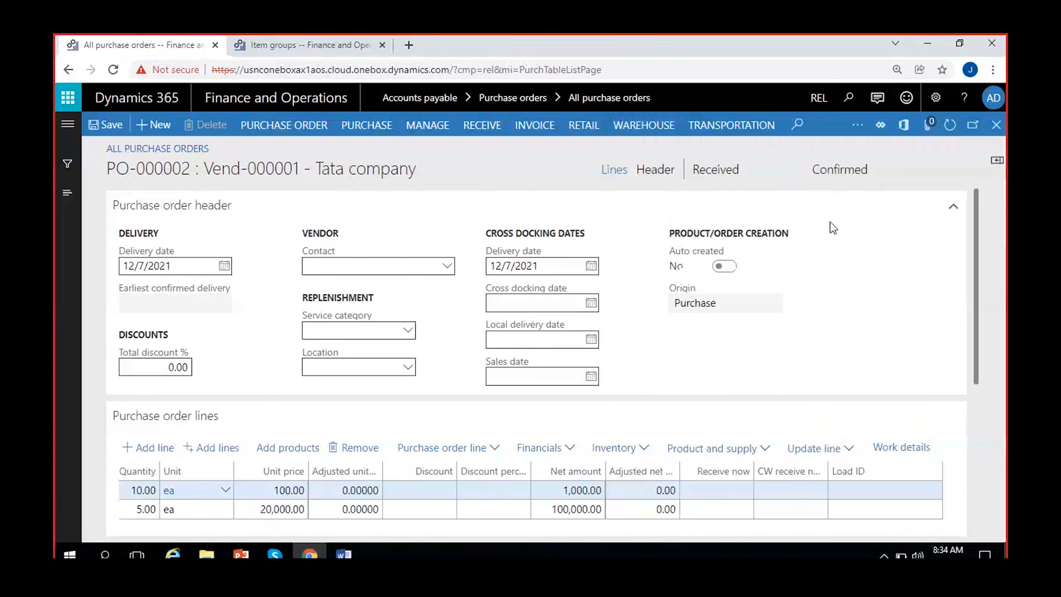
{"action": "left_click", "coordinate": [712, 168]}
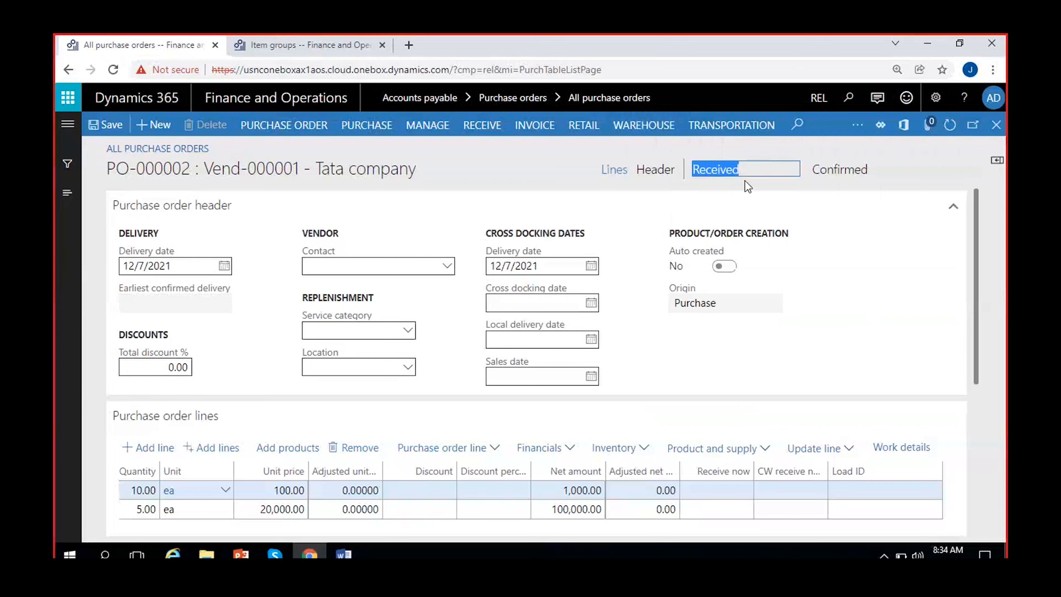
Open the purchase order's pending vendor invoice for editing and dismiss the match status message.
{"action": "left_click", "coordinate": [530, 128]}
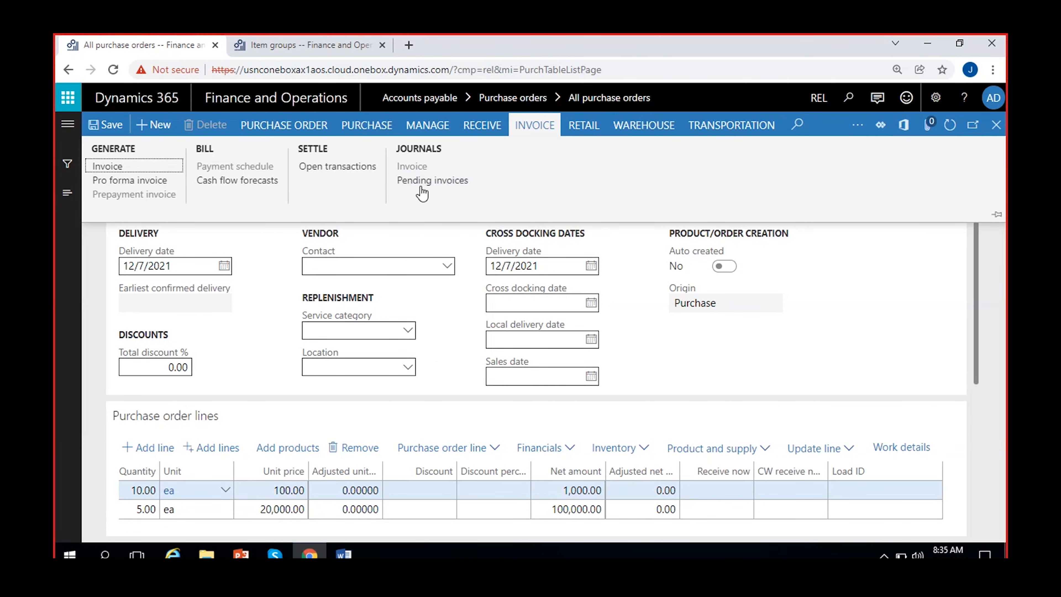
{"action": "left_click", "coordinate": [421, 181]}
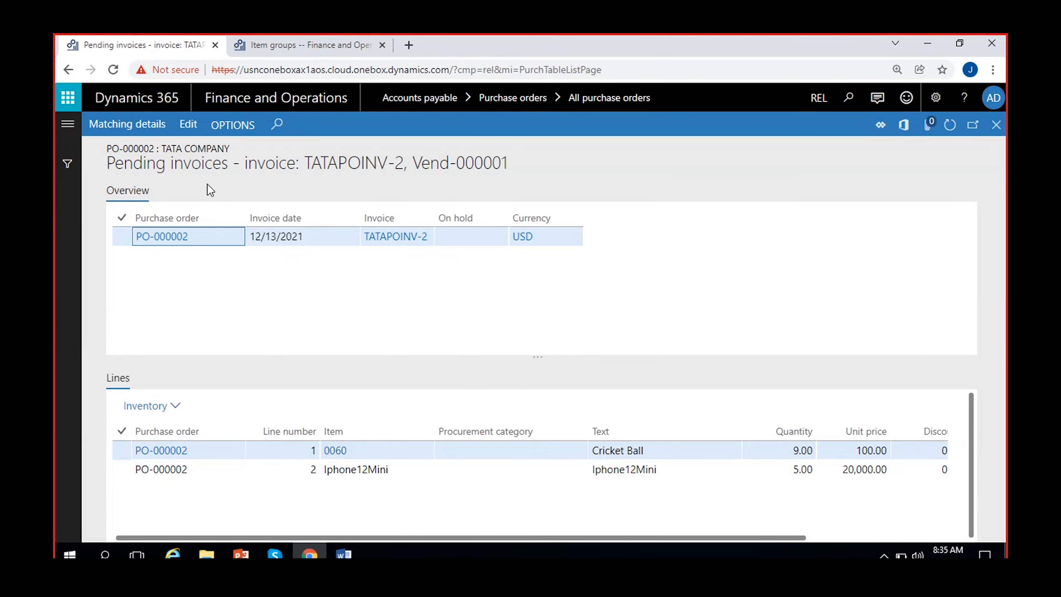
{"action": "left_click", "coordinate": [190, 133]}
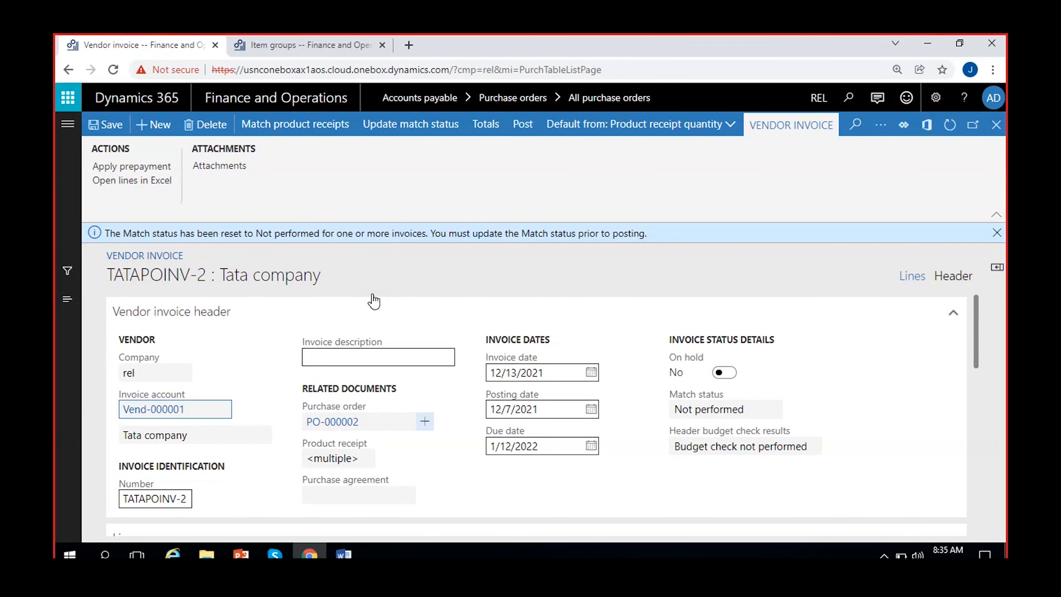
{"action": "left_click", "coordinate": [997, 232]}
Switch to the Word document "Dynamics new" and review the Accounts payable and Inventory invoiced / COM Invoiced lines under Invoice entry.
{"action": "left_click", "coordinate": [344, 554]}
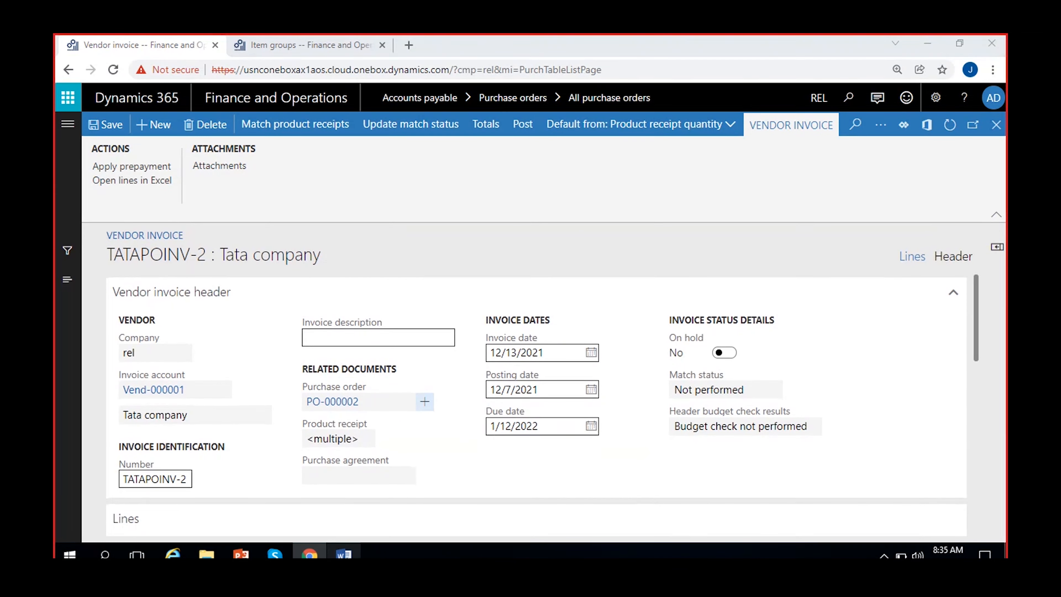
{"action": "scroll", "coordinate": [375, 376], "scroll_direction": "down", "scroll_amount": 6}
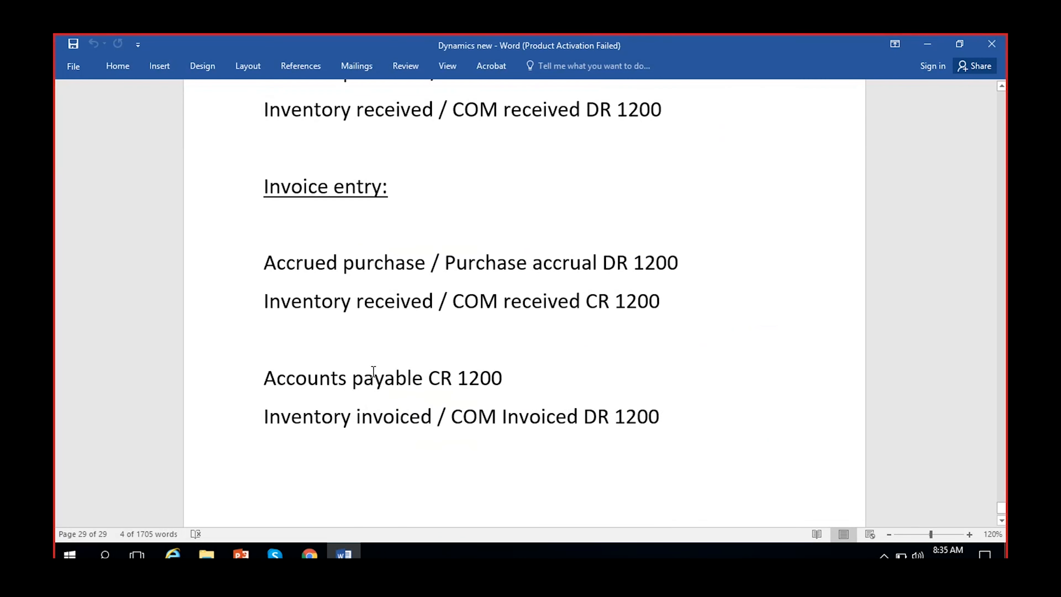
{"action": "left_click_drag", "start_coordinate": [667, 417], "coordinate": [259, 426]}
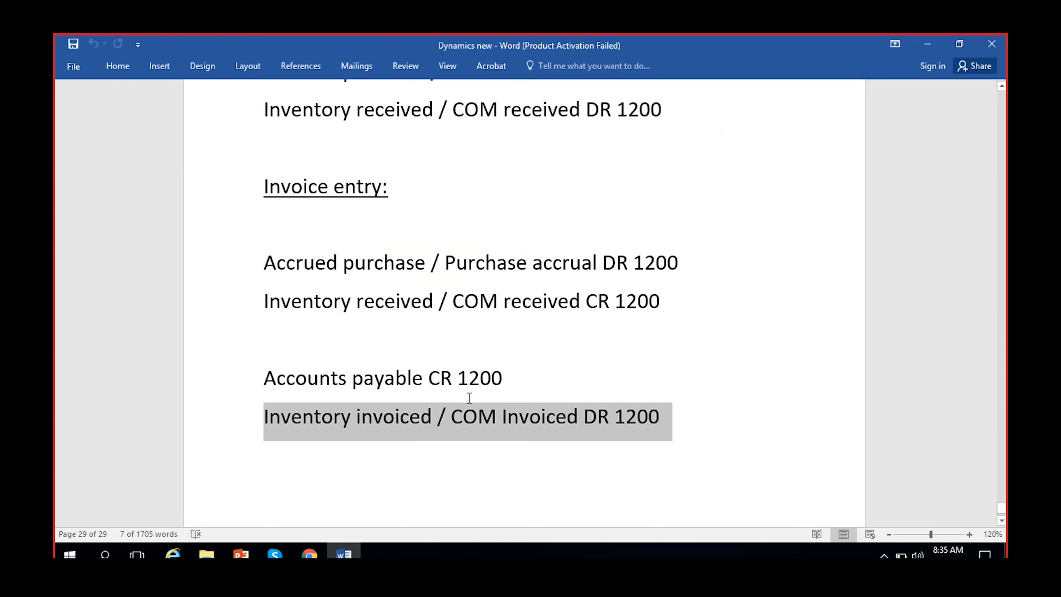
{"action": "left_click", "coordinate": [264, 378]}
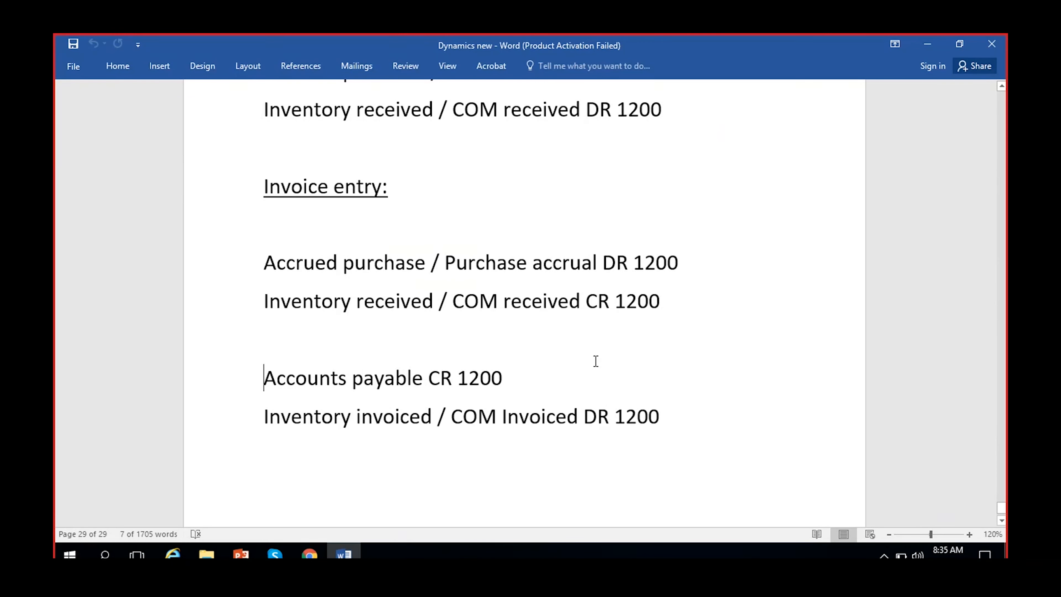
{"action": "left_click", "coordinate": [531, 383], "text": "shift"}
{"action": "left_click", "coordinate": [224, 422]}
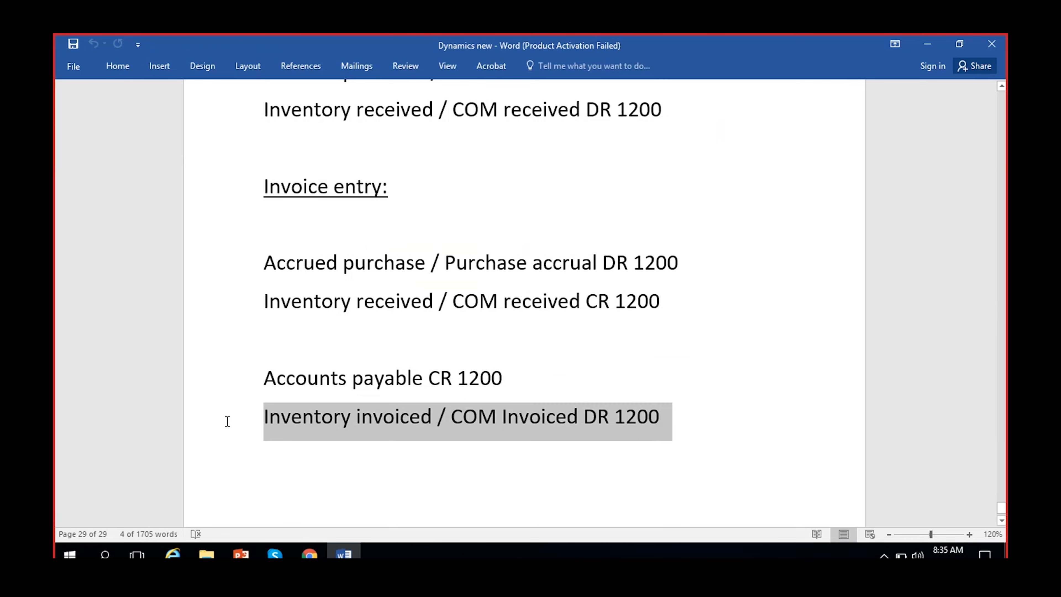
Switch back to Dynamics 365 in the browser, update the vendor invoice's match status and post the invoice.
{"action": "left_click", "coordinate": [302, 555]}
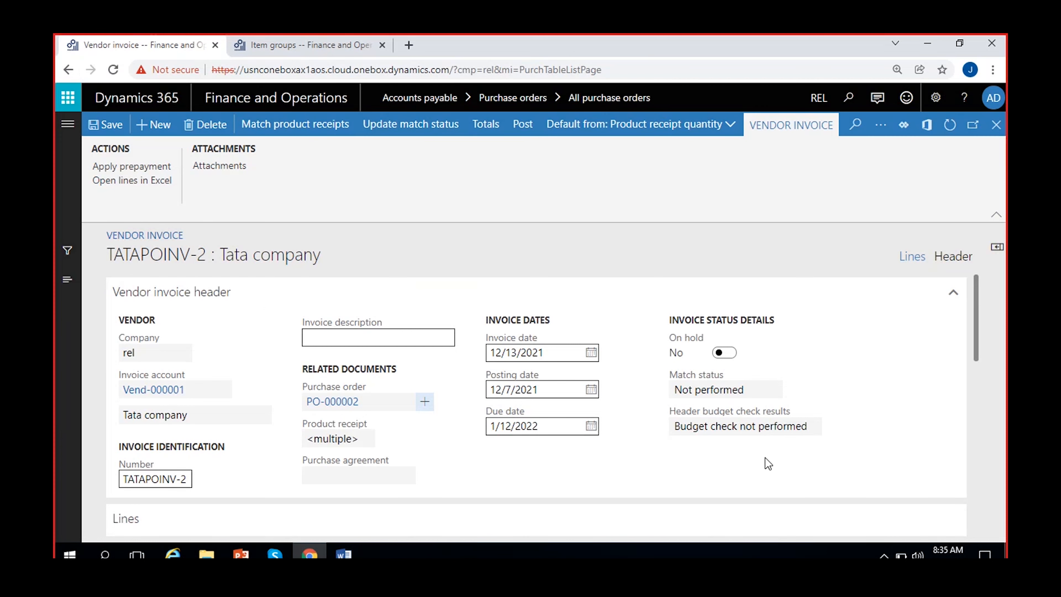
{"action": "left_click", "coordinate": [715, 391]}
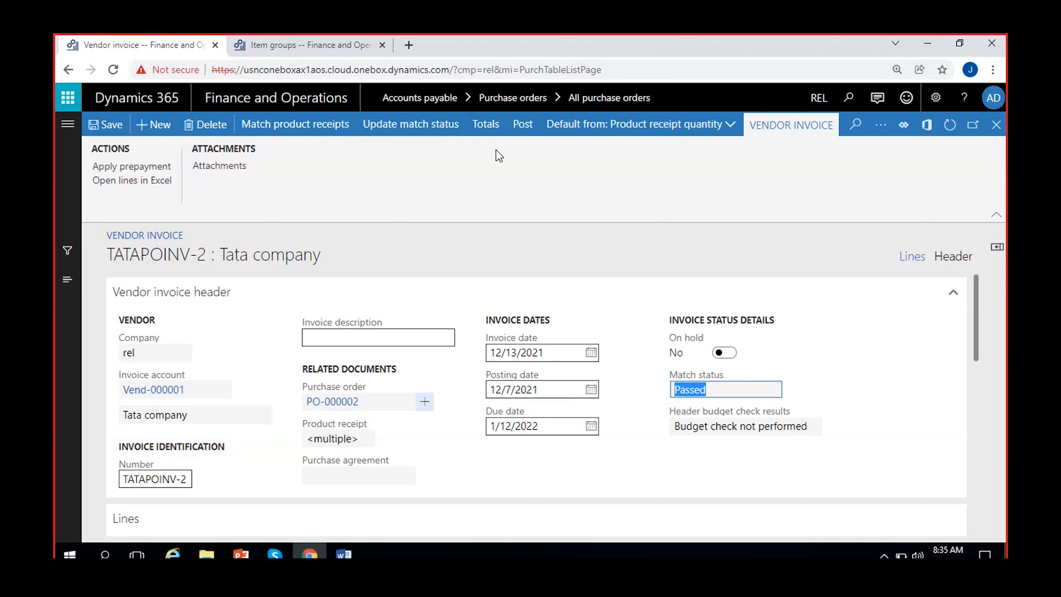
{"action": "left_click", "coordinate": [519, 128]}
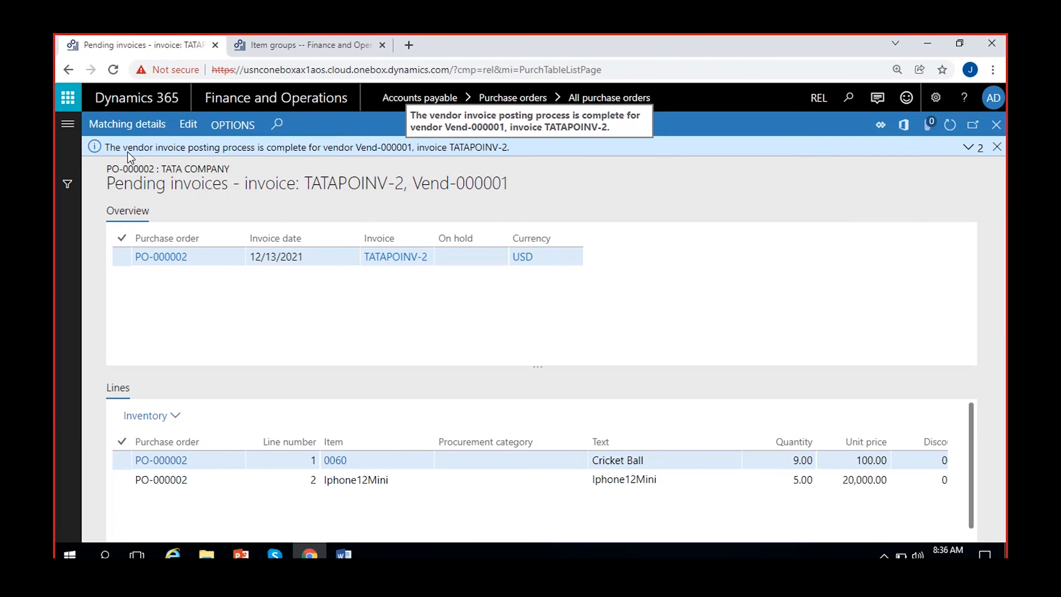
Close the posting message and the pending invoices page, and refresh the purchase order to check its document status.
{"action": "left_click_drag", "start_coordinate": [106, 147], "coordinate": [533, 153]}
{"action": "left_click", "coordinate": [998, 146]}
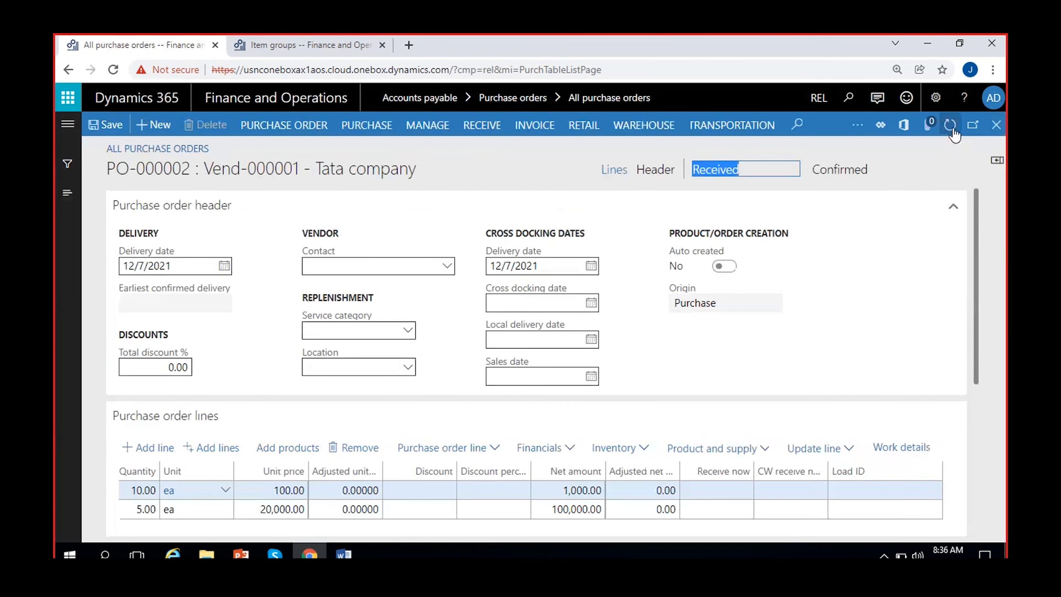
{"action": "left_click", "coordinate": [954, 130]}
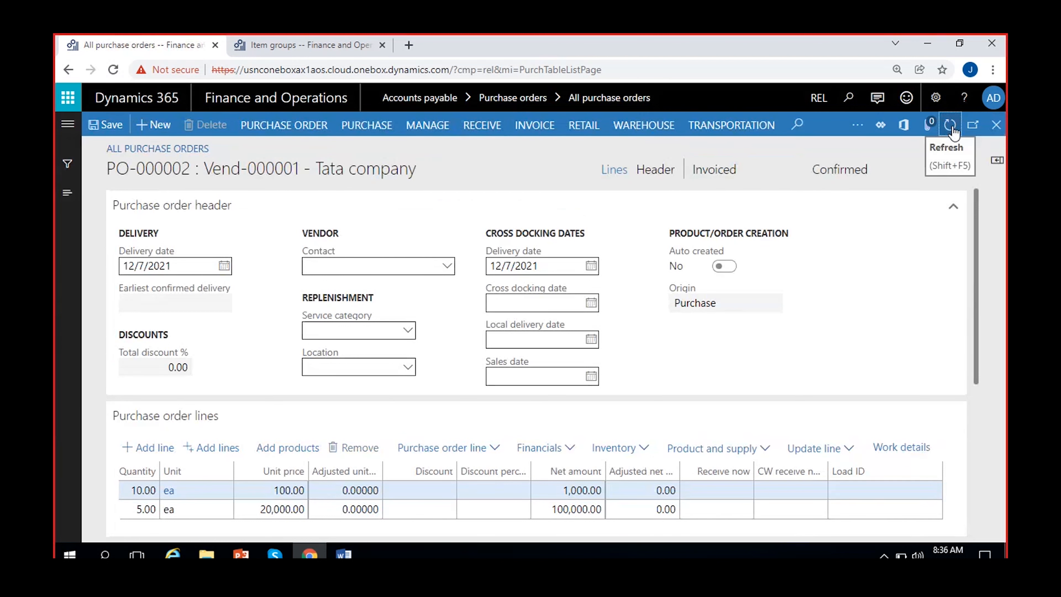
{"action": "left_click", "coordinate": [700, 172]}
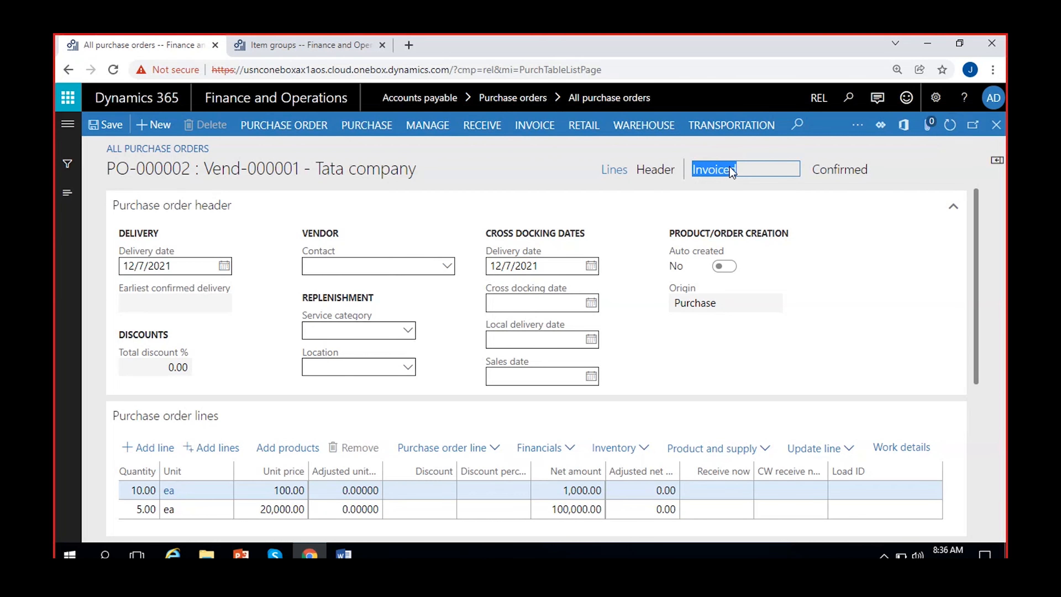
Open the purchase order's posted invoice journal and examine the invoice number, voucher, invoice amount and due date.
{"action": "left_click", "coordinate": [534, 133]}
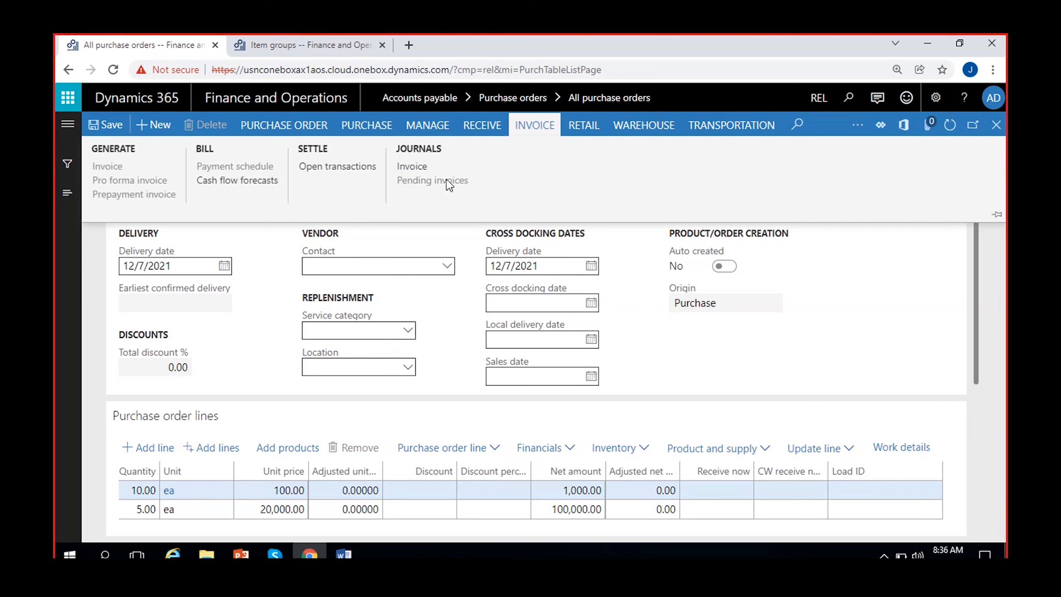
{"action": "left_click", "coordinate": [422, 165]}
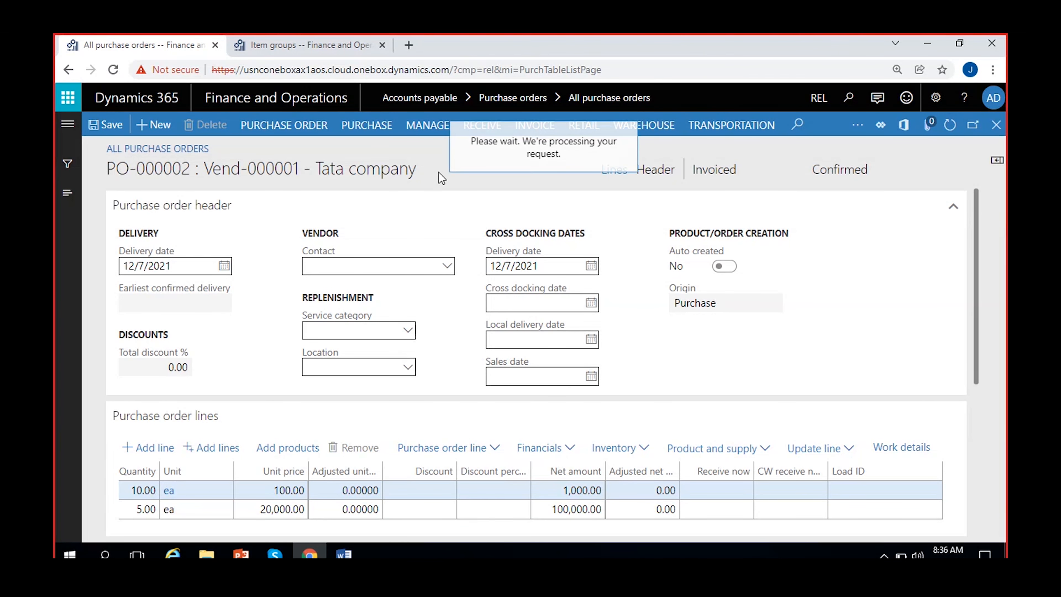
{"action": "left_click", "coordinate": [486, 295]}
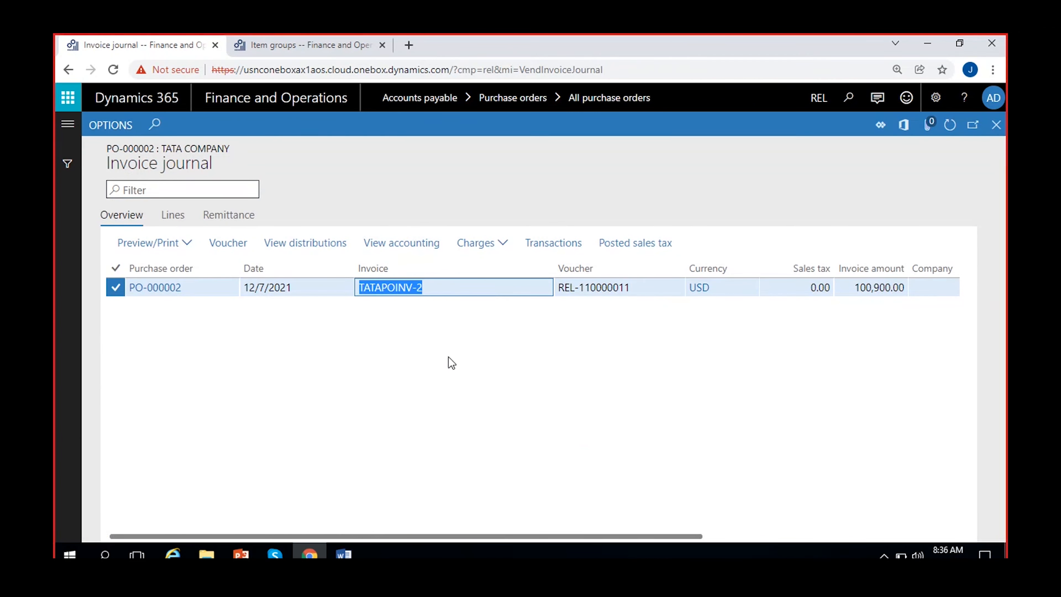
{"action": "scroll", "coordinate": [448, 357], "scroll_direction": "right", "scroll_amount": 4}
{"action": "scroll", "coordinate": [449, 357], "scroll_direction": "right", "scroll_amount": 2}
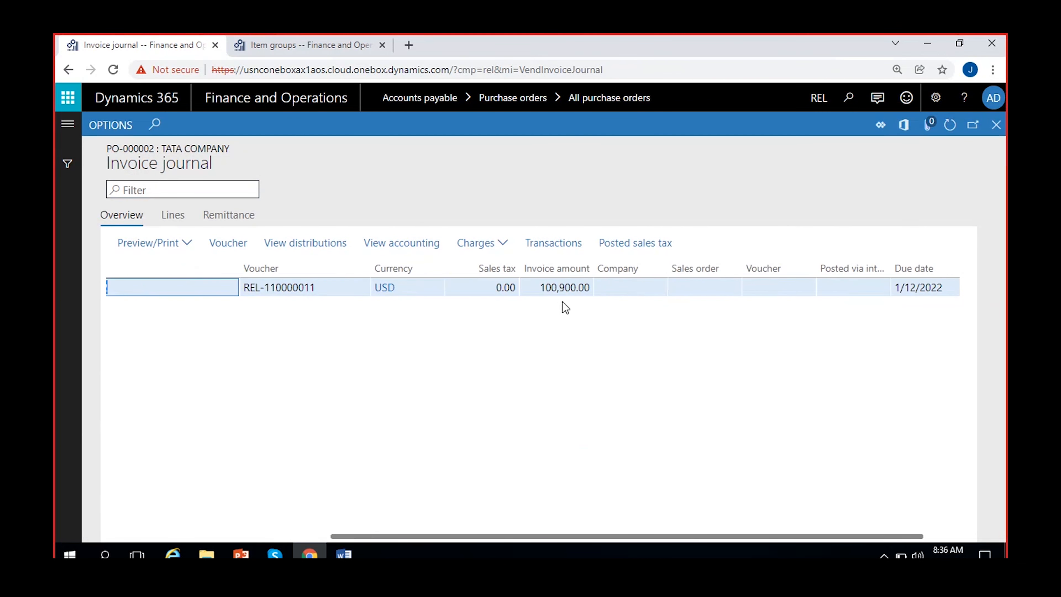
{"action": "left_click", "coordinate": [543, 287]}
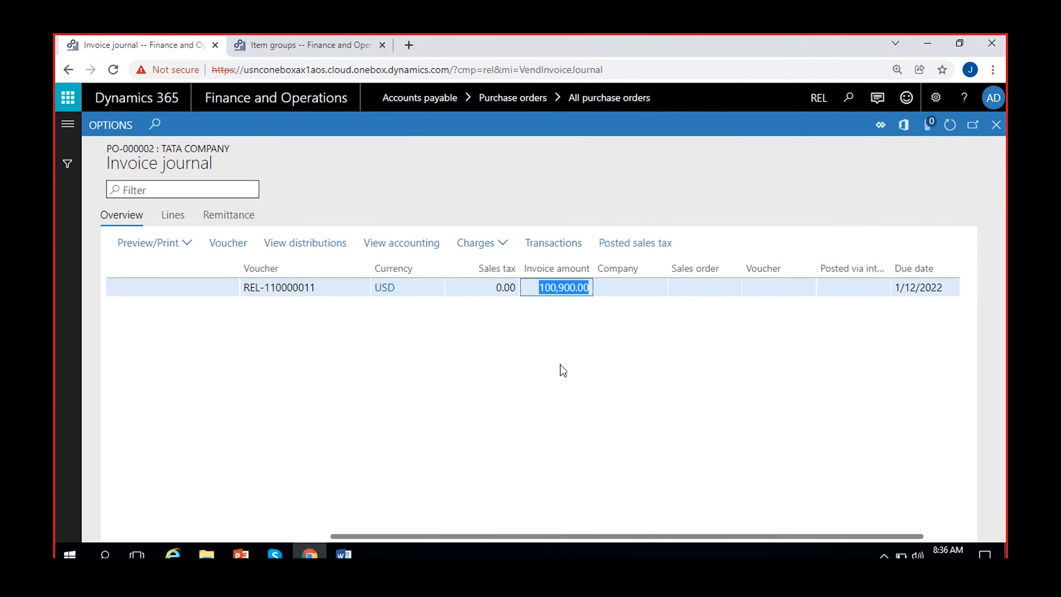
{"action": "left_click", "coordinate": [551, 292]}
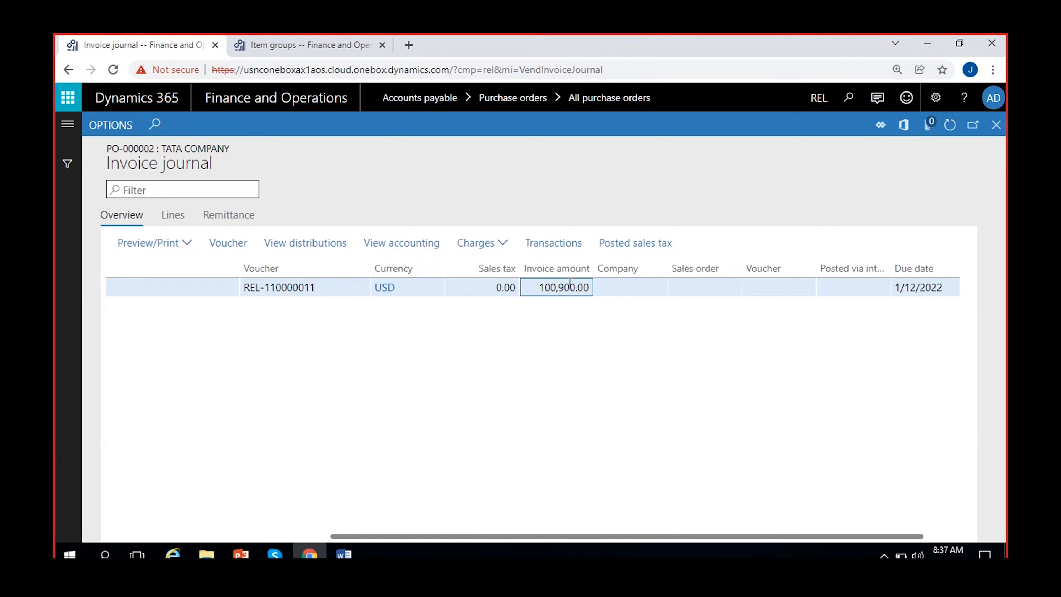
{"action": "scroll", "coordinate": [510, 466], "scroll_direction": "right", "scroll_amount": 1}
{"action": "scroll", "coordinate": [510, 467], "scroll_direction": "left", "scroll_amount": 5}
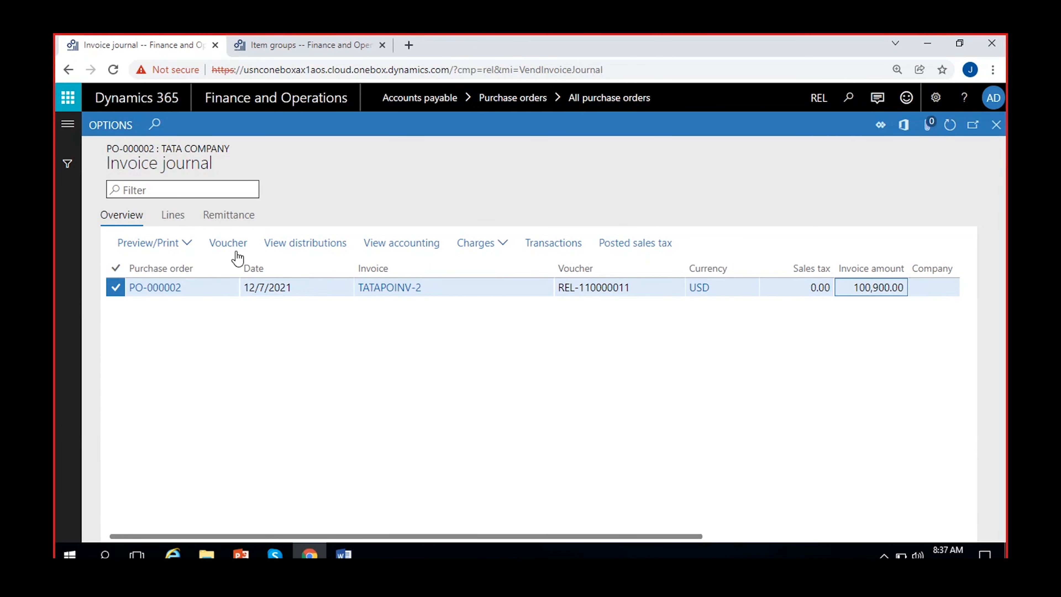
Open the posted invoice's voucher transactions and view the ledger accounts and amount columns.
{"action": "left_click", "coordinate": [225, 246]}
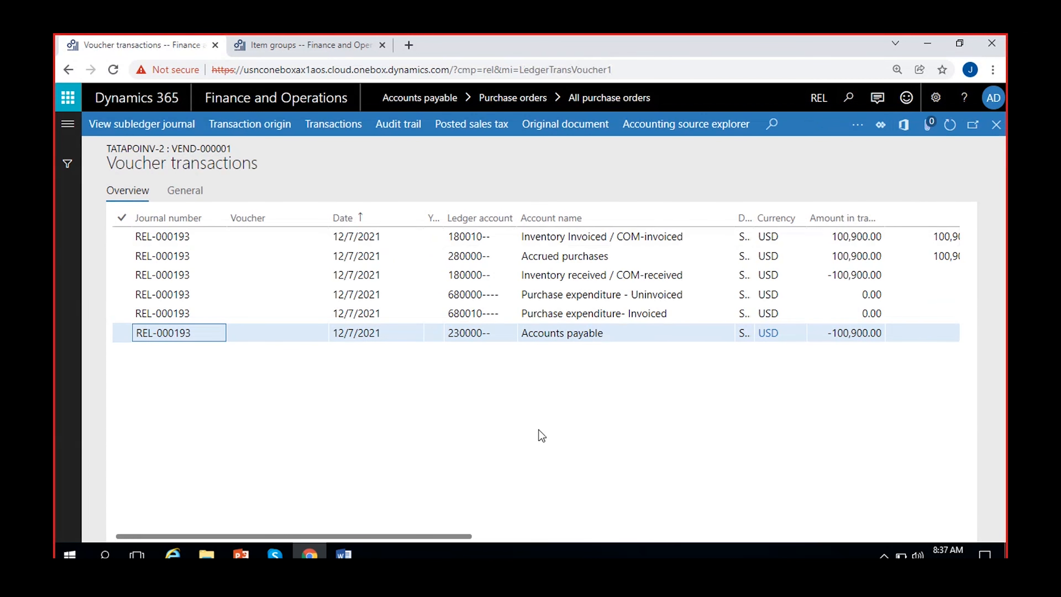
{"action": "scroll", "coordinate": [542, 435], "scroll_direction": "right", "scroll_amount": 5}
{"action": "scroll", "coordinate": [542, 435], "scroll_direction": "left", "scroll_amount": 5}
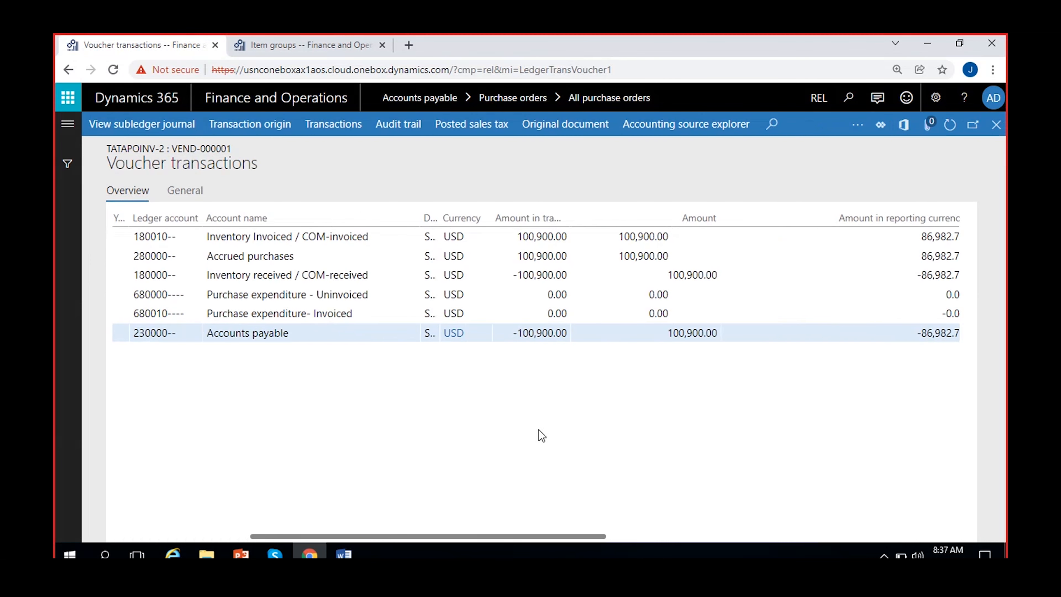
Try to export all the voucher transaction lines to Excel by download, and clear the messages and the row selection.
{"action": "left_click", "coordinate": [122, 218]}
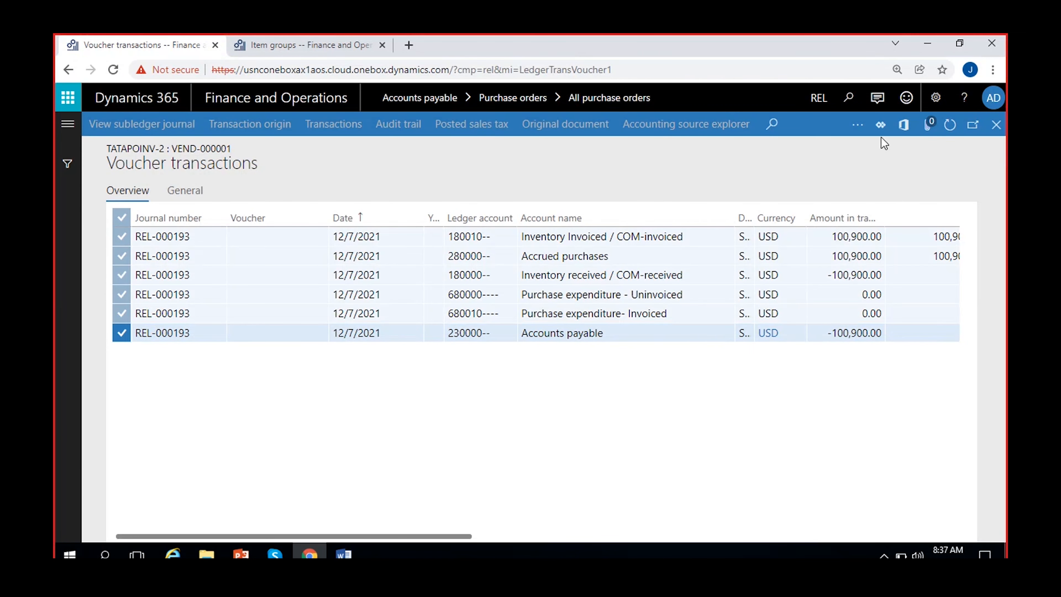
{"action": "left_click", "coordinate": [904, 124]}
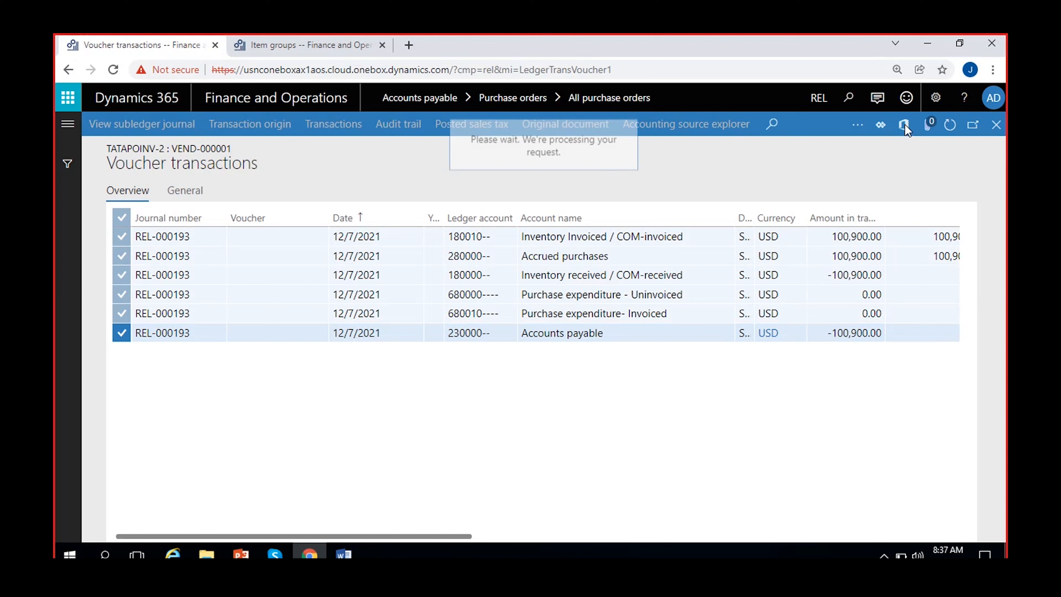
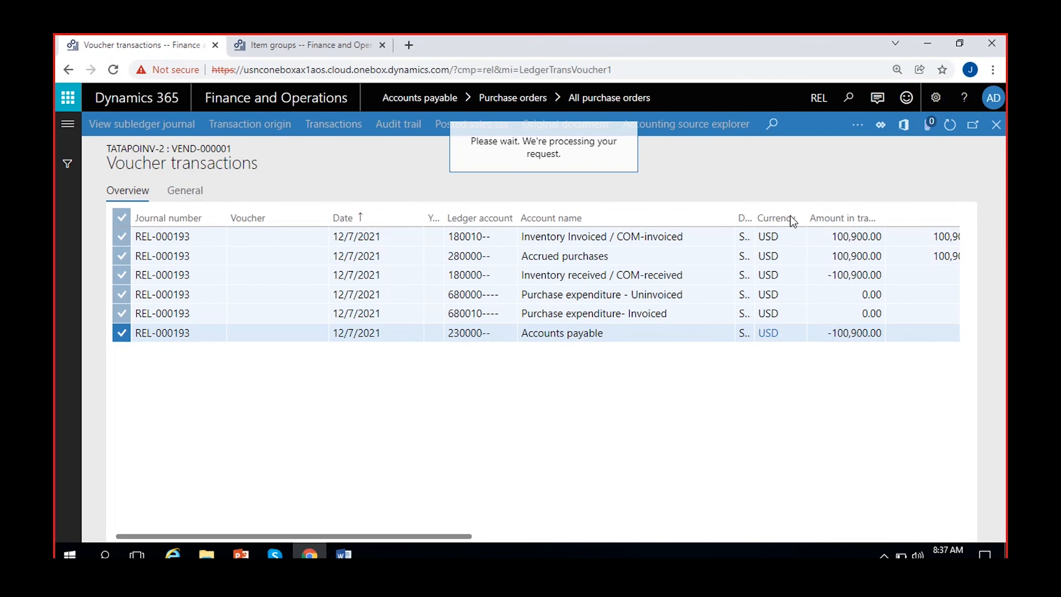
{"action": "left_click", "coordinate": [945, 175]}
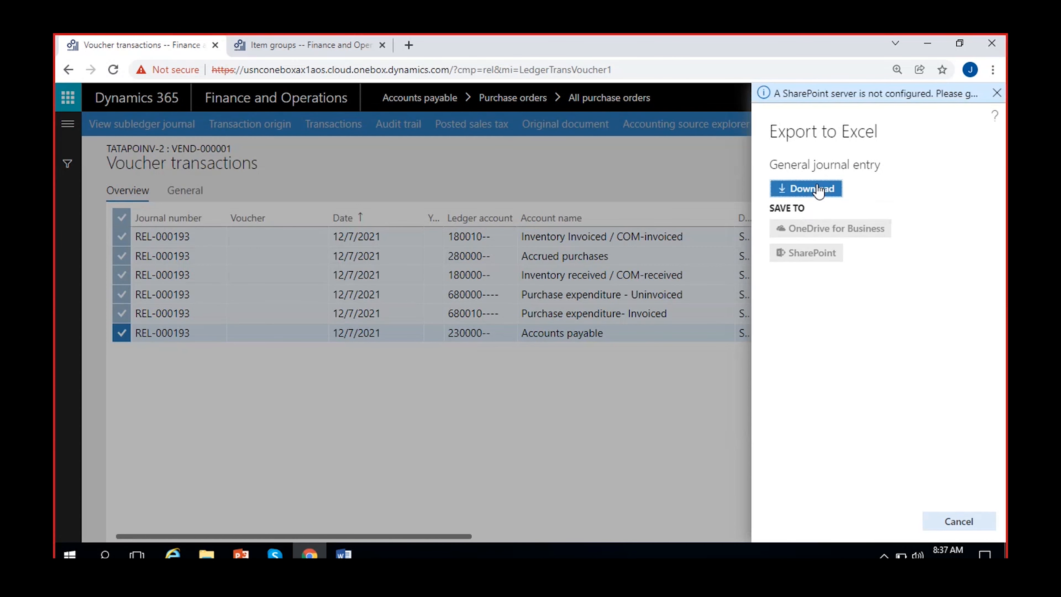
{"action": "left_click", "coordinate": [818, 185]}
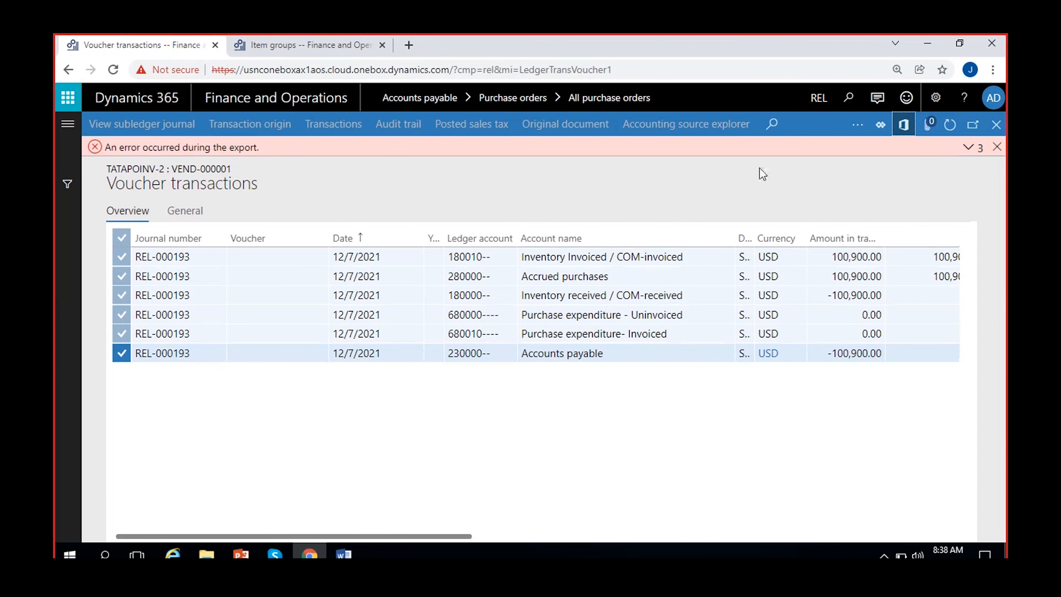
{"action": "left_click", "coordinate": [968, 147]}
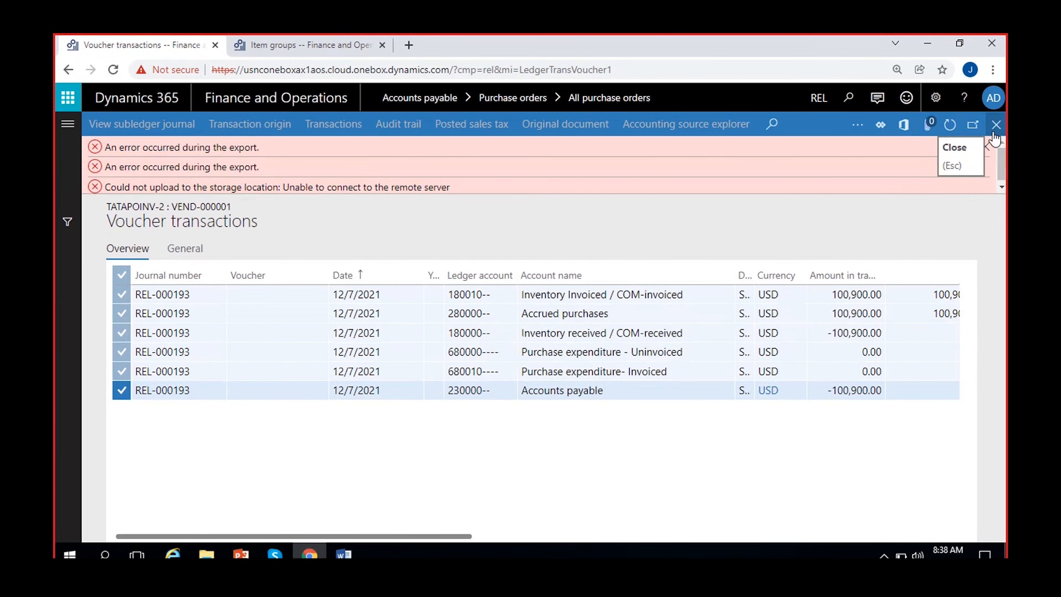
{"action": "left_click", "coordinate": [985, 146]}
{"action": "left_click", "coordinate": [121, 218]}
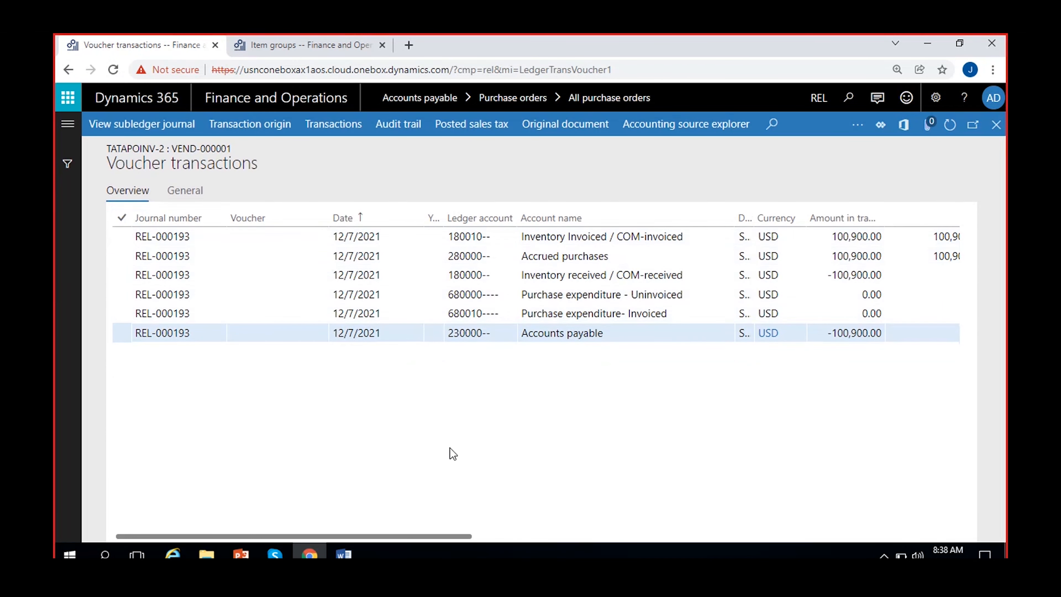
Examine the transaction currency amounts of the Accrued purchases and Inventory received / COM-received voucher lines.
{"action": "left_click_drag", "start_coordinate": [416, 536], "coordinate": [480, 537]}
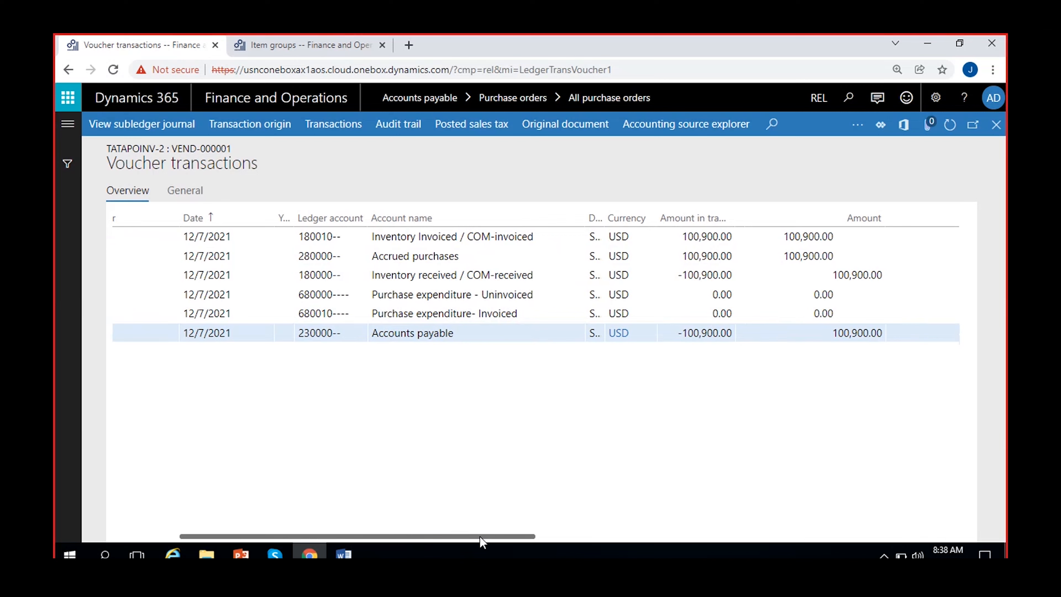
{"action": "left_click", "coordinate": [433, 255]}
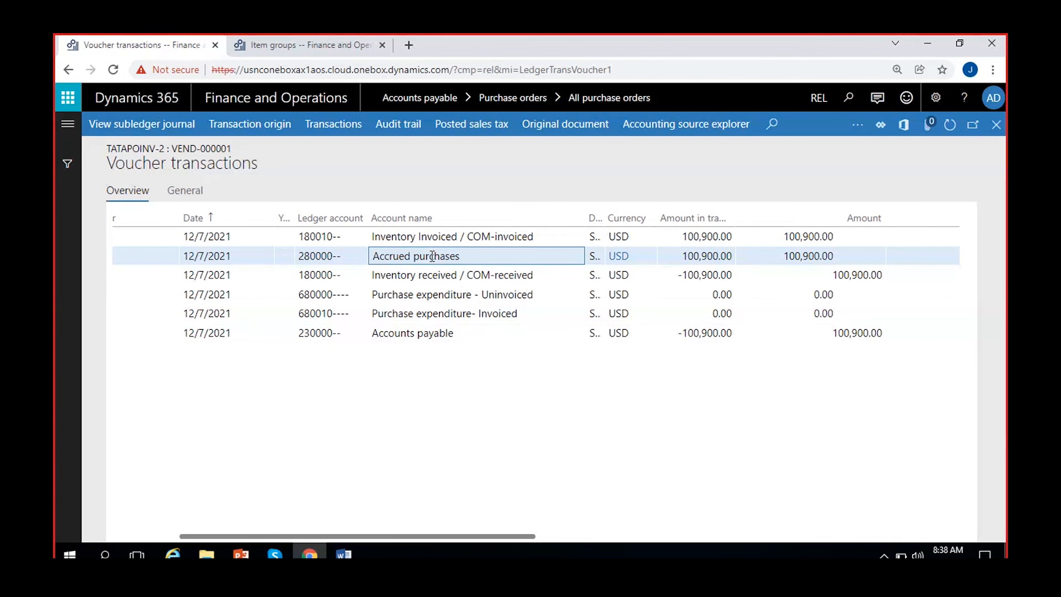
{"action": "left_click_drag", "start_coordinate": [684, 255], "coordinate": [745, 254]}
{"action": "left_click", "coordinate": [694, 257]}
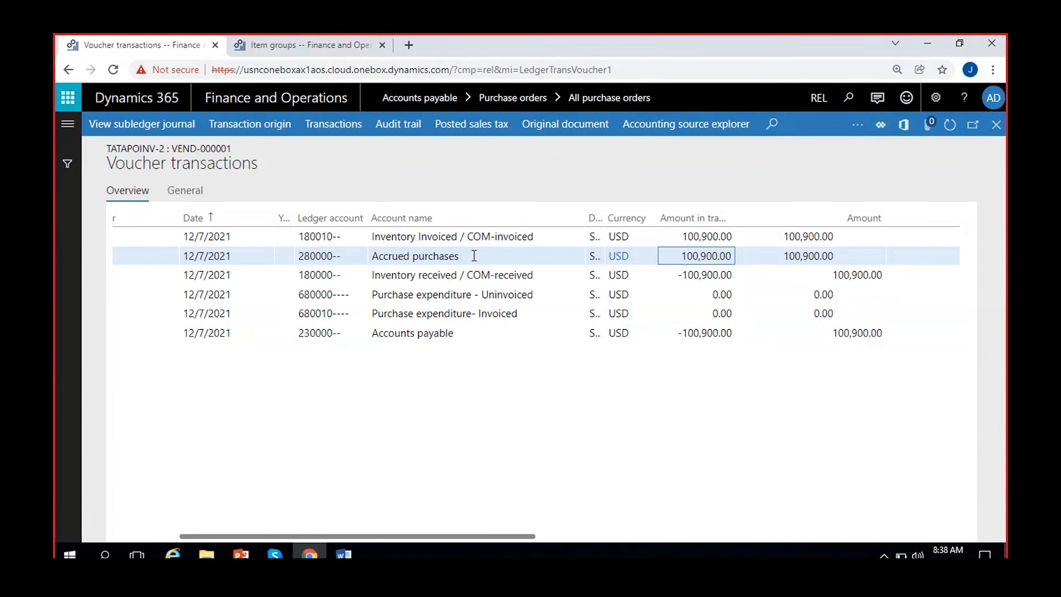
{"action": "left_click_drag", "start_coordinate": [474, 256], "coordinate": [347, 262]}
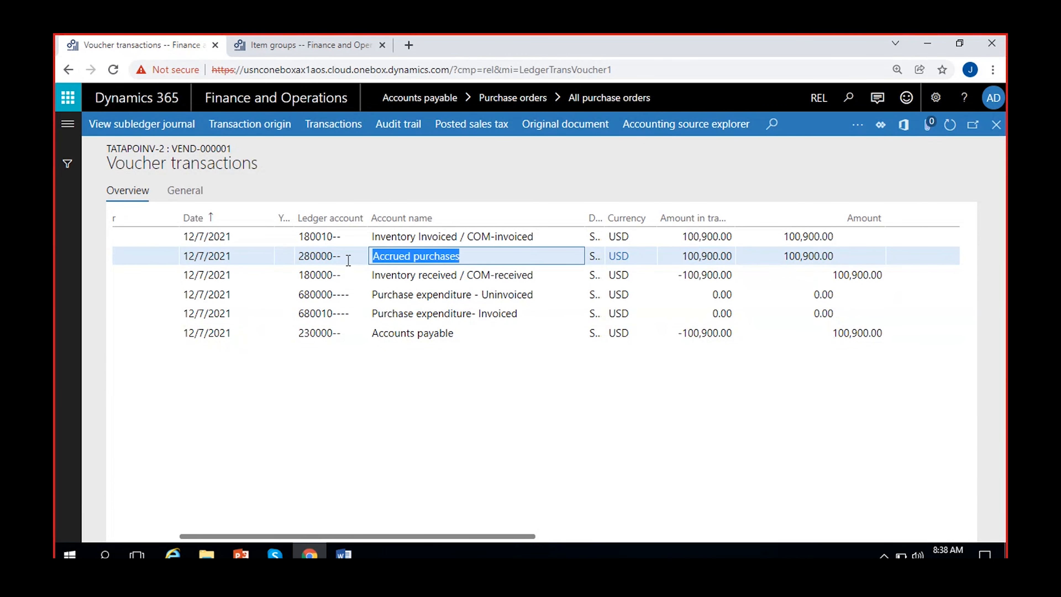
{"action": "left_click", "coordinate": [421, 272]}
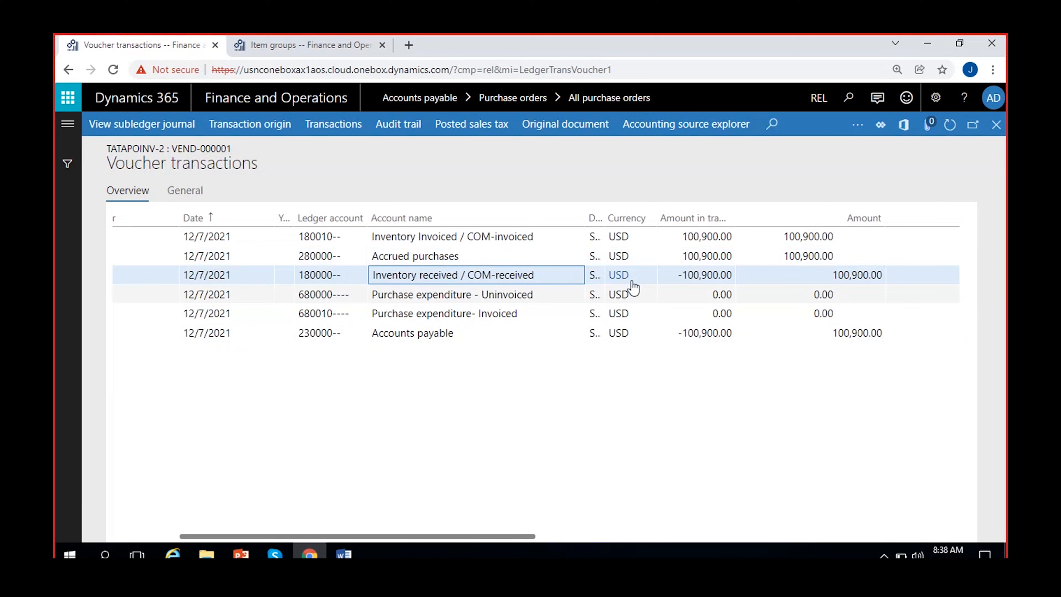
{"action": "left_click", "coordinate": [687, 255]}
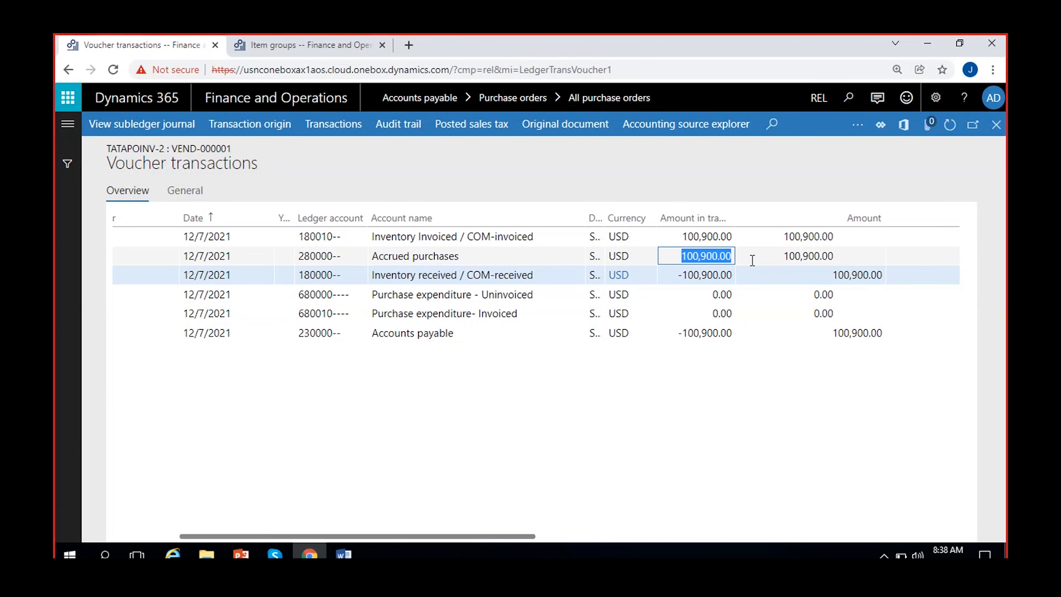
{"action": "left_click", "coordinate": [673, 274]}
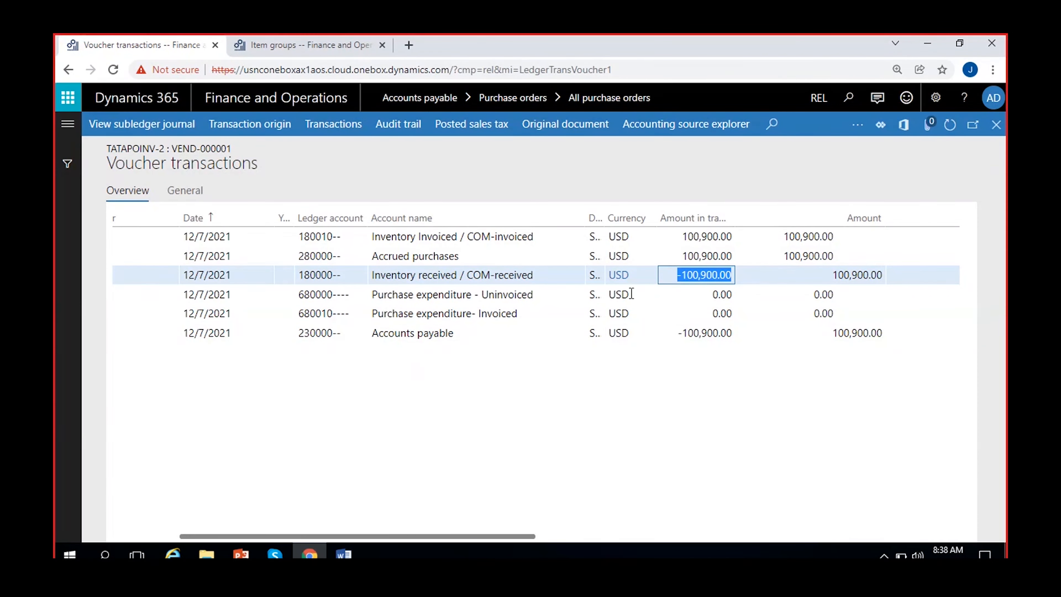
Examine the Accounts payable line and the Inventory Invoiced / COM-invoiced line with their transaction currency amounts.
{"action": "left_click", "coordinate": [417, 333]}
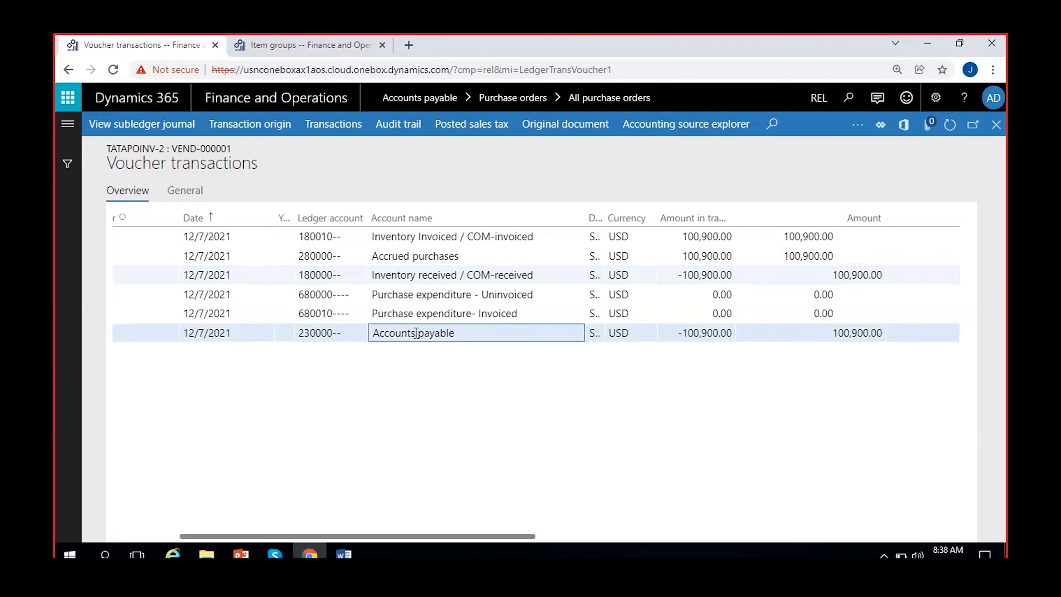
{"action": "left_click", "coordinate": [680, 332]}
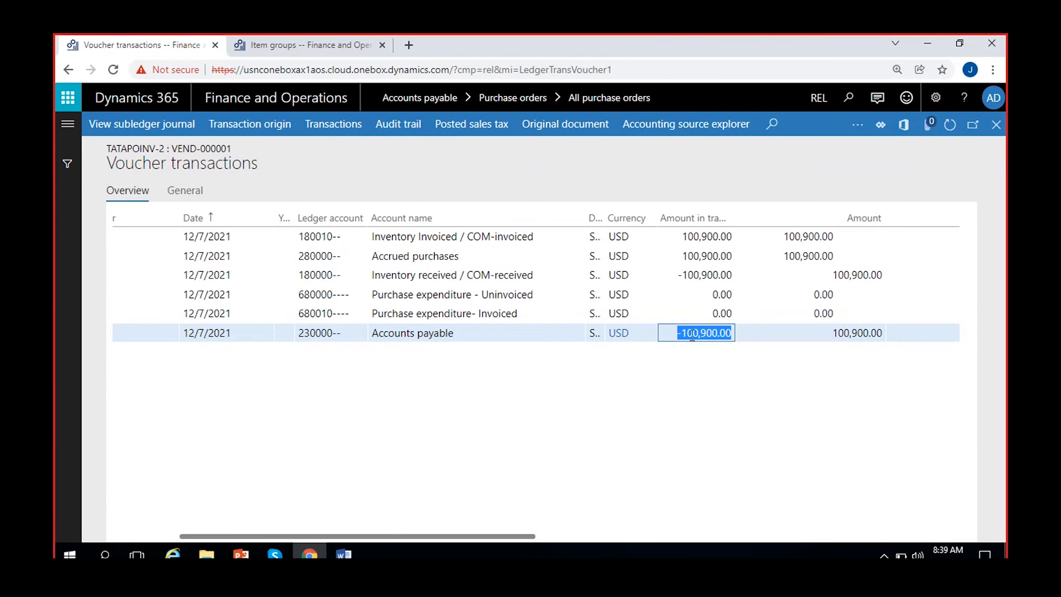
{"action": "left_click", "coordinate": [470, 332]}
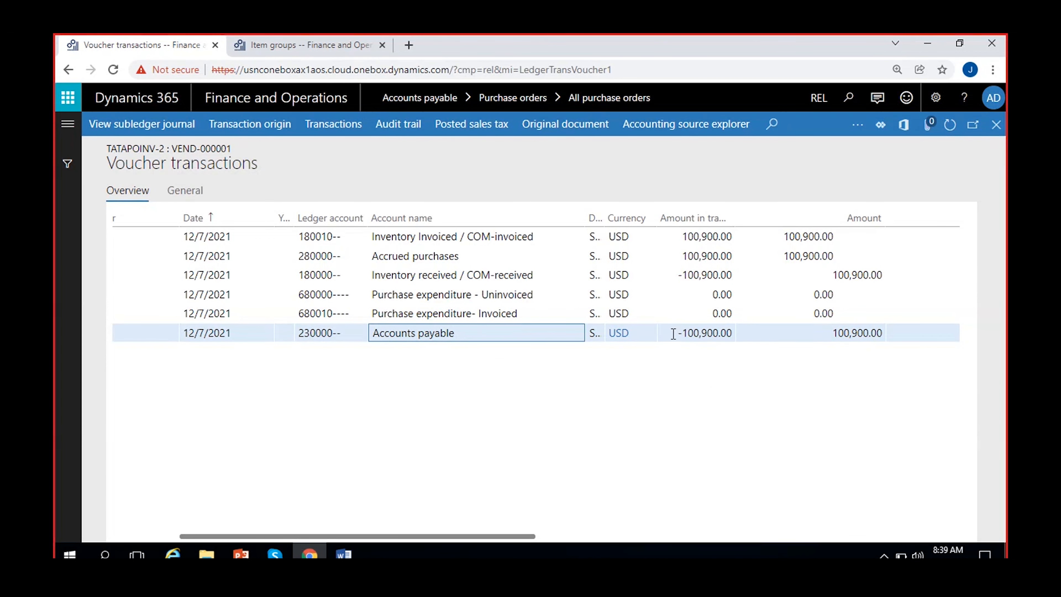
{"action": "left_click", "coordinate": [685, 333]}
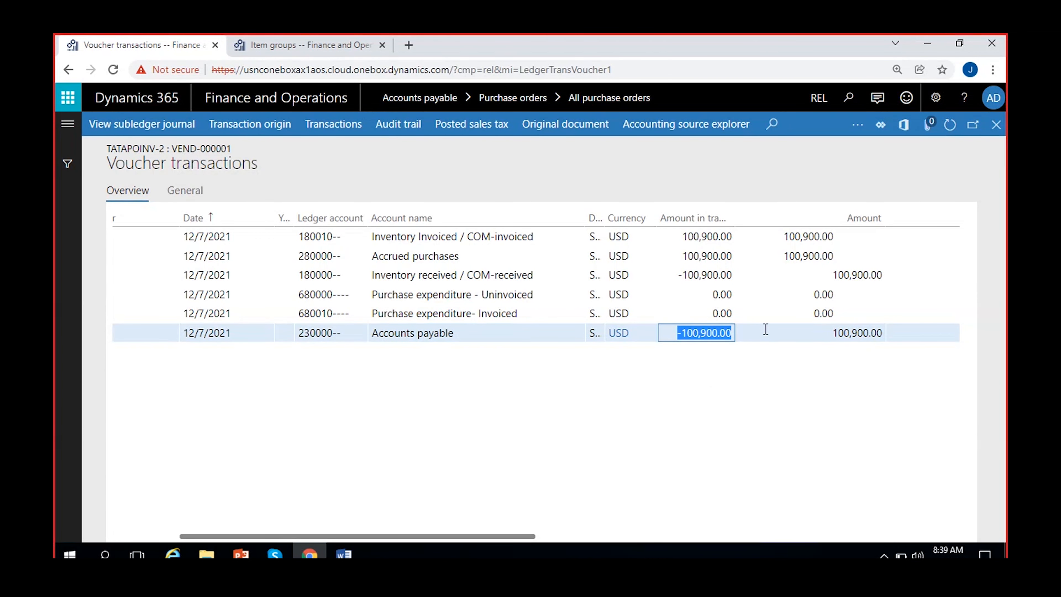
{"action": "left_click", "coordinate": [454, 237]}
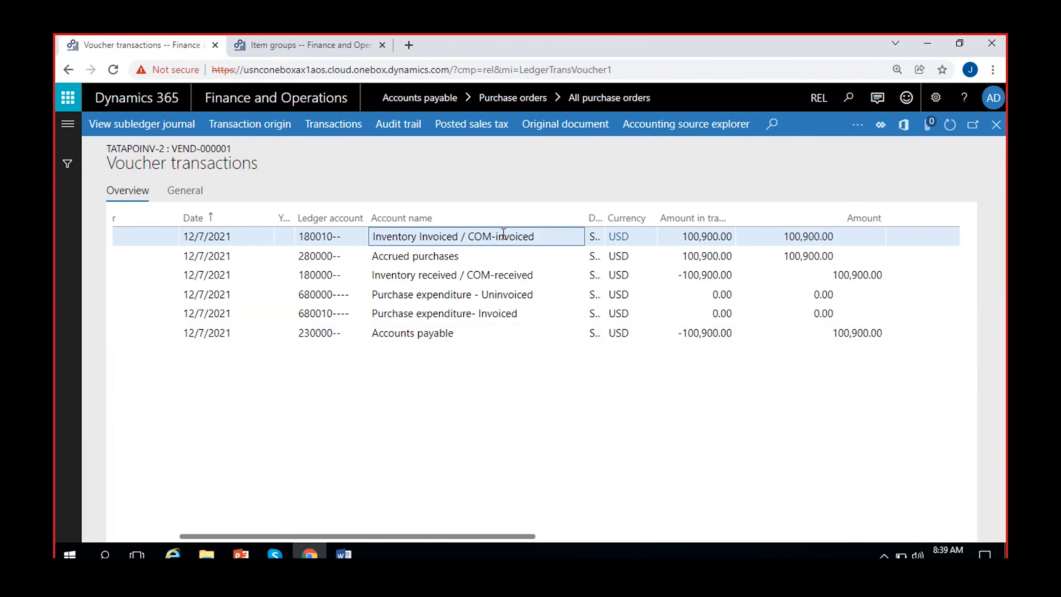
{"action": "left_click_drag", "start_coordinate": [674, 234], "coordinate": [737, 236]}
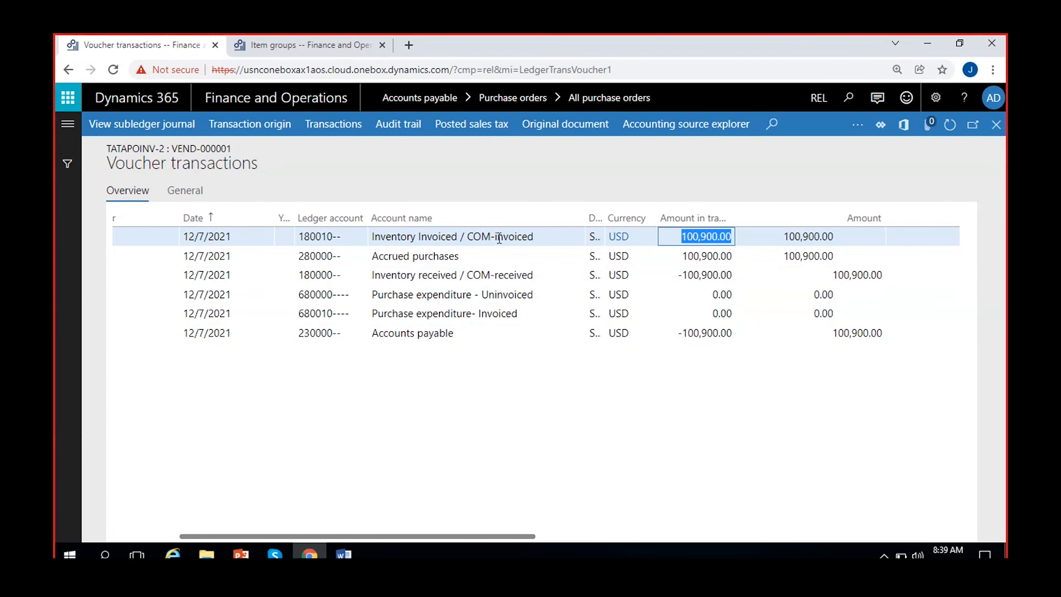
{"action": "left_click", "coordinate": [463, 235]}
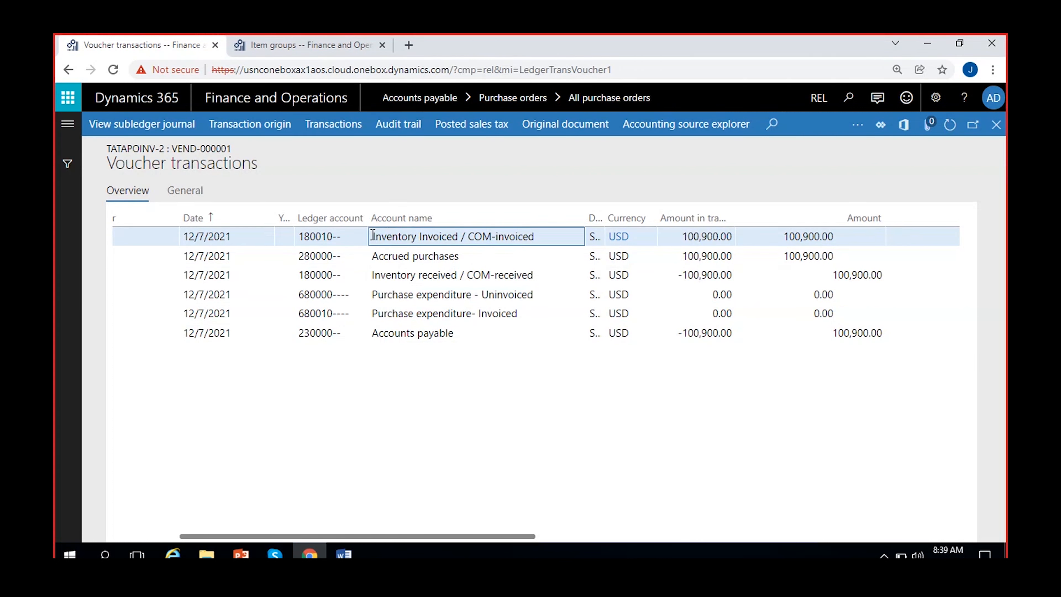
{"action": "left_click_drag", "start_coordinate": [373, 235], "coordinate": [567, 227]}
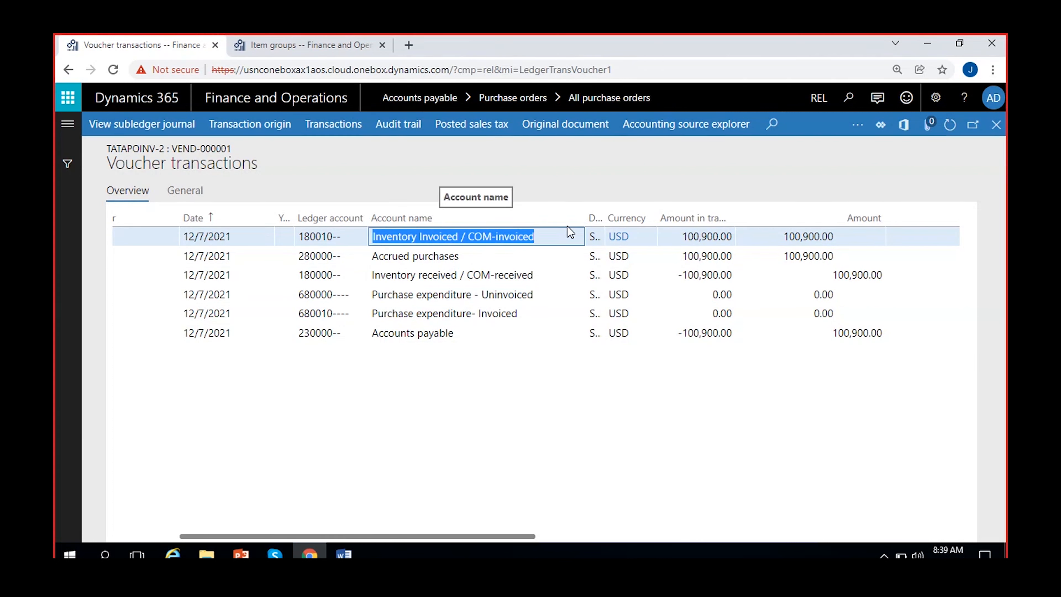
{"action": "left_click_drag", "start_coordinate": [676, 235], "coordinate": [740, 235]}
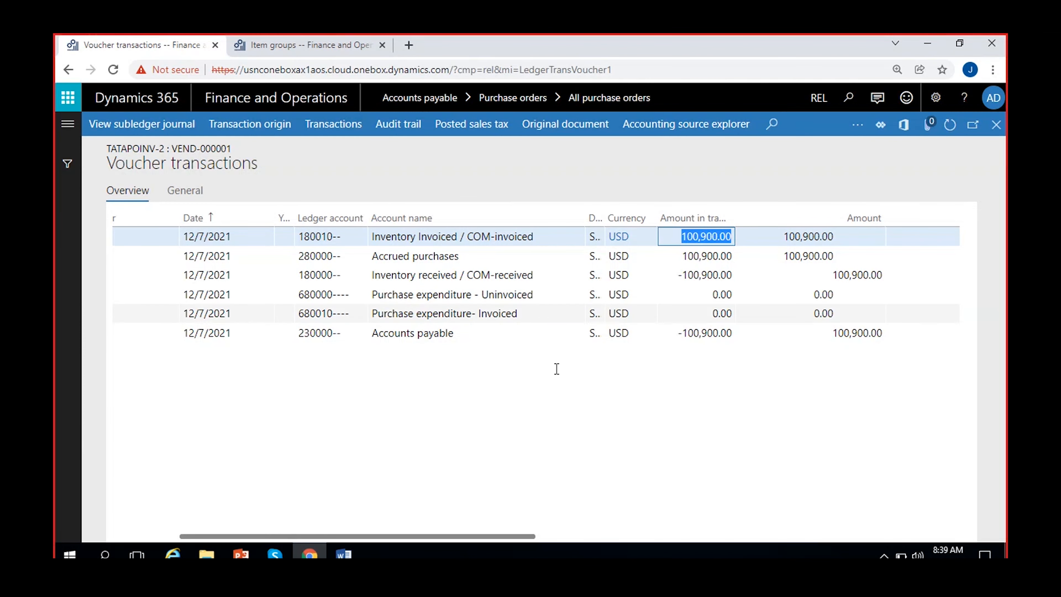
View the reporting currency amounts and posting types of the voucher lines, including Accrued purchases and Inventory received.
{"action": "left_click", "coordinate": [402, 257]}
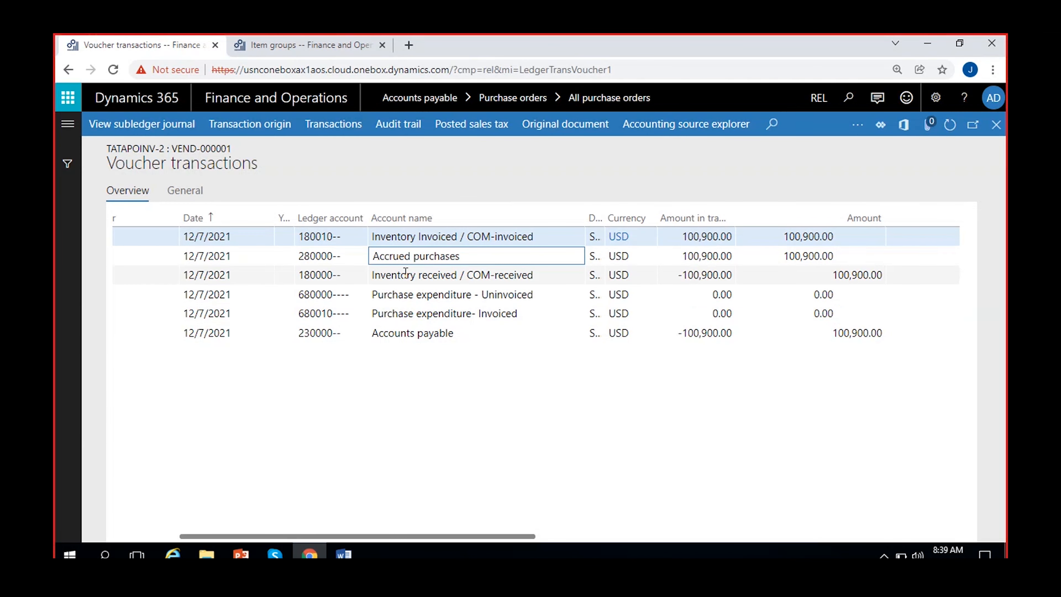
{"action": "key", "text": "Down"}
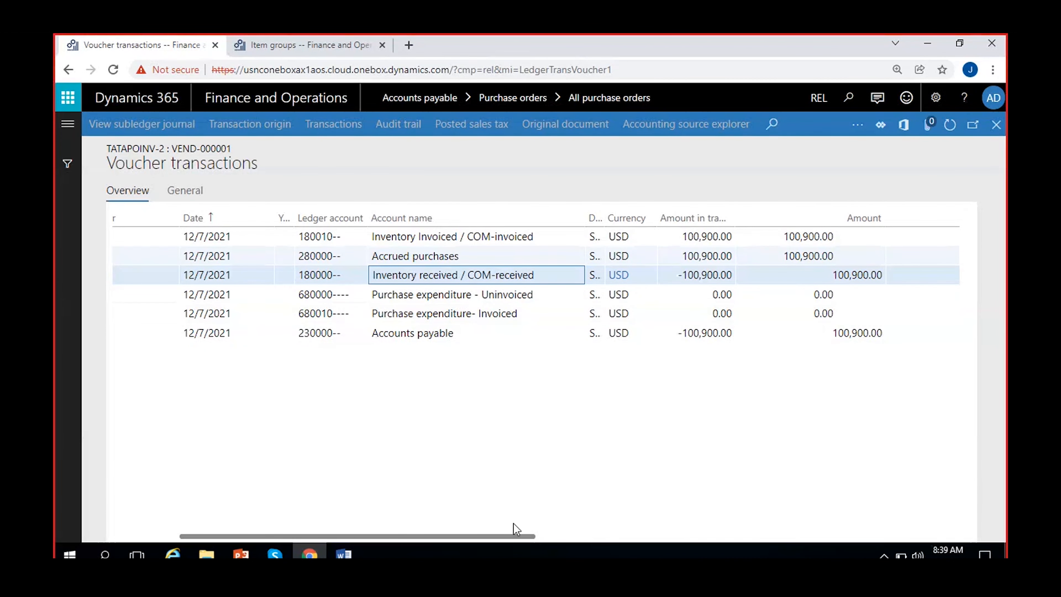
{"action": "left_click_drag", "start_coordinate": [514, 536], "coordinate": [690, 539]}
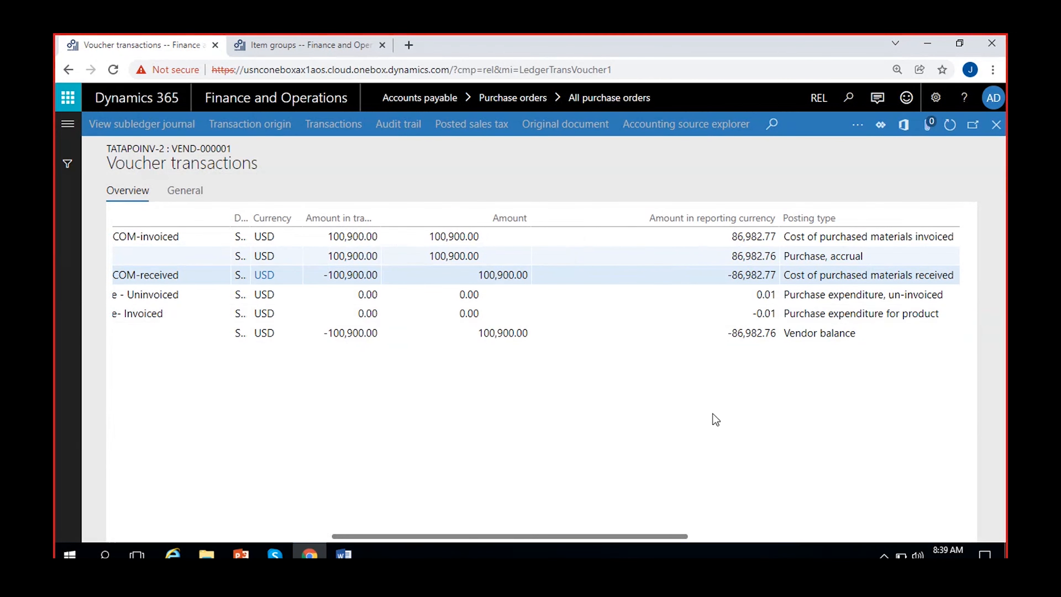
{"action": "left_click_drag", "start_coordinate": [624, 537], "coordinate": [474, 537]}
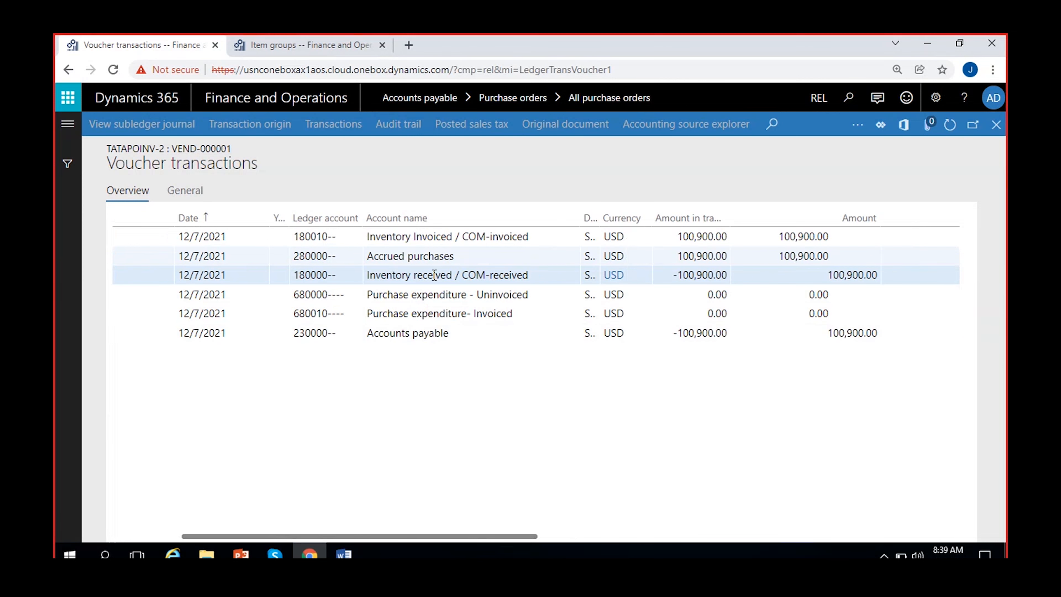
Compare the Accounts payable amount with the Inventory Invoiced / COM-invoiced amount in the voucher lines.
{"action": "left_click", "coordinate": [422, 330]}
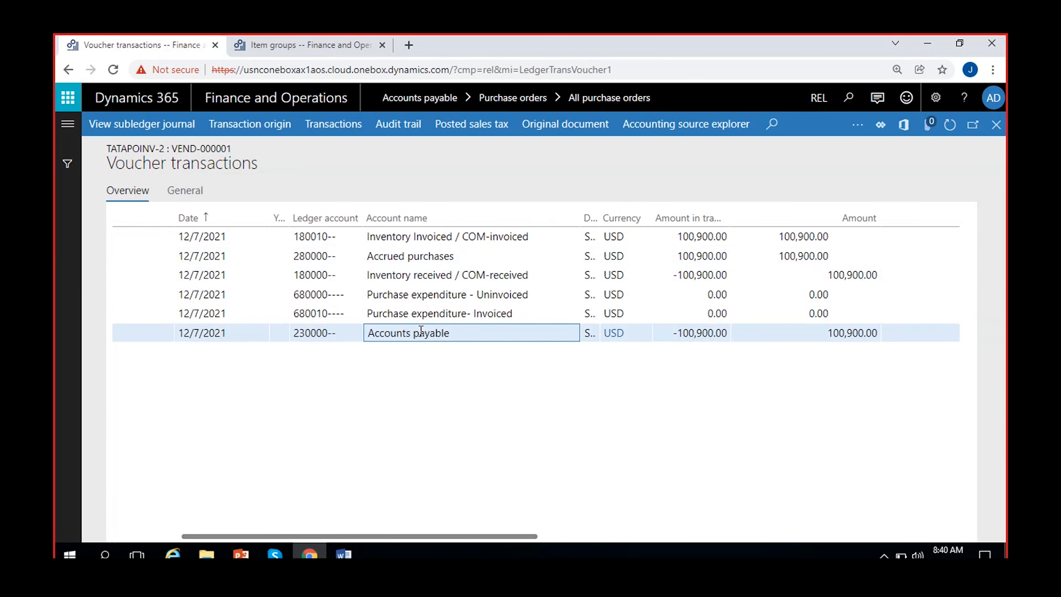
{"action": "left_click", "coordinate": [418, 238]}
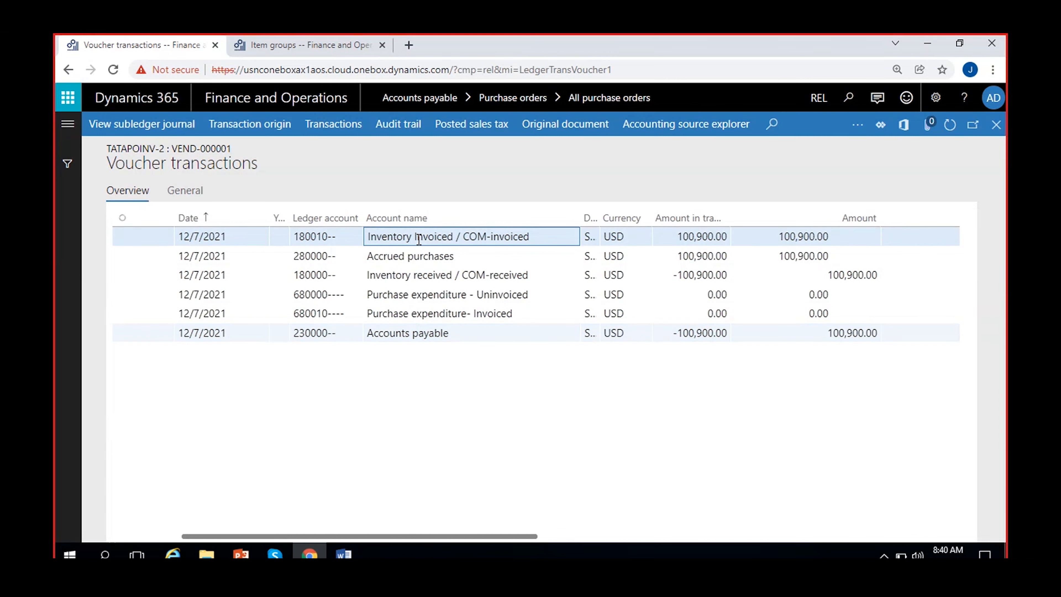
{"action": "scroll", "coordinate": [490, 527], "scroll_direction": "right", "scroll_amount": 3}
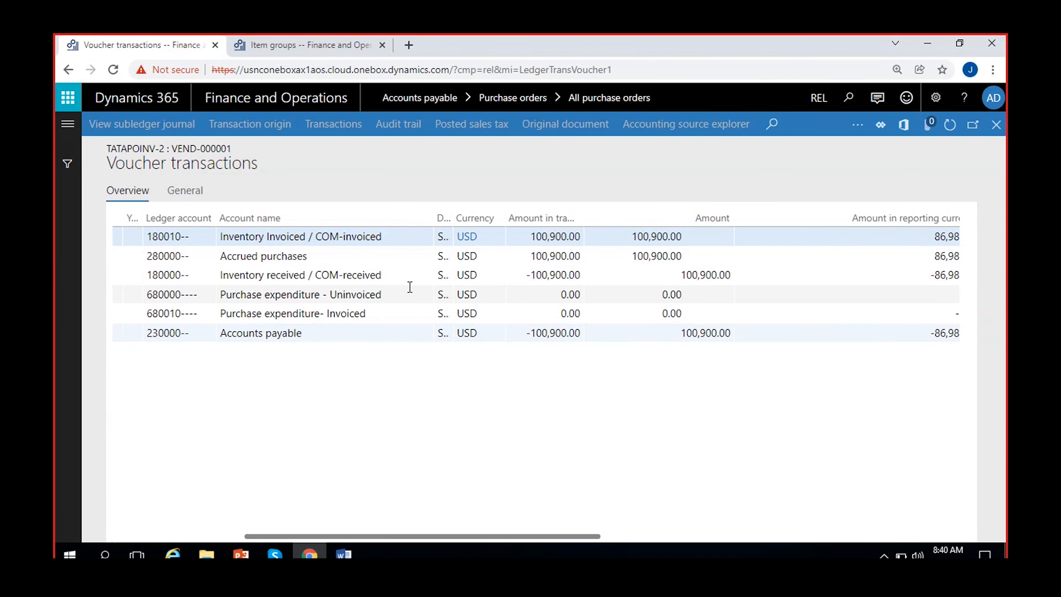
{"action": "left_click", "coordinate": [528, 337]}
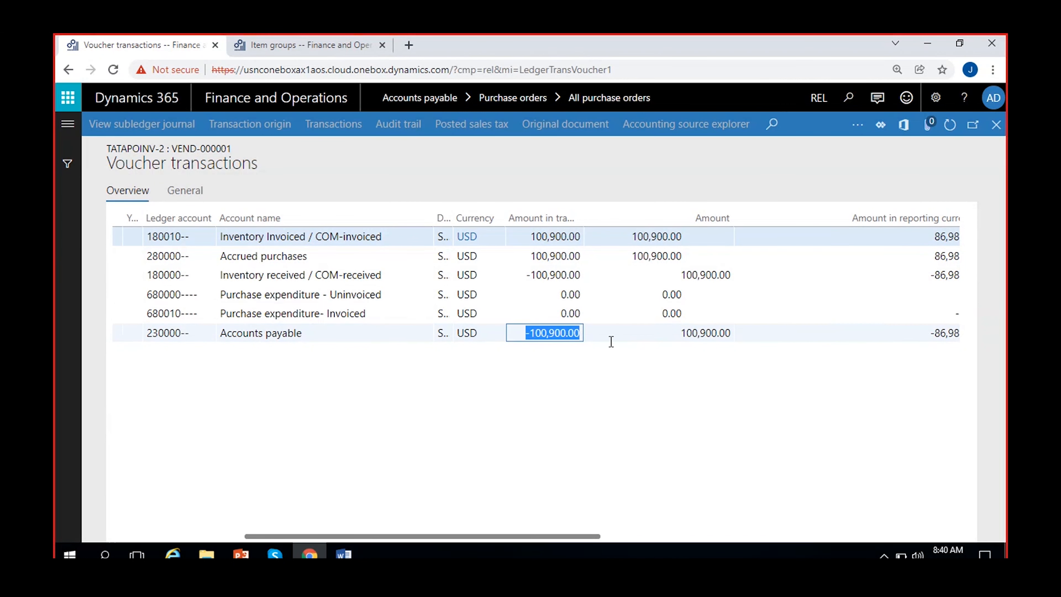
{"action": "left_click", "coordinate": [531, 235]}
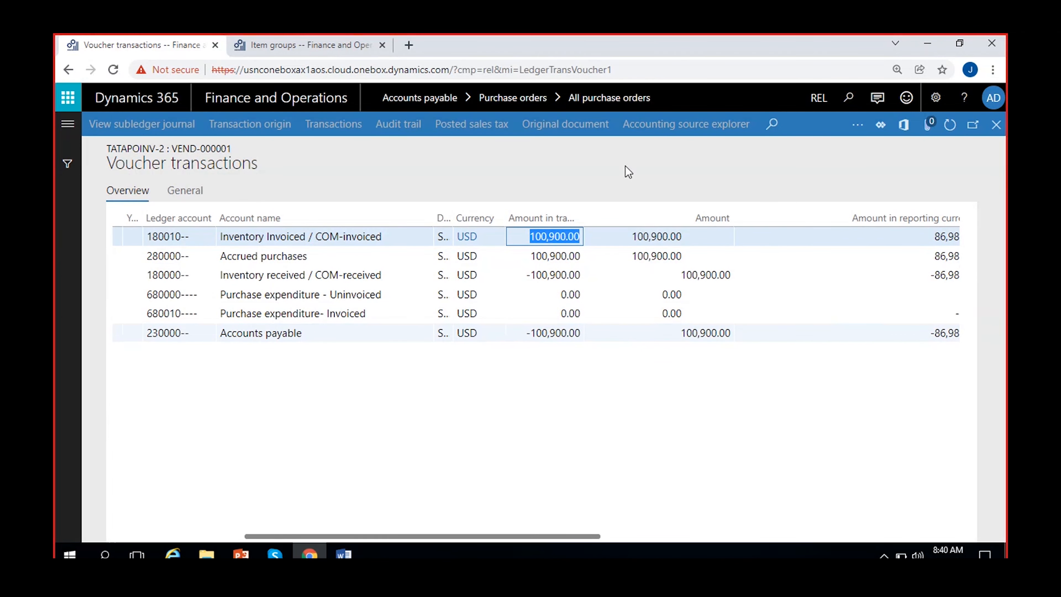
Switch to the Dynamics new document in Word and compare the product receipt entries with both pairs of invoice entries.
{"action": "left_click", "coordinate": [344, 554]}
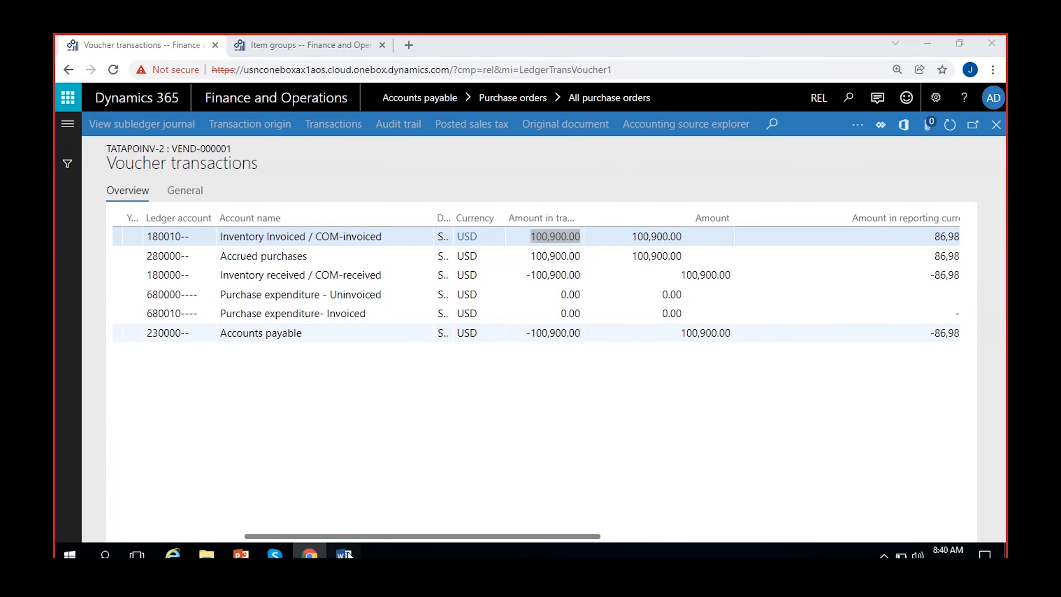
{"action": "left_click", "coordinate": [312, 314]}
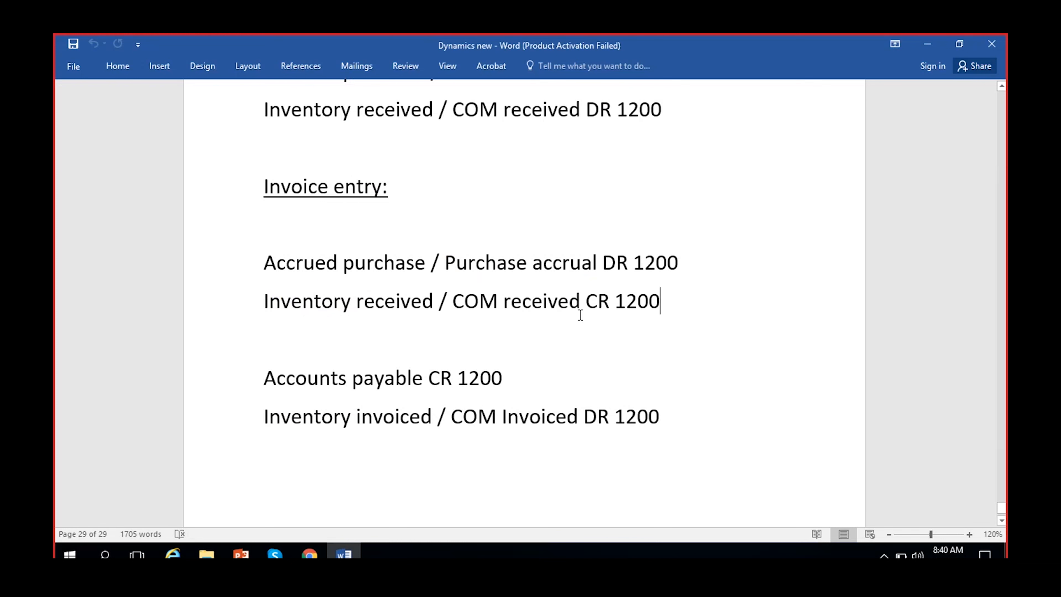
{"action": "left_click_drag", "start_coordinate": [689, 293], "coordinate": [246, 277]}
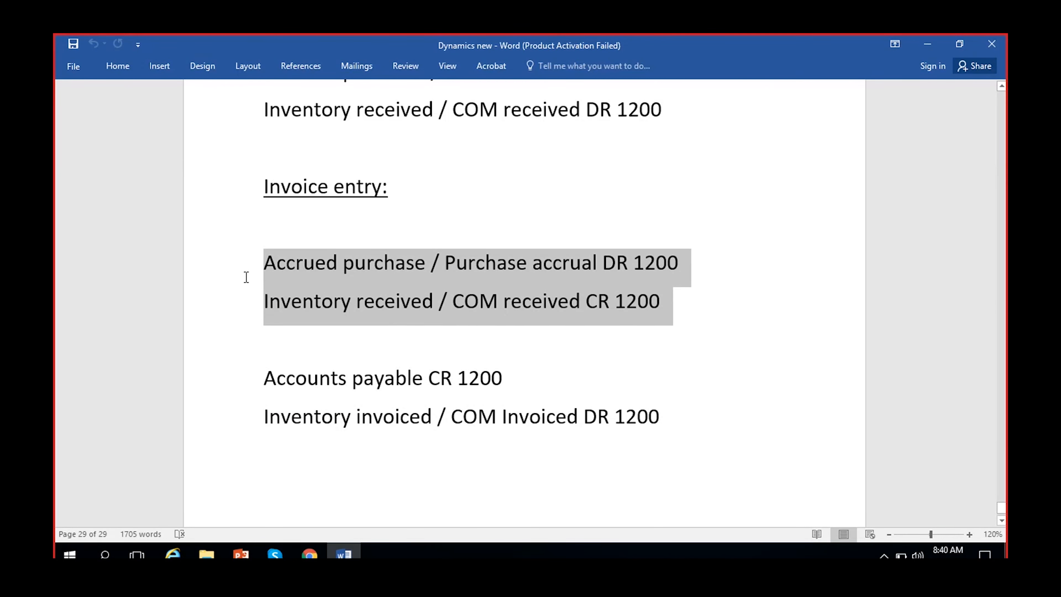
{"action": "scroll", "coordinate": [365, 266], "scroll_direction": "up", "scroll_amount": 1}
{"action": "scroll", "coordinate": [370, 254], "scroll_direction": "up", "scroll_amount": 1}
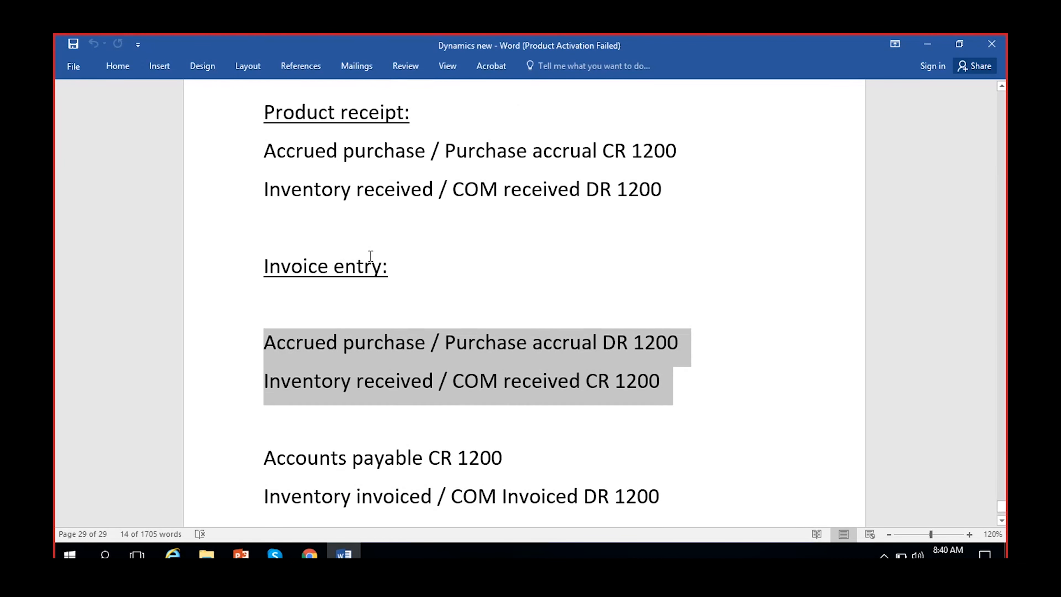
{"action": "left_click_drag", "start_coordinate": [673, 189], "coordinate": [286, 161]}
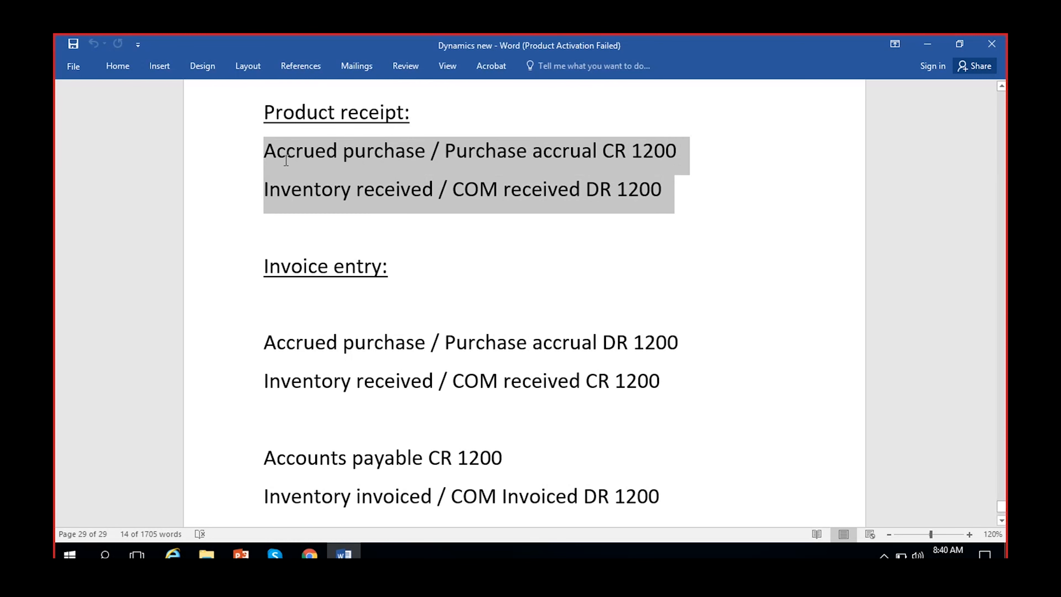
{"action": "left_click_drag", "start_coordinate": [268, 339], "coordinate": [708, 374]}
{"action": "scroll", "coordinate": [560, 418], "scroll_direction": "down", "scroll_amount": 2}
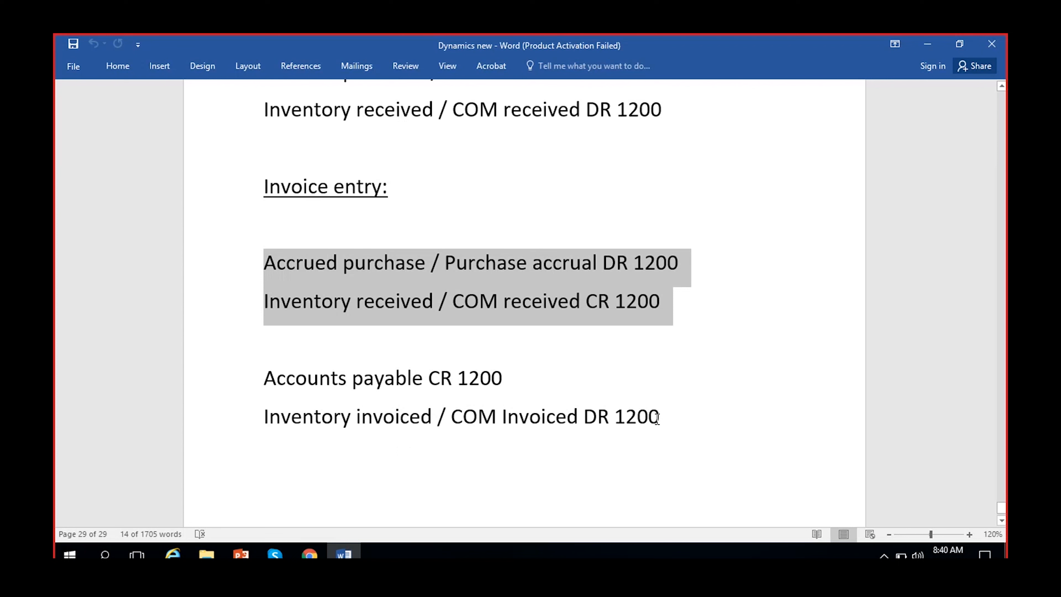
{"action": "left_click_drag", "start_coordinate": [660, 420], "coordinate": [169, 398]}
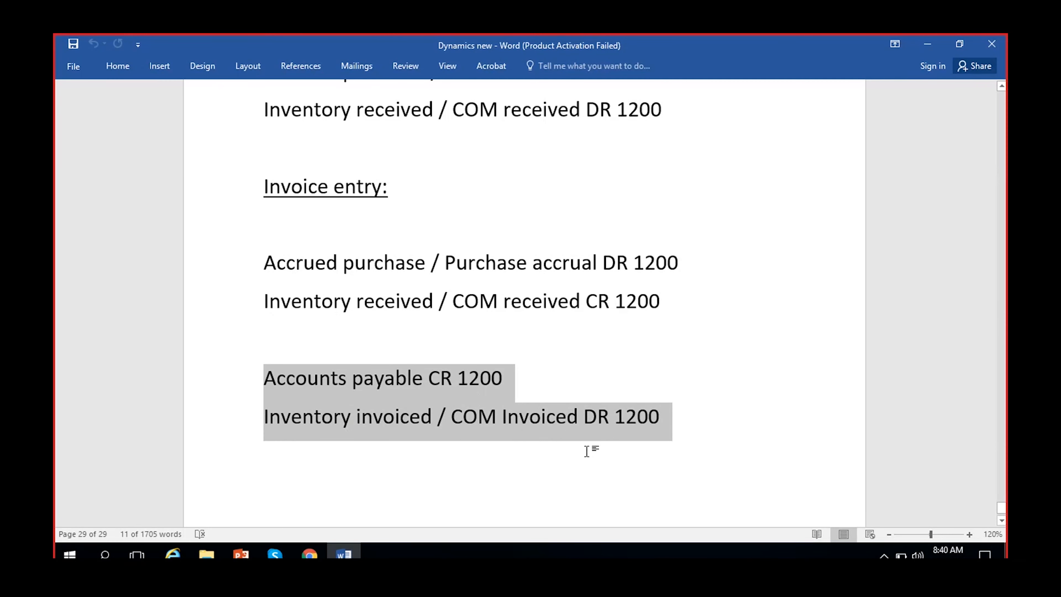
Switch back to the voucher transactions in Chrome, select all the lines and try to export them to Excel.
{"action": "left_click", "coordinate": [310, 555]}
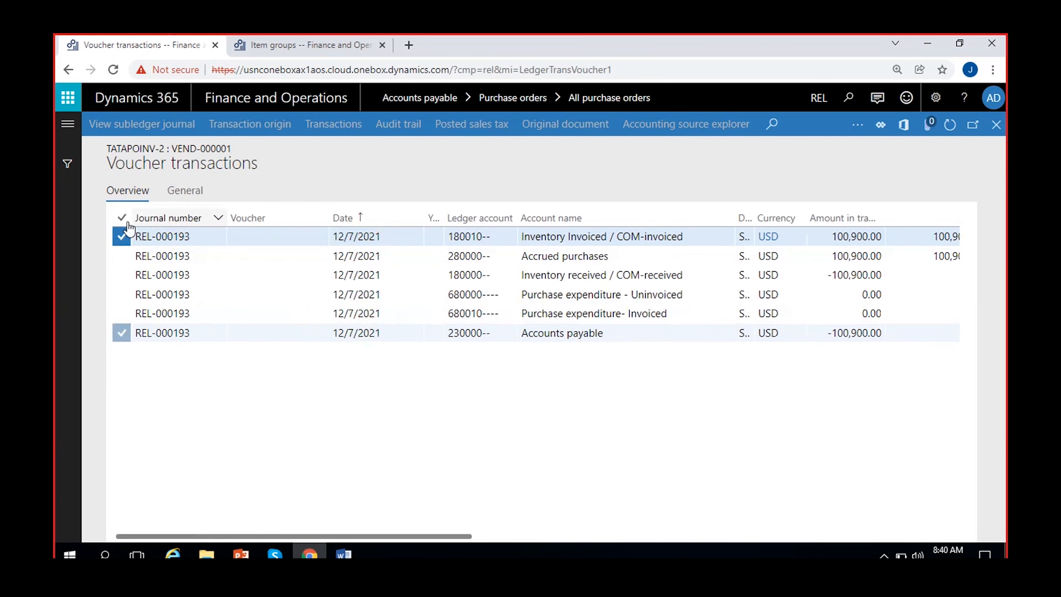
{"action": "left_click", "coordinate": [121, 217]}
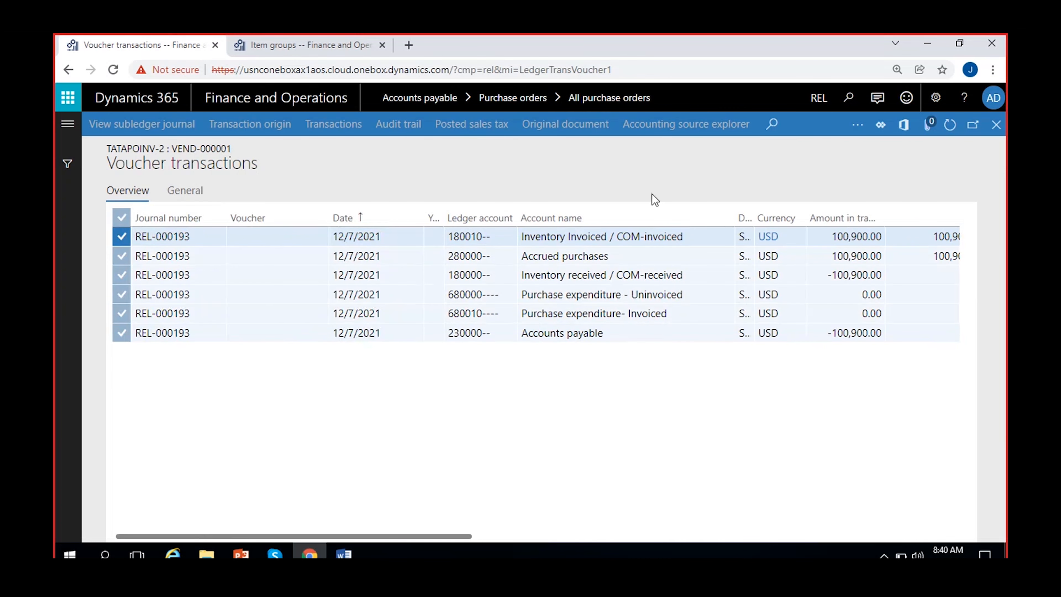
{"action": "left_click", "coordinate": [903, 125]}
{"action": "left_click", "coordinate": [921, 174]}
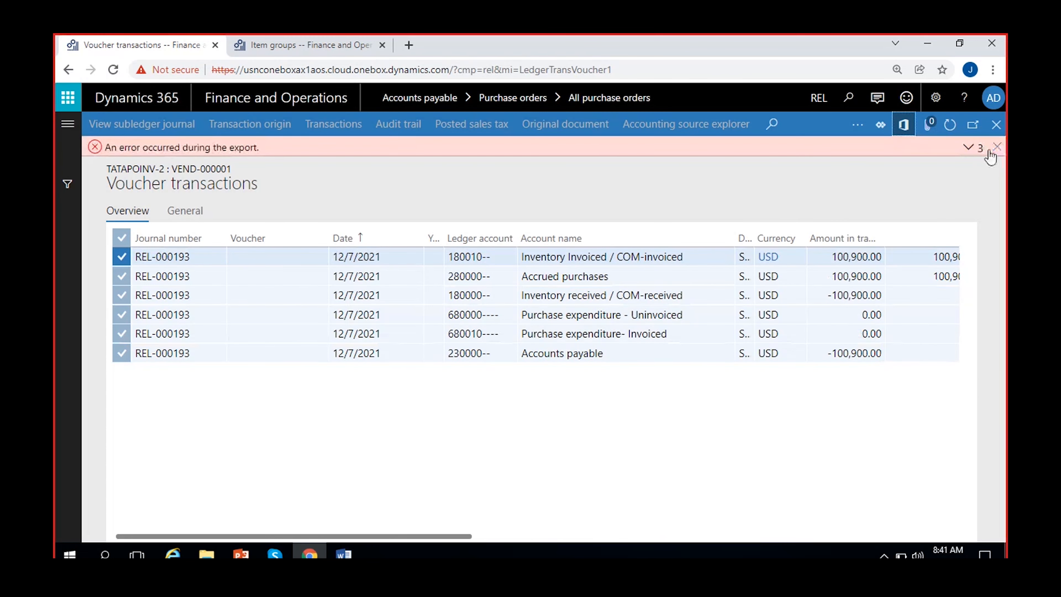
Expand and read the export error details, dismiss the messages and clear the selection of the voucher lines.
{"action": "left_click", "coordinate": [967, 147]}
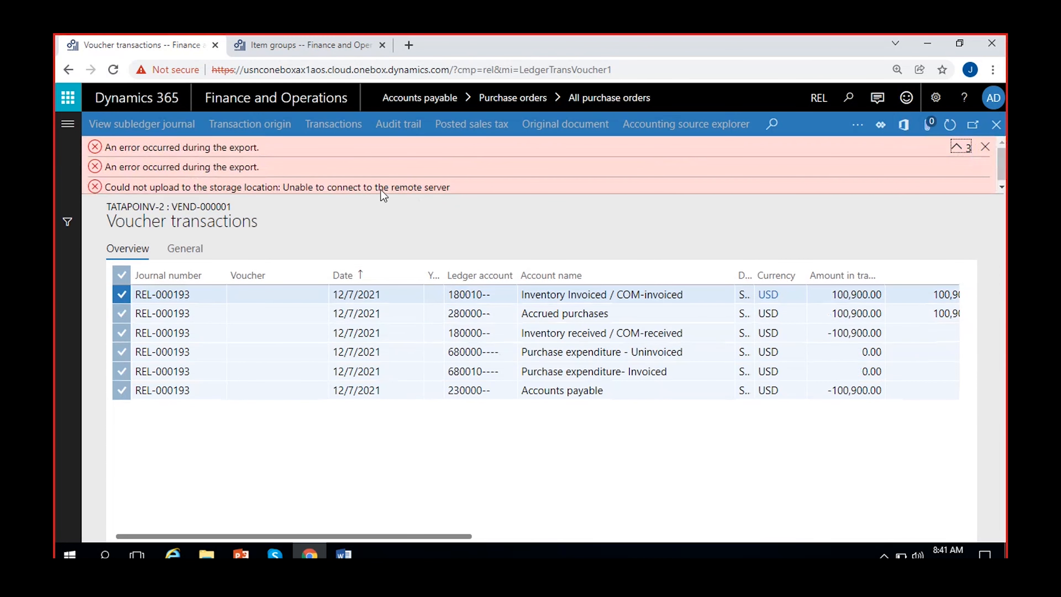
{"action": "left_click_drag", "start_coordinate": [379, 187], "coordinate": [521, 196]}
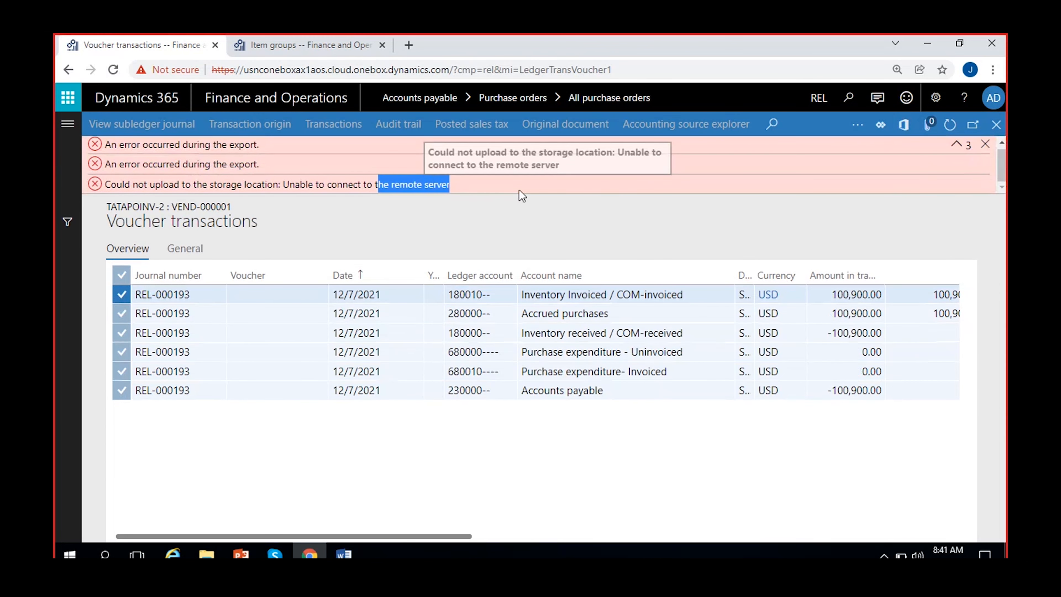
{"action": "left_click", "coordinate": [985, 144]}
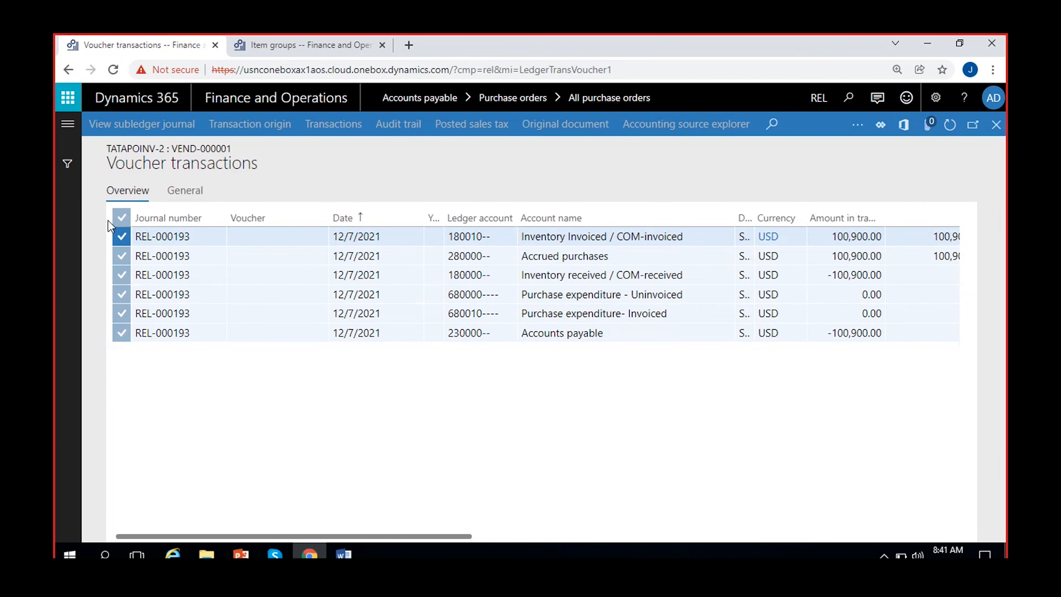
{"action": "left_click", "coordinate": [135, 236]}
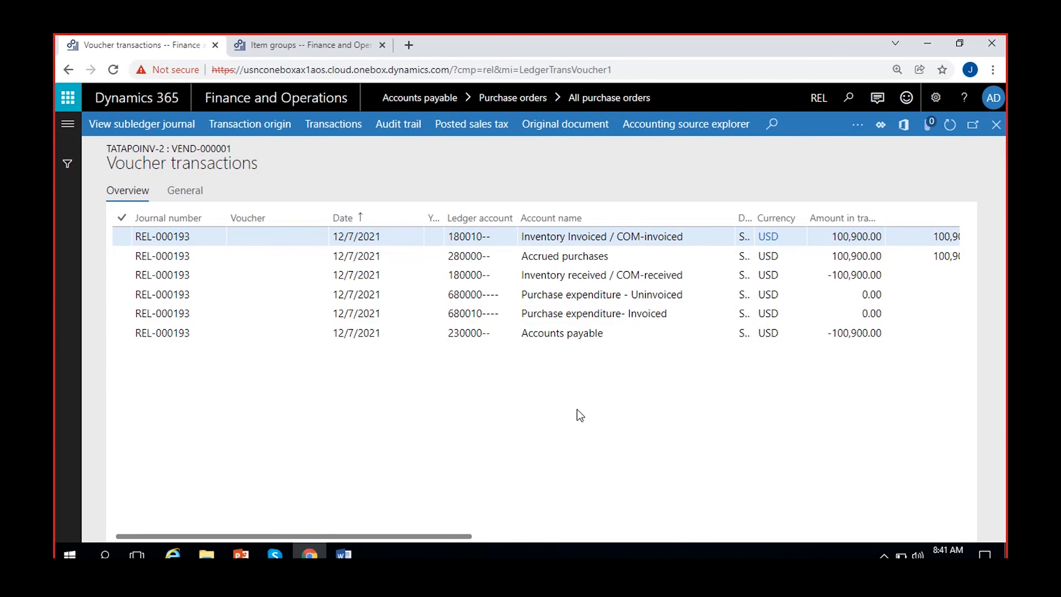
Check the invoice entries in the Word notes, switch back to Chrome and return from the voucher transactions to the list of all purchase orders.
{"action": "left_click", "coordinate": [344, 554]}
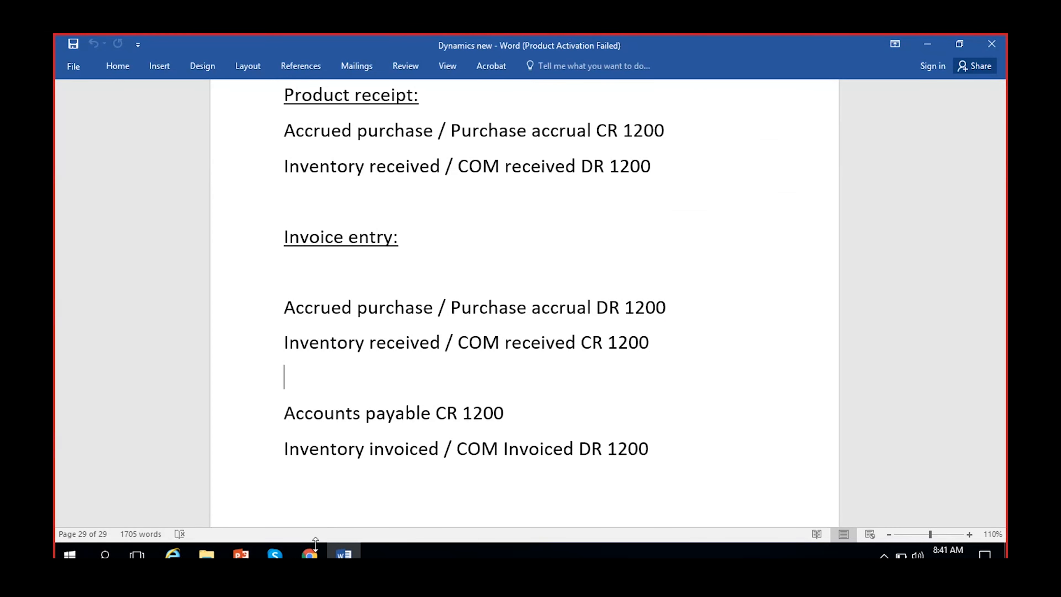
{"action": "left_click", "coordinate": [311, 554]}
{"action": "left_click", "coordinate": [996, 125]}
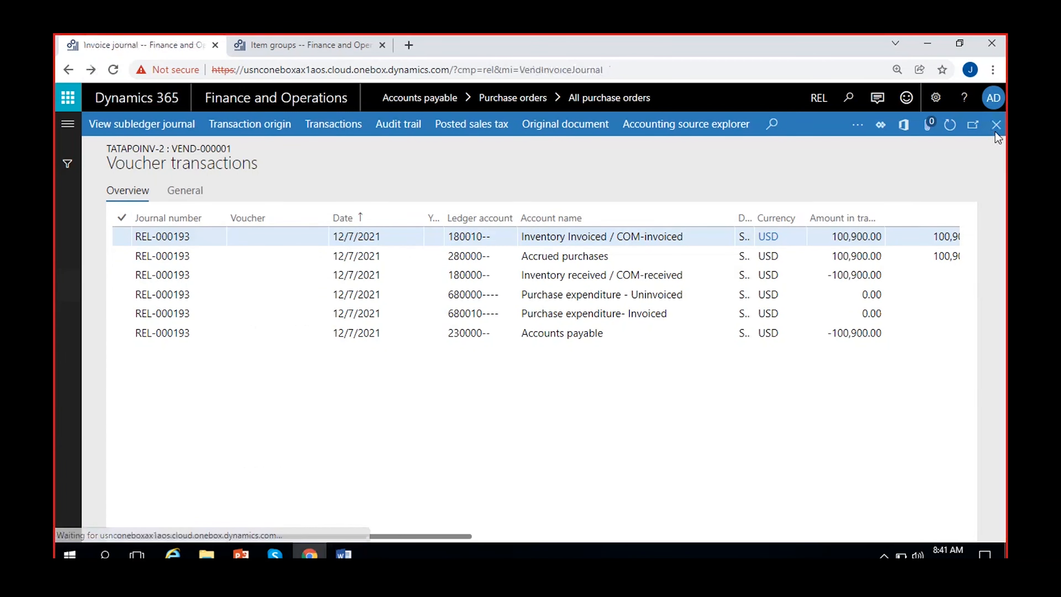
{"action": "left_click", "coordinate": [996, 132]}
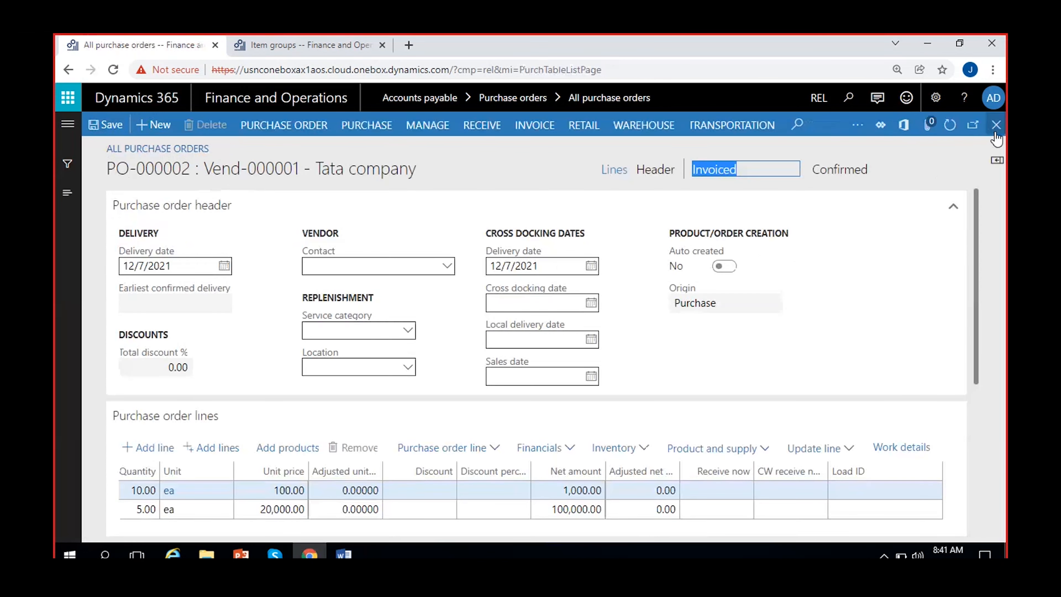
{"action": "left_click", "coordinate": [995, 132]}
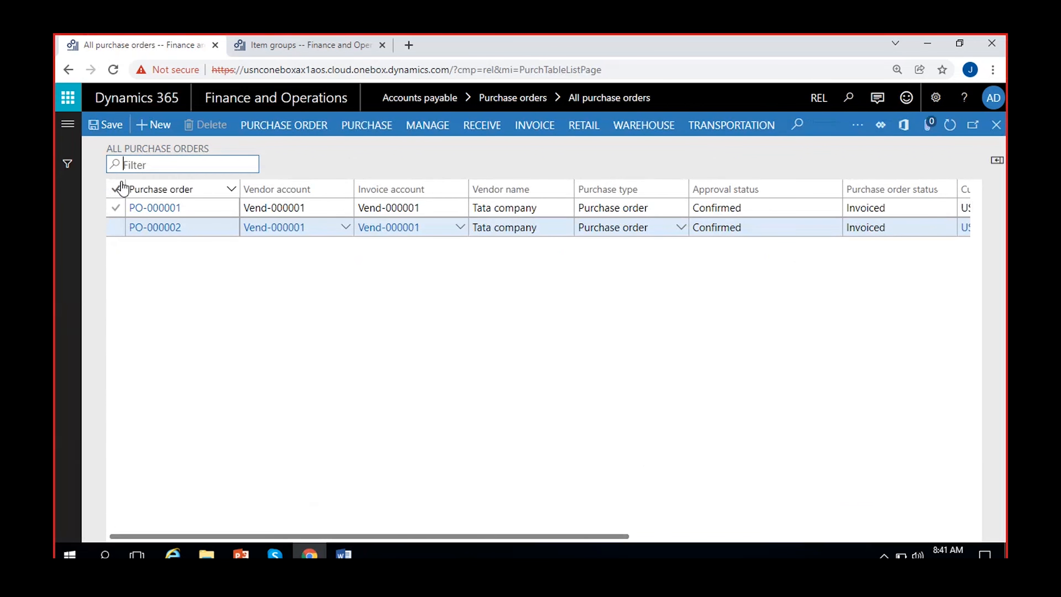
Create a new purchase order for vendor Tata company with warehouse 11 at site 1.
{"action": "left_click", "coordinate": [150, 126]}
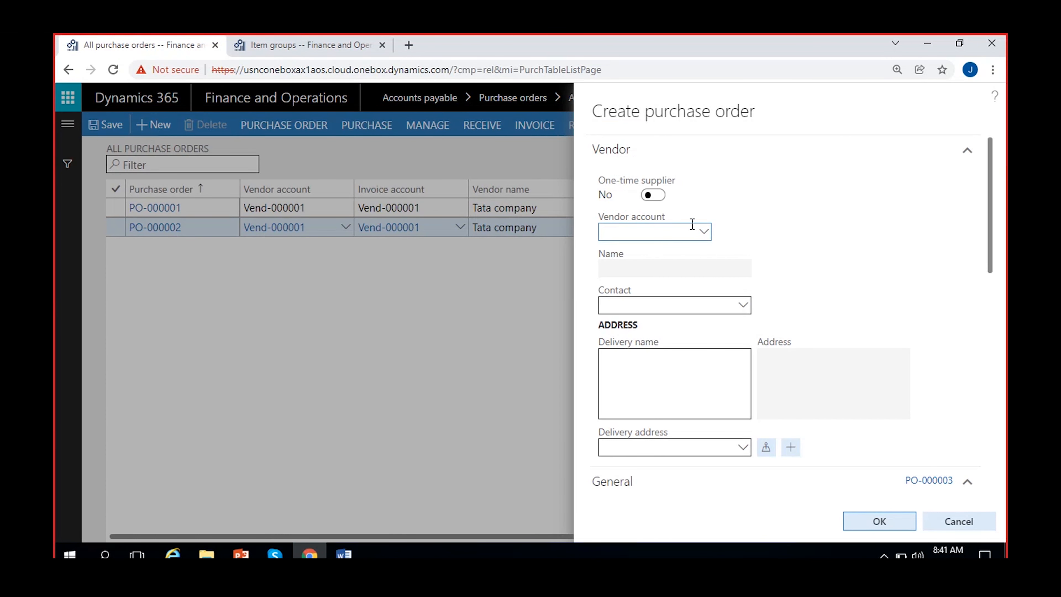
{"action": "left_click", "coordinate": [704, 233]}
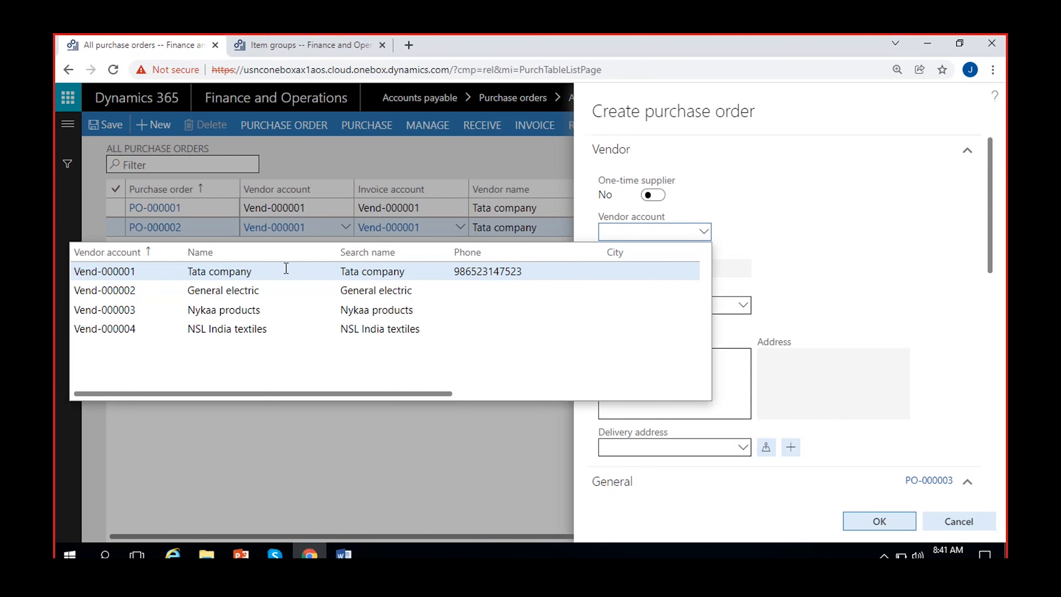
{"action": "left_click", "coordinate": [275, 270]}
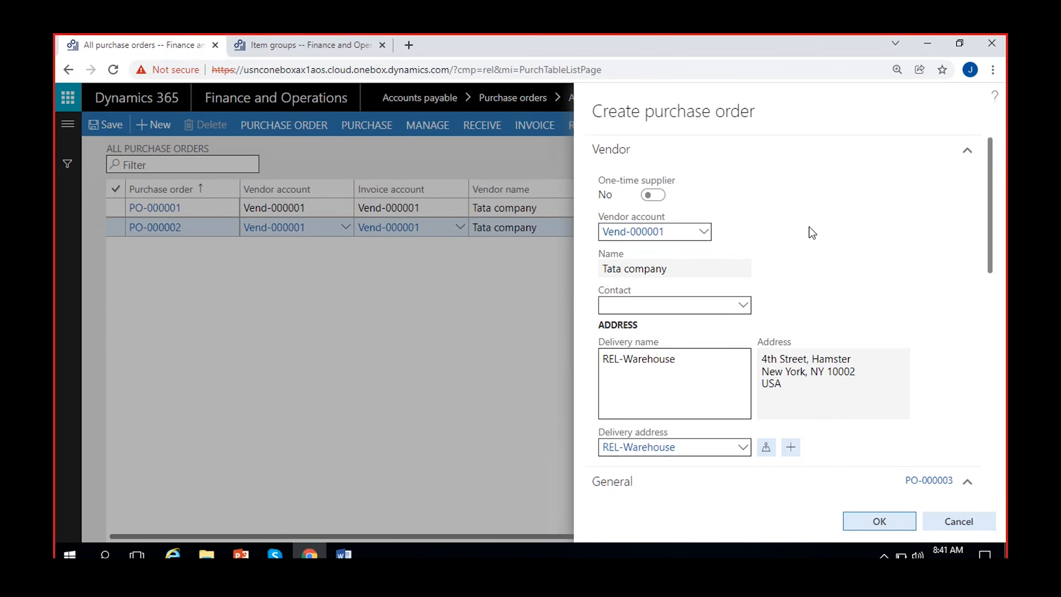
{"action": "scroll", "coordinate": [807, 264], "scroll_direction": "down", "scroll_amount": 5}
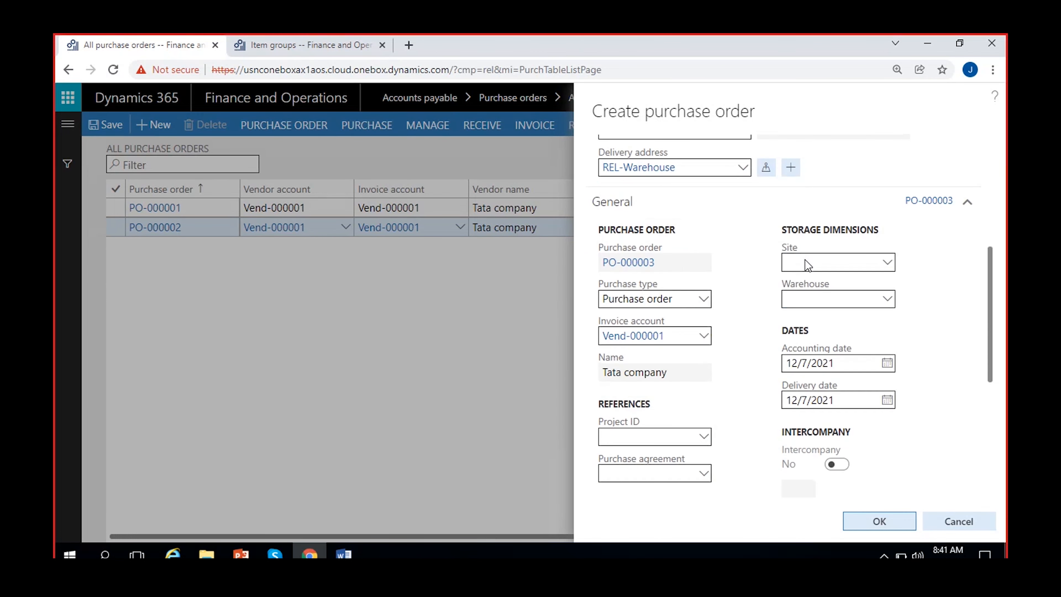
{"action": "left_click", "coordinate": [813, 298]}
{"action": "type", "text": "11"}
{"action": "left_click", "coordinate": [747, 305]}
{"action": "scroll", "coordinate": [727, 397], "scroll_direction": "up", "scroll_amount": 3}
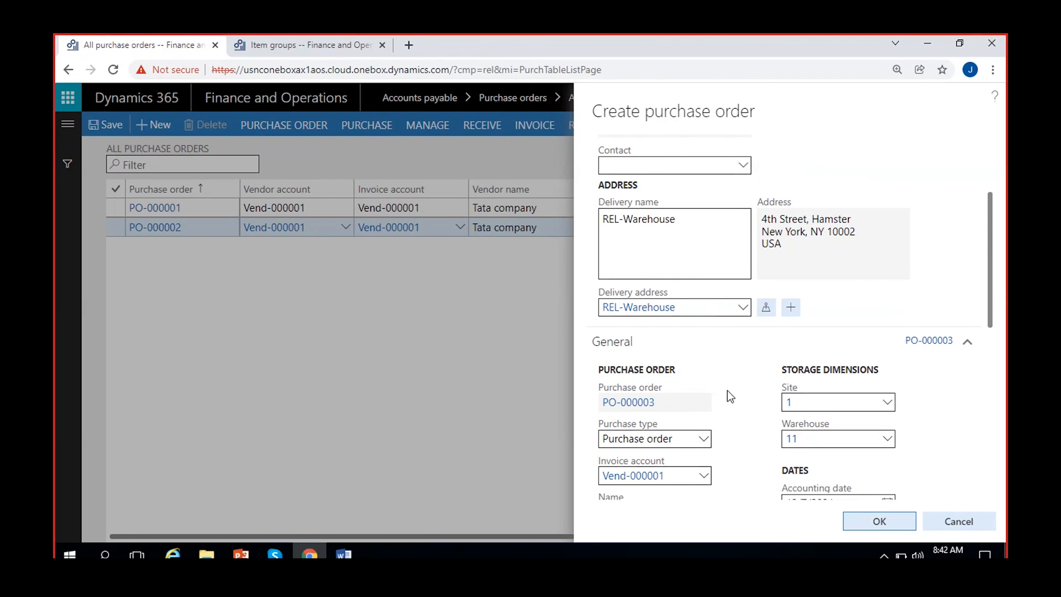
{"action": "scroll", "coordinate": [727, 398], "scroll_direction": "down", "scroll_amount": 9}
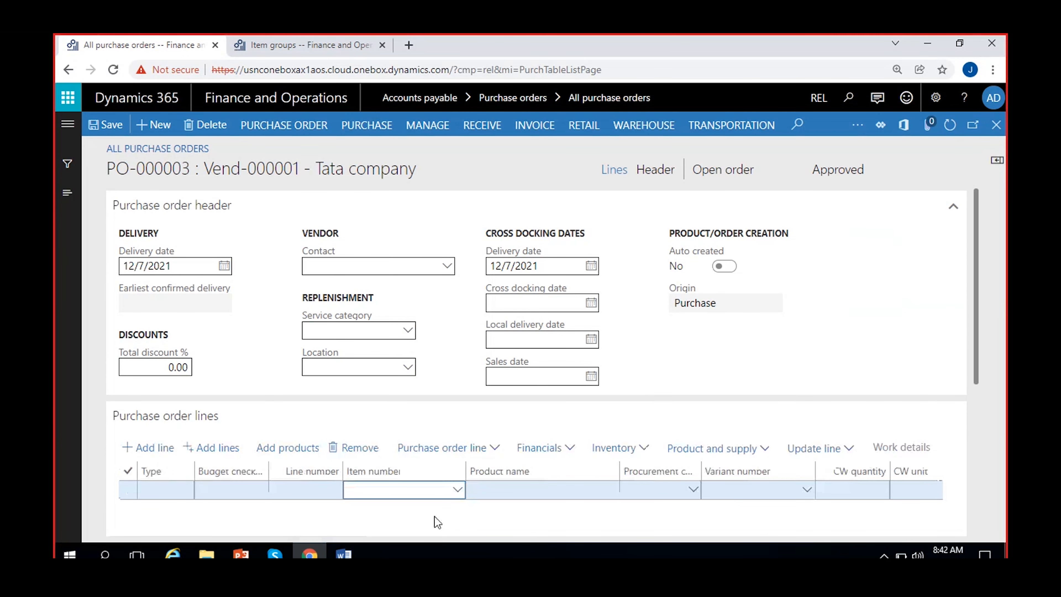
Add item 0060 Cricket Ball to the order line with a quantity of 15 and save the purchase order.
{"action": "left_click", "coordinate": [457, 489]}
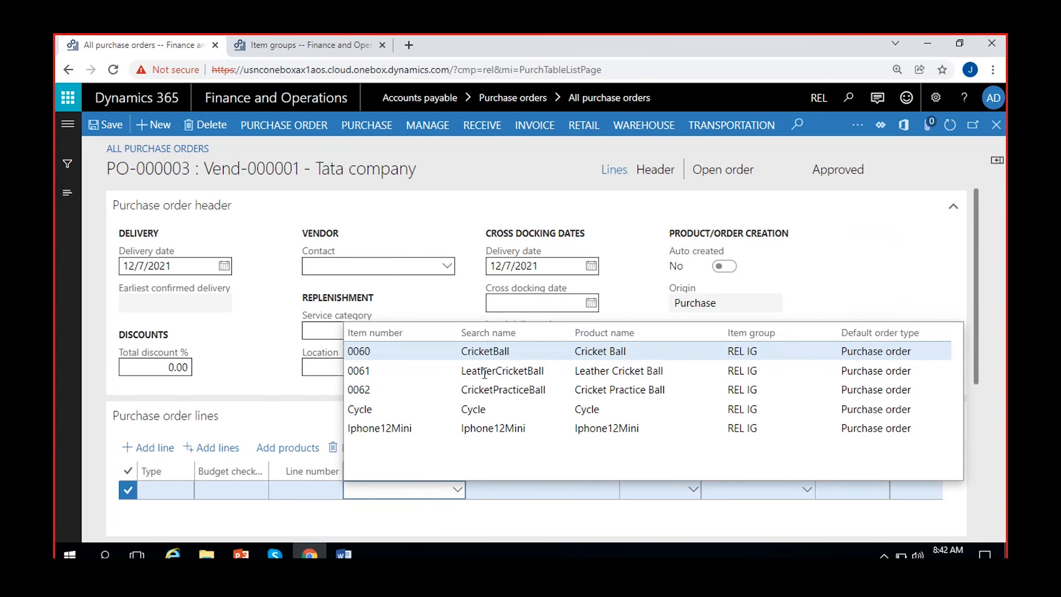
{"action": "left_click", "coordinate": [475, 353]}
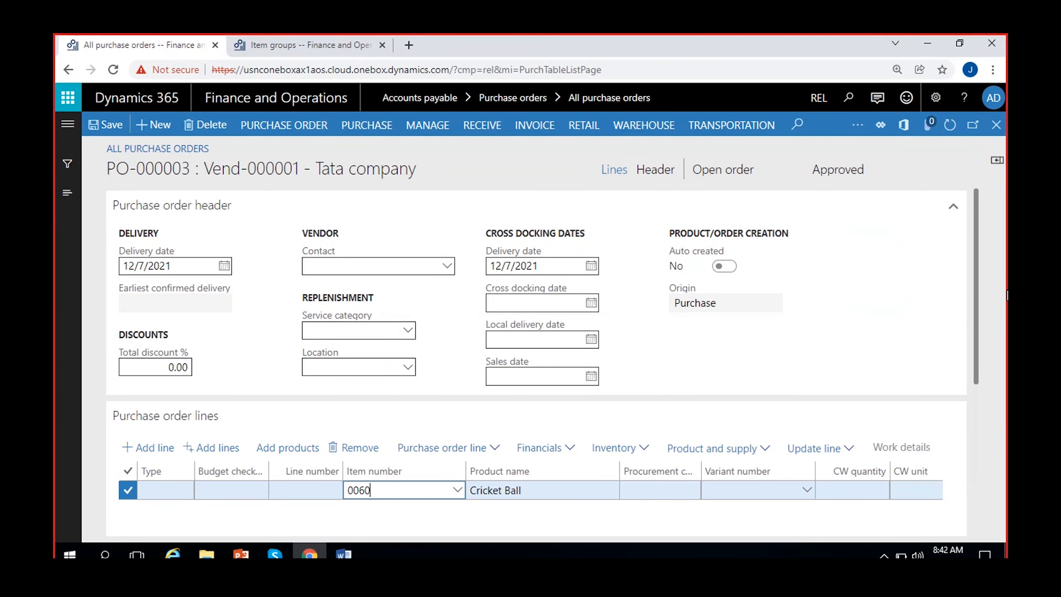
{"action": "left_click_drag", "start_coordinate": [976, 264], "coordinate": [978, 319]}
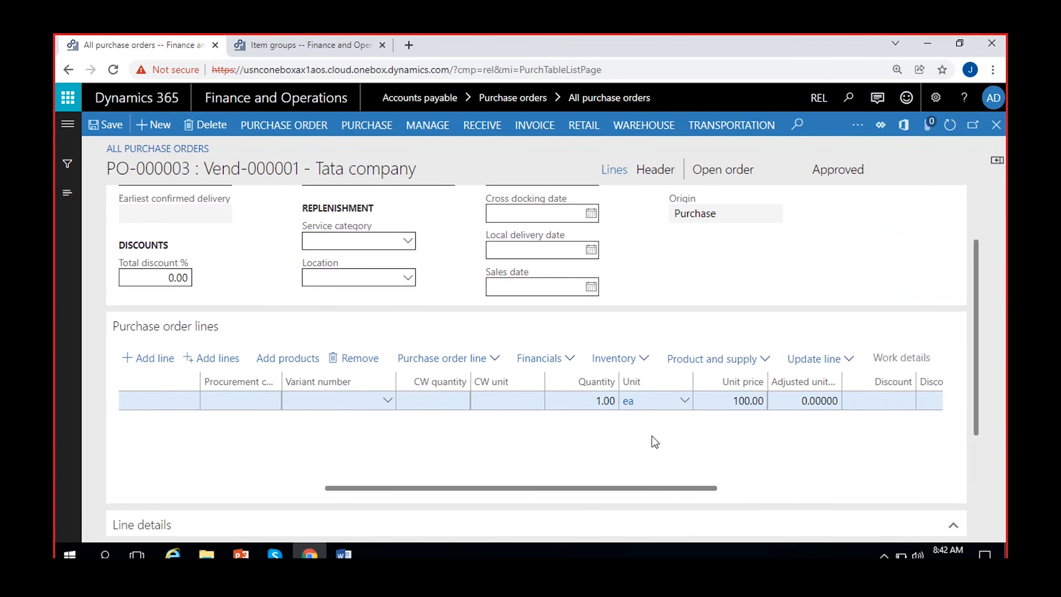
{"action": "left_click", "coordinate": [600, 402]}
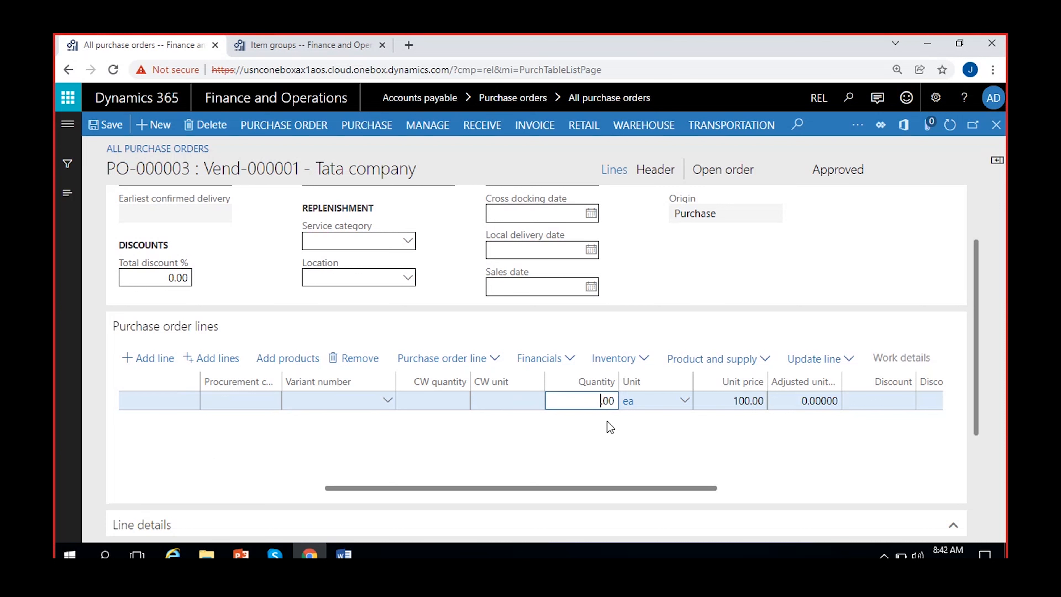
{"action": "left_click", "coordinate": [607, 422]}
{"action": "scroll", "coordinate": [727, 449], "scroll_direction": "right", "scroll_amount": 5}
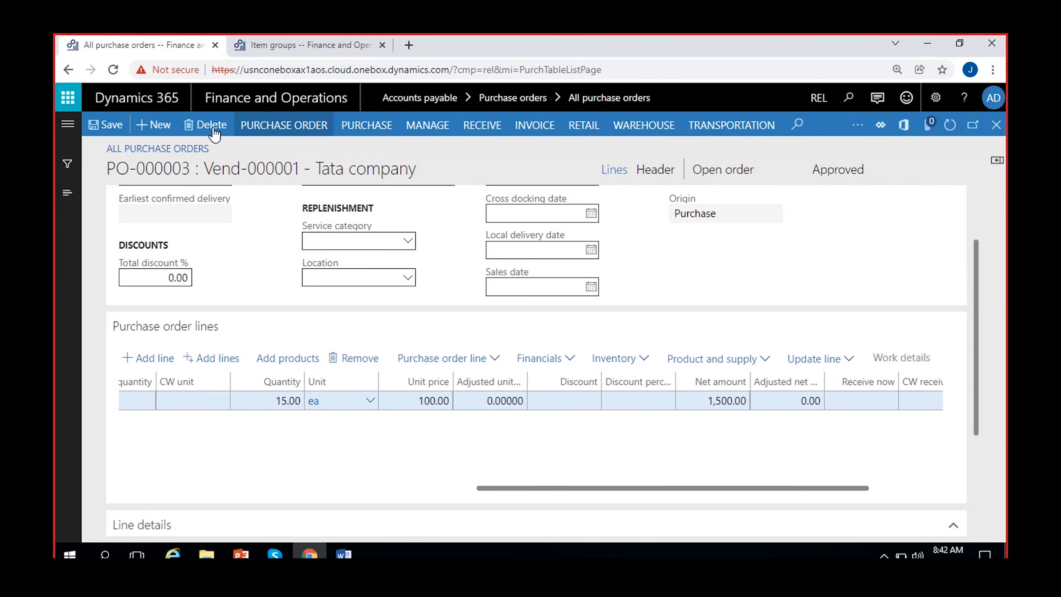
{"action": "left_click", "coordinate": [102, 125]}
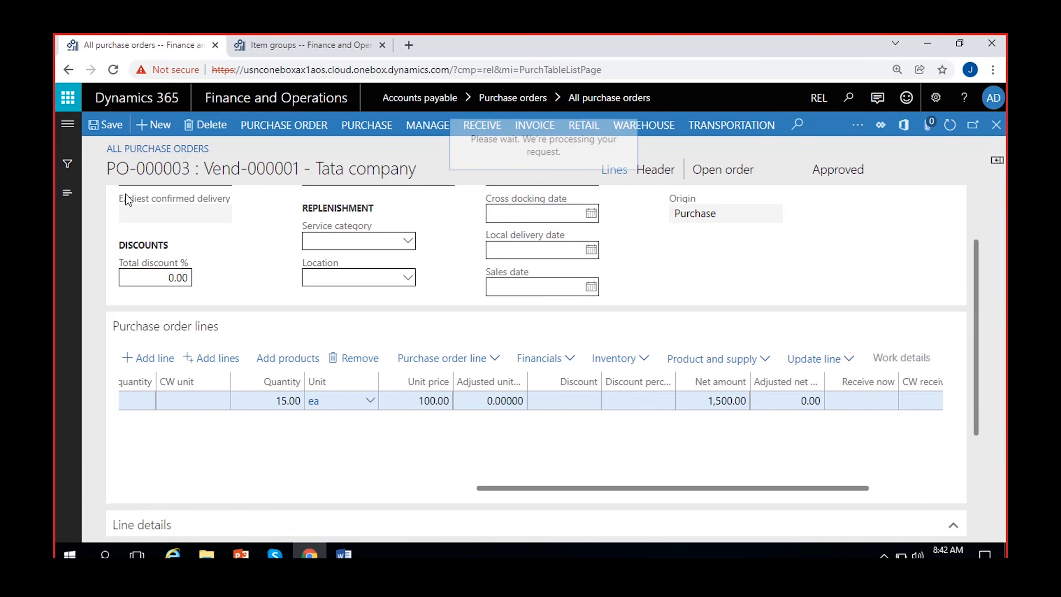
Confirm the new Tata company purchase order and dismiss the completion message.
{"action": "left_click", "coordinate": [358, 134]}
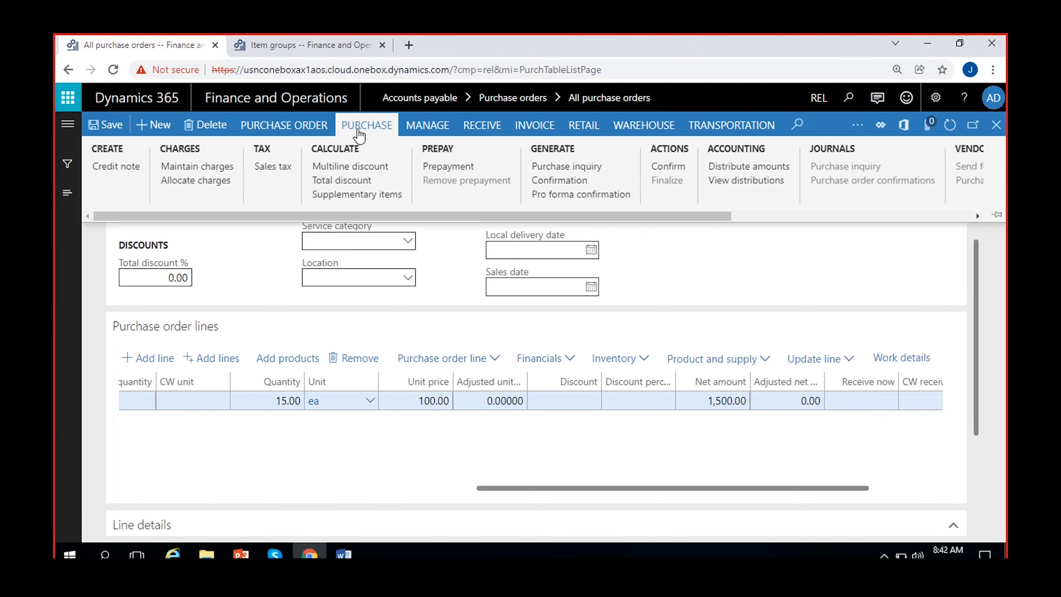
{"action": "left_click", "coordinate": [669, 167]}
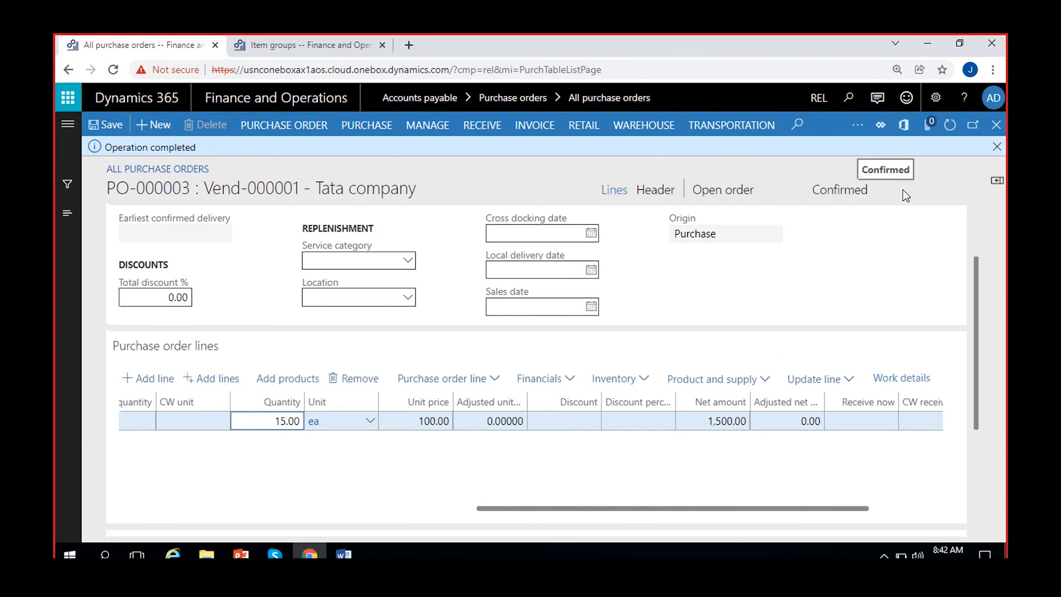
{"action": "left_click", "coordinate": [998, 146]}
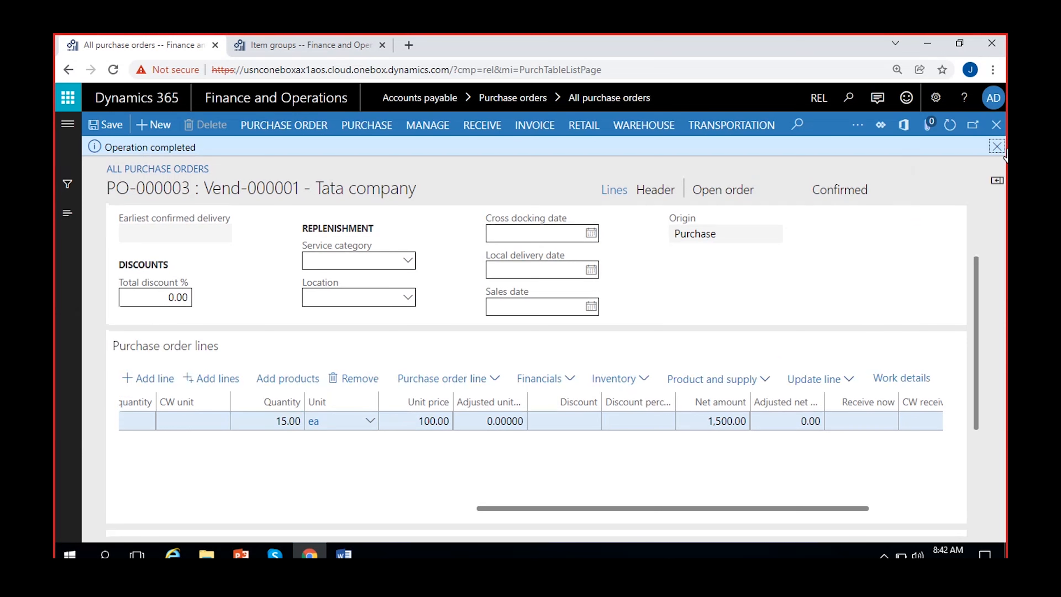
Post the product receipt for the ordered quantity with receipt number PRN-3 and date 12/9/2021, reviewing the Cricket Ball line first.
{"action": "left_click", "coordinate": [484, 127]}
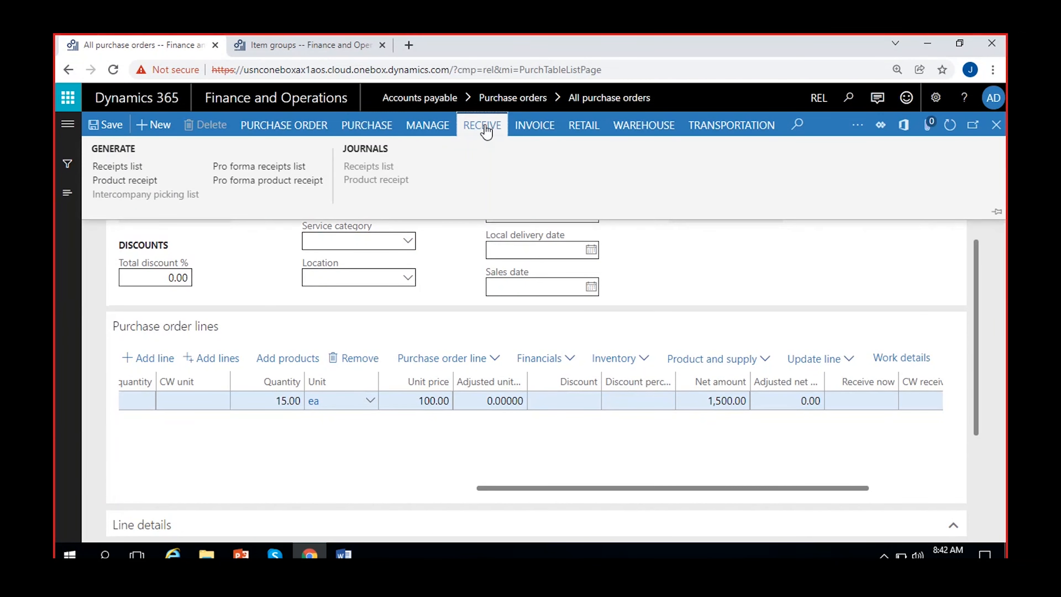
{"action": "left_click", "coordinate": [152, 181]}
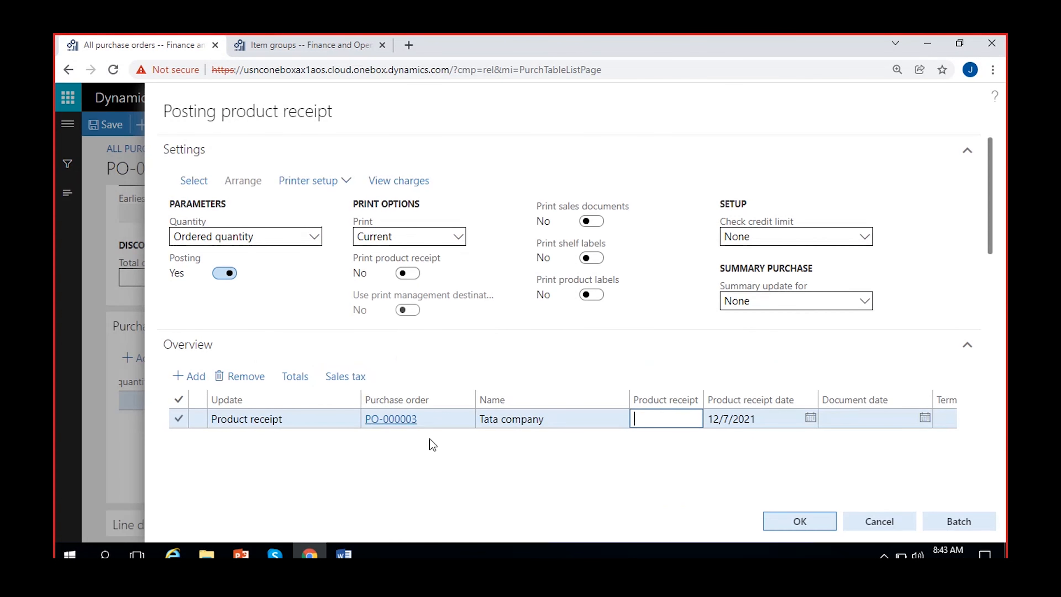
{"action": "type", "text": "PRN-3"}
{"action": "left_click", "coordinate": [811, 417]}
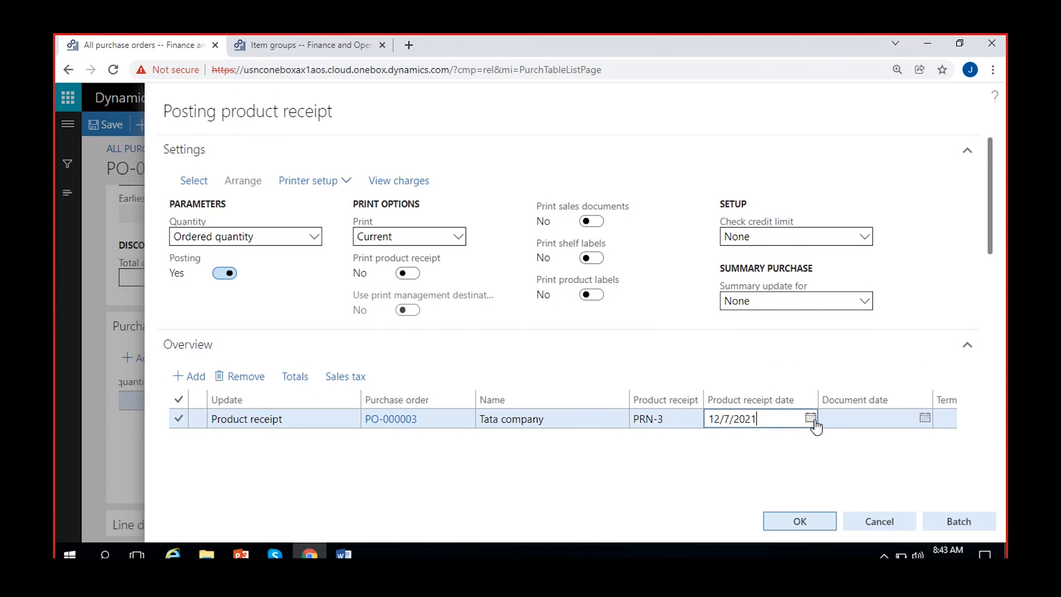
{"action": "left_click", "coordinate": [812, 303]}
{"action": "left_click_drag", "start_coordinate": [989, 248], "coordinate": [992, 334]}
{"action": "scroll", "coordinate": [772, 379], "scroll_direction": "right", "scroll_amount": 3}
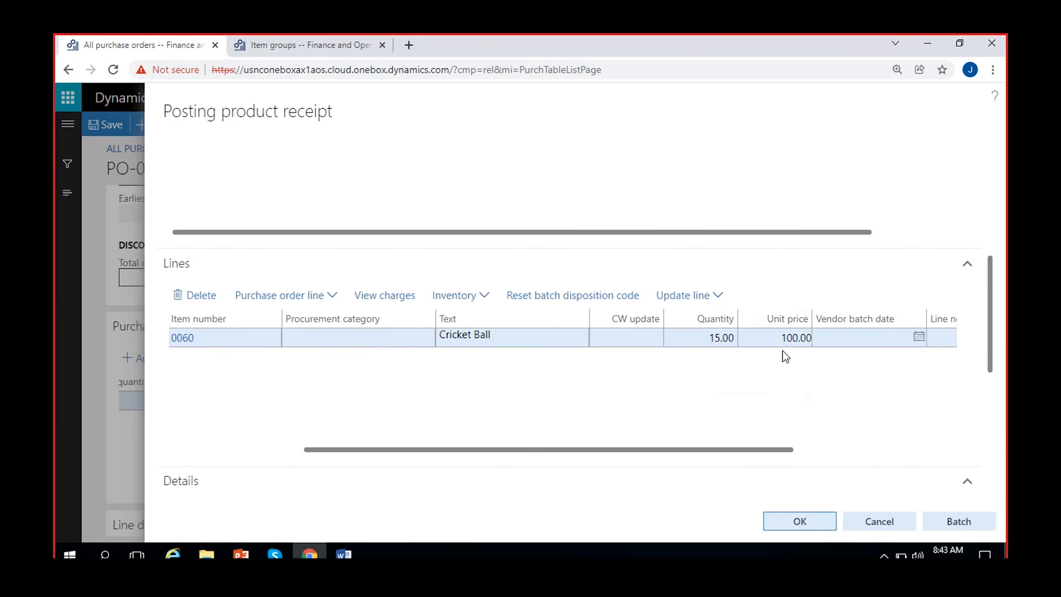
{"action": "scroll", "coordinate": [627, 393], "scroll_direction": "right", "scroll_amount": 2}
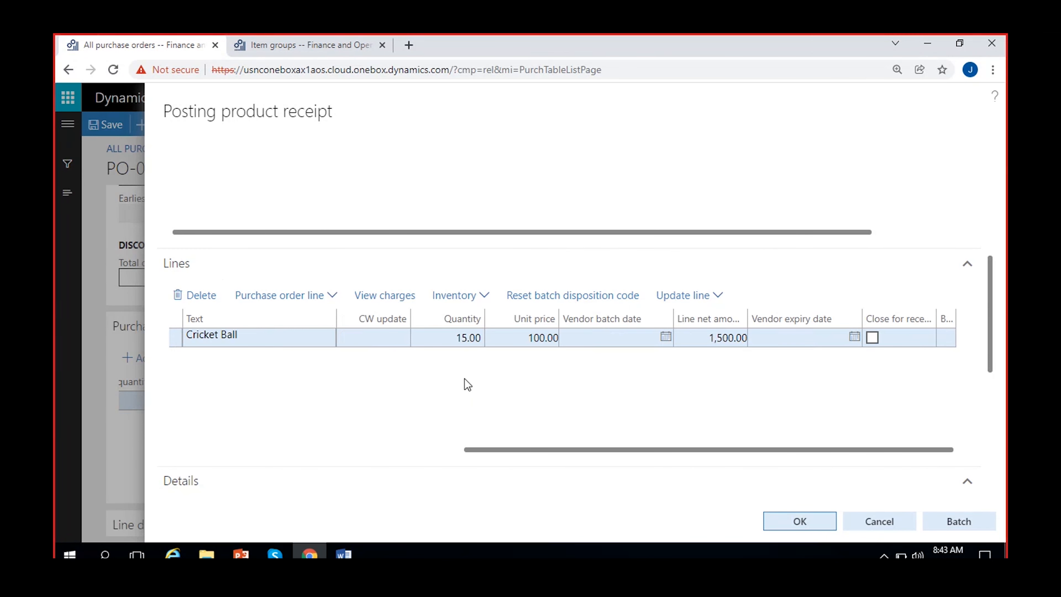
{"action": "left_click", "coordinate": [791, 523]}
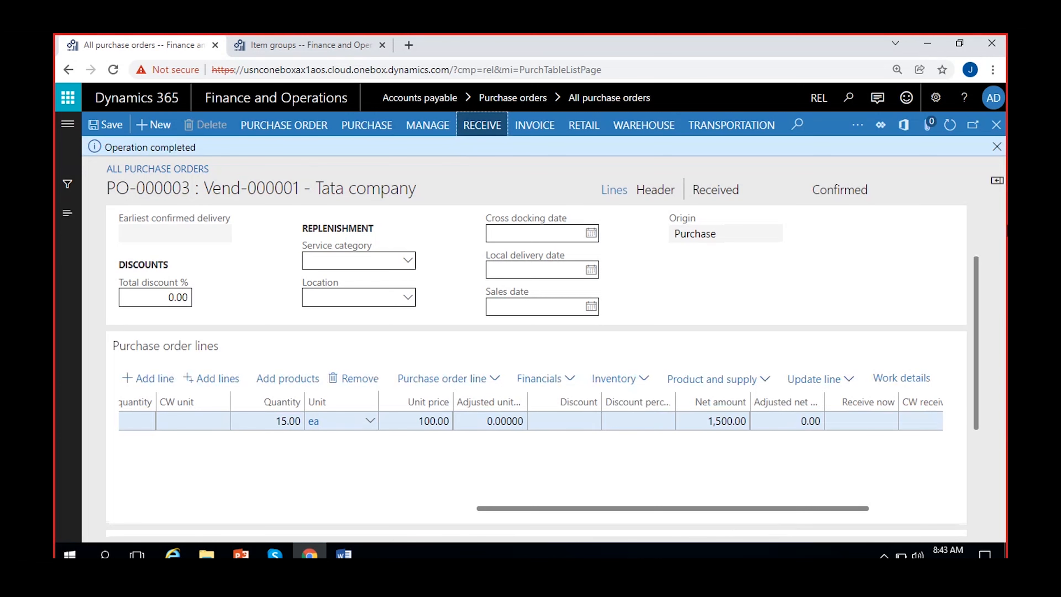
Check the order's status, view the vouchers of product receipt PRN-3 from its journal and examine the Accrued purchases amount.
{"action": "double_click", "coordinate": [704, 165]}
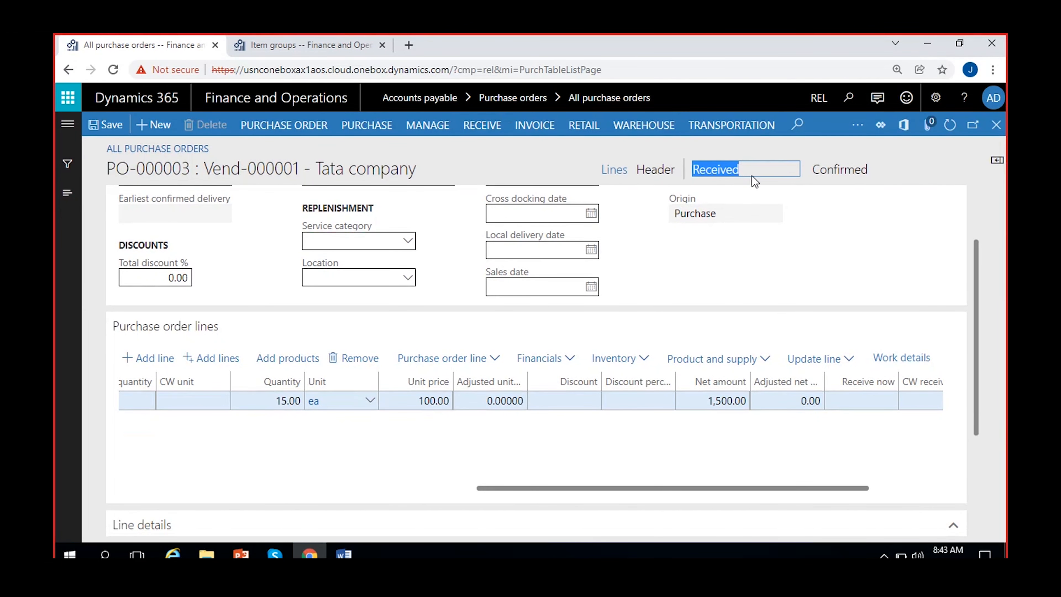
{"action": "left_click", "coordinate": [476, 127]}
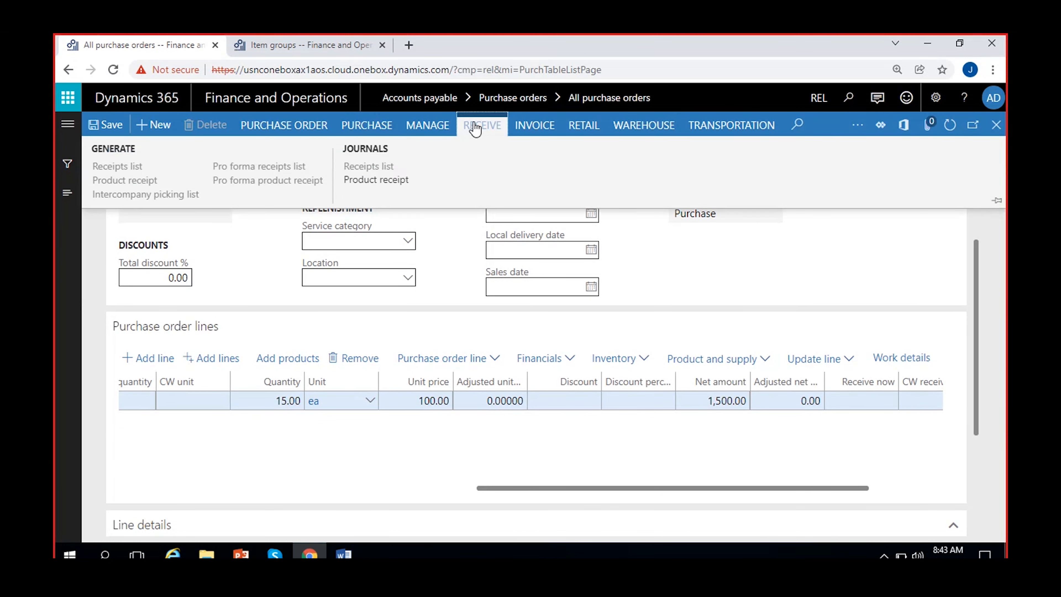
{"action": "left_click", "coordinate": [378, 180]}
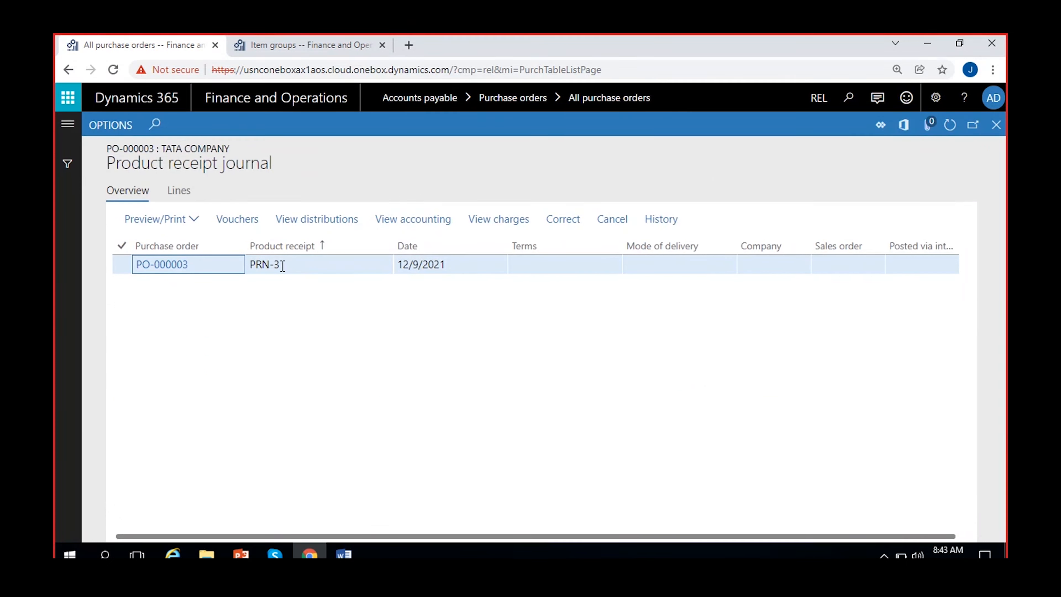
{"action": "left_click", "coordinate": [283, 266]}
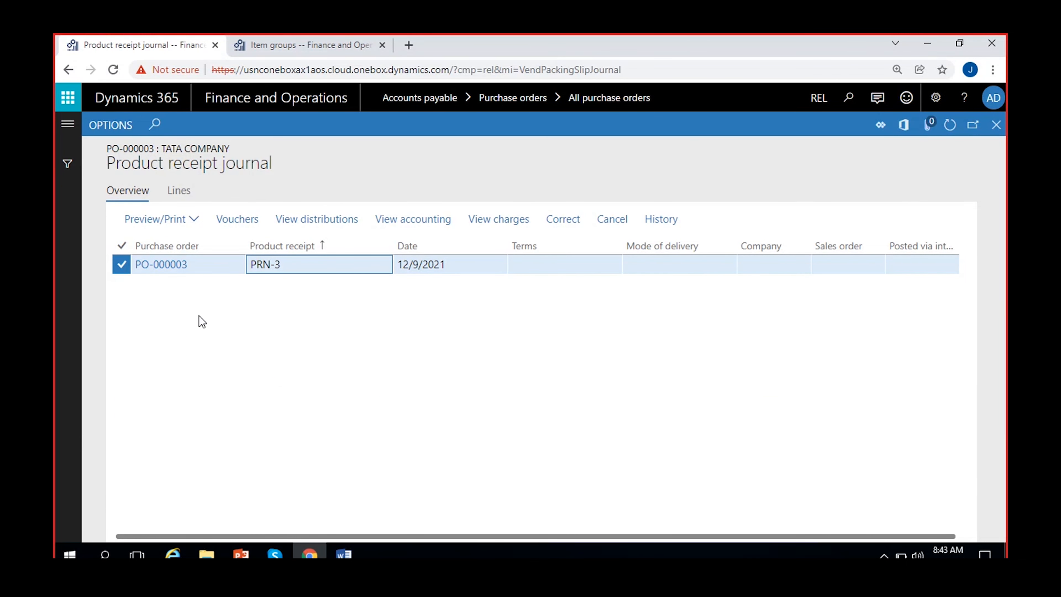
{"action": "left_click", "coordinate": [236, 218]}
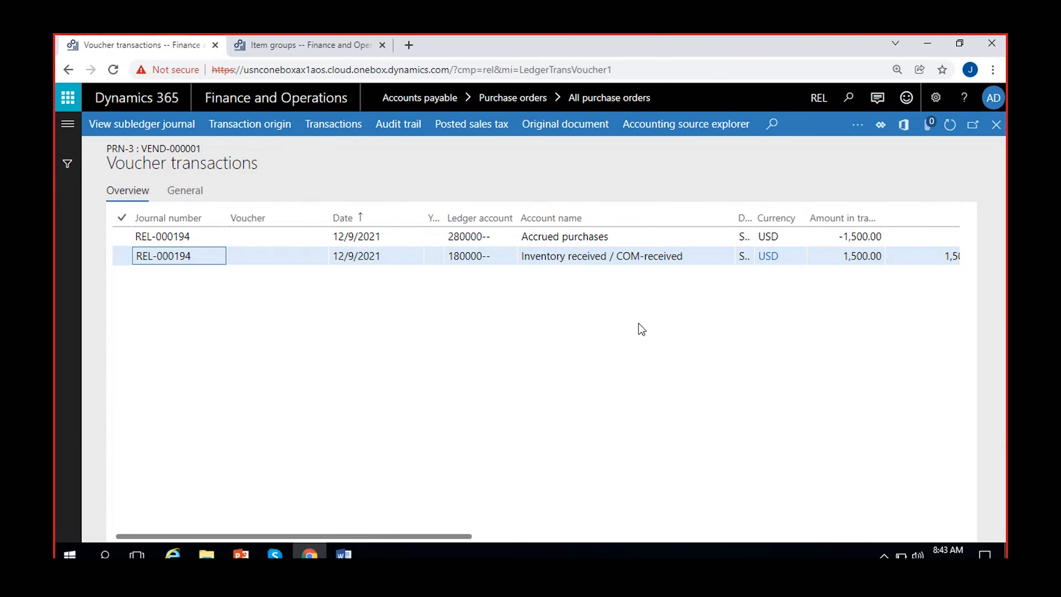
{"action": "scroll", "coordinate": [669, 314], "scroll_direction": "right", "scroll_amount": 2}
{"action": "left_click", "coordinate": [748, 236]}
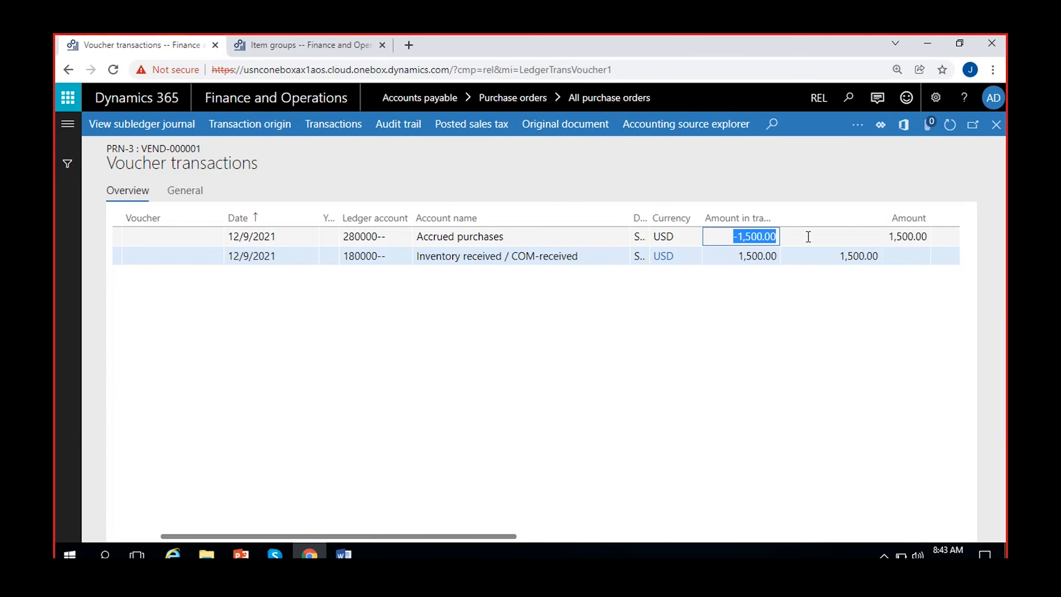
Examine the transaction amounts and posting types of the Inventory received and Accrued purchases voucher lines, and close the voucher transactions.
{"action": "left_click", "coordinate": [500, 255]}
{"action": "left_click", "coordinate": [739, 256]}
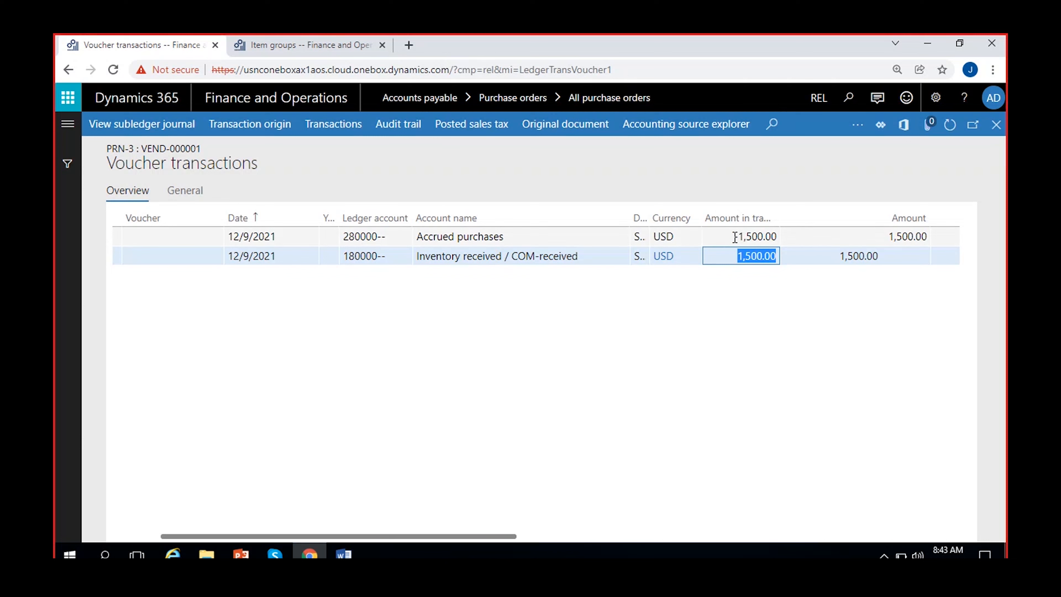
{"action": "left_click", "coordinate": [514, 237]}
{"action": "left_click", "coordinate": [729, 237]}
{"action": "scroll", "coordinate": [686, 381], "scroll_direction": "right", "scroll_amount": 10}
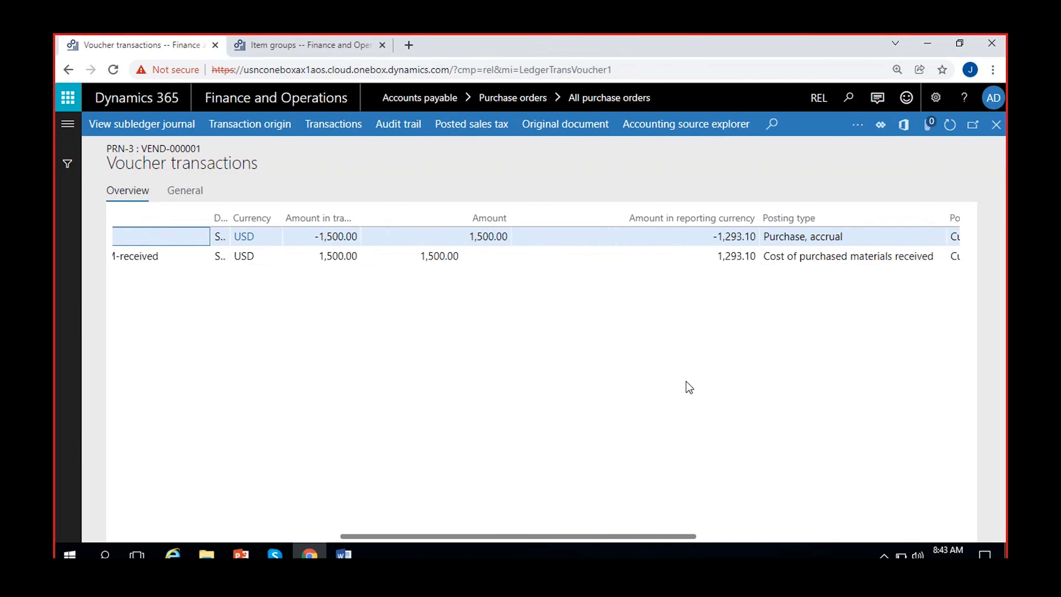
{"action": "scroll", "coordinate": [410, 401], "scroll_direction": "left", "scroll_amount": 10}
{"action": "left_click", "coordinate": [997, 125]}
Check the ordered quantity, received quantity and amount on the product receipt's Cricket Ball line, and return to the receipt overview.
{"action": "left_click", "coordinate": [179, 191]}
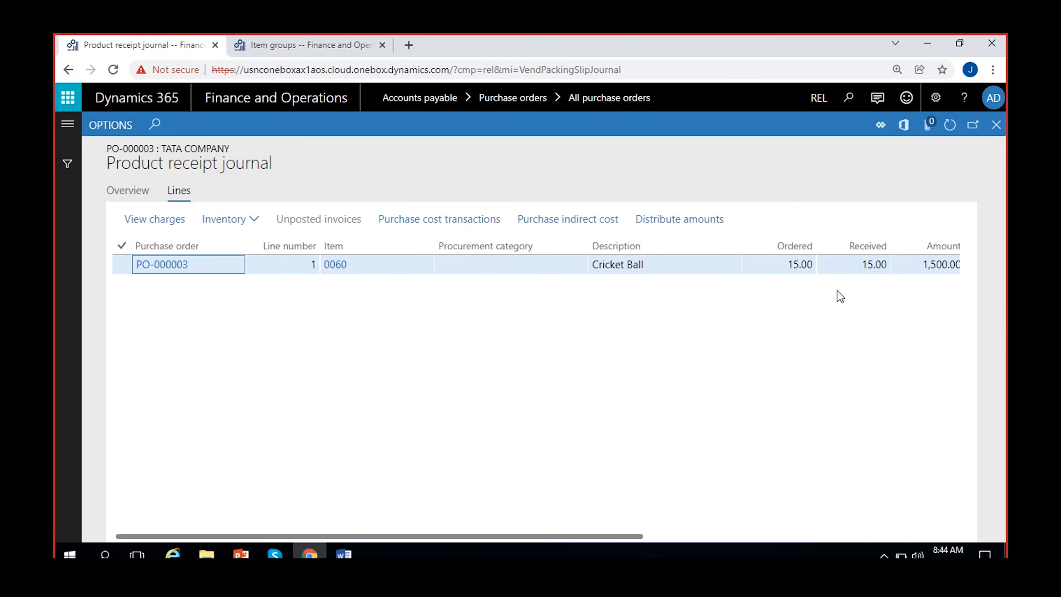
{"action": "scroll", "coordinate": [816, 292], "scroll_direction": "right", "scroll_amount": 5}
{"action": "left_click", "coordinate": [539, 264]}
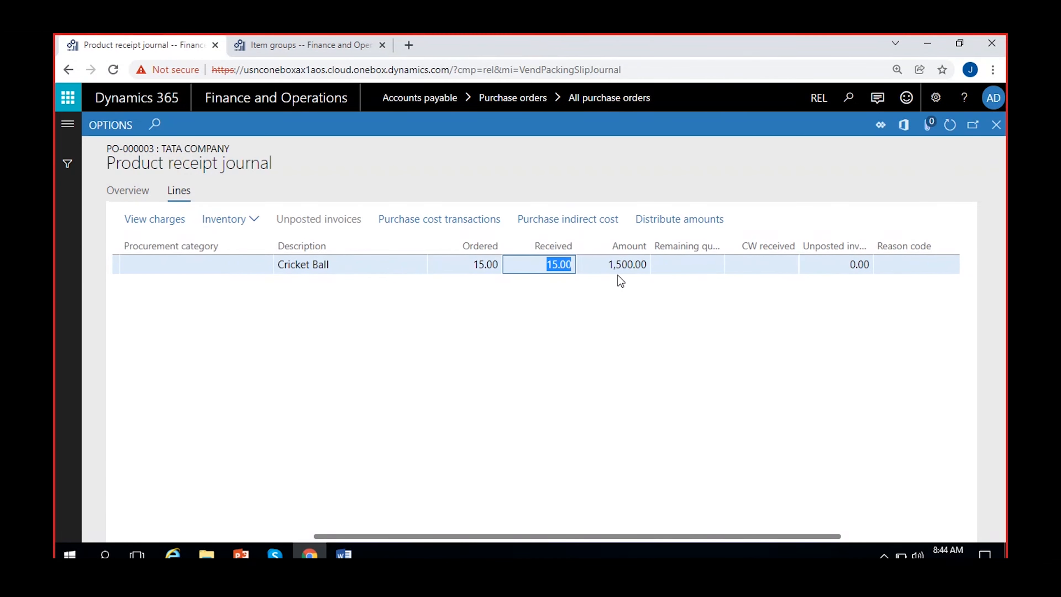
{"action": "scroll", "coordinate": [661, 332], "scroll_direction": "left", "scroll_amount": 5}
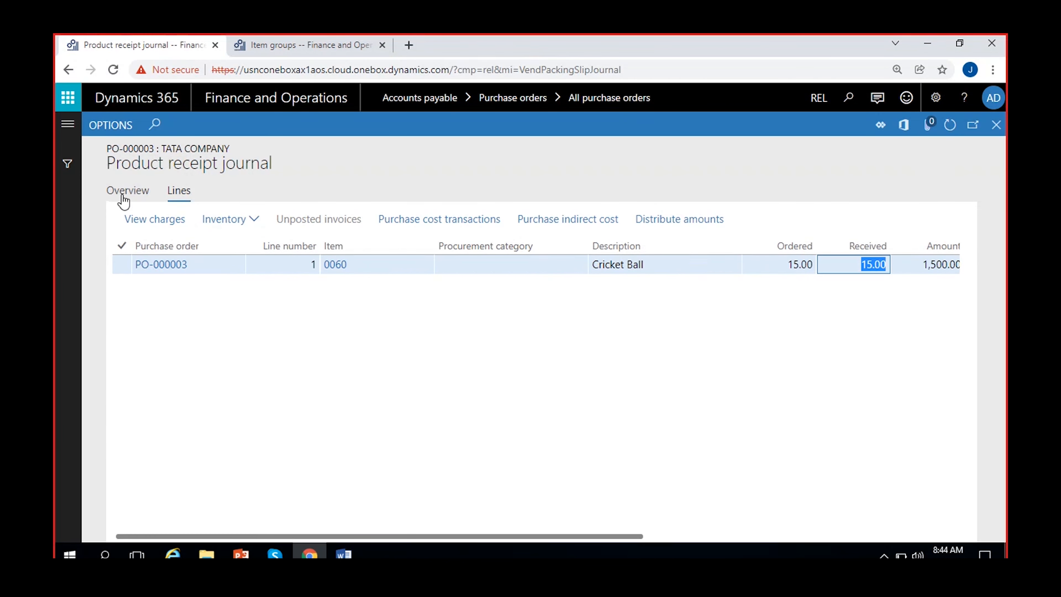
{"action": "left_click", "coordinate": [119, 192]}
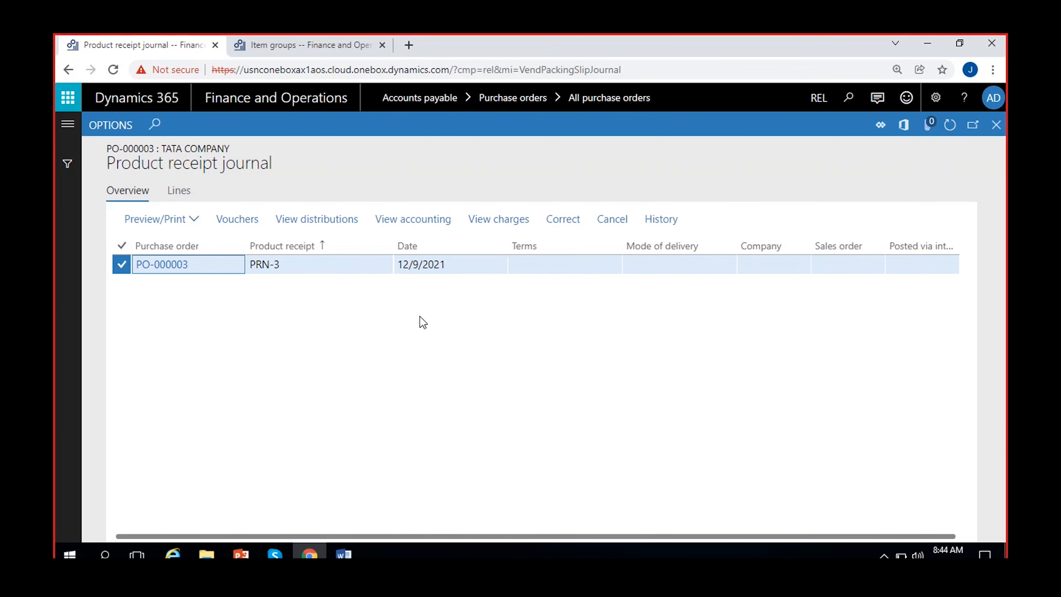
Start a correction of product receipt PRN-3 and set the Cricket Ball line's quantity to 12.
{"action": "left_click", "coordinate": [540, 269]}
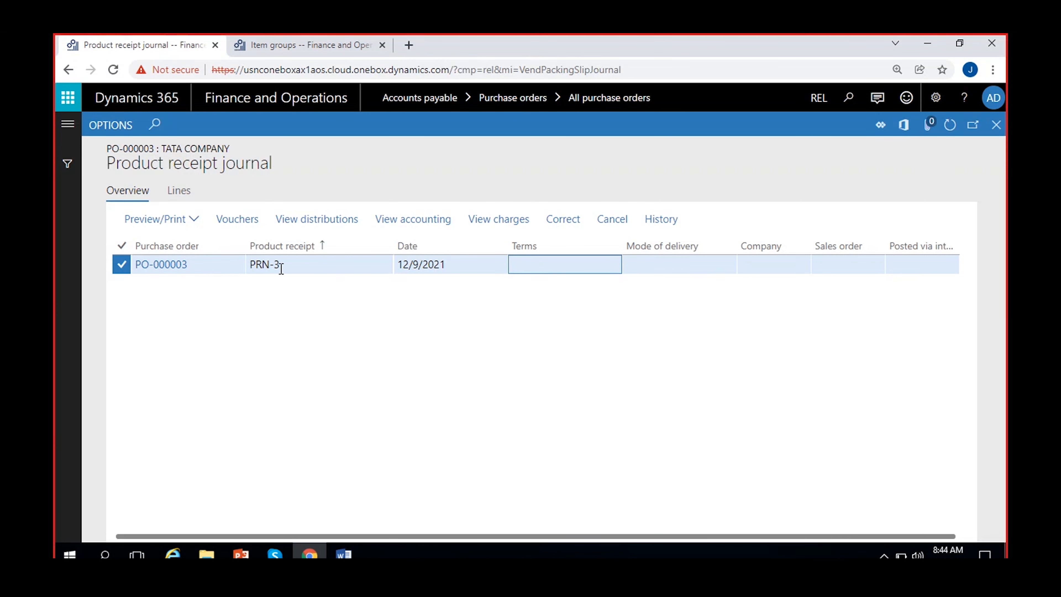
{"action": "left_click", "coordinate": [561, 223]}
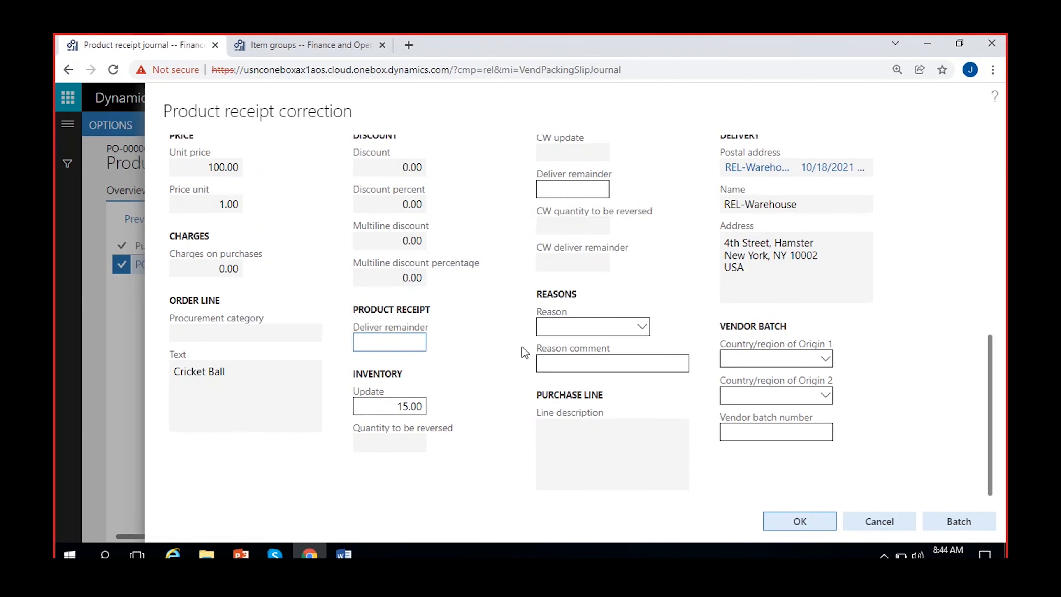
{"action": "scroll", "coordinate": [489, 434], "scroll_direction": "up", "scroll_amount": 10}
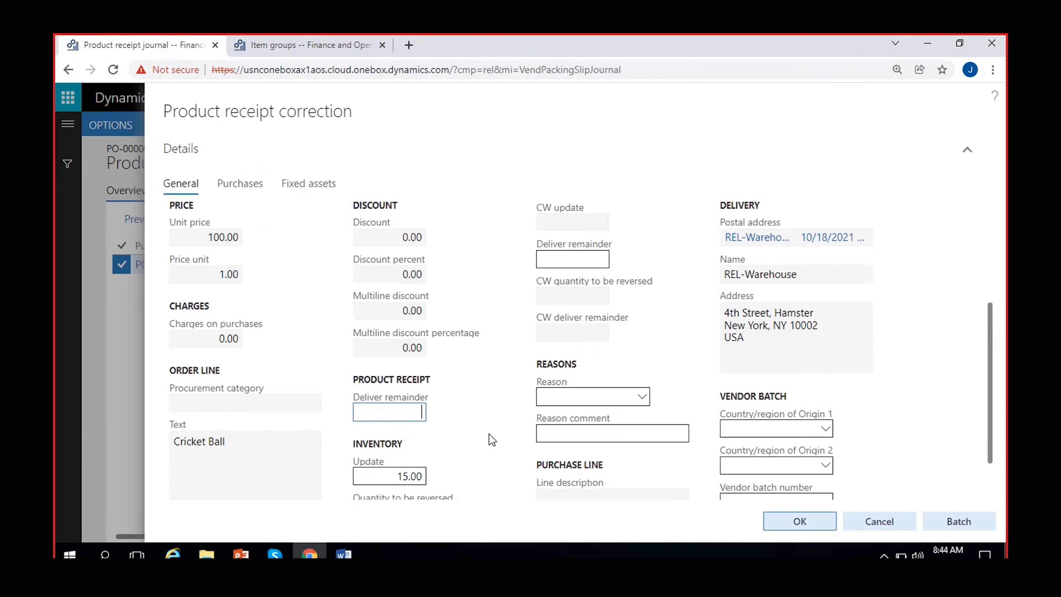
{"action": "scroll", "coordinate": [490, 433], "scroll_direction": "right", "scroll_amount": 5}
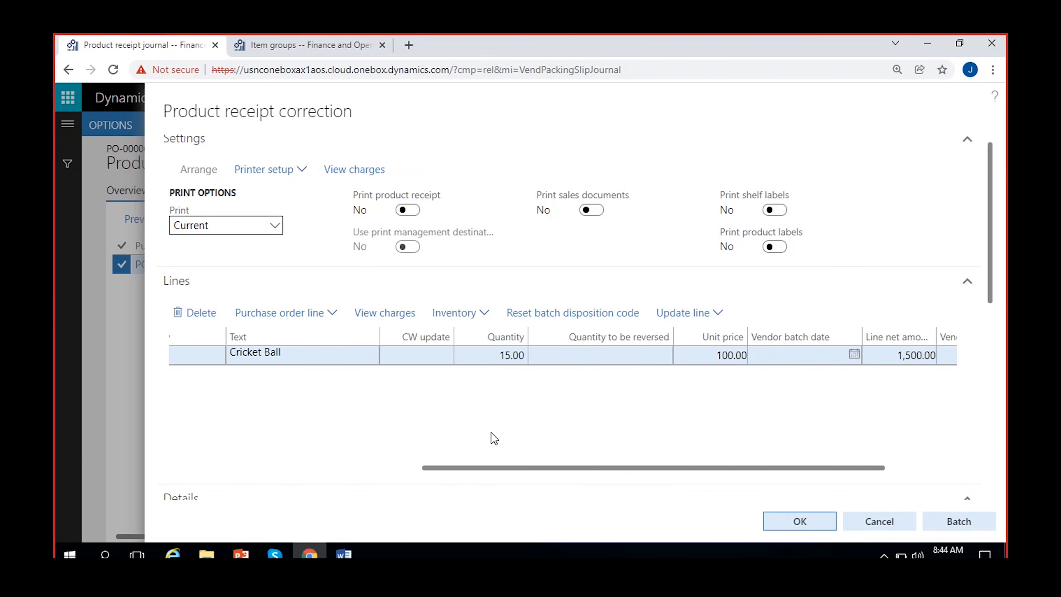
{"action": "scroll", "coordinate": [491, 432], "scroll_direction": "right", "scroll_amount": 3}
{"action": "left_click", "coordinate": [396, 356]}
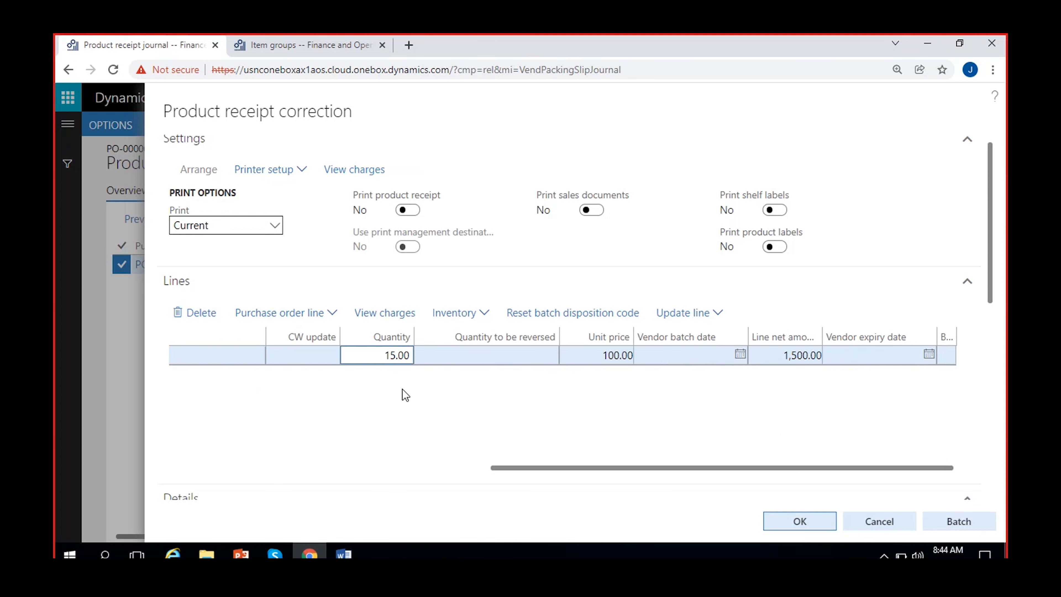
{"action": "key", "text": "BackSpace"}
{"action": "key", "text": "BackSpace"}
{"action": "type", "text": "12"}
{"action": "left_click", "coordinate": [529, 389]}
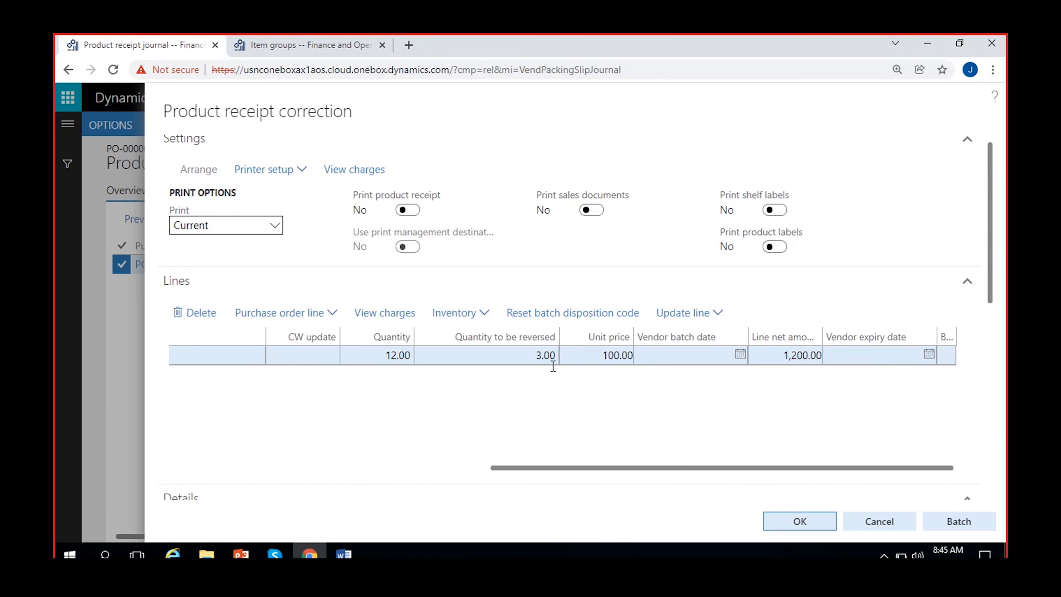
Review the deliver remainder and quantity to be reversed, post the receipt correction and dismiss the completion message.
{"action": "left_click_drag", "start_coordinate": [988, 229], "coordinate": [1005, 411]}
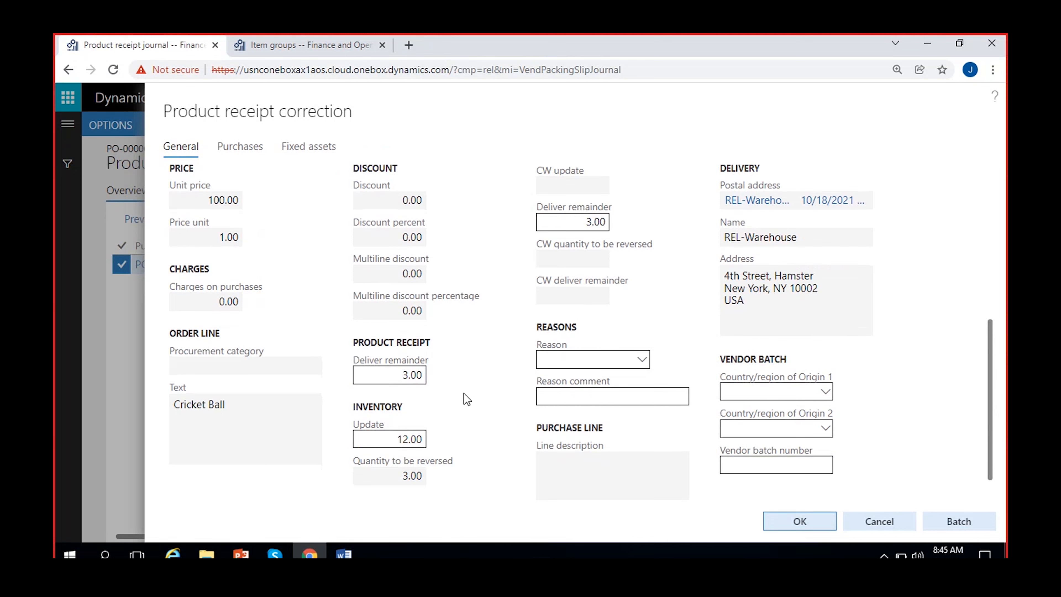
{"action": "scroll", "coordinate": [463, 394], "scroll_direction": "up", "scroll_amount": 5}
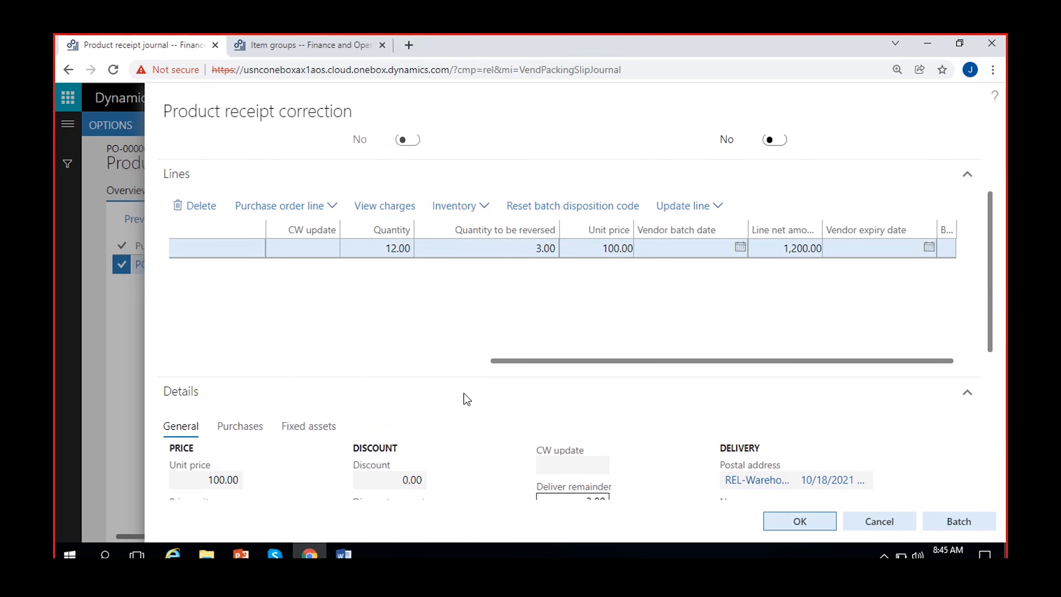
{"action": "left_click", "coordinate": [798, 522]}
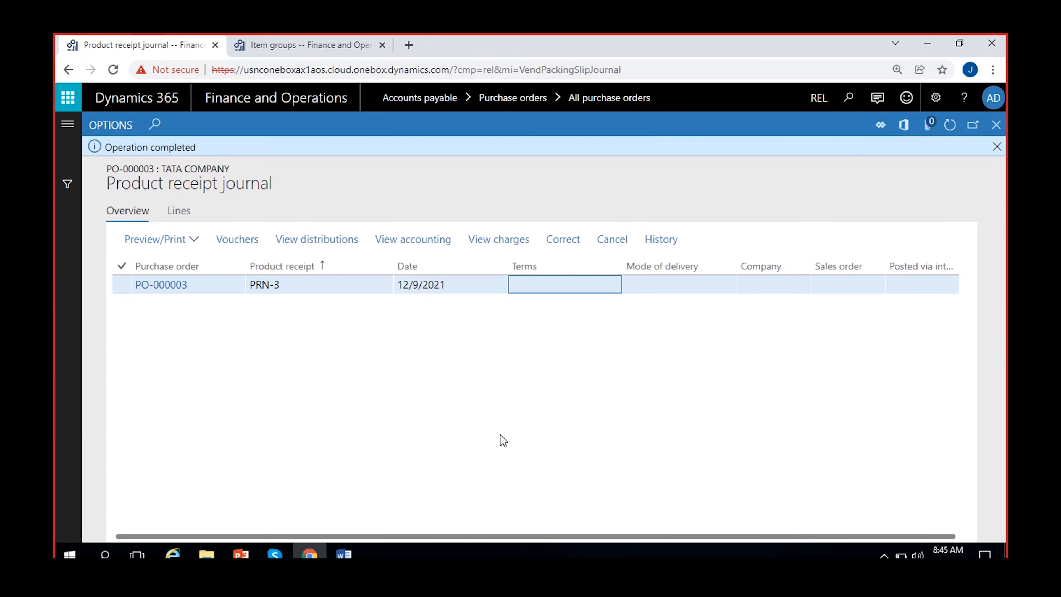
{"action": "left_click", "coordinate": [999, 148]}
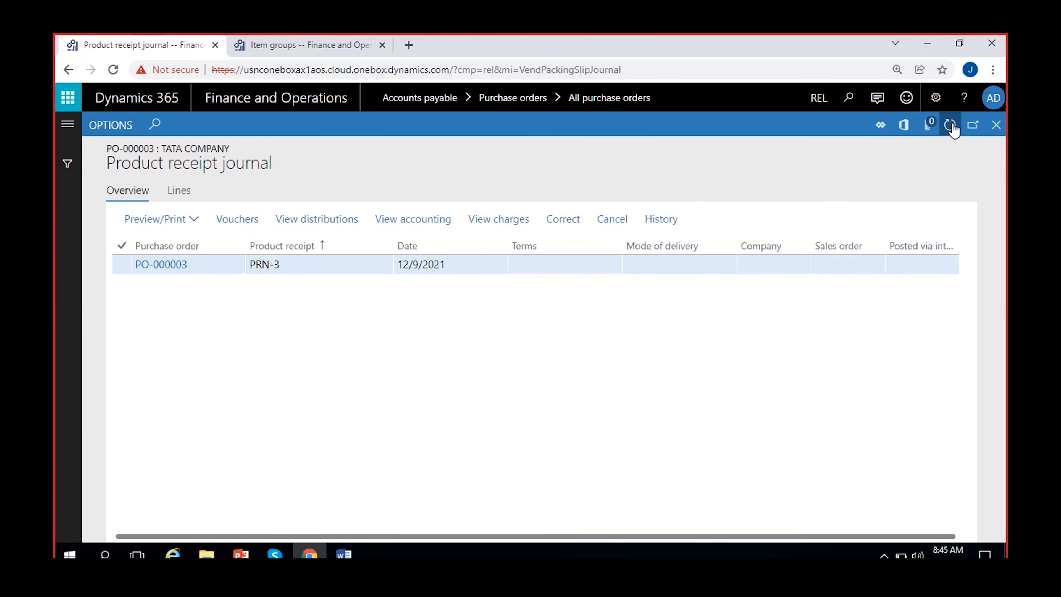
View the vouchers of corrected receipt PRN-3, compare the original and reversal amounts for both accounts, and close the transactions.
{"action": "left_click", "coordinate": [558, 263]}
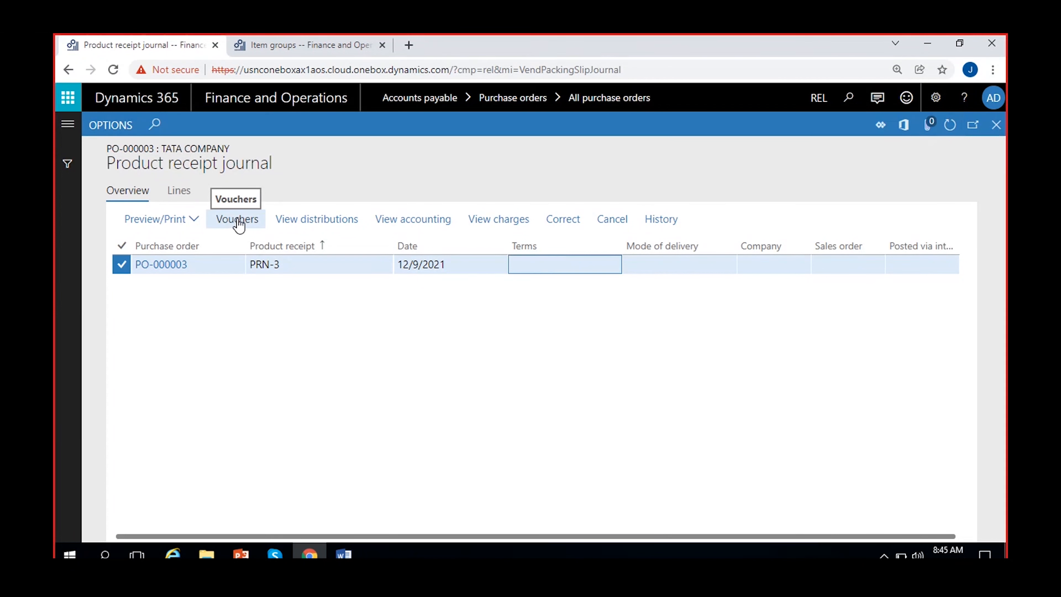
{"action": "left_click", "coordinate": [230, 226]}
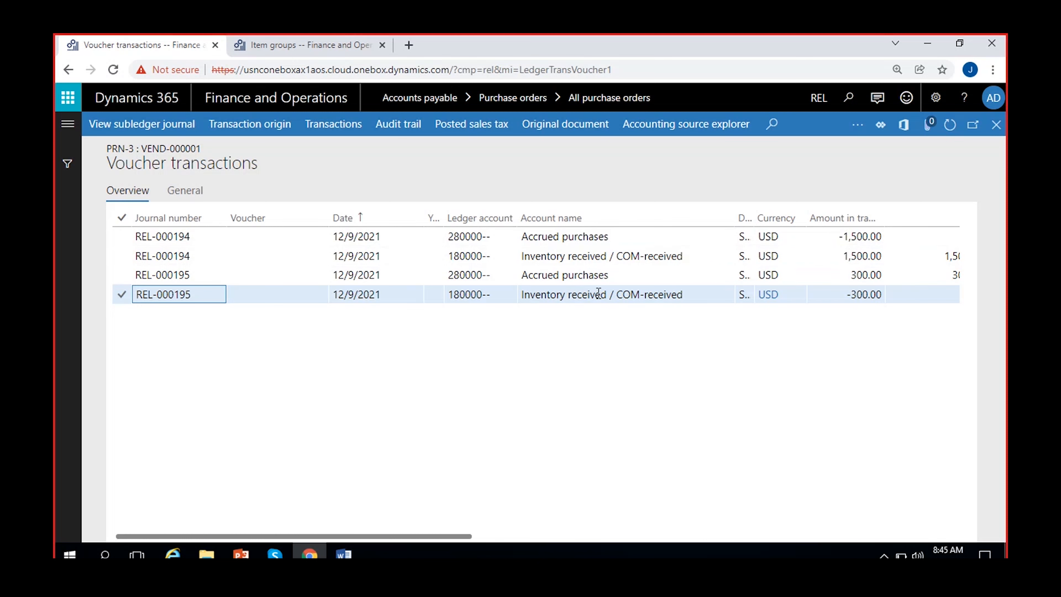
{"action": "left_click", "coordinate": [549, 275]}
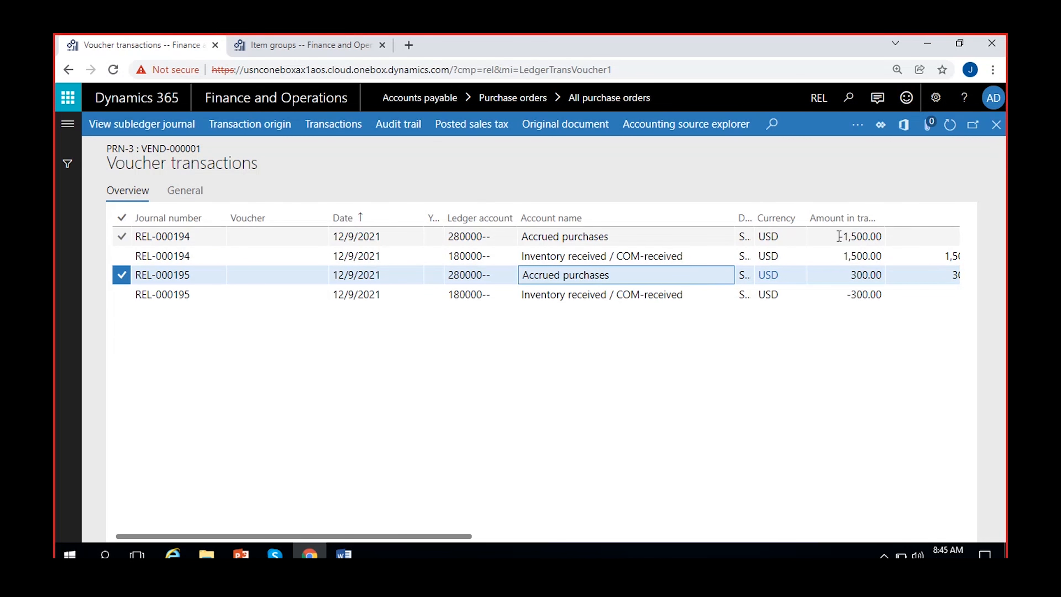
{"action": "left_click_drag", "start_coordinate": [851, 274], "coordinate": [908, 276]}
{"action": "left_click", "coordinate": [609, 295]}
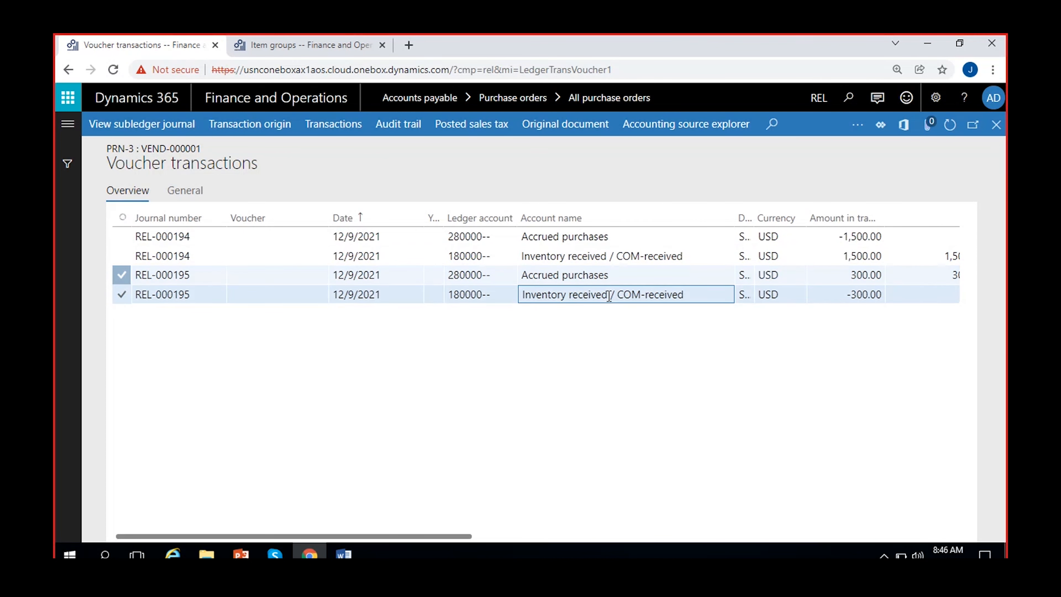
{"action": "left_click_drag", "start_coordinate": [833, 258], "coordinate": [901, 261]}
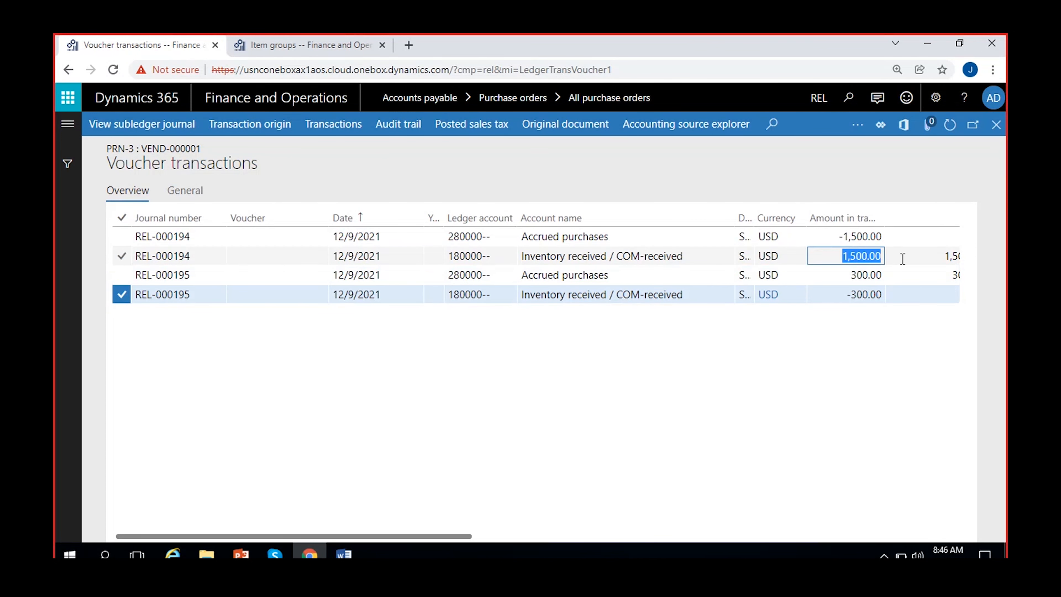
{"action": "left_click_drag", "start_coordinate": [839, 294], "coordinate": [906, 298]}
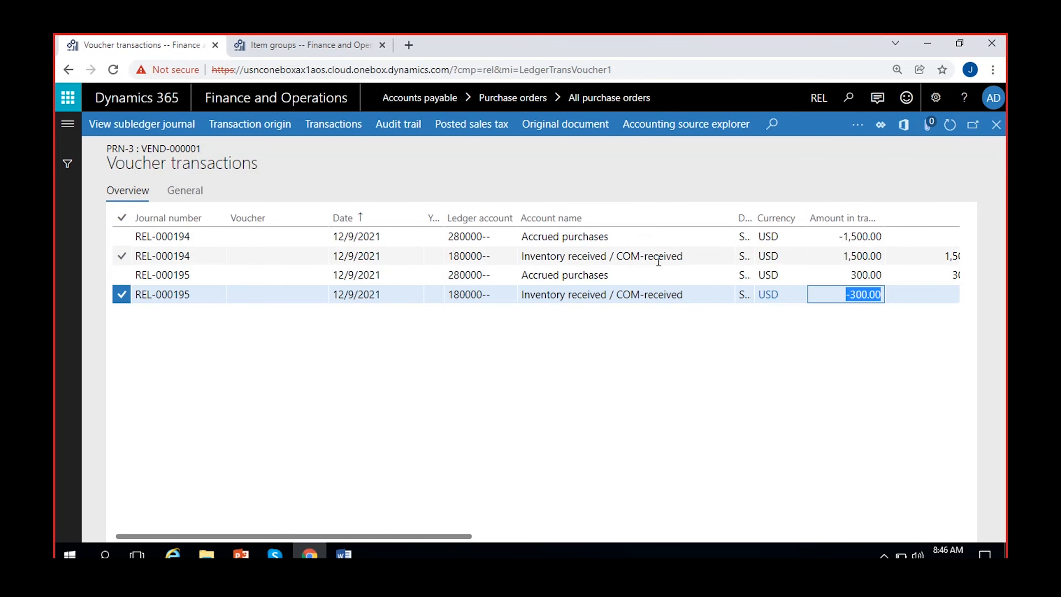
{"action": "left_click", "coordinate": [866, 329]}
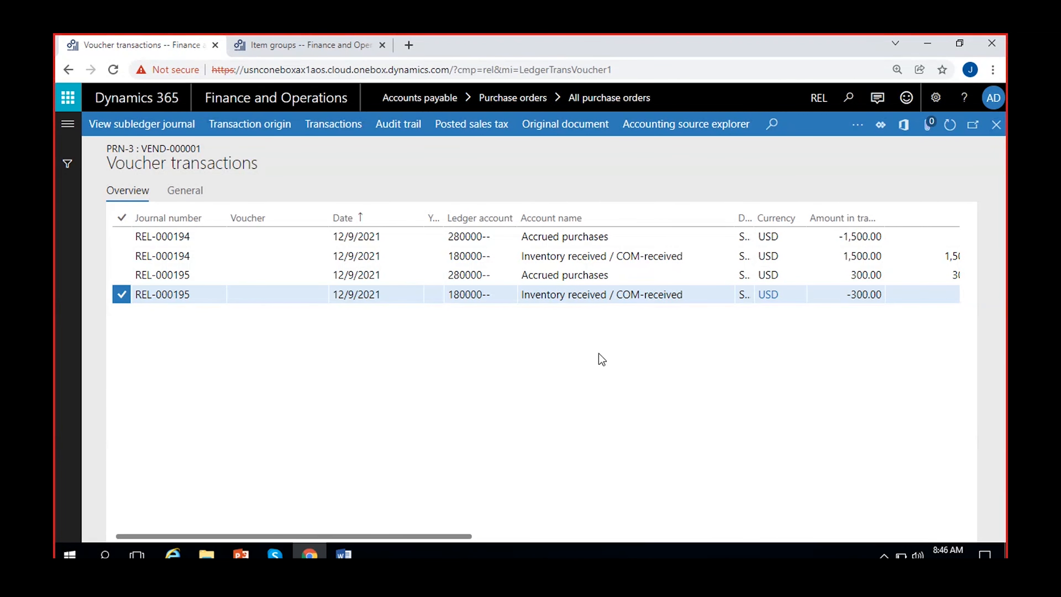
{"action": "left_click", "coordinate": [995, 125]}
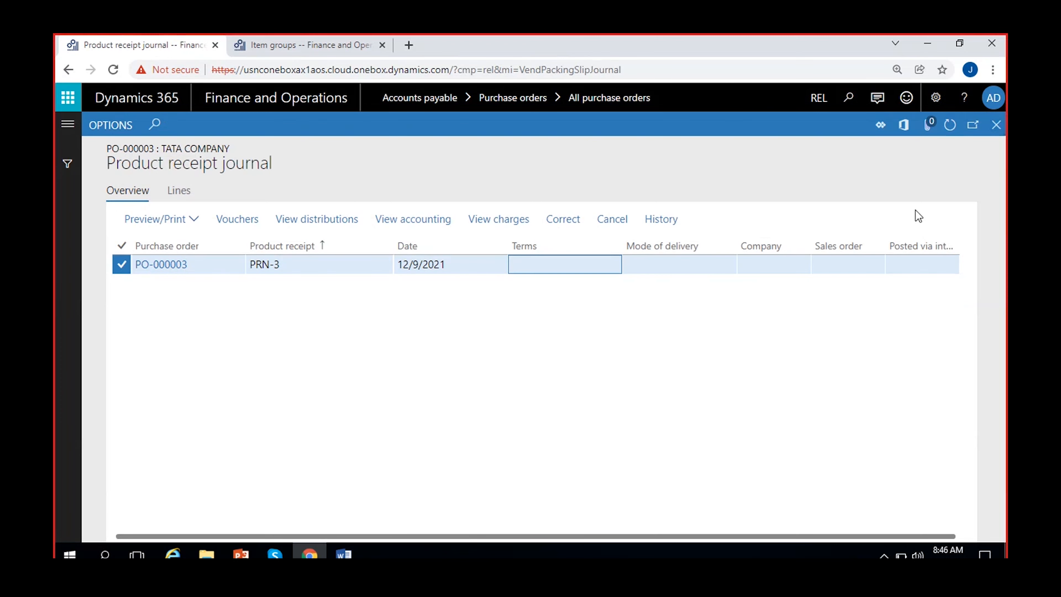
Examine the ordered, received and remaining quantities on the corrected receipt's Cricket Ball line.
{"action": "left_click", "coordinate": [180, 191]}
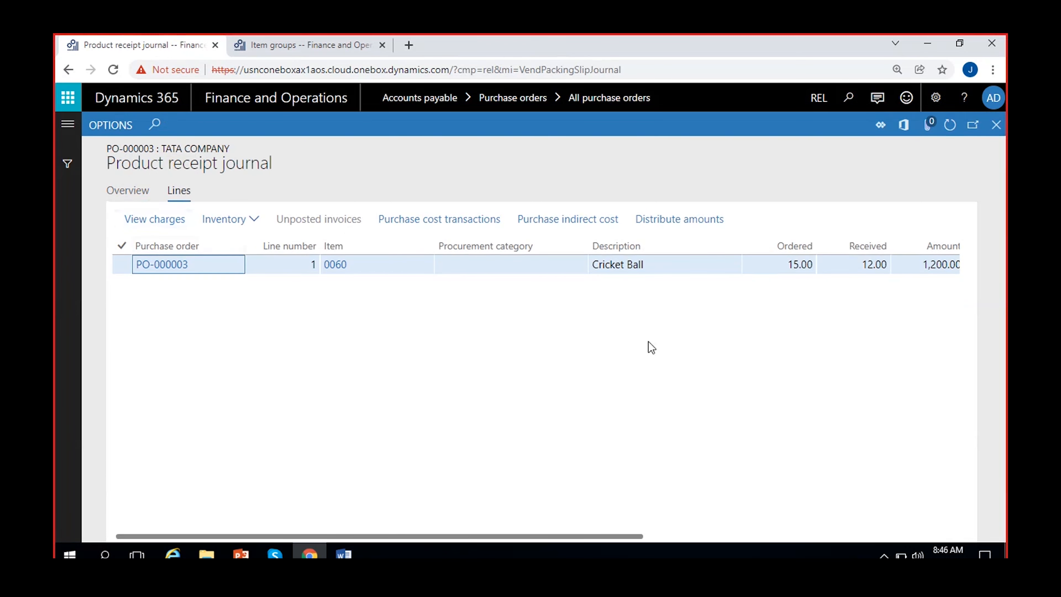
{"action": "scroll", "coordinate": [648, 342], "scroll_direction": "right", "scroll_amount": 2}
{"action": "left_click", "coordinate": [695, 264]}
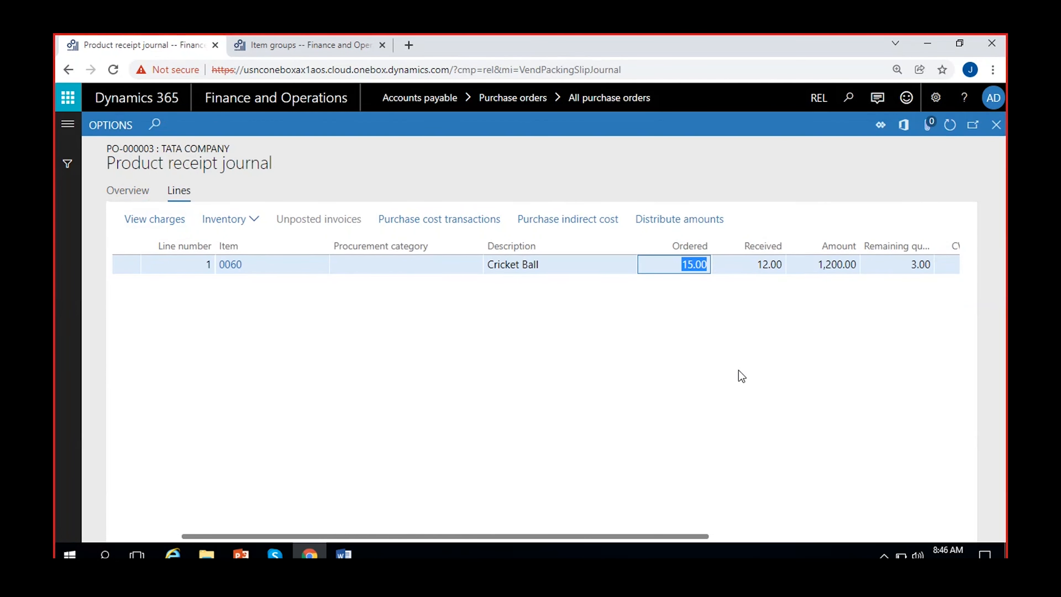
{"action": "scroll", "coordinate": [738, 370], "scroll_direction": "right", "scroll_amount": 2}
{"action": "left_click", "coordinate": [652, 267]}
{"action": "scroll", "coordinate": [706, 379], "scroll_direction": "right", "scroll_amount": 2}
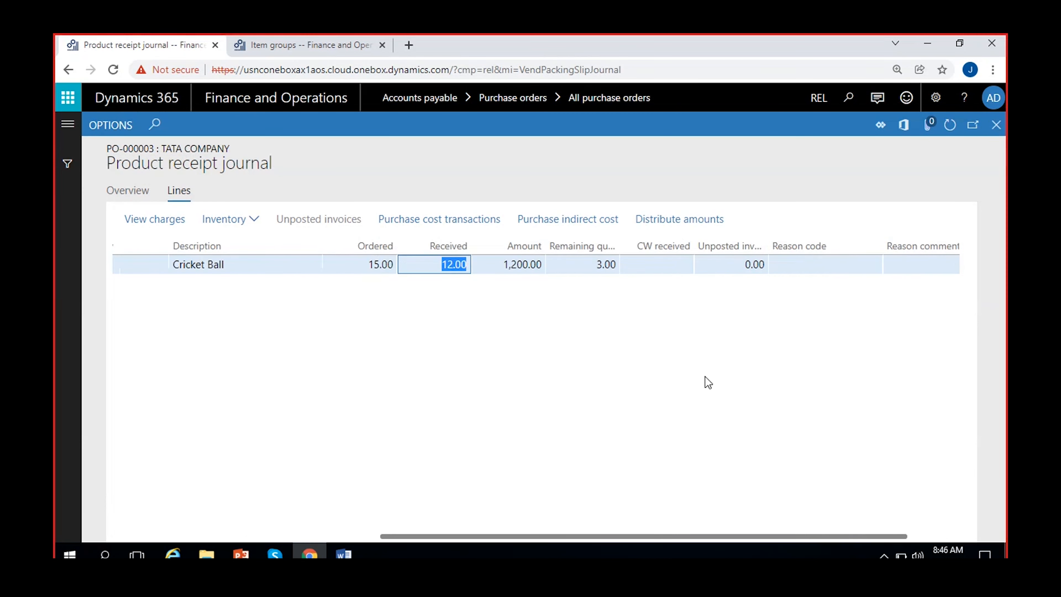
{"action": "left_click", "coordinate": [585, 268]}
{"action": "scroll", "coordinate": [654, 423], "scroll_direction": "right", "scroll_amount": 2}
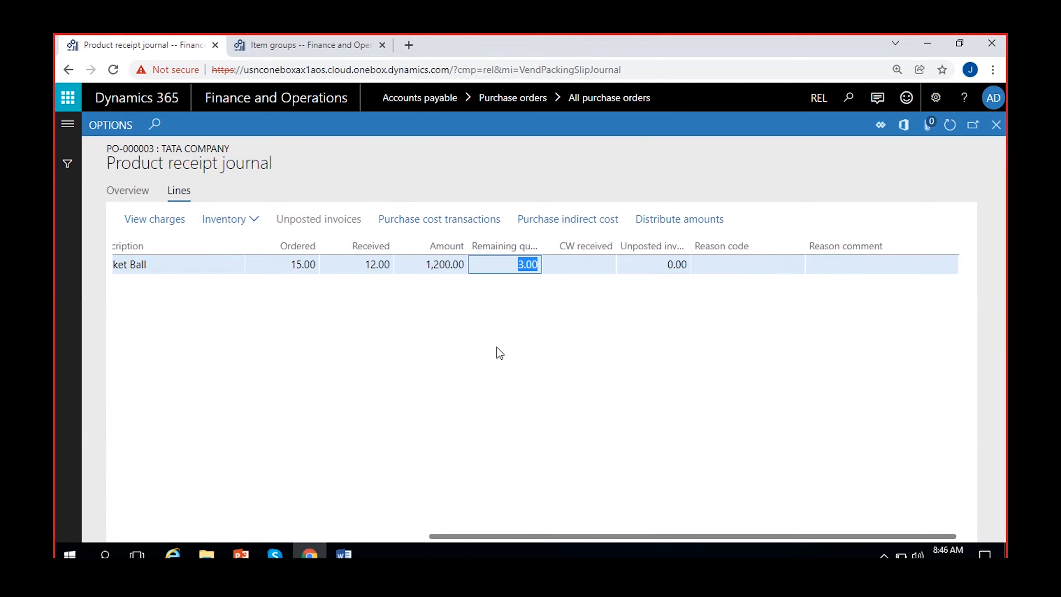
Open the history of product receipt PRN-3 from the journal overview and examine the details of its versions.
{"action": "left_click", "coordinate": [123, 199]}
{"action": "left_click", "coordinate": [477, 270]}
{"action": "left_click", "coordinate": [663, 222]}
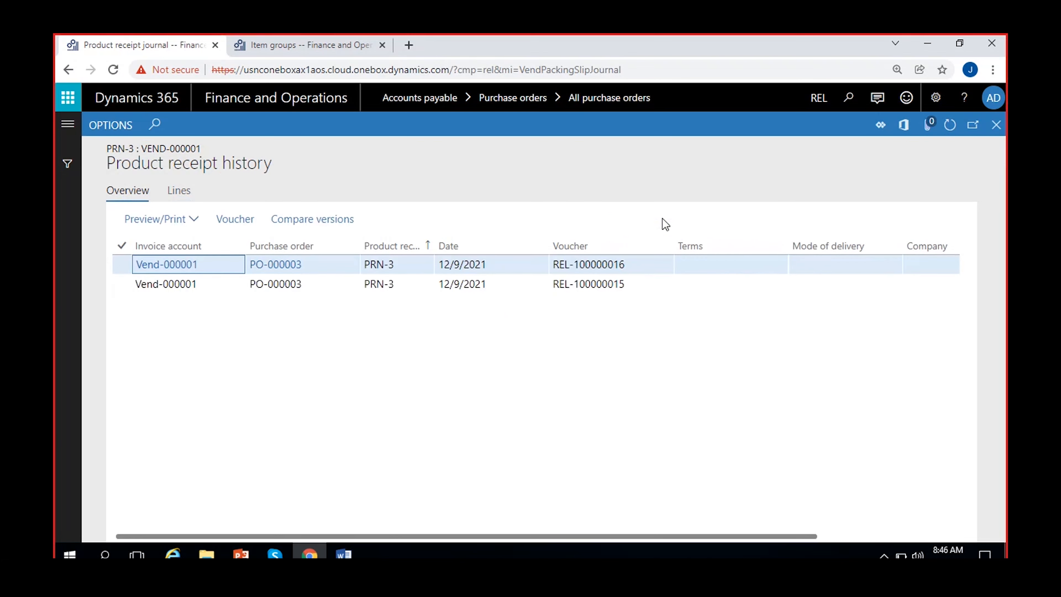
{"action": "left_click", "coordinate": [533, 268]}
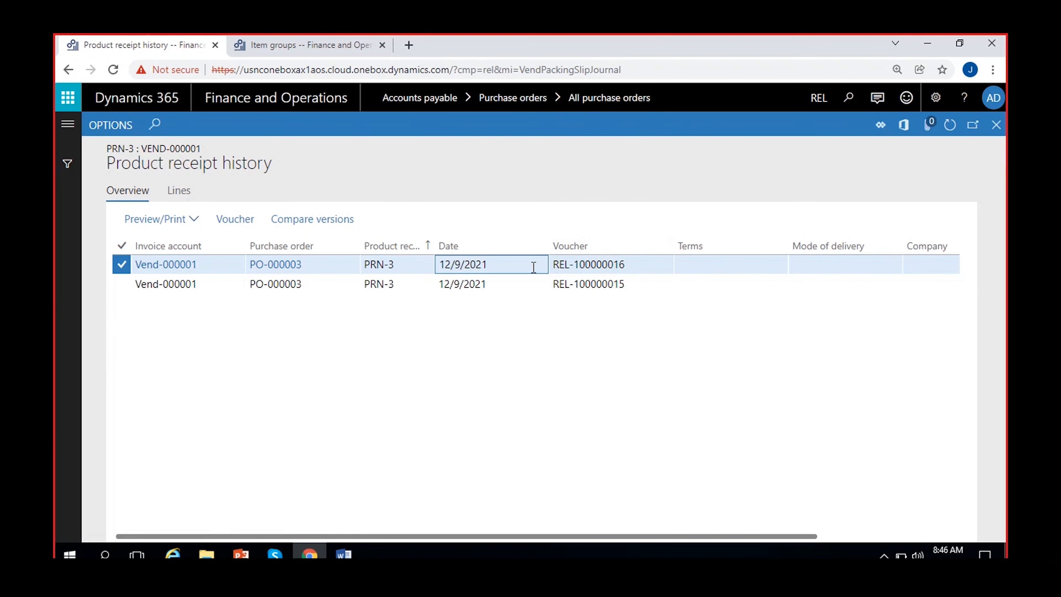
{"action": "scroll", "coordinate": [533, 267], "scroll_direction": "right", "scroll_amount": 5}
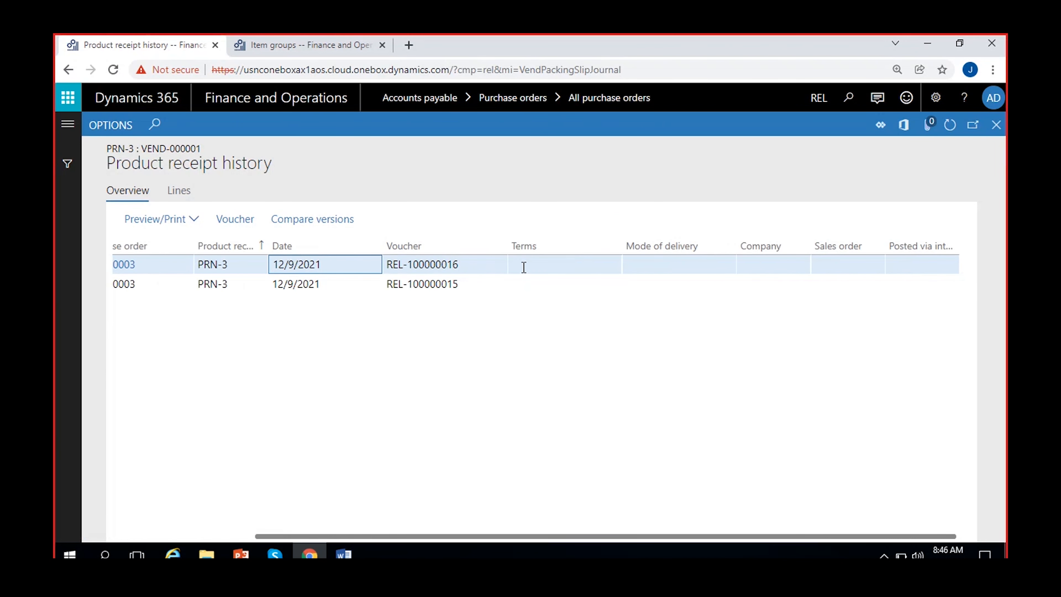
{"action": "scroll", "coordinate": [524, 267], "scroll_direction": "left", "scroll_amount": 5}
Compare the latest PRN-3 receipt version with the earlier one and inspect the changed fields of the item 0060 line.
{"action": "left_click", "coordinate": [415, 284]}
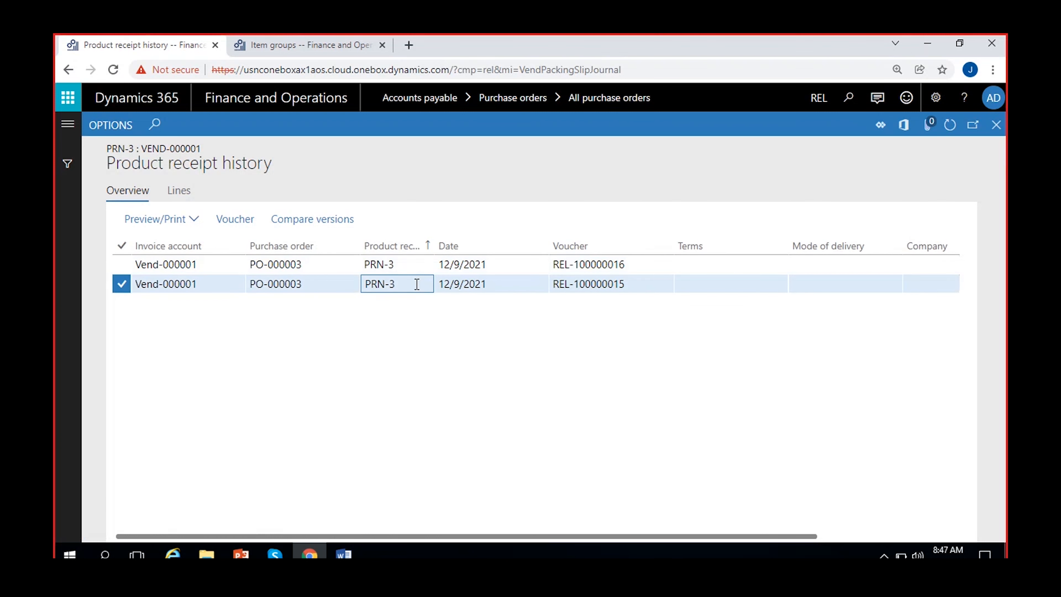
{"action": "left_click", "coordinate": [418, 264]}
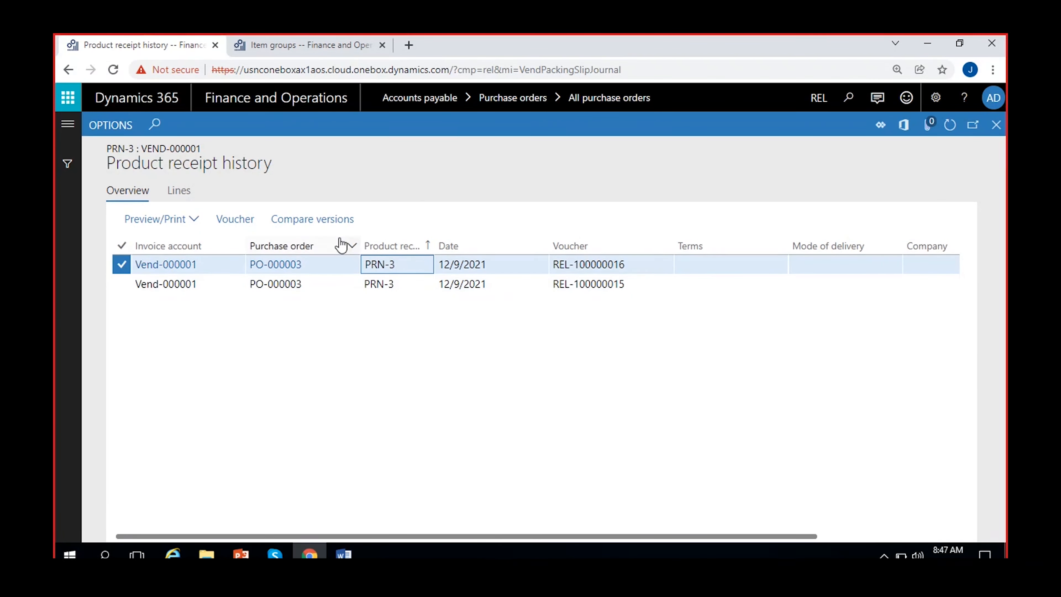
{"action": "left_click", "coordinate": [322, 220]}
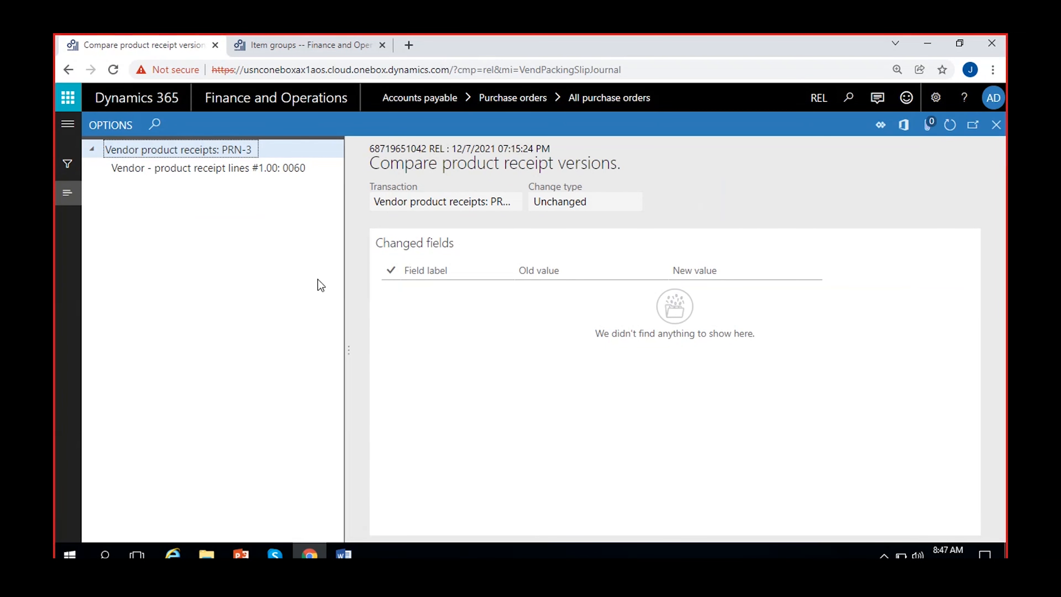
{"action": "left_click", "coordinate": [250, 168]}
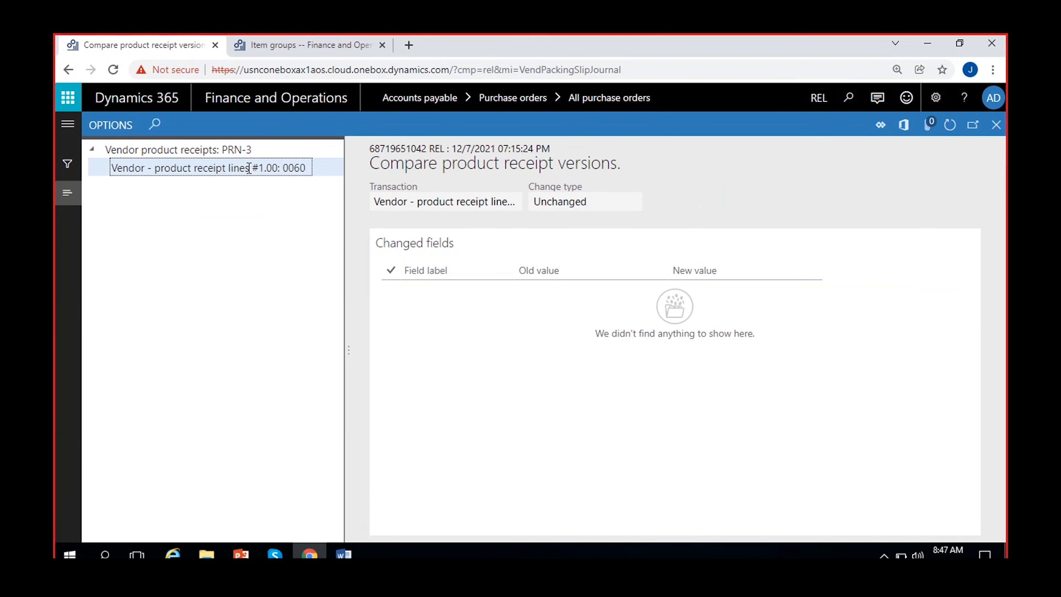
Compare both selected PRN-3 receipt versions and review the old and new quantities, amount and value of item 0060.
{"action": "left_click", "coordinate": [996, 125]}
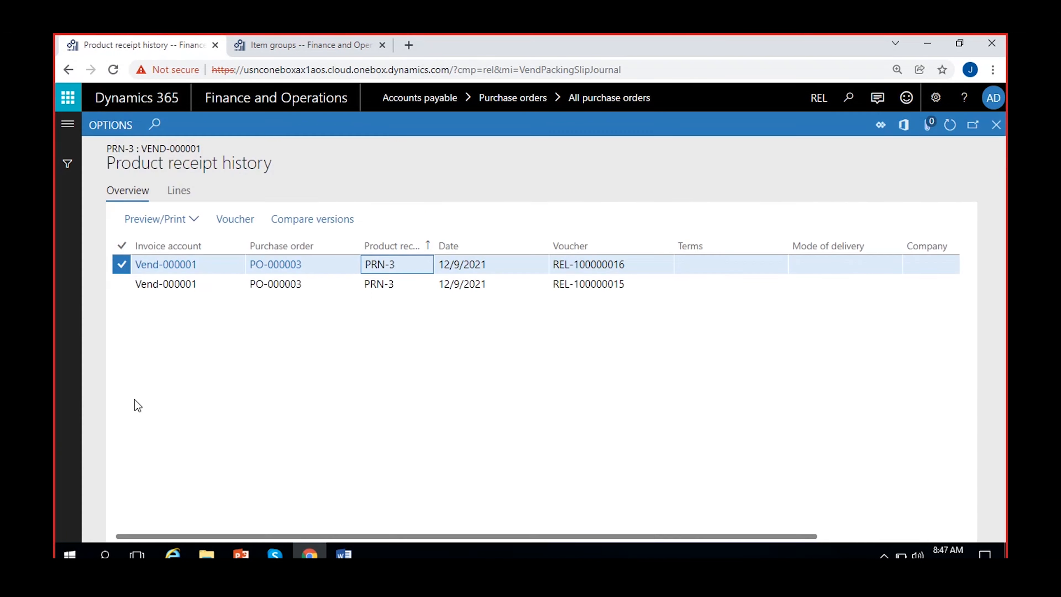
{"action": "left_click", "coordinate": [120, 250]}
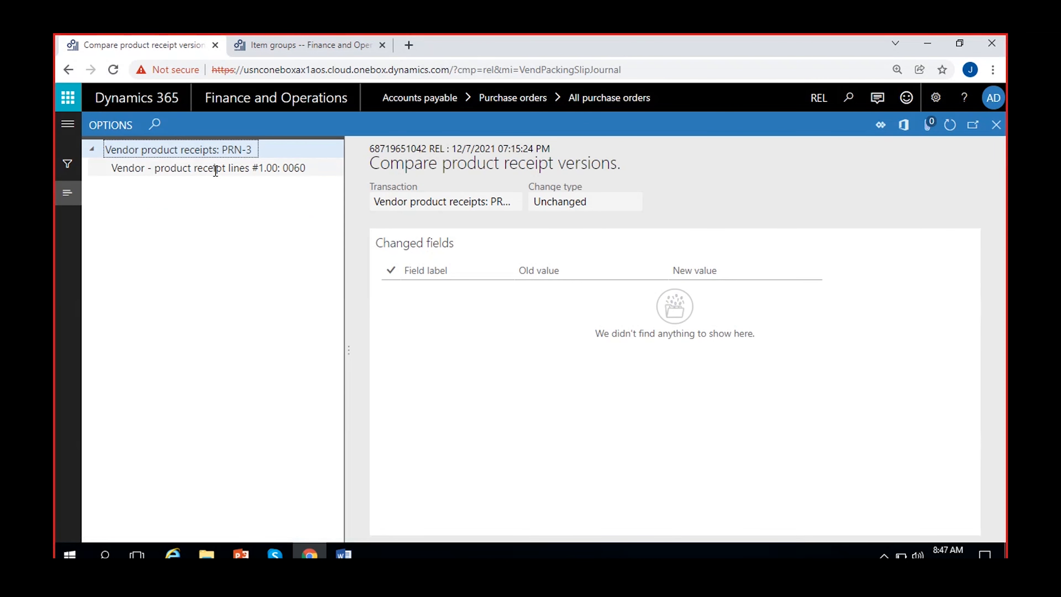
{"action": "left_click", "coordinate": [216, 168]}
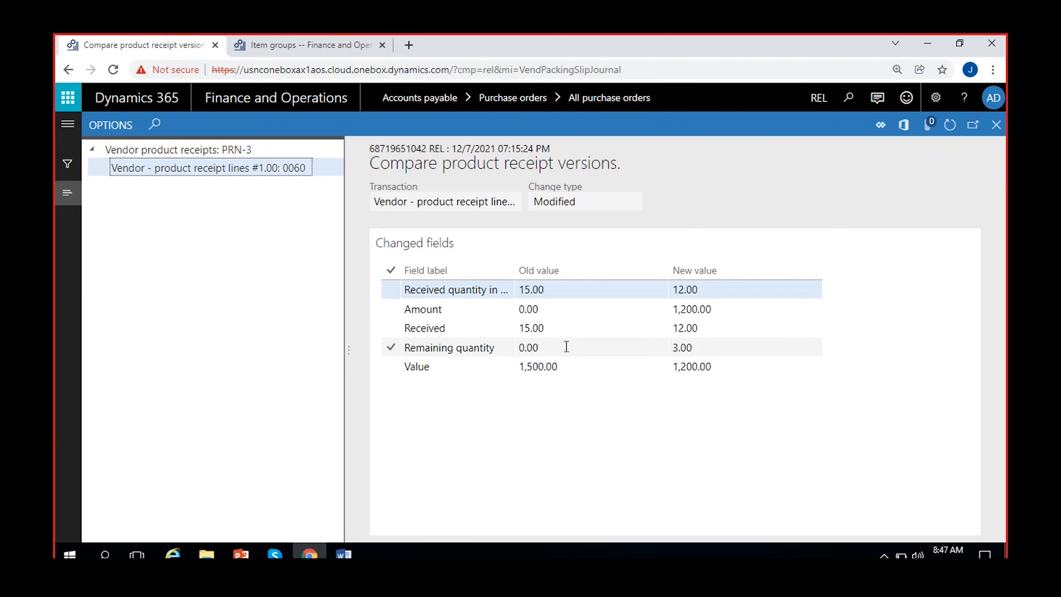
{"action": "left_click", "coordinate": [704, 296]}
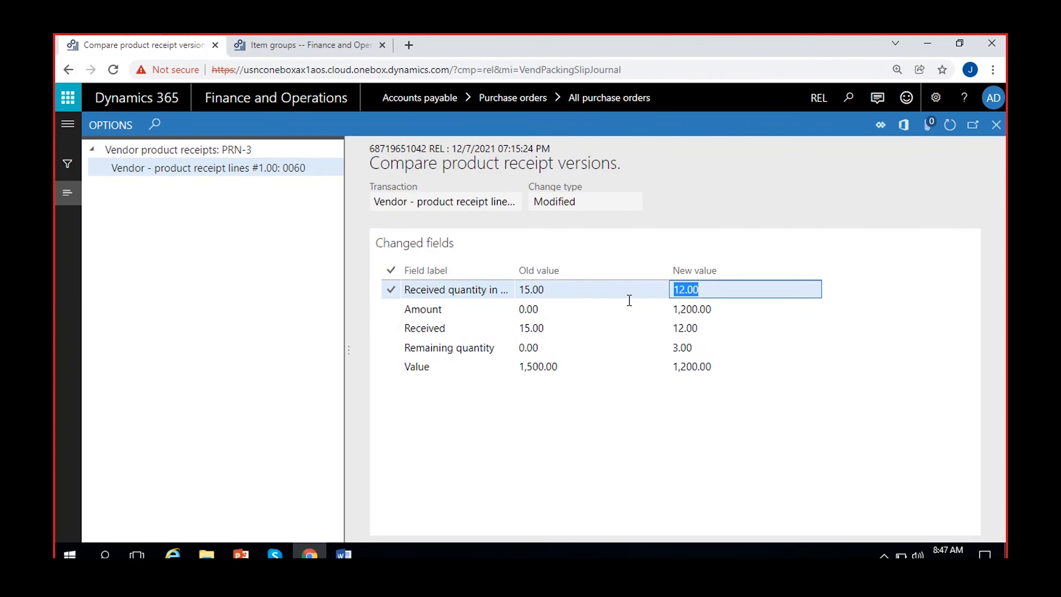
{"action": "left_click", "coordinate": [562, 308]}
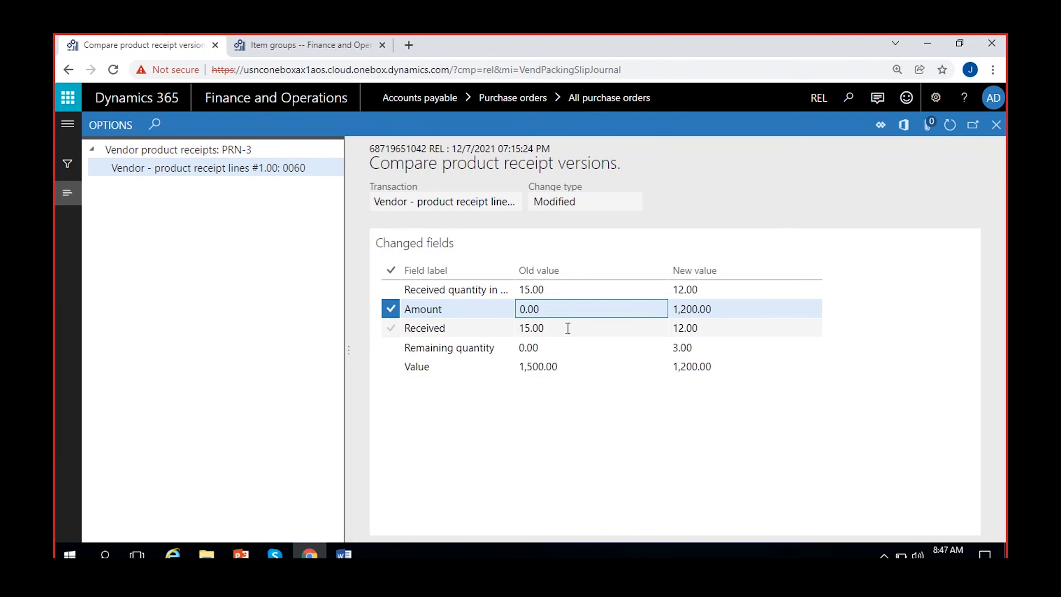
{"action": "left_click", "coordinate": [575, 366]}
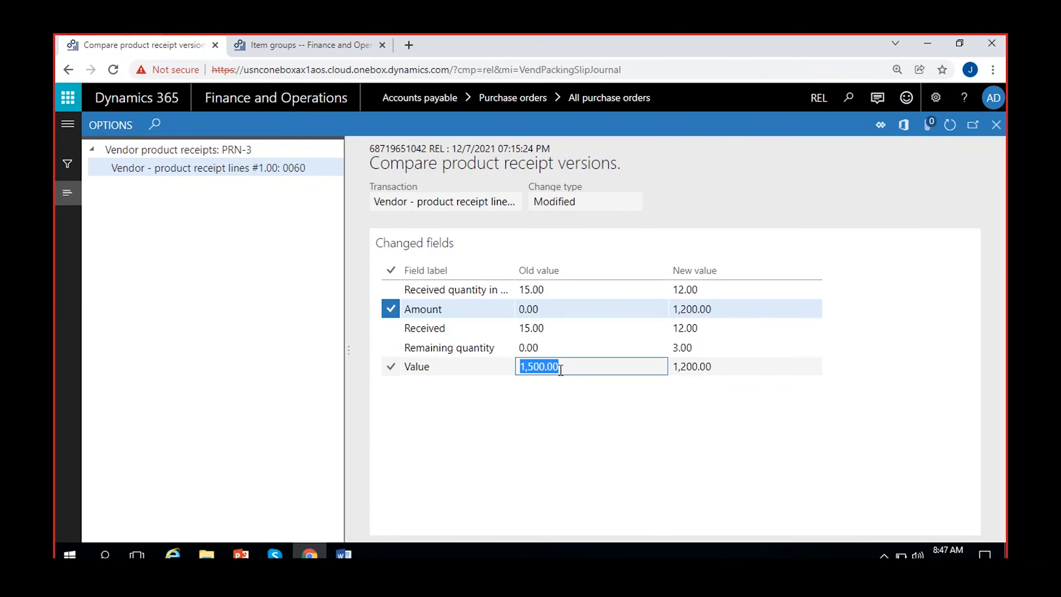
{"action": "left_click", "coordinate": [727, 367]}
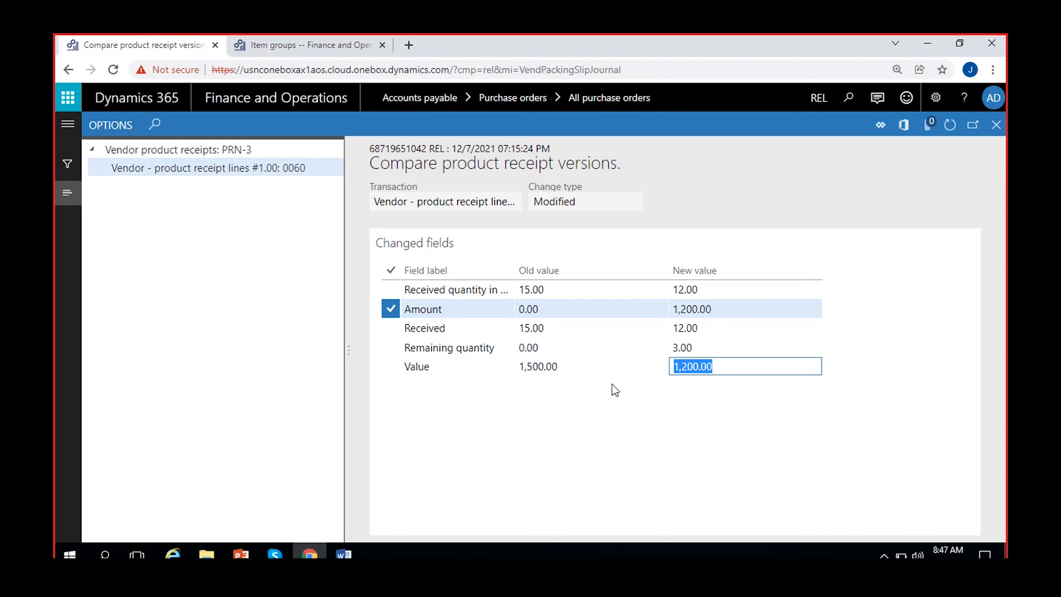
{"action": "left_click", "coordinate": [584, 367]}
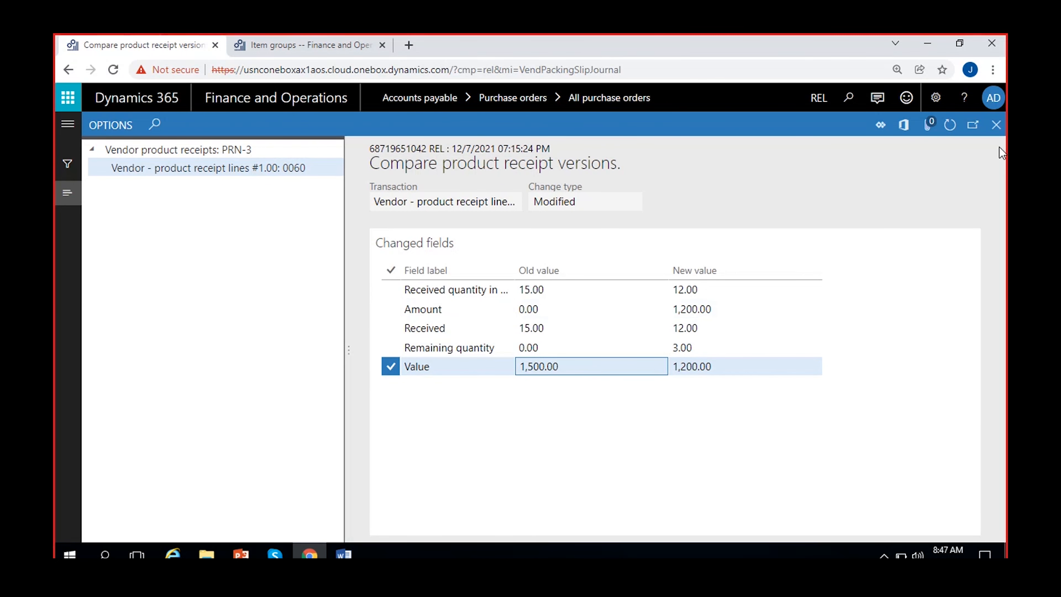
{"action": "left_click", "coordinate": [997, 126]}
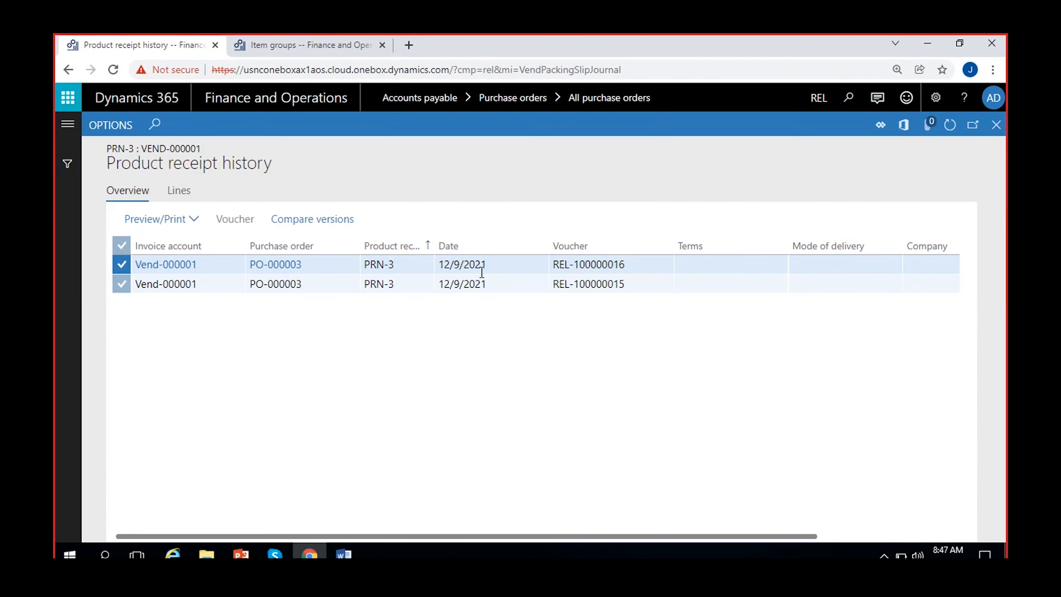
Check the lines of the PRN-3 receipt history and return to the product receipt journal.
{"action": "left_click", "coordinate": [178, 197]}
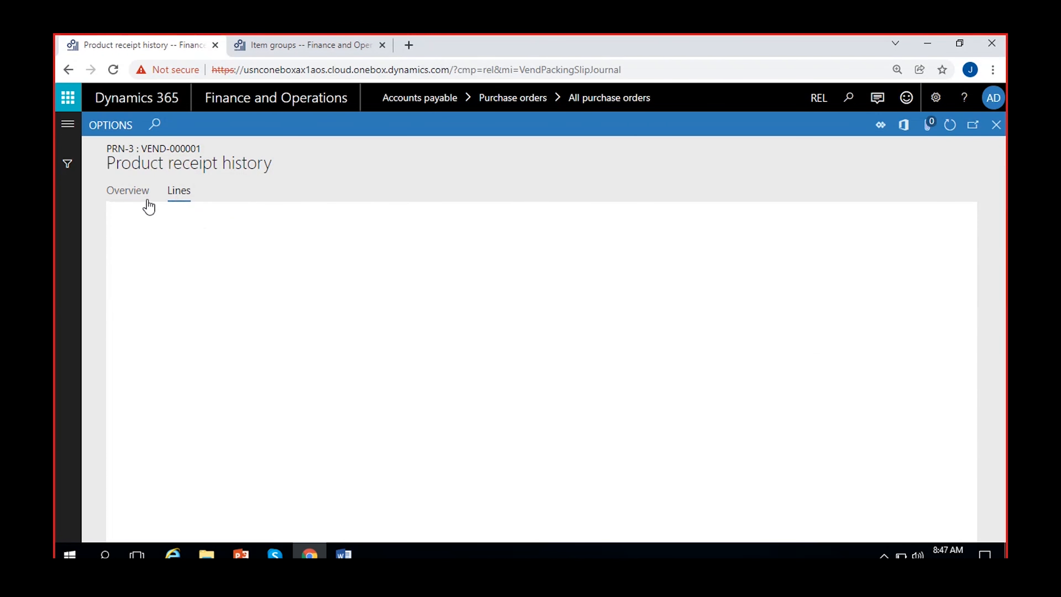
{"action": "left_click", "coordinate": [125, 196]}
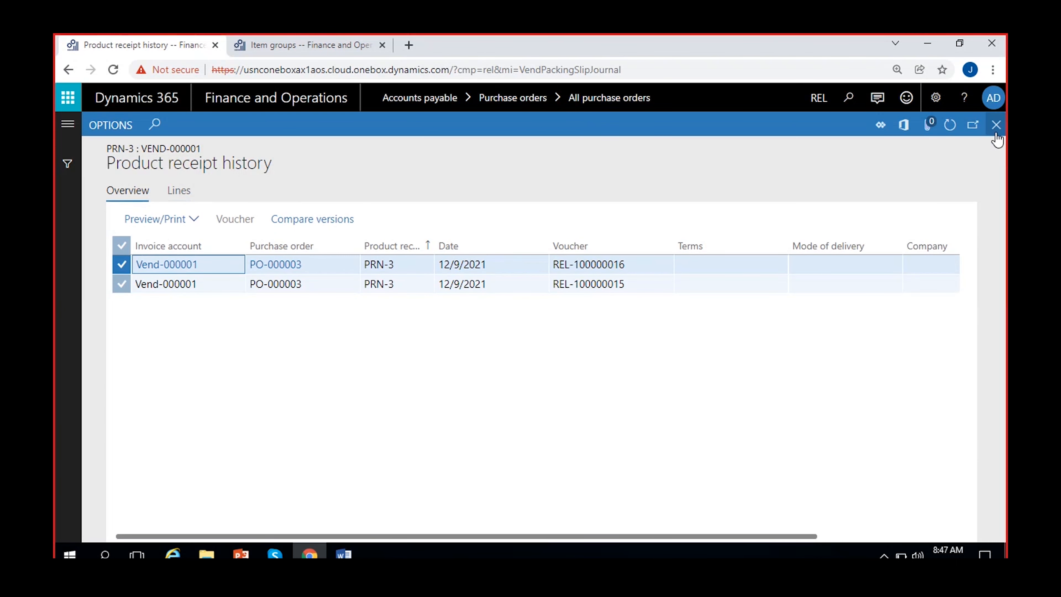
{"action": "left_click", "coordinate": [999, 126]}
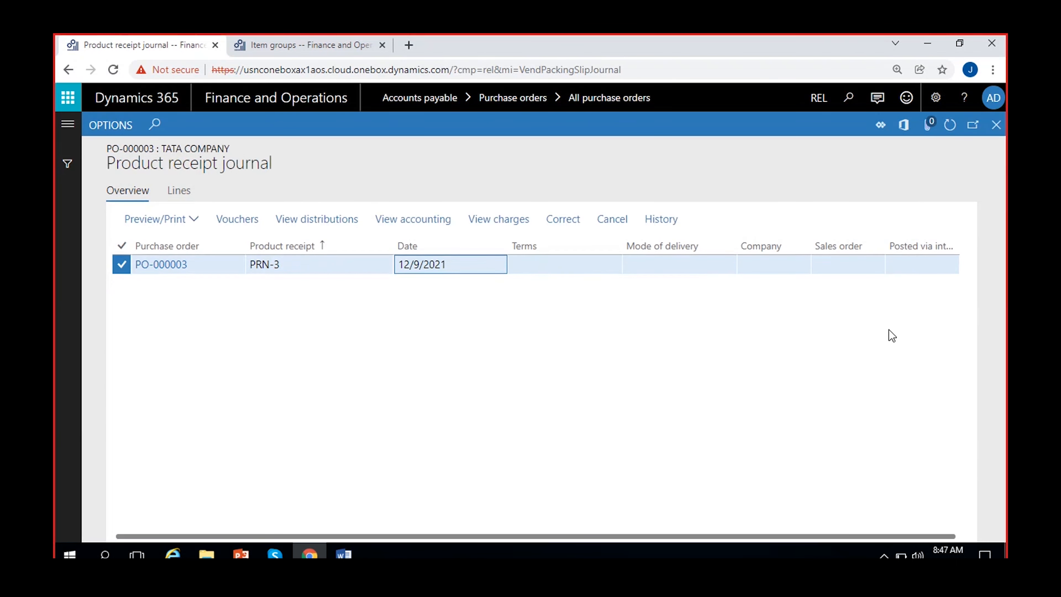
Try to raise the Cricket Ball quantity on receipt PRN-3 to 15 through a product receipt correction.
{"action": "left_click", "coordinate": [531, 268]}
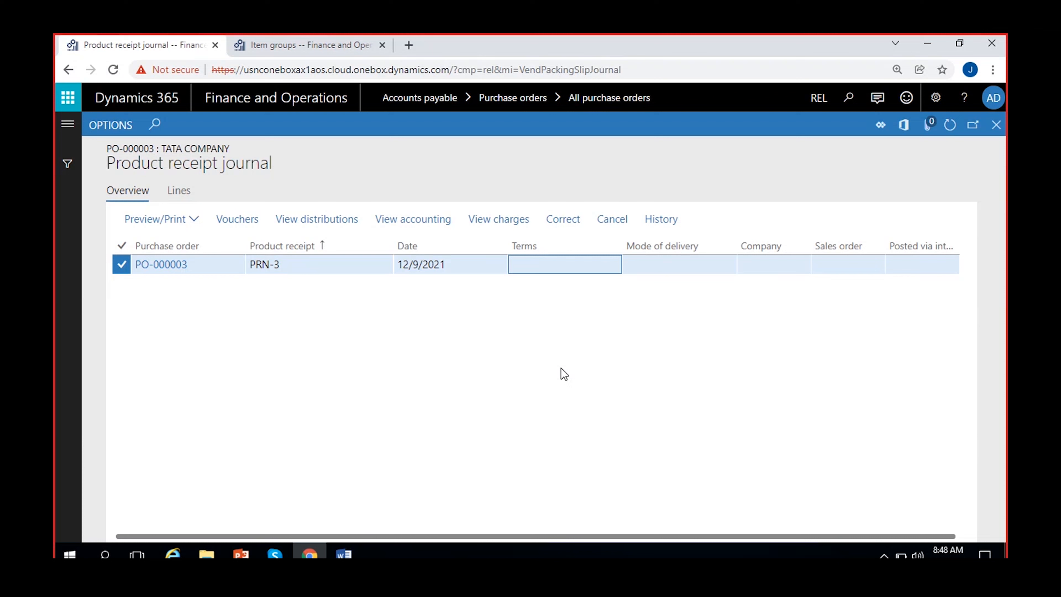
{"action": "left_click", "coordinate": [562, 220]}
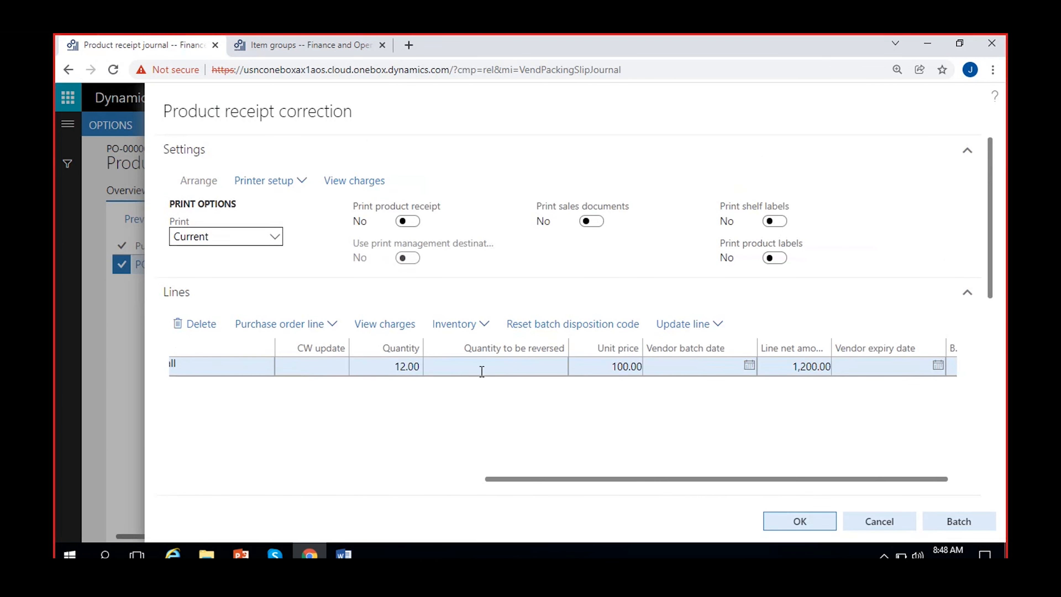
{"action": "left_click", "coordinate": [410, 367]}
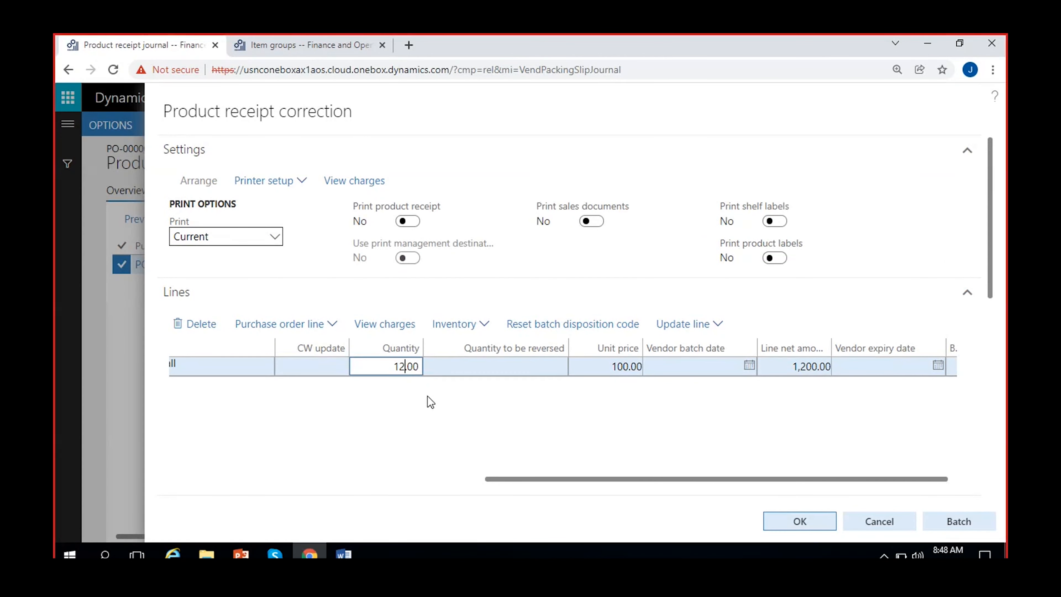
{"action": "left_click", "coordinate": [586, 430]}
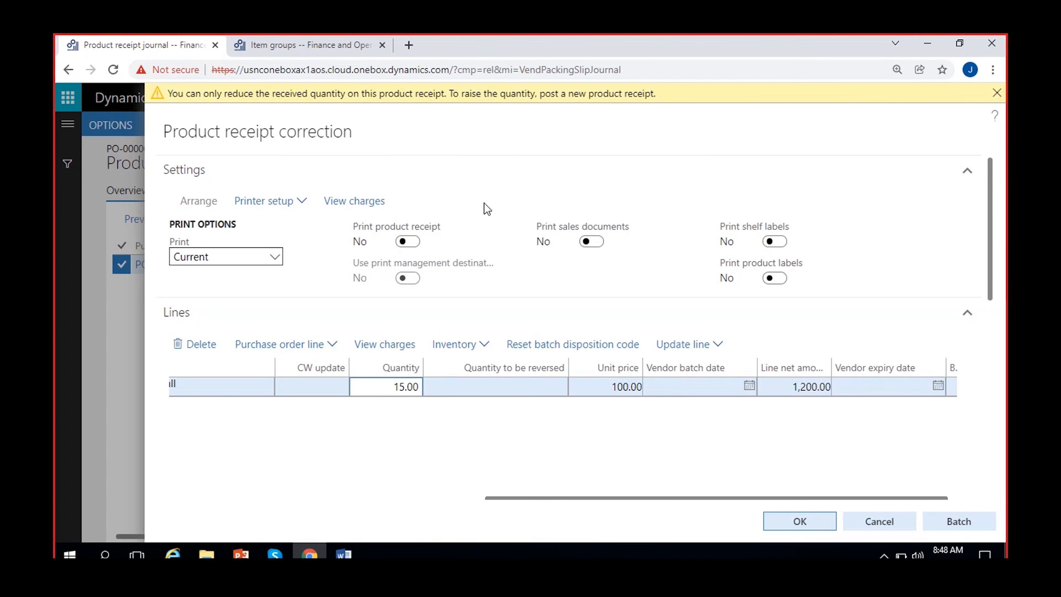
{"action": "left_click", "coordinate": [997, 93]}
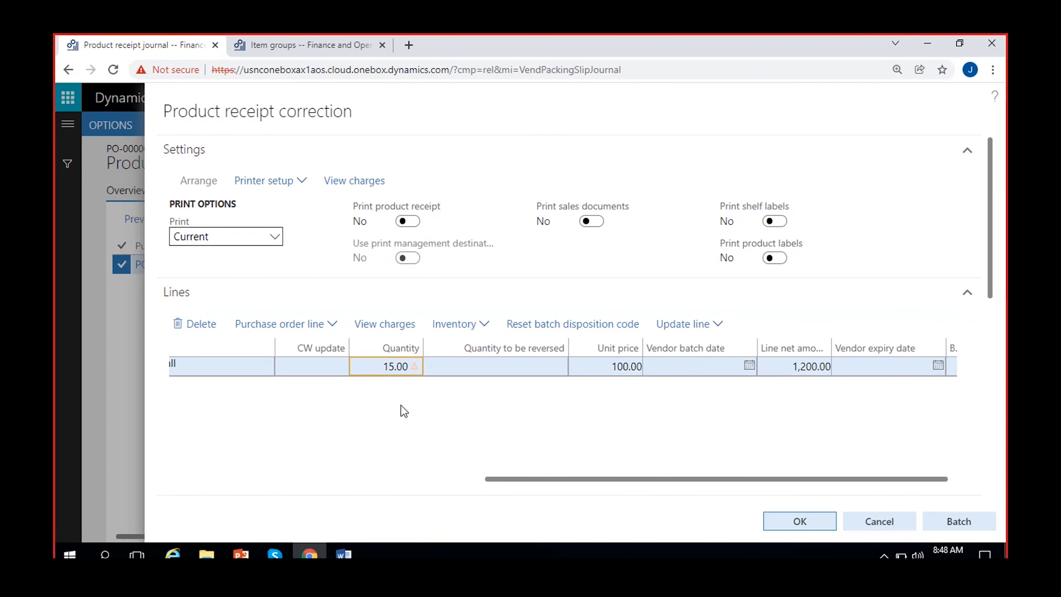
Restore the Cricket Ball quantity to 12 and cancel the product receipt correction.
{"action": "left_click", "coordinate": [879, 528]}
{"action": "left_click", "coordinate": [773, 352]}
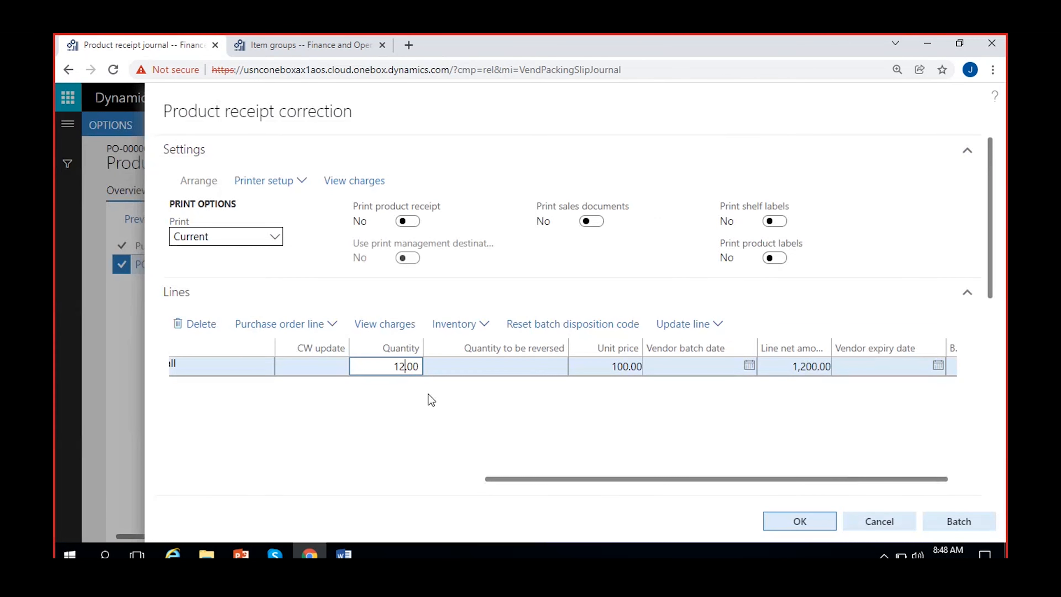
{"action": "type", "text": "2"}
{"action": "left_click", "coordinate": [566, 454]}
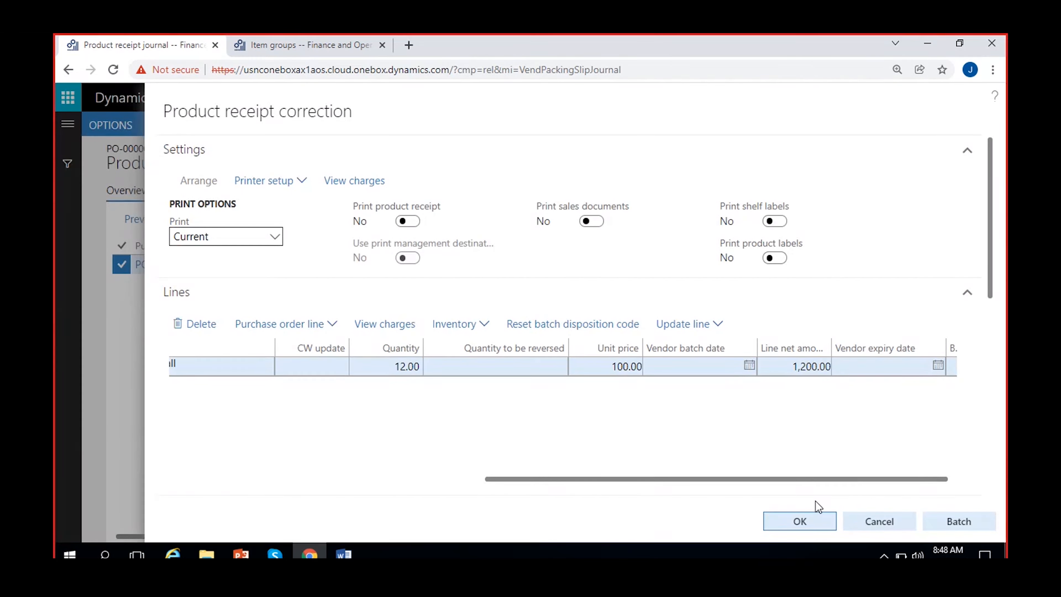
{"action": "left_click", "coordinate": [862, 518]}
{"action": "left_click", "coordinate": [681, 356]}
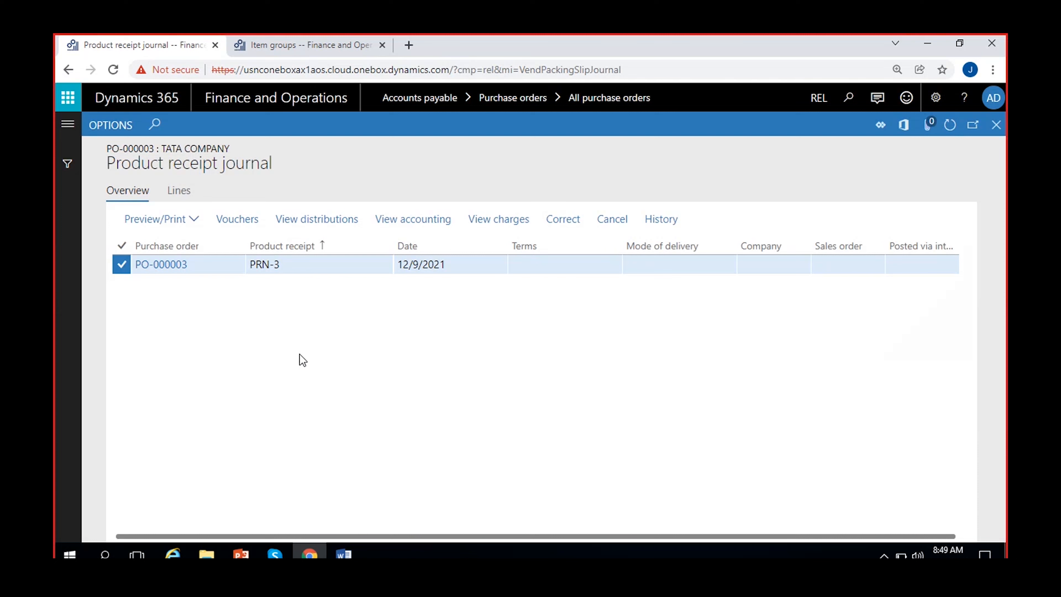
Return to the Tata company purchase order, check its status and start a product receipt numbered PRN-3.2.
{"action": "left_click", "coordinate": [997, 124]}
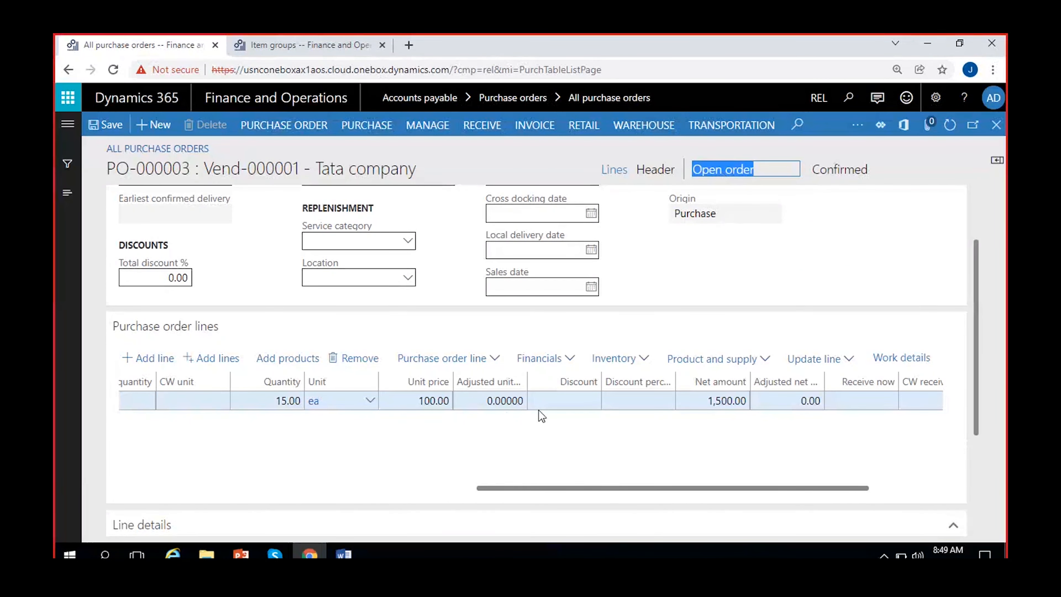
{"action": "left_click", "coordinate": [724, 170]}
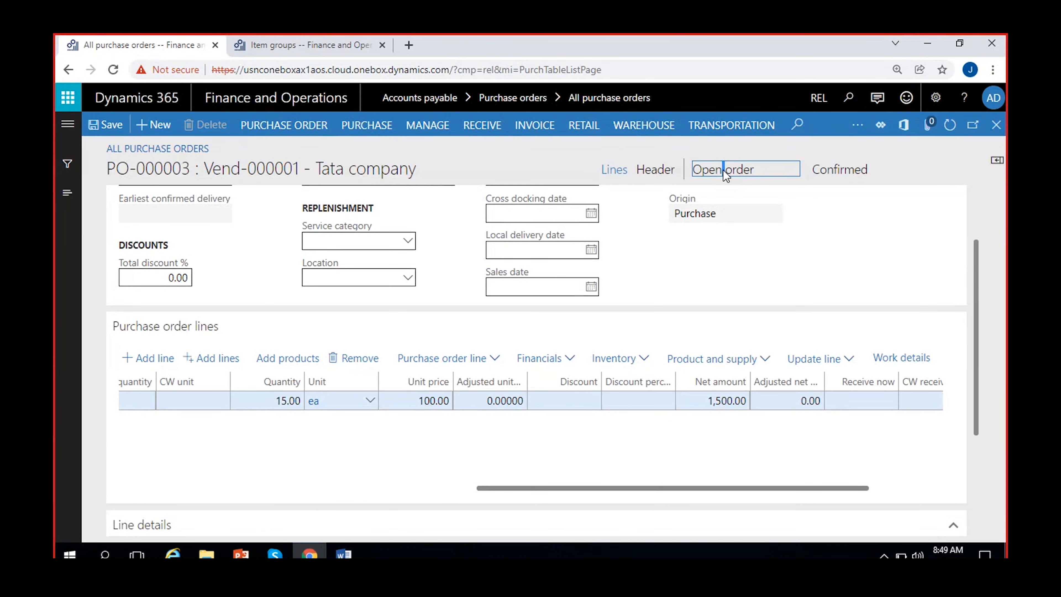
{"action": "left_click", "coordinate": [482, 127]}
{"action": "left_click", "coordinate": [113, 181]}
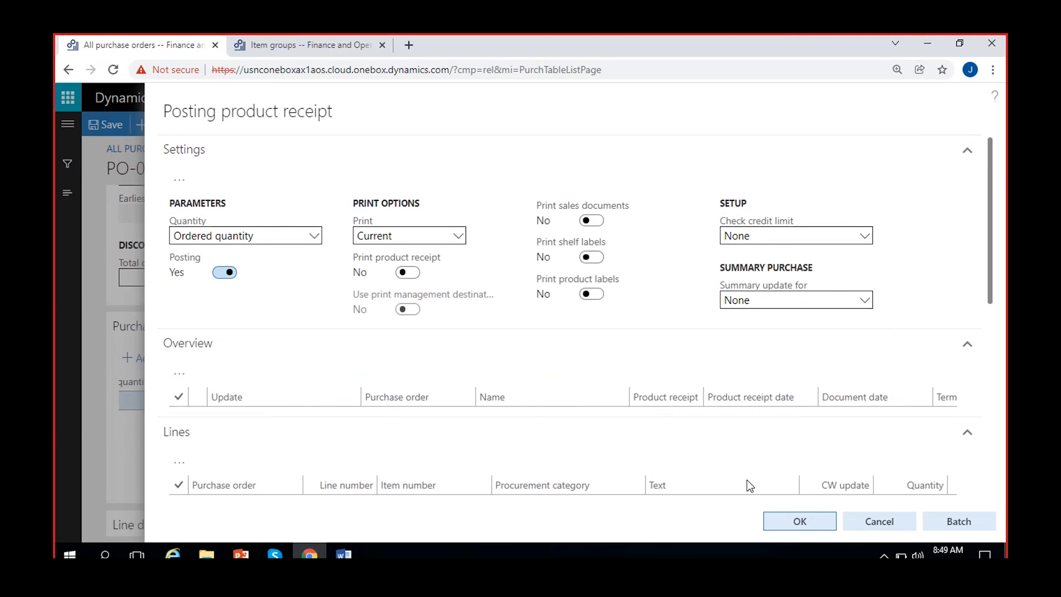
{"action": "type", "text": "PRN-3.2"}
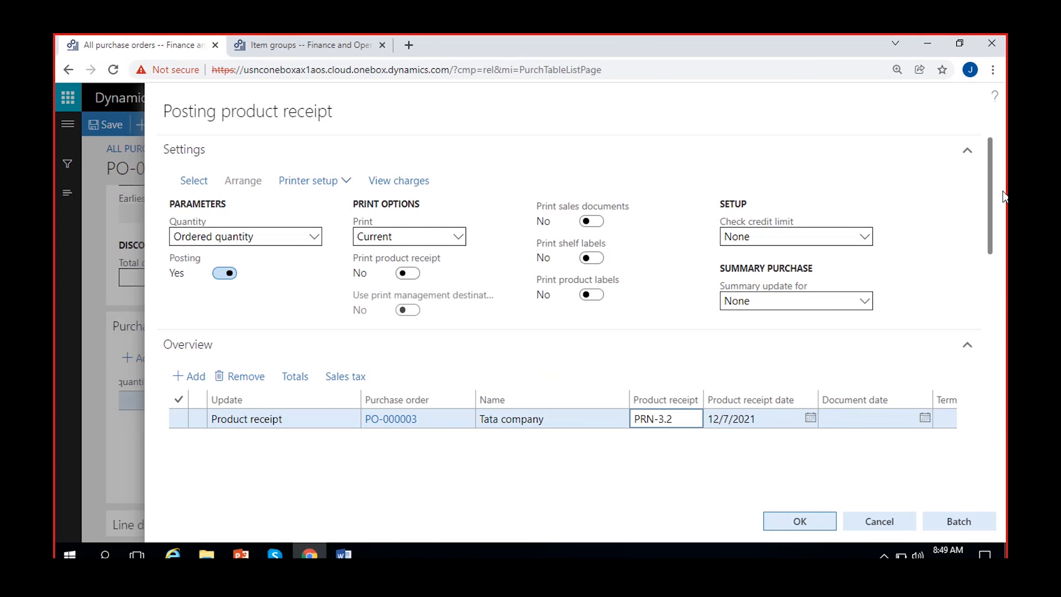
Set the product receipt date to 12/9/2021, check the Cricket Ball line and post the receipt.
{"action": "left_click", "coordinate": [810, 417]}
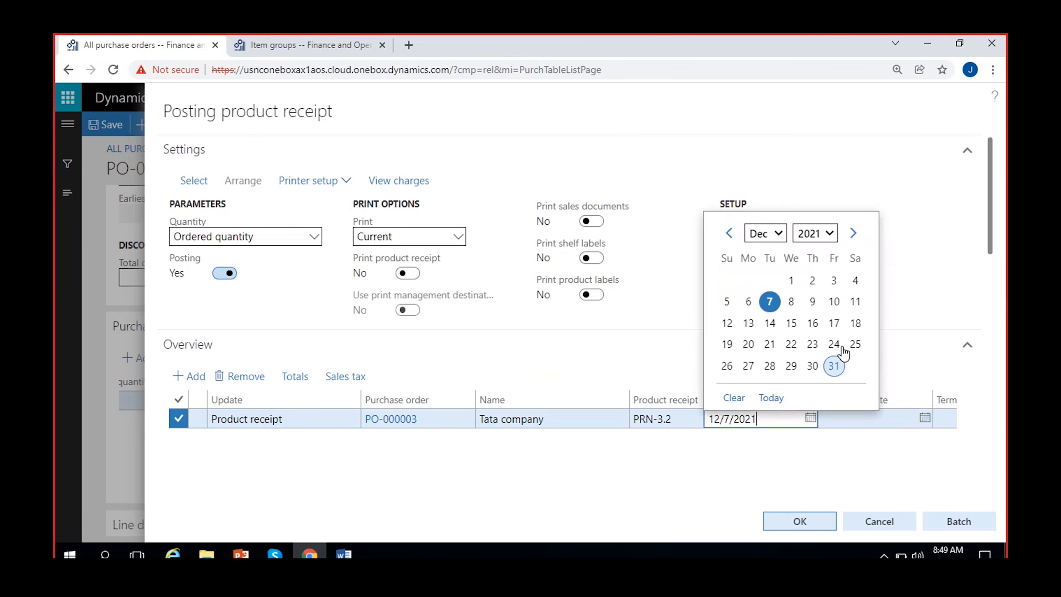
{"action": "left_click", "coordinate": [813, 305]}
{"action": "left_click_drag", "start_coordinate": [994, 203], "coordinate": [853, 332]}
{"action": "scroll", "coordinate": [595, 300], "scroll_direction": "right", "scroll_amount": 5}
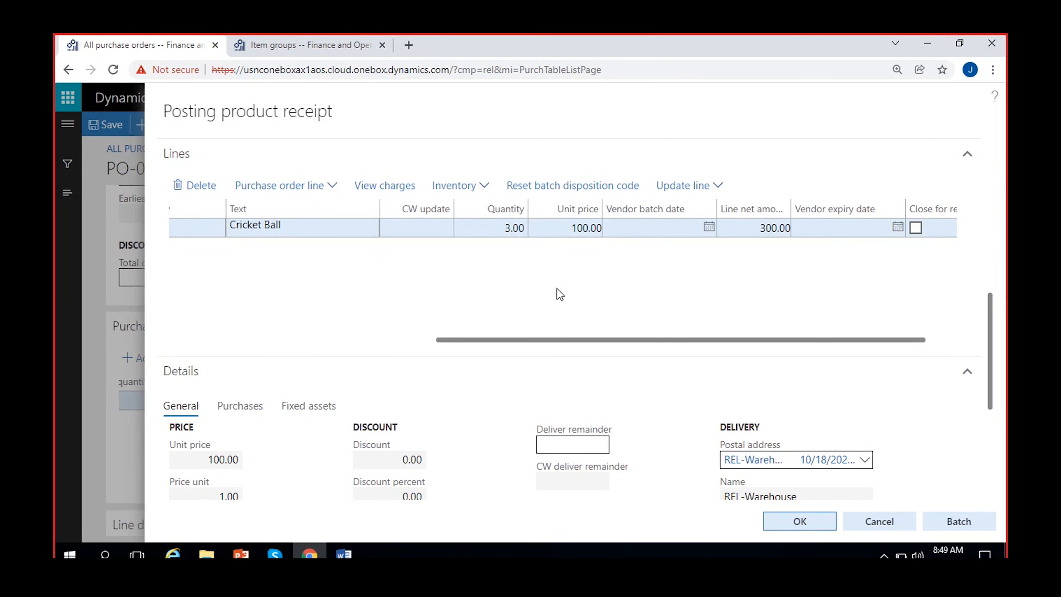
{"action": "left_click", "coordinate": [800, 520]}
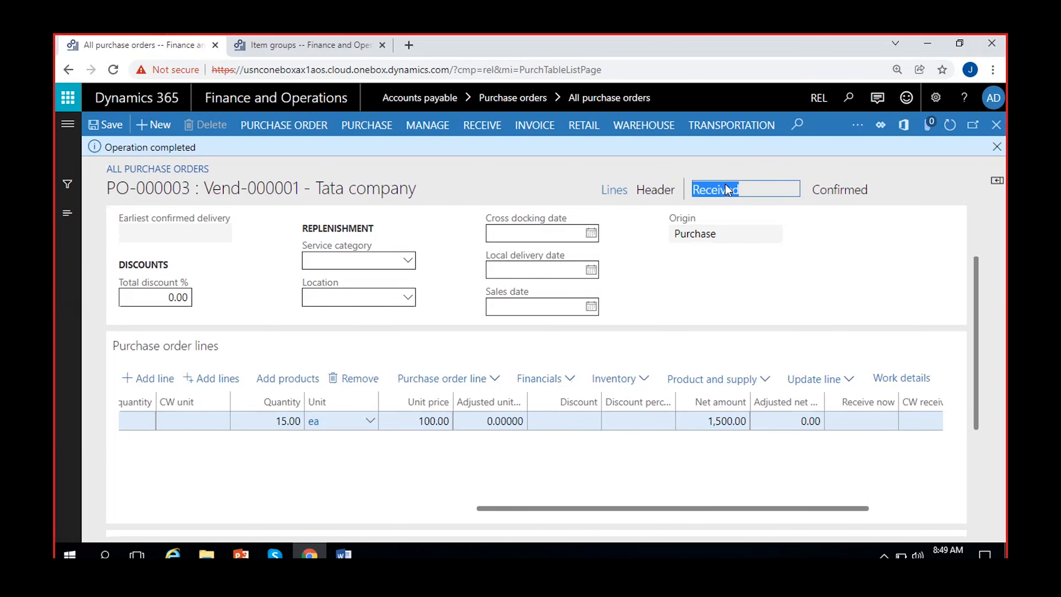
{"action": "left_click", "coordinate": [996, 147]}
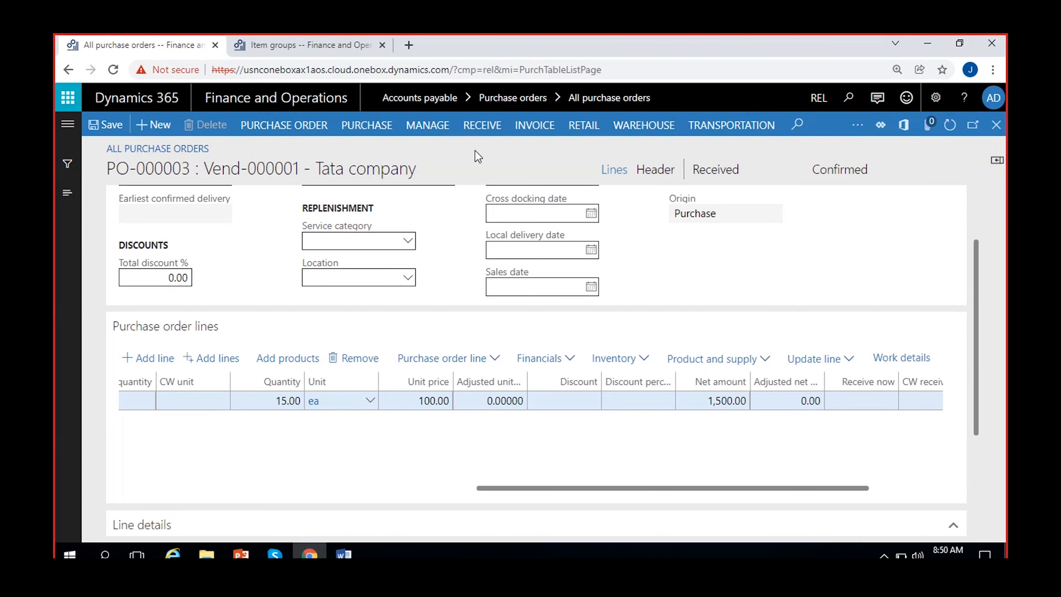
Create a vendor invoice from the purchase order with number TATAPOINV-3 and invoice date 12/13/2021.
{"action": "left_click", "coordinate": [531, 127]}
{"action": "left_click", "coordinate": [125, 167]}
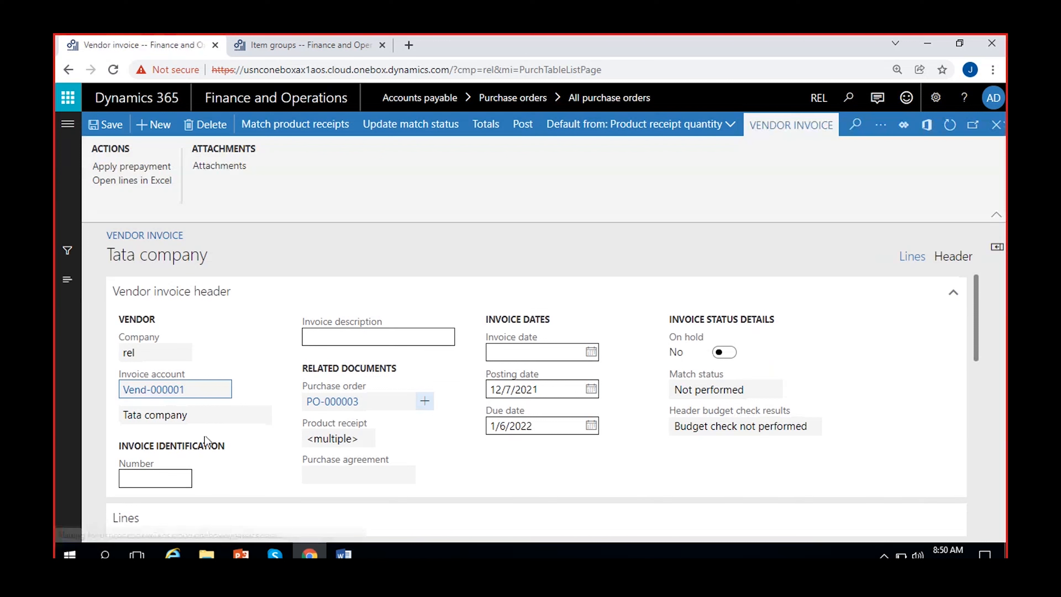
{"action": "left_click", "coordinate": [164, 477]}
{"action": "type", "text": "TATA"}
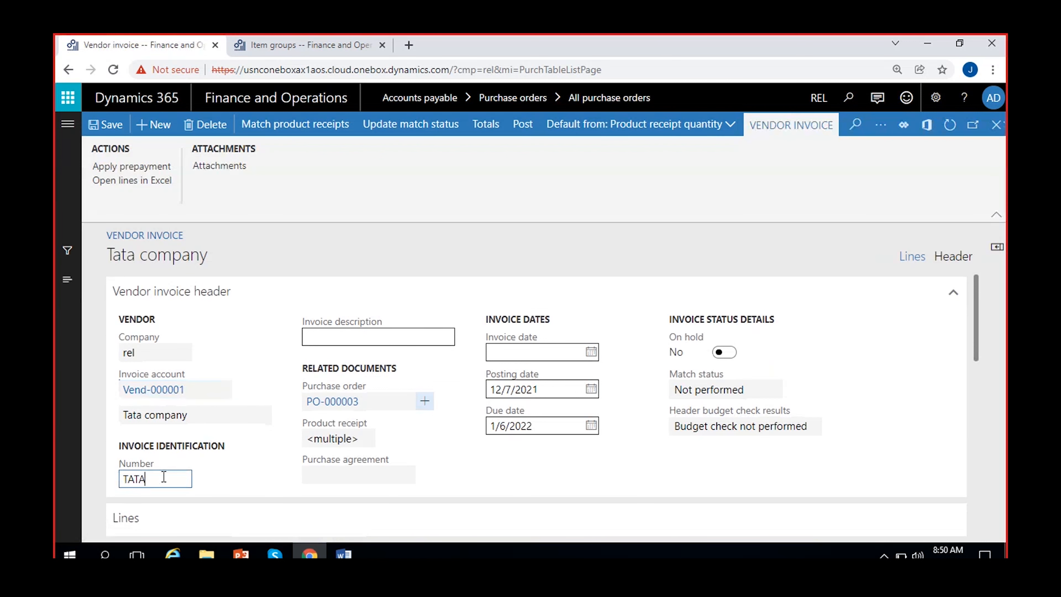
{"action": "type", "text": "POINV-3"}
{"action": "left_click", "coordinate": [591, 352]}
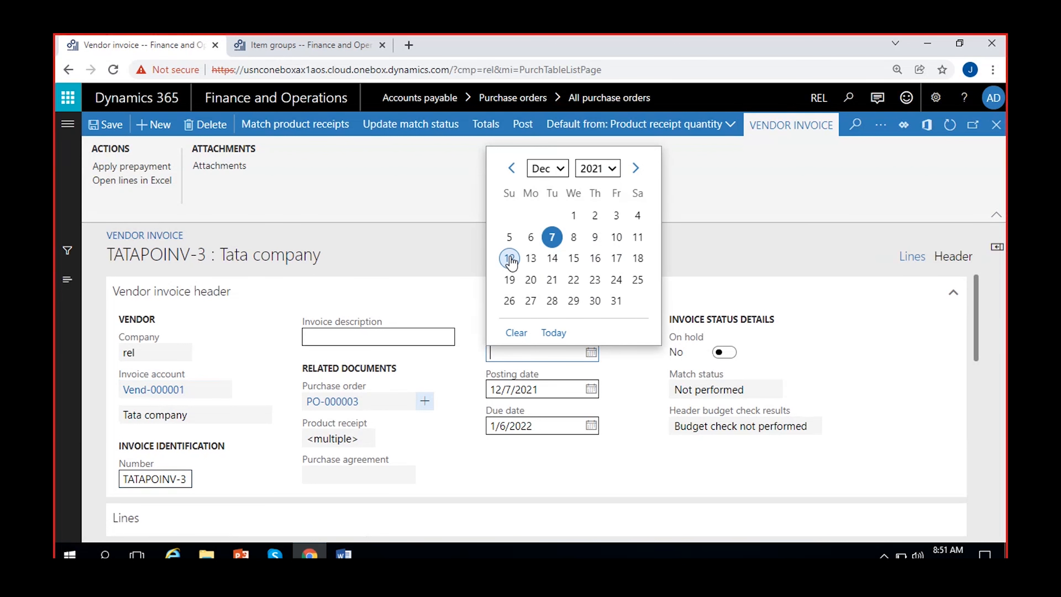
{"action": "left_click", "coordinate": [531, 266]}
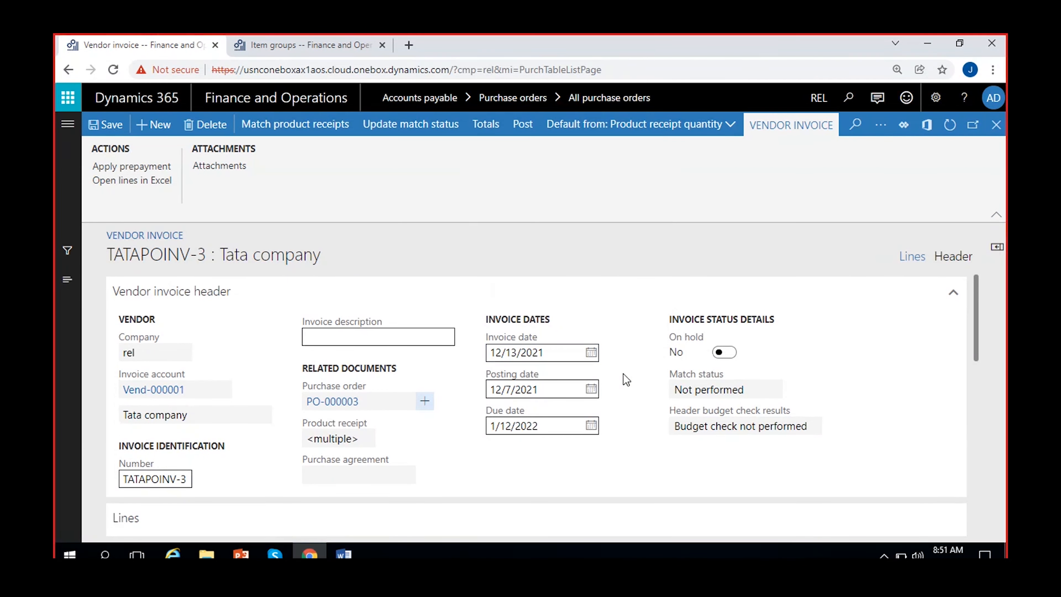
Set the Cricket Ball line's invoice quantity to 10 and accept the quantity difference from the matched product receipts.
{"action": "scroll", "coordinate": [623, 374], "scroll_direction": "down", "scroll_amount": 5}
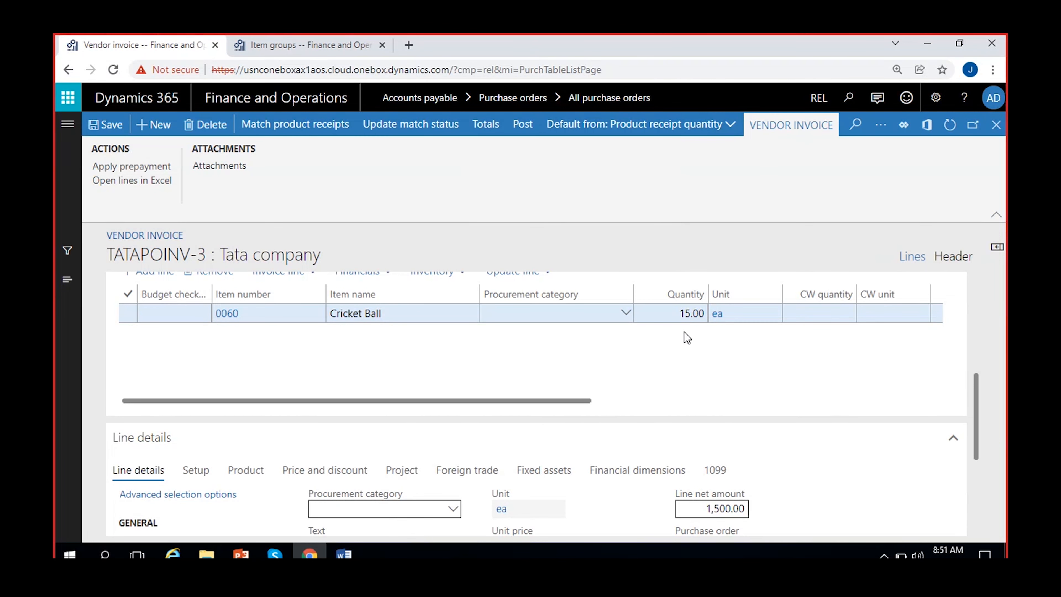
{"action": "left_click", "coordinate": [692, 314]}
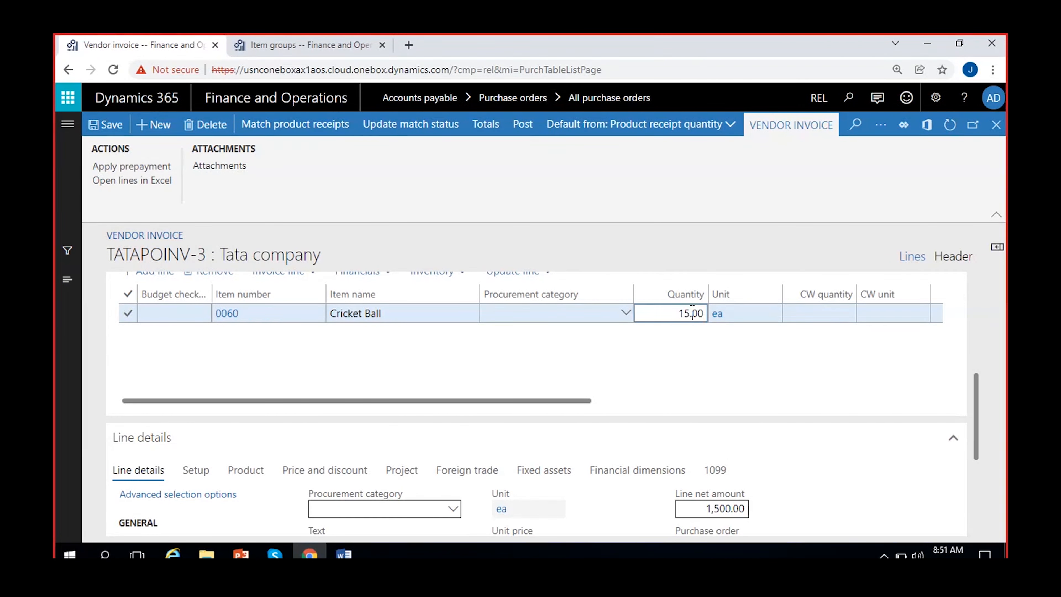
{"action": "key", "text": "BackSpace"}
{"action": "type", "text": "0"}
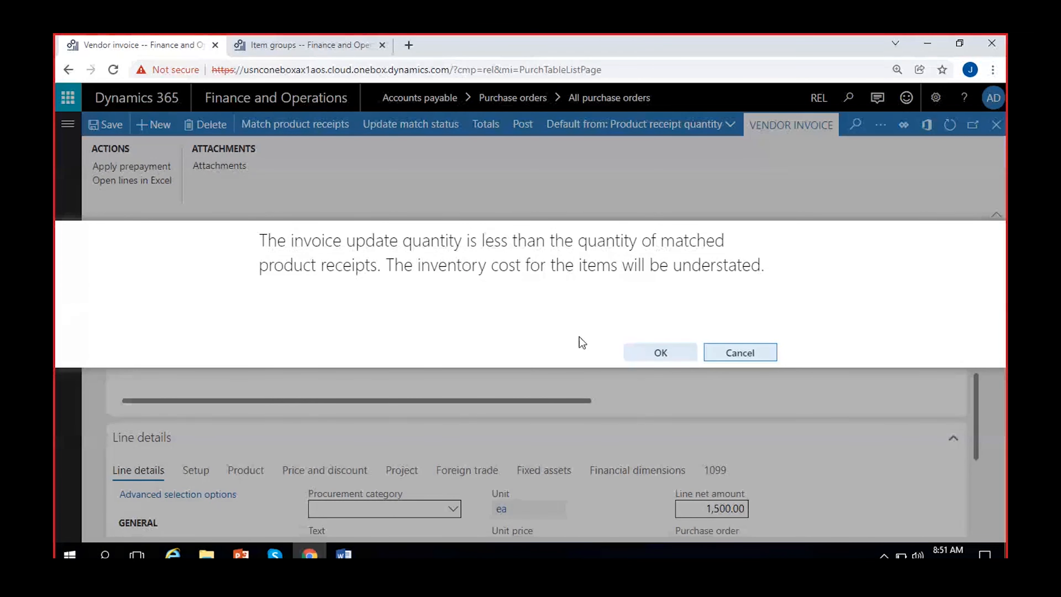
{"action": "left_click", "coordinate": [645, 359]}
{"action": "left_click", "coordinate": [663, 356]}
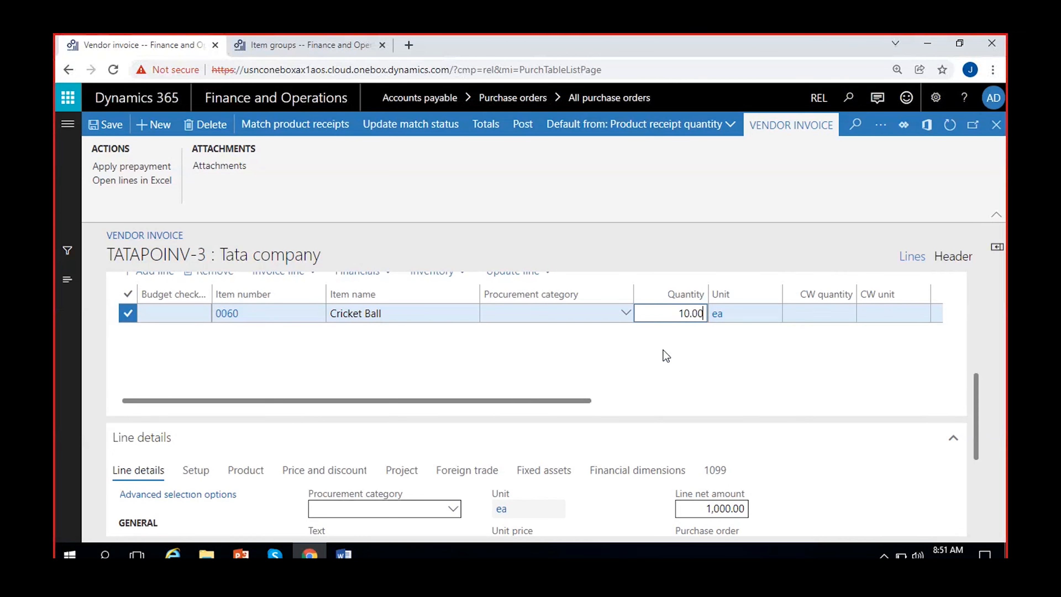
Update the invoice's match status and check the line's receipt quantity match, price match and the header match status.
{"action": "left_click_drag", "start_coordinate": [977, 404], "coordinate": [985, 362]}
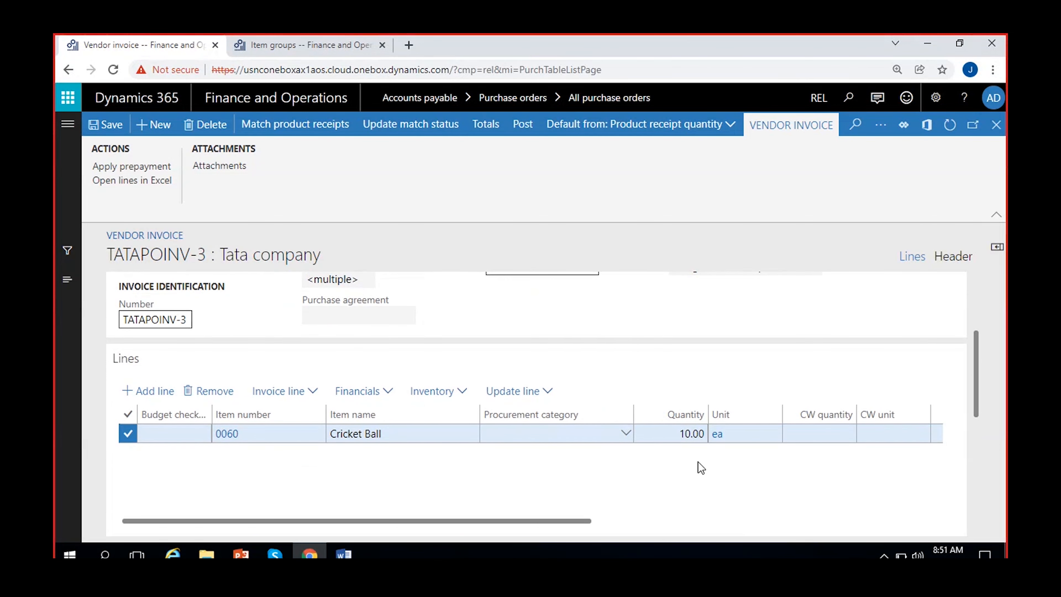
{"action": "scroll", "coordinate": [699, 467], "scroll_direction": "right", "scroll_amount": 5}
{"action": "scroll", "coordinate": [701, 467], "scroll_direction": "right", "scroll_amount": 3}
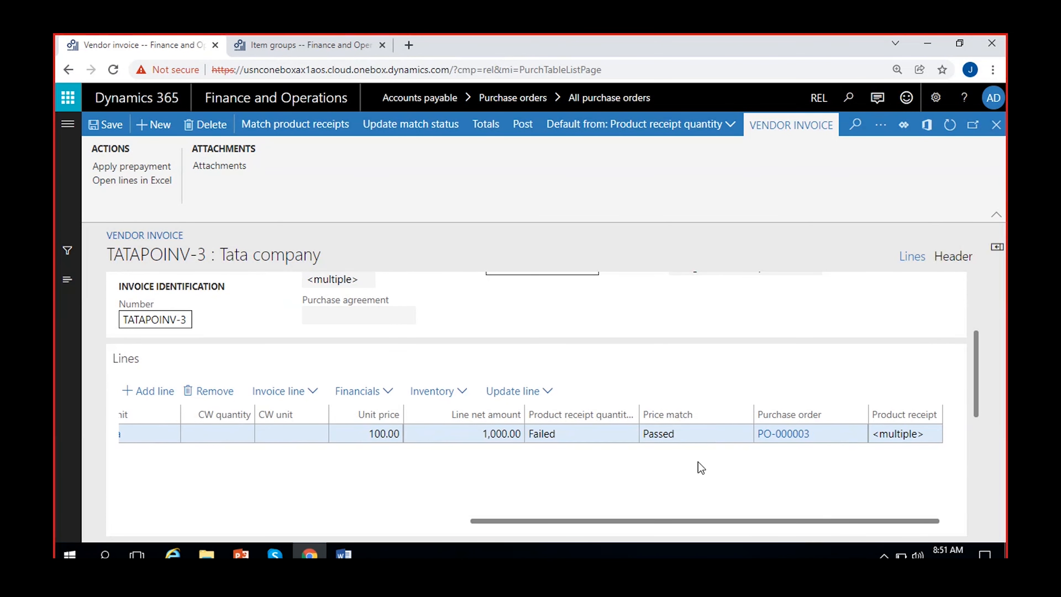
{"action": "scroll", "coordinate": [701, 467], "scroll_direction": "left", "scroll_amount": 10}
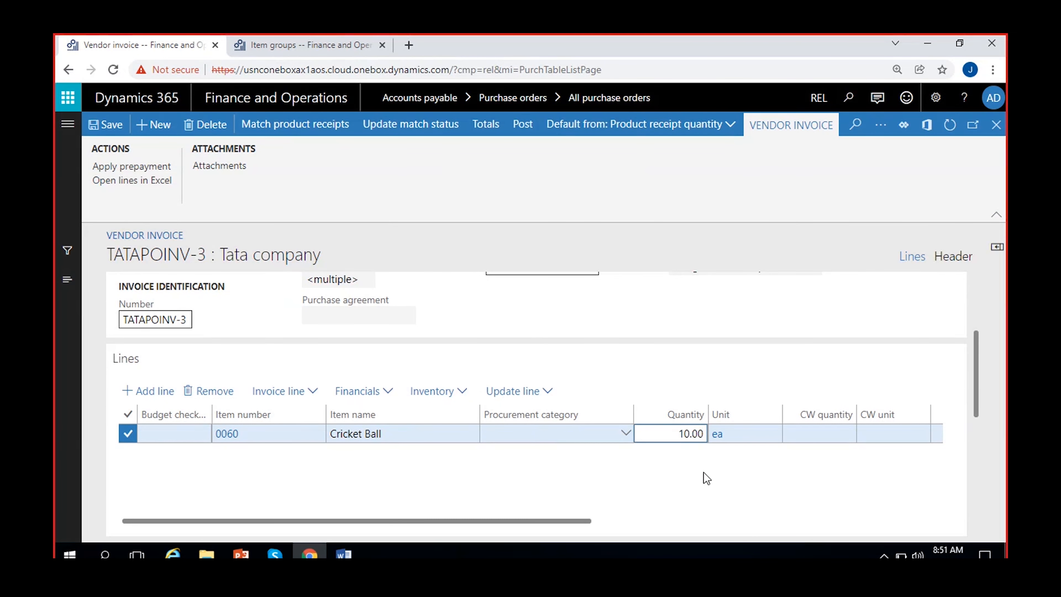
{"action": "scroll", "coordinate": [698, 486], "scroll_direction": "right", "scroll_amount": 5}
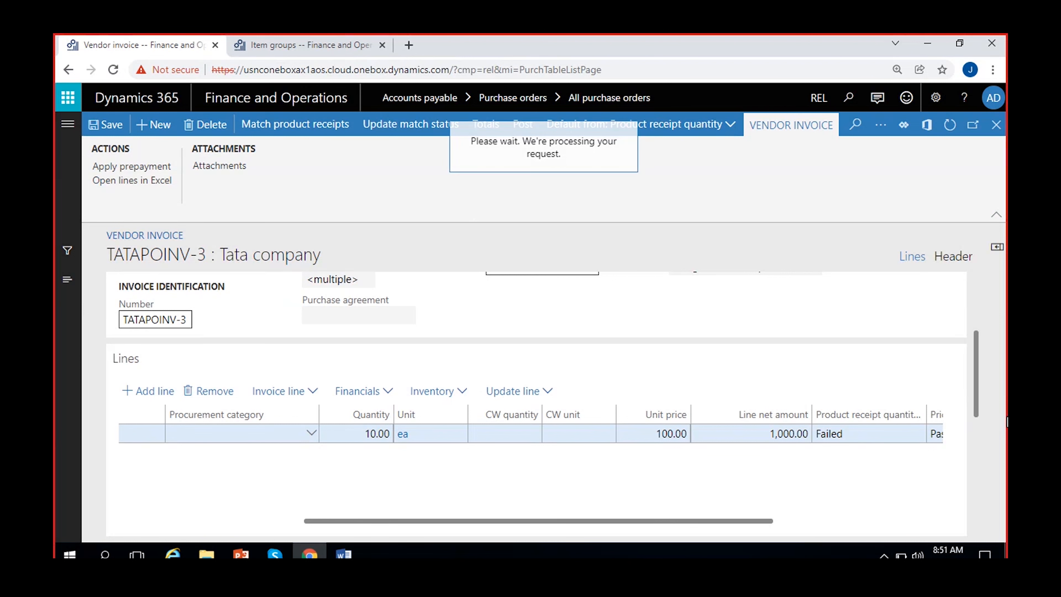
{"action": "scroll", "coordinate": [982, 376], "scroll_direction": "up", "scroll_amount": 4}
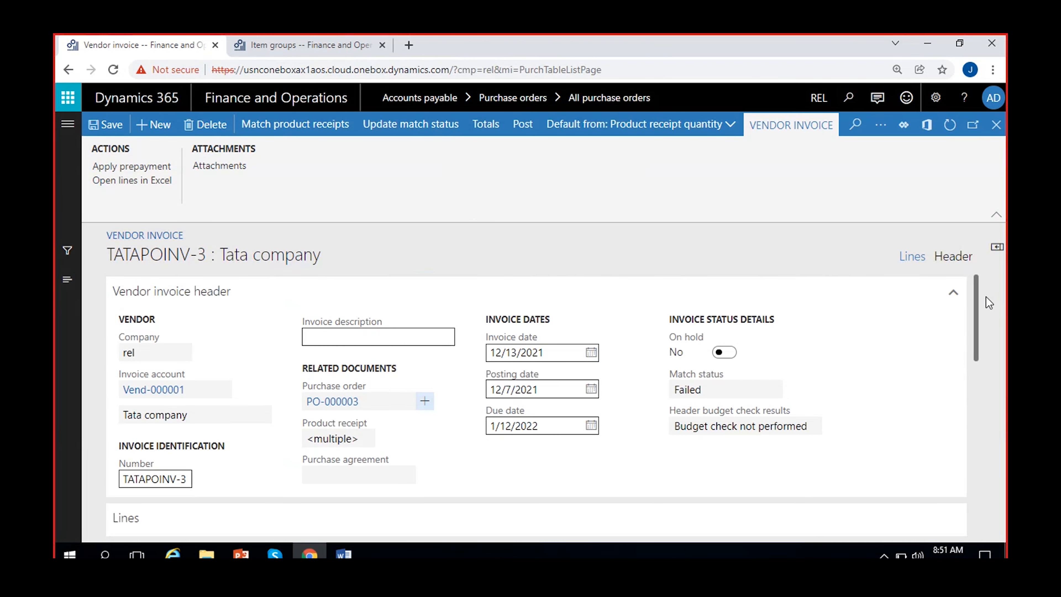
{"action": "left_click", "coordinate": [697, 388]}
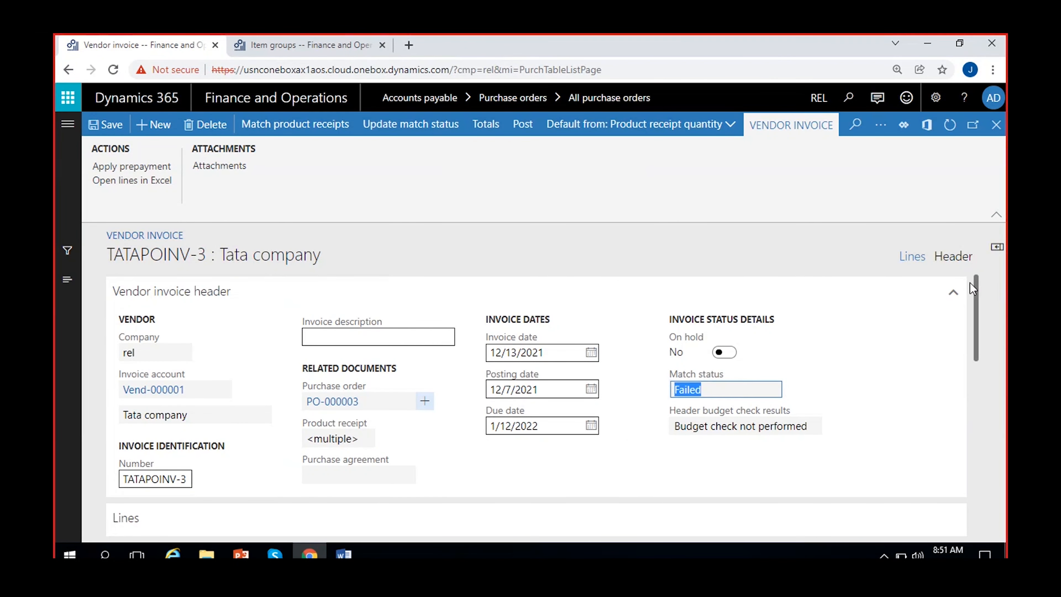
Match the invoice to 10 units of product receipt PRN-3 and exclude PRN-3.2 from the matching.
{"action": "left_click_drag", "start_coordinate": [975, 292], "coordinate": [973, 349]}
{"action": "left_click", "coordinate": [295, 133]}
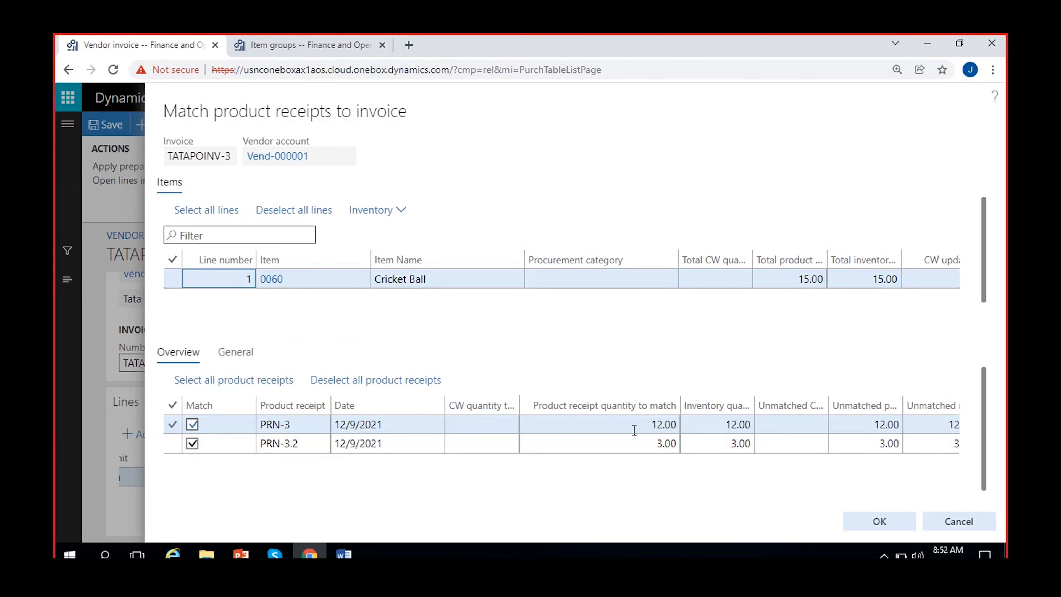
{"action": "left_click", "coordinate": [633, 421]}
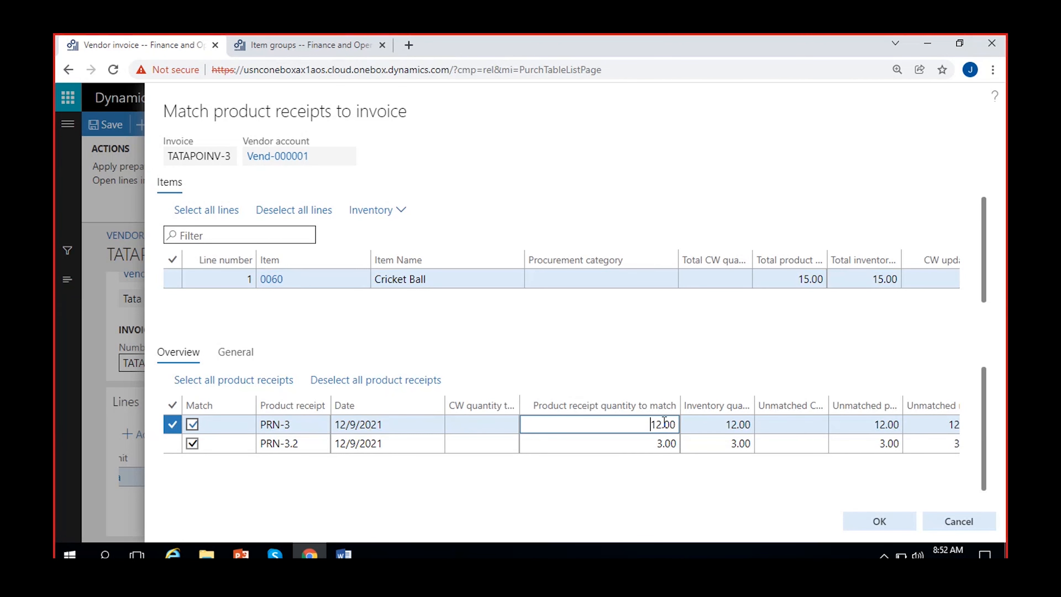
{"action": "key", "text": "BackSpace"}
{"action": "type", "text": "0"}
{"action": "left_click", "coordinate": [663, 442]}
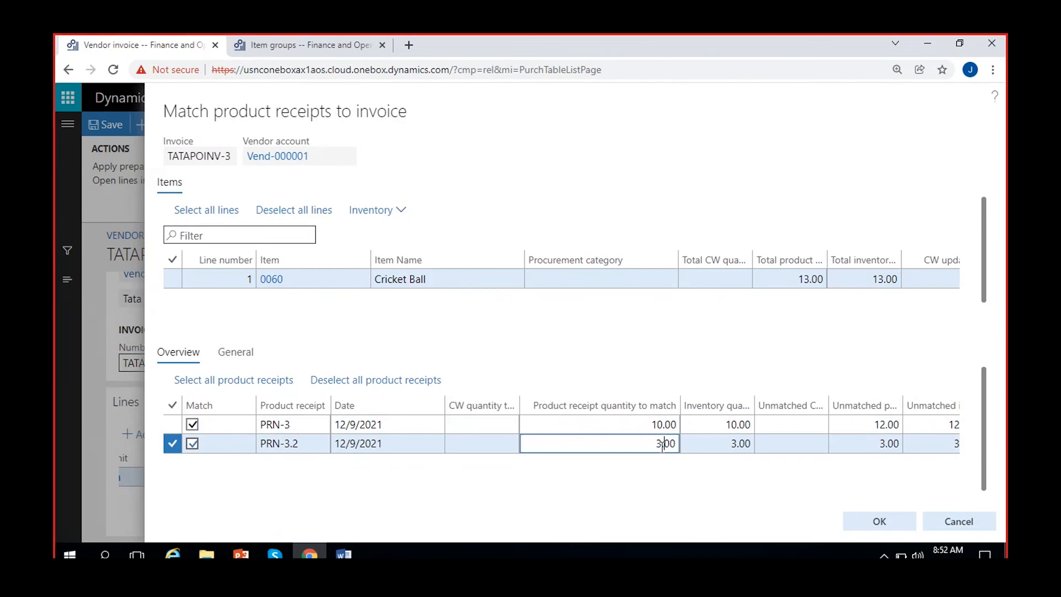
{"action": "left_click", "coordinate": [192, 444]}
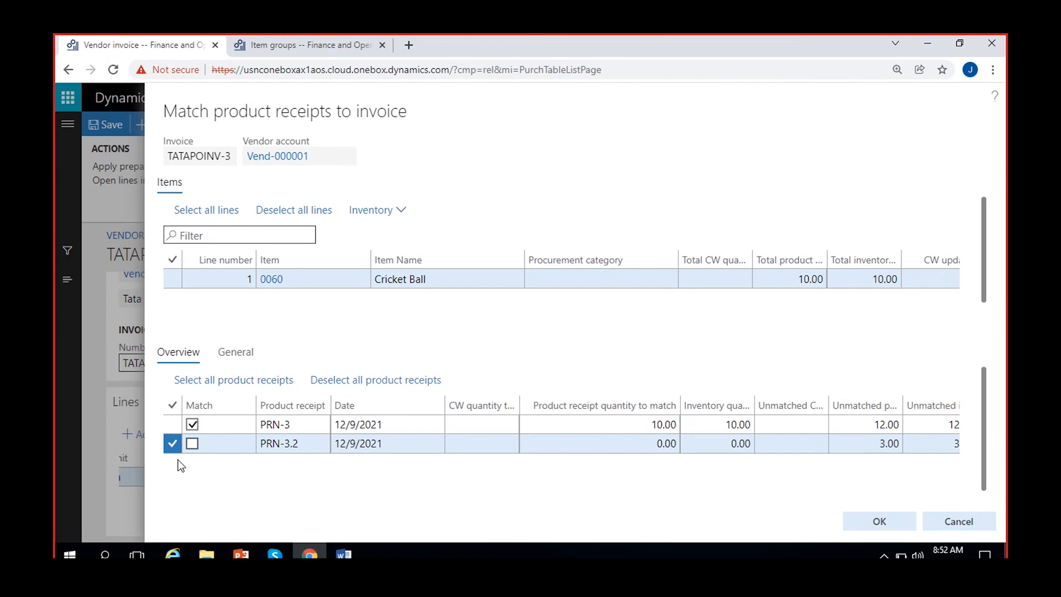
{"action": "left_click", "coordinate": [568, 421]}
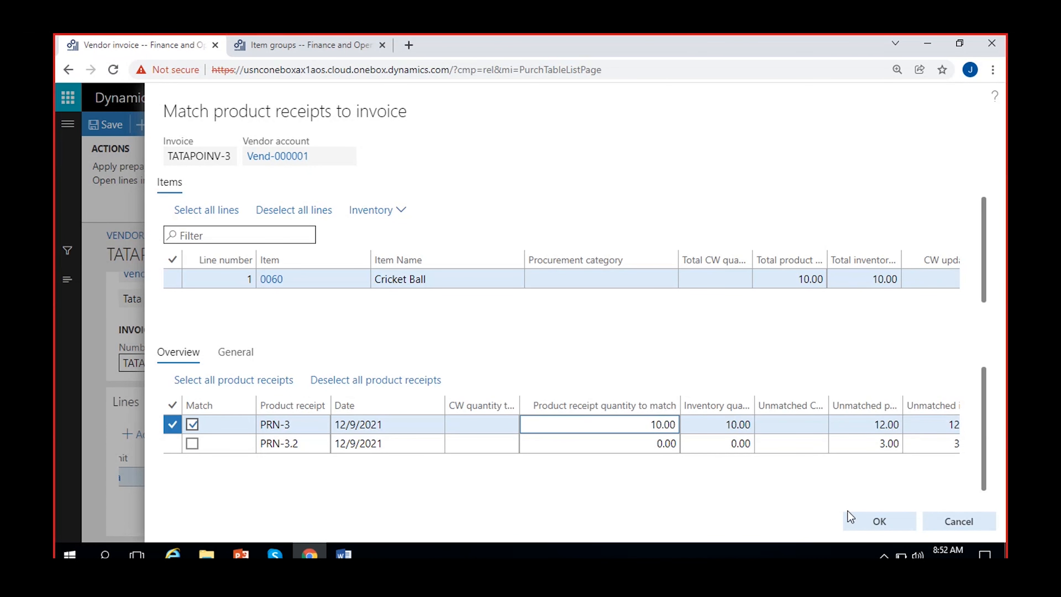
{"action": "left_click", "coordinate": [873, 520]}
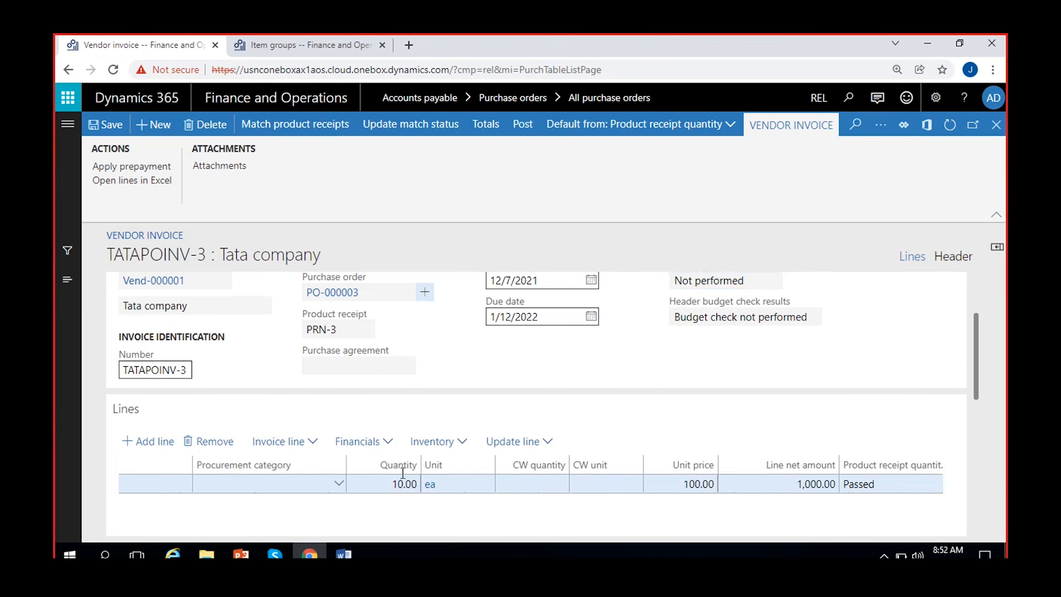
Update the match status again, check the line's matching results and post the vendor invoice.
{"action": "scroll", "coordinate": [485, 517], "scroll_direction": "right", "scroll_amount": 5}
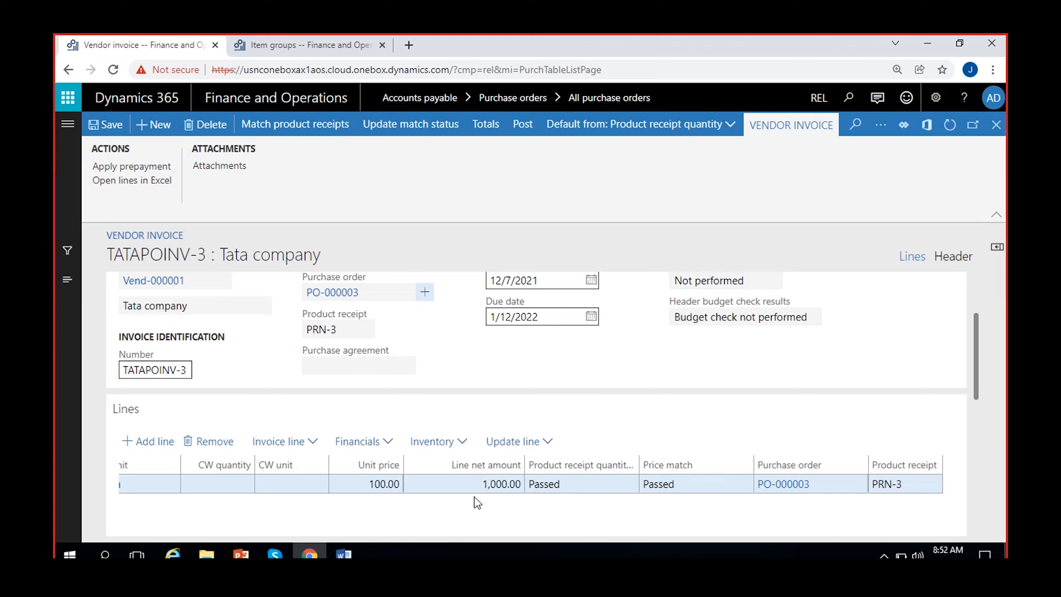
{"action": "left_click", "coordinate": [424, 130]}
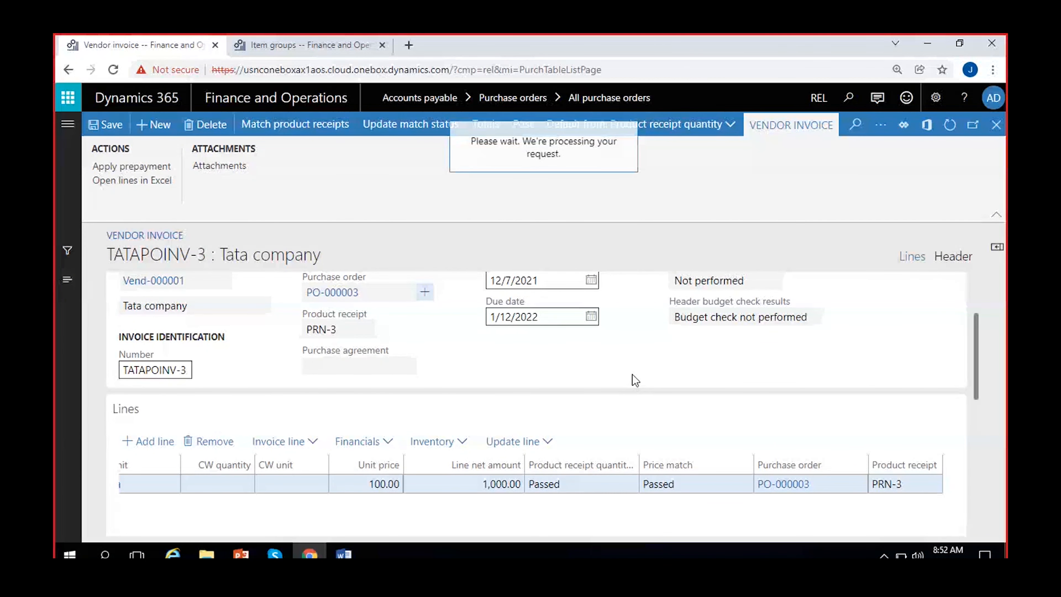
{"action": "double_click", "coordinate": [694, 280]}
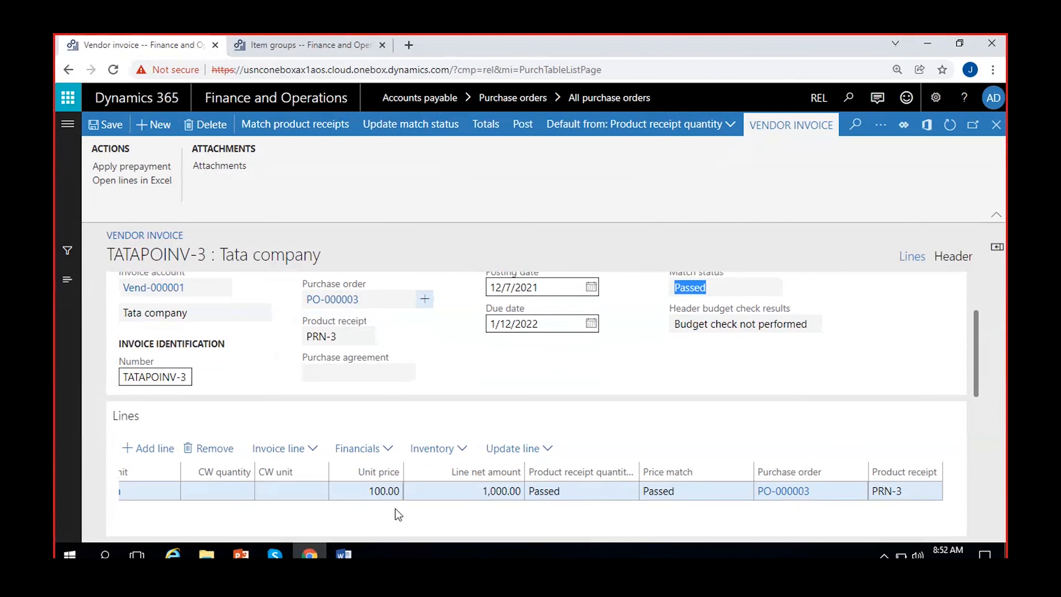
{"action": "left_click", "coordinate": [430, 523]}
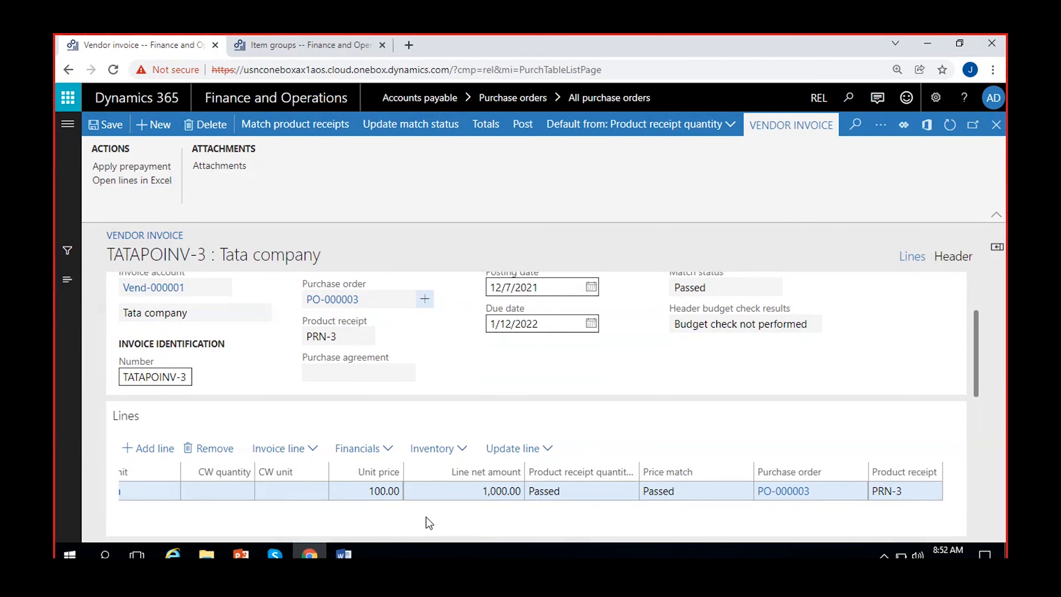
{"action": "scroll", "coordinate": [404, 514], "scroll_direction": "left", "scroll_amount": 5}
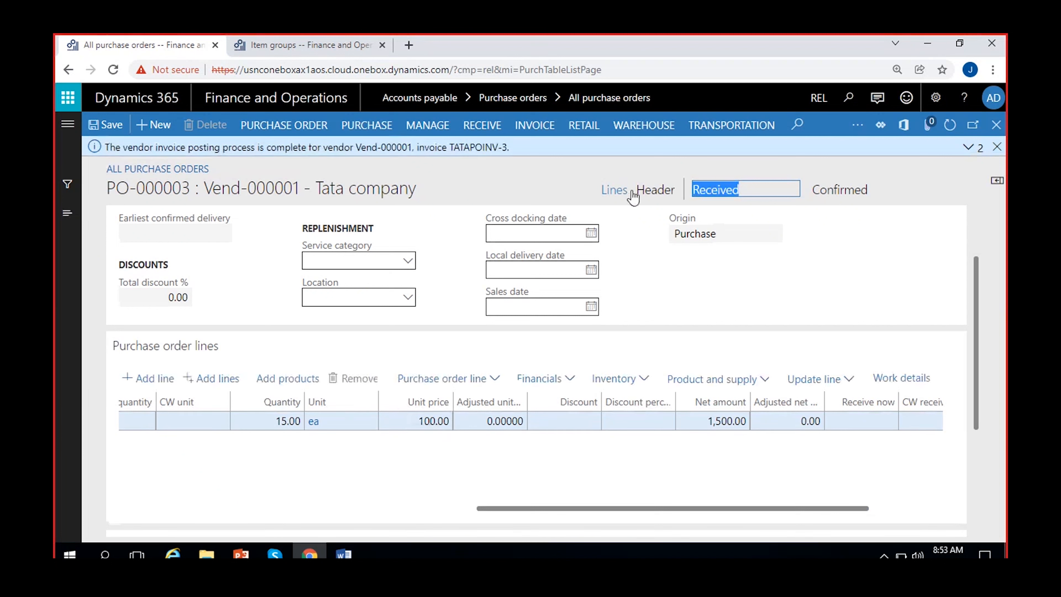
Review and dismiss the posting messages, and check the status of the Tata company purchase order.
{"action": "left_click", "coordinate": [969, 147]}
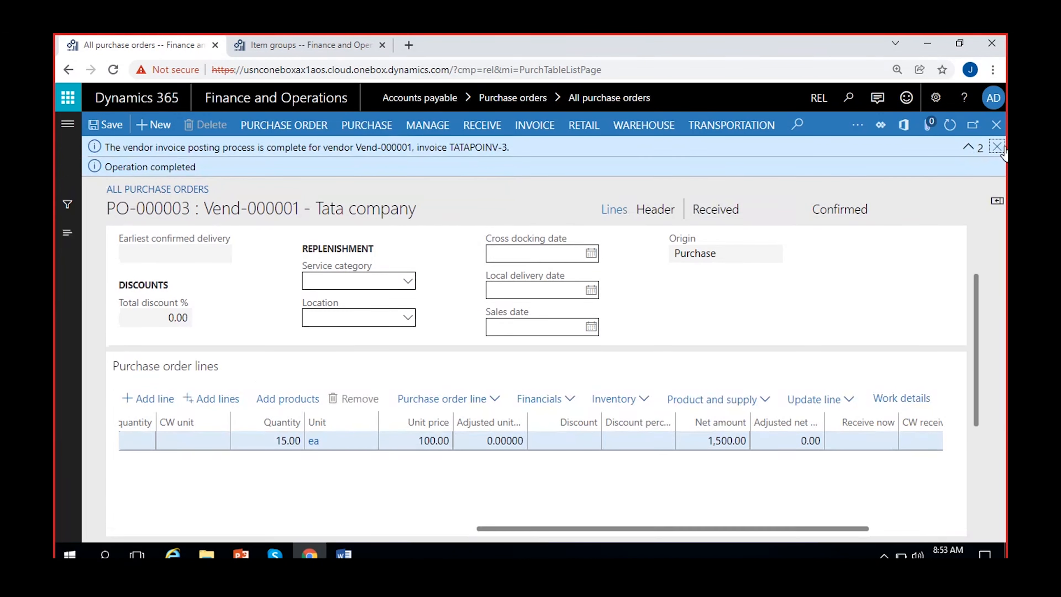
{"action": "left_click", "coordinate": [997, 147]}
{"action": "left_click", "coordinate": [708, 170]}
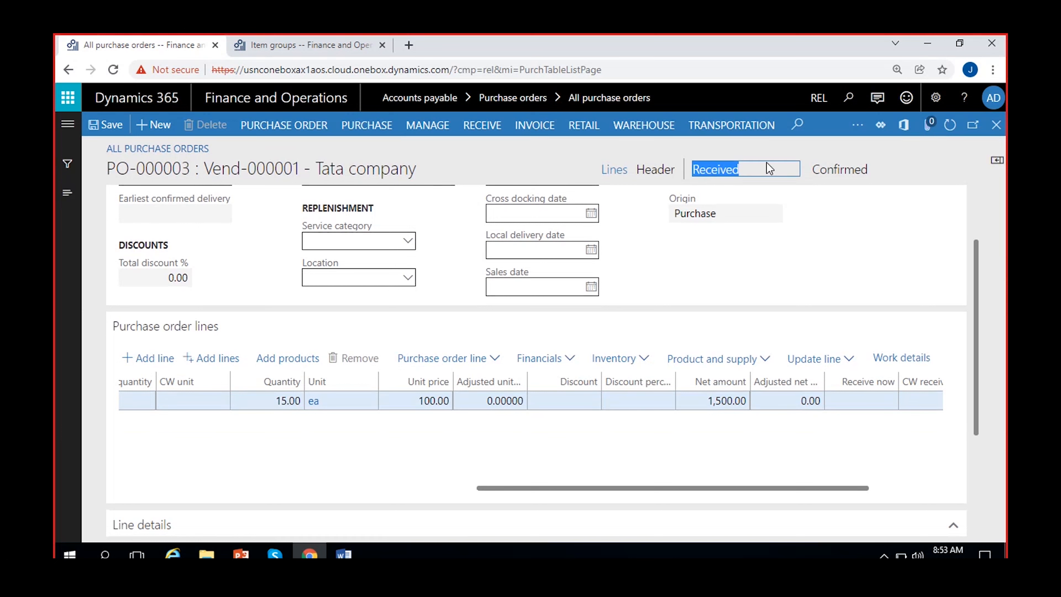
{"action": "left_click", "coordinate": [750, 169]}
Create another vendor invoice from the purchase order with number TATAPOINV-3.2 and invoice date 12/14/2021.
{"action": "left_click", "coordinate": [523, 131]}
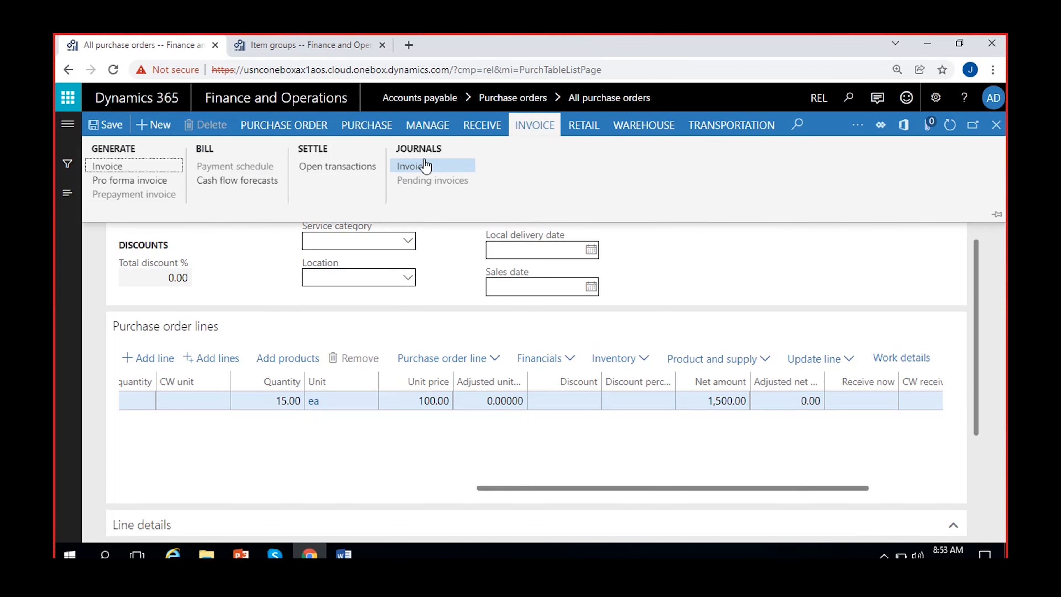
{"action": "left_click", "coordinate": [120, 168]}
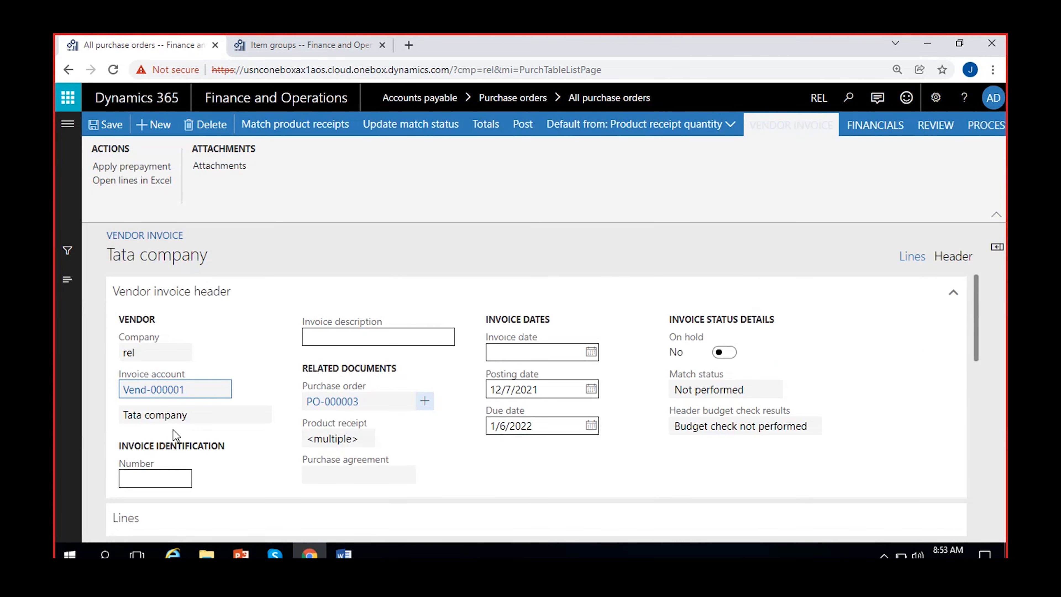
{"action": "type", "text": "TATA"}
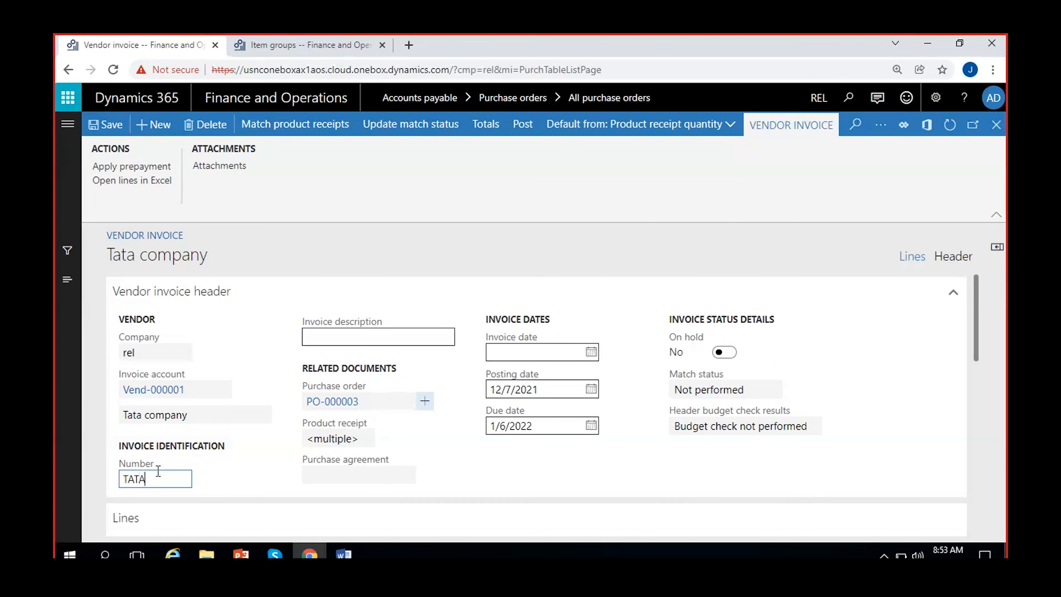
{"action": "type", "text": "POINV-"}
{"action": "type", "text": "001"}
{"action": "left_click", "coordinate": [230, 463]}
{"action": "left_click", "coordinate": [591, 352]}
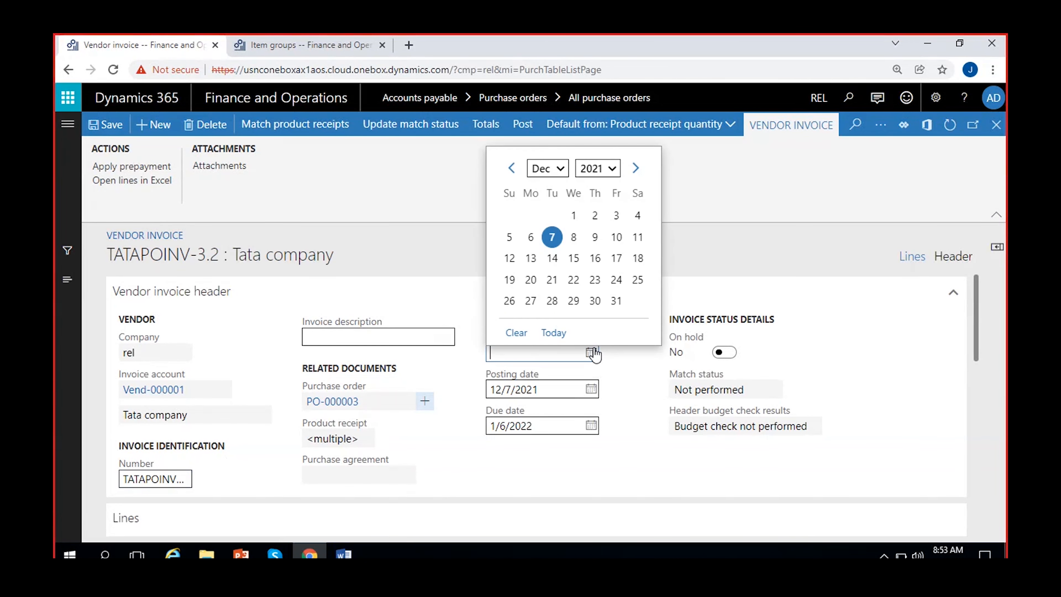
{"action": "left_click", "coordinate": [552, 258]}
Open the product receipt matching for invoice TATAPOINV-3.2 and review the quantities to match for PRN-3 and PRN-3.2.
{"action": "scroll", "coordinate": [450, 379], "scroll_direction": "down", "scroll_amount": 5}
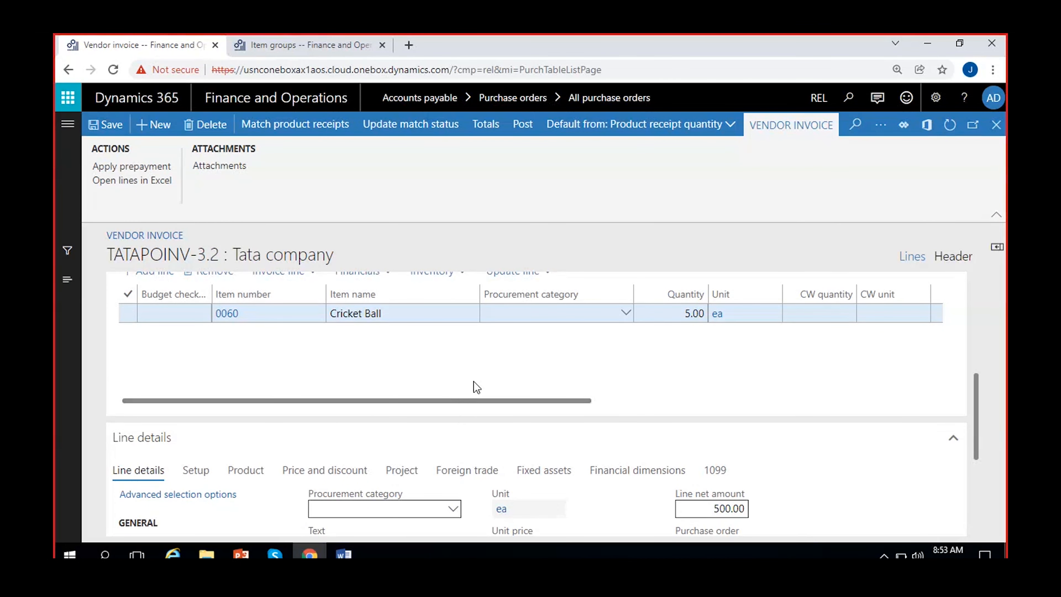
{"action": "scroll", "coordinate": [973, 416], "scroll_direction": "up", "scroll_amount": 3}
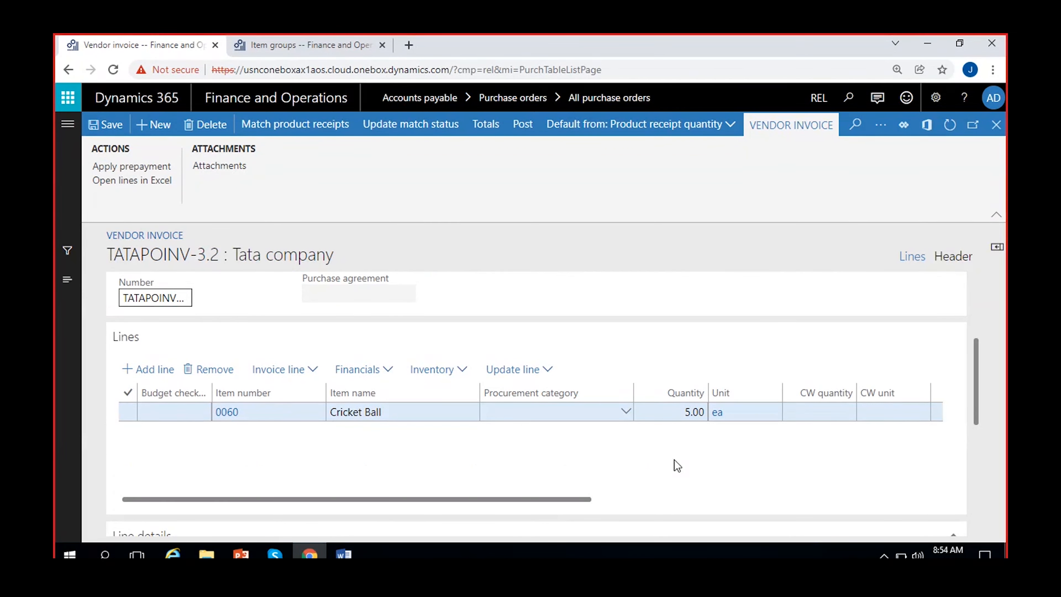
{"action": "left_click", "coordinate": [301, 126]}
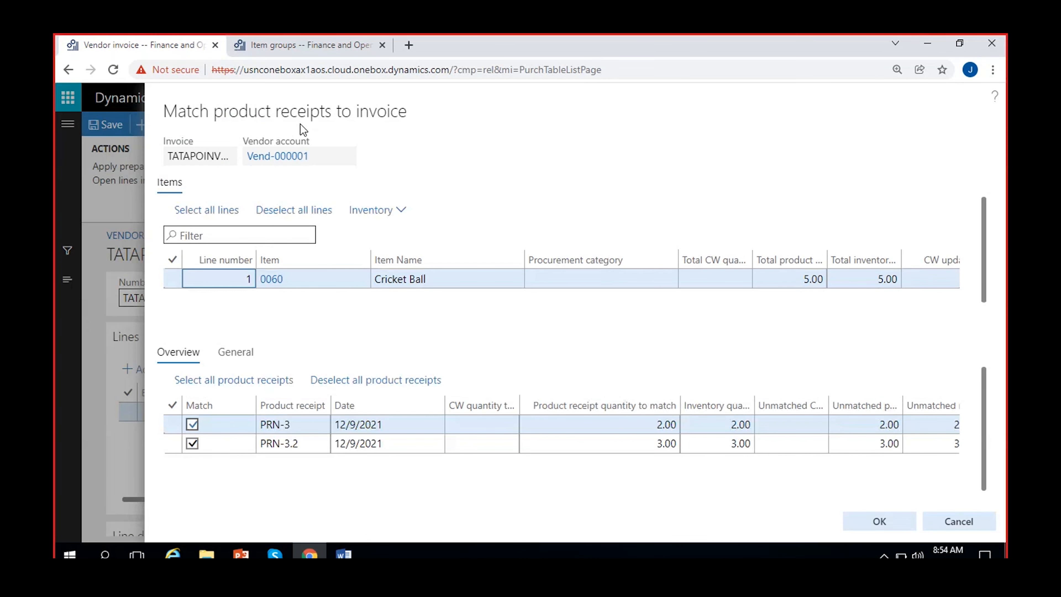
{"action": "left_click", "coordinate": [584, 426]}
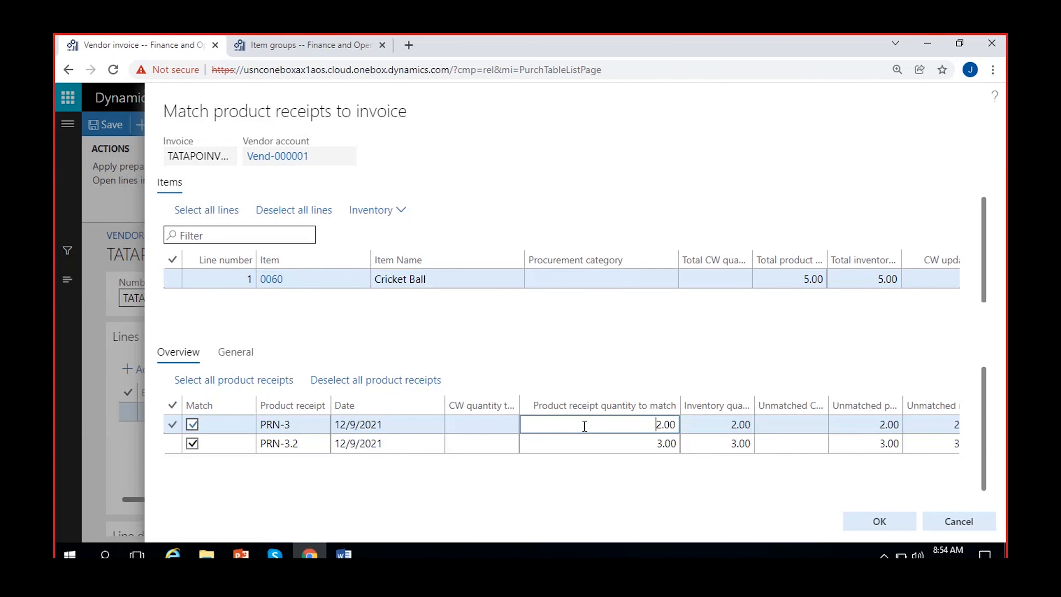
{"action": "left_click", "coordinate": [586, 447]}
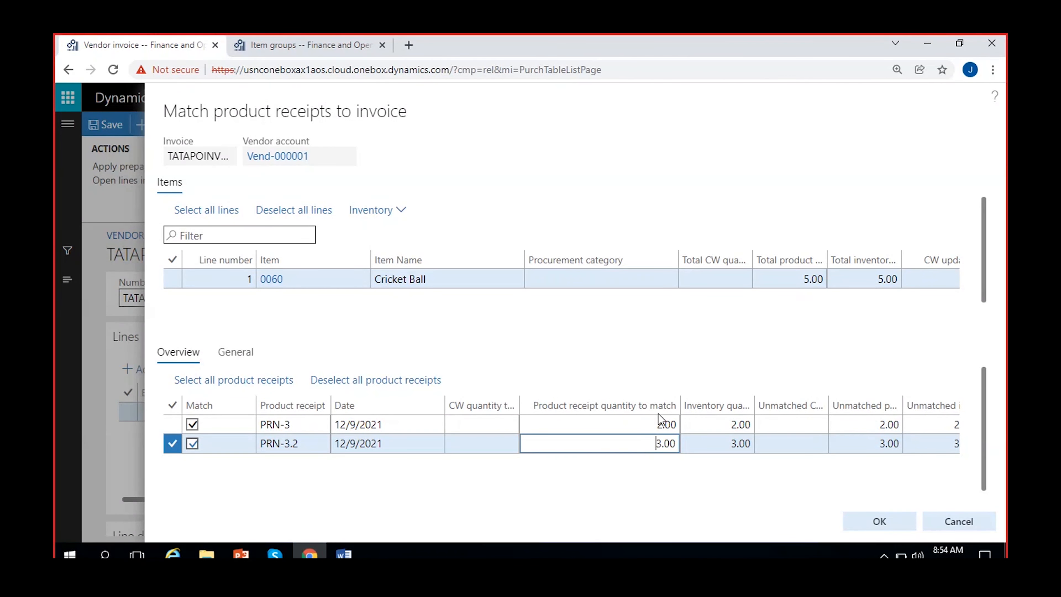
{"action": "left_click", "coordinate": [652, 423]}
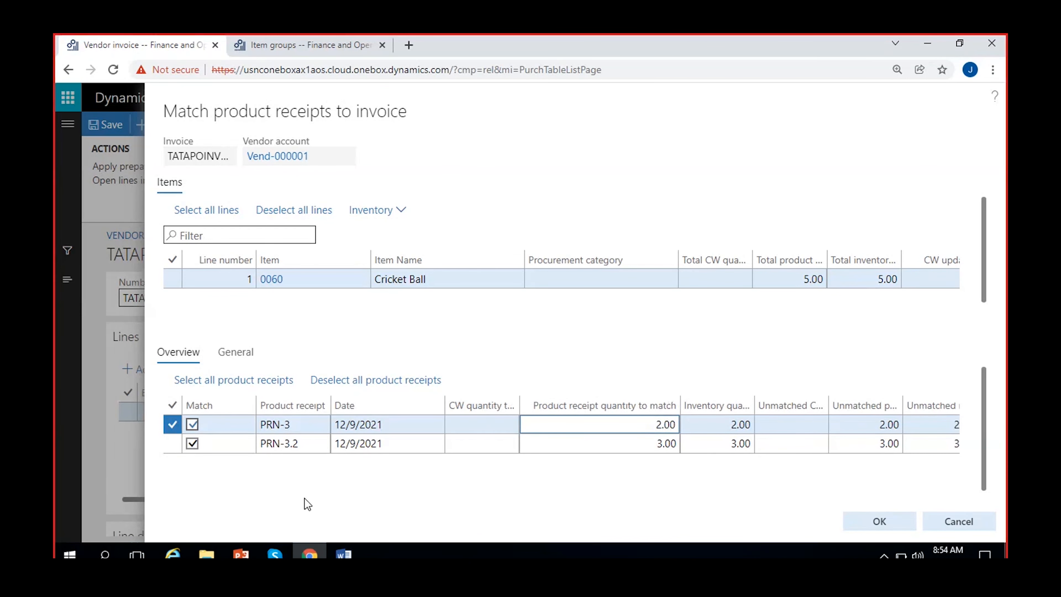
{"action": "left_click", "coordinate": [192, 443]}
{"action": "left_click", "coordinate": [192, 443]}
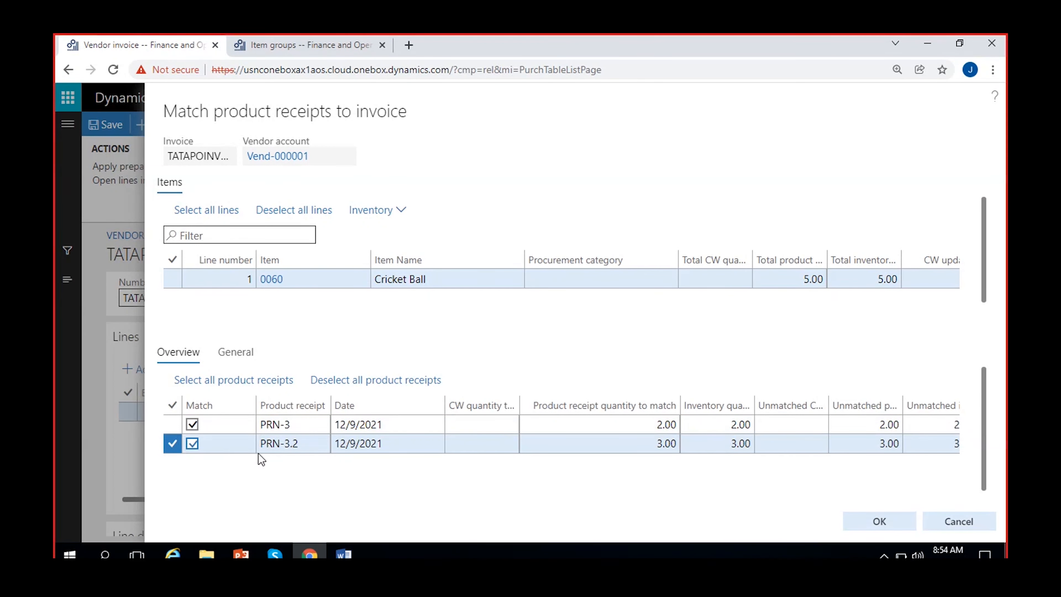
Set the quantity to match for product receipt PRN-3.2 to 1 and accept updating the invoice quantity.
{"action": "left_click", "coordinate": [664, 444]}
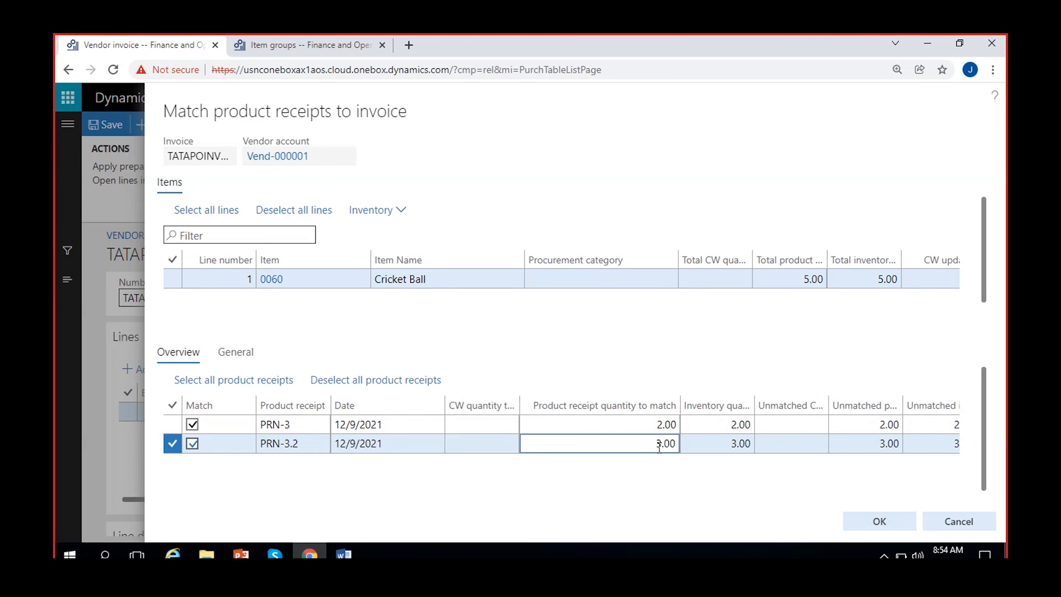
{"action": "key", "text": "Delete"}
{"action": "type", "text": "1"}
{"action": "left_click", "coordinate": [651, 467]}
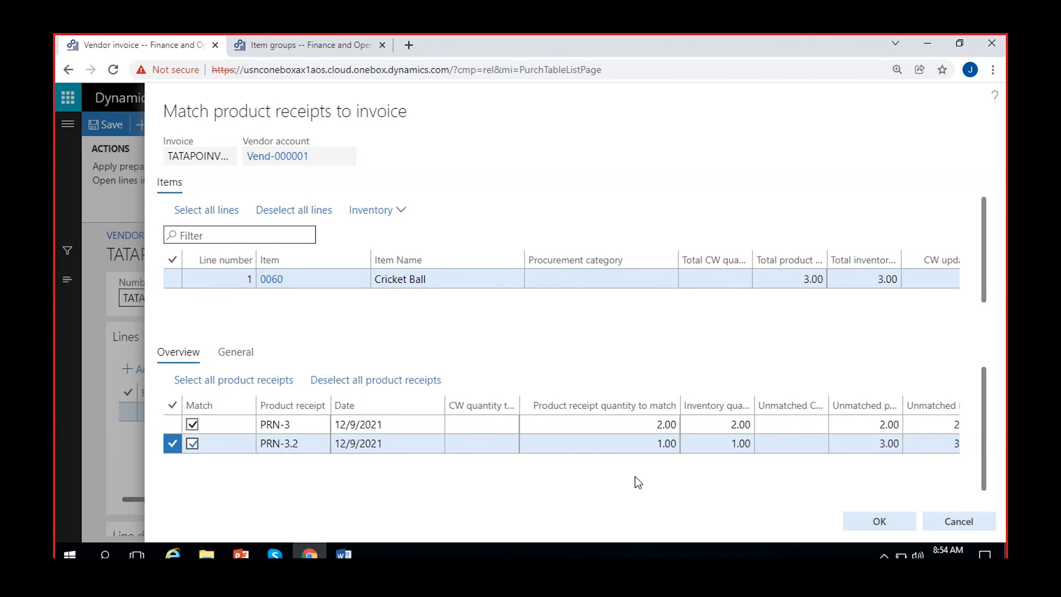
{"action": "left_click", "coordinate": [878, 519]}
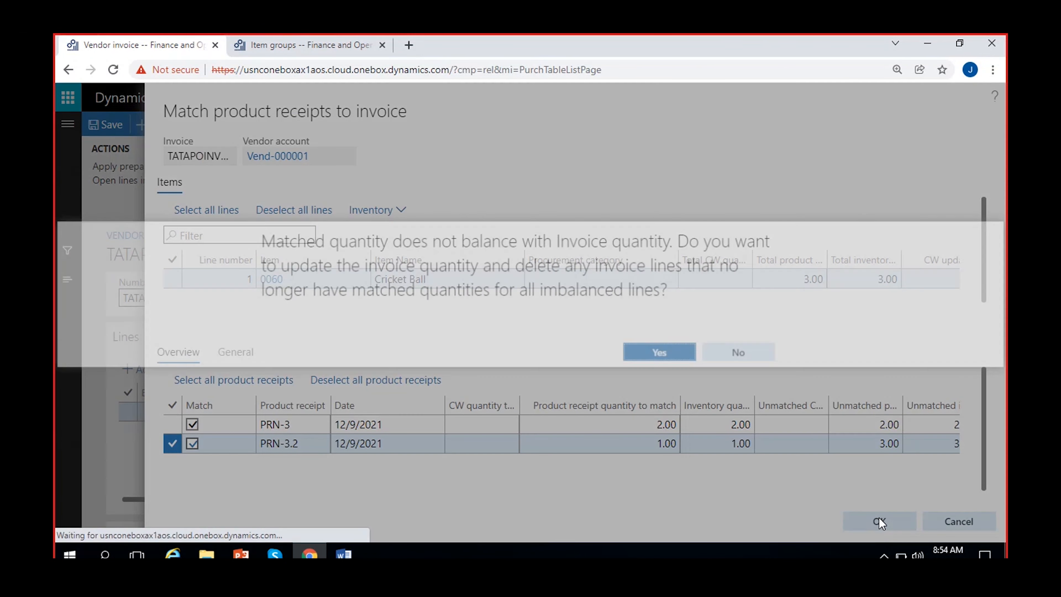
{"action": "left_click", "coordinate": [681, 355]}
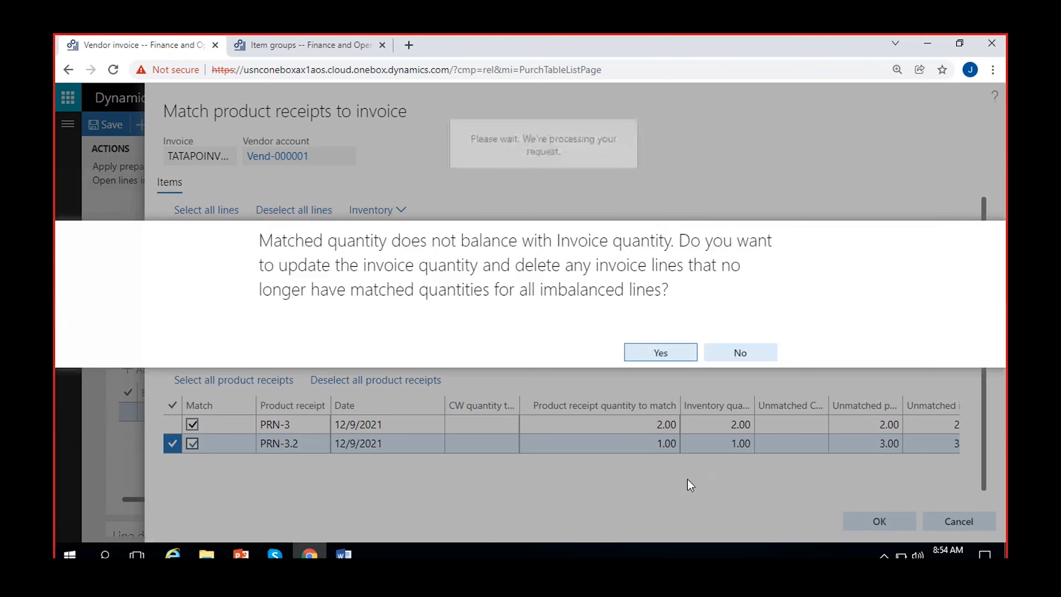
Check the invoice line's matching results, update the match status and post vendor invoice TATAPOINV-3.2.
{"action": "scroll", "coordinate": [586, 464], "scroll_direction": "down", "scroll_amount": 5}
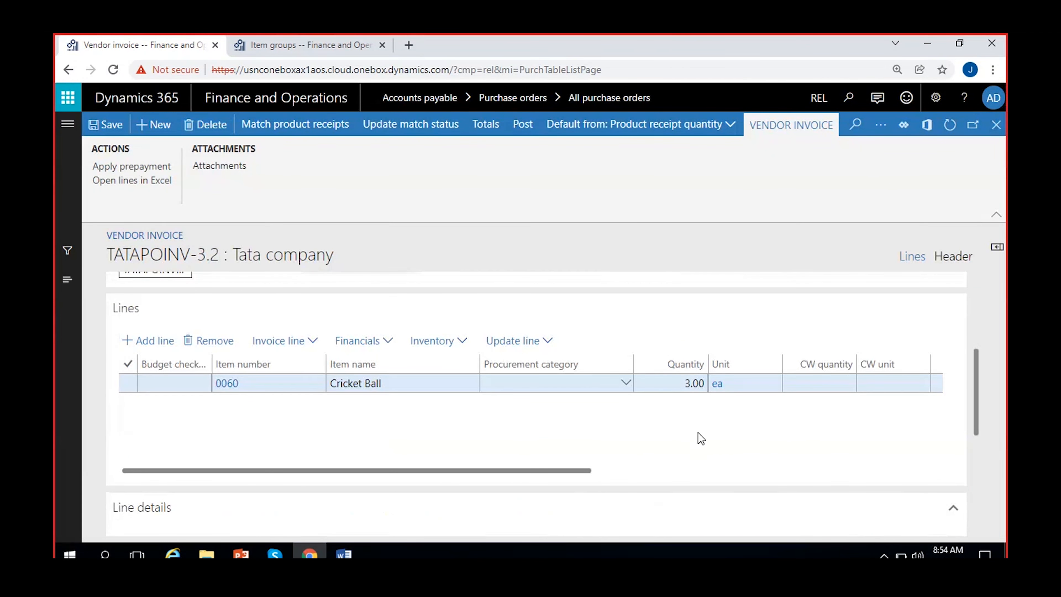
{"action": "scroll", "coordinate": [840, 422], "scroll_direction": "right", "scroll_amount": 5}
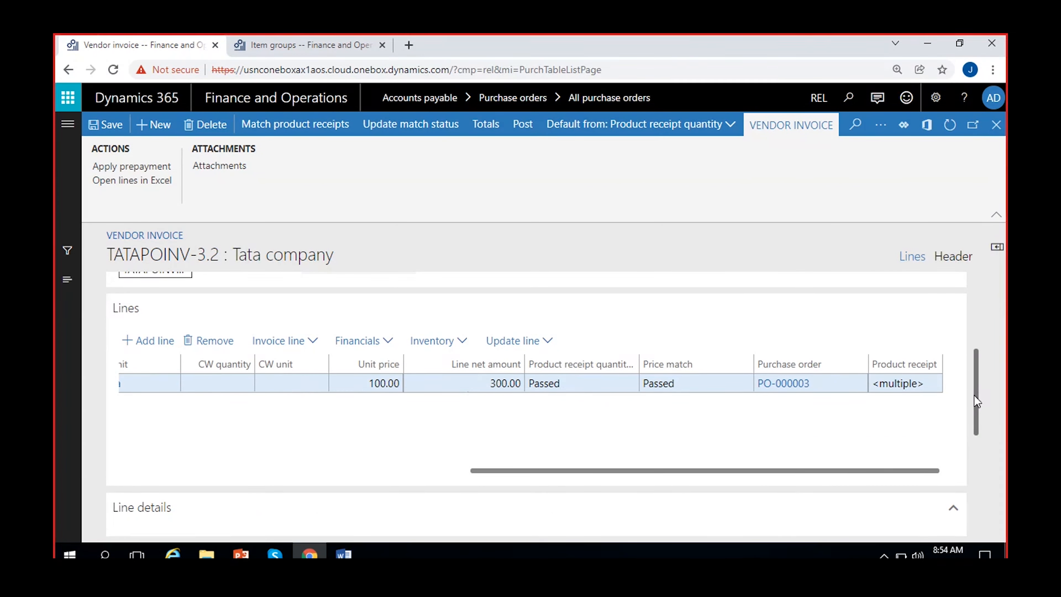
{"action": "left_click_drag", "start_coordinate": [976, 394], "coordinate": [980, 312]}
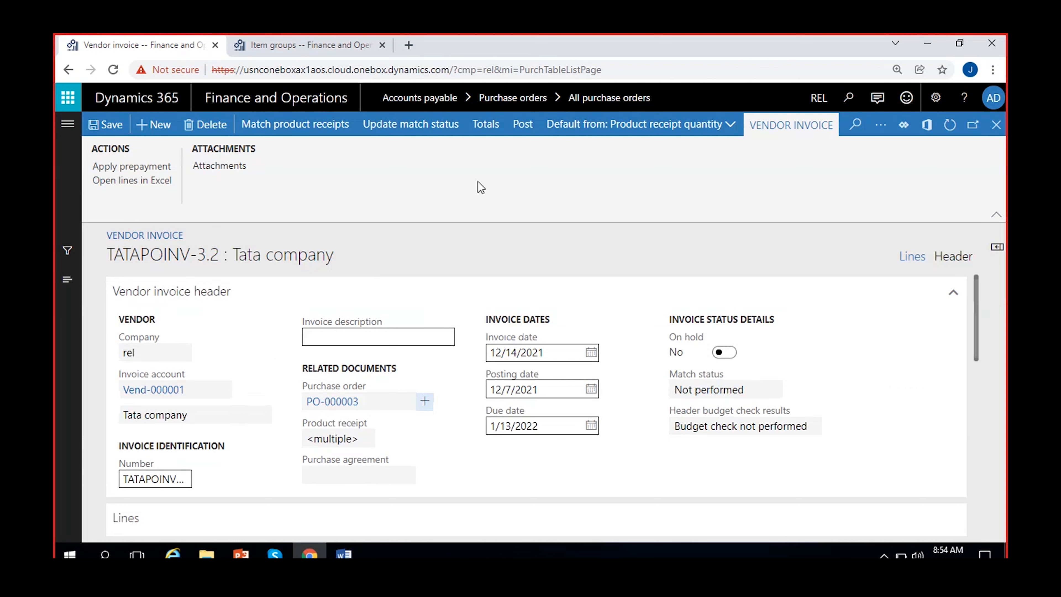
{"action": "left_click", "coordinate": [427, 131]}
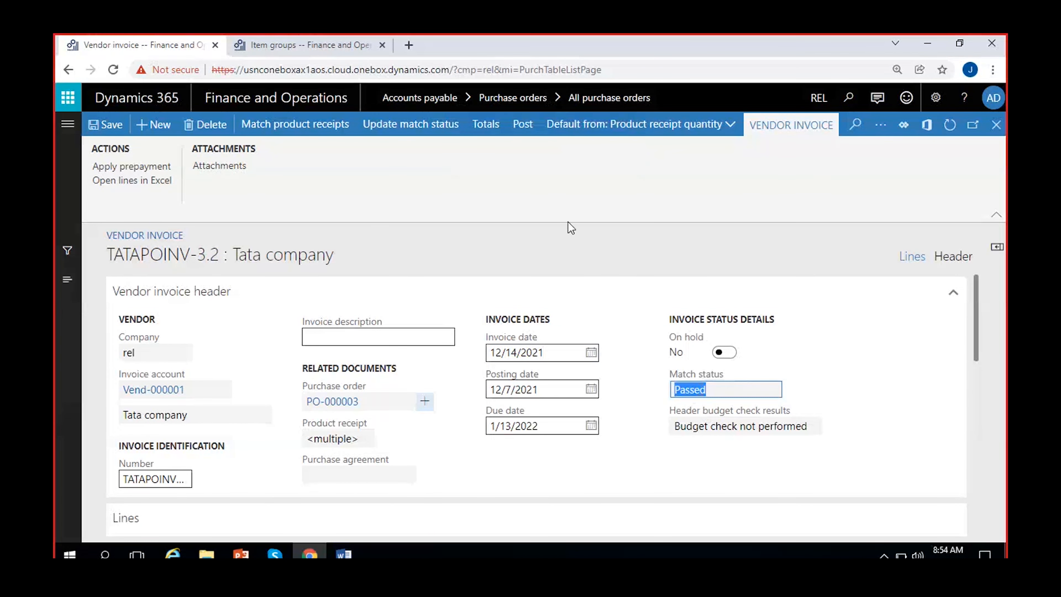
{"action": "left_click", "coordinate": [522, 134]}
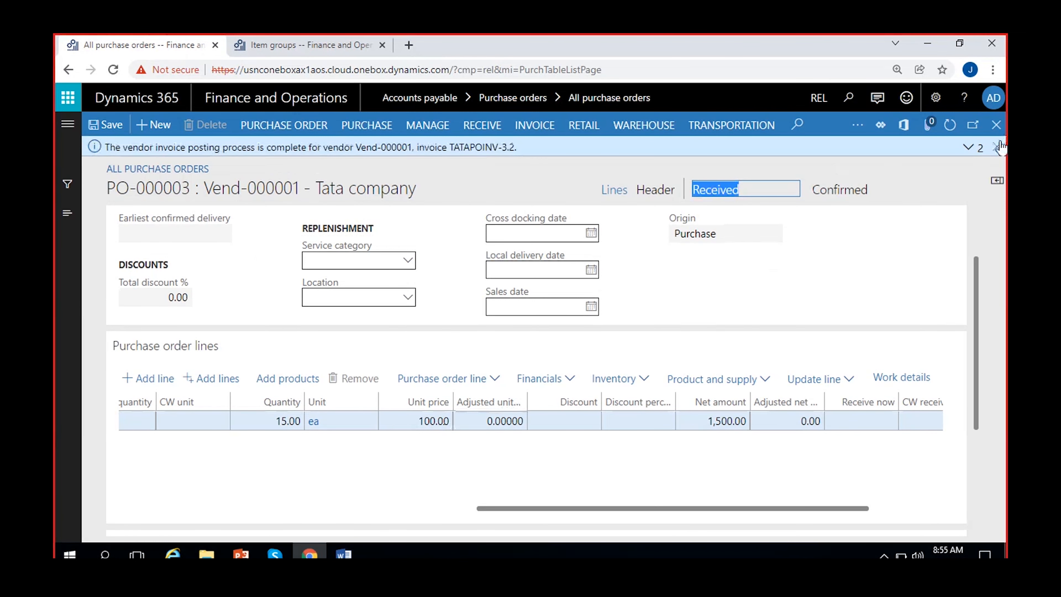
Check the Tata company purchase order's status and create a further vendor invoice from it with number TATAPOINV-3.3.
{"action": "left_click", "coordinate": [714, 171]}
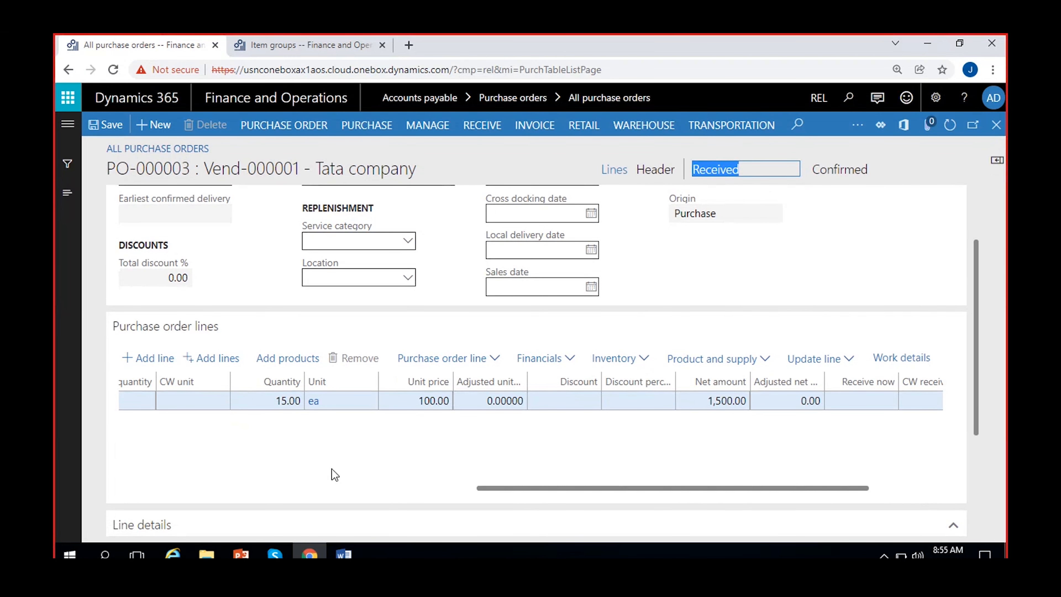
{"action": "left_click", "coordinate": [446, 457]}
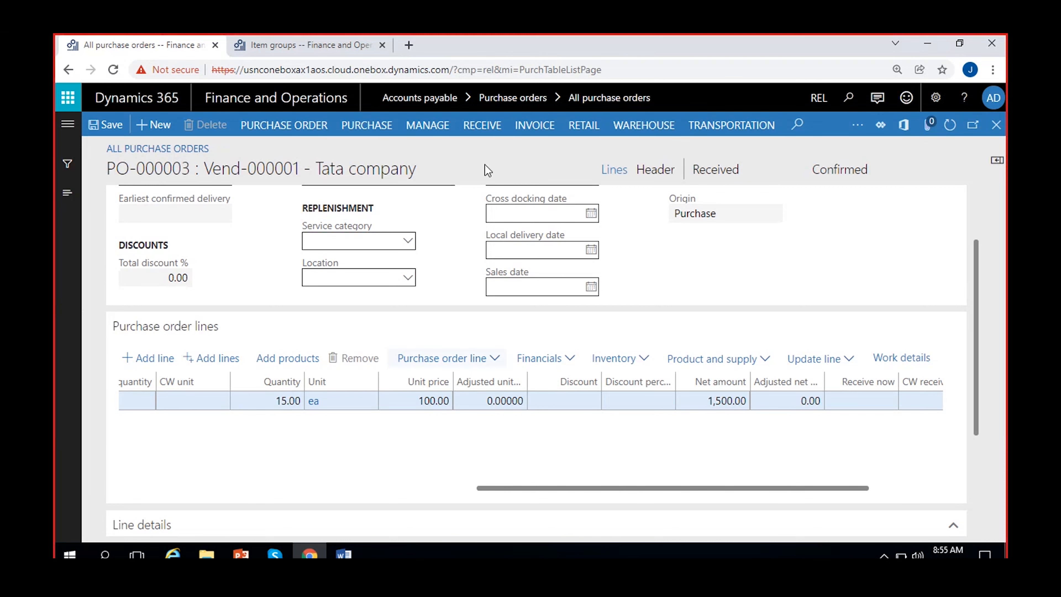
{"action": "left_click", "coordinate": [533, 134]}
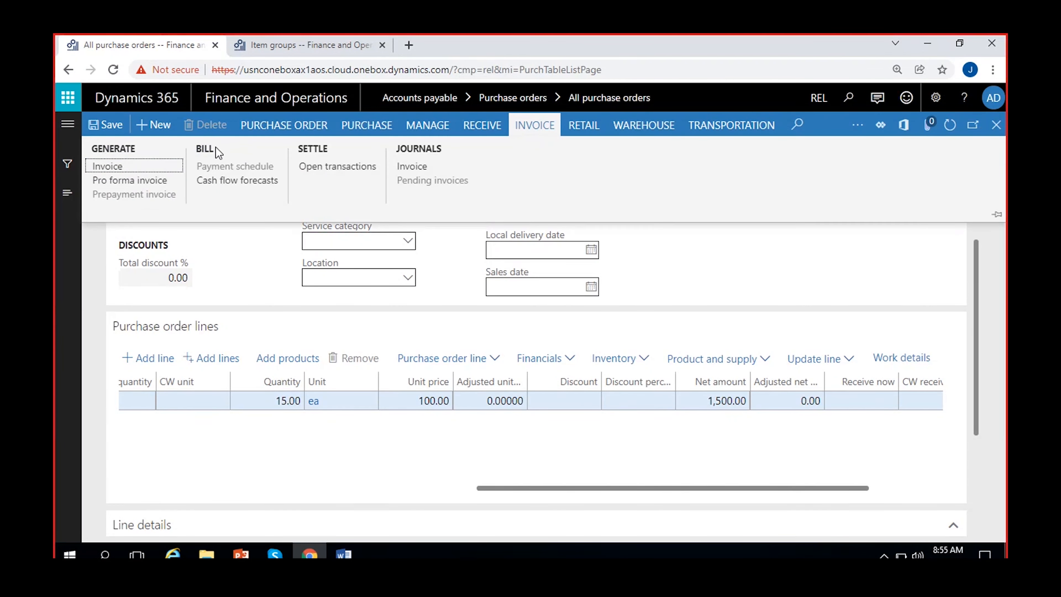
{"action": "left_click", "coordinate": [131, 168]}
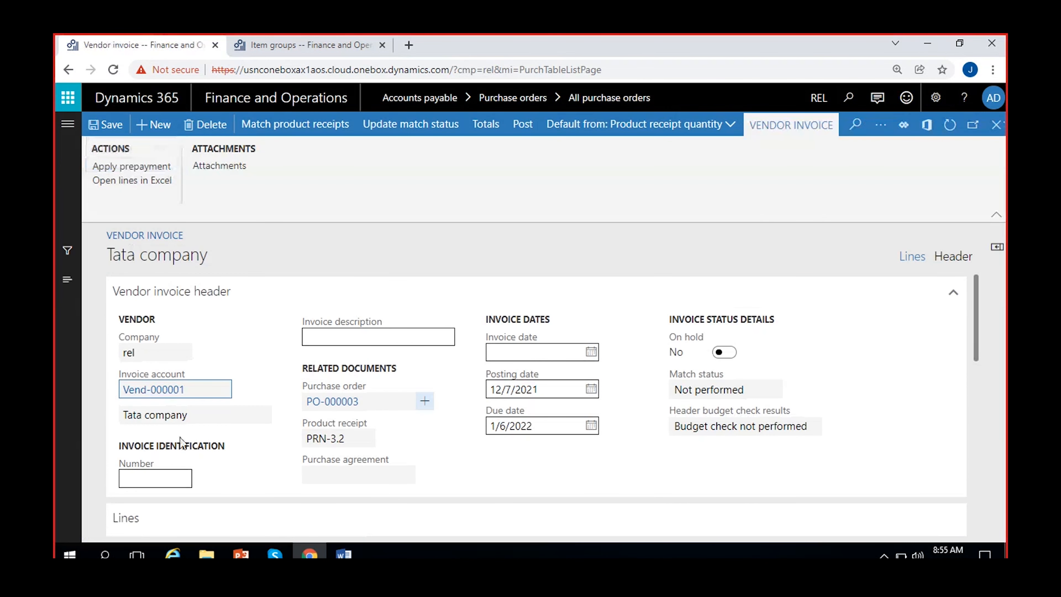
{"action": "left_click", "coordinate": [168, 472]}
{"action": "type", "text": "TATA"}
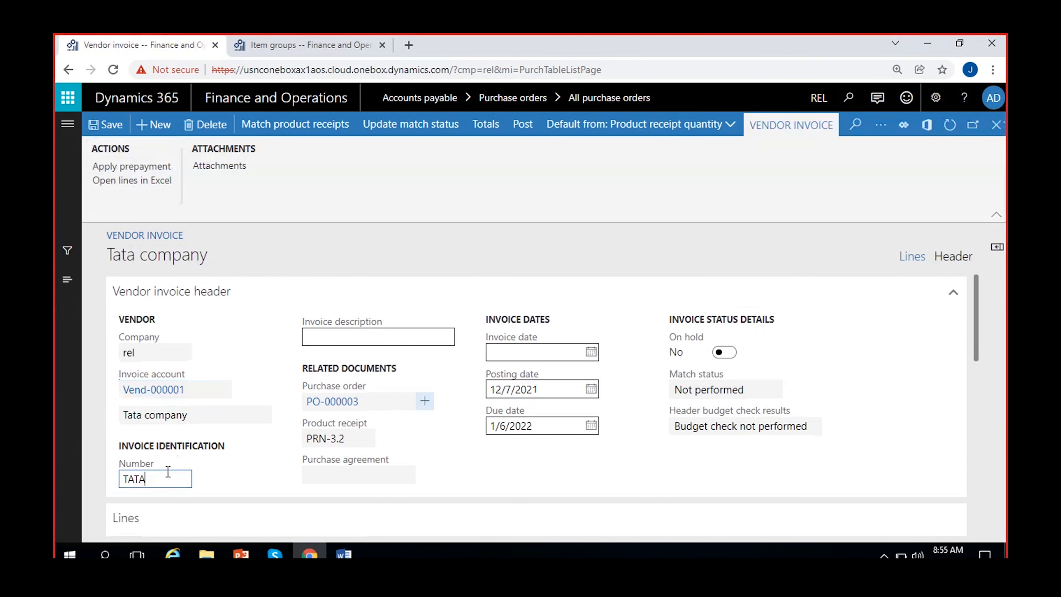
{"action": "type", "text": "POINV-3.3"}
{"action": "left_click", "coordinate": [226, 464]}
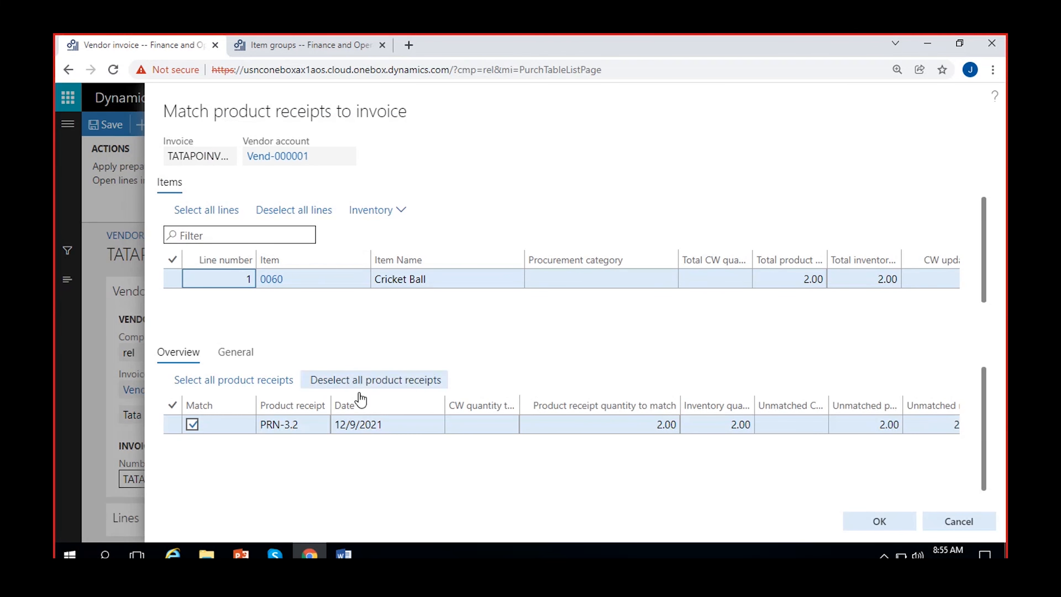
Confirm matching the invoice to 2 units of product receipt PRN-3.2 and check the line's price and matching results.
{"action": "left_click", "coordinate": [305, 424]}
{"action": "left_click", "coordinate": [645, 424]}
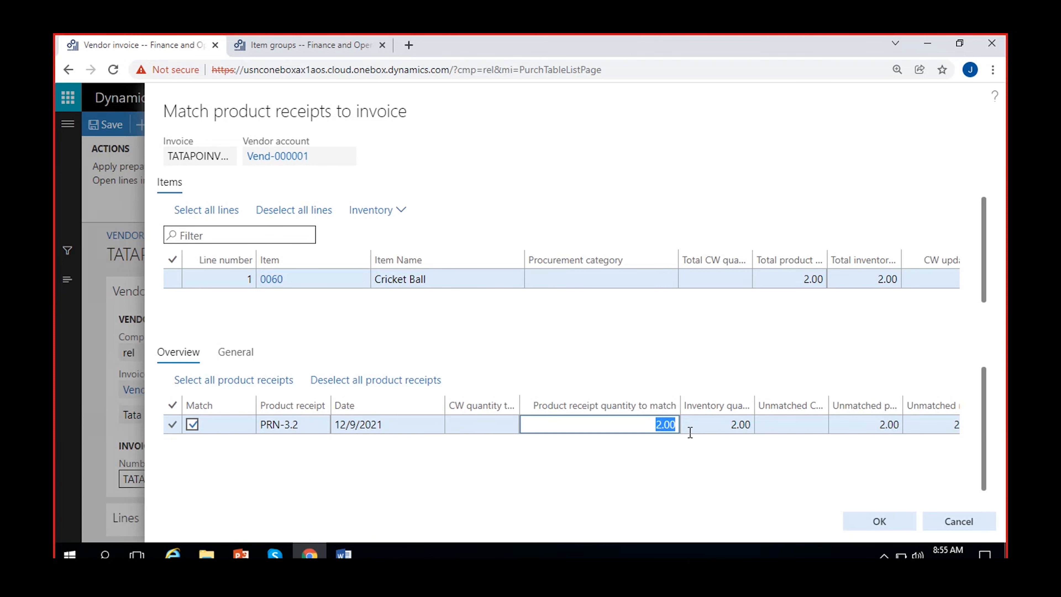
{"action": "left_click", "coordinate": [669, 443]}
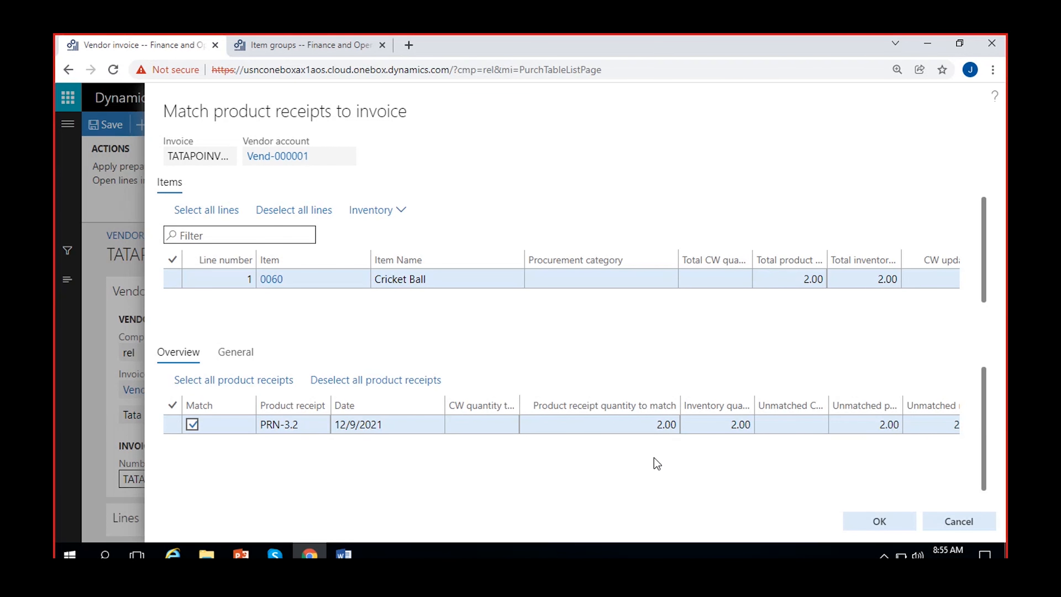
{"action": "left_click", "coordinate": [879, 519]}
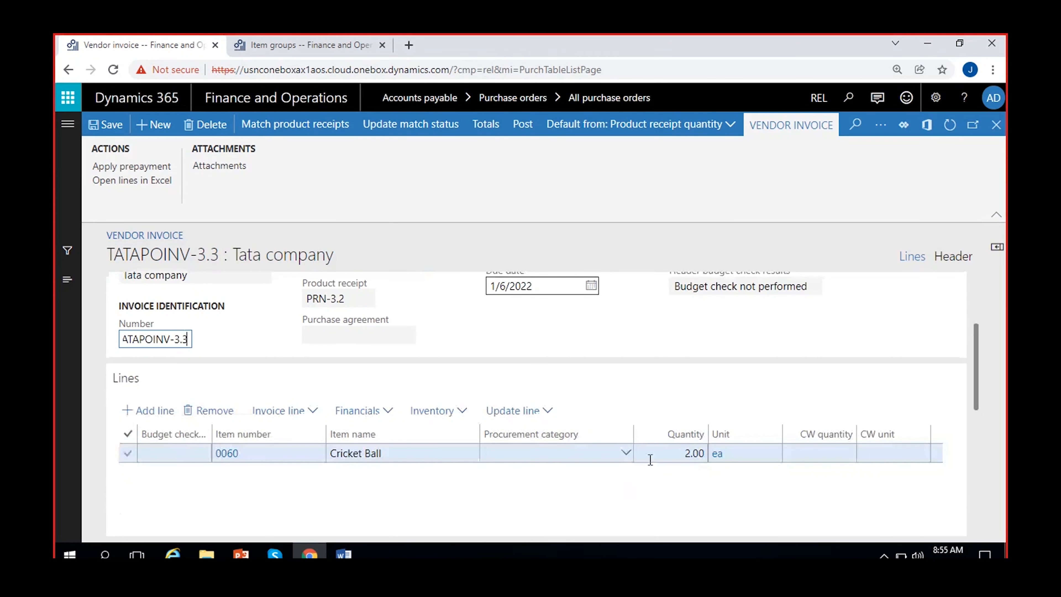
{"action": "scroll", "coordinate": [723, 478], "scroll_direction": "right", "scroll_amount": 5}
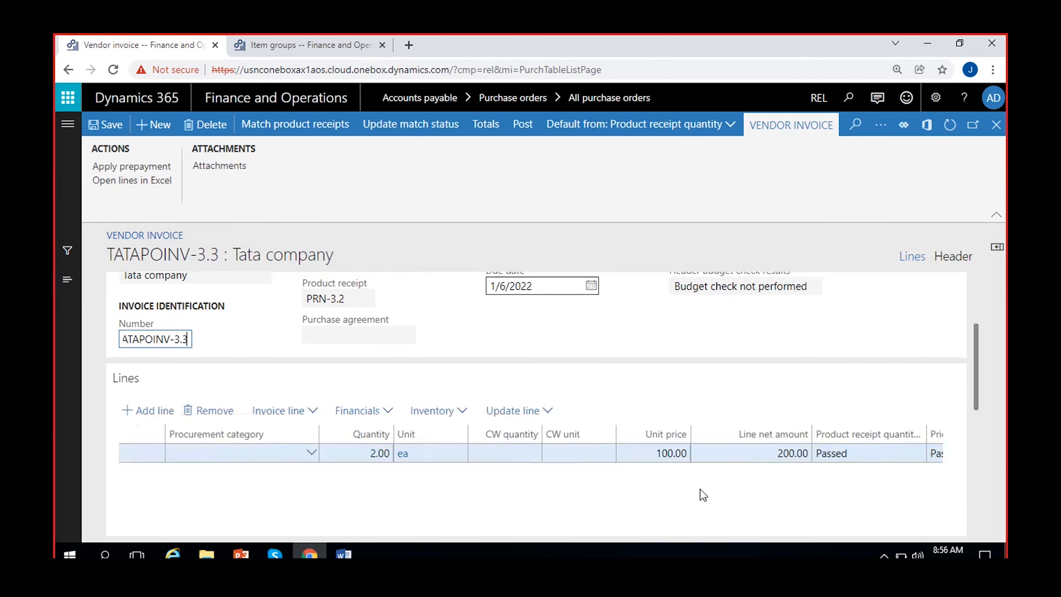
{"action": "scroll", "coordinate": [760, 484], "scroll_direction": "right", "scroll_amount": 5}
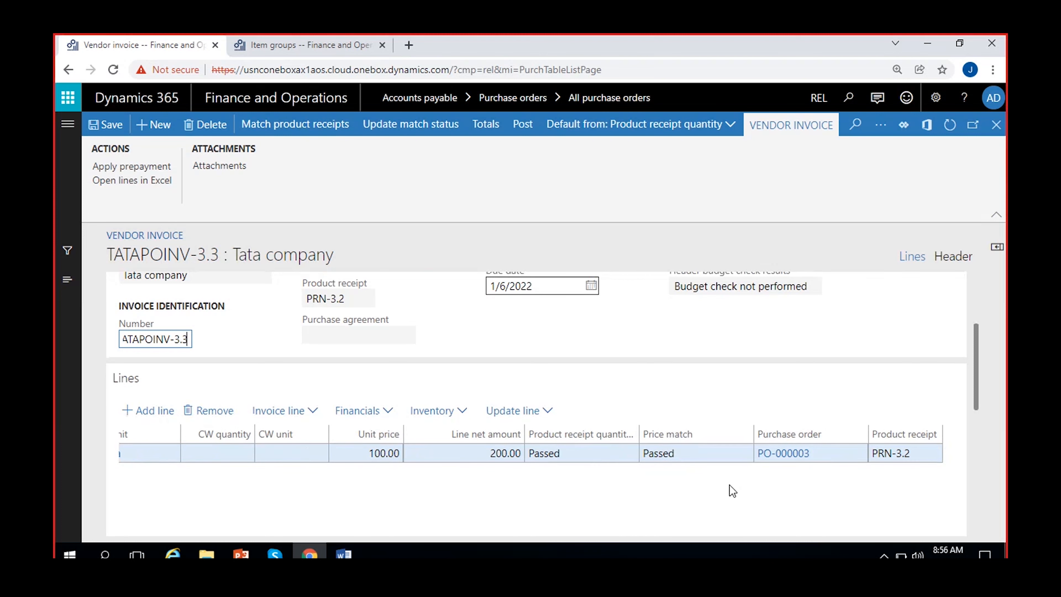
{"action": "scroll", "coordinate": [729, 485], "scroll_direction": "left", "scroll_amount": 5}
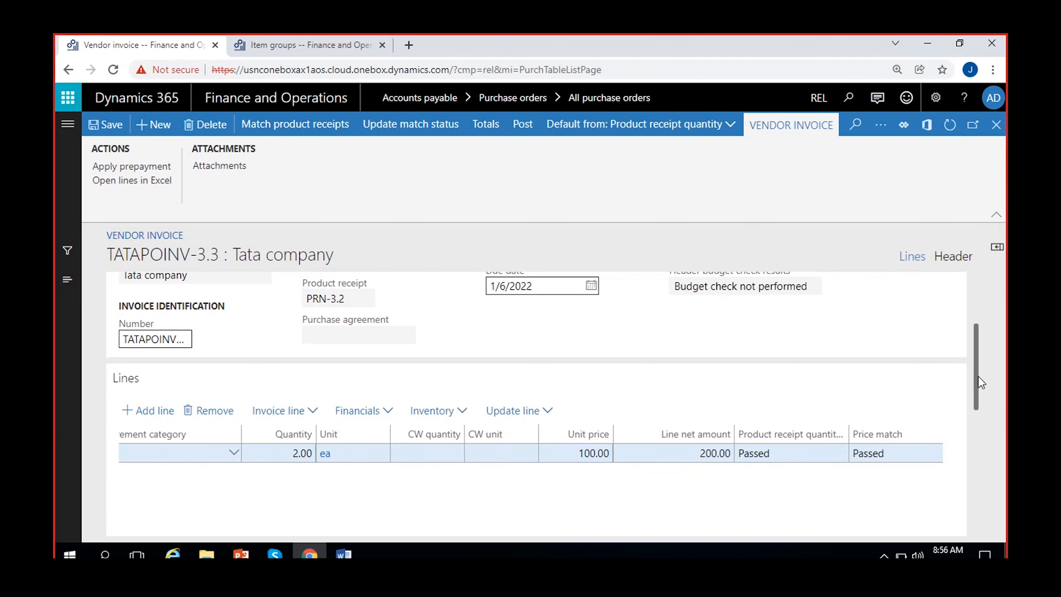
Set the invoice date to 12/15/2021, update the match status and post vendor invoice TATAPOINV-3.3.
{"action": "left_click_drag", "start_coordinate": [979, 377], "coordinate": [986, 320]}
{"action": "left_click", "coordinate": [591, 352]}
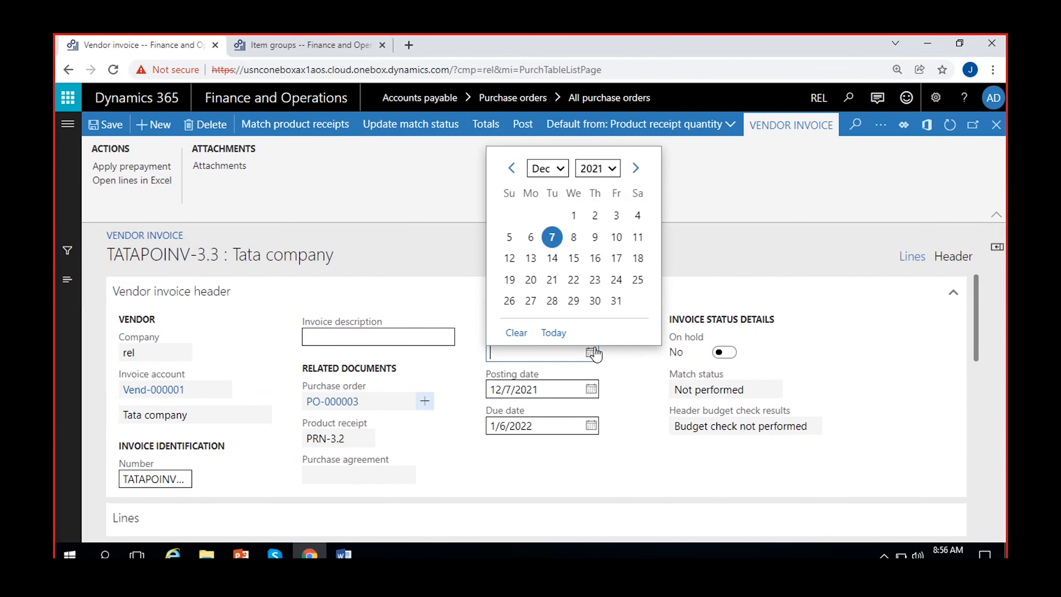
{"action": "left_click", "coordinate": [574, 257]}
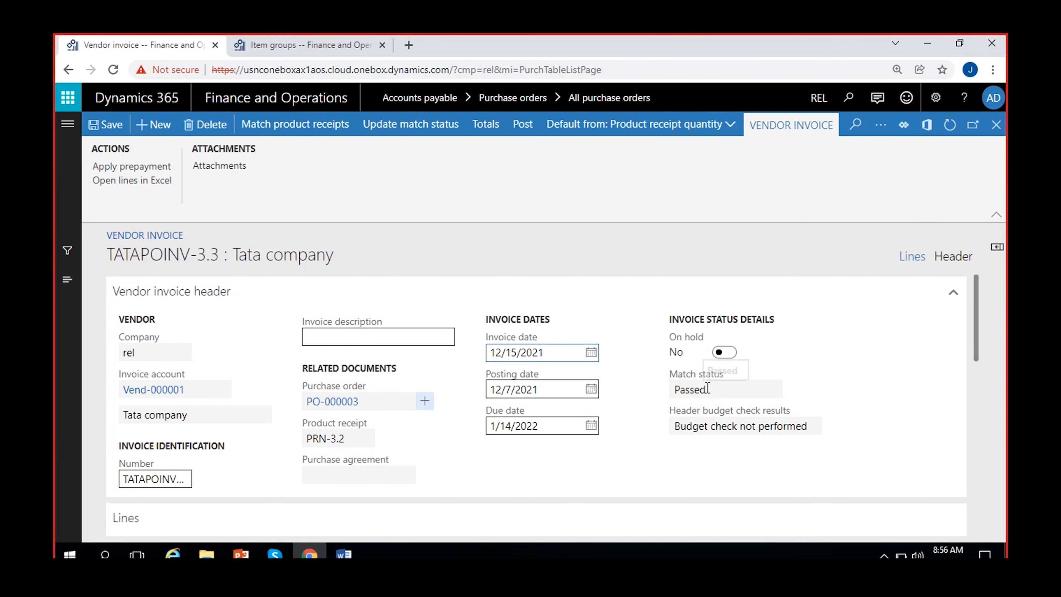
{"action": "left_click", "coordinate": [717, 390]}
{"action": "left_click", "coordinate": [535, 201]}
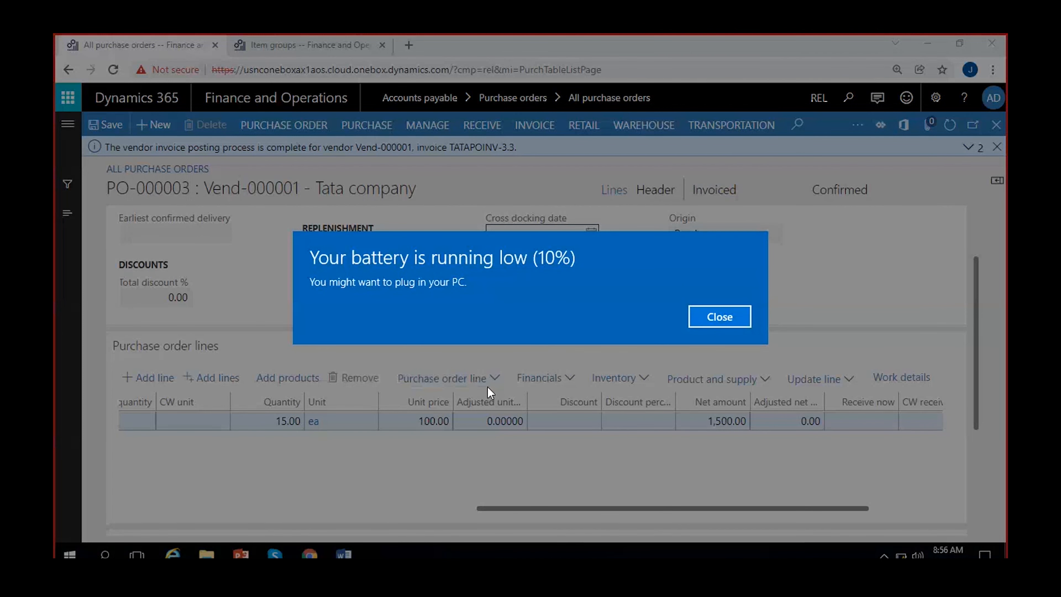
Dismiss the battery warning and the posting message, and check the final status of the Tata company purchase order.
{"action": "left_click", "coordinate": [723, 318]}
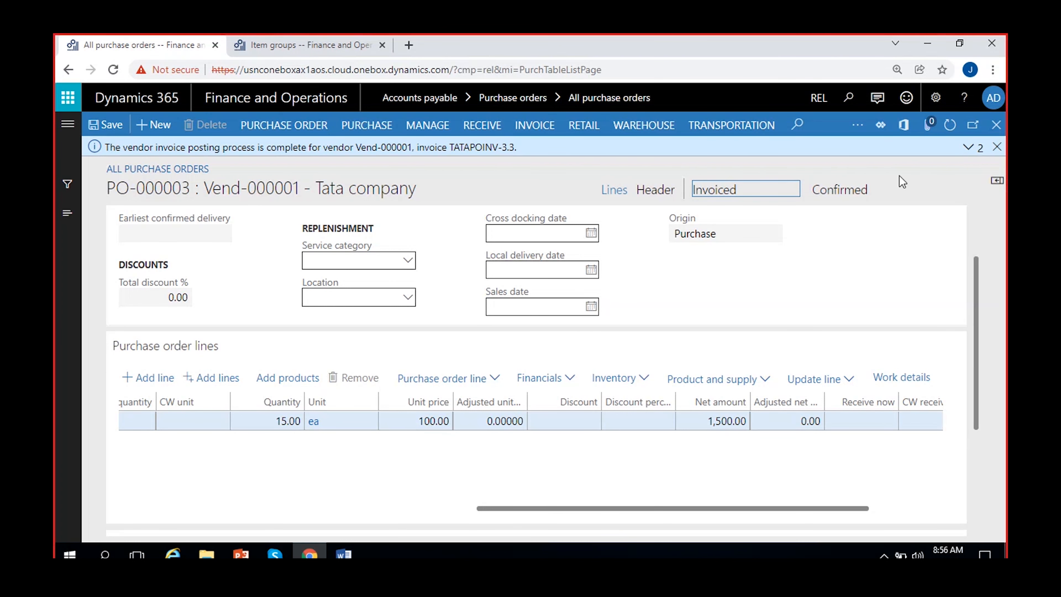
{"action": "left_click", "coordinate": [998, 147]}
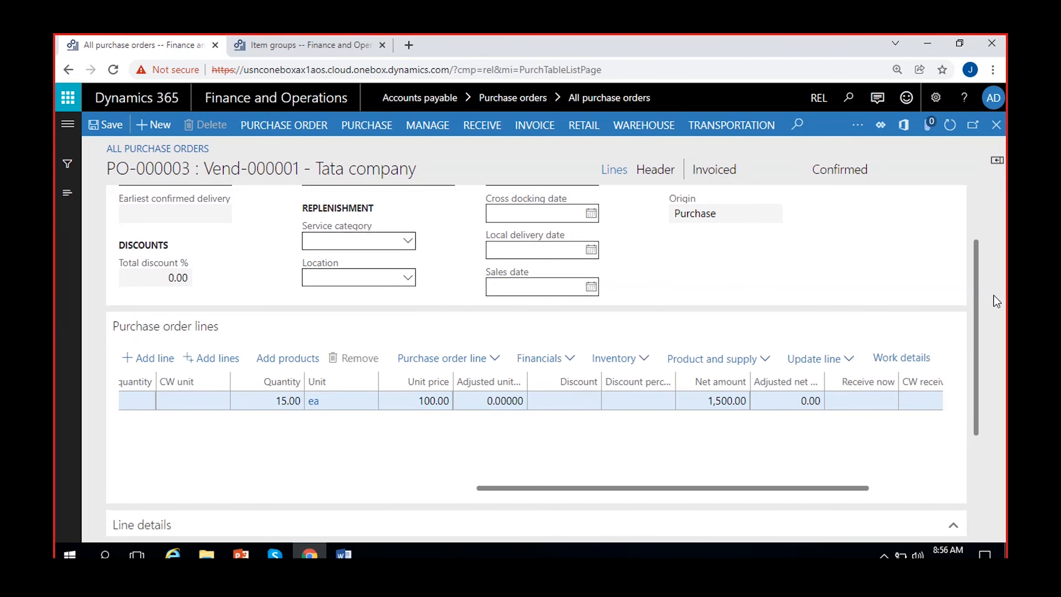
{"action": "left_click", "coordinate": [712, 174]}
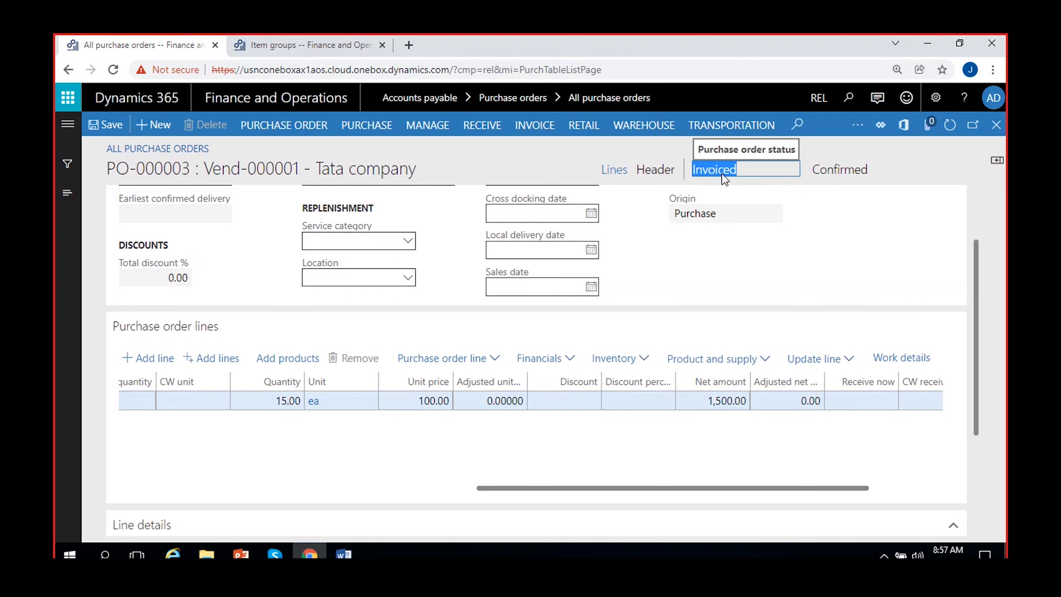
{"action": "left_click", "coordinate": [473, 452]}
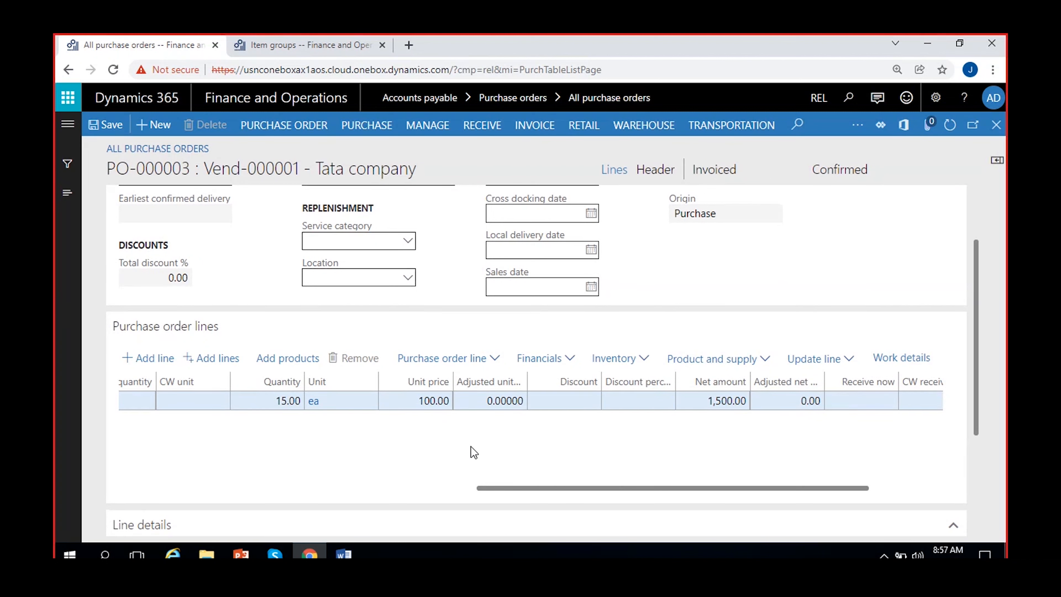
Open the invoice journal of the Tata company purchase order and review the invoice numbers and amounts of the three posted invoices.
{"action": "left_click", "coordinate": [535, 127]}
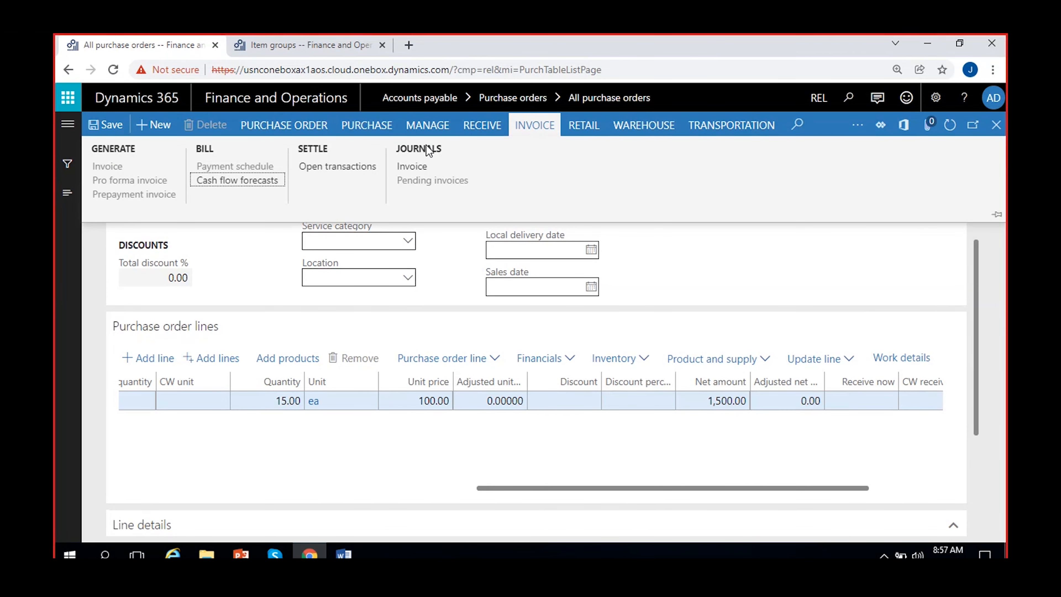
{"action": "left_click", "coordinate": [412, 168]}
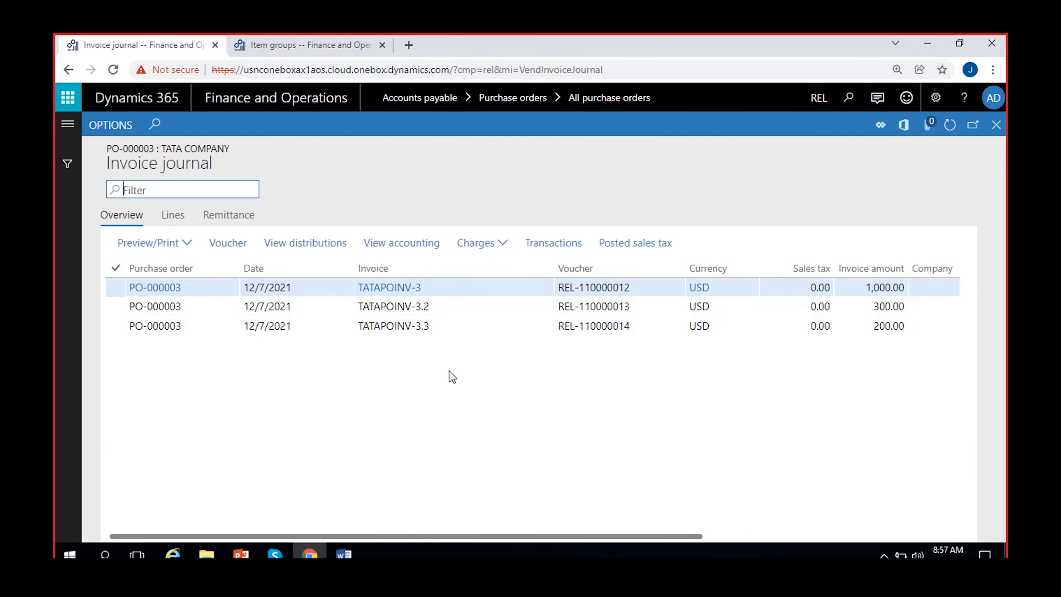
{"action": "left_click", "coordinate": [471, 289]}
{"action": "left_click", "coordinate": [478, 306]}
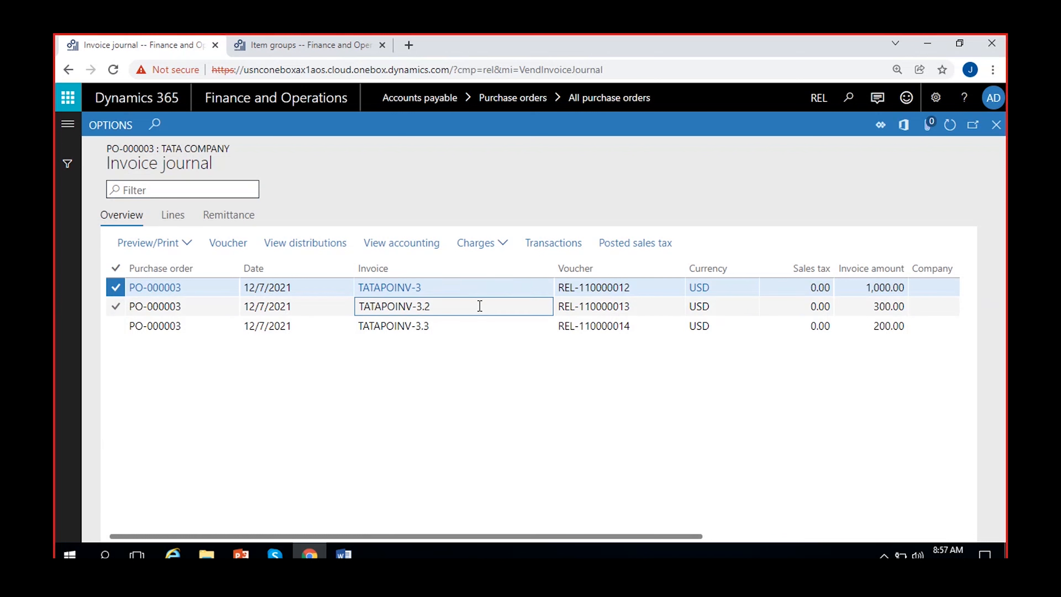
{"action": "left_click", "coordinate": [462, 326]}
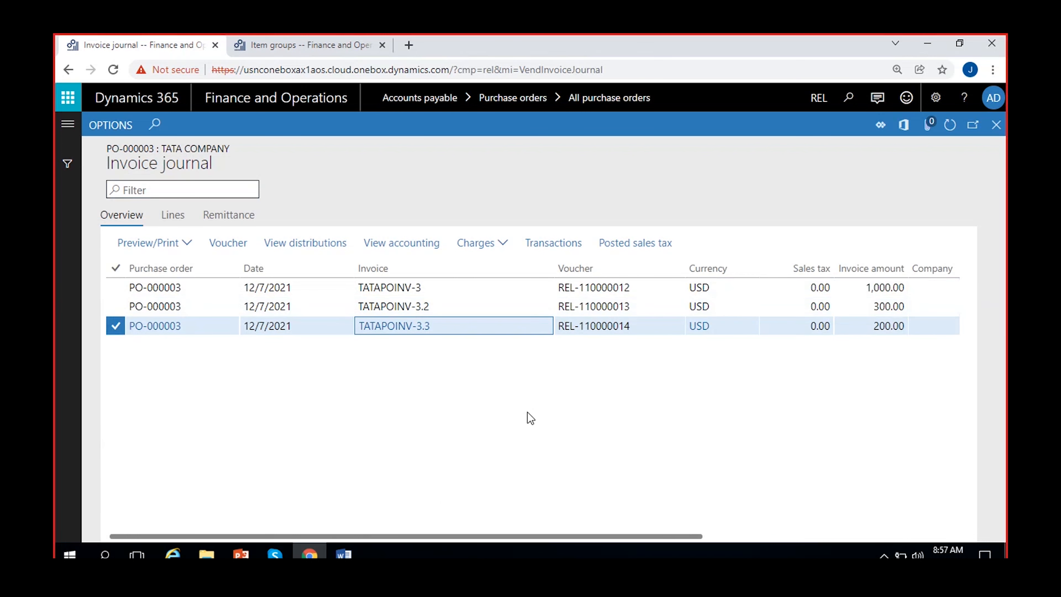
{"action": "scroll", "coordinate": [527, 412], "scroll_direction": "right", "scroll_amount": 3}
{"action": "left_click", "coordinate": [777, 287]}
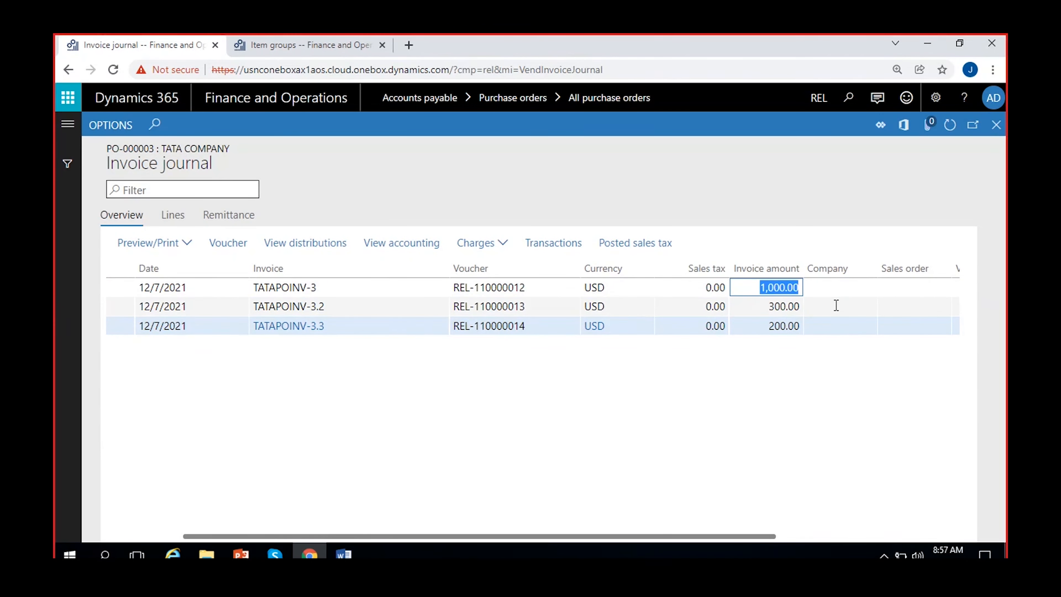
{"action": "left_click", "coordinate": [769, 306]}
{"action": "left_click", "coordinate": [769, 326]}
{"action": "scroll", "coordinate": [810, 414], "scroll_direction": "right", "scroll_amount": 3}
{"action": "scroll", "coordinate": [421, 399], "scroll_direction": "left", "scroll_amount": 3}
Examine the line details of invoice TATAPOINV-3, including item, quantity, unit price and amount.
{"action": "left_click", "coordinate": [209, 288]}
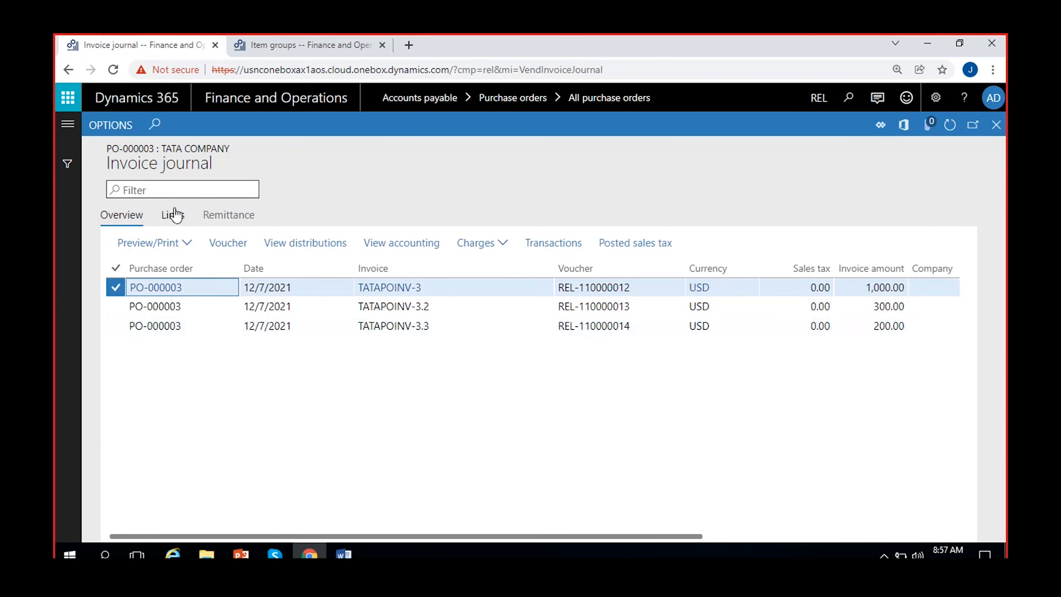
{"action": "left_click", "coordinate": [179, 216]}
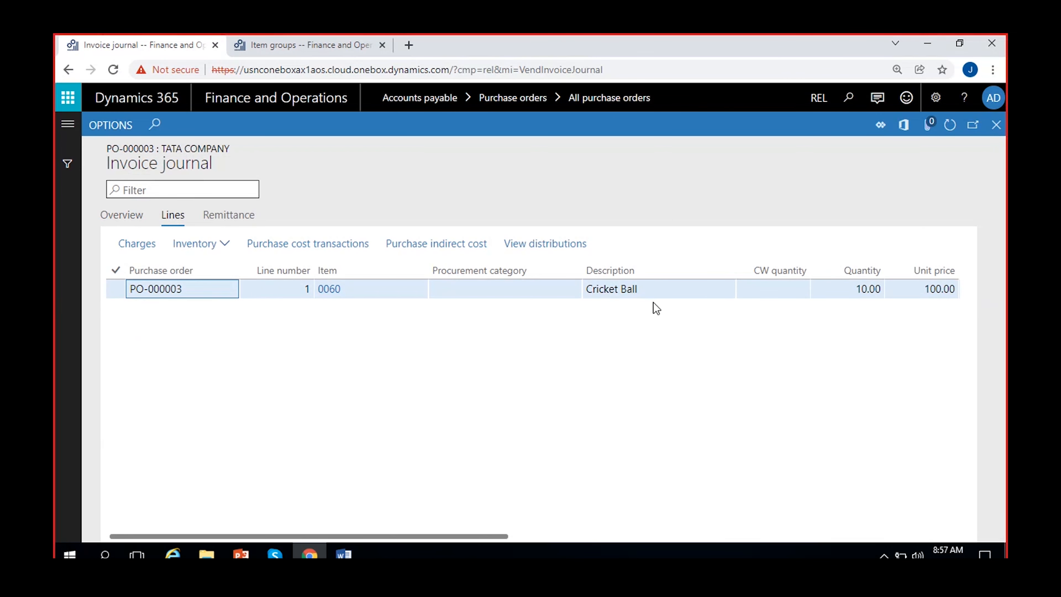
{"action": "scroll", "coordinate": [653, 301], "scroll_direction": "right", "scroll_amount": 3}
{"action": "scroll", "coordinate": [623, 305], "scroll_direction": "right", "scroll_amount": 2}
{"action": "scroll", "coordinate": [543, 326], "scroll_direction": "left", "scroll_amount": 6}
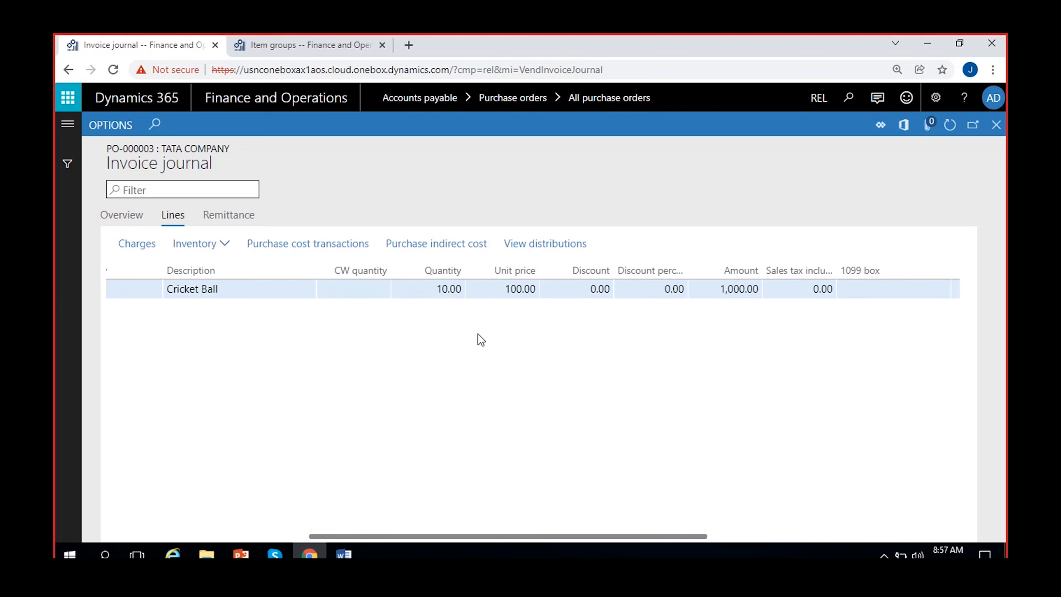
Examine the line quantity, price and amount of invoice TATAPOINV-3.2, and return to the invoice overview.
{"action": "left_click", "coordinate": [121, 220]}
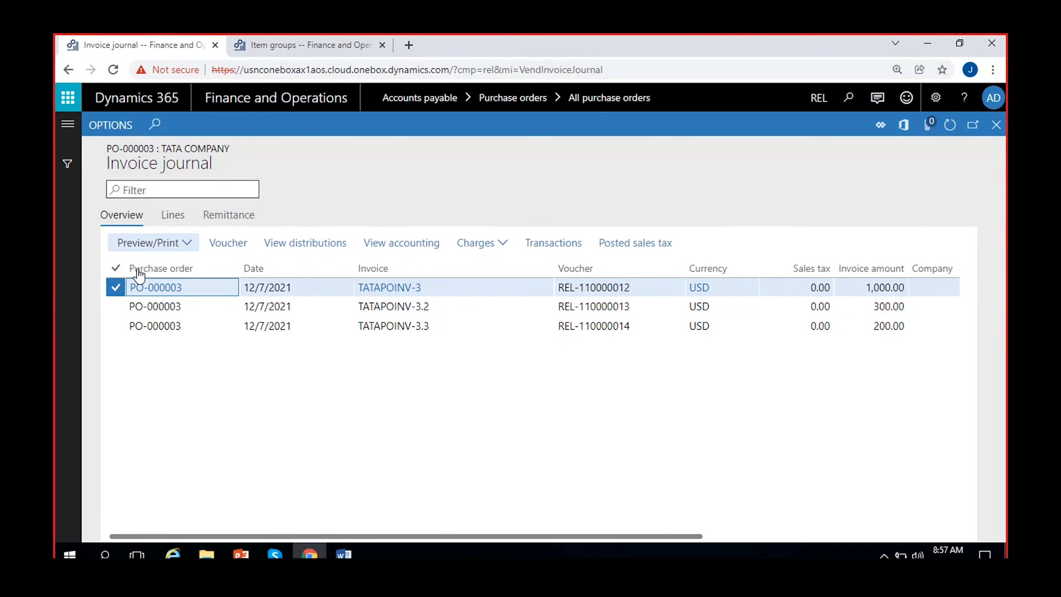
{"action": "left_click", "coordinate": [457, 307]}
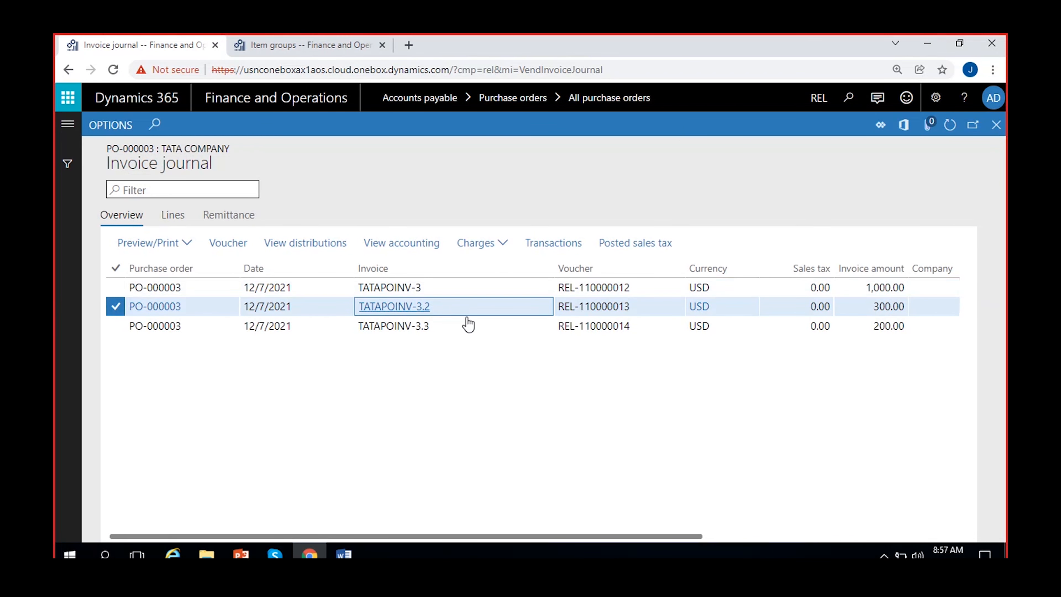
{"action": "left_click", "coordinate": [168, 217]}
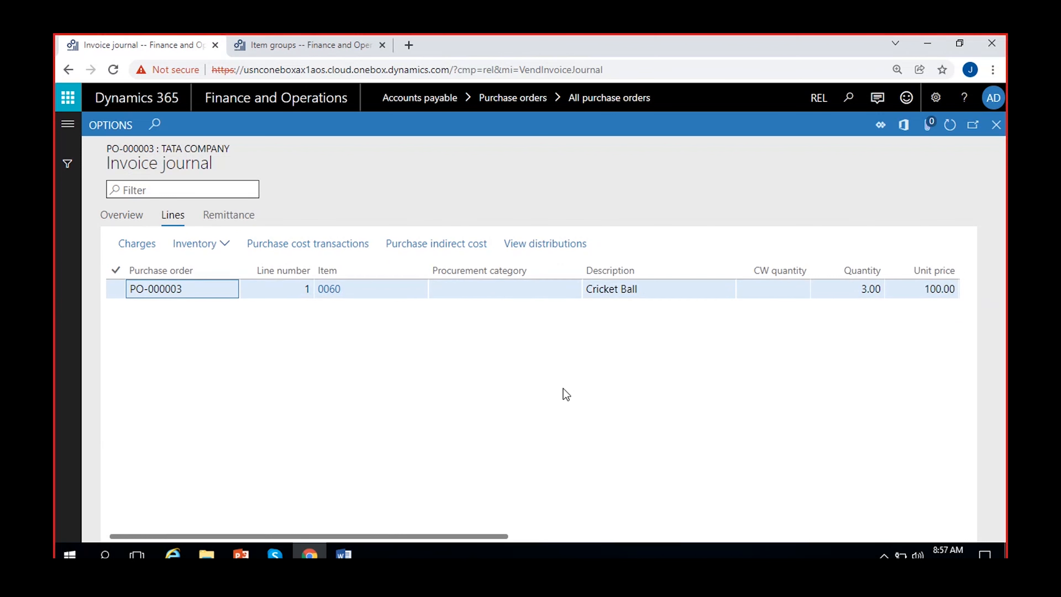
{"action": "scroll", "coordinate": [621, 318], "scroll_direction": "right", "scroll_amount": 3}
{"action": "scroll", "coordinate": [731, 288], "scroll_direction": "right", "scroll_amount": 3}
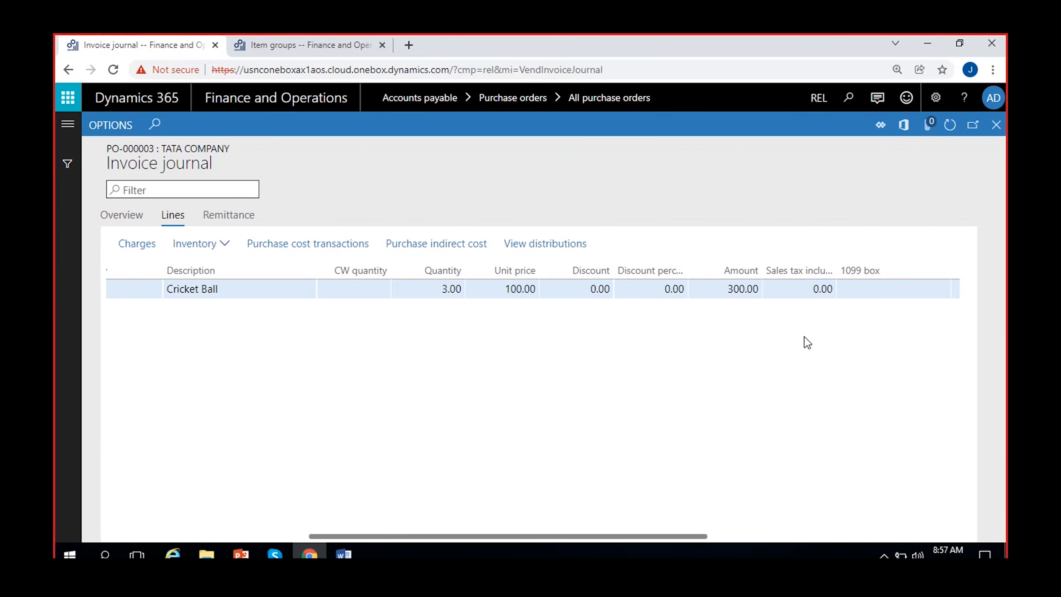
{"action": "left_click", "coordinate": [125, 222]}
{"action": "left_click", "coordinate": [434, 331]}
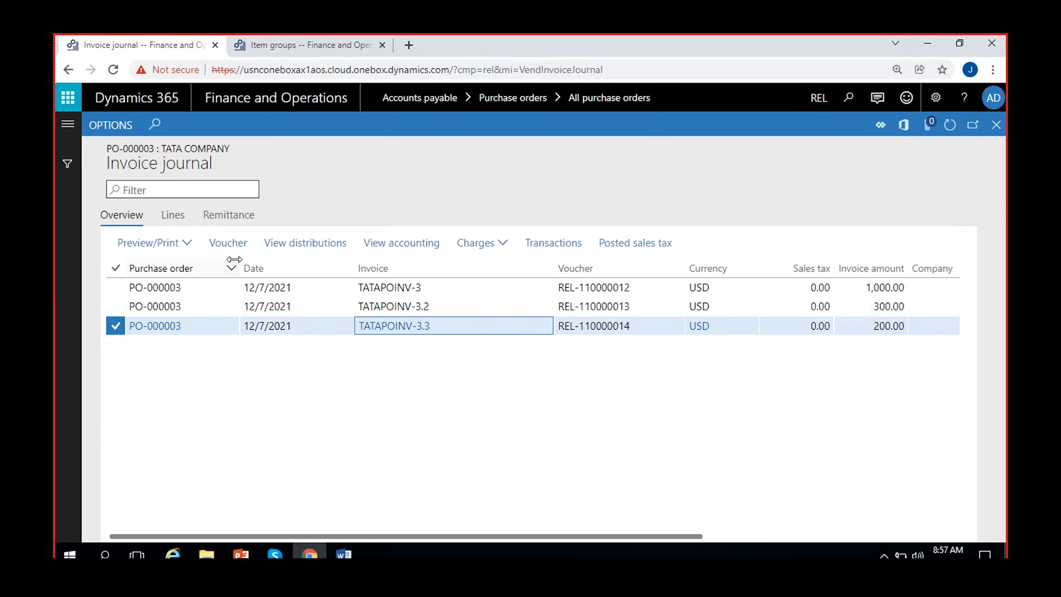
Open the voucher transactions of invoice TATAPOINV-3 and narrow the Account name column to see the amounts better.
{"action": "left_click", "coordinate": [377, 288]}
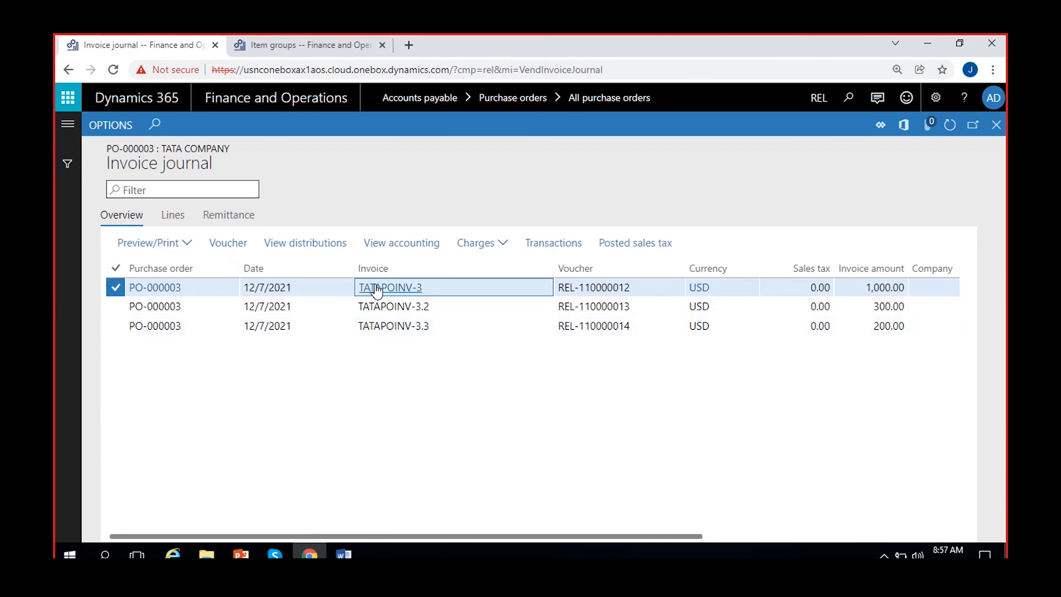
{"action": "left_click", "coordinate": [230, 247]}
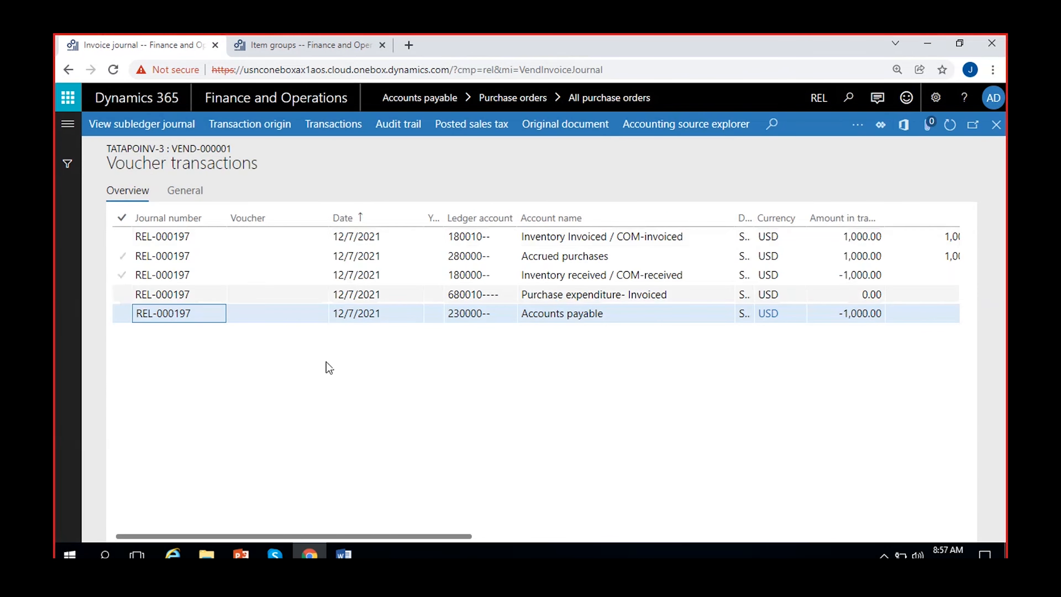
{"action": "scroll", "coordinate": [642, 362], "scroll_direction": "right", "scroll_amount": 5}
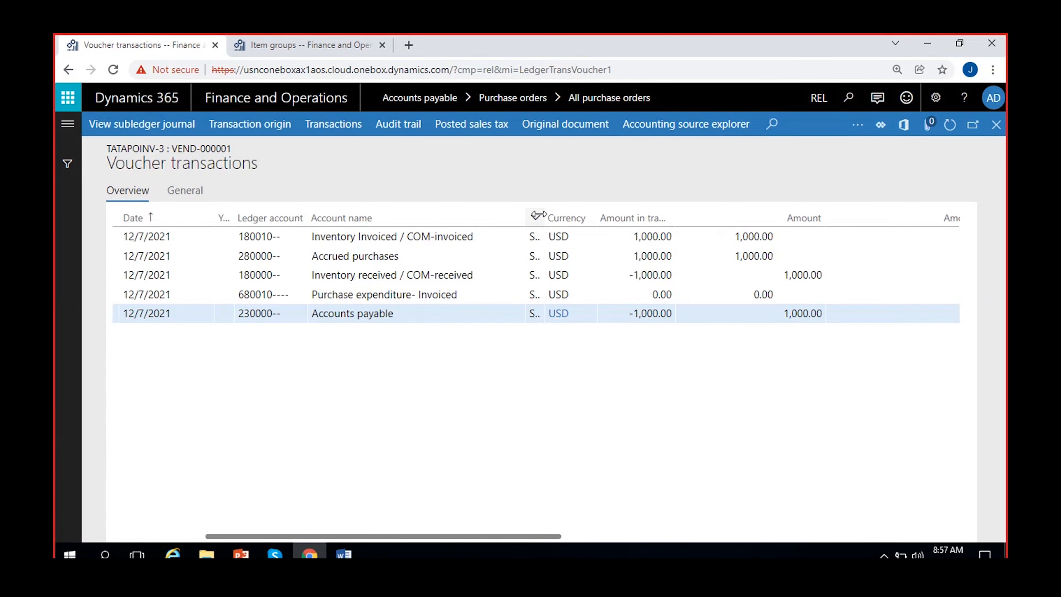
{"action": "left_click_drag", "start_coordinate": [545, 213], "coordinate": [496, 213]}
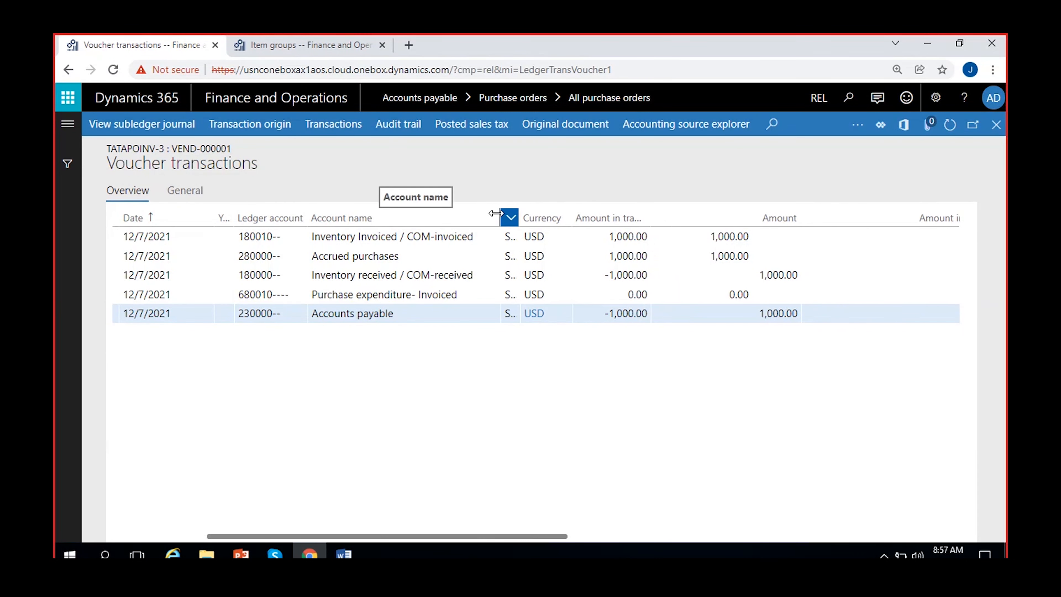
Check the Accrued purchases, Inventory received and Inventory Invoiced entries of the TATAPOINV-3 voucher, including amounts and posting types.
{"action": "left_click", "coordinate": [617, 255]}
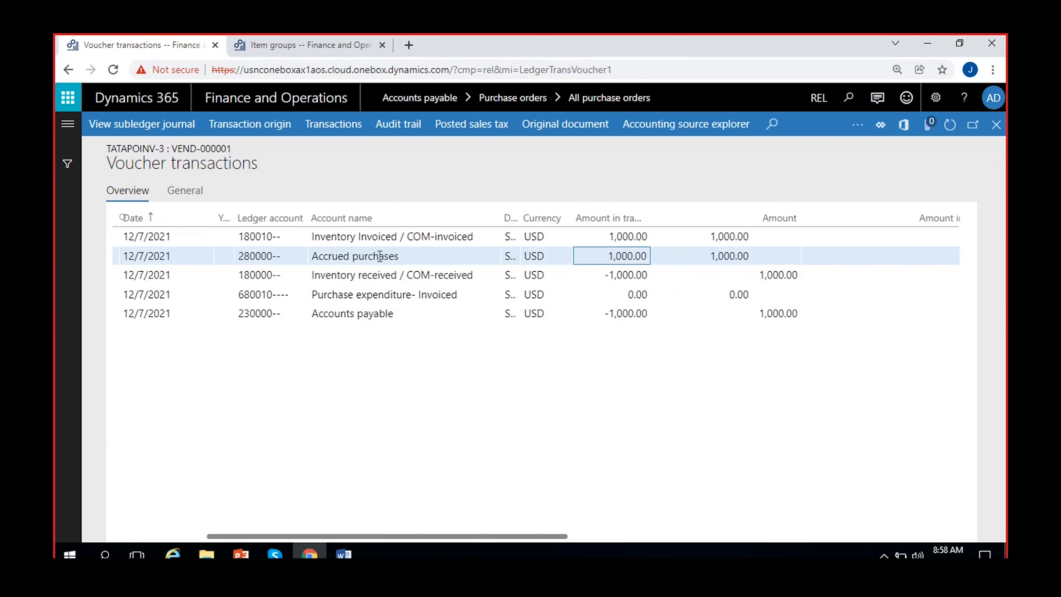
{"action": "left_click", "coordinate": [430, 274]}
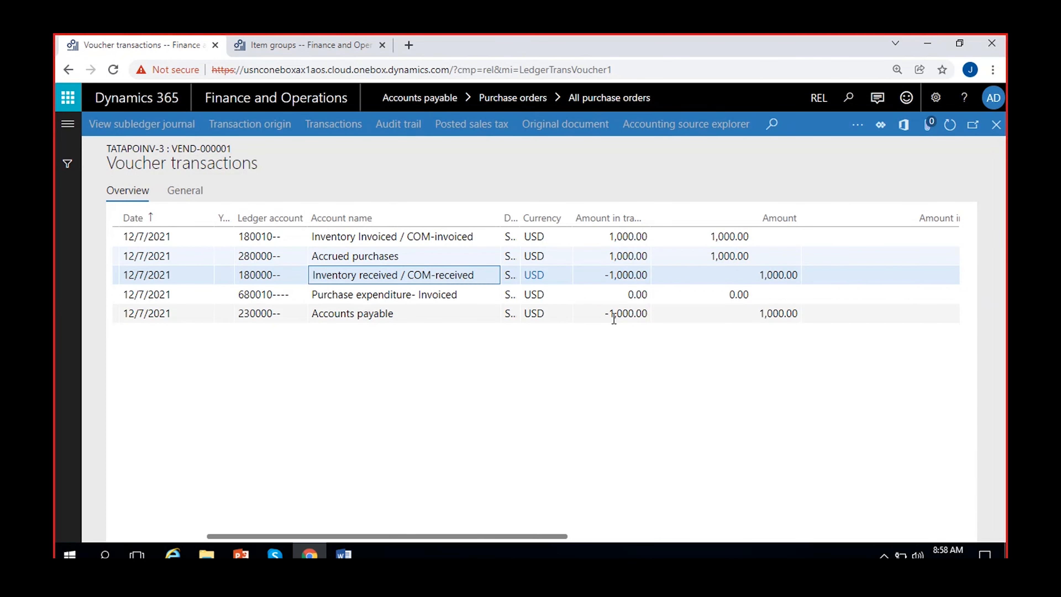
{"action": "left_click", "coordinate": [586, 237]}
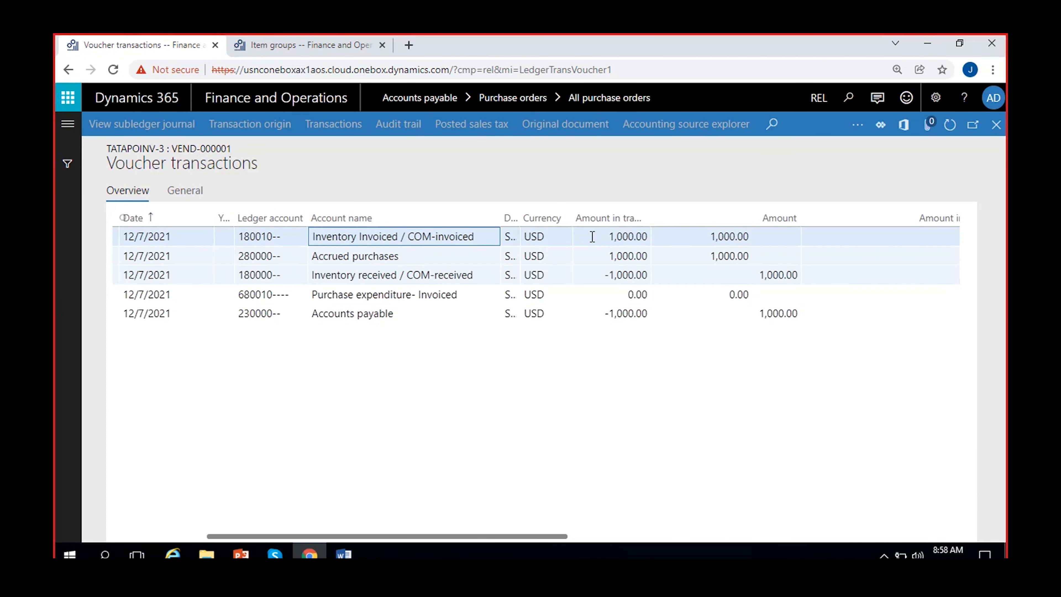
{"action": "left_click", "coordinate": [603, 238]}
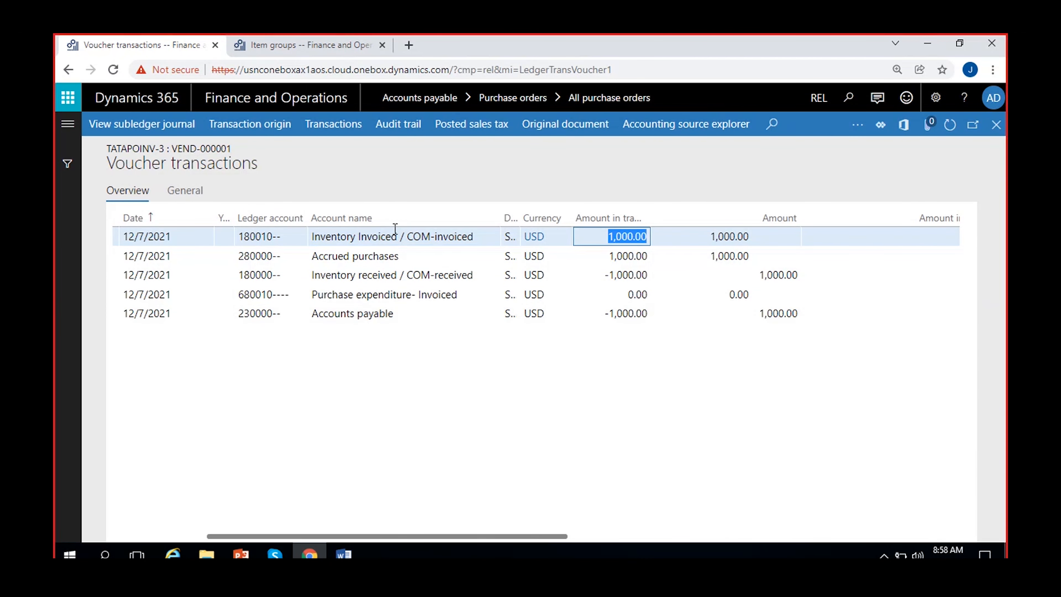
{"action": "scroll", "coordinate": [431, 396], "scroll_direction": "right", "scroll_amount": 5}
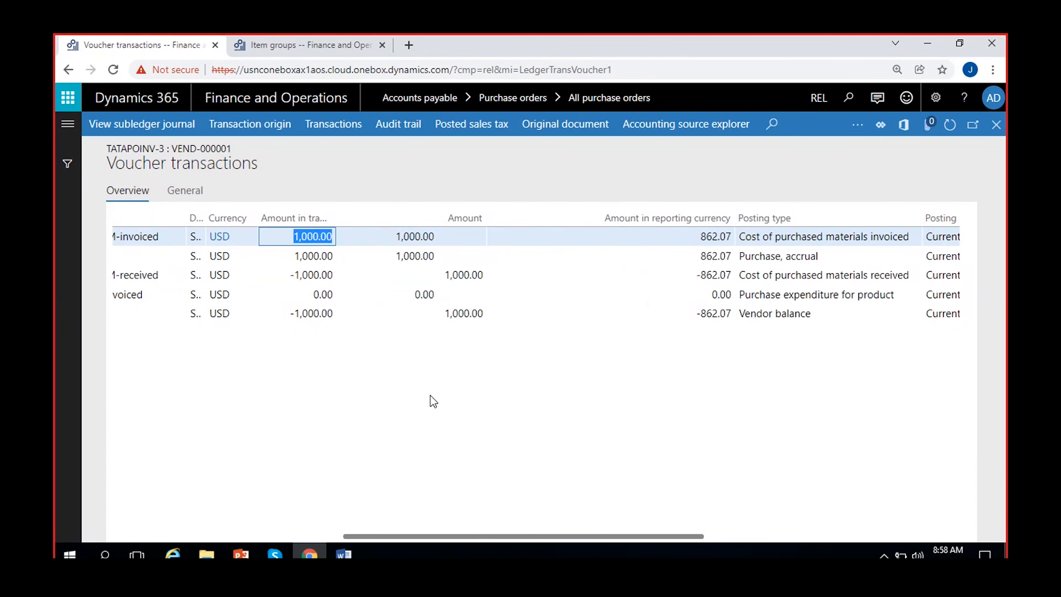
{"action": "scroll", "coordinate": [430, 396], "scroll_direction": "left", "scroll_amount": 5}
Compare the Accounts payable and Inventory Invoiced entries of the TATAPOINV-3 voucher with their posting types, and close the voucher.
{"action": "left_click", "coordinate": [371, 314]}
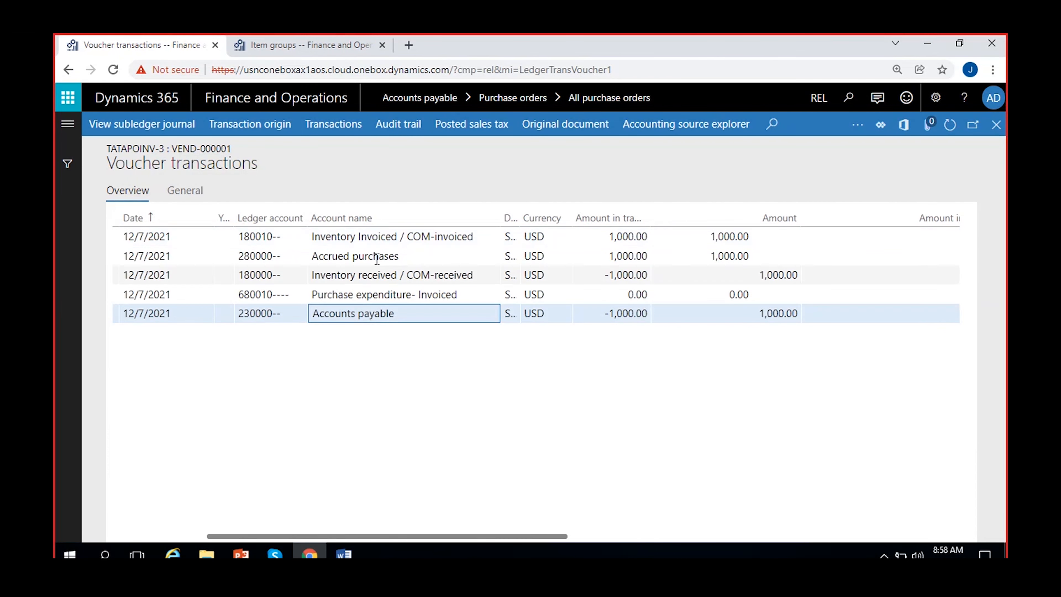
{"action": "left_click", "coordinate": [367, 237]}
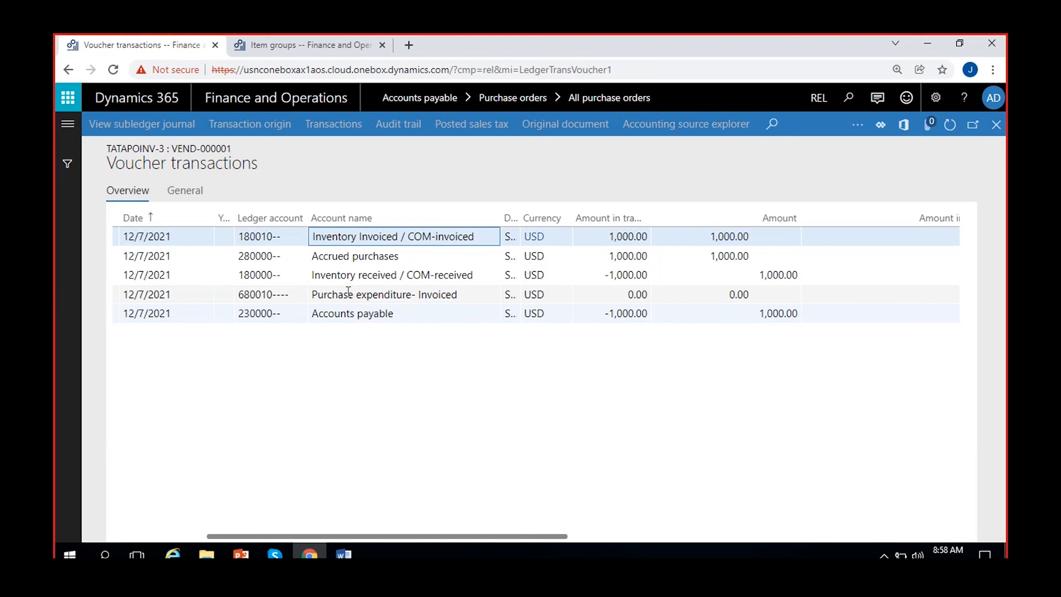
{"action": "scroll", "coordinate": [471, 442], "scroll_direction": "right", "scroll_amount": 5}
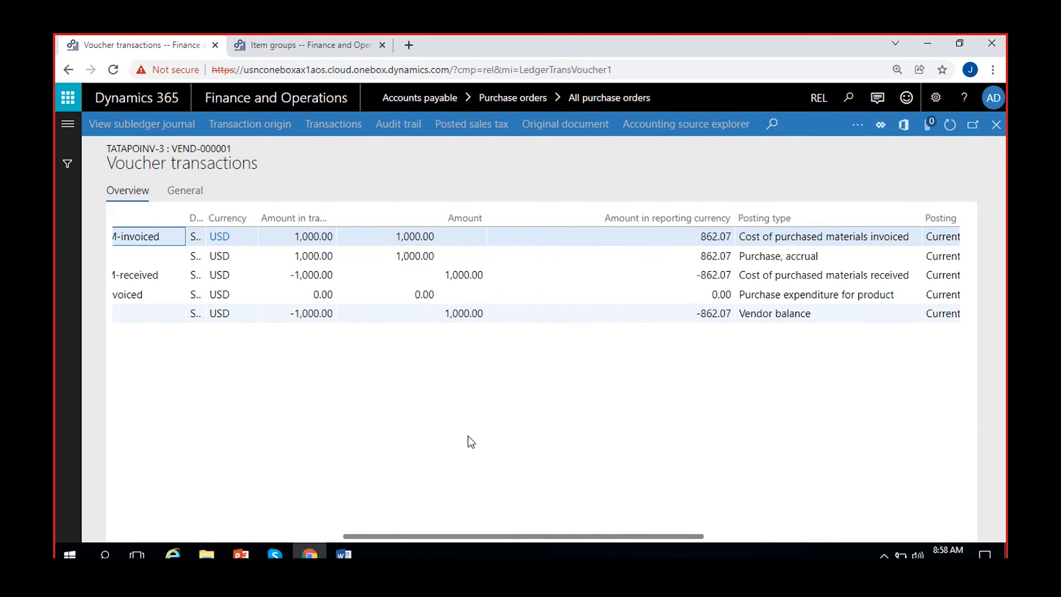
{"action": "scroll", "coordinate": [250, 466], "scroll_direction": "left", "scroll_amount": 3}
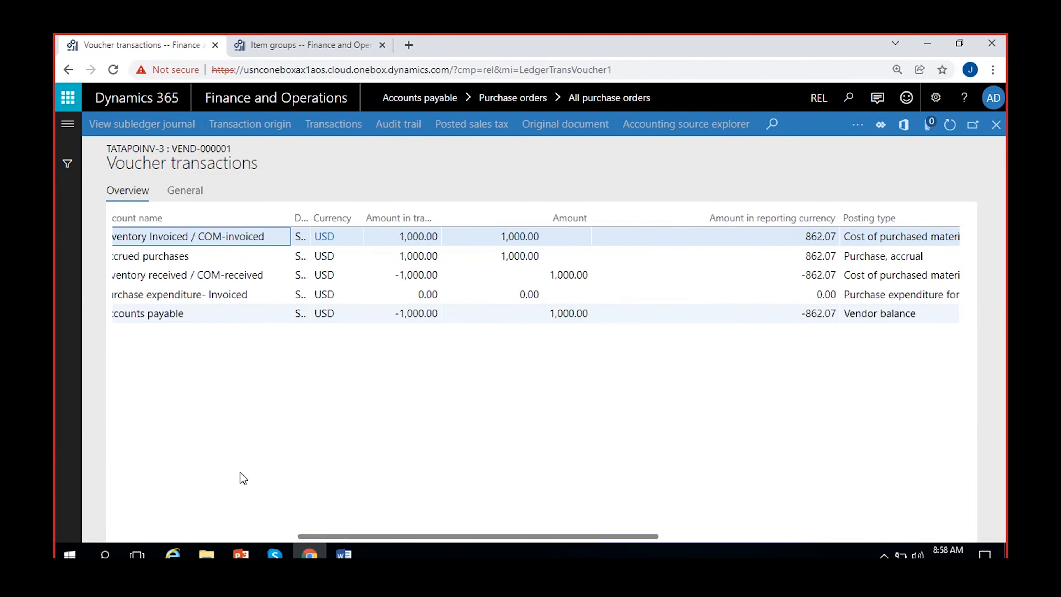
{"action": "scroll", "coordinate": [244, 477], "scroll_direction": "right", "scroll_amount": 3}
{"action": "scroll", "coordinate": [243, 477], "scroll_direction": "left", "scroll_amount": 3}
{"action": "scroll", "coordinate": [243, 477], "scroll_direction": "left", "scroll_amount": 2}
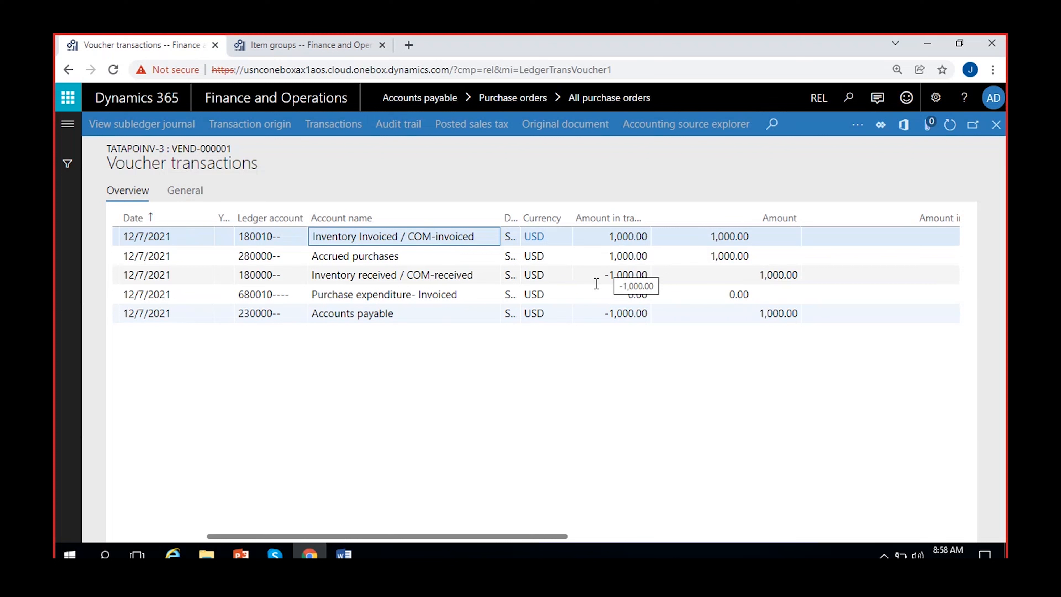
{"action": "left_click", "coordinate": [424, 314]}
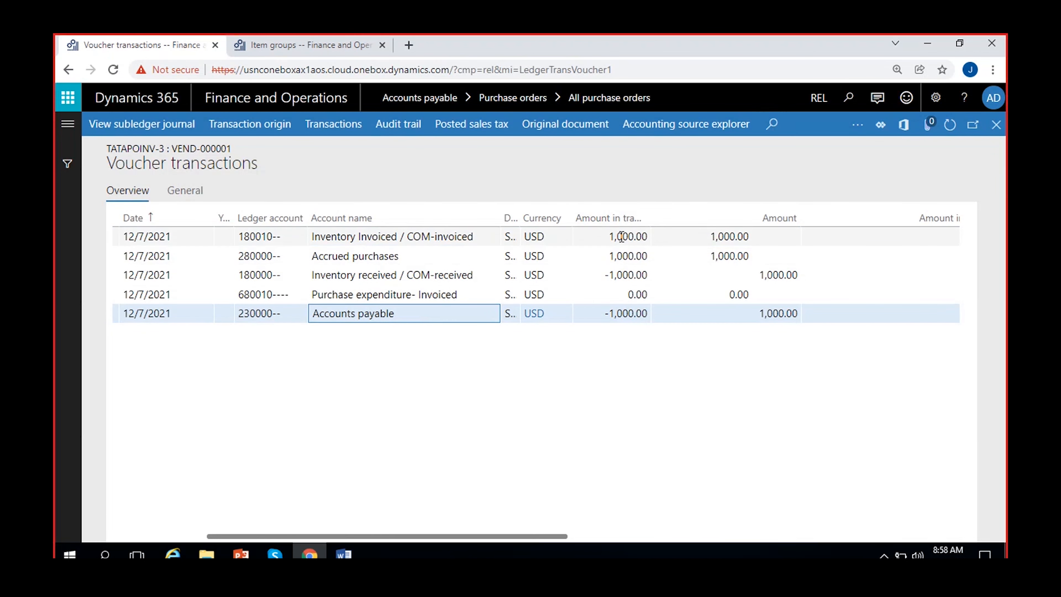
{"action": "left_click", "coordinate": [996, 131]}
Open the voucher transactions of invoice TATAPOINV-3.2 and check its accrued purchases, inventory received, accounts payable and inventory invoiced entries.
{"action": "left_click", "coordinate": [451, 305]}
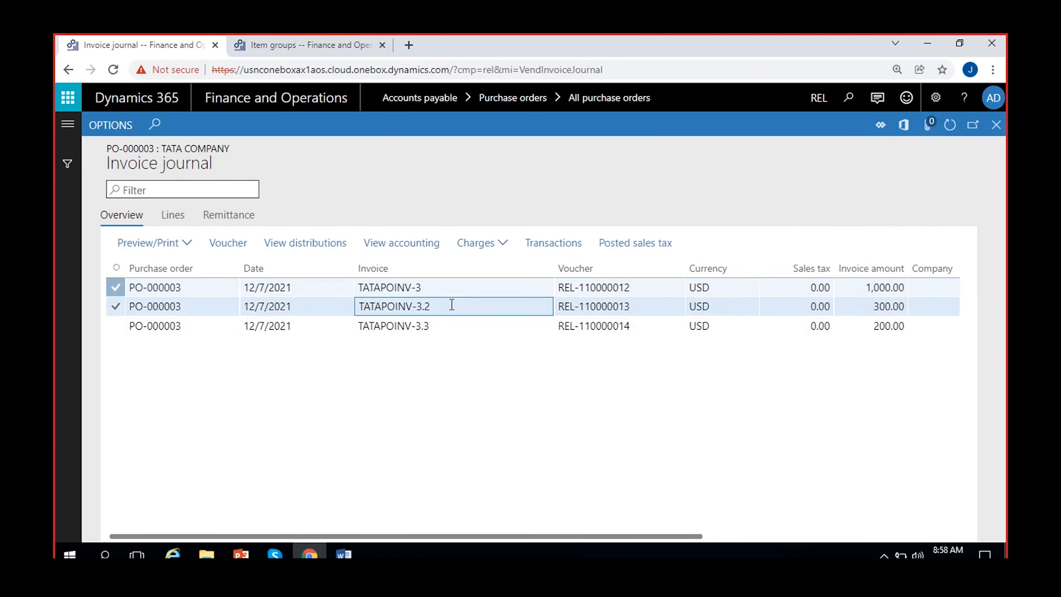
{"action": "left_click", "coordinate": [867, 307]}
{"action": "left_click", "coordinate": [233, 247]}
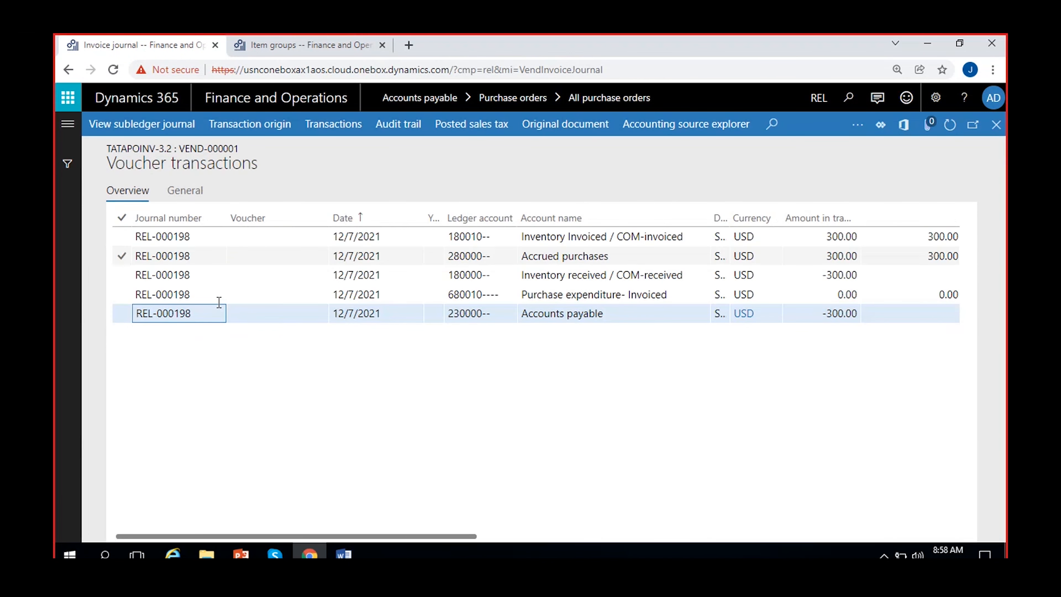
{"action": "left_click", "coordinate": [589, 256]}
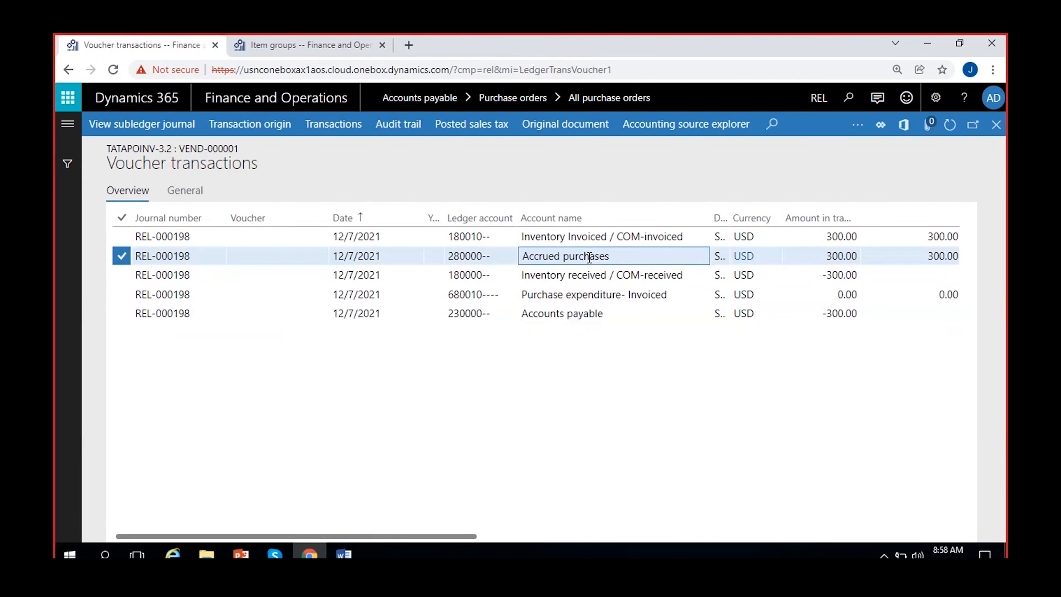
{"action": "left_click", "coordinate": [589, 274], "text": "ctrl"}
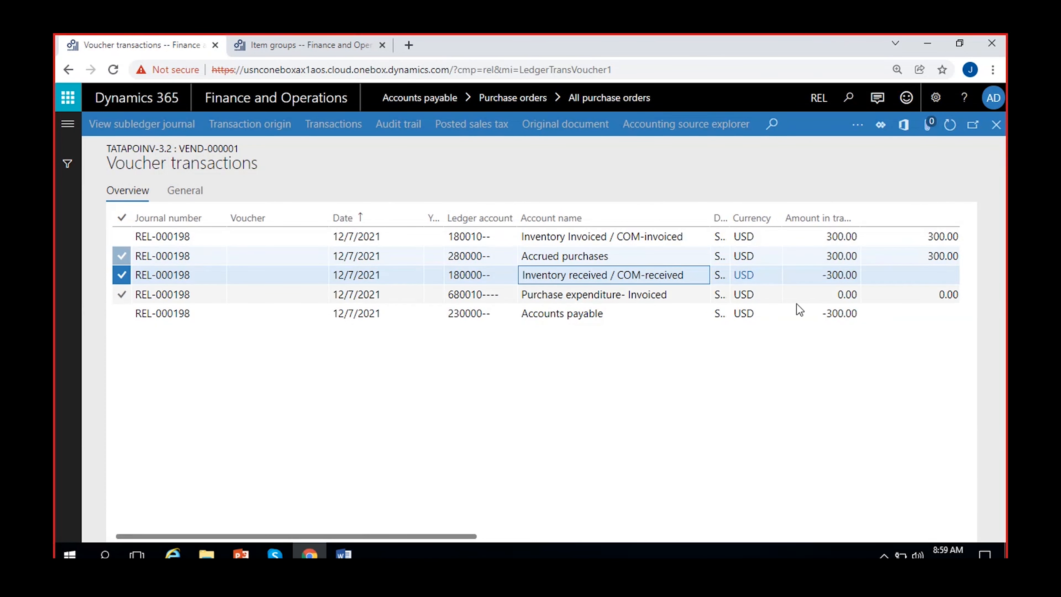
{"action": "left_click", "coordinate": [825, 316]}
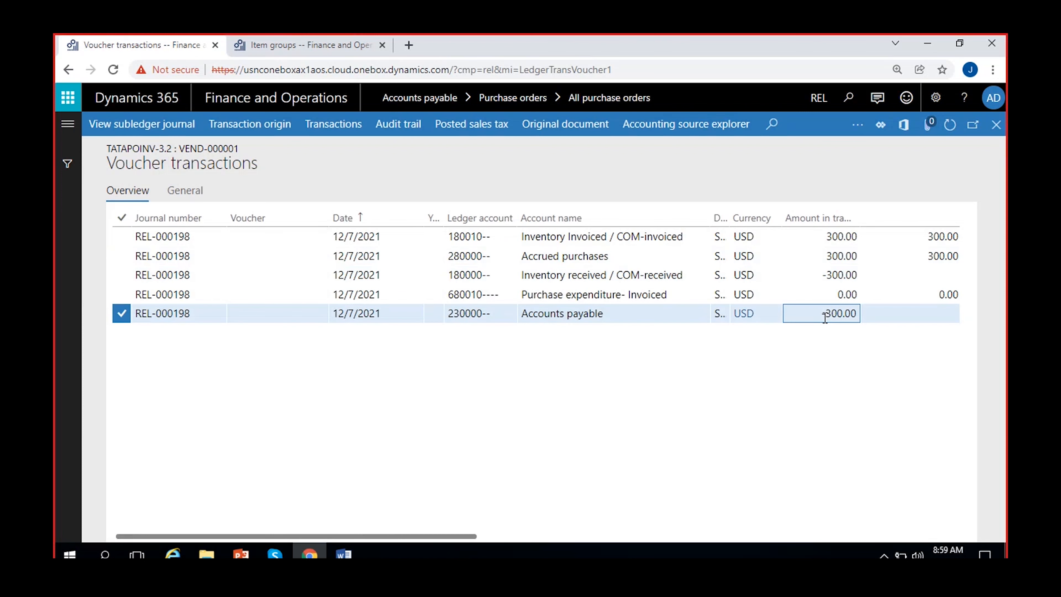
{"action": "left_click_drag", "start_coordinate": [820, 313], "coordinate": [888, 312]}
{"action": "left_click", "coordinate": [681, 241]}
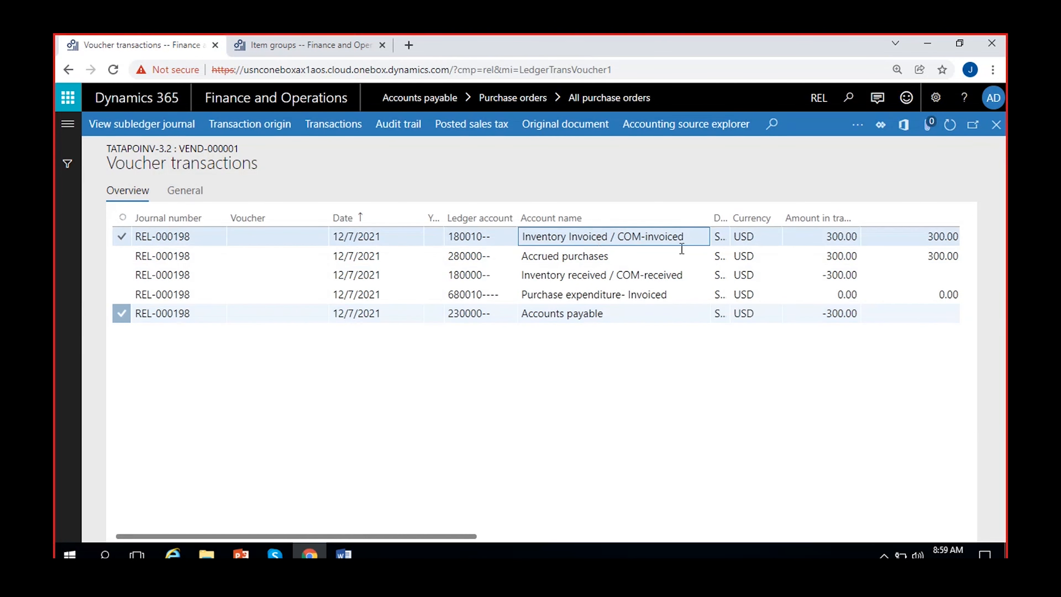
{"action": "left_click", "coordinate": [817, 236]}
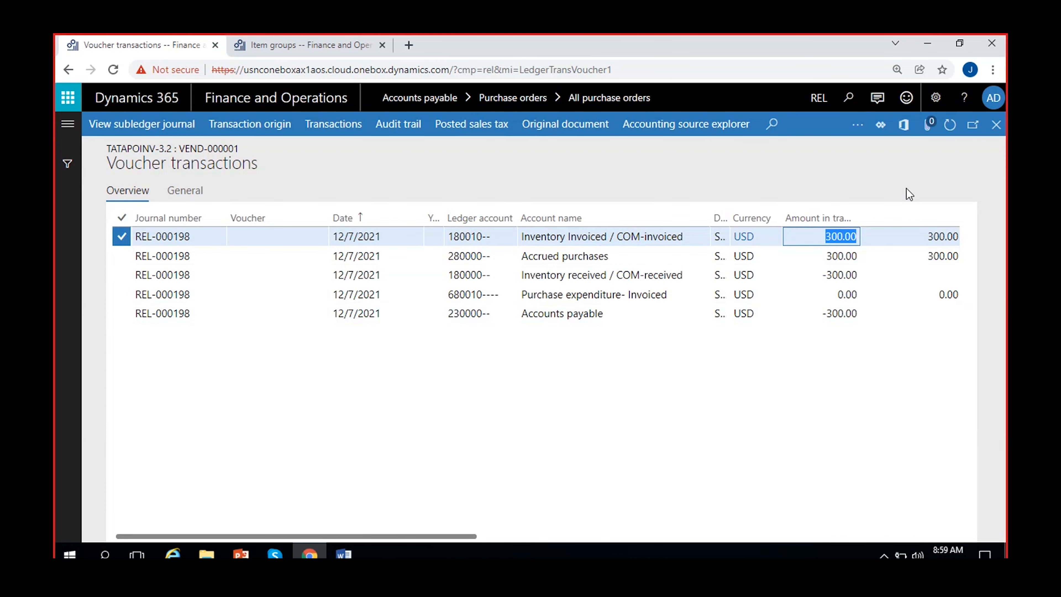
Close the TATAPOINV-3.2 voucher, select invoice TATAPOINV-3.3, and open the All vendors list in place of the item groups page.
{"action": "left_click", "coordinate": [997, 125]}
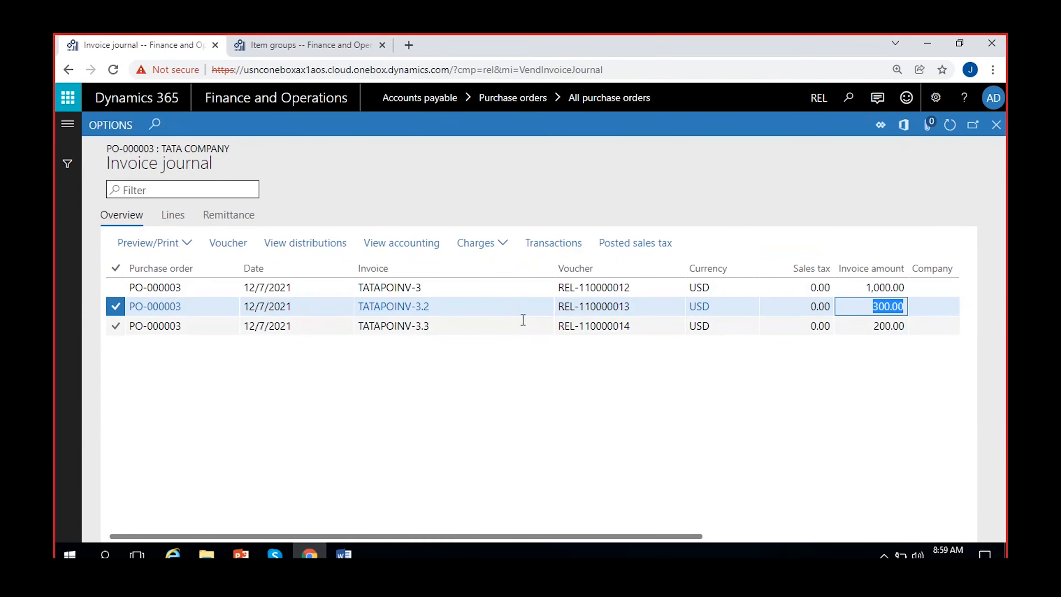
{"action": "left_click", "coordinate": [523, 319]}
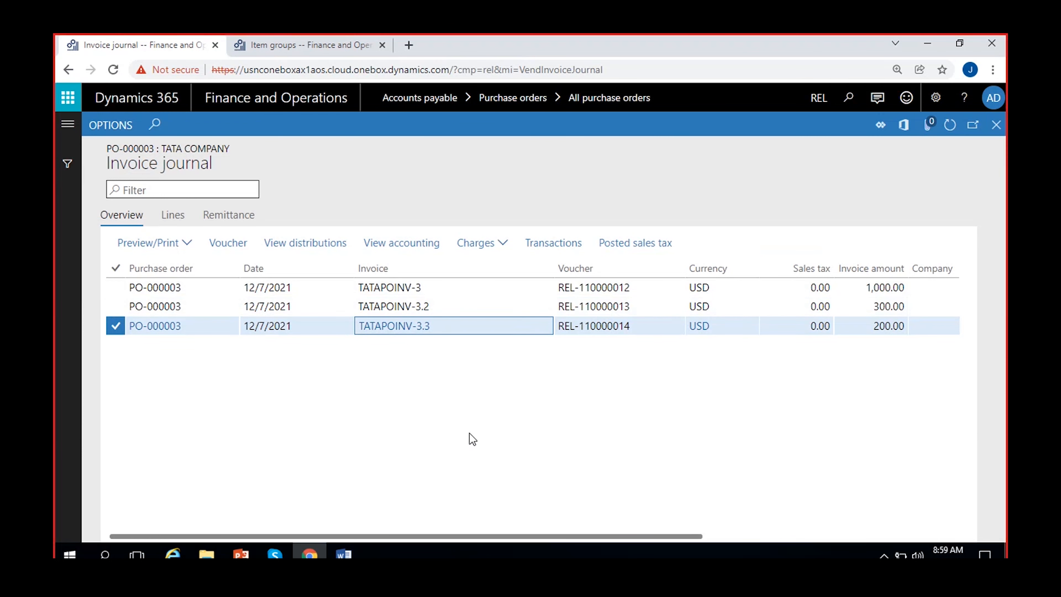
{"action": "left_click", "coordinate": [299, 47]}
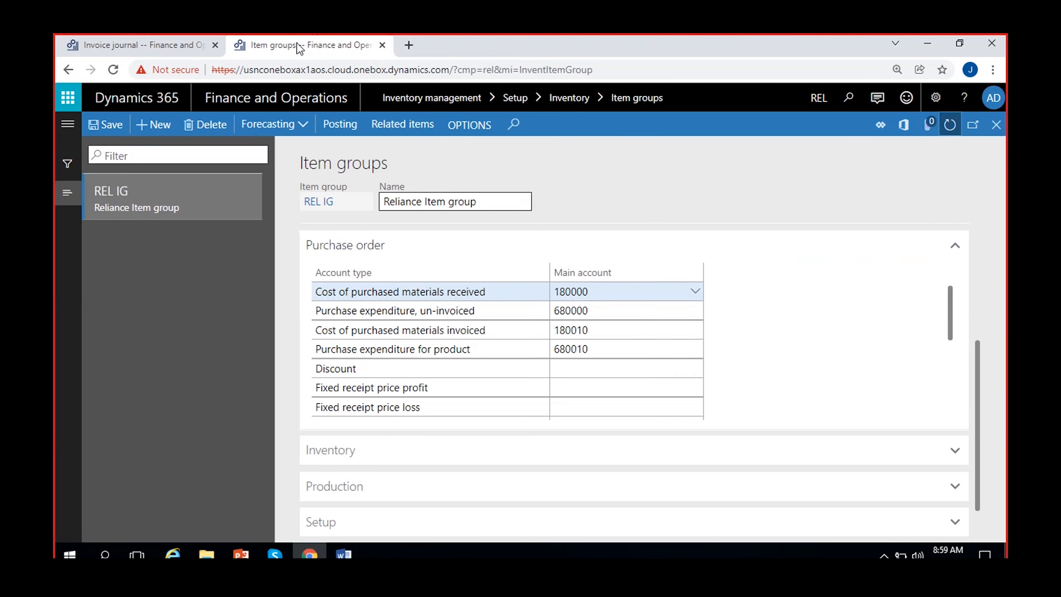
{"action": "left_click", "coordinate": [62, 123]}
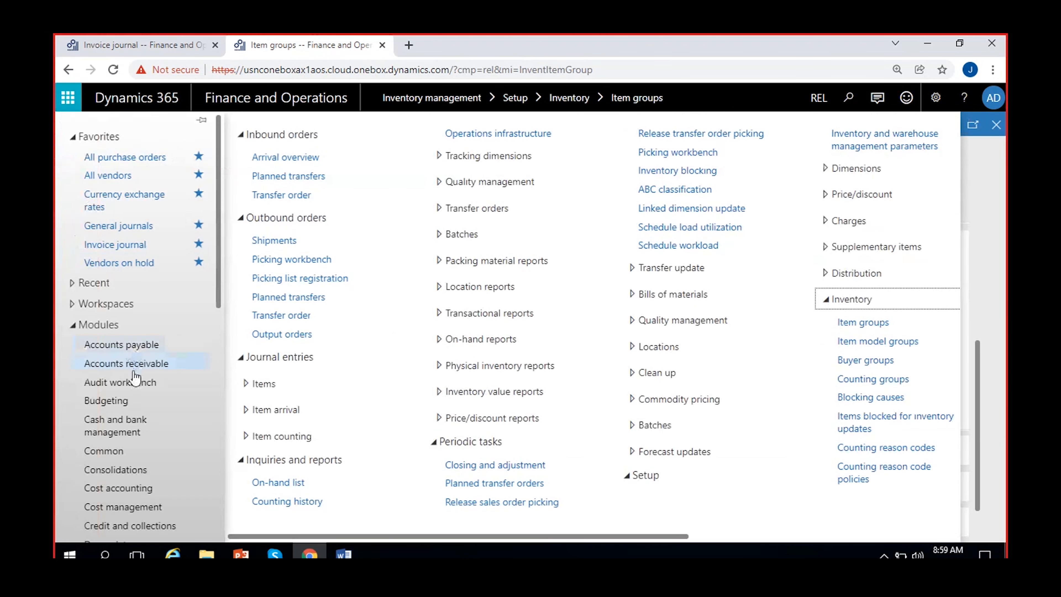
{"action": "left_click", "coordinate": [105, 344]}
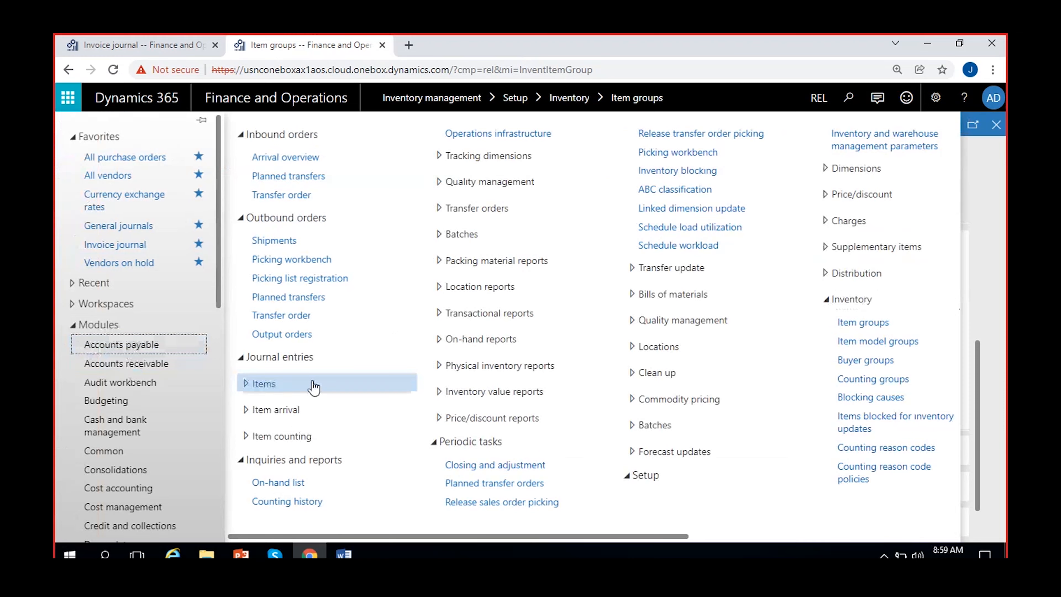
{"action": "left_click", "coordinate": [311, 358]}
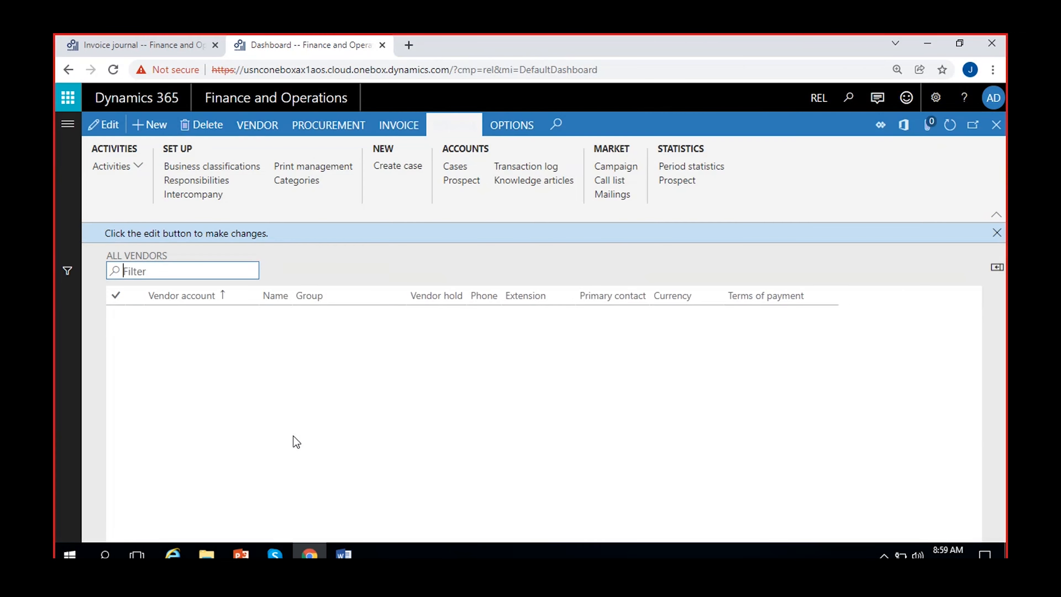
{"action": "left_click", "coordinate": [426, 320]}
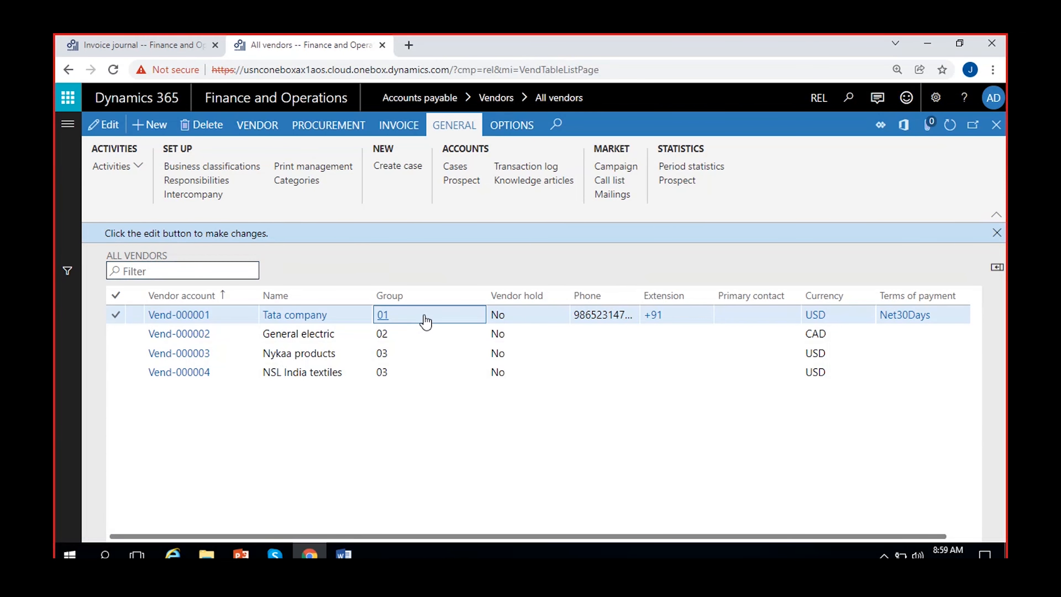
Open the invoice journal of vendor Tata company from the All vendors list.
{"action": "left_click", "coordinate": [996, 233]}
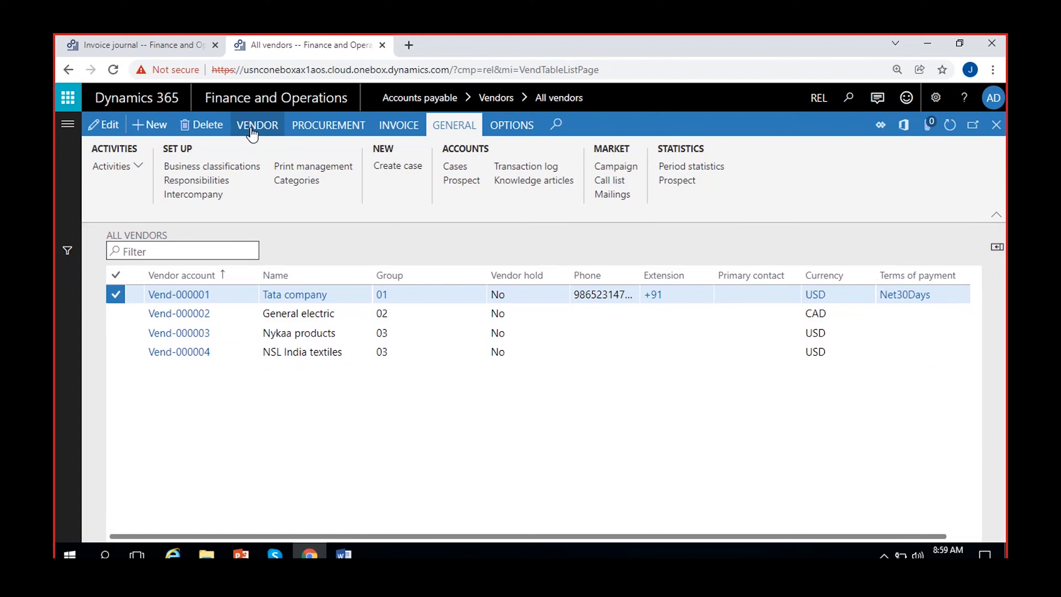
{"action": "left_click", "coordinate": [252, 133]}
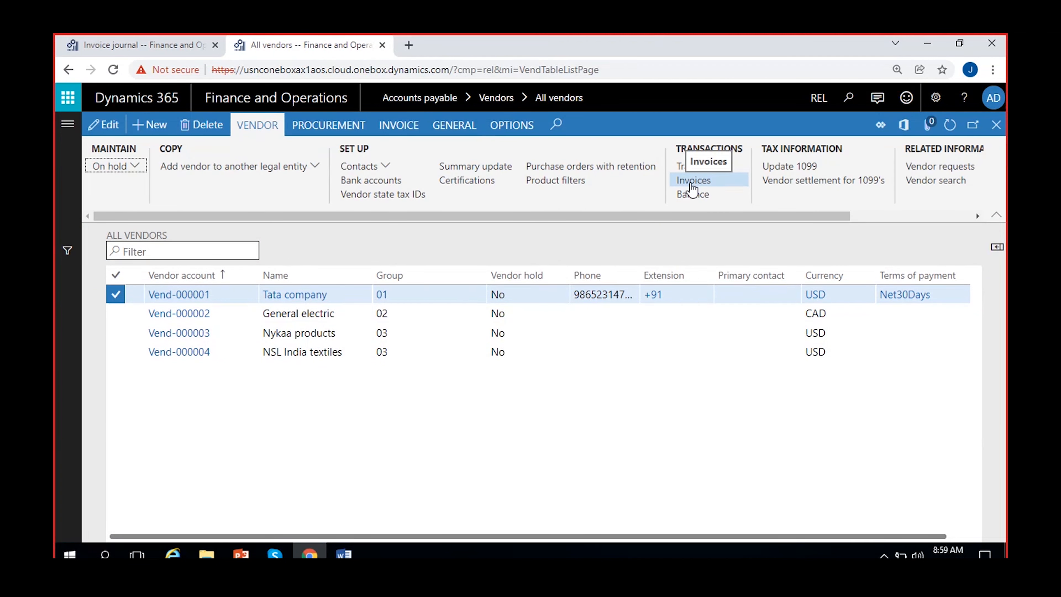
{"action": "left_click", "coordinate": [691, 182]}
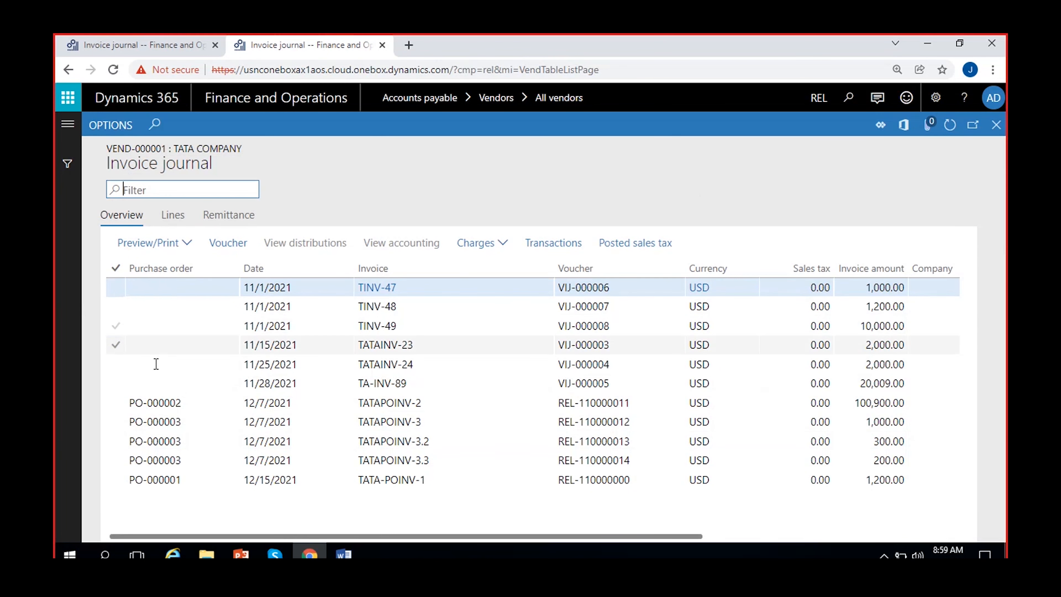
Review Tata company's invoices with and without purchase orders, including amounts and due dates, and close the invoice journal.
{"action": "left_click", "coordinate": [385, 387]}
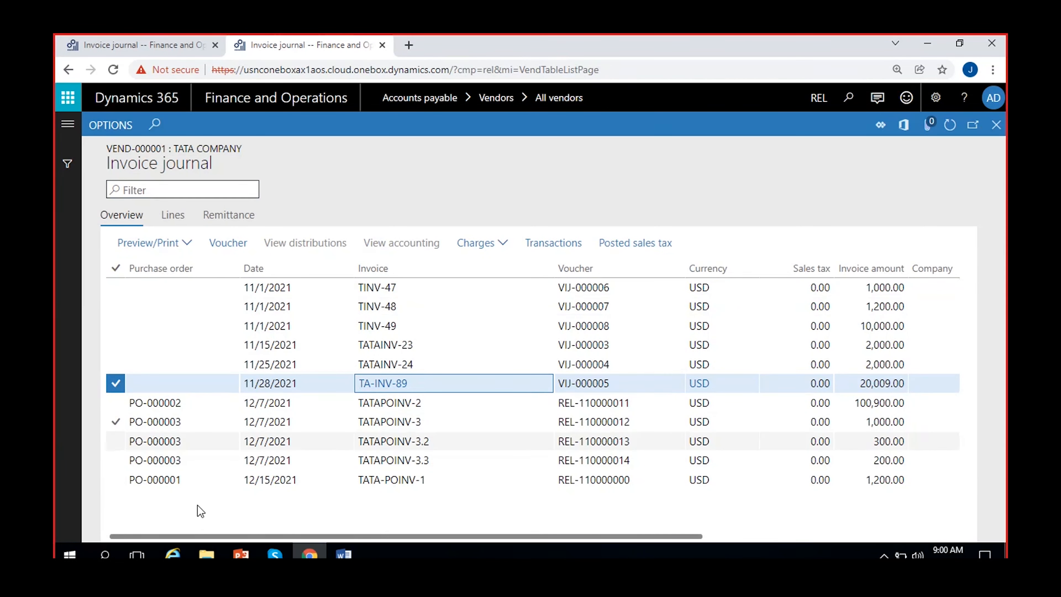
{"action": "left_click", "coordinate": [190, 480]}
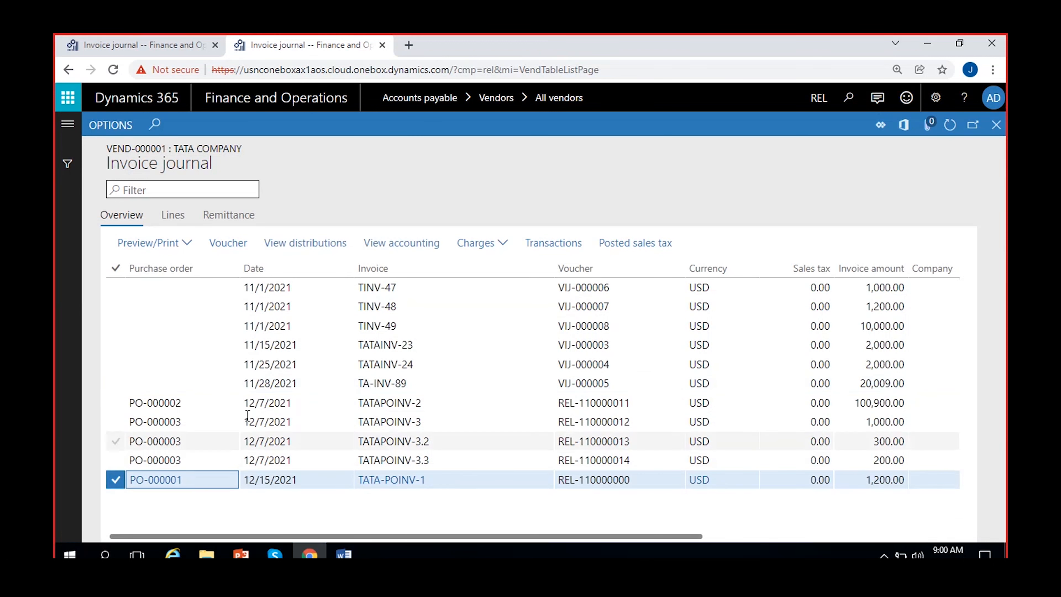
{"action": "left_click", "coordinate": [193, 403]}
{"action": "left_click", "coordinate": [360, 404]}
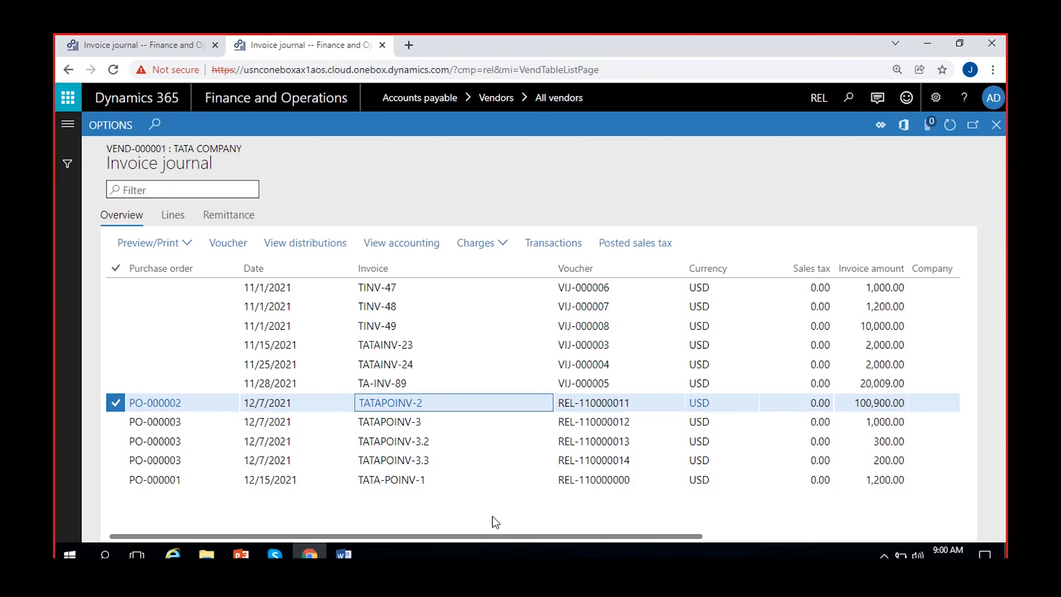
{"action": "scroll", "coordinate": [492, 516], "scroll_direction": "right", "scroll_amount": 5}
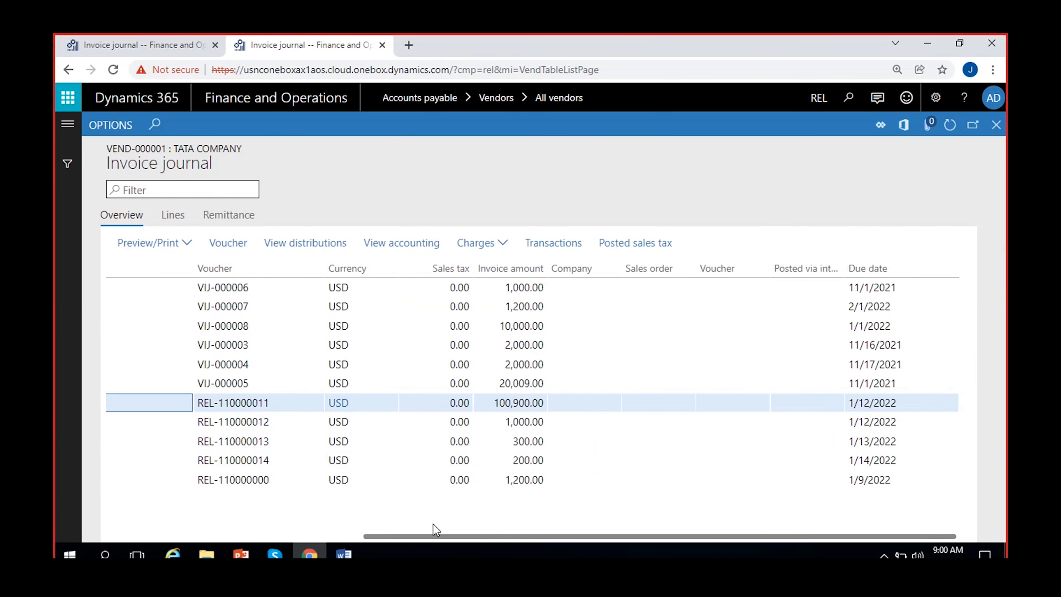
{"action": "scroll", "coordinate": [414, 492], "scroll_direction": "left", "scroll_amount": 5}
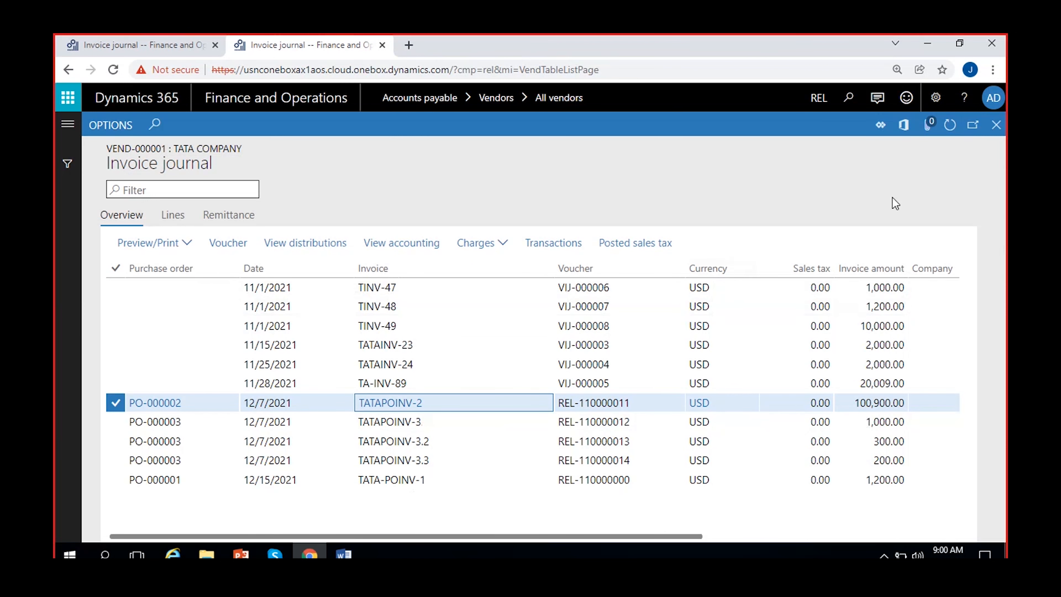
{"action": "left_click", "coordinate": [996, 124]}
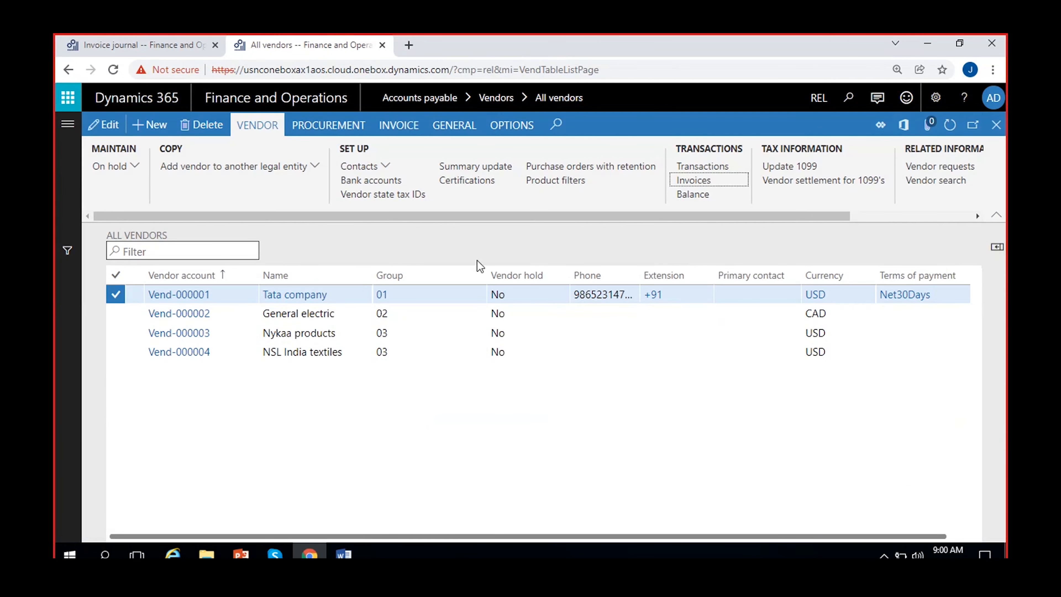
Open the vendor transactions of Tata company and show only the open ones.
{"action": "left_click", "coordinate": [721, 167]}
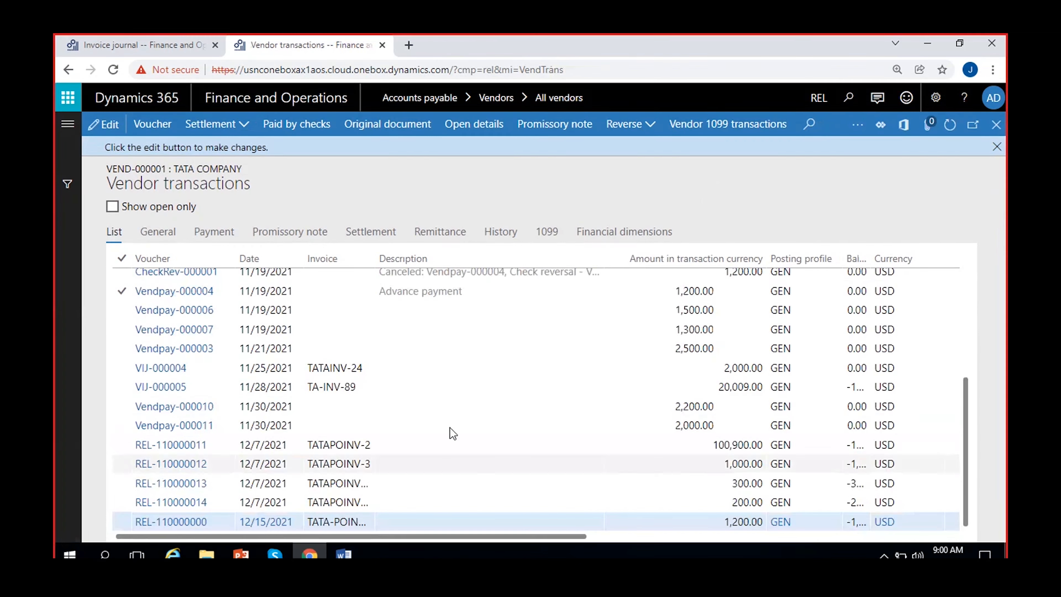
{"action": "scroll", "coordinate": [295, 379], "scroll_direction": "up", "scroll_amount": 5}
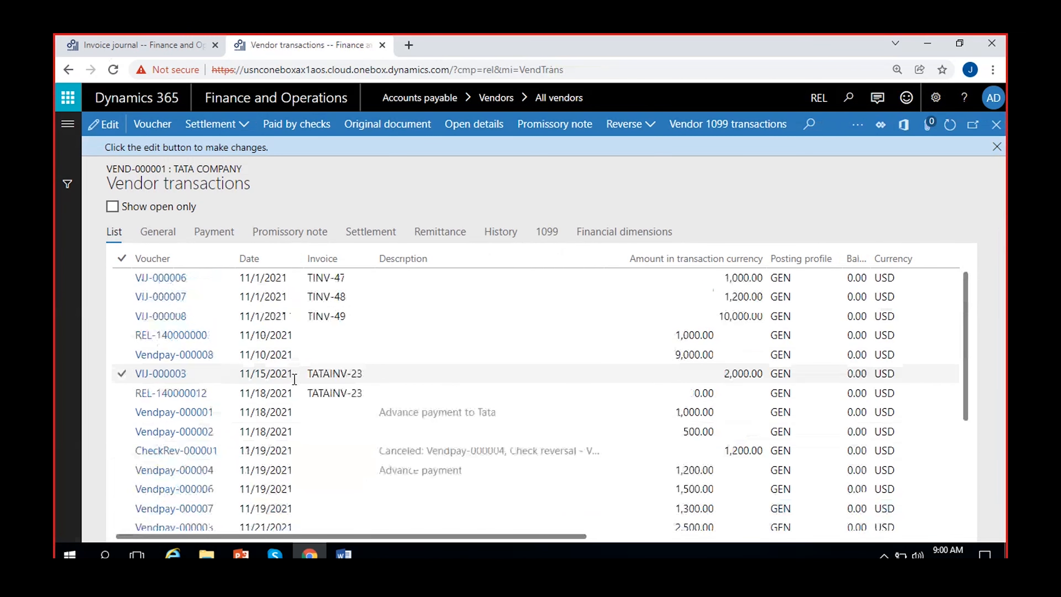
{"action": "scroll", "coordinate": [294, 379], "scroll_direction": "down", "scroll_amount": 5}
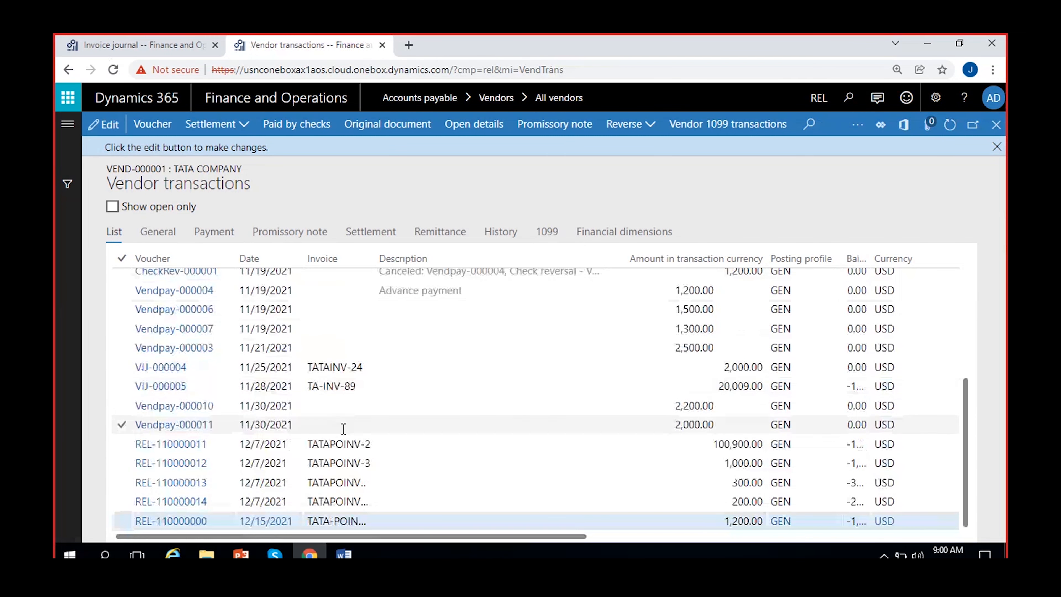
{"action": "left_click", "coordinate": [113, 208]}
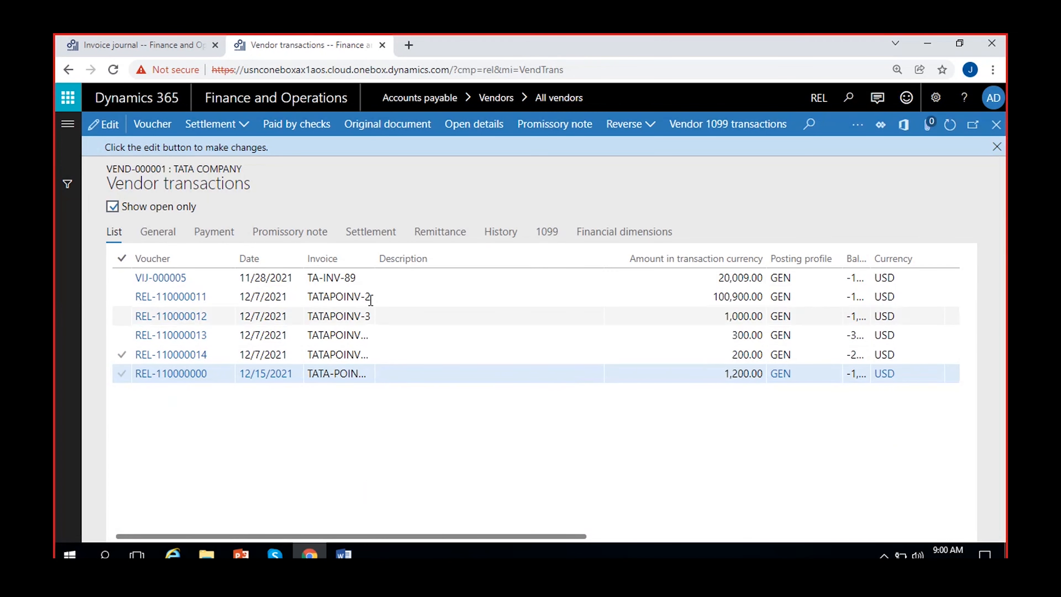
{"action": "left_click", "coordinate": [996, 147]}
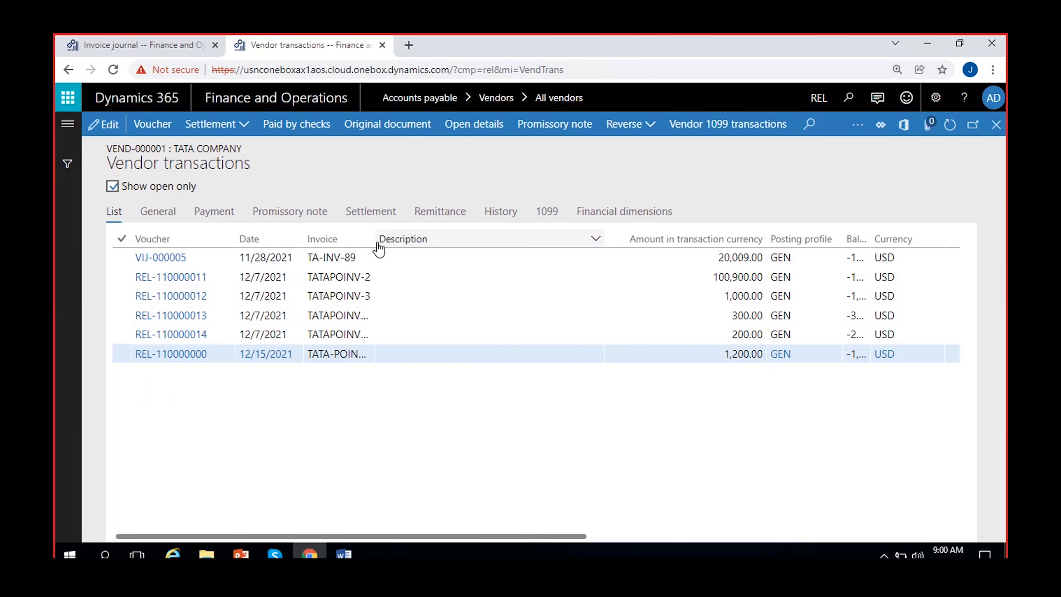
Widen the Invoice and Balance in transaction currency columns so their values can be read in full.
{"action": "left_click_drag", "start_coordinate": [378, 239], "coordinate": [424, 239]}
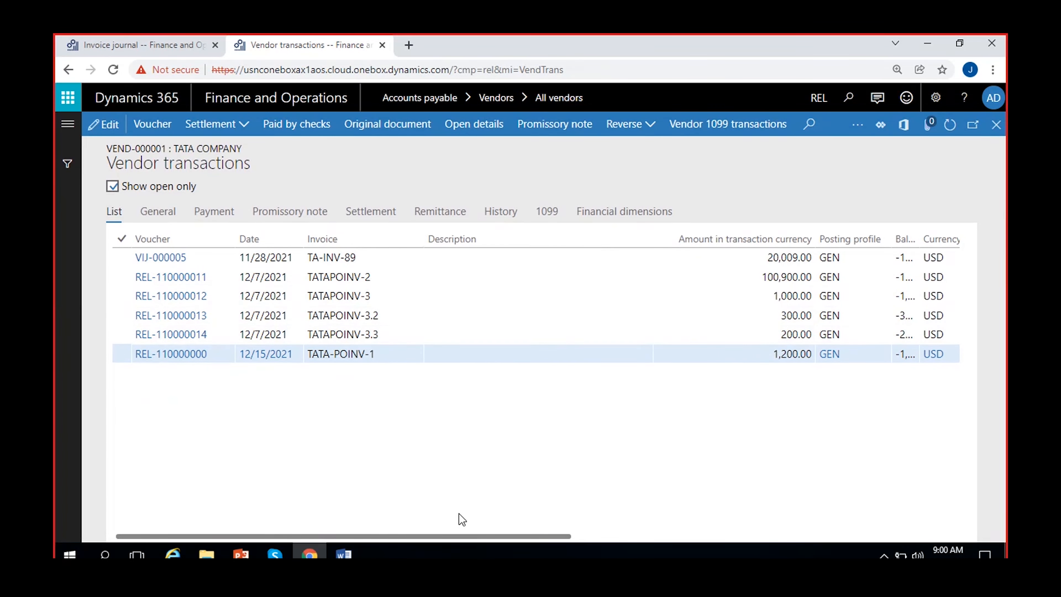
{"action": "scroll", "coordinate": [648, 465], "scroll_direction": "right", "scroll_amount": 5}
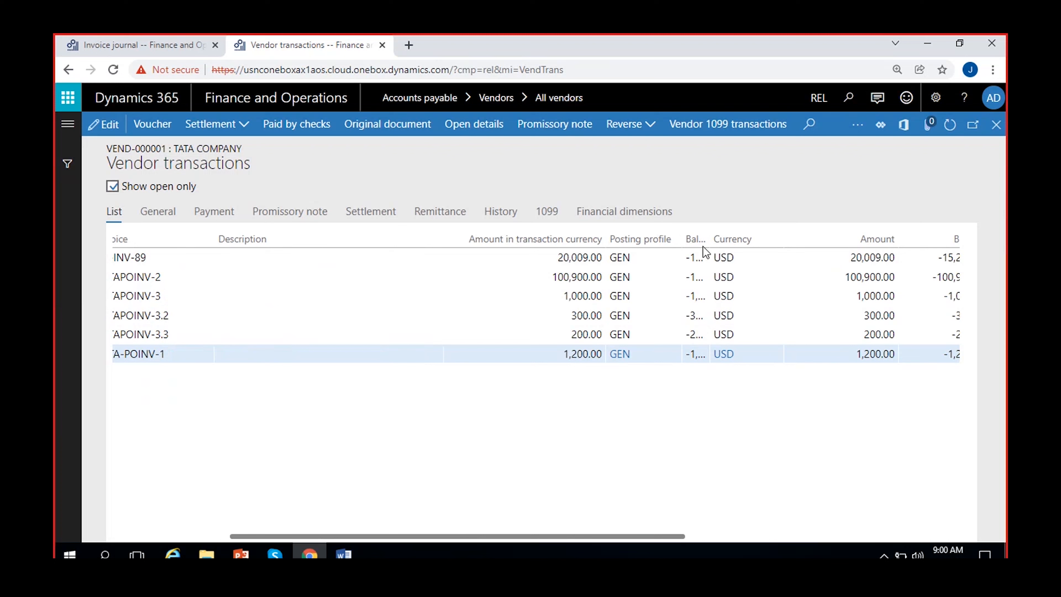
{"action": "left_click_drag", "start_coordinate": [707, 237], "coordinate": [826, 237]}
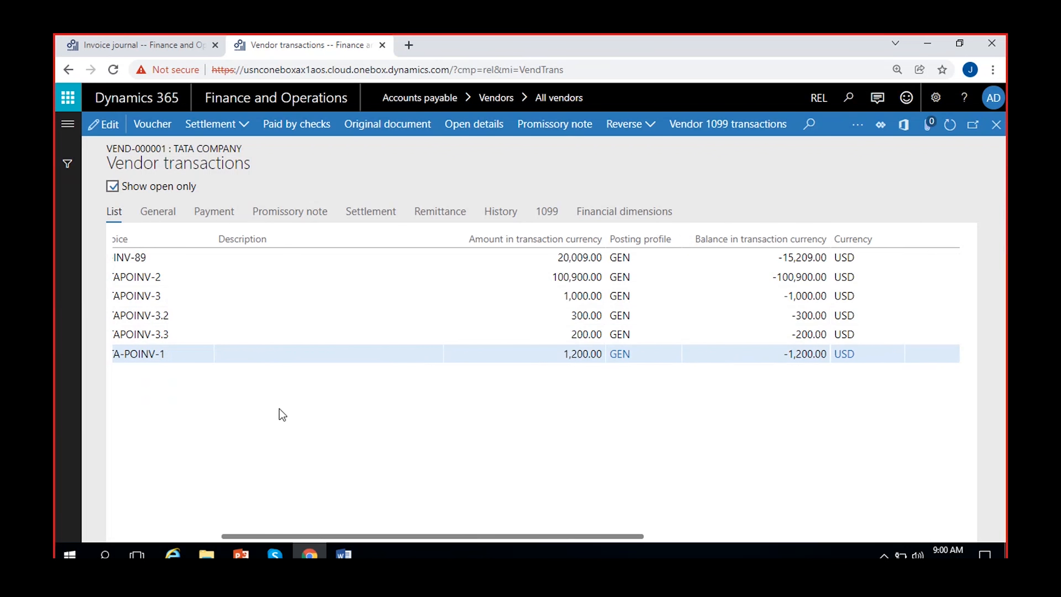
{"action": "left_click_drag", "start_coordinate": [309, 533], "coordinate": [247, 533]}
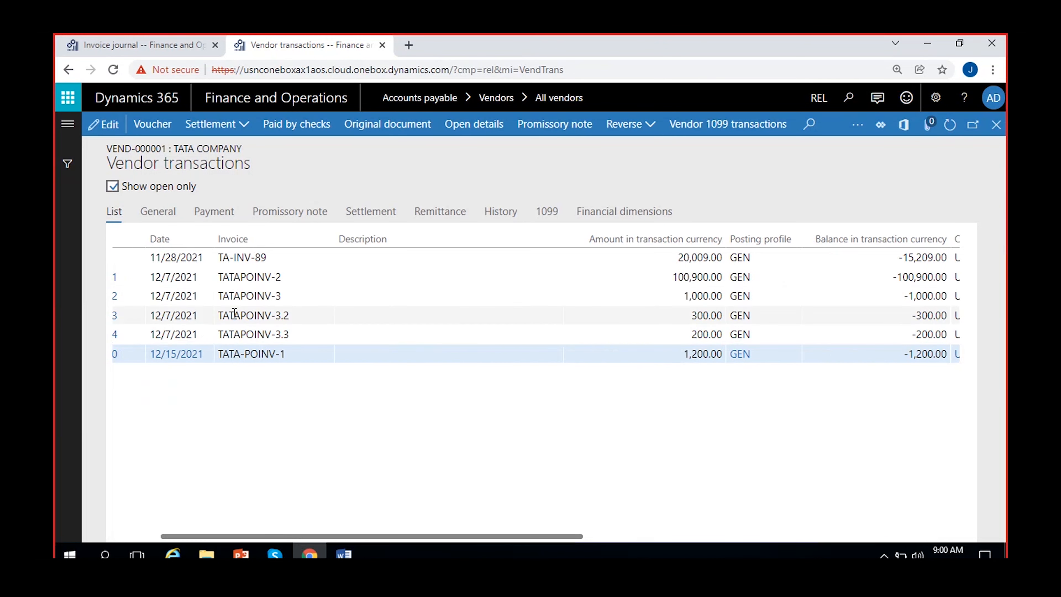
Compare the open balances of TA-INV-89, TATAPOINV-2 and the other purchase order invoices with their invoiced amounts.
{"action": "left_click", "coordinate": [259, 257]}
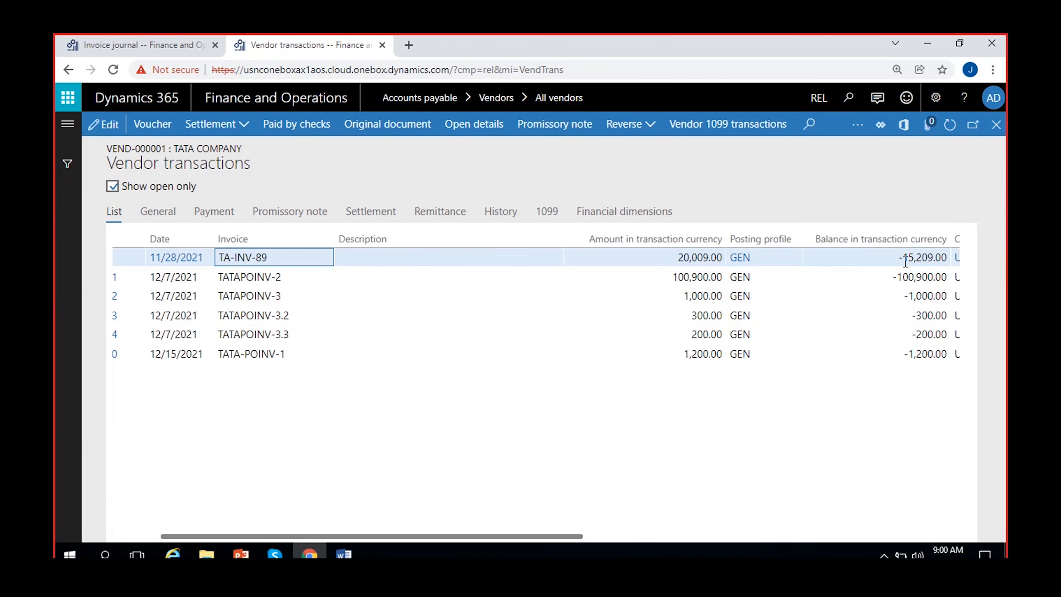
{"action": "left_click_drag", "start_coordinate": [896, 257], "coordinate": [950, 258]}
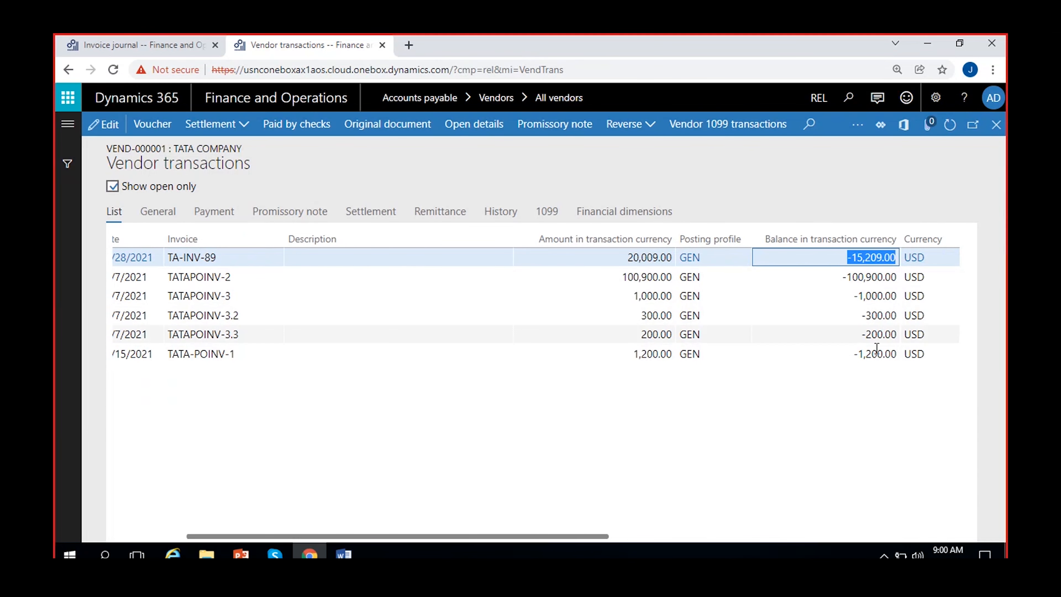
{"action": "left_click_drag", "start_coordinate": [842, 277], "coordinate": [851, 308]}
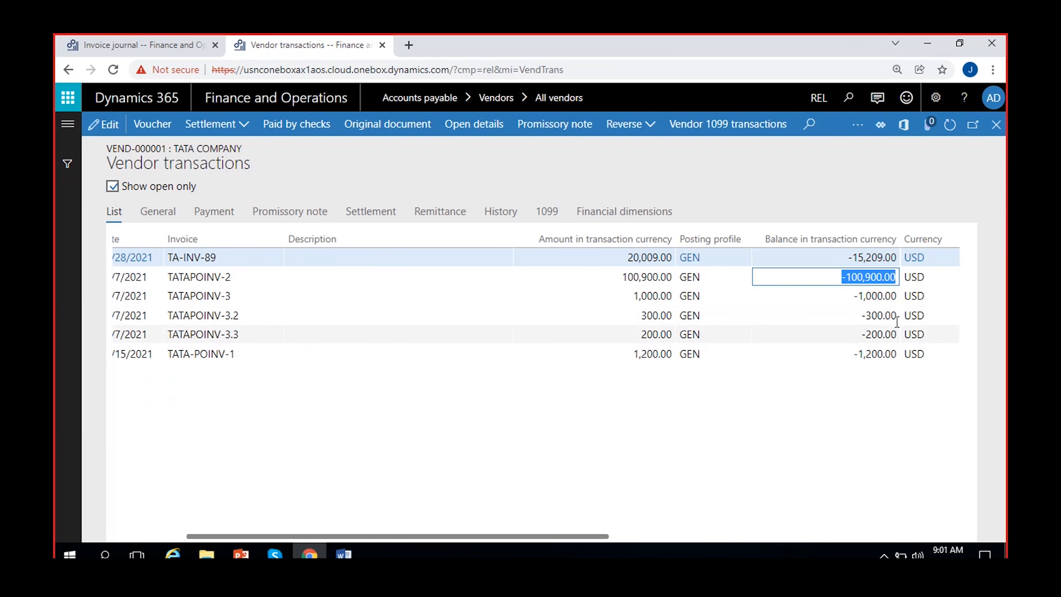
{"action": "left_click", "coordinate": [857, 414]}
{"action": "scroll", "coordinate": [538, 486], "scroll_direction": "left", "scroll_amount": 5}
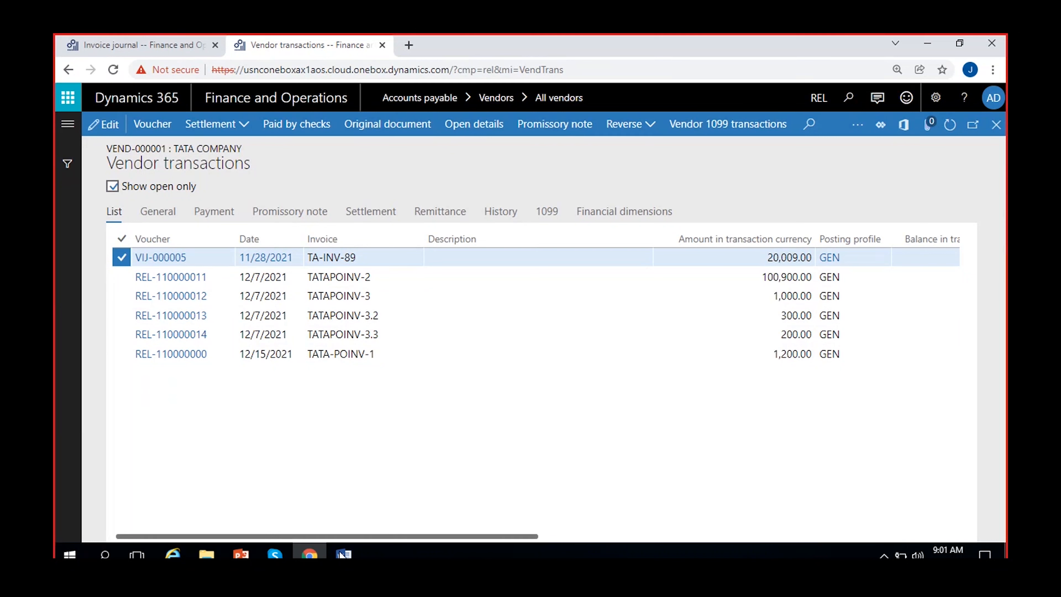
Close the PO-000003 invoice journal and return to the header and lines of the purchase order.
{"action": "left_click", "coordinate": [131, 46]}
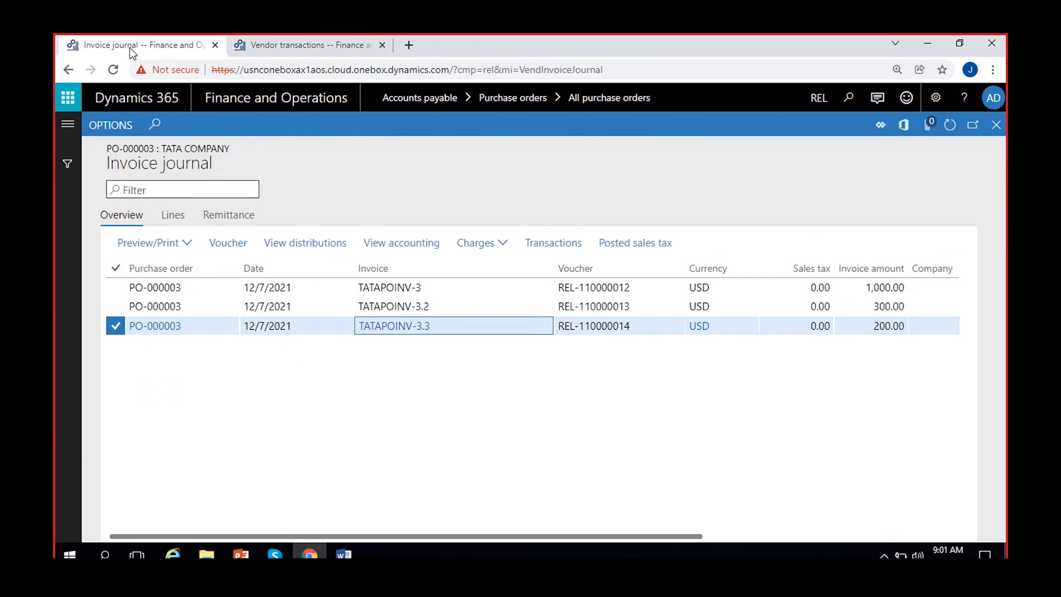
{"action": "left_click", "coordinate": [997, 124]}
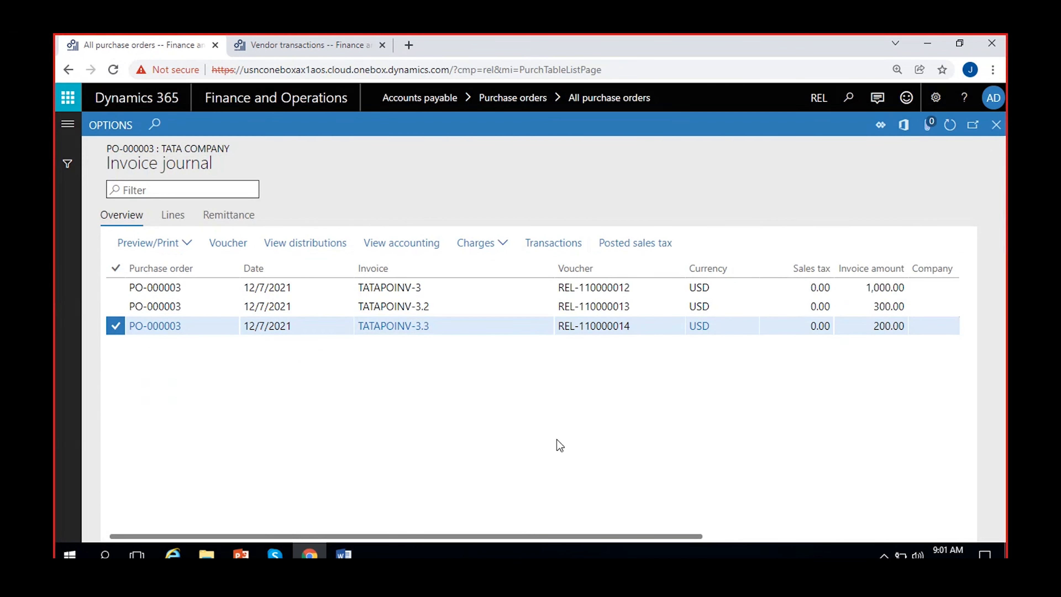
{"action": "left_click_drag", "start_coordinate": [978, 373], "coordinate": [975, 318]}
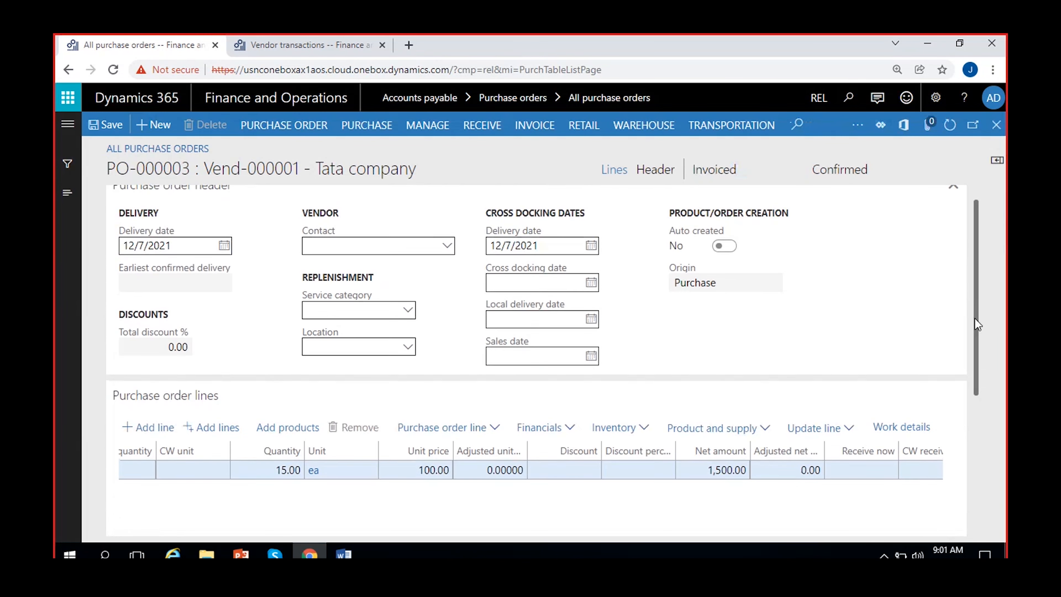
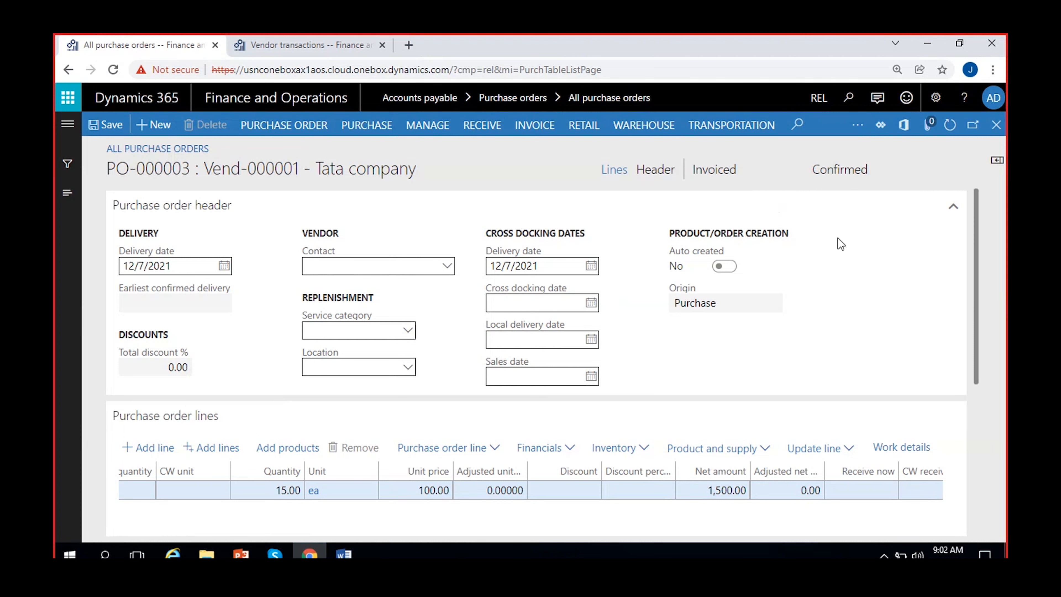
Create a new purchase order for vendor Vend-000001 (Tata company) with warehouse 11.
{"action": "left_click", "coordinate": [158, 127]}
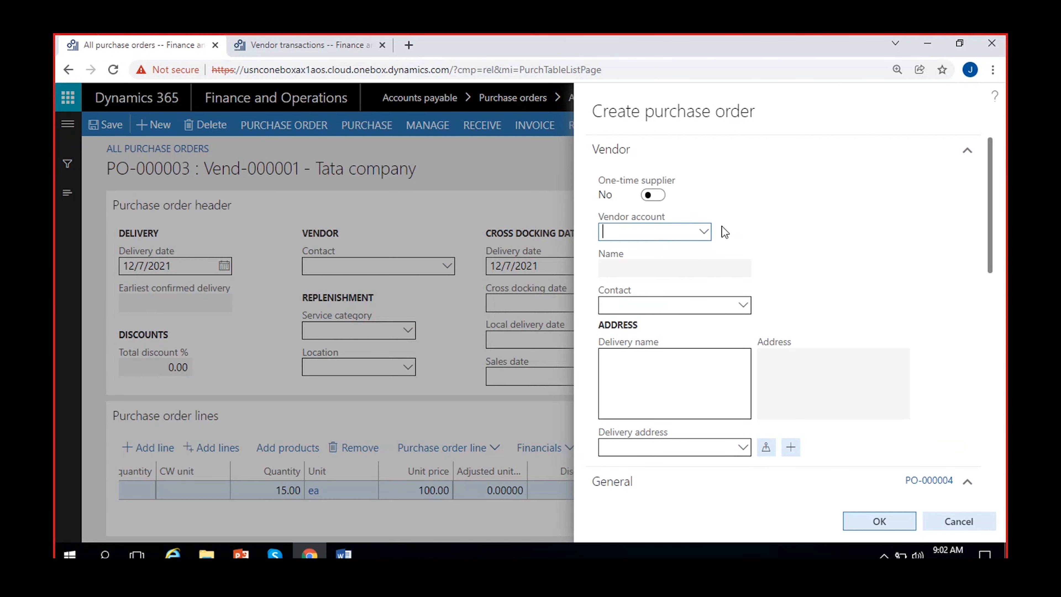
{"action": "left_click", "coordinate": [707, 232]}
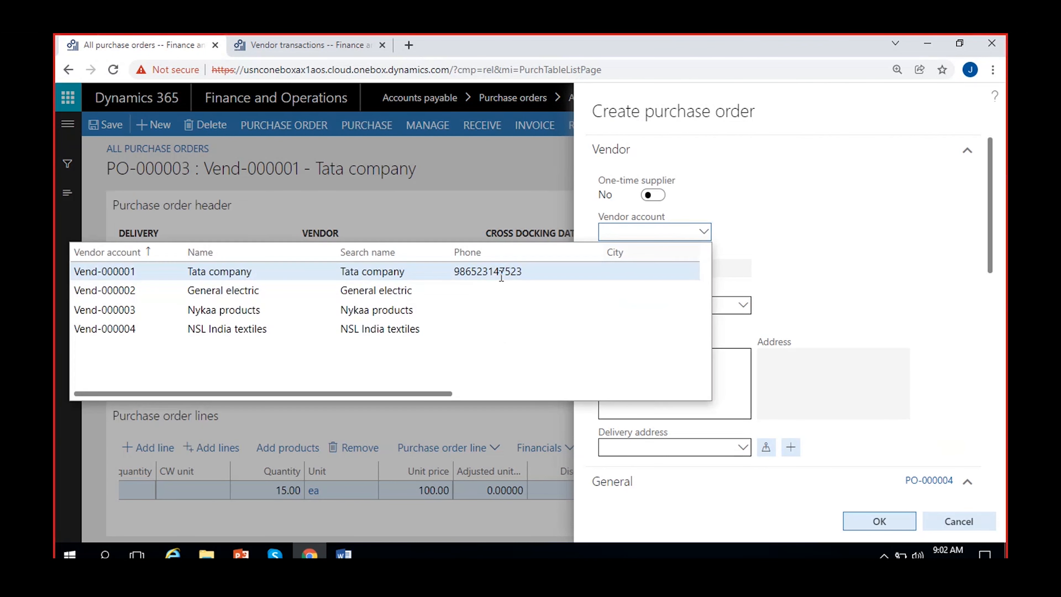
{"action": "left_click", "coordinate": [395, 276]}
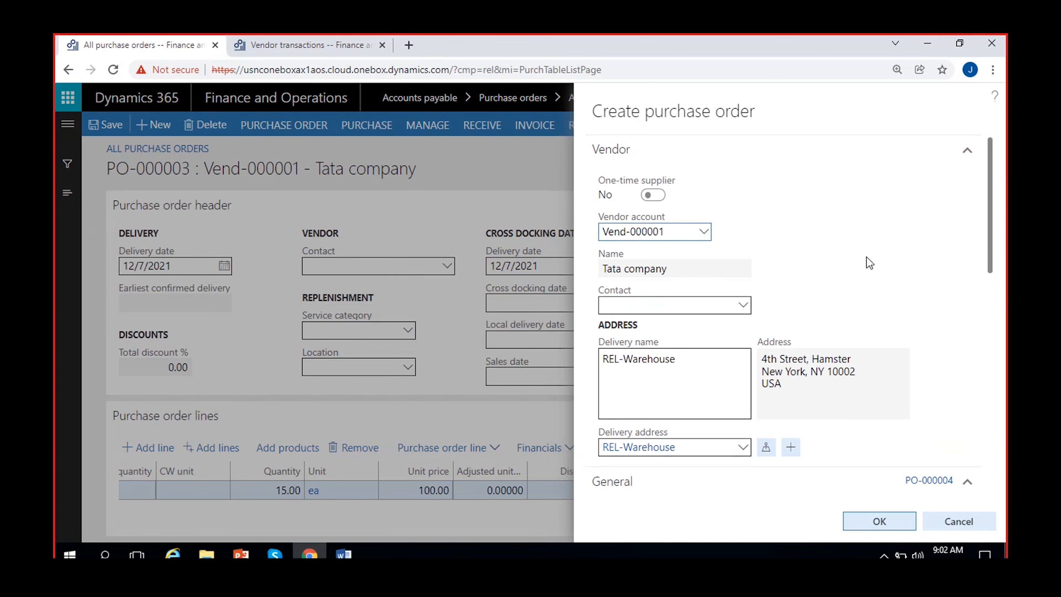
{"action": "scroll", "coordinate": [857, 290], "scroll_direction": "down", "scroll_amount": 5}
{"action": "left_click", "coordinate": [822, 298]}
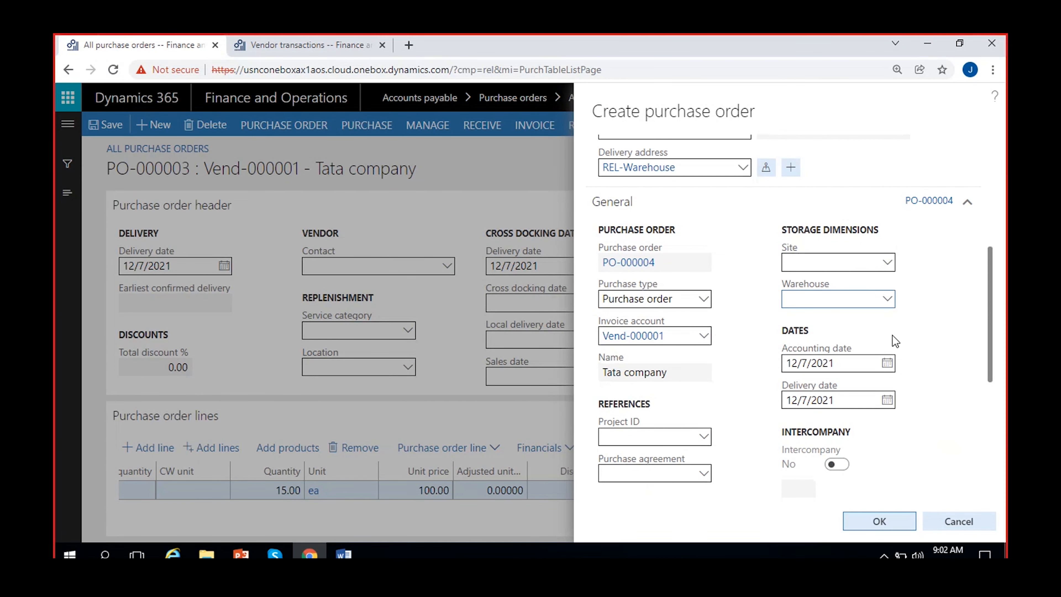
{"action": "type", "text": "11"}
{"action": "scroll", "coordinate": [953, 335], "scroll_direction": "down", "scroll_amount": 3}
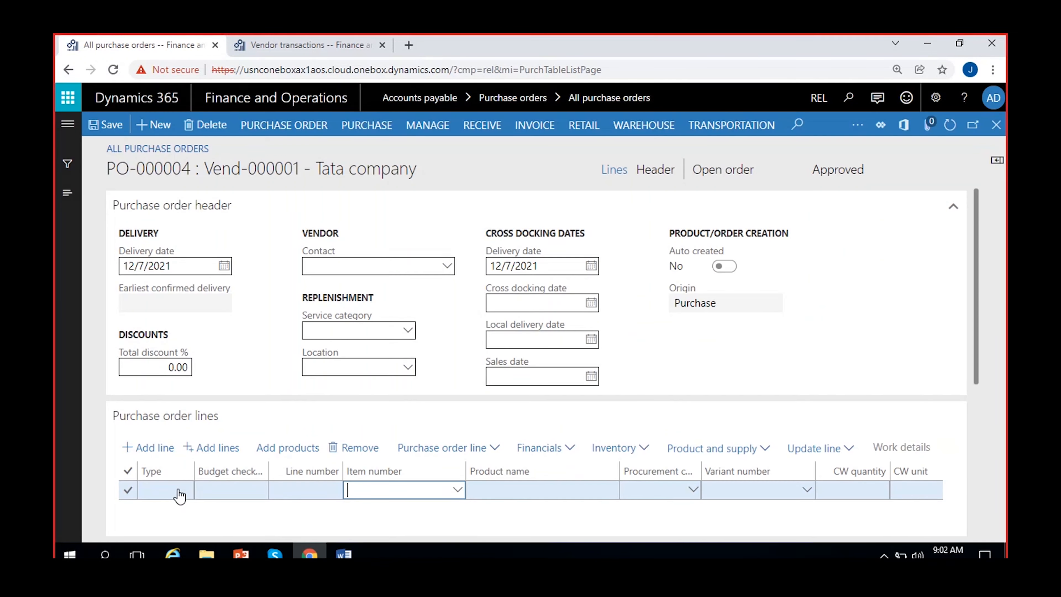
Fill the order line with item 0060 (Cricket Ball) and set its quantity to 5.
{"action": "left_click", "coordinate": [457, 490]}
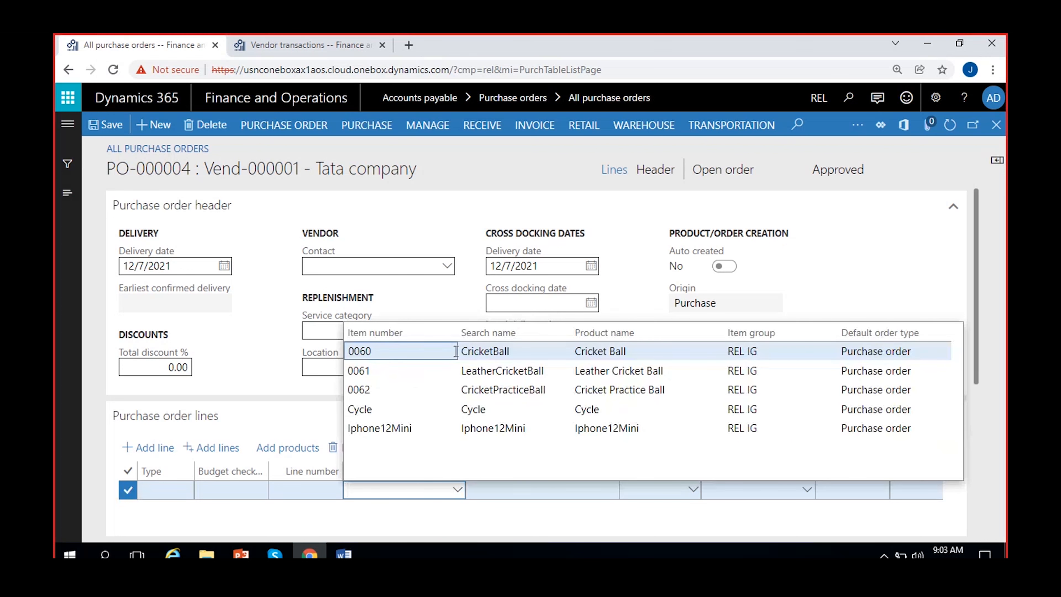
{"action": "left_click", "coordinate": [455, 351]}
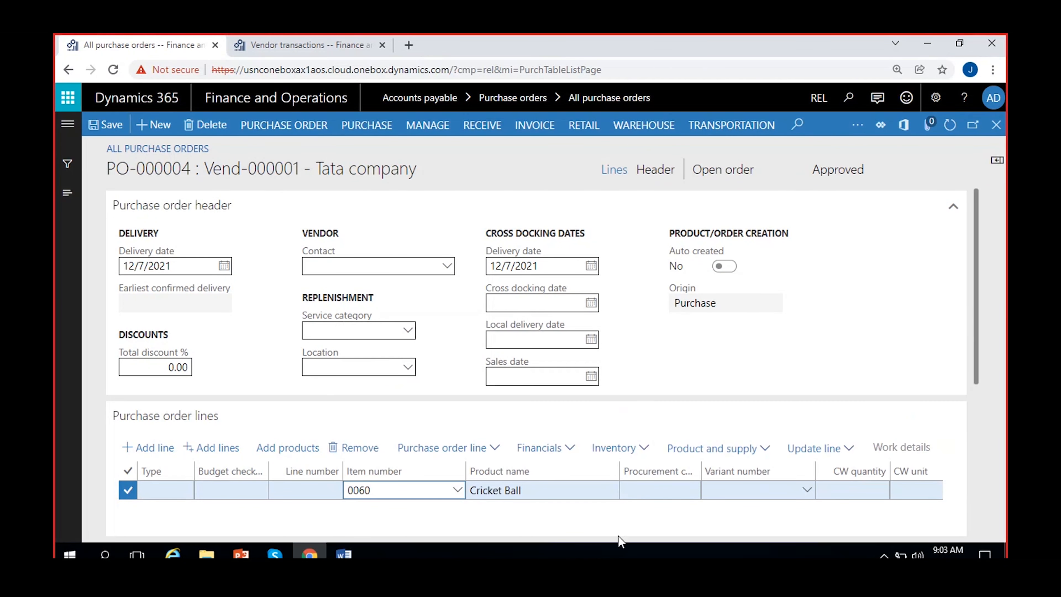
{"action": "scroll", "coordinate": [620, 522], "scroll_direction": "right", "scroll_amount": 5}
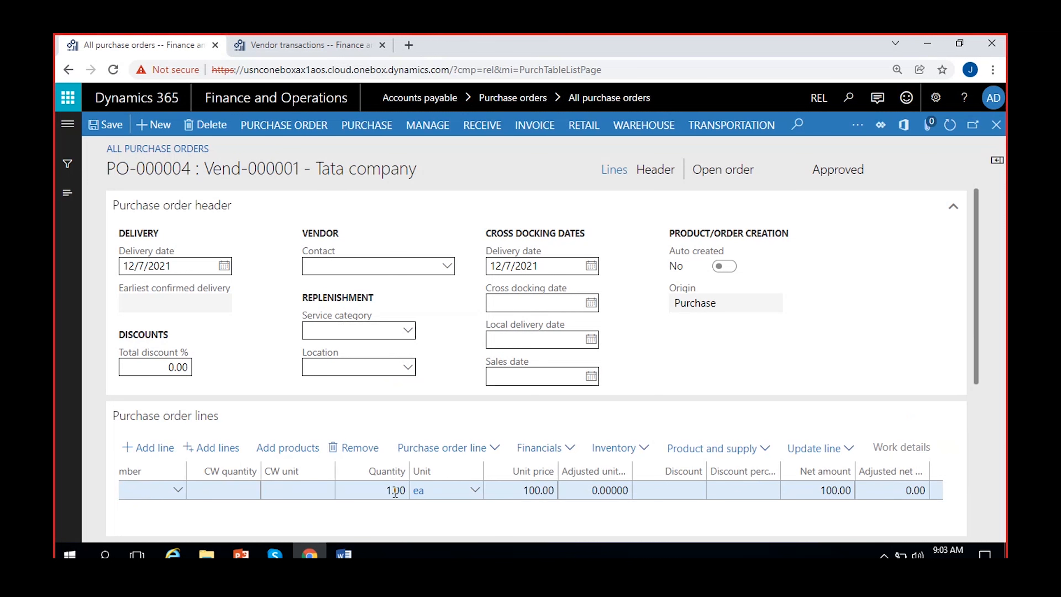
{"action": "left_click", "coordinate": [392, 491]}
{"action": "key", "text": "BackSpace"}
{"action": "key", "text": "BackSpace"}
{"action": "type", "text": "5."}
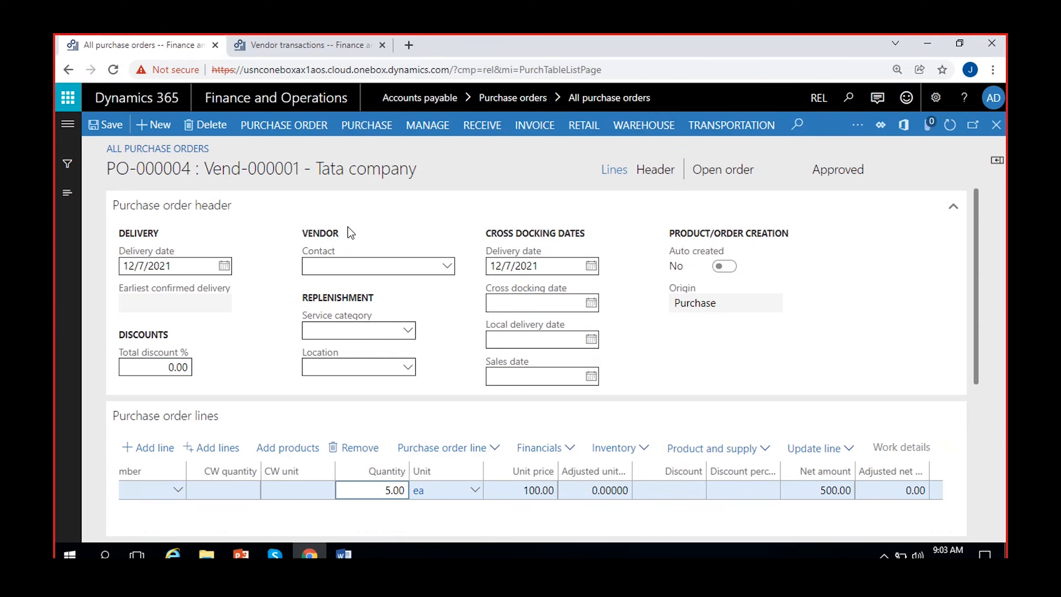
Confirm purchase order PO-000004 and dismiss the notification.
{"action": "left_click", "coordinate": [367, 125]}
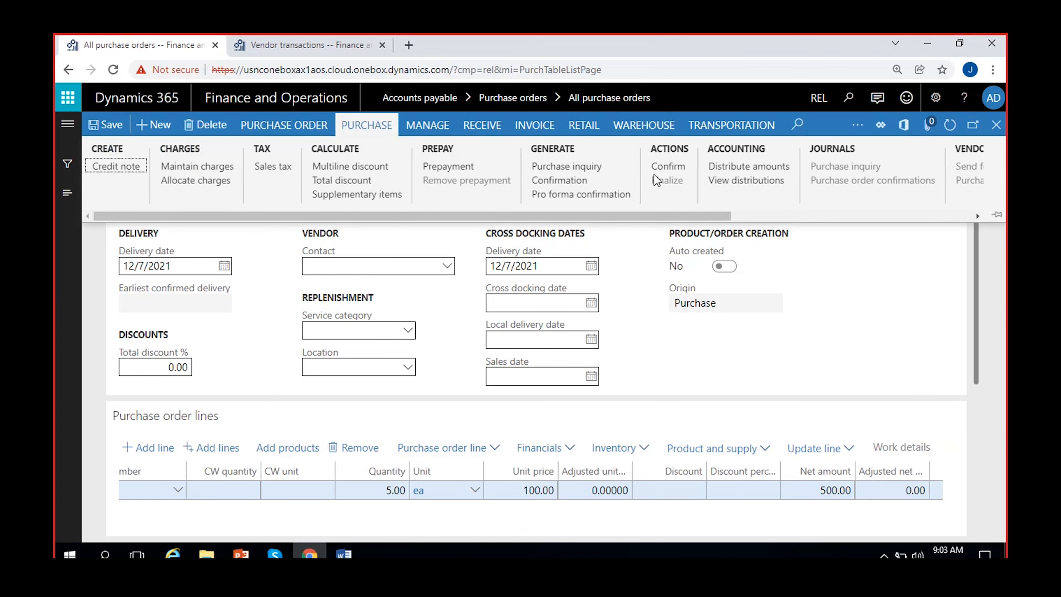
{"action": "left_click", "coordinate": [667, 166]}
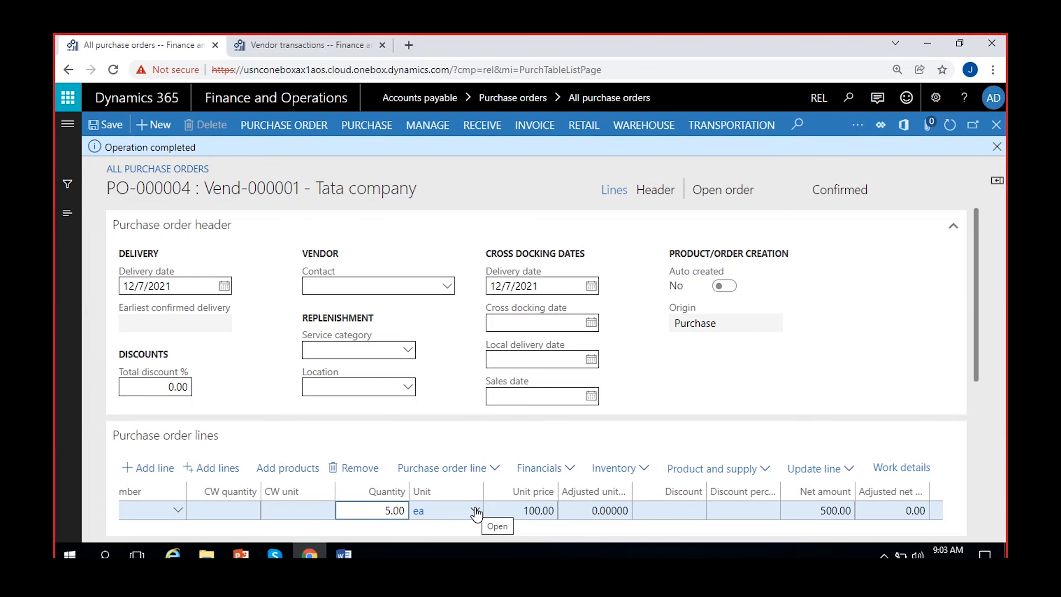
{"action": "left_click", "coordinate": [828, 191]}
{"action": "left_click", "coordinate": [997, 146]}
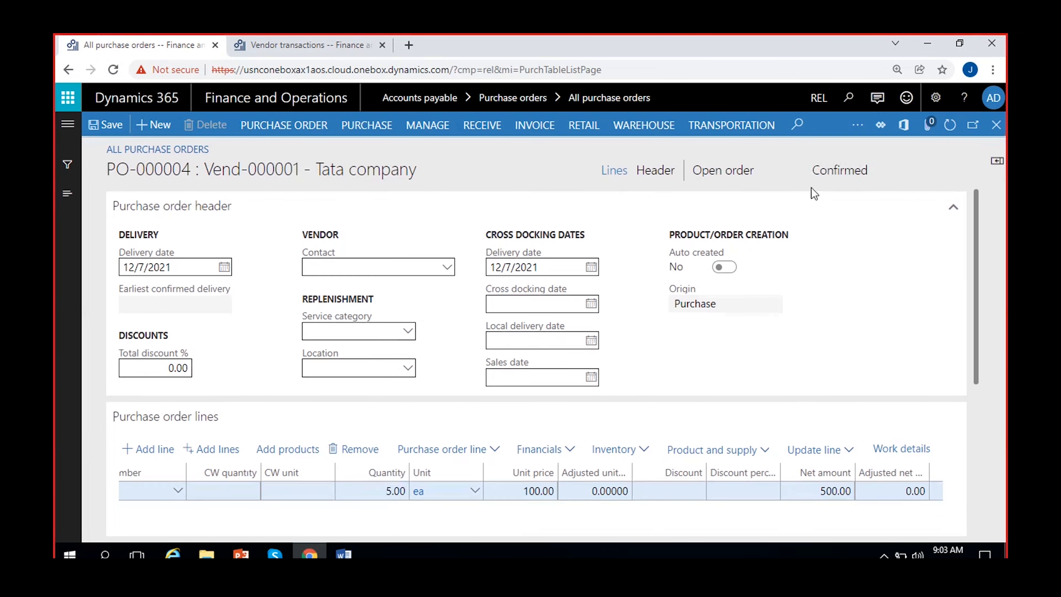
Cancel the quantity of PO-000004 not yet arrived, registered or received, check the order status, and dismiss the notification.
{"action": "left_click", "coordinate": [544, 184]}
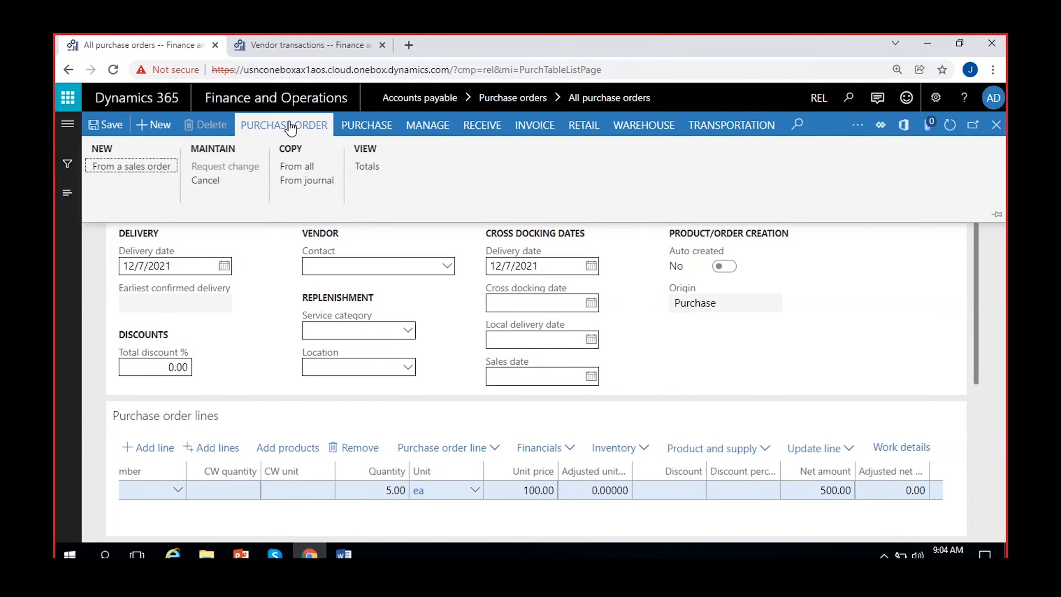
{"action": "left_click", "coordinate": [207, 181]}
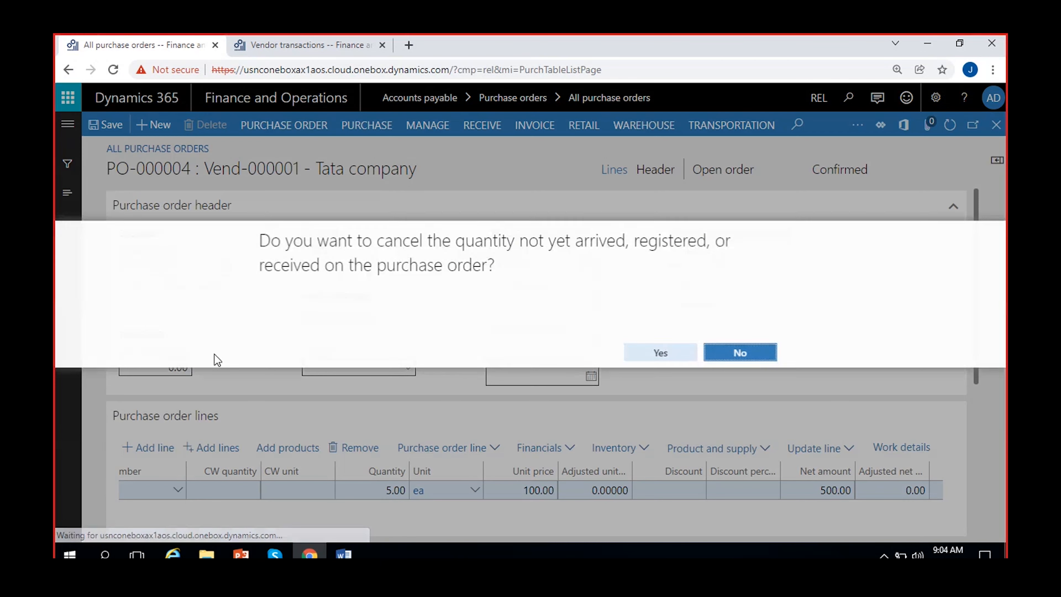
{"action": "left_click_drag", "start_coordinate": [260, 241], "coordinate": [527, 264]}
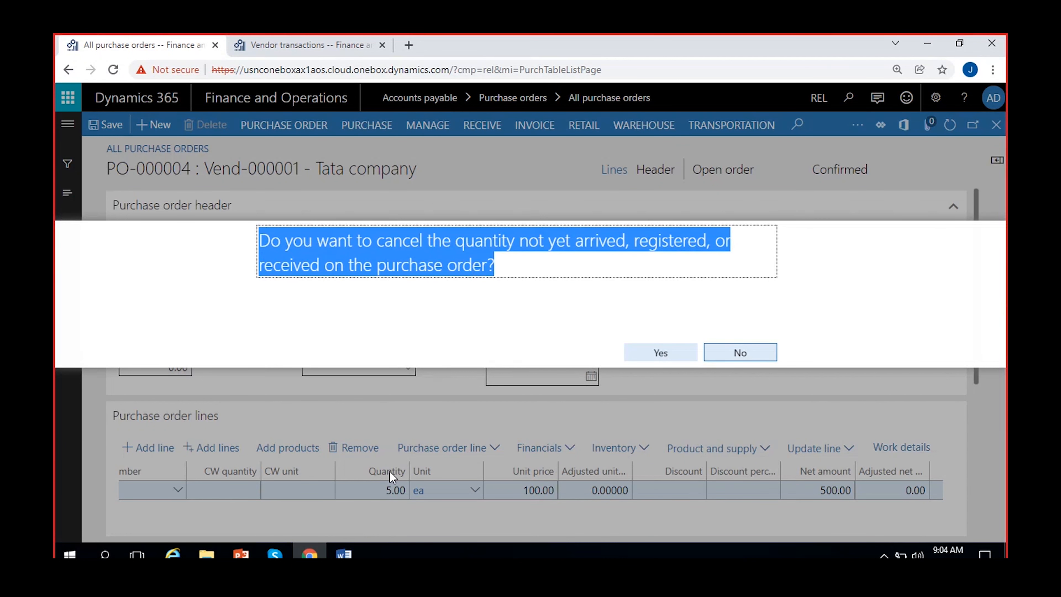
{"action": "left_click", "coordinate": [656, 353]}
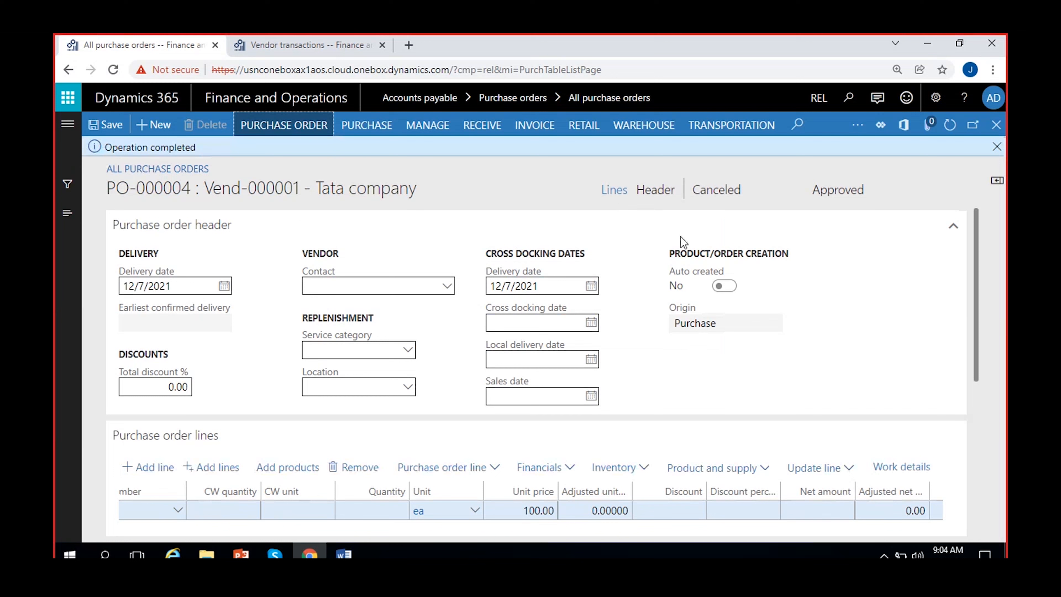
{"action": "left_click", "coordinate": [722, 190]}
{"action": "double_click", "coordinate": [759, 191]}
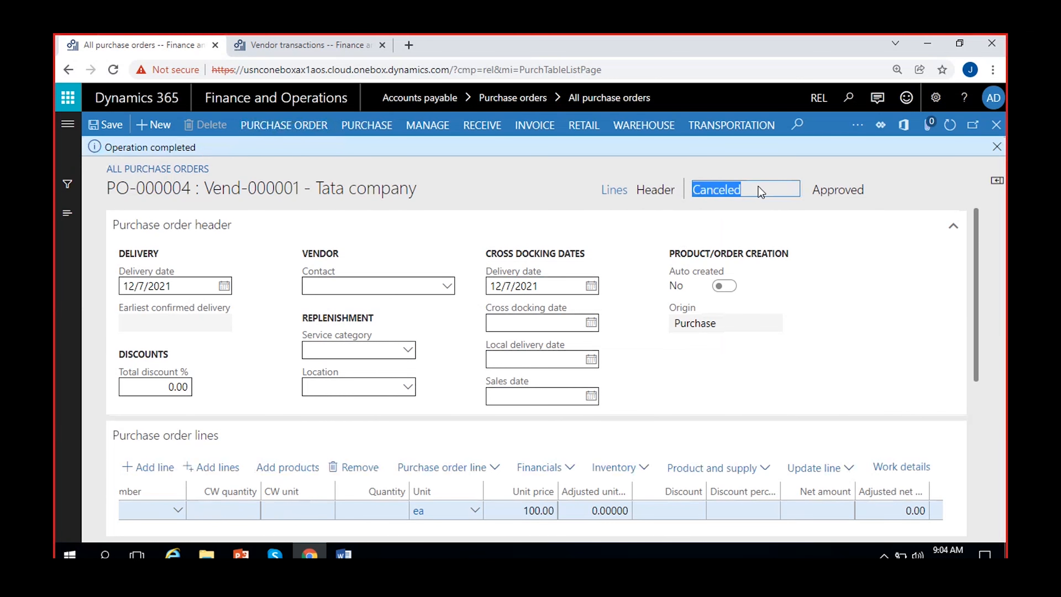
{"action": "left_click", "coordinate": [996, 146]}
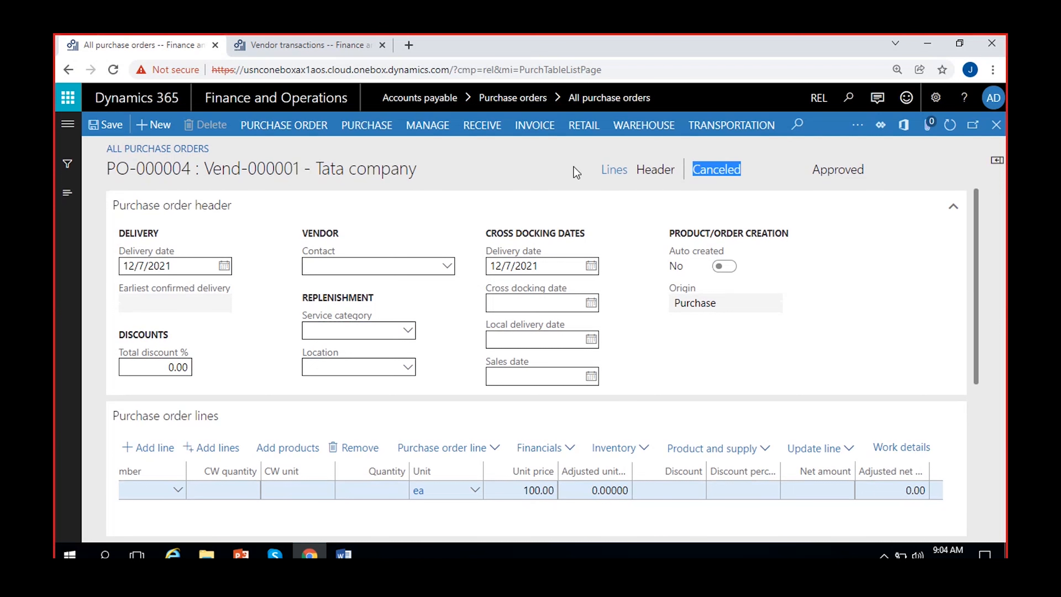
Check which receipt options PO-000004 offers and inspect the quantity and net amount of its Cricket Ball line.
{"action": "left_click", "coordinate": [482, 125]}
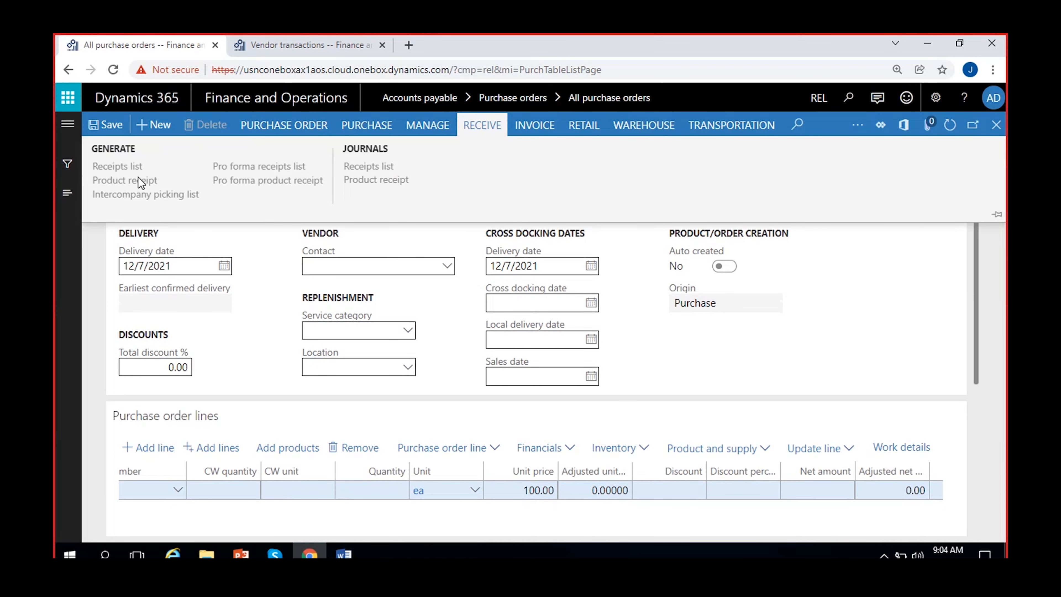
{"action": "left_click", "coordinate": [943, 276]}
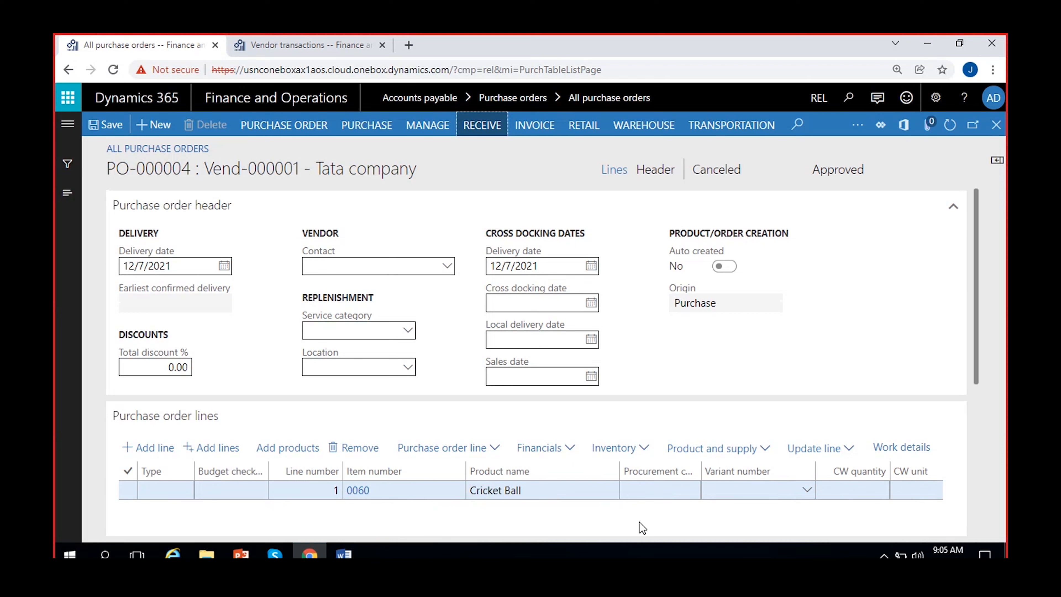
{"action": "scroll", "coordinate": [643, 528], "scroll_direction": "right", "scroll_amount": 5}
{"action": "scroll", "coordinate": [672, 502], "scroll_direction": "right", "scroll_amount": 5}
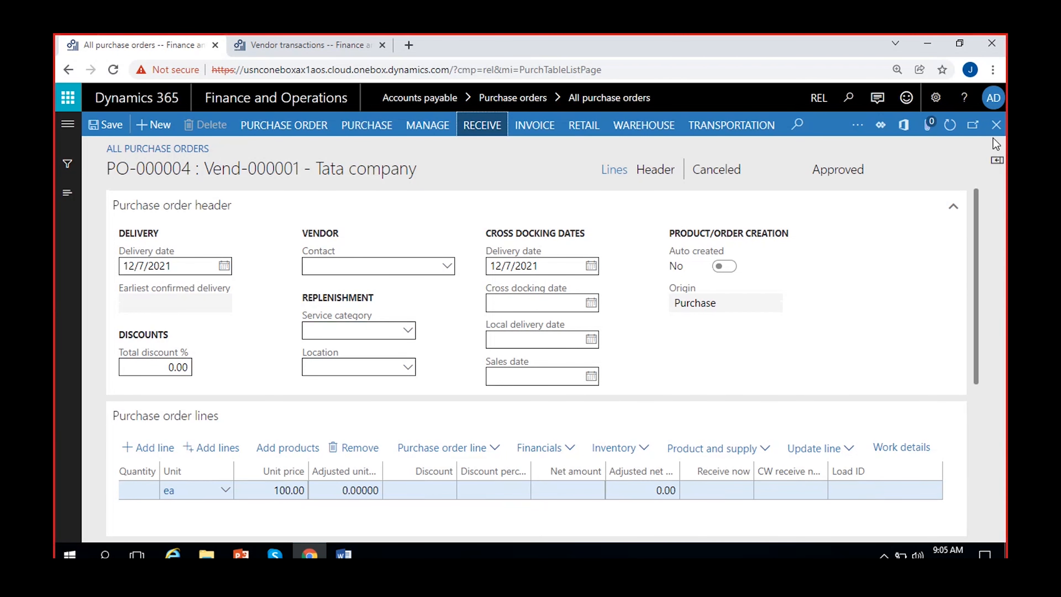
Close PO-000004 and compare its approval and purchase order status with the other orders in the list.
{"action": "left_click", "coordinate": [997, 125]}
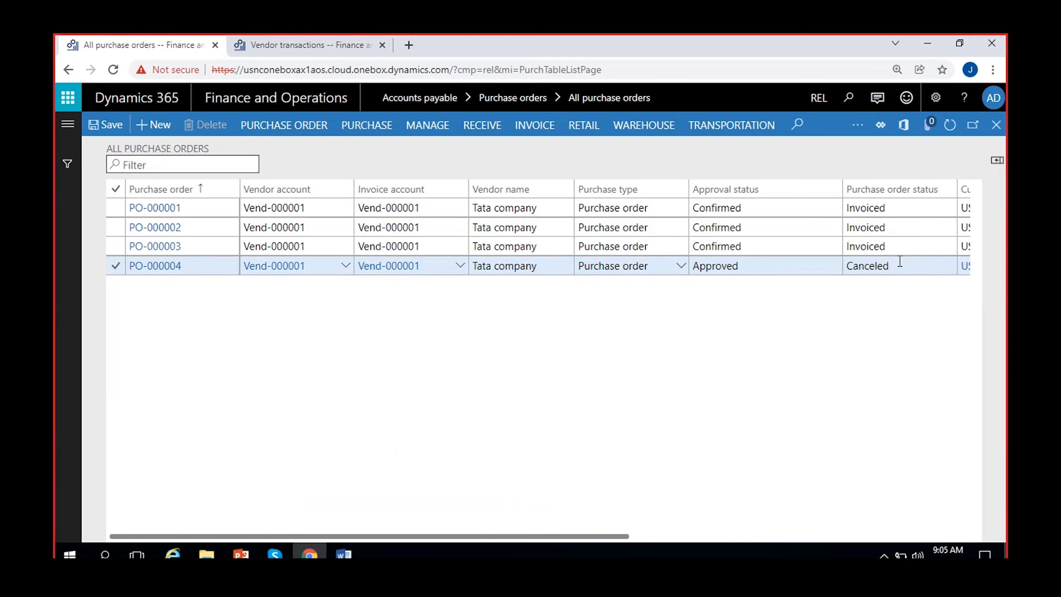
{"action": "left_click", "coordinate": [894, 270]}
{"action": "scroll", "coordinate": [618, 422], "scroll_direction": "right", "scroll_amount": 5}
{"action": "left_click_drag", "start_coordinate": [585, 268], "coordinate": [484, 293]}
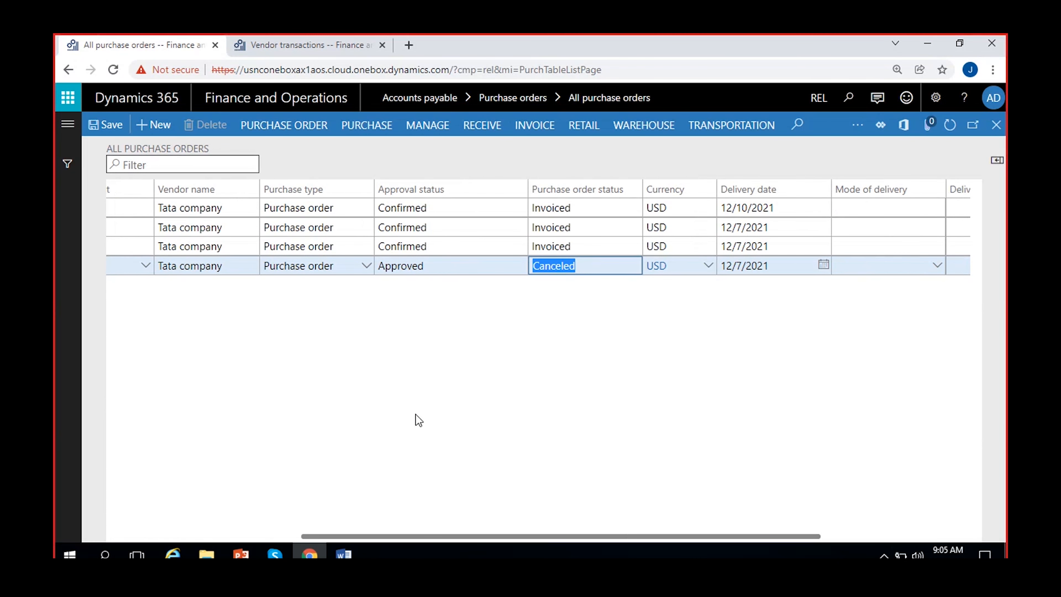
{"action": "scroll", "coordinate": [418, 418], "scroll_direction": "left", "scroll_amount": 5}
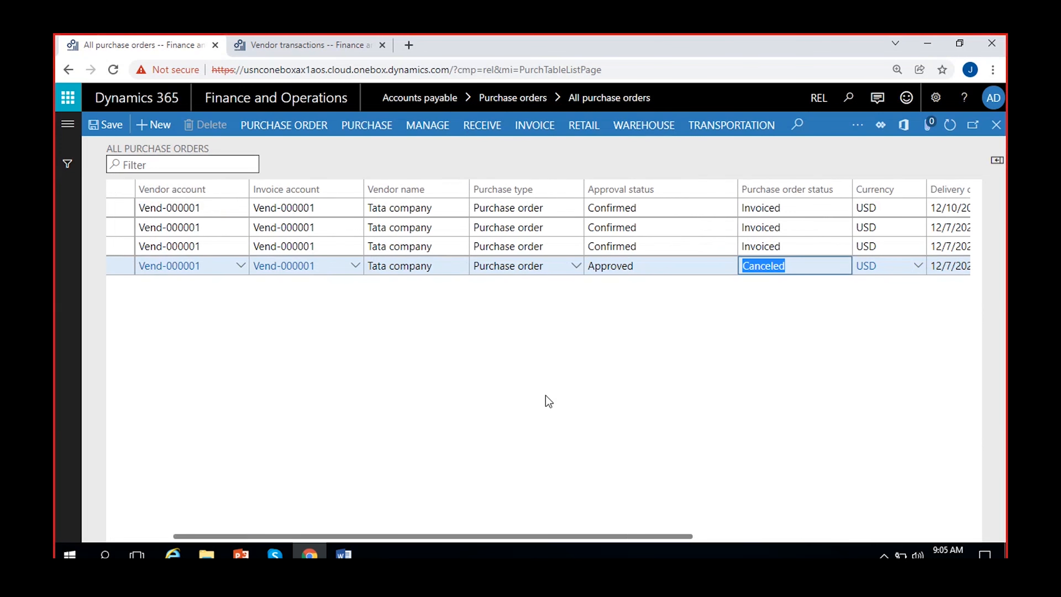
{"action": "scroll", "coordinate": [546, 396], "scroll_direction": "left", "scroll_amount": 3}
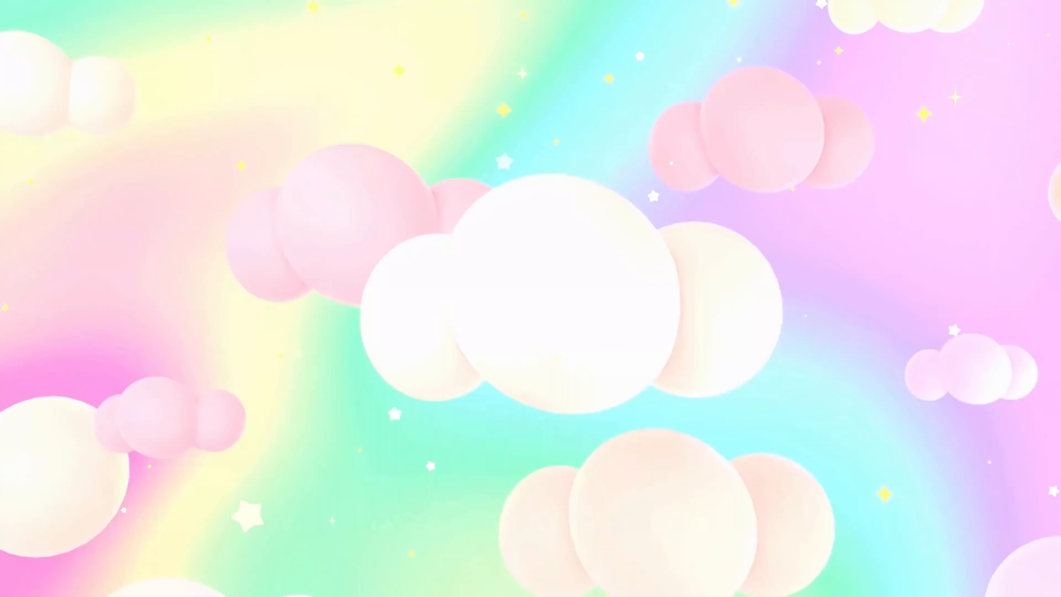